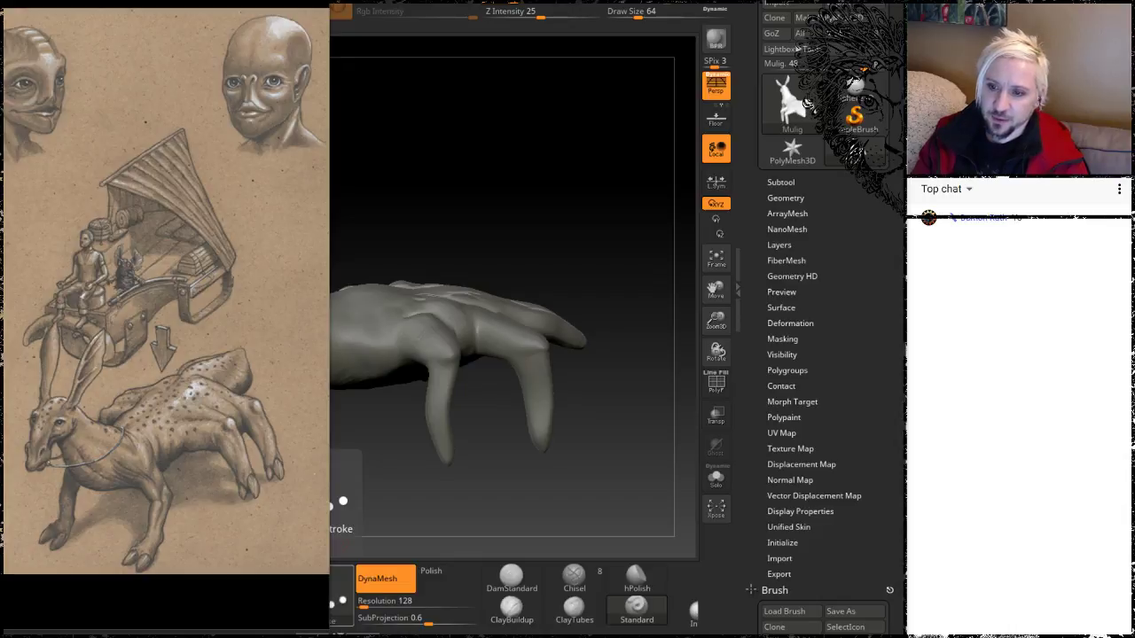
# Reposition the creature reference sketch and minimize it to uncover the sculpt
pyautogui.moveTo(72, 127); pyautogui.dragTo(90, 108, button='right')
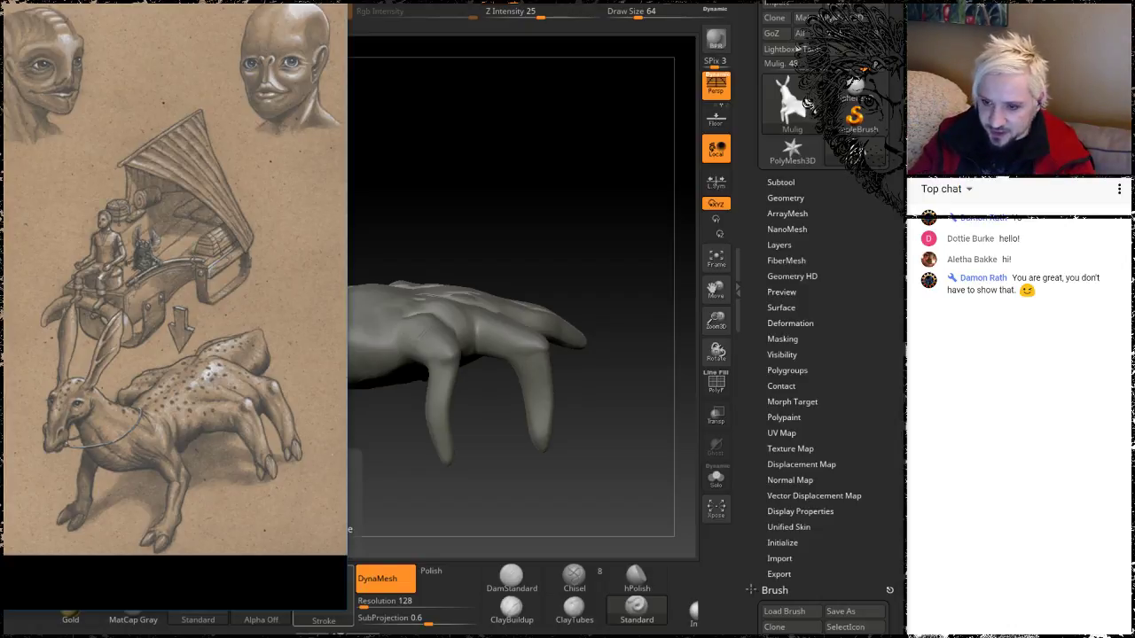
pyautogui.moveTo(256, 3); pyautogui.dragTo(349, 3)
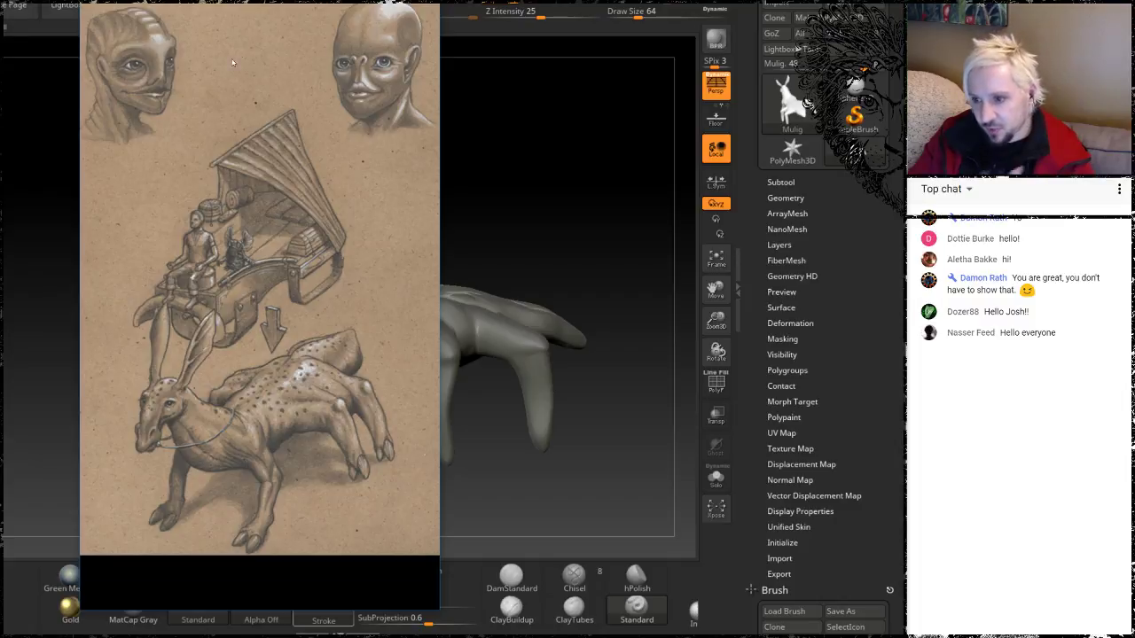
pyautogui.click(330, 636)
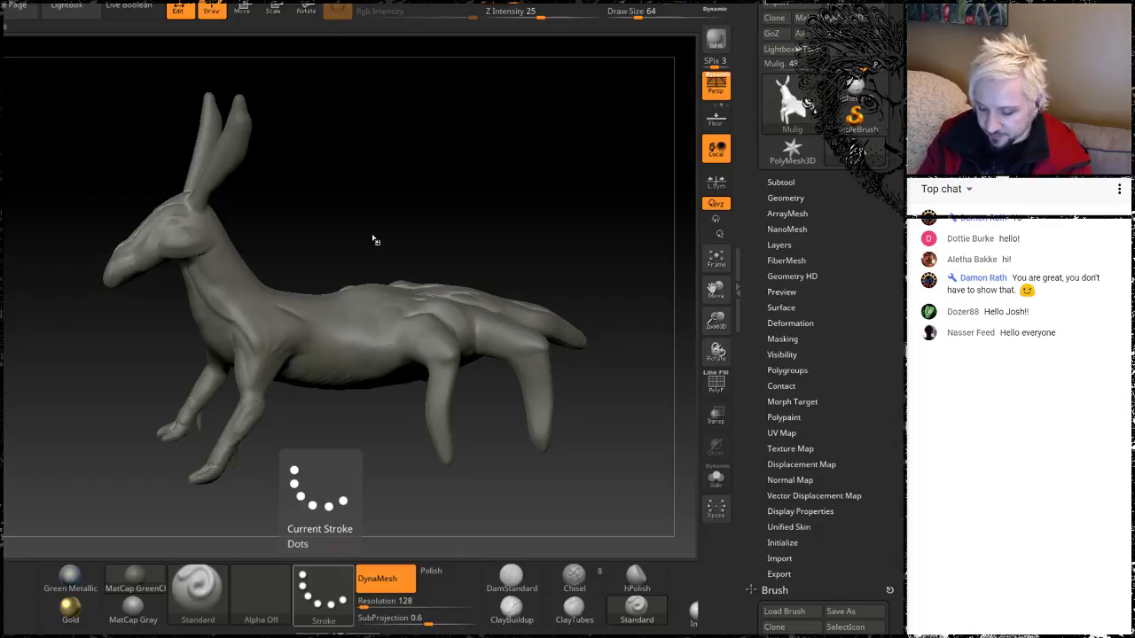
# Mask a small patch on the tip of the front finger-like hind leg and invert the mask
pyautogui.moveTo(385, 192)
pyautogui.mouseDown()
pyautogui.moveTo(497, 169)
pyautogui.moveTo(499, 180)
pyautogui.moveTo(458, 192)
pyautogui.moveTo(466, 205)
pyautogui.moveTo(503, 201)
pyautogui.moveTo(474, 182)
pyautogui.moveTo(489, 194)
pyautogui.moveTo(462, 210)
pyautogui.mouseUp()
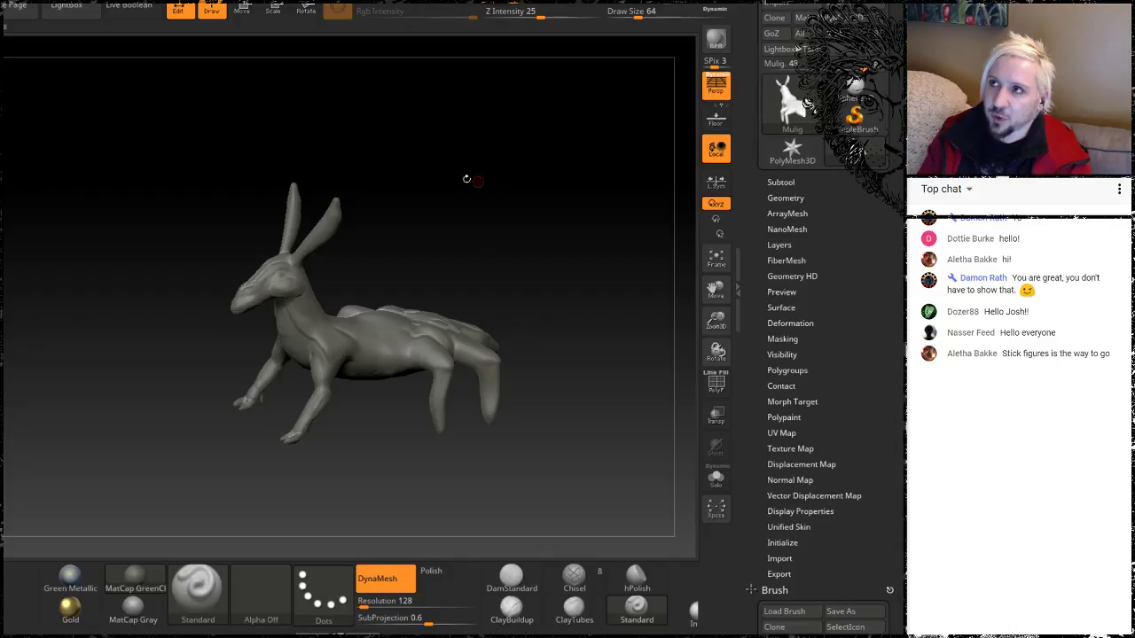
pyautogui.moveTo(145, 226)
pyautogui.mouseDown()
pyautogui.moveTo(151, 268)
pyautogui.moveTo(172, 232)
pyautogui.mouseUp()
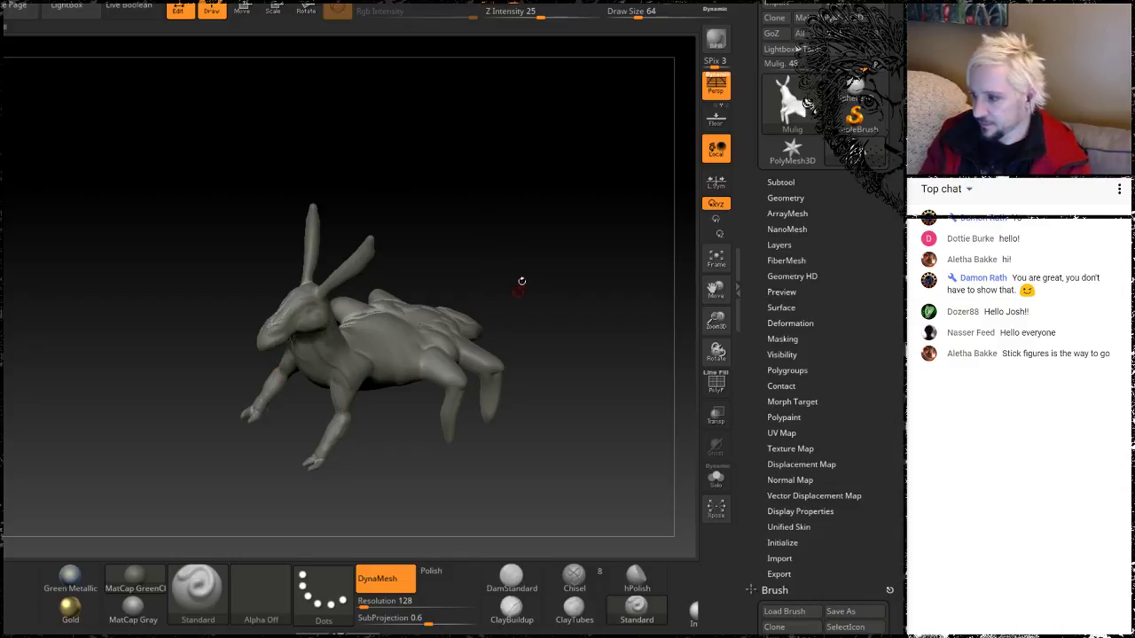
pyautogui.moveTo(559, 268); pyautogui.dragTo(384, 371)
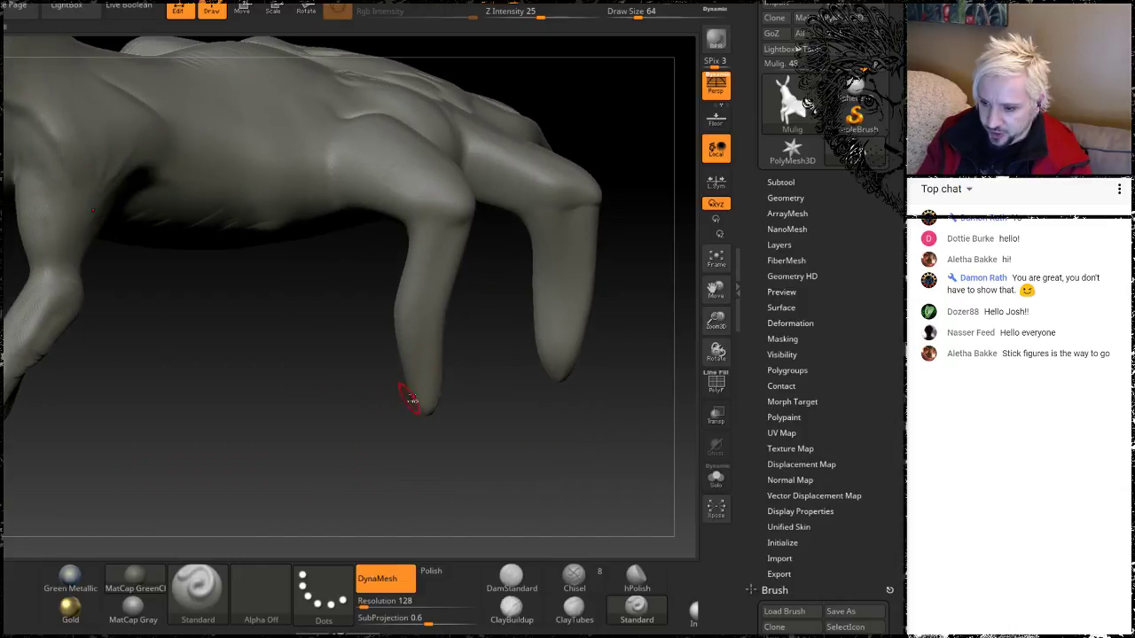
pyautogui.keyDown('ctrl'); pyautogui.click(412, 396); pyautogui.keyUp('ctrl')
pyautogui.moveTo(482, 405); pyautogui.dragTo(487, 398)
pyautogui.keyDown('ctrl'); pyautogui.click(487, 398); pyautogui.keyUp('ctrl')
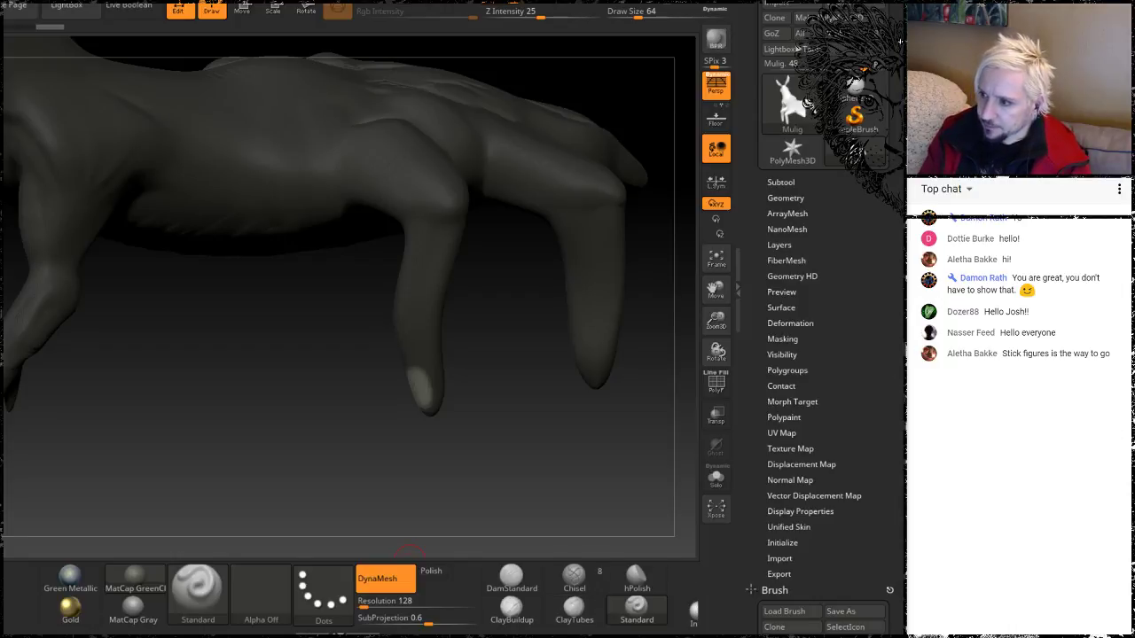
# Pull the unmasked patch down into a pointed toe using the Move brush with an enlarged draw size, and clear the mask
pyautogui.moveTo(902, 42); pyautogui.dragTo(1000, 41)
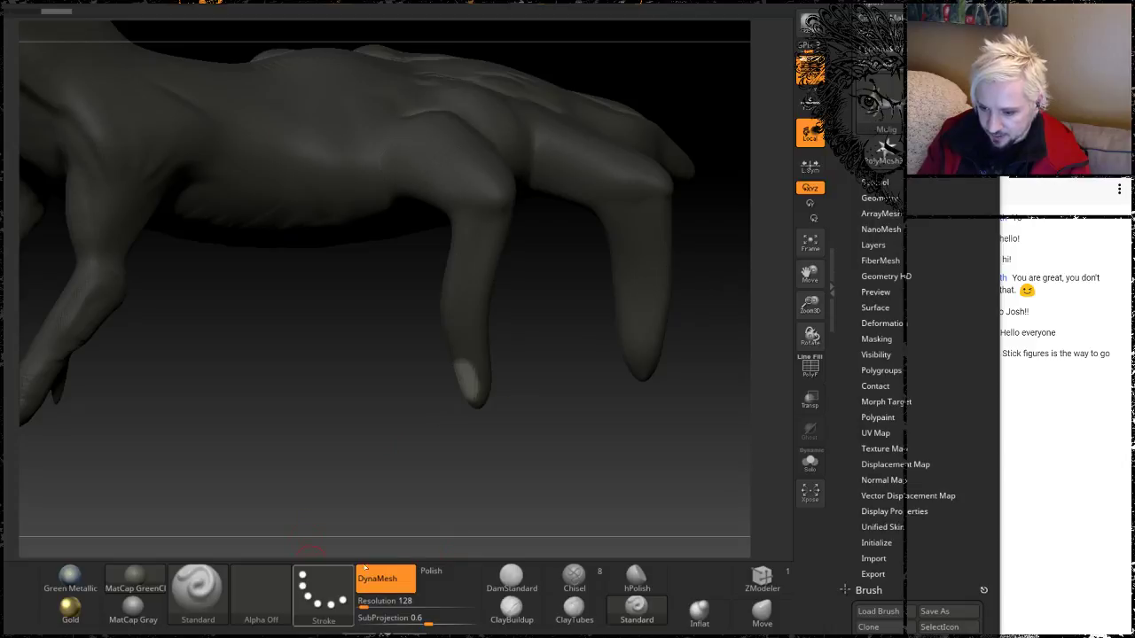
pyautogui.click(762, 611)
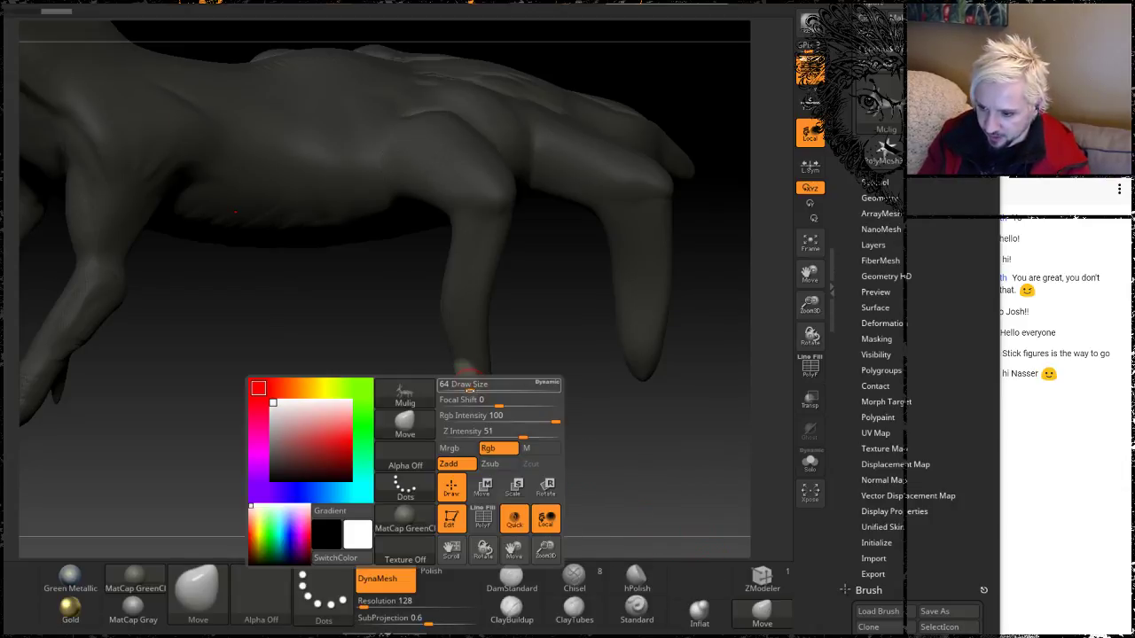
pyautogui.press('space')
pyautogui.moveTo(479, 391); pyautogui.dragTo(516, 454)
pyautogui.press('space')
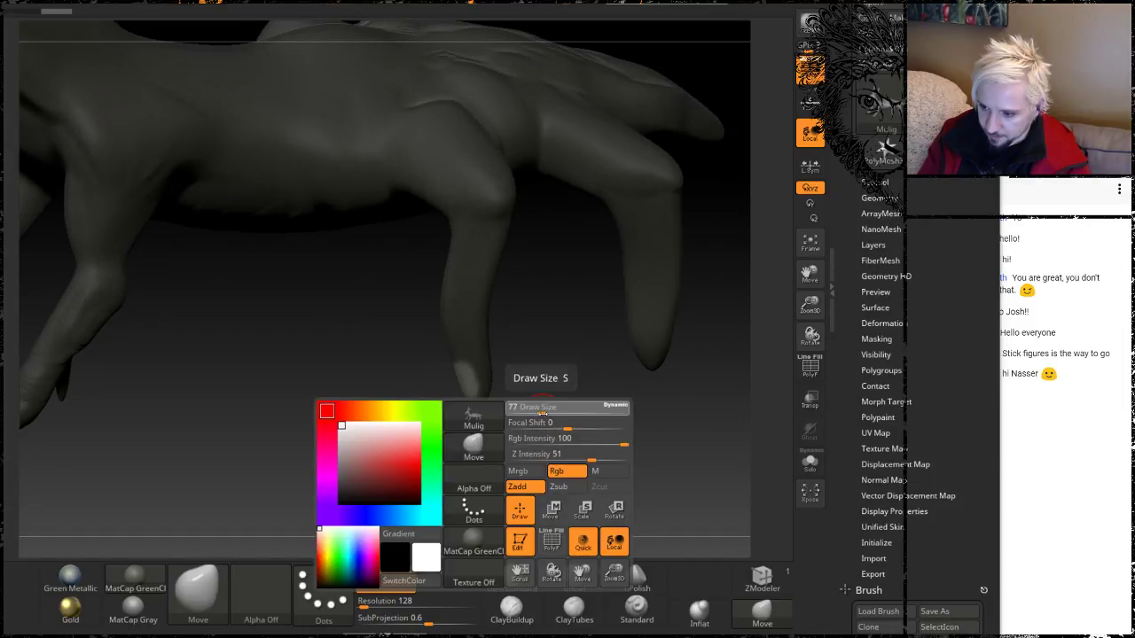
pyautogui.moveTo(539, 408); pyautogui.dragTo(562, 408)
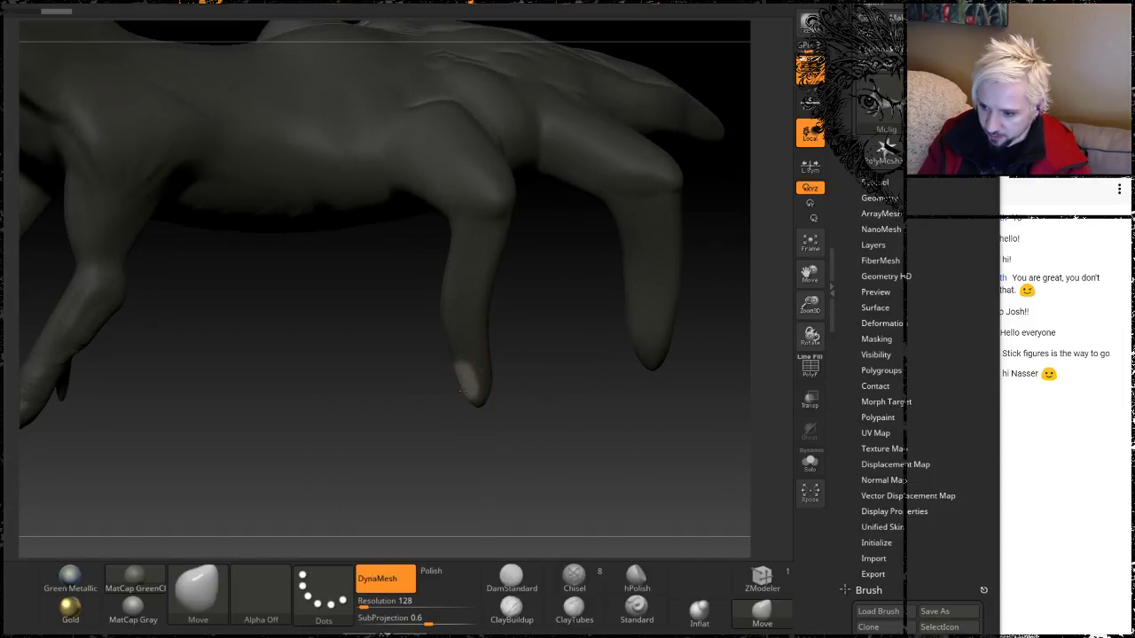
pyautogui.moveTo(461, 391); pyautogui.dragTo(450, 450)
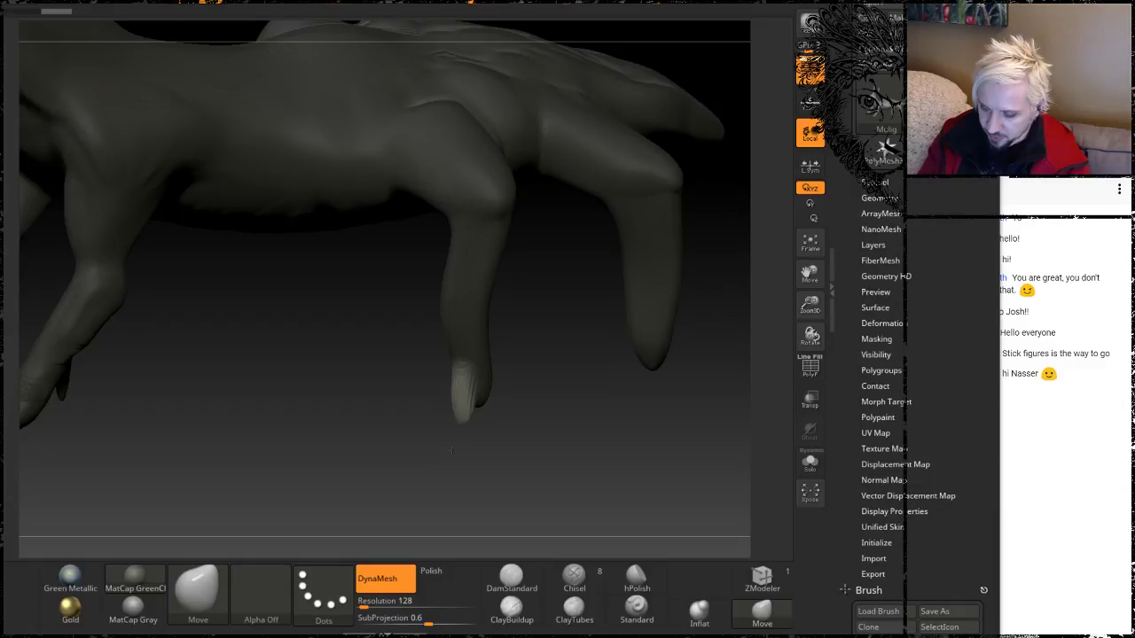
pyautogui.moveTo(501, 383)
pyautogui.mouseDown()
pyautogui.moveTo(520, 451)
pyautogui.moveTo(523, 417)
pyautogui.moveTo(483, 386)
pyautogui.mouseUp()
pyautogui.press('ctrl')
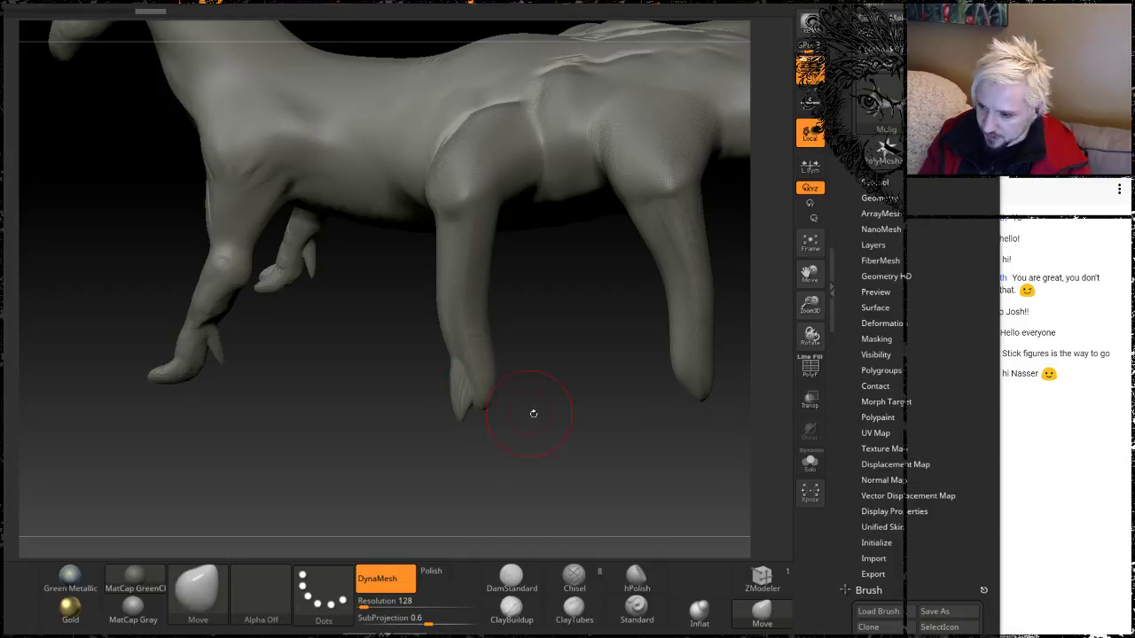
# Nudge the shin of the same hind leg into shape using a larger Move brush
pyautogui.moveTo(534, 413)
pyautogui.mouseDown()
pyautogui.moveTo(577, 446)
pyautogui.moveTo(568, 392)
pyautogui.moveTo(523, 421)
pyautogui.moveTo(546, 494)
pyautogui.moveTo(515, 486)
pyautogui.moveTo(527, 446)
pyautogui.moveTo(500, 339)
pyautogui.mouseUp()
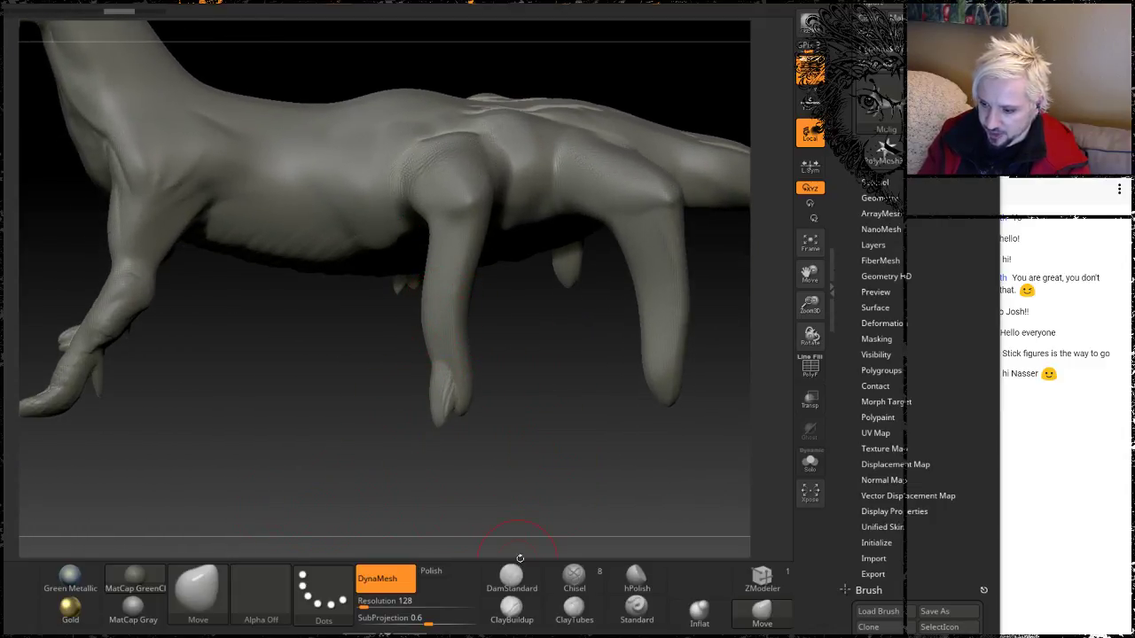
pyautogui.press('space')
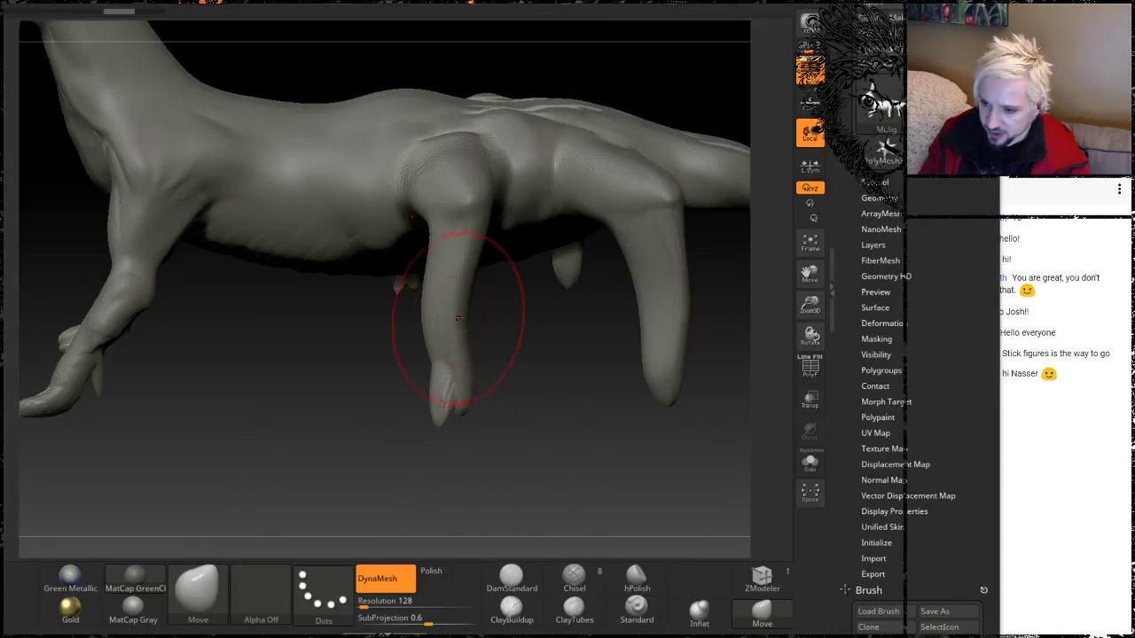
pyautogui.moveTo(462, 313)
pyautogui.mouseDown()
pyautogui.moveTo(474, 314)
pyautogui.moveTo(442, 317)
pyautogui.moveTo(453, 316)
pyautogui.mouseUp()
# Mask the other side of the foot beside the new toe and invert the mask
pyautogui.moveTo(539, 464)
pyautogui.mouseDown()
pyautogui.moveTo(528, 421)
pyautogui.moveTo(500, 414)
pyautogui.moveTo(551, 415)
pyautogui.moveTo(495, 436)
pyautogui.mouseUp()
pyautogui.press('space')
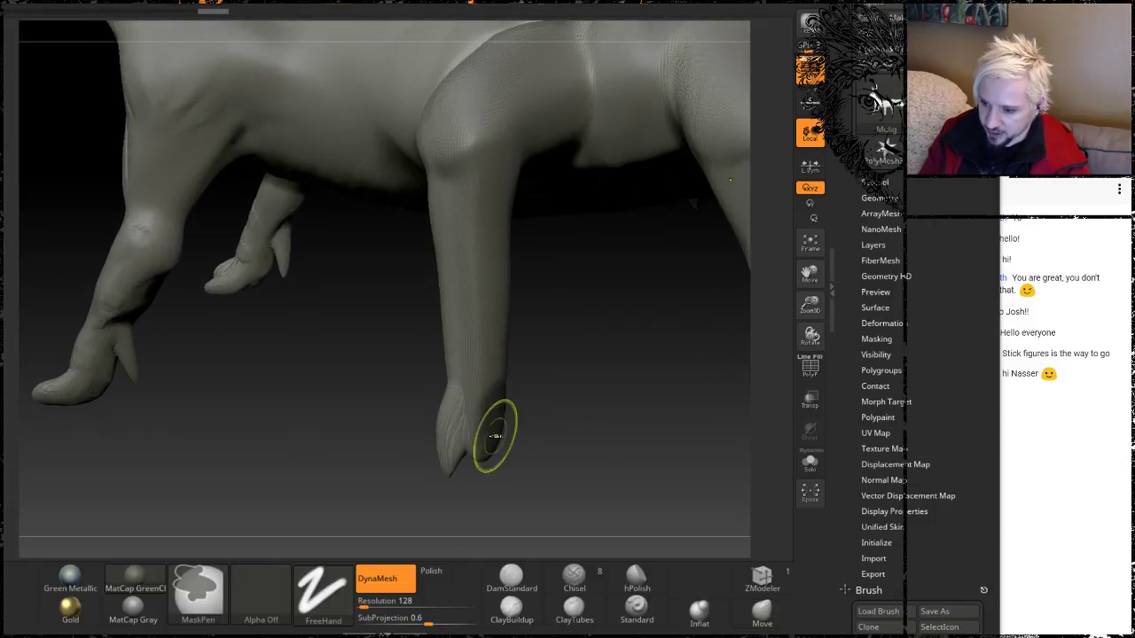
pyautogui.press('space')
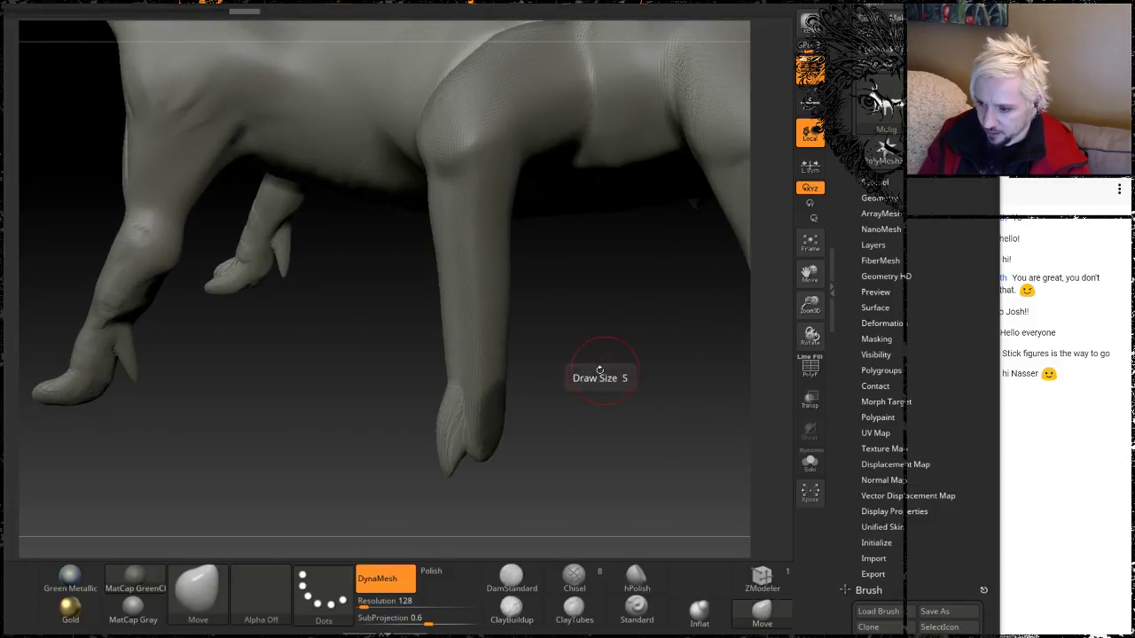
pyautogui.keyDown('ctrl'); pyautogui.click(599, 417); pyautogui.keyUp('ctrl')
pyautogui.press('space')
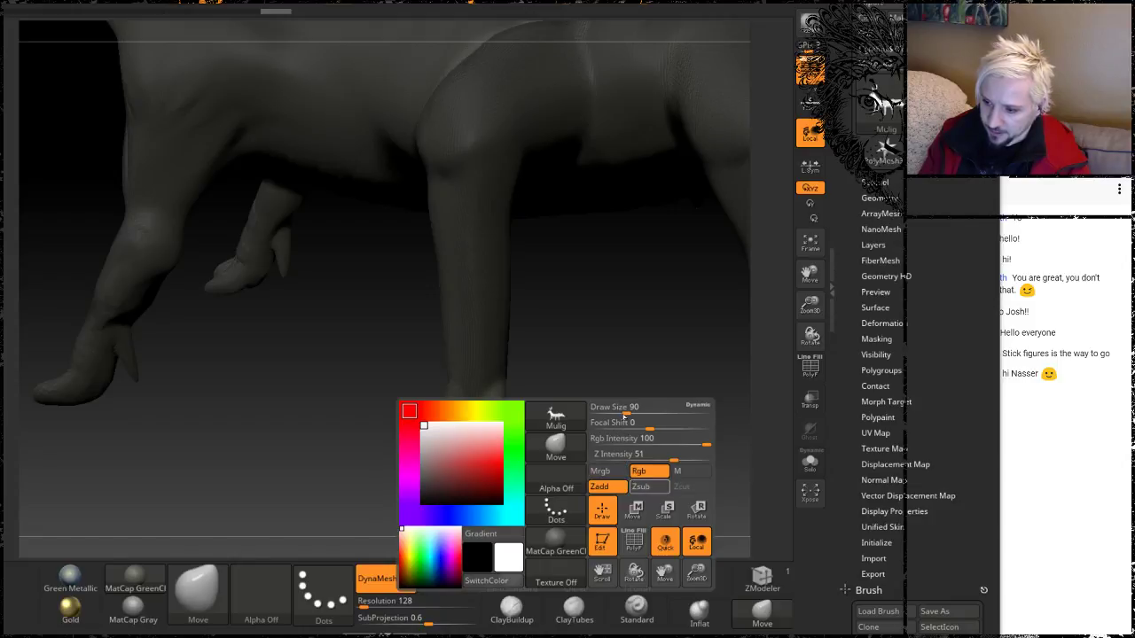
# Pull the unmasked side of the foot down into a second toe with a larger Move brush, and clear the mask
pyautogui.press('space')
pyautogui.press('alt')
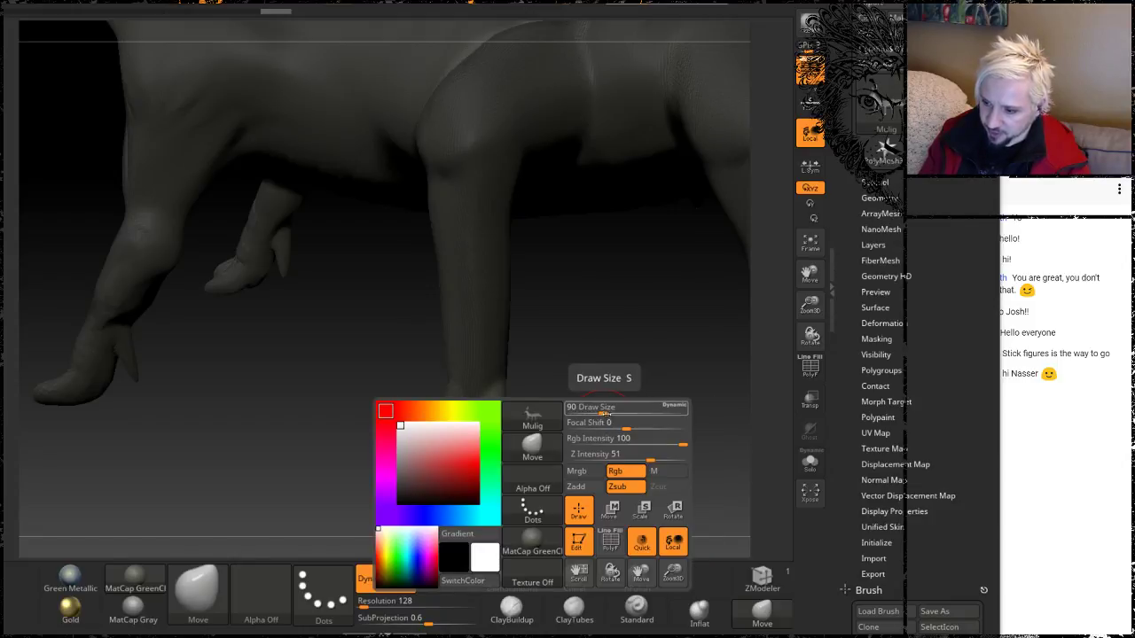
pyautogui.moveTo(605, 413); pyautogui.dragTo(617, 413)
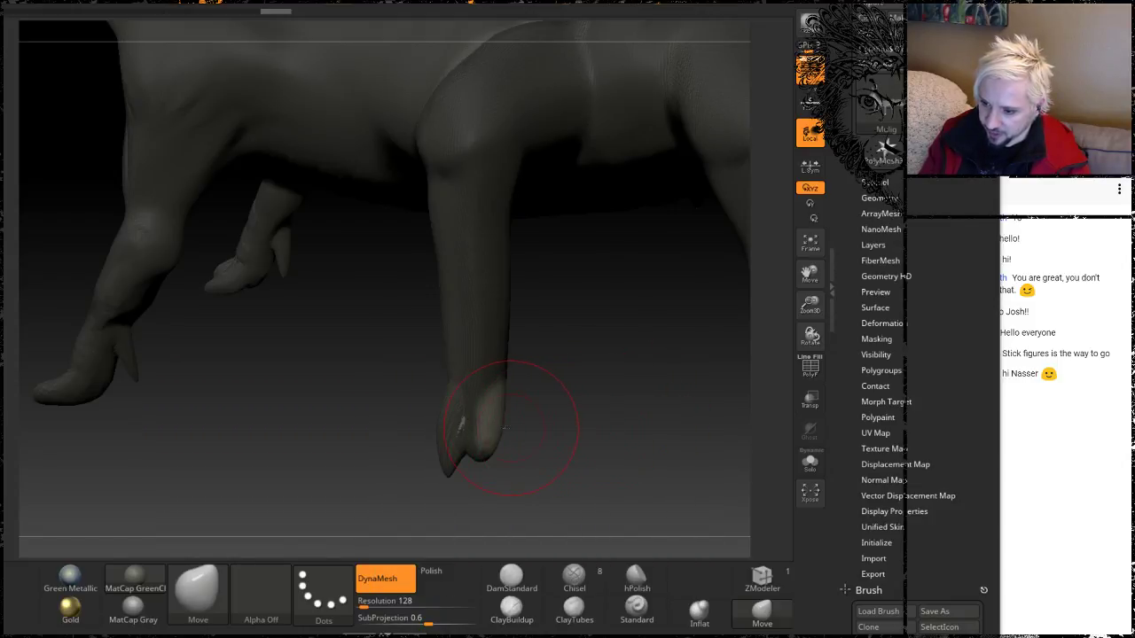
pyautogui.moveTo(504, 449)
pyautogui.mouseDown()
pyautogui.moveTo(535, 489)
pyautogui.moveTo(526, 486)
pyautogui.mouseUp()
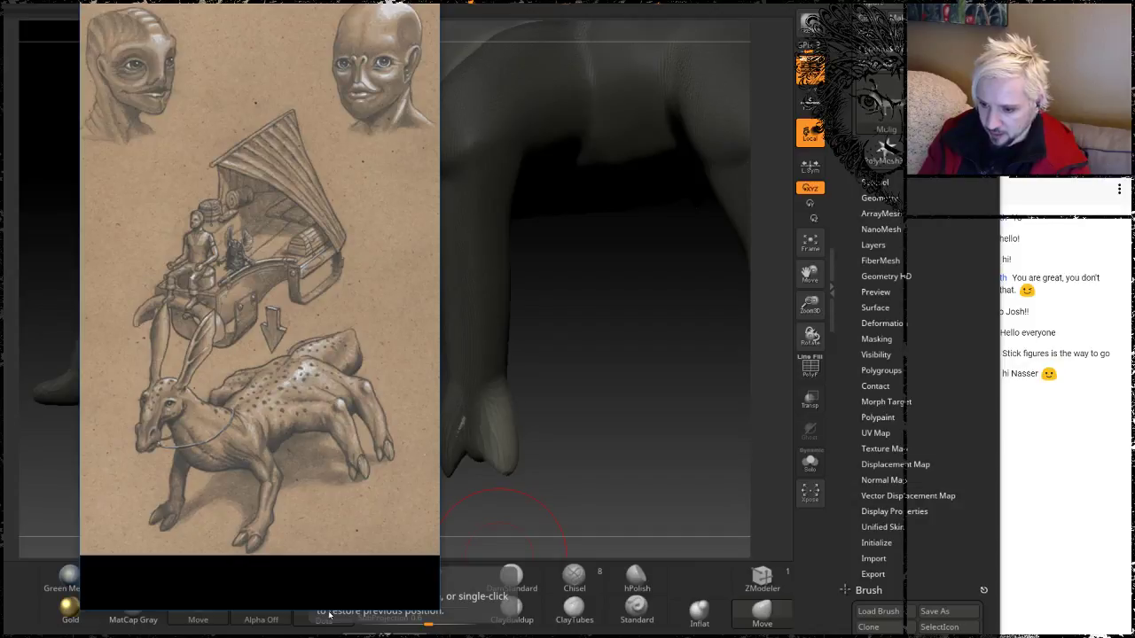
pyautogui.moveTo(569, 411)
pyautogui.mouseDown()
pyautogui.moveTo(547, 236)
pyautogui.moveTo(583, 469)
pyautogui.moveTo(563, 384)
pyautogui.moveTo(528, 373)
pyautogui.mouseUp()
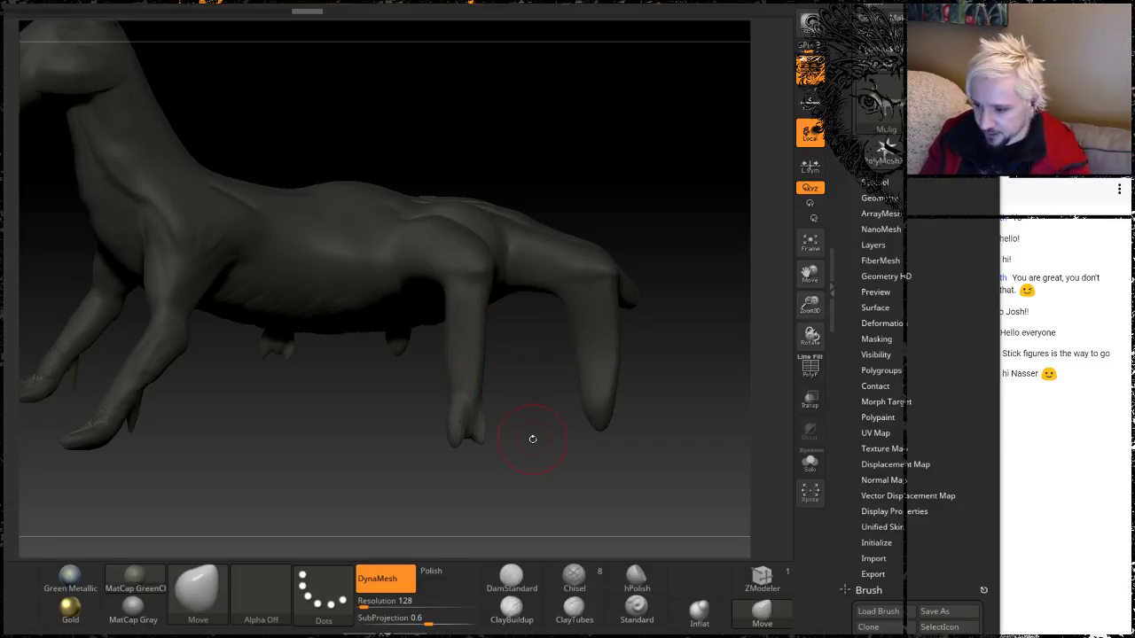
pyautogui.moveTo(532, 439)
pyautogui.mouseDown()
pyautogui.moveTo(517, 456)
pyautogui.moveTo(571, 467)
pyautogui.moveTo(497, 438)
pyautogui.mouseUp()
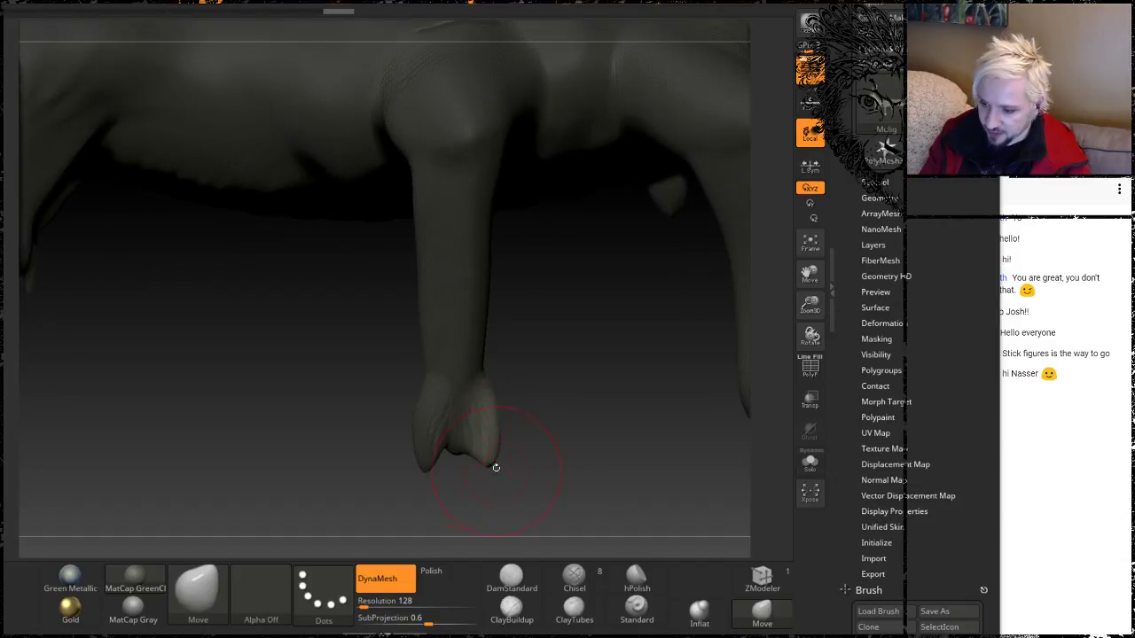
pyautogui.moveTo(570, 455); pyautogui.dragTo(572, 403)
pyautogui.keyDown('alt'); pyautogui.moveTo(680, 394); pyautogui.dragTo(561, 358); pyautogui.keyUp('alt')
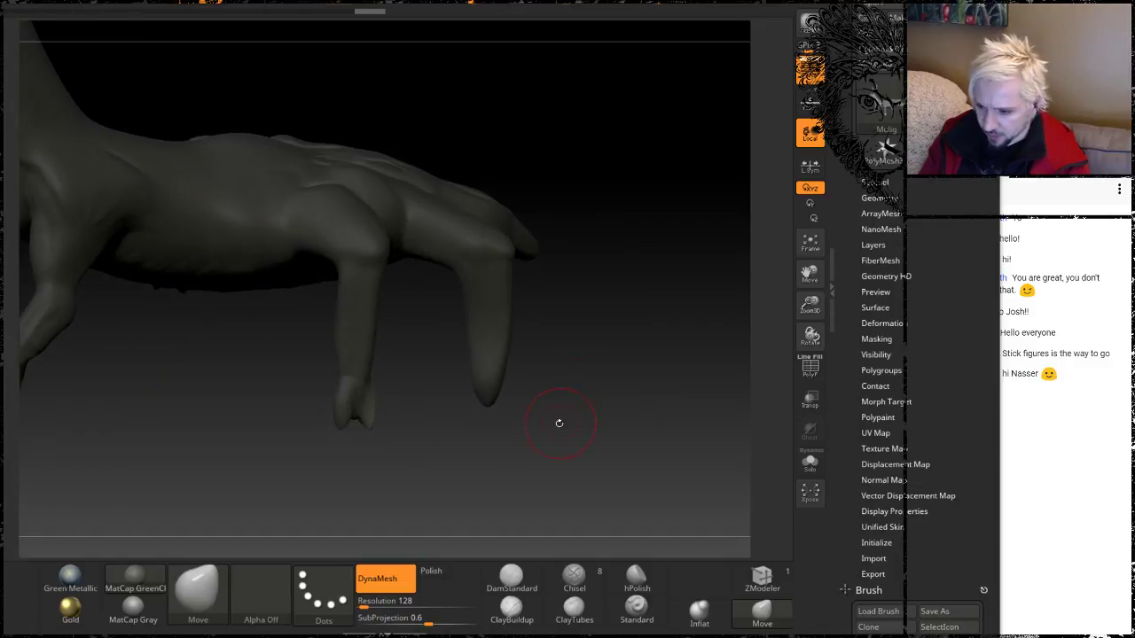
pyautogui.keyDown('ctrl'); pyautogui.moveTo(585, 441); pyautogui.dragTo(581, 429); pyautogui.keyUp('ctrl')
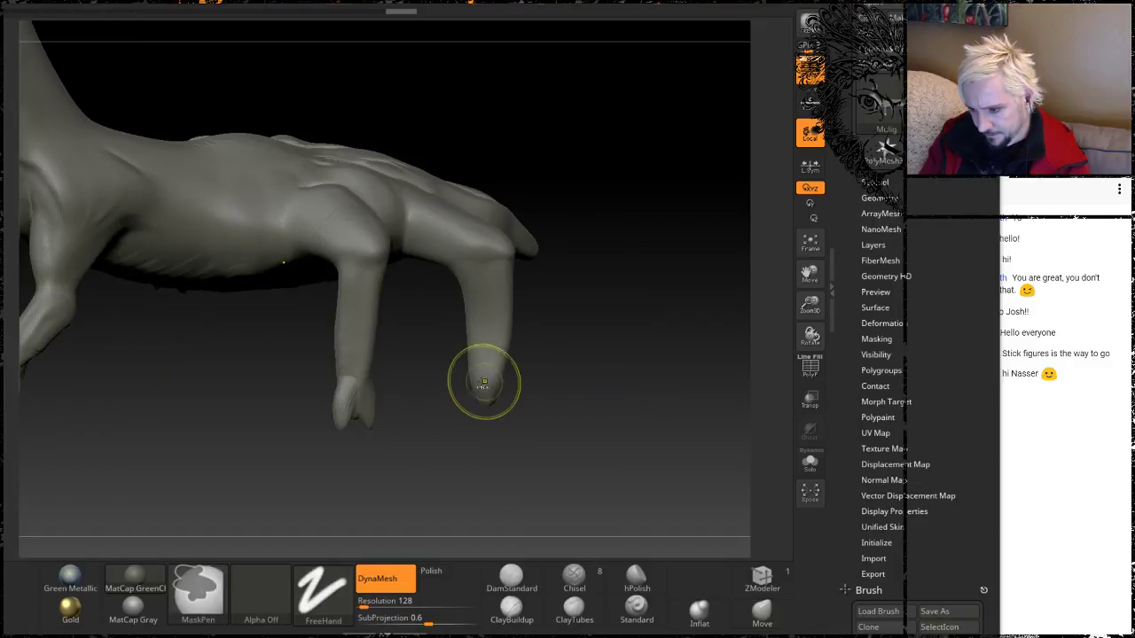
# Isolate the tip of the rearmost finger-like leg with an inverted mask and shape a small second toe there
pyautogui.keyDown('ctrl'); pyautogui.moveTo(484, 382); pyautogui.dragTo(485, 372); pyautogui.keyUp('ctrl')
pyautogui.moveTo(582, 406)
pyautogui.mouseDown()
pyautogui.moveTo(549, 404)
pyautogui.moveTo(469, 448)
pyautogui.mouseUp()
pyautogui.keyDown('ctrl'); pyautogui.click(558, 423); pyautogui.keyUp('ctrl')
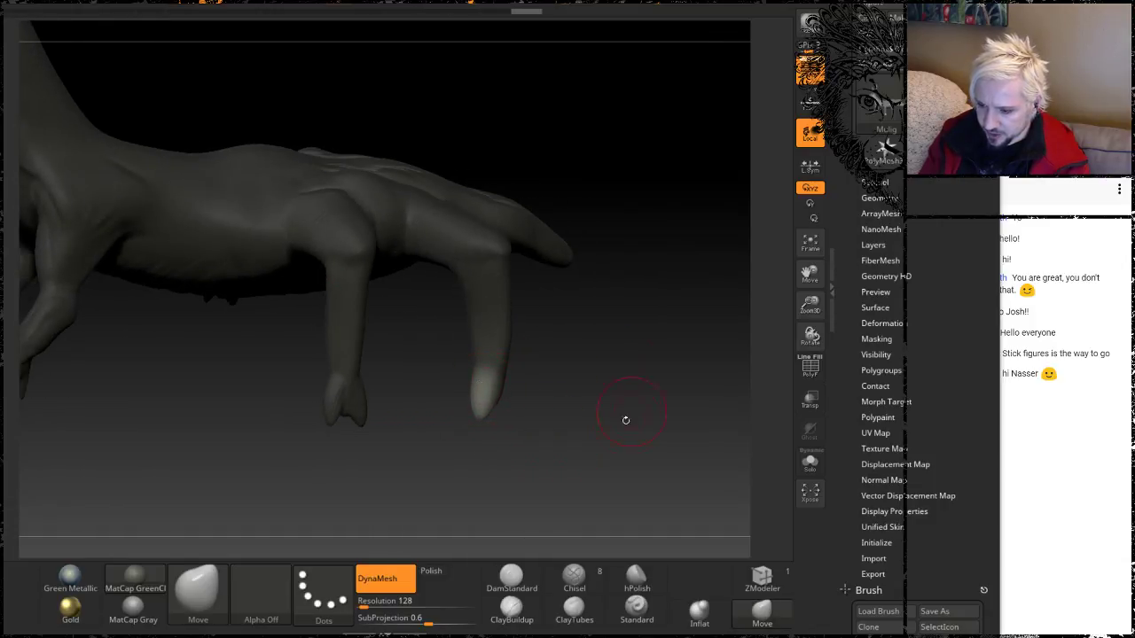
pyautogui.moveTo(626, 420)
pyautogui.mouseDown()
pyautogui.moveTo(573, 429)
pyautogui.moveTo(496, 399)
pyautogui.moveTo(520, 445)
pyautogui.moveTo(640, 414)
pyautogui.moveTo(620, 408)
pyautogui.moveTo(695, 326)
pyautogui.mouseUp()
pyautogui.keyDown('ctrl'); pyautogui.click(574, 397); pyautogui.keyUp('ctrl')
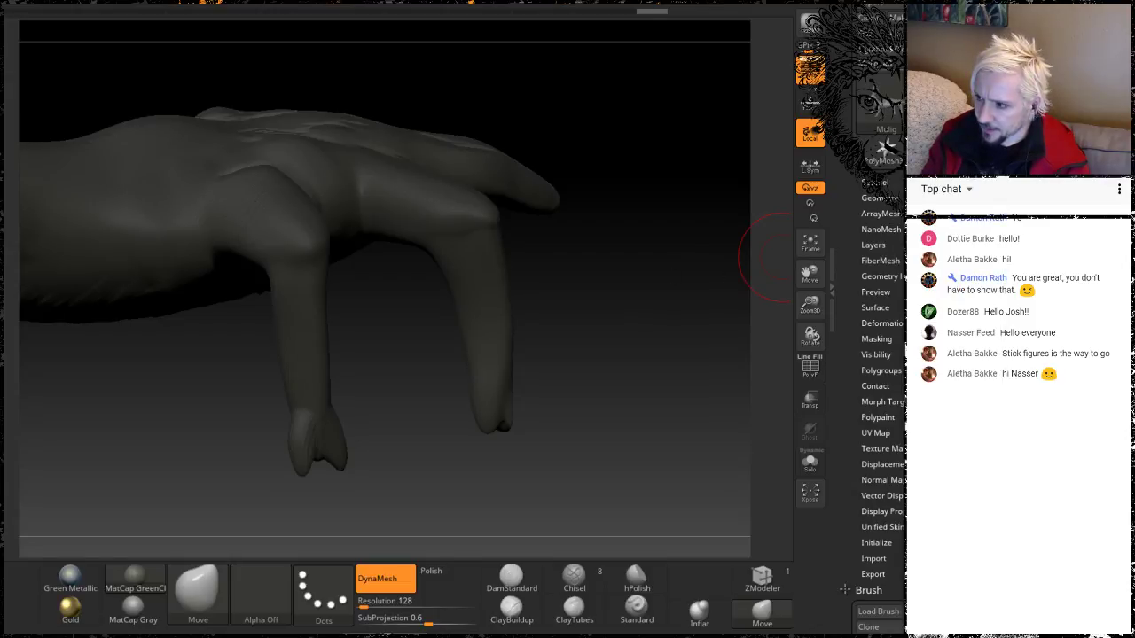
# Restore the chat window beside the canvas and clear the mask from the creature
pyautogui.moveTo(1003, 266); pyautogui.dragTo(909, 266)
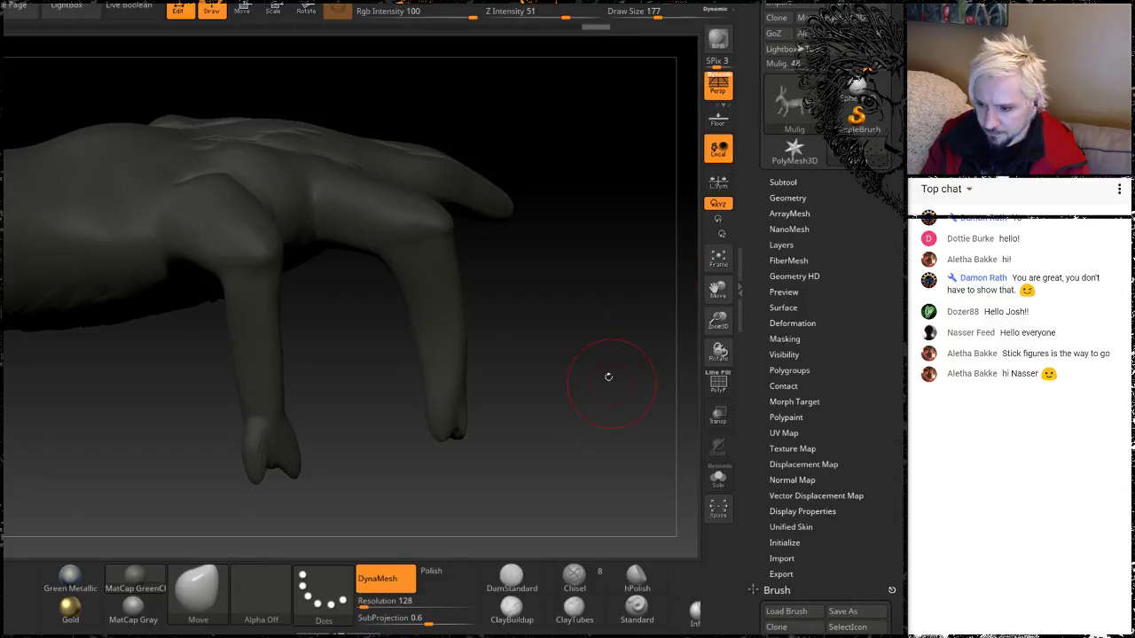
pyautogui.moveTo(574, 372); pyautogui.dragTo(585, 298)
pyautogui.moveTo(591, 256)
pyautogui.mouseDown()
pyautogui.moveTo(469, 263)
pyautogui.moveTo(515, 263)
pyautogui.moveTo(499, 337)
pyautogui.moveTo(489, 322)
pyautogui.moveTo(517, 240)
pyautogui.moveTo(562, 220)
pyautogui.mouseUp()
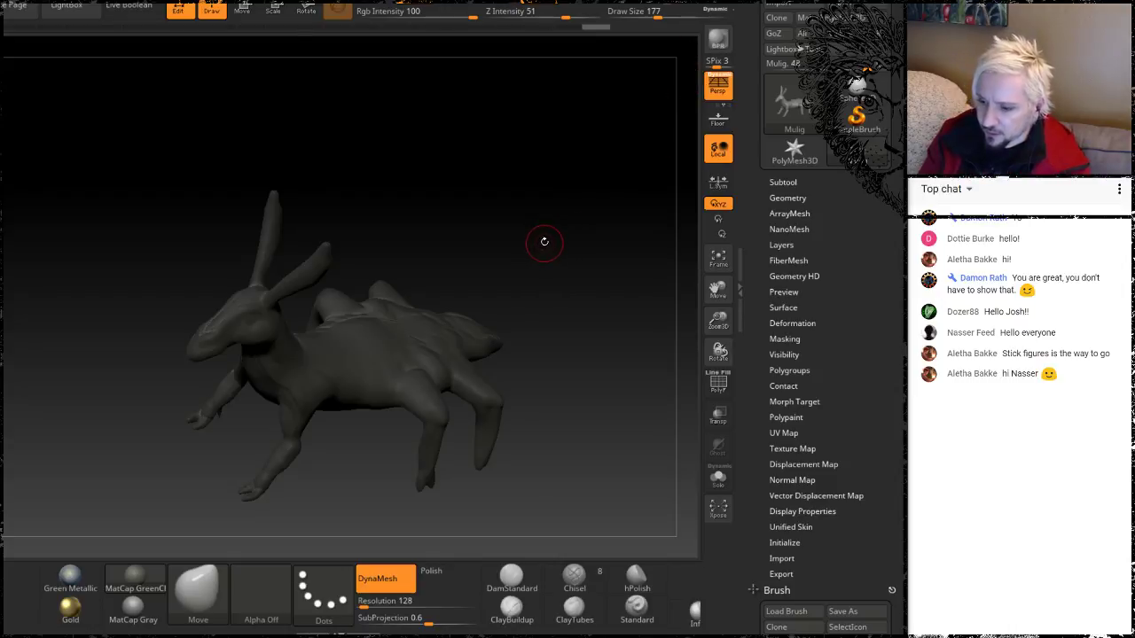
pyautogui.keyDown('ctrl'); pyautogui.click(554, 221); pyautogui.keyUp('ctrl')
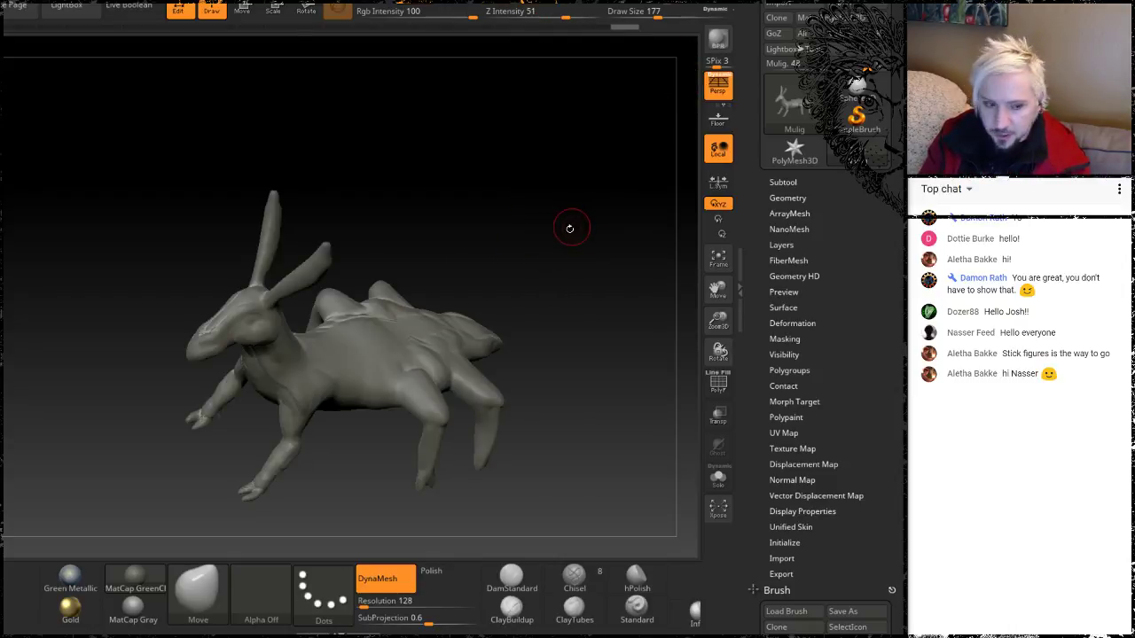
pyautogui.moveTo(565, 250)
pyautogui.mouseDown()
pyautogui.moveTo(581, 198)
pyautogui.moveTo(505, 248)
pyautogui.mouseUp()
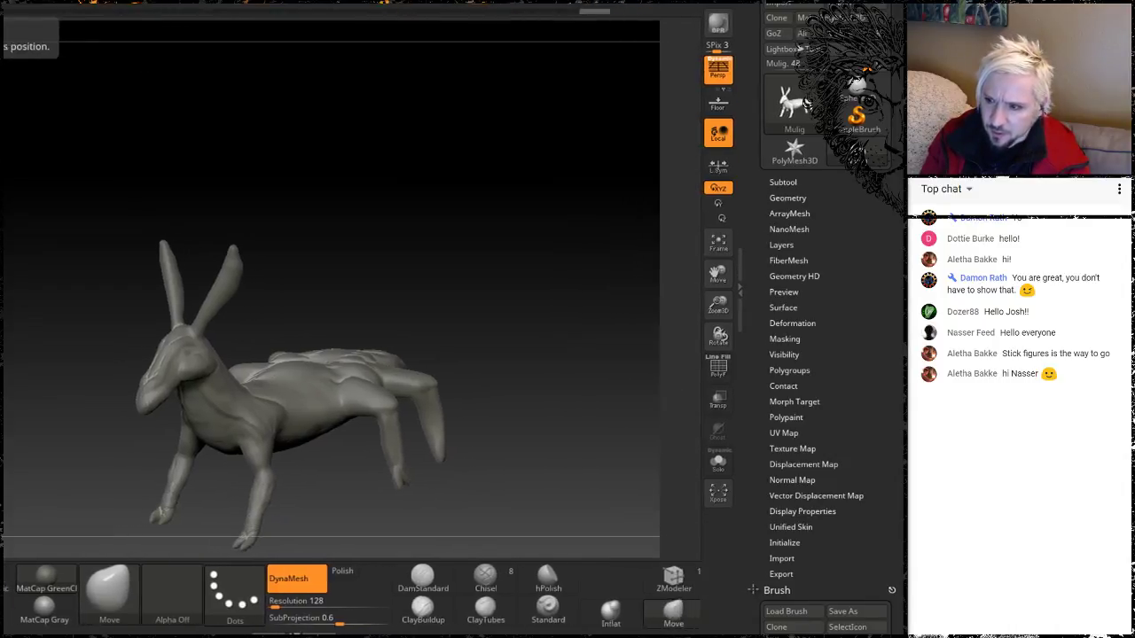
# Decimate the creature mesh with Decimation Master at 20% of decimation
pyautogui.moveTo(645, 2)
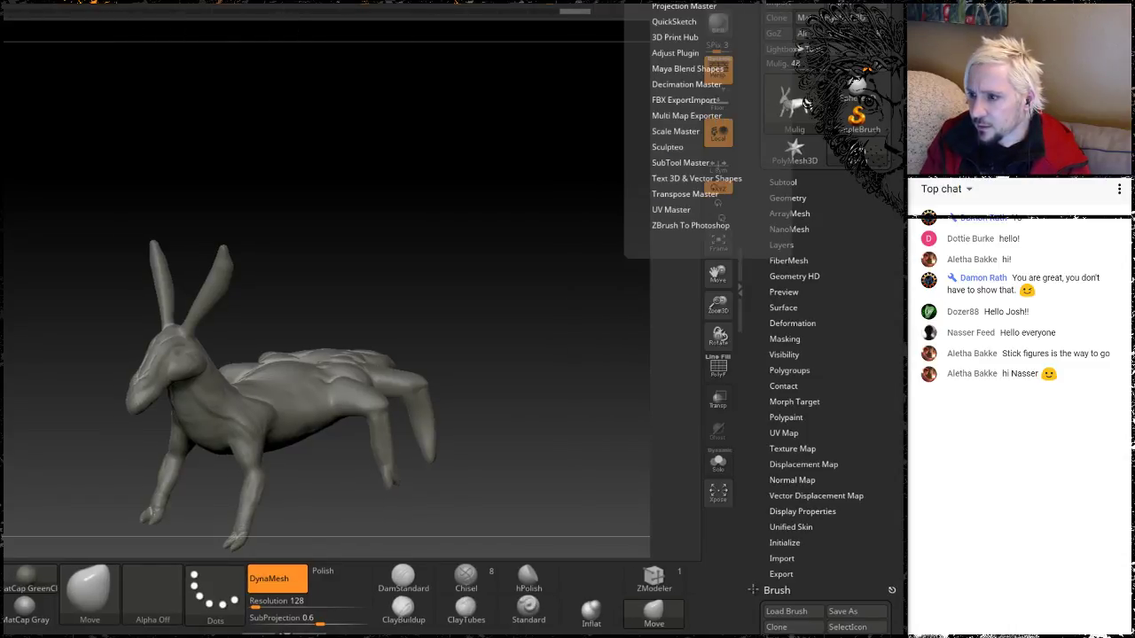
pyautogui.click(689, 84)
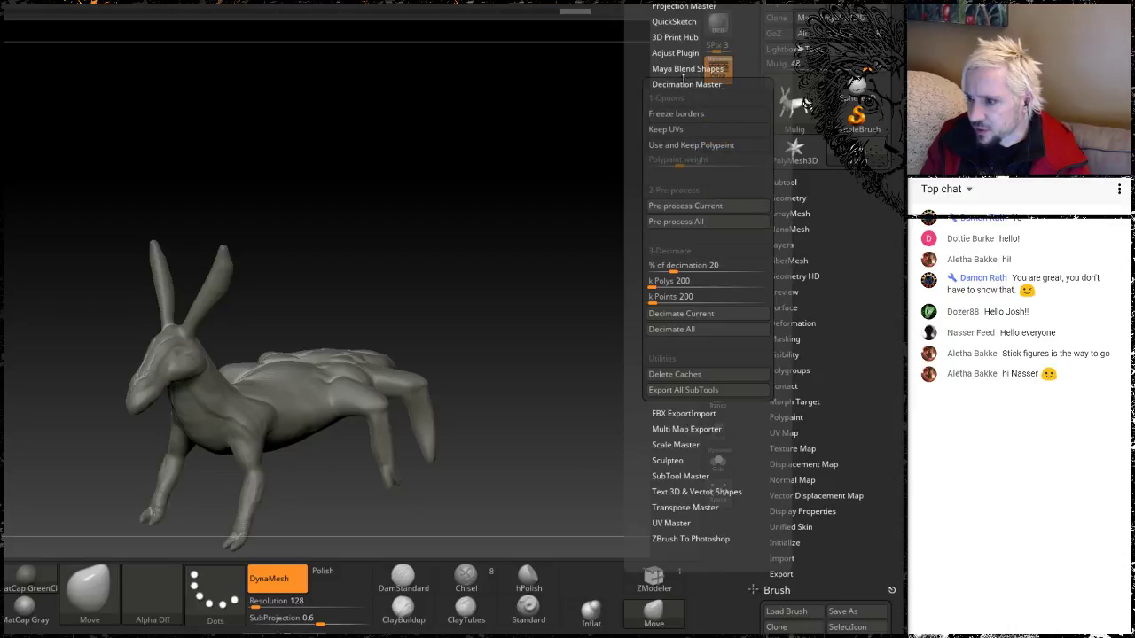
pyautogui.moveTo(649, 1)
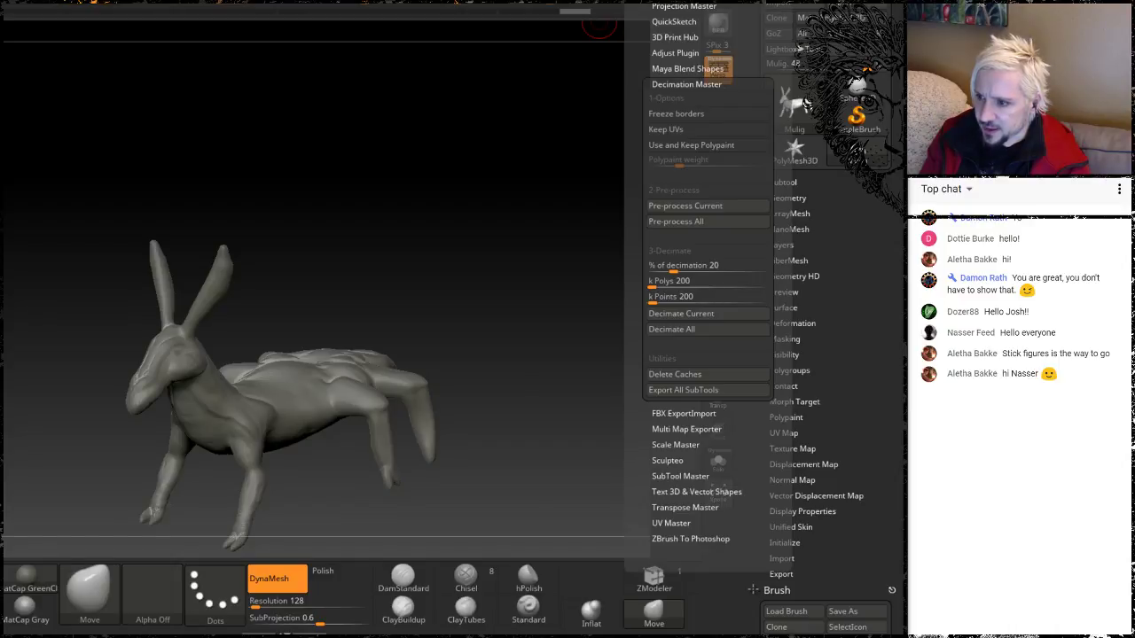
pyautogui.click(672, 266)
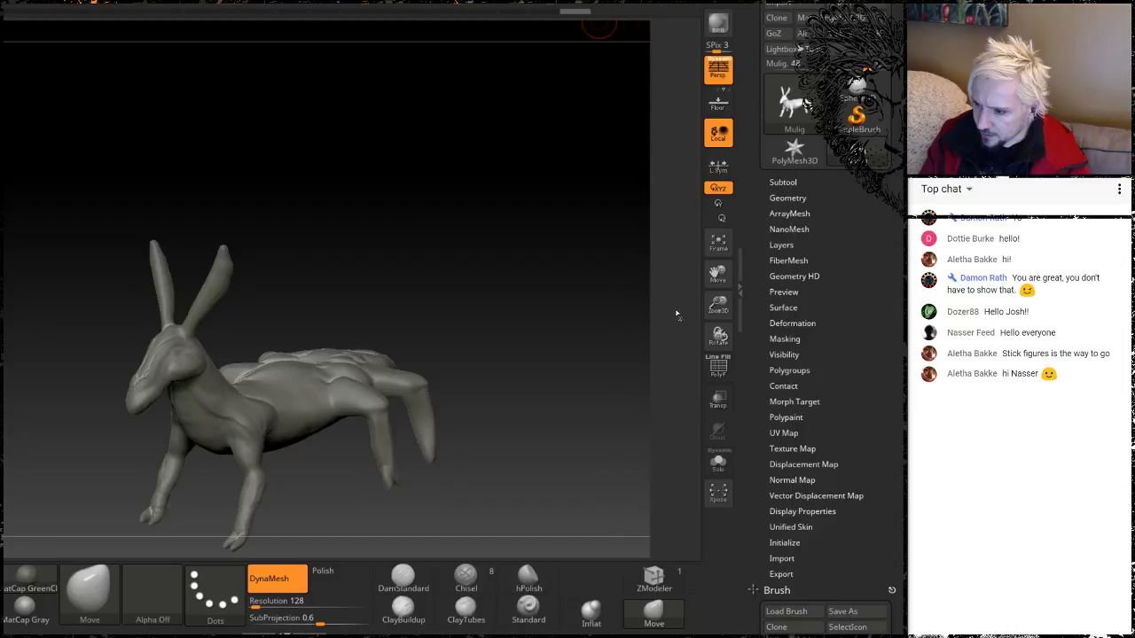
# Export the creature as an OBJ file named Mulig into the Common folder inside Illistrations
pyautogui.moveTo(420, 257); pyautogui.dragTo(436, 185)
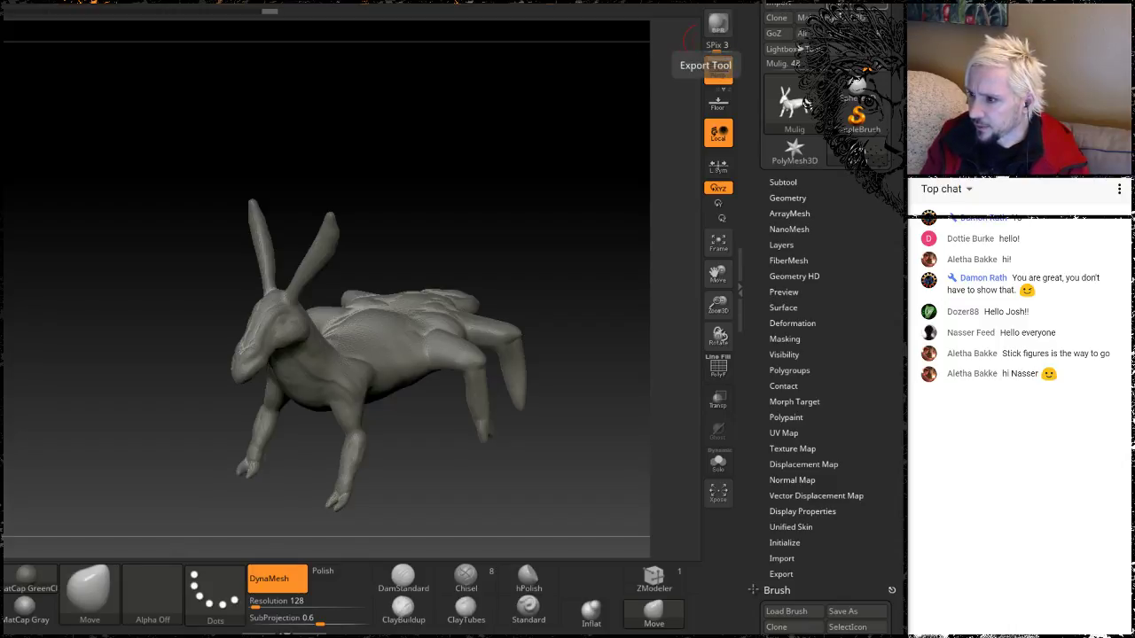
pyautogui.click(857, 5)
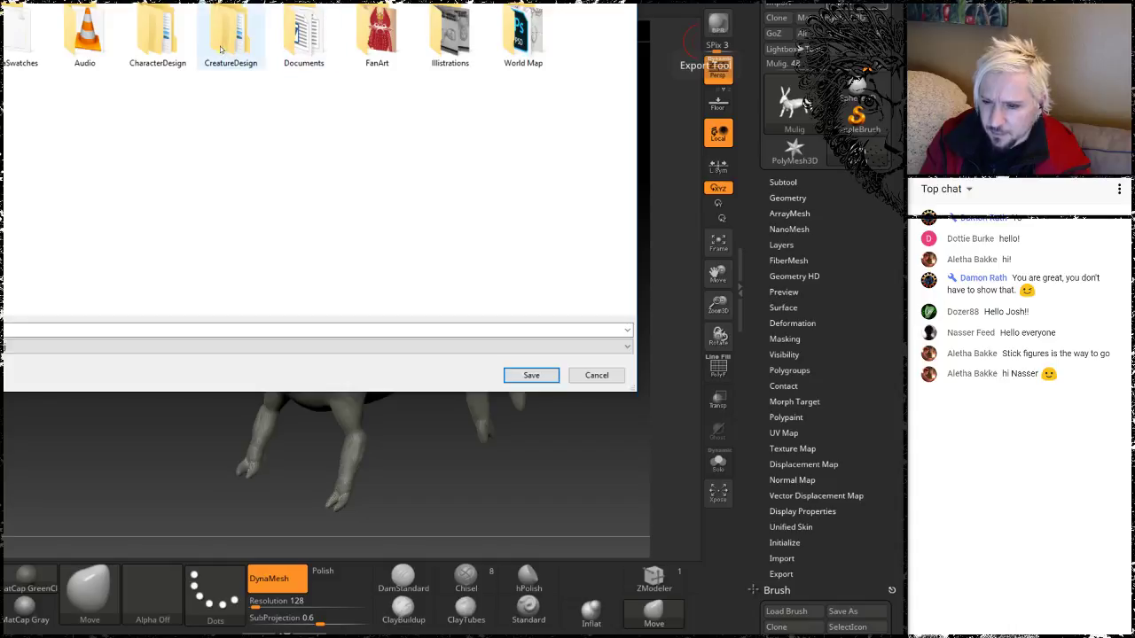
pyautogui.doubleClick(449, 40)
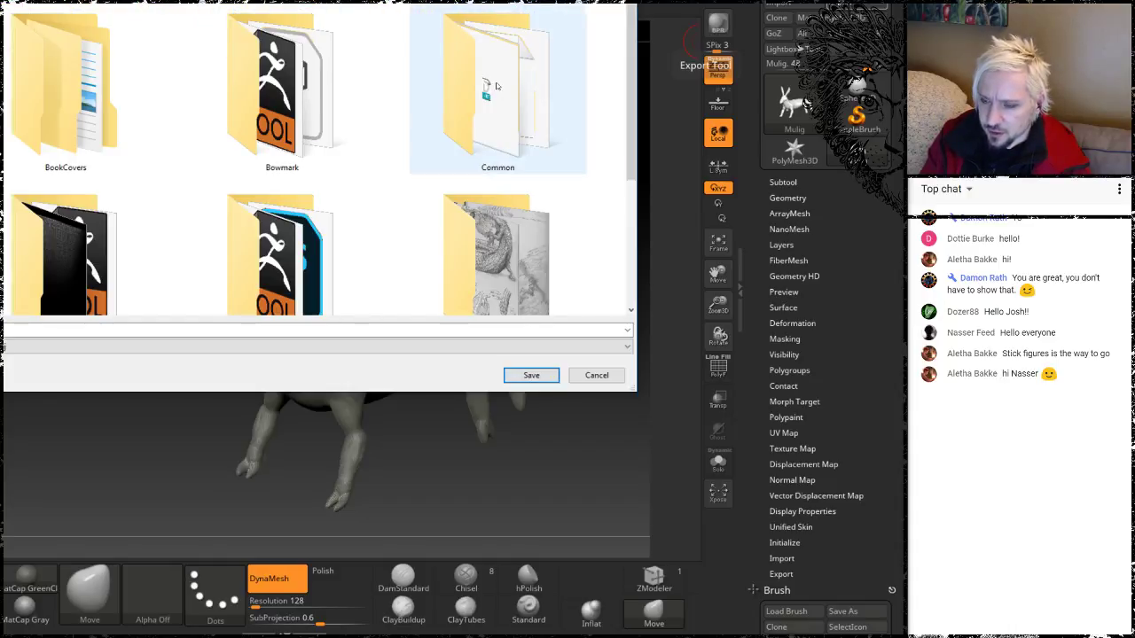
pyautogui.doubleClick(496, 86)
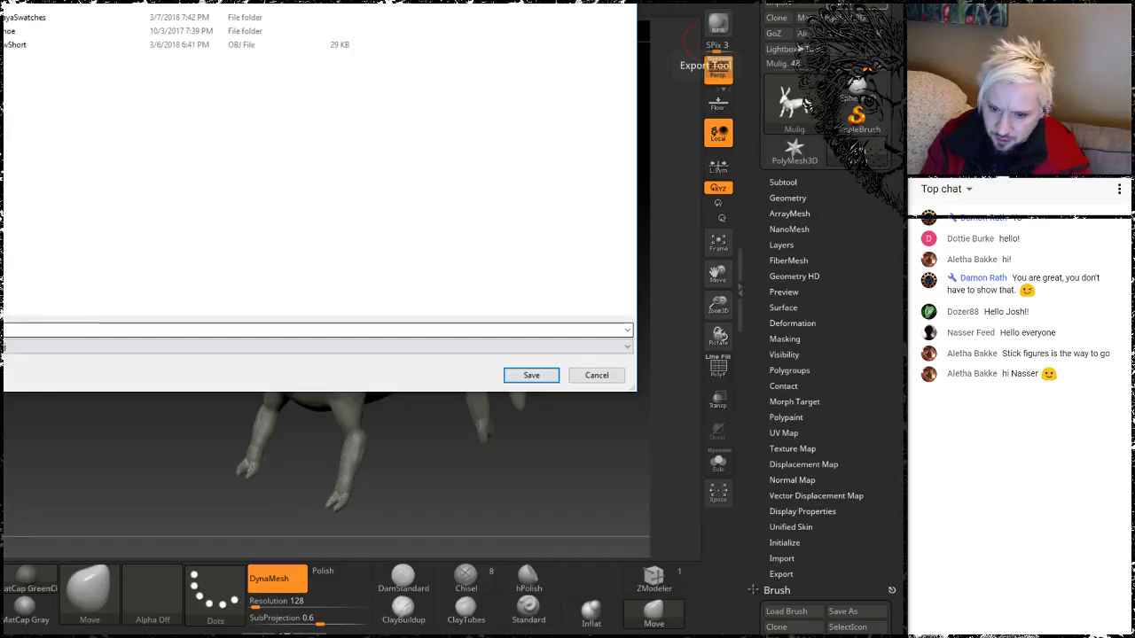
pyautogui.click(514, 376)
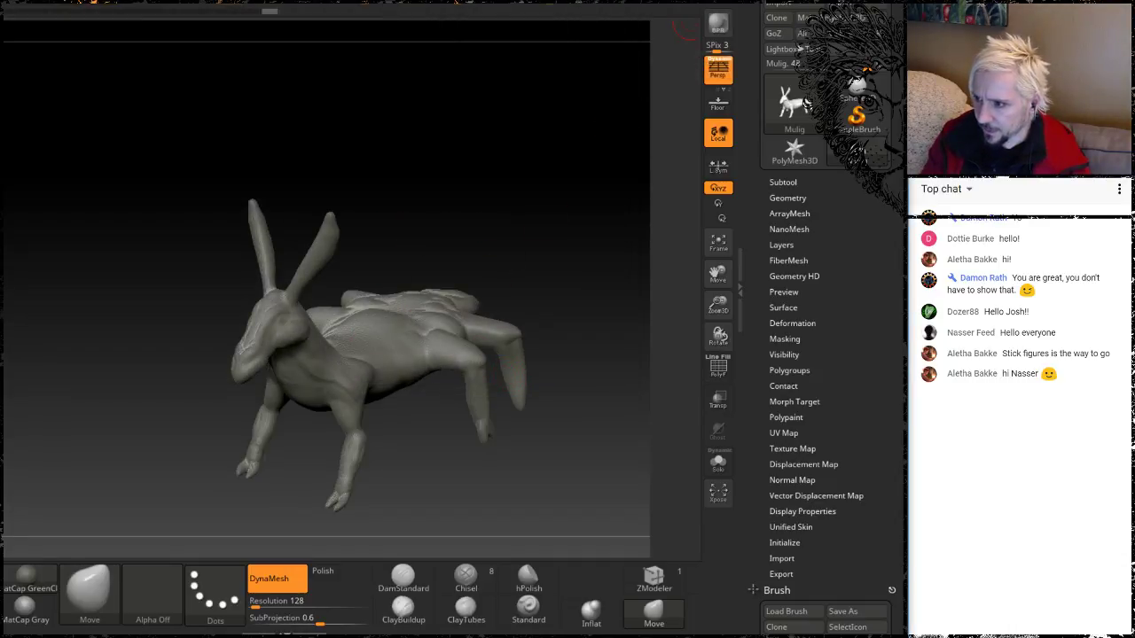
# Minimize the sculpting, reference and folder windows, and decline participation in the DAZ Studio improvement program
pyautogui.click(873, 3)
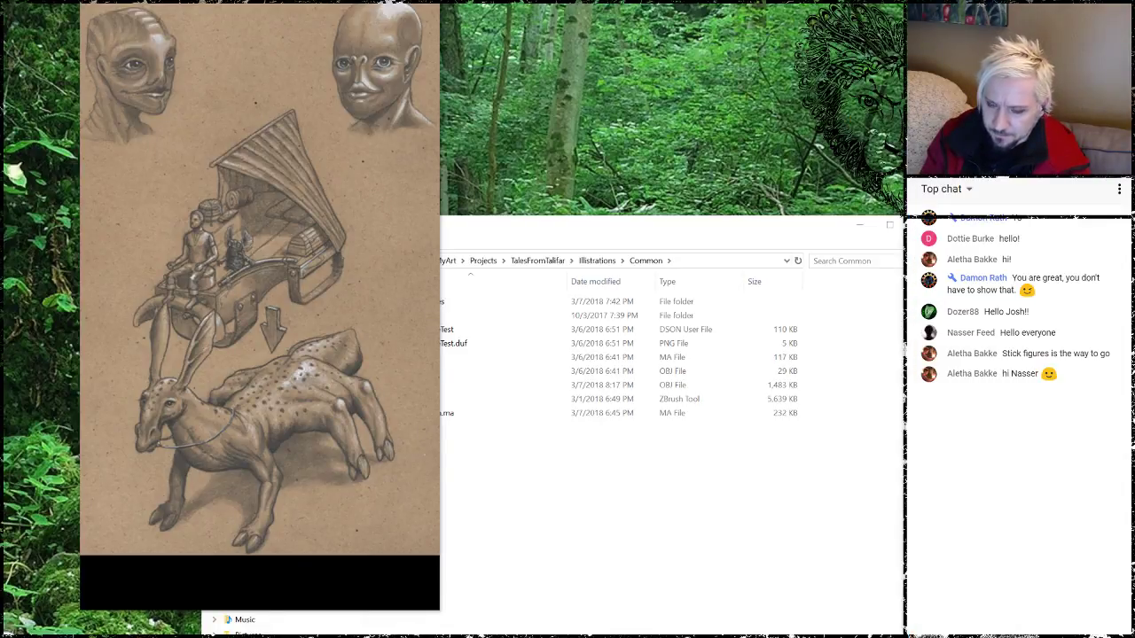
pyautogui.click(362, 3)
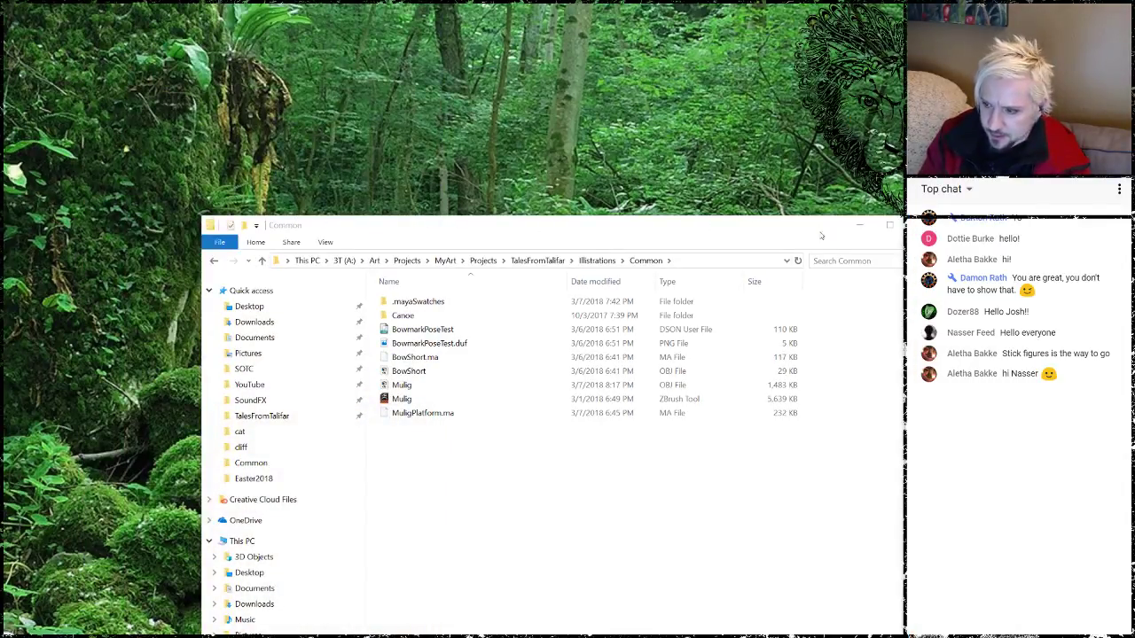
pyautogui.click(859, 225)
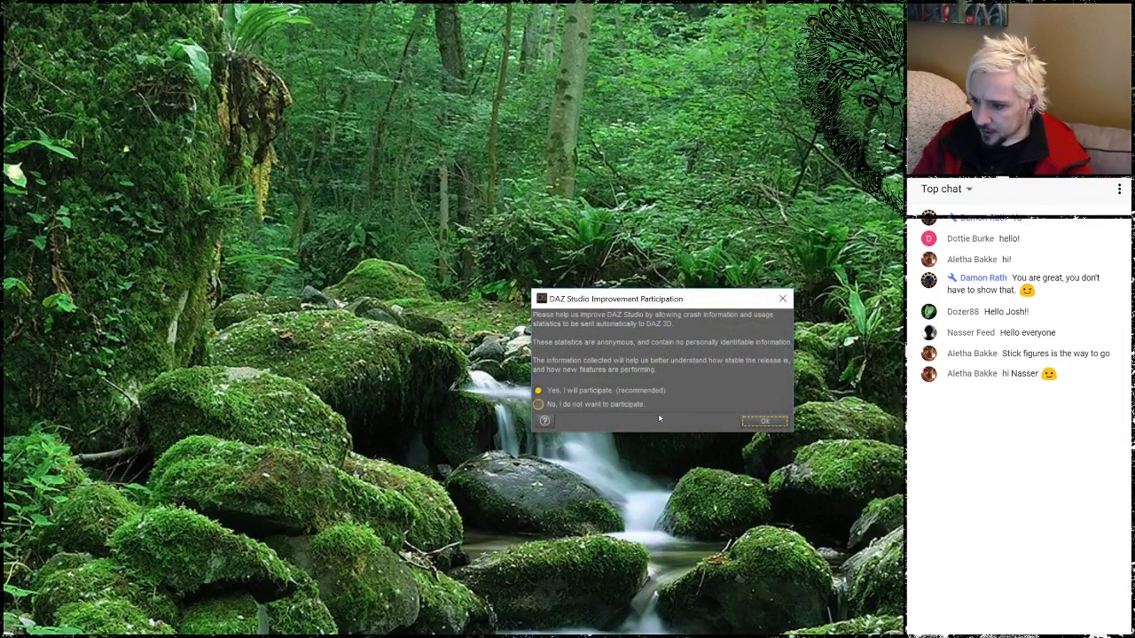
pyautogui.click(539, 405)
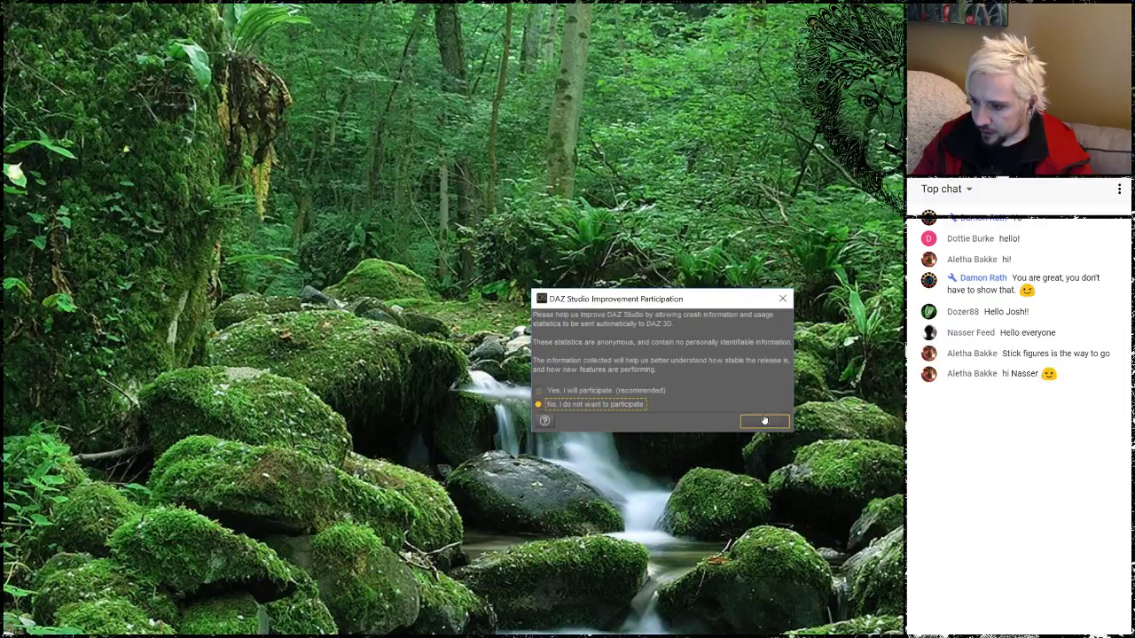
pyautogui.click(763, 421)
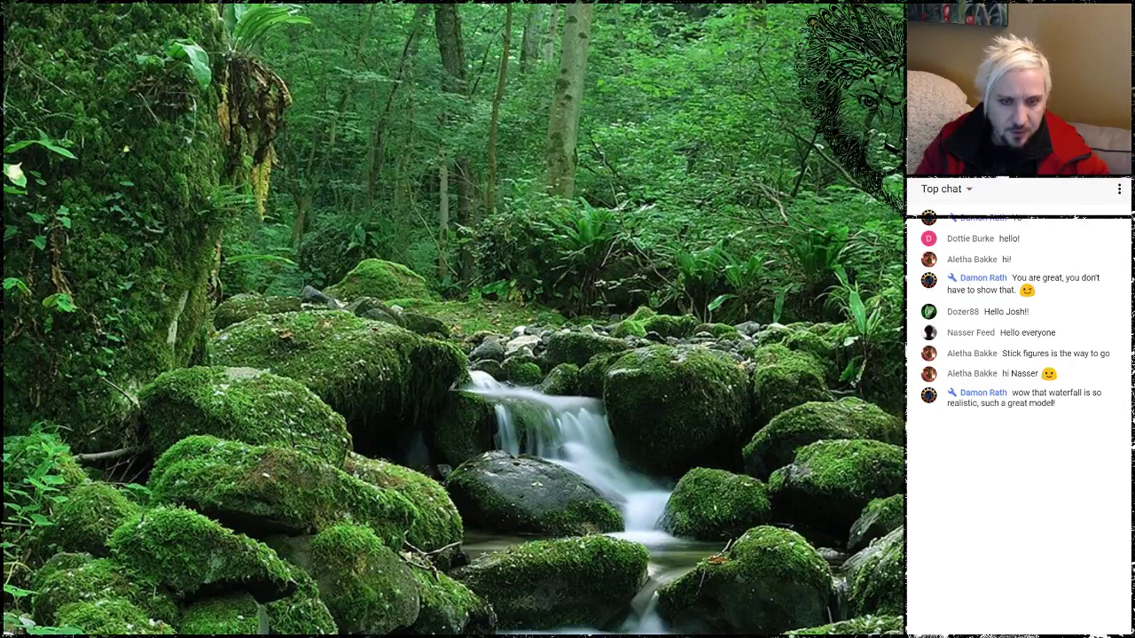
# Move the DAZ Studio window into the main area and enlarge it to fill the space beside the chat
pyautogui.moveTo(2, 105); pyautogui.dragTo(541, 94)
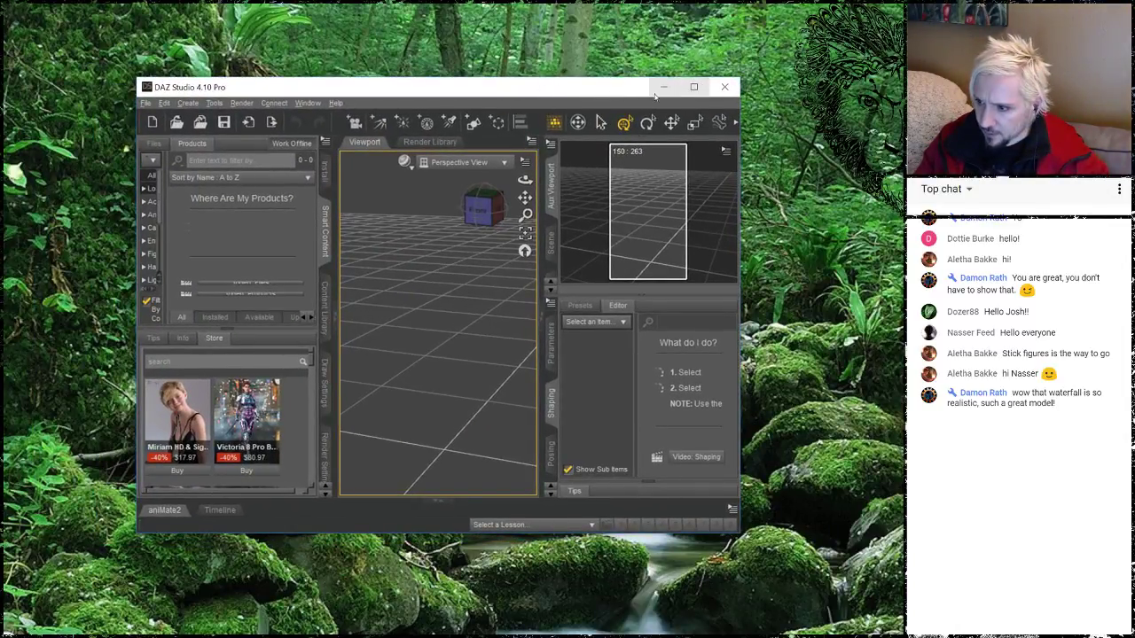
pyautogui.moveTo(633, 81); pyautogui.dragTo(633, 0)
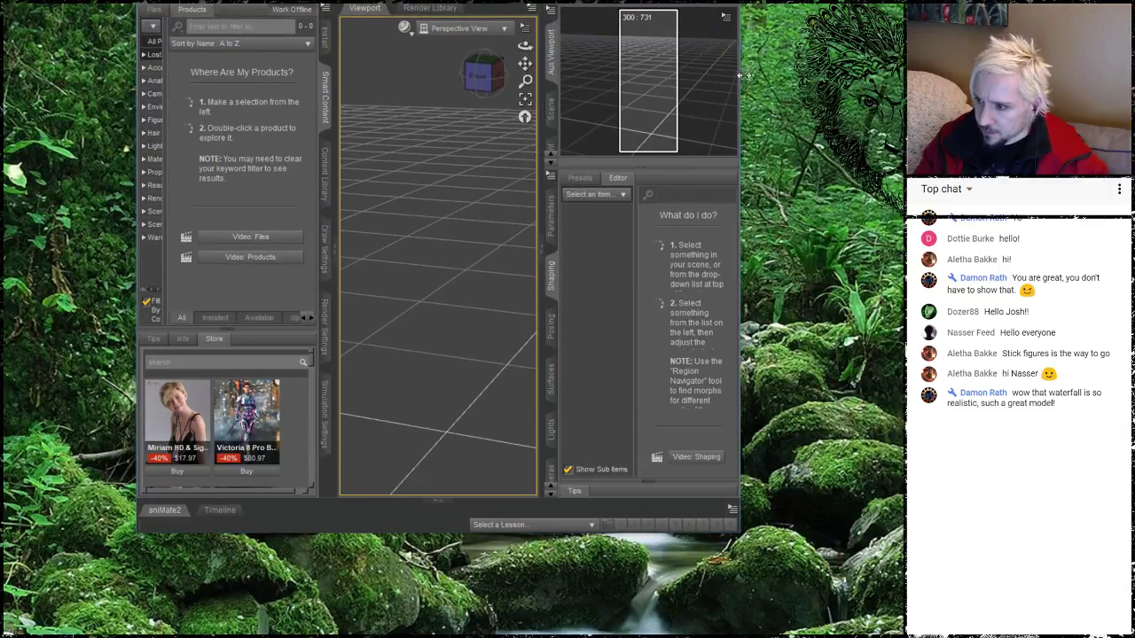
pyautogui.moveTo(745, 76); pyautogui.dragTo(903, 76)
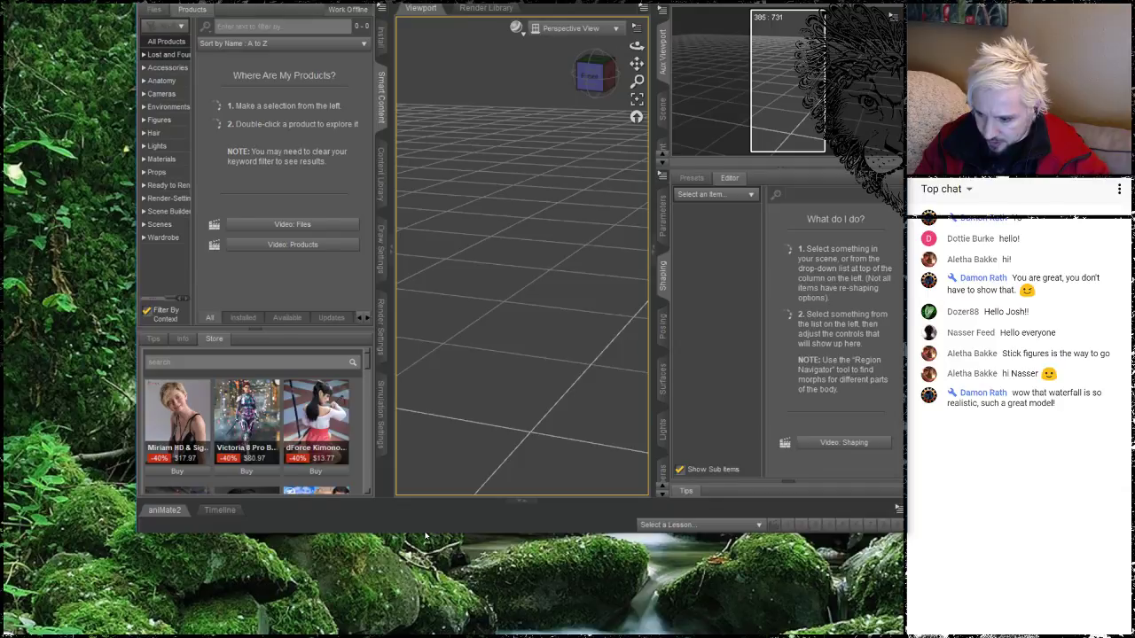
pyautogui.moveTo(432, 531); pyautogui.dragTo(428, 637)
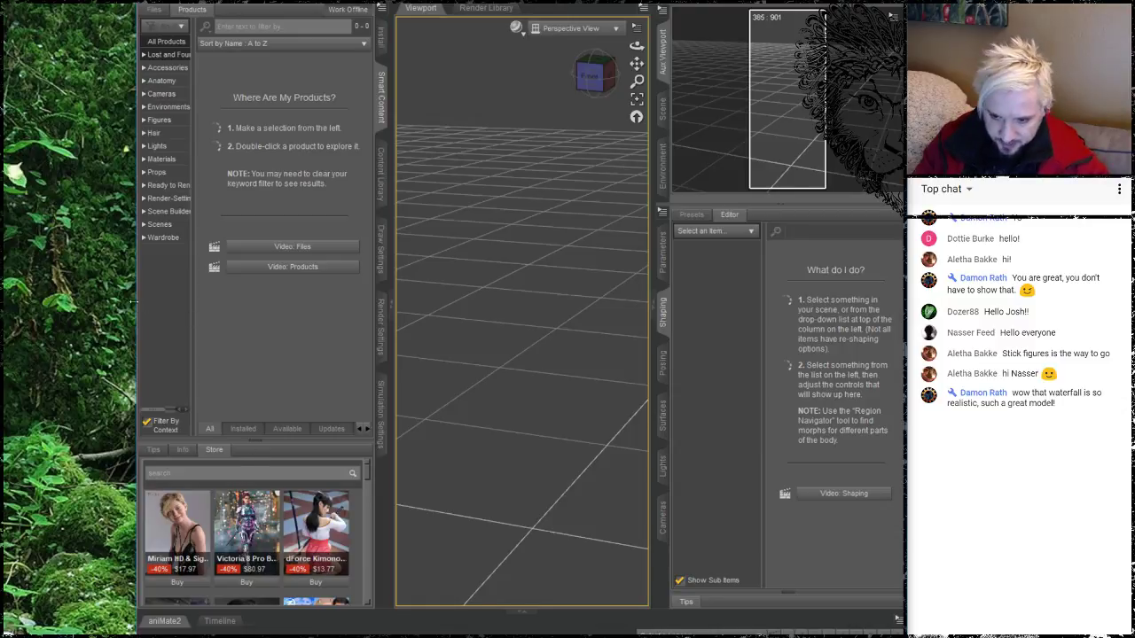
pyautogui.moveTo(133, 301); pyautogui.dragTo(1, 300)
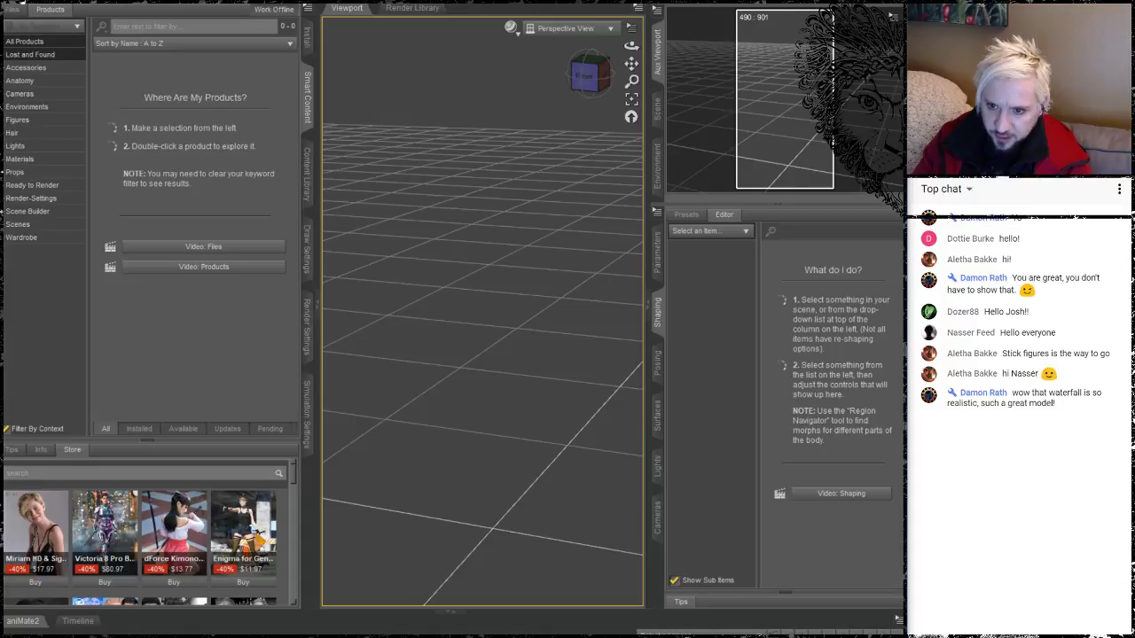
# Open the BowmarkPoseTest scene from the TalesFromTalifar > Illistrations > Common folder
pyautogui.click(11, 1)
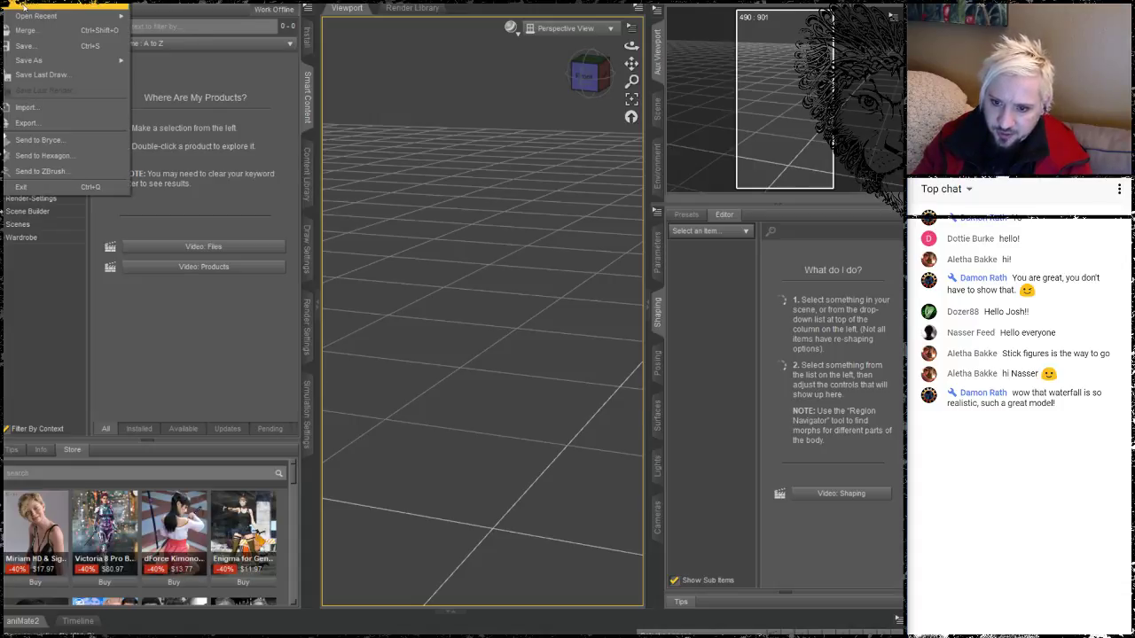
pyautogui.moveTo(32, 14)
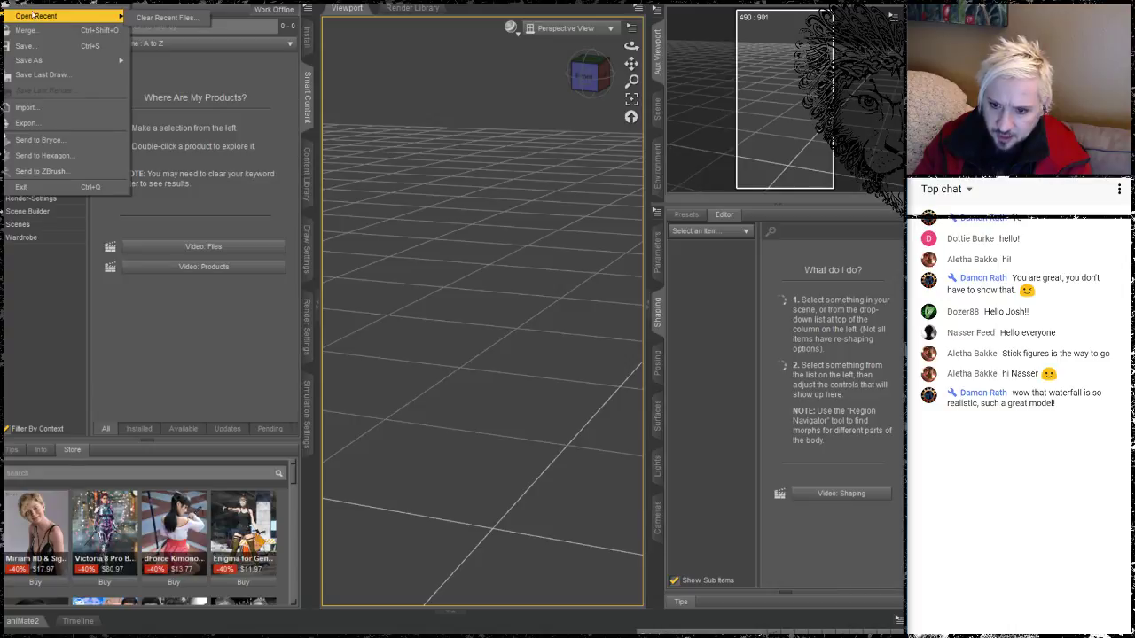
pyautogui.click(30, 9)
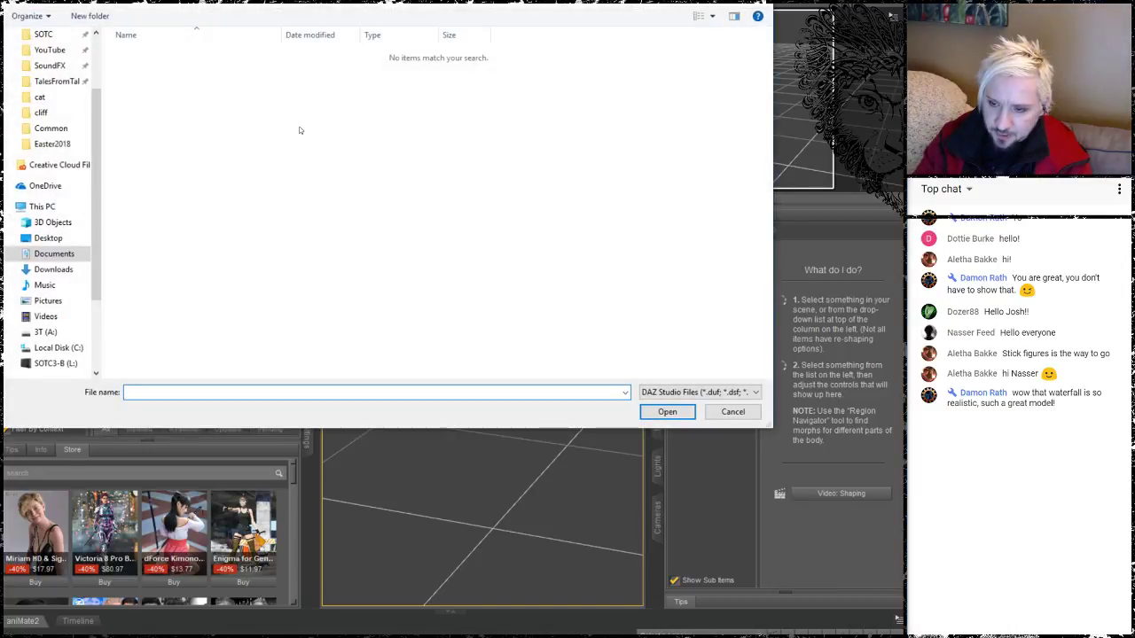
pyautogui.scroll(3, 102, 98)
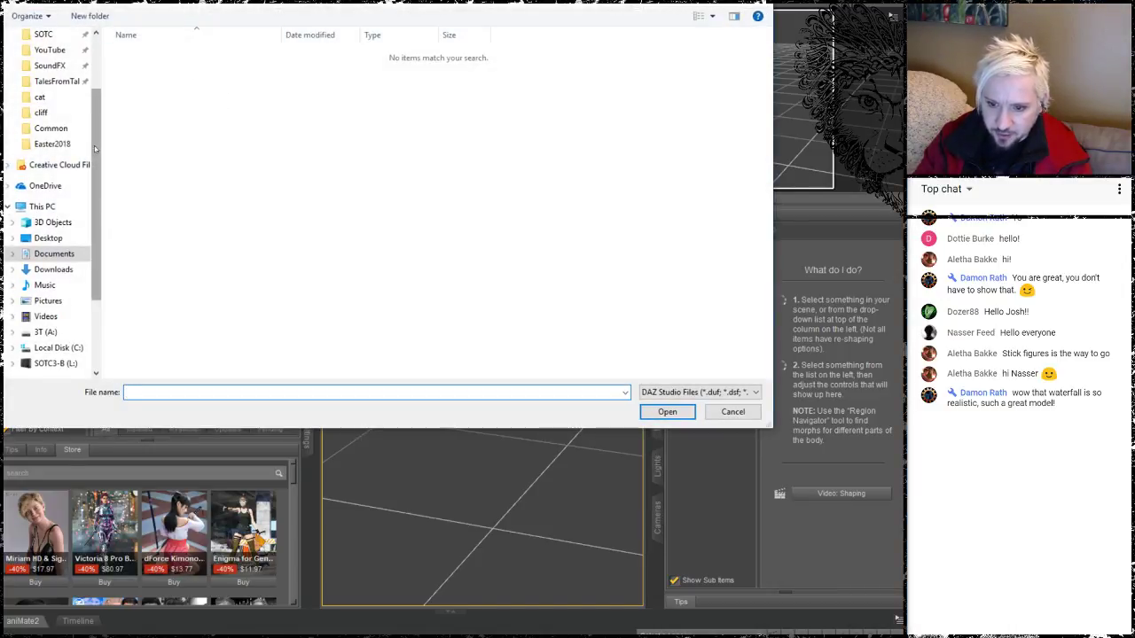
pyautogui.scroll(1, 102, 99)
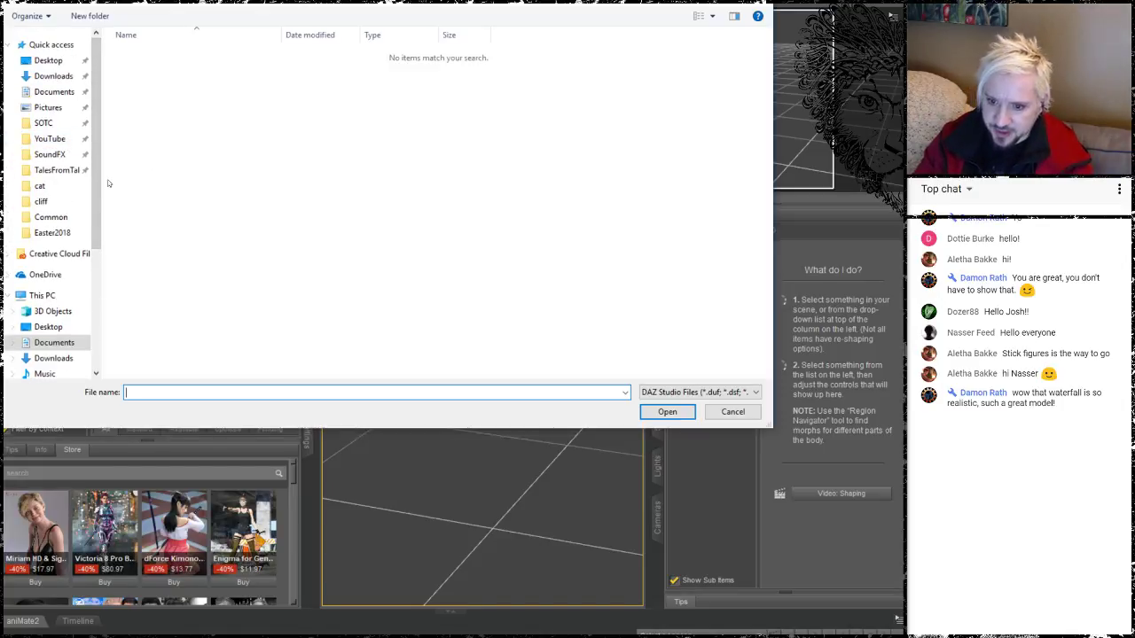
pyautogui.click(55, 170)
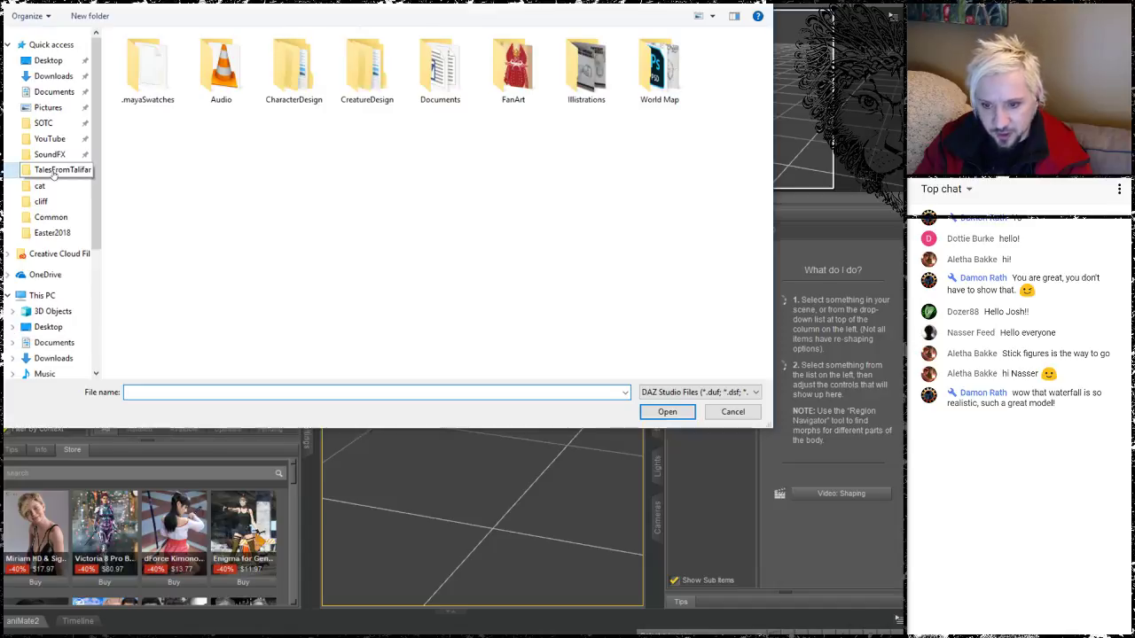
pyautogui.doubleClick(575, 81)
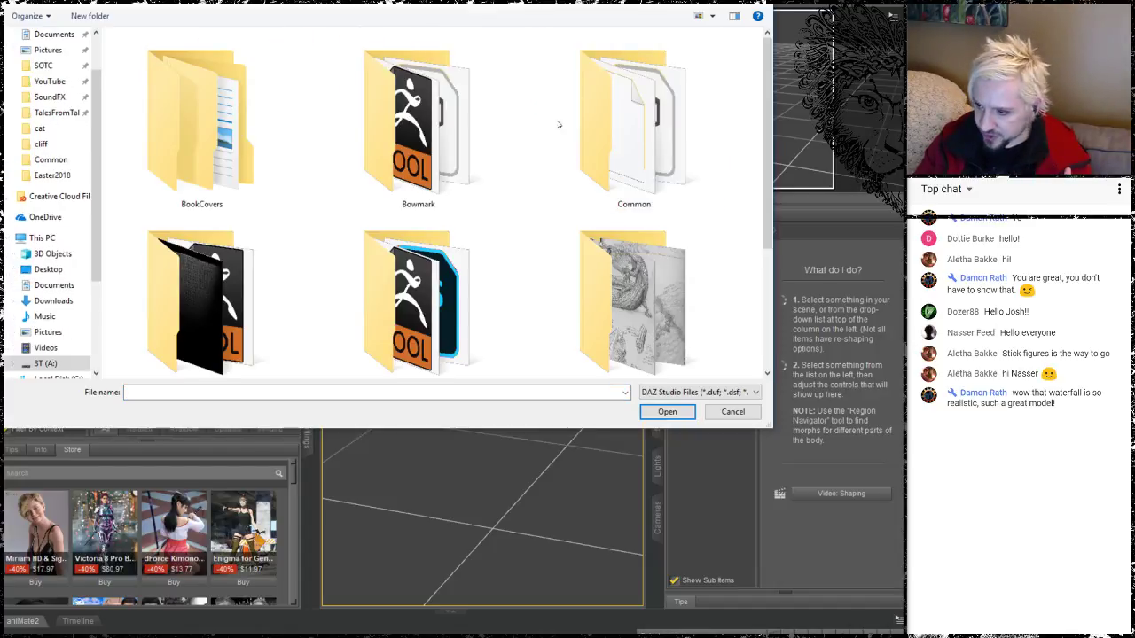
pyautogui.doubleClick(608, 103)
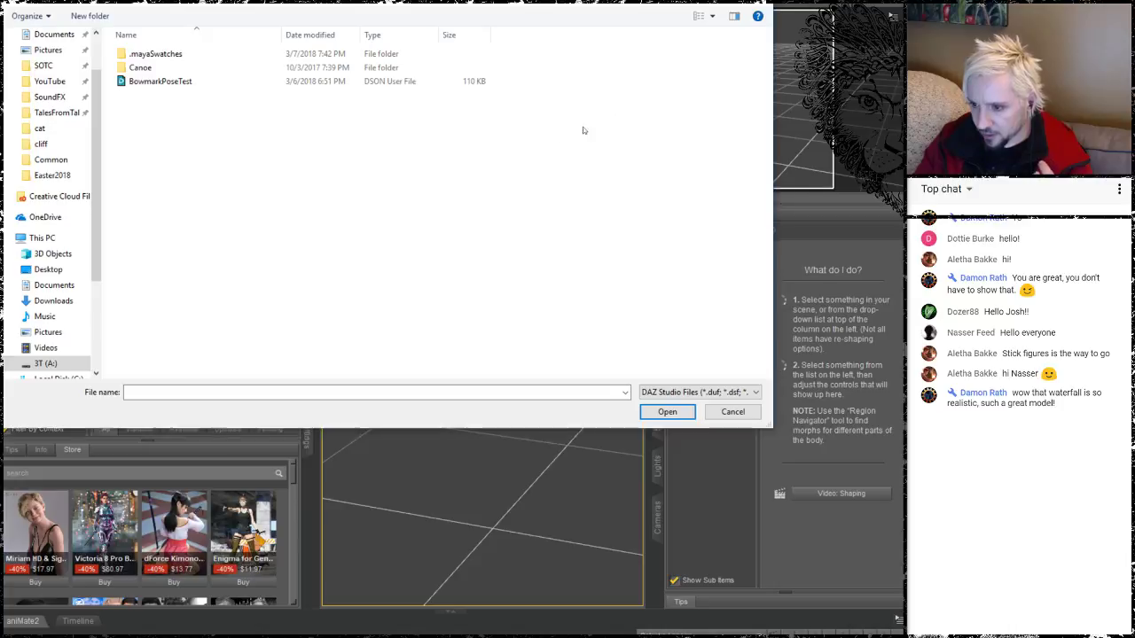
pyautogui.doubleClick(162, 82)
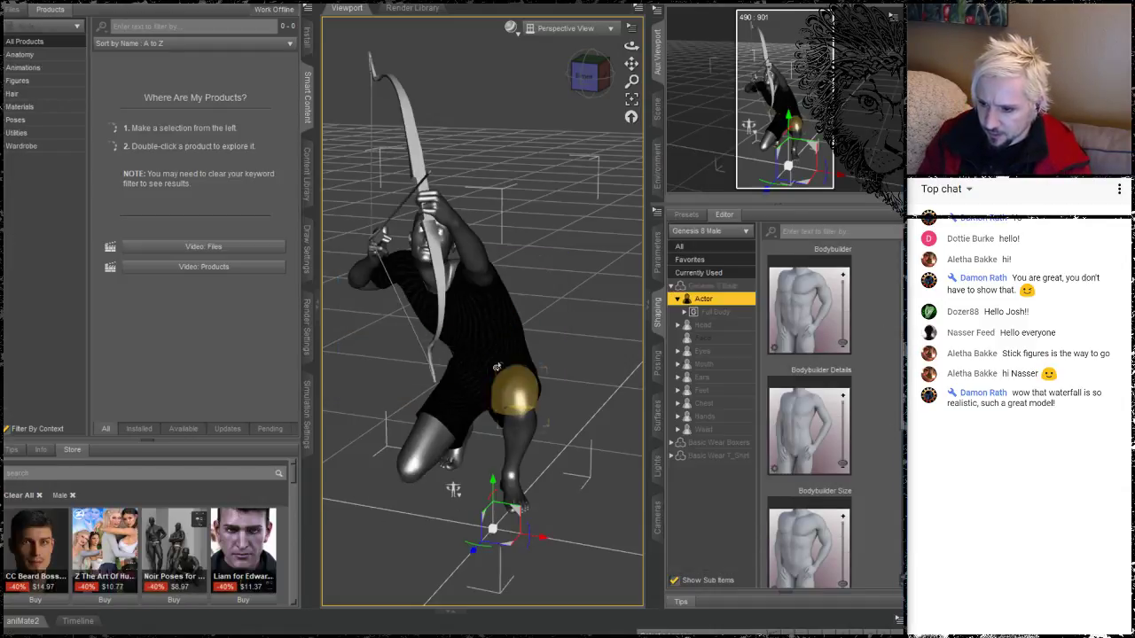
# Deselect the figure and orbit around the kneeling archer to examine the bow-drawing pose
pyautogui.click(373, 515)
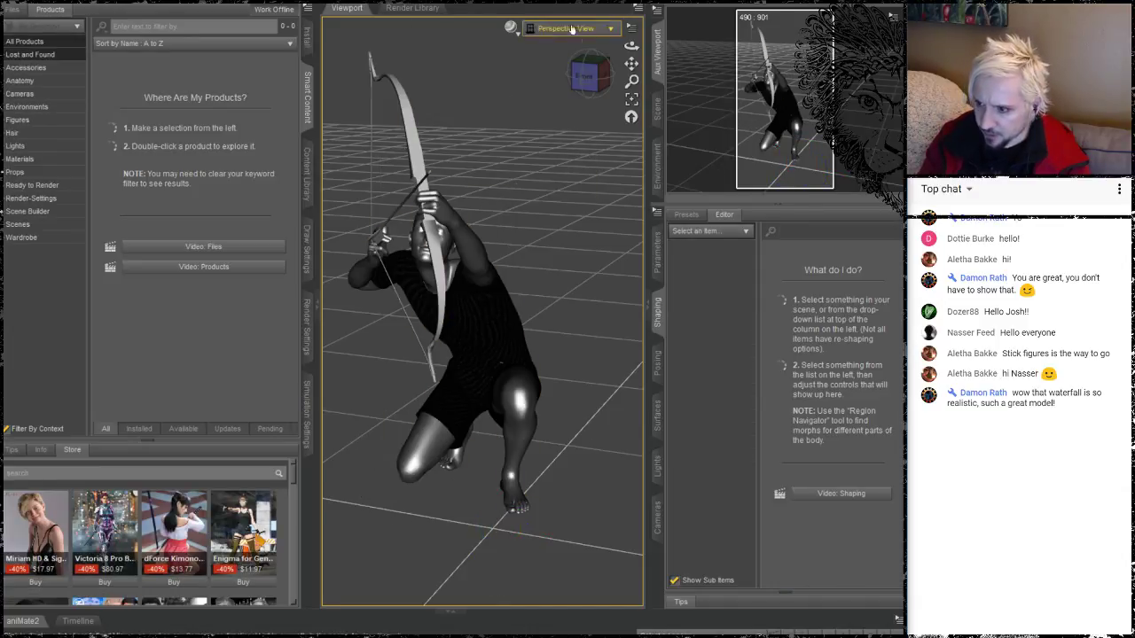
pyautogui.moveTo(631, 46); pyautogui.dragTo(703, 53)
pyautogui.moveTo(589, 47); pyautogui.dragTo(578, 46)
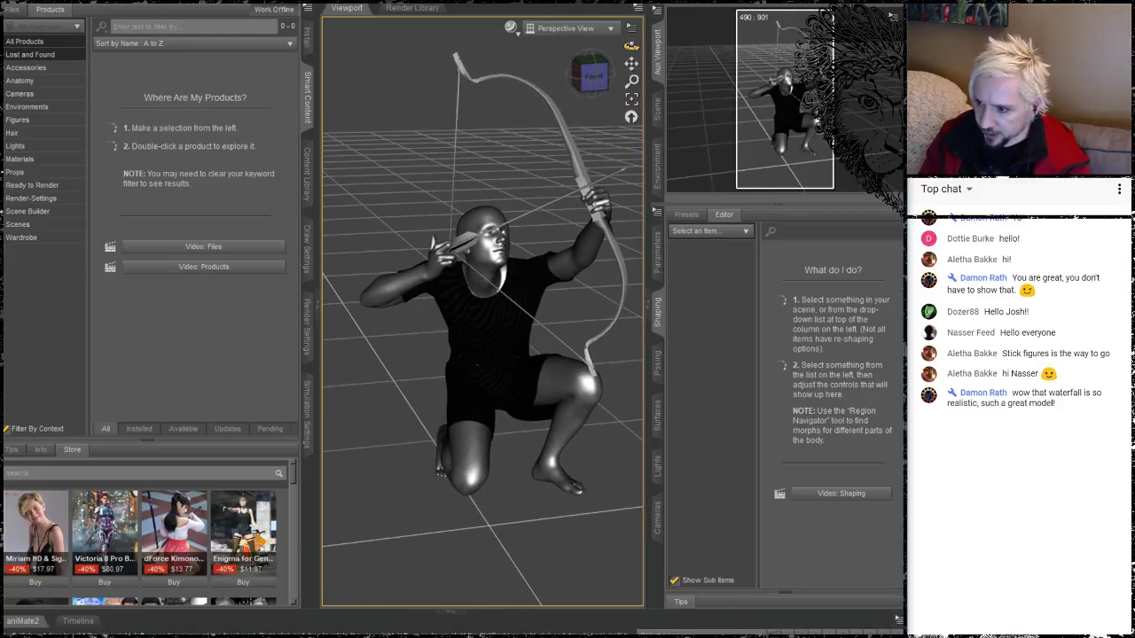
pyautogui.moveTo(631, 45); pyautogui.dragTo(578, 46)
pyautogui.click(553, 139)
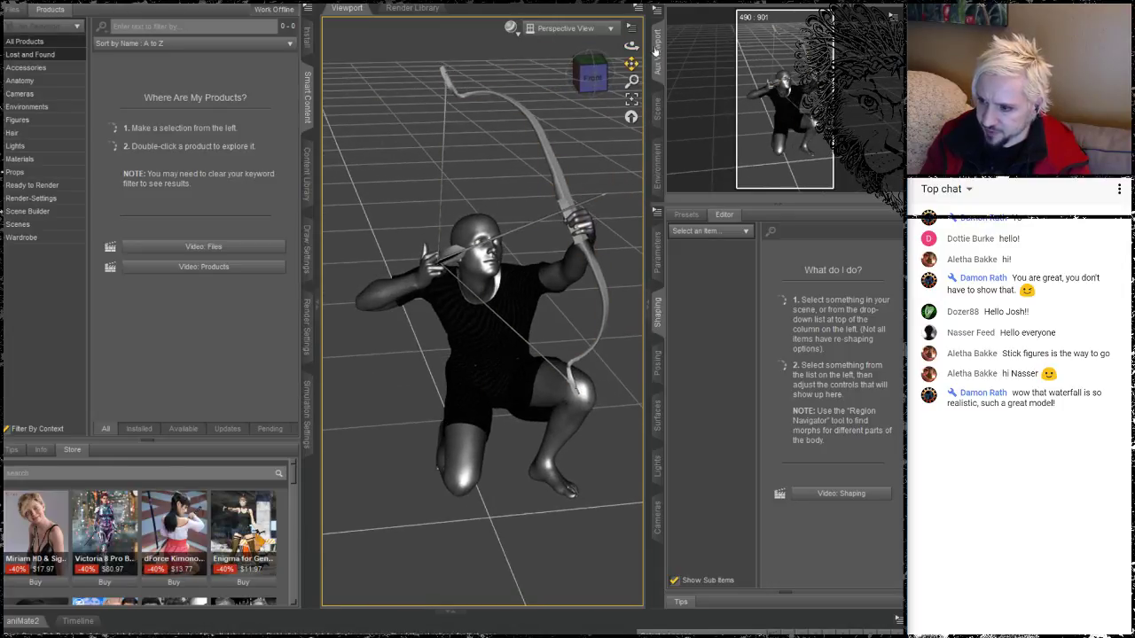
pyautogui.moveTo(631, 46); pyautogui.dragTo(541, 85)
pyautogui.moveTo(621, 69); pyautogui.dragTo(612, 71)
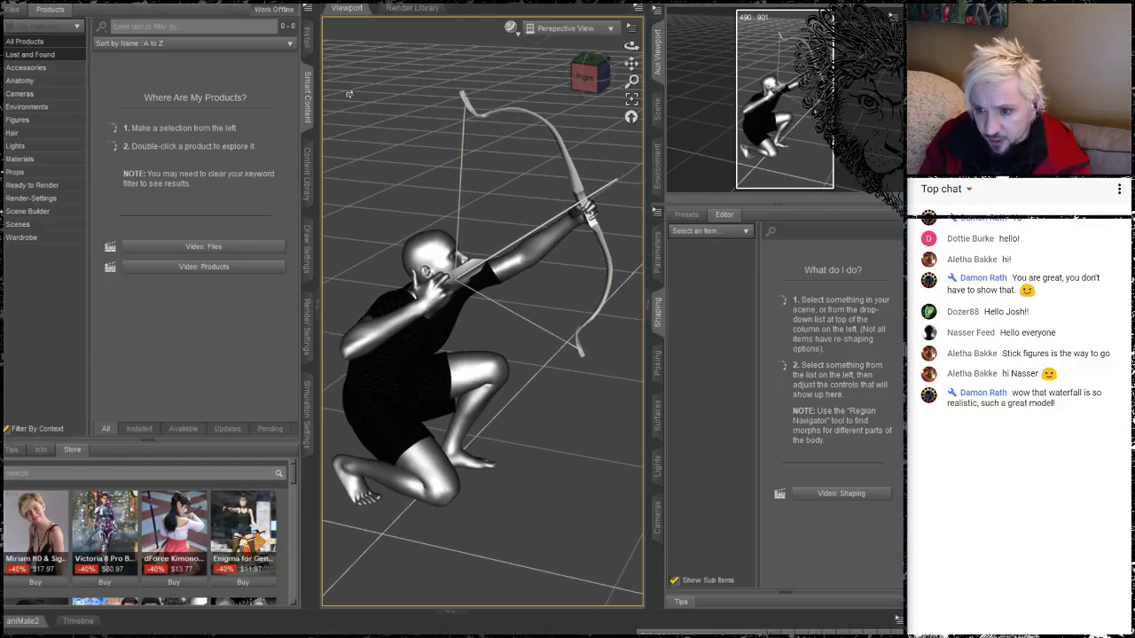
# Widen the viewport and turn the view to the archer's right side
pyautogui.moveTo(316, 59); pyautogui.dragTo(205, 58)
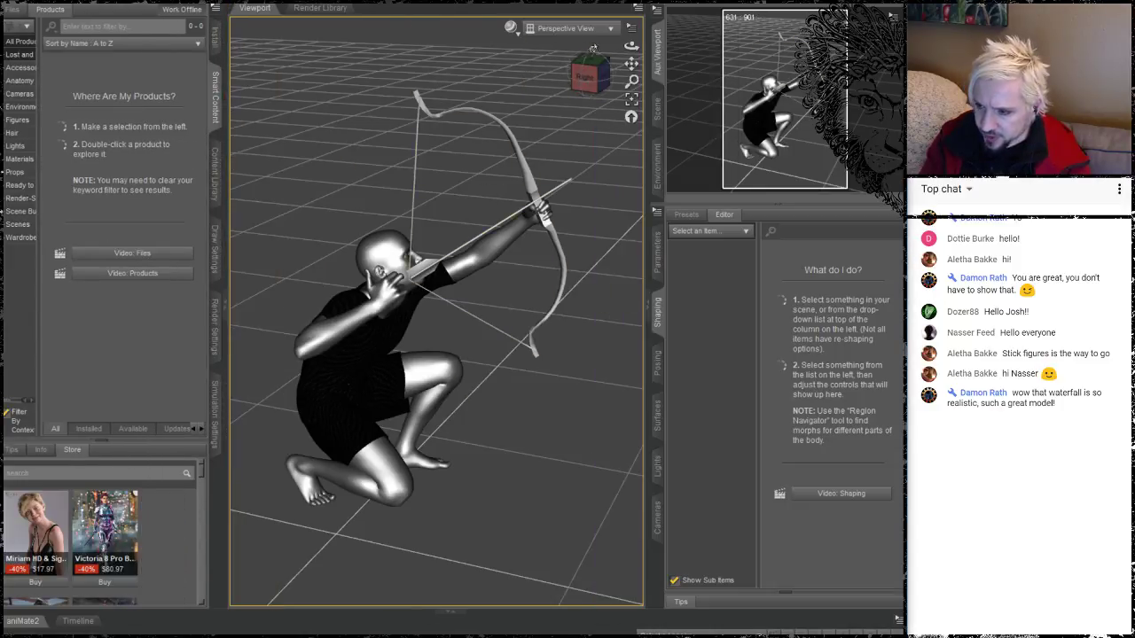
pyautogui.moveTo(632, 46)
pyautogui.mouseDown()
pyautogui.moveTo(619, 62)
pyautogui.moveTo(632, 76)
pyautogui.moveTo(622, 63)
pyautogui.moveTo(632, 46)
pyautogui.mouseUp()
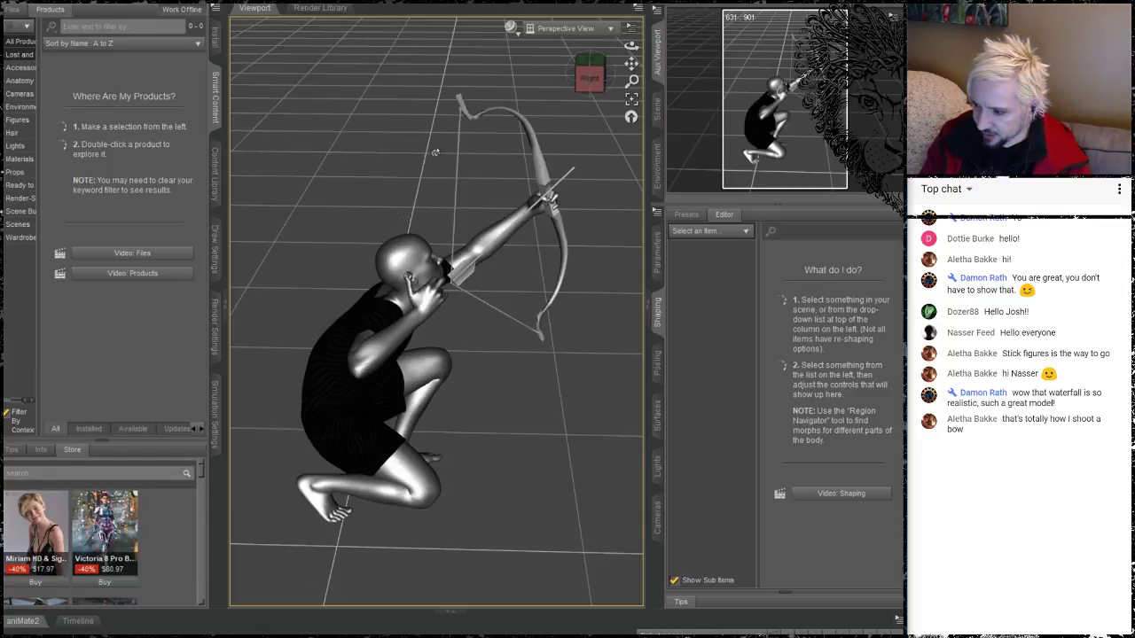
pyautogui.click(402, 239)
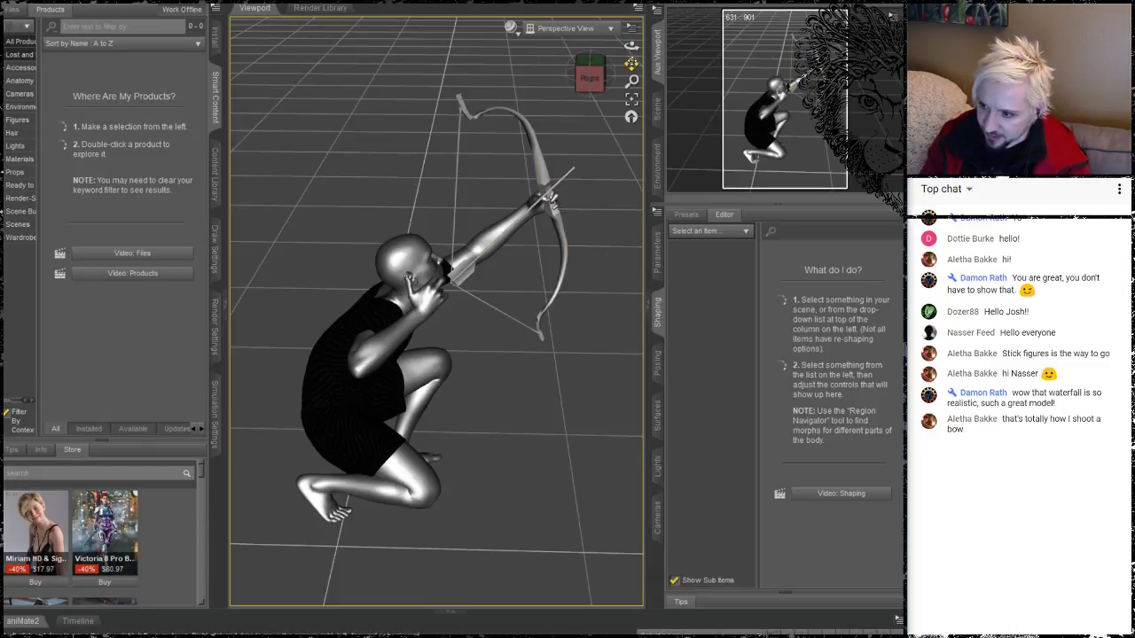
# Select the archer's right forearm and hand and pose the drawing arm farther forward from the face toward the arrow
pyautogui.moveTo(632, 64)
pyautogui.mouseDown()
pyautogui.moveTo(633, 82)
pyautogui.moveTo(612, 74)
pyautogui.moveTo(631, 44)
pyautogui.mouseUp()
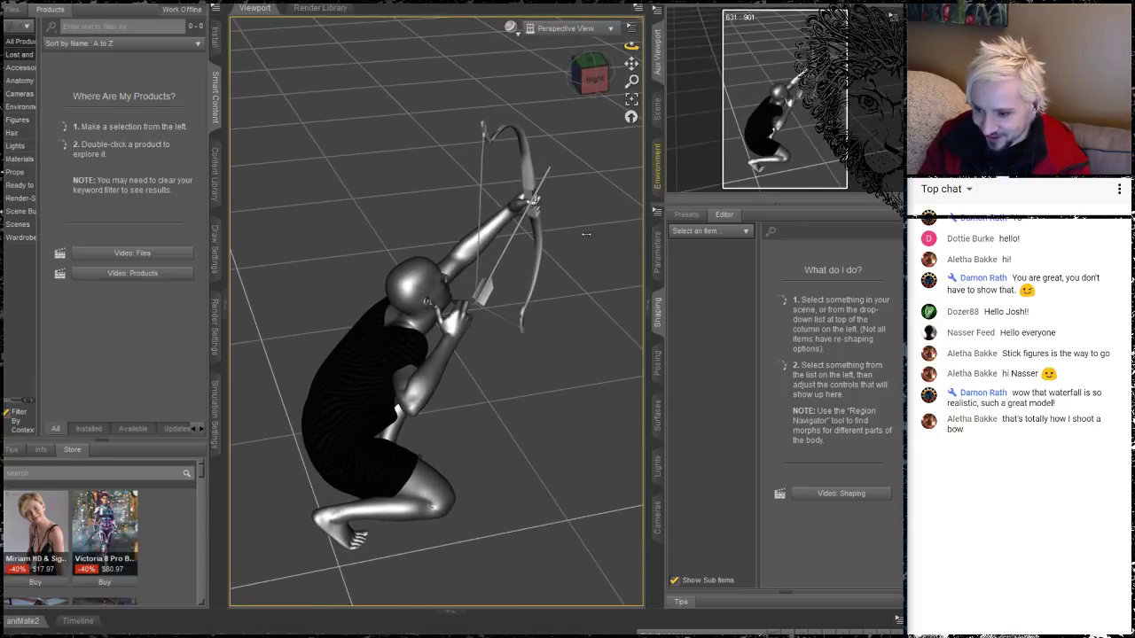
pyautogui.click(446, 329)
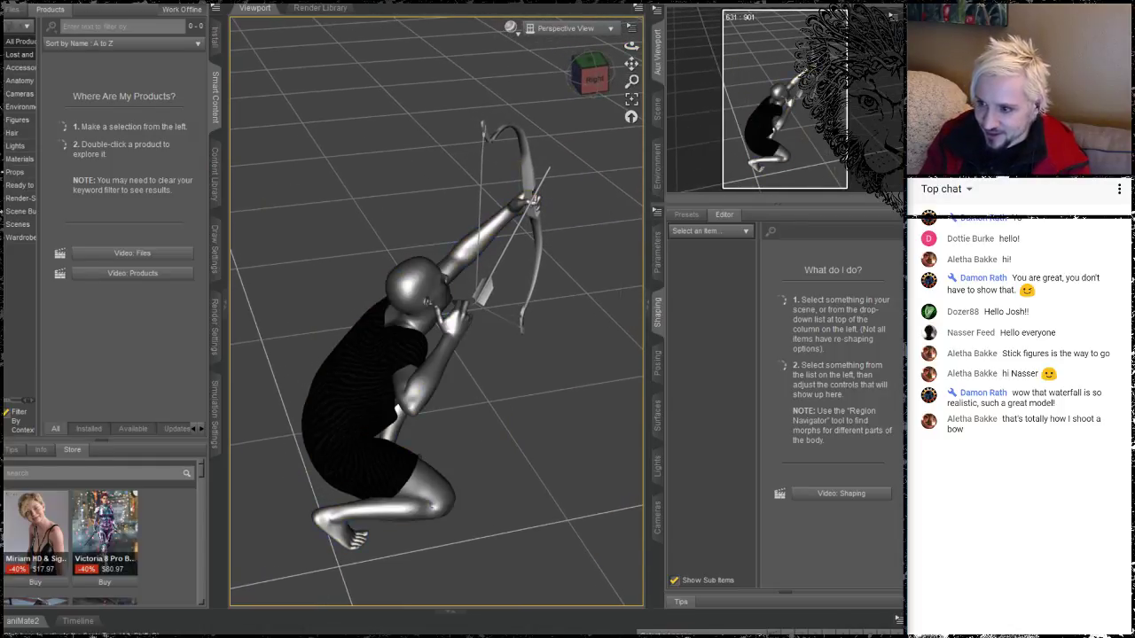
pyautogui.click(447, 348)
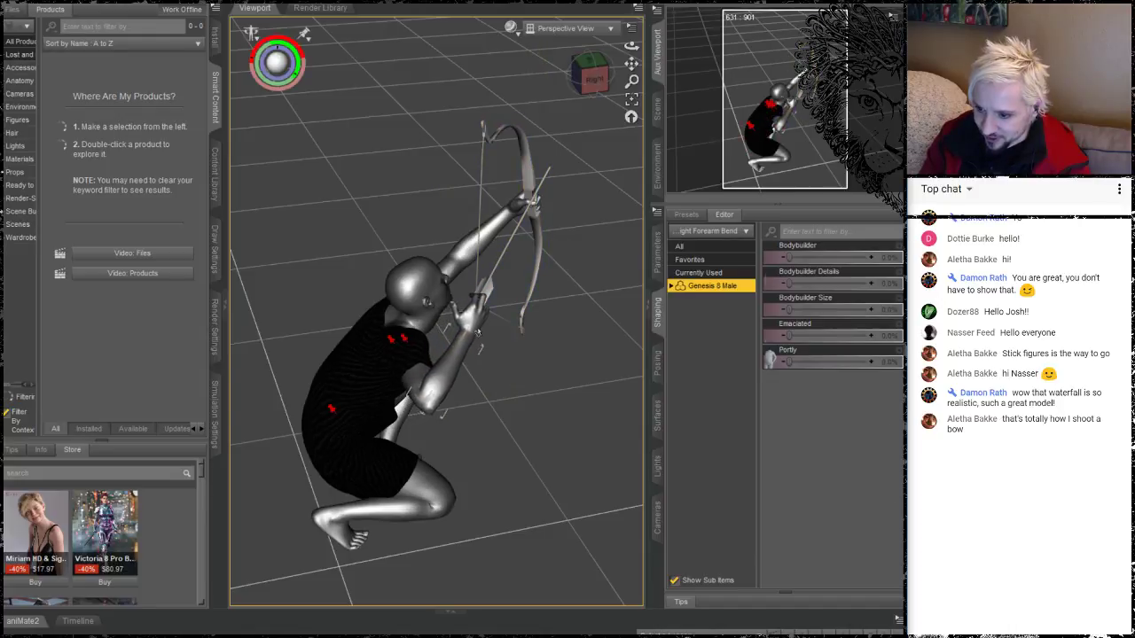
pyautogui.moveTo(477, 330)
pyautogui.mouseDown()
pyautogui.moveTo(497, 319)
pyautogui.moveTo(475, 340)
pyautogui.mouseUp()
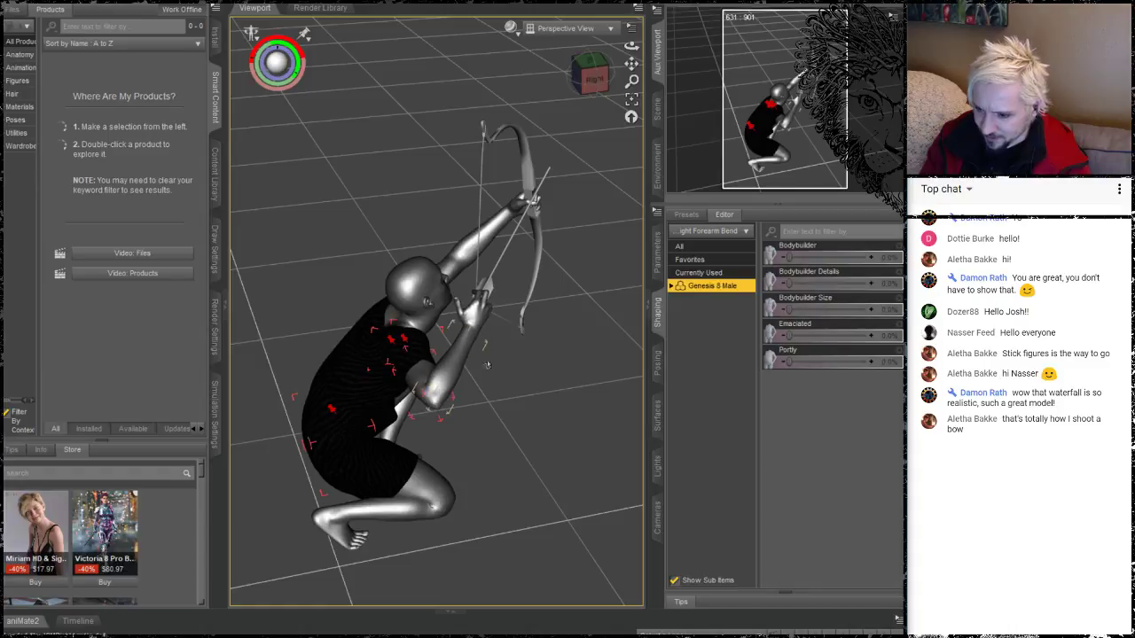
pyautogui.moveTo(631, 63); pyautogui.dragTo(666, 69)
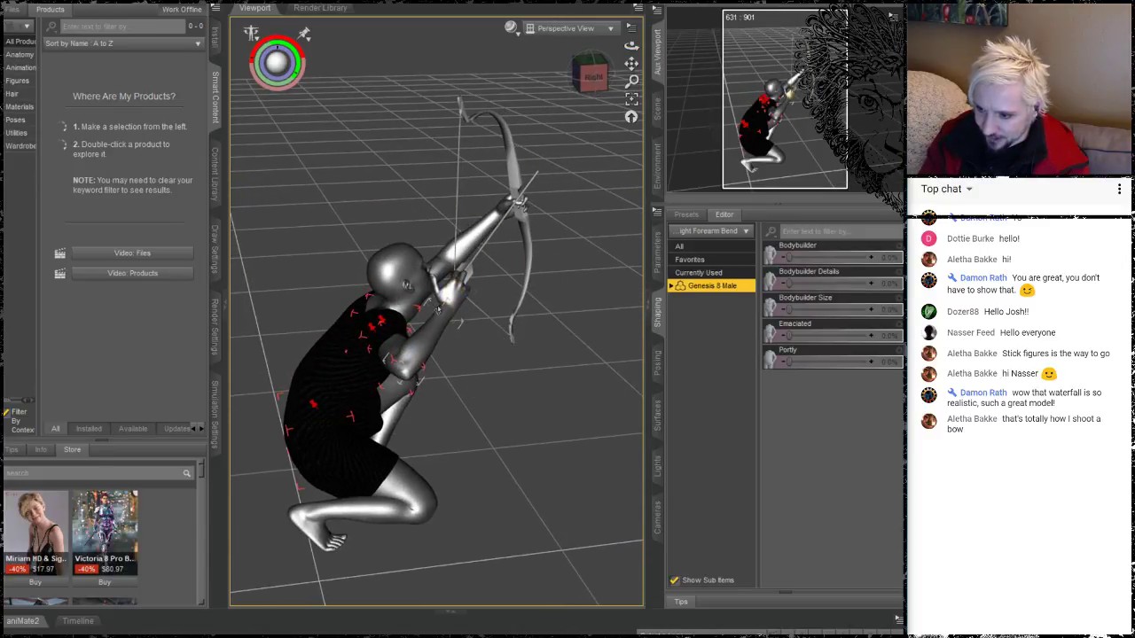
pyautogui.click(454, 294)
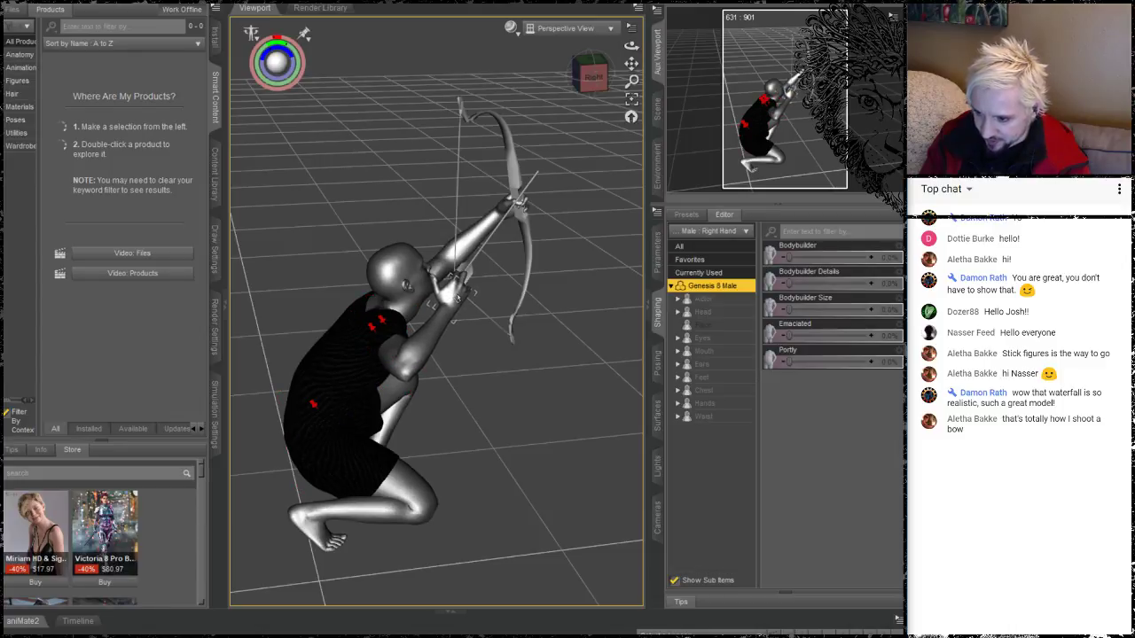
pyautogui.moveTo(457, 299); pyautogui.dragTo(495, 291)
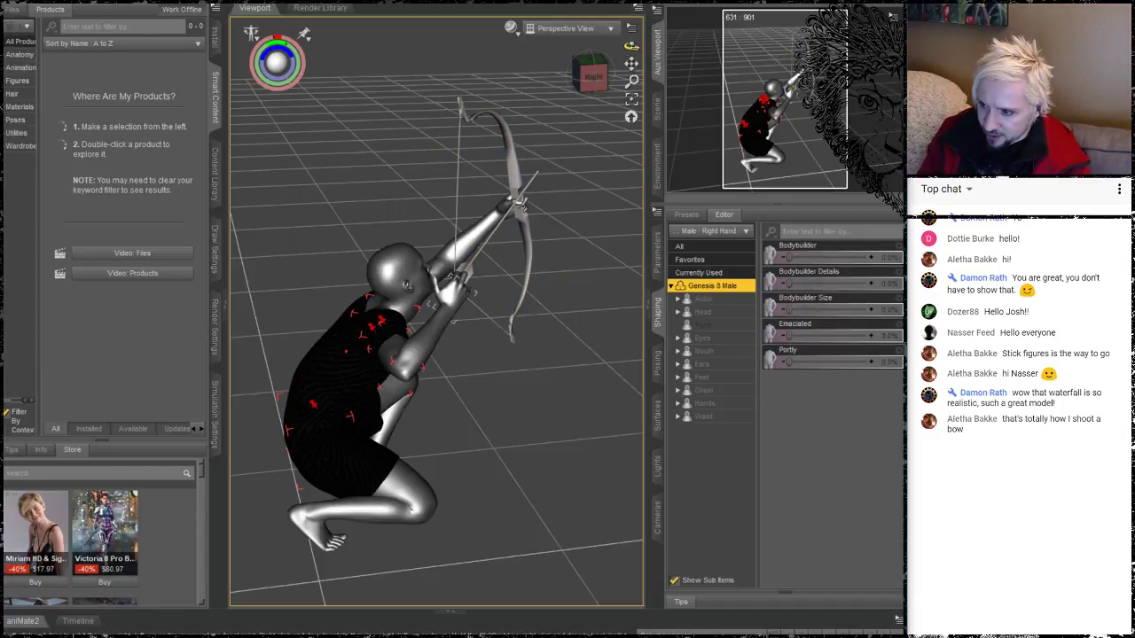
# Orbit around the archer to examine the drawing hand and arrow alignment from the side, behind and above
pyautogui.moveTo(631, 47); pyautogui.dragTo(635, 84)
pyautogui.moveTo(599, 124); pyautogui.dragTo(596, 128)
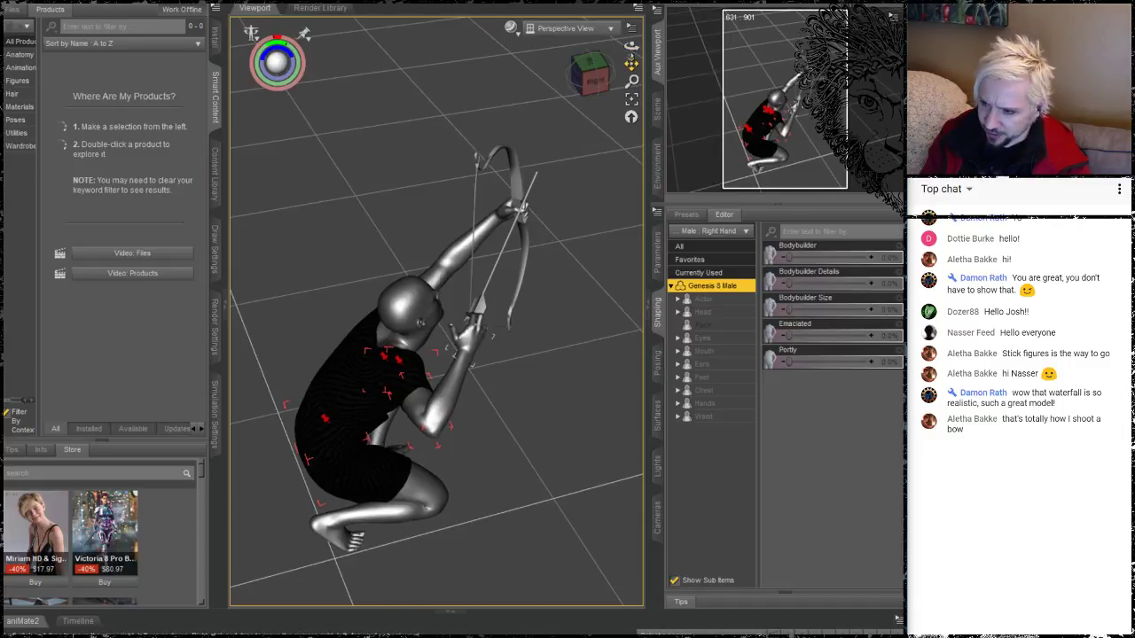
pyautogui.moveTo(632, 46)
pyautogui.mouseDown()
pyautogui.moveTo(676, 46)
pyautogui.moveTo(631, 67)
pyautogui.moveTo(628, 25)
pyautogui.mouseUp()
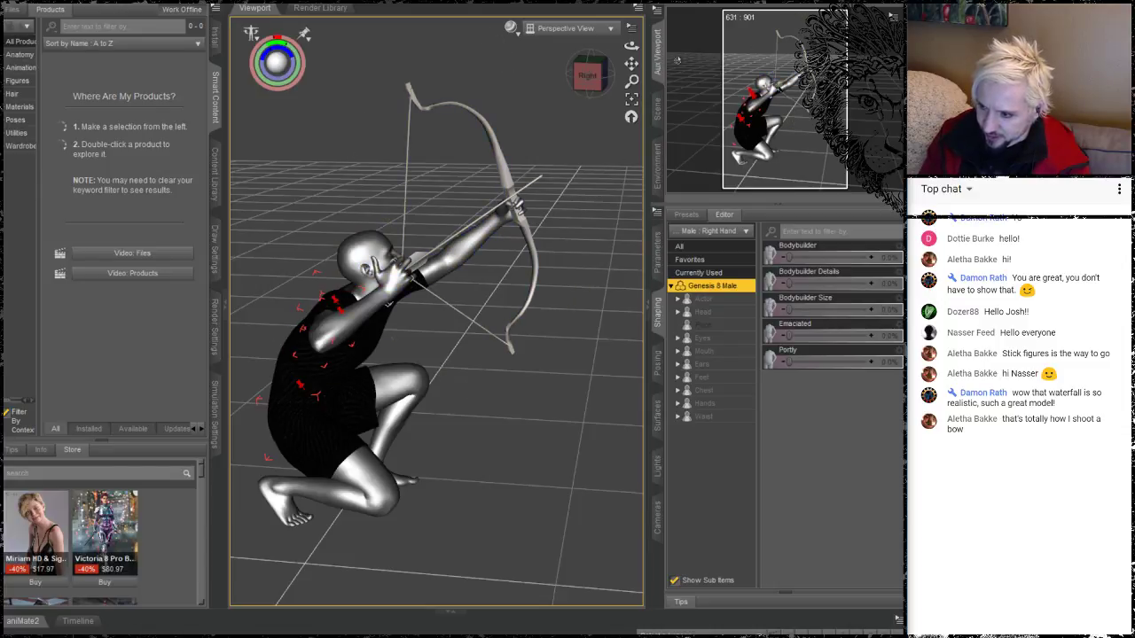
pyautogui.moveTo(632, 46); pyautogui.dragTo(684, 50)
pyautogui.moveTo(615, 75); pyautogui.dragTo(644, 76)
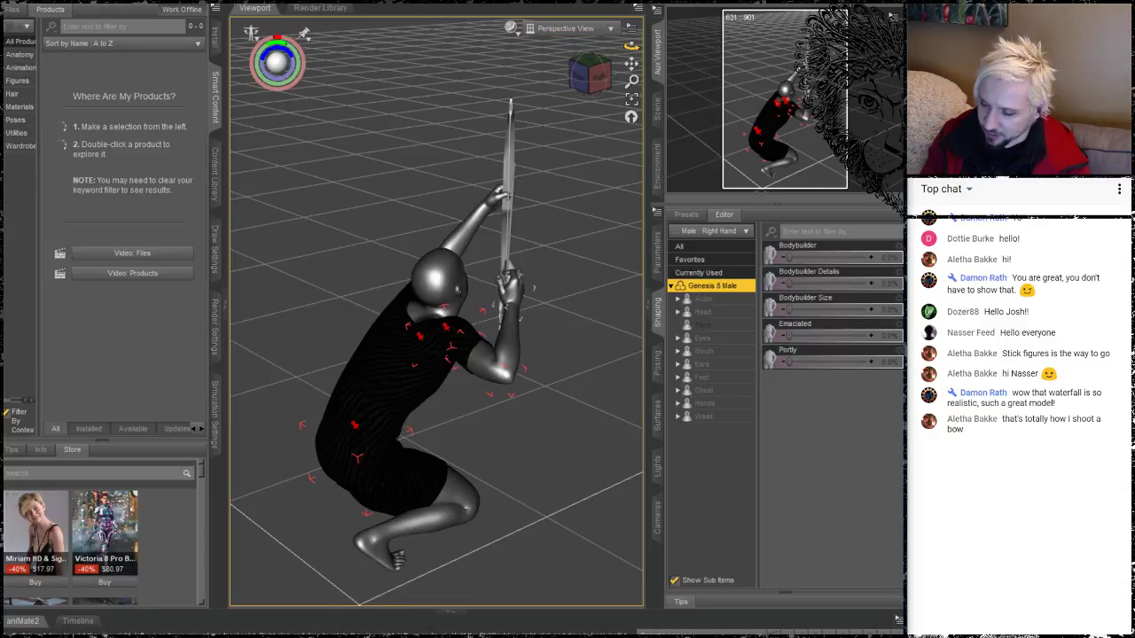
pyautogui.moveTo(631, 46); pyautogui.dragTo(660, 86)
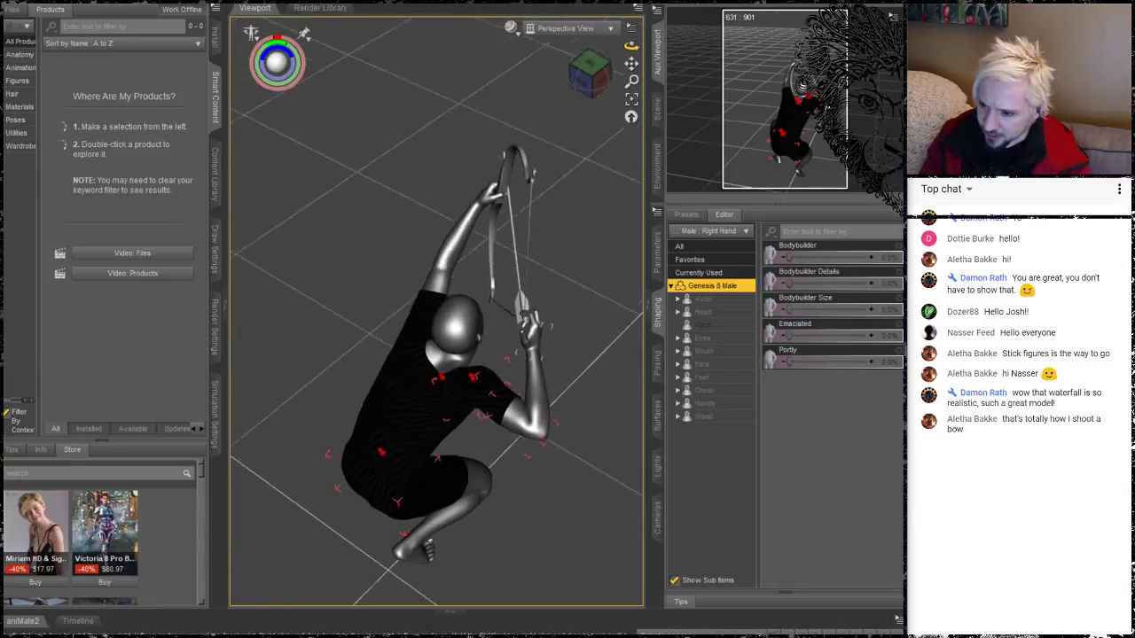
pyautogui.moveTo(588, 63); pyautogui.dragTo(520, 325)
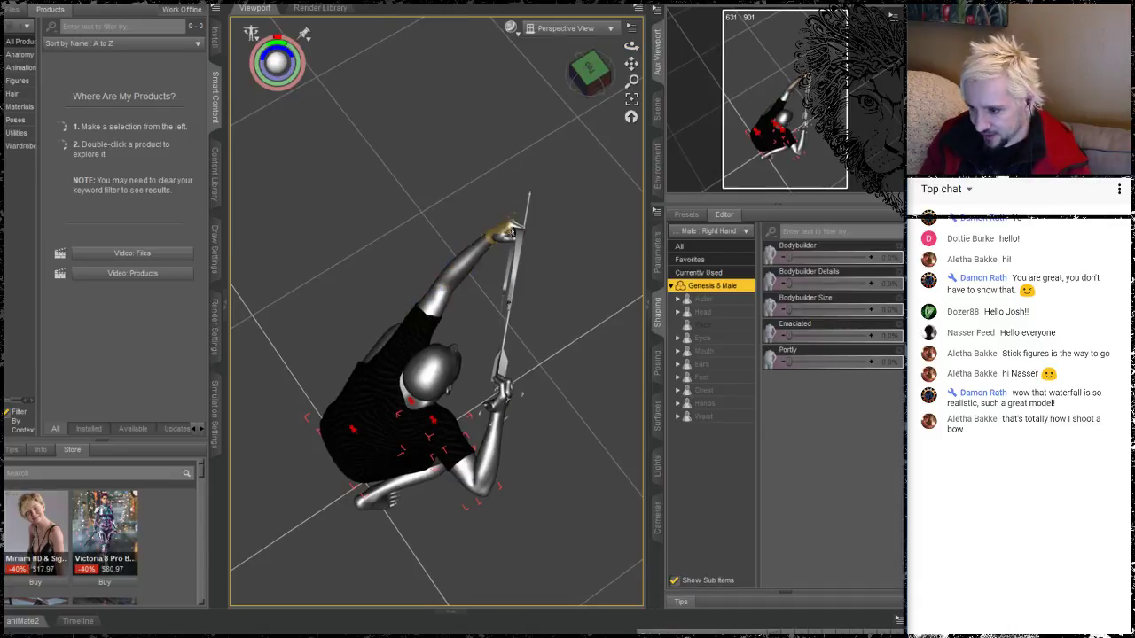
# Swing the archer's left forearm outward so the left hand moves away from the bow grip toward the head's side
pyautogui.click(519, 234)
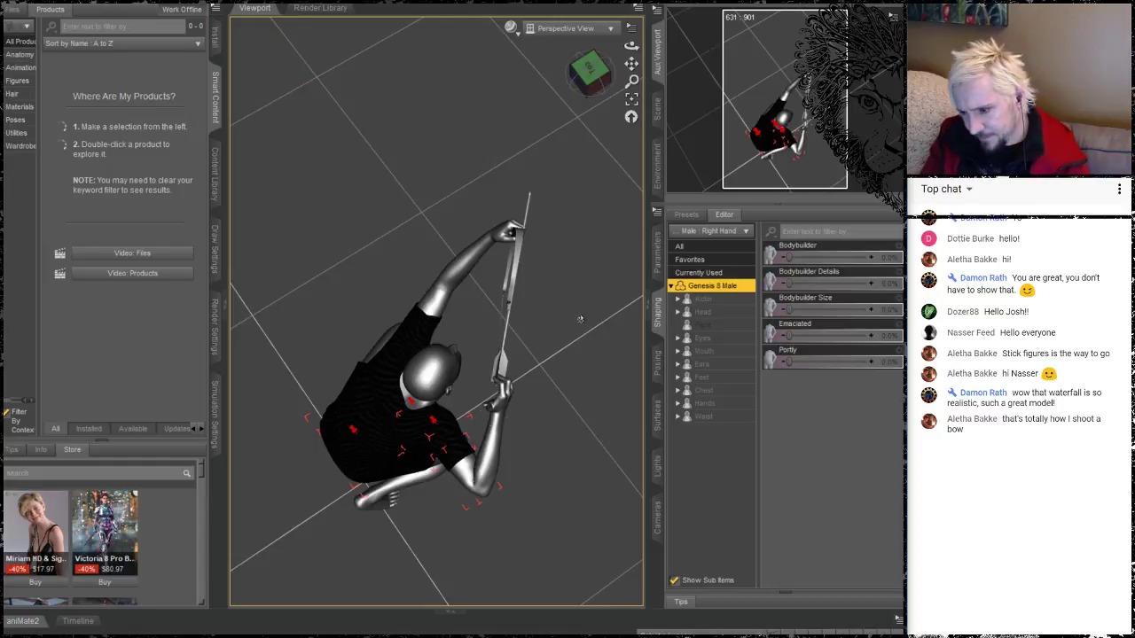
pyautogui.click(548, 220)
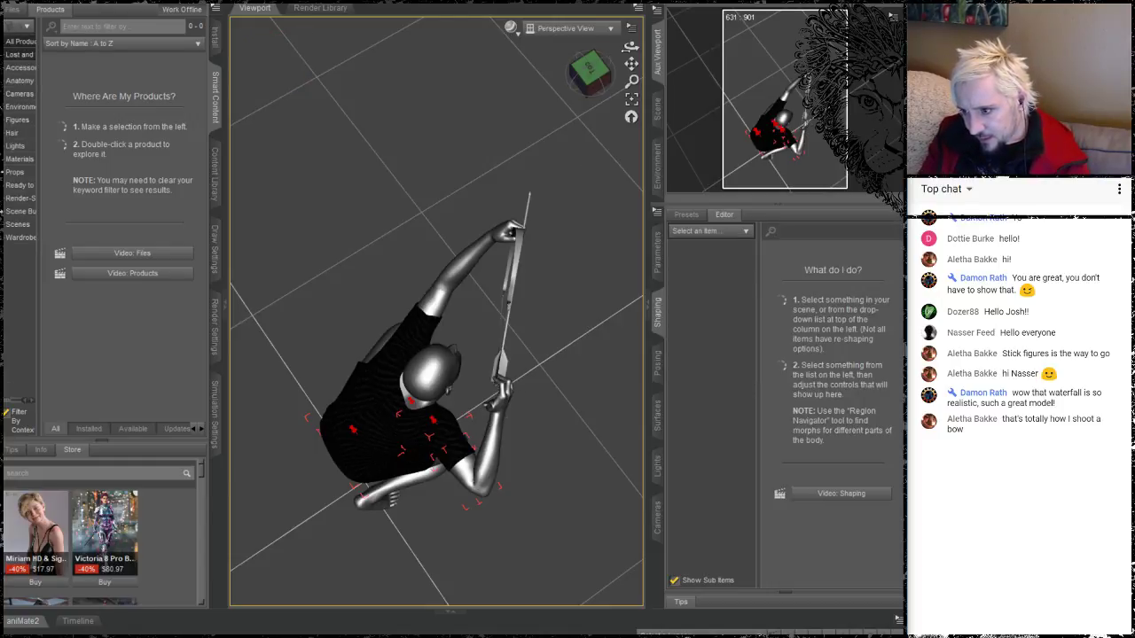
pyautogui.moveTo(631, 63); pyautogui.dragTo(603, 109)
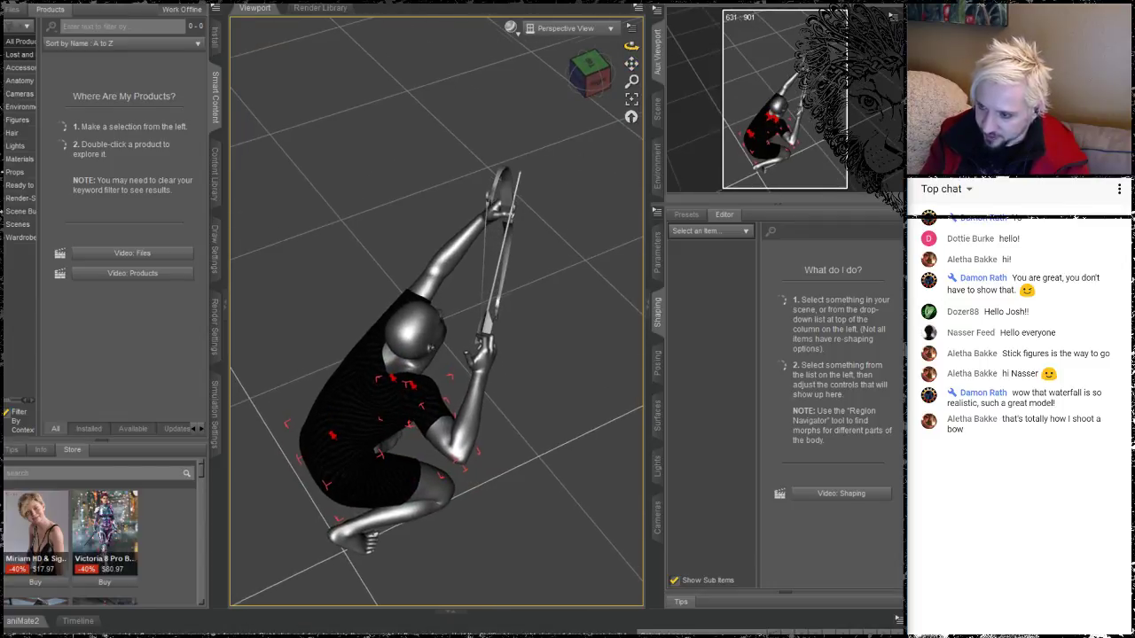
pyautogui.moveTo(631, 46); pyautogui.dragTo(624, 76)
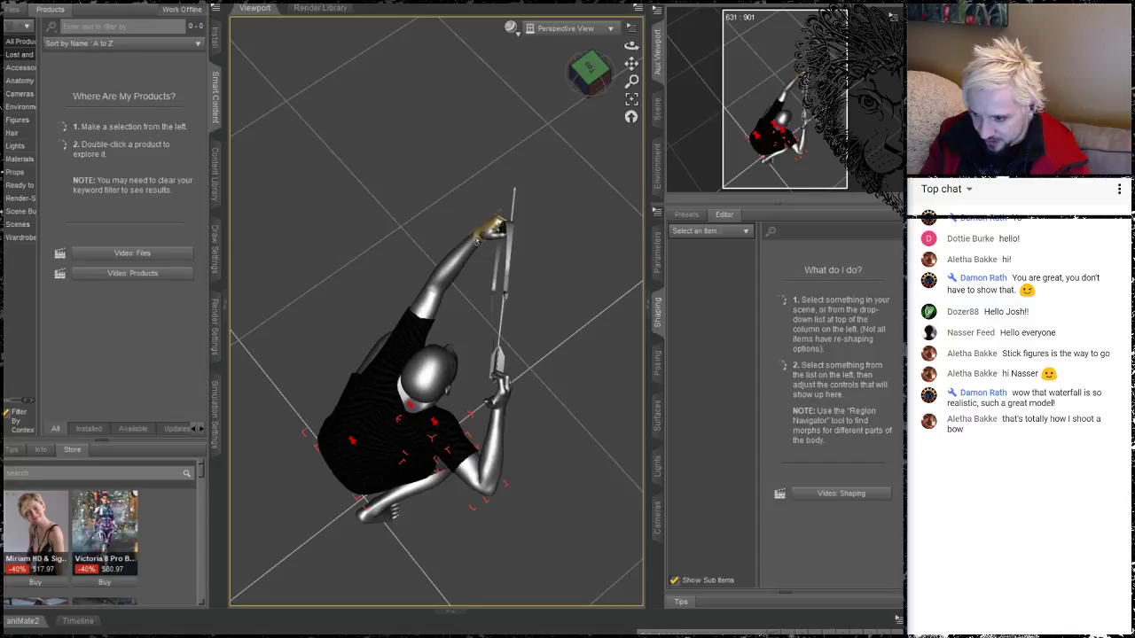
pyautogui.moveTo(468, 235)
pyautogui.mouseDown()
pyautogui.moveTo(427, 229)
pyautogui.moveTo(453, 231)
pyautogui.mouseUp()
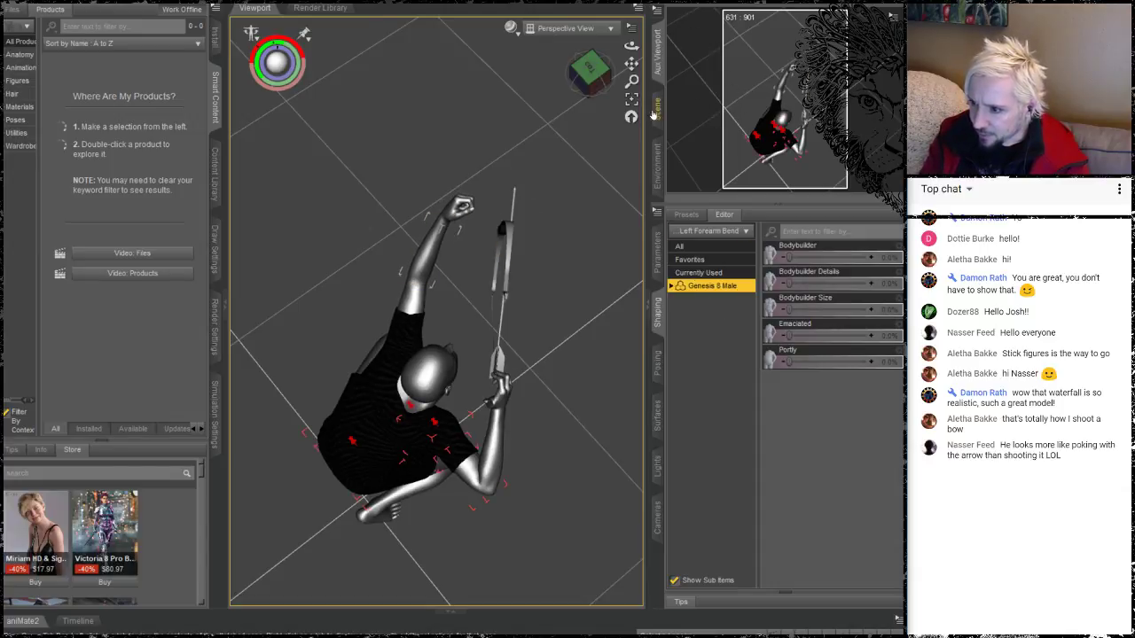
# Select the BowShort prop in the scene hierarchy and slide it along its Z axis to the archer's left hand
pyautogui.click(657, 110)
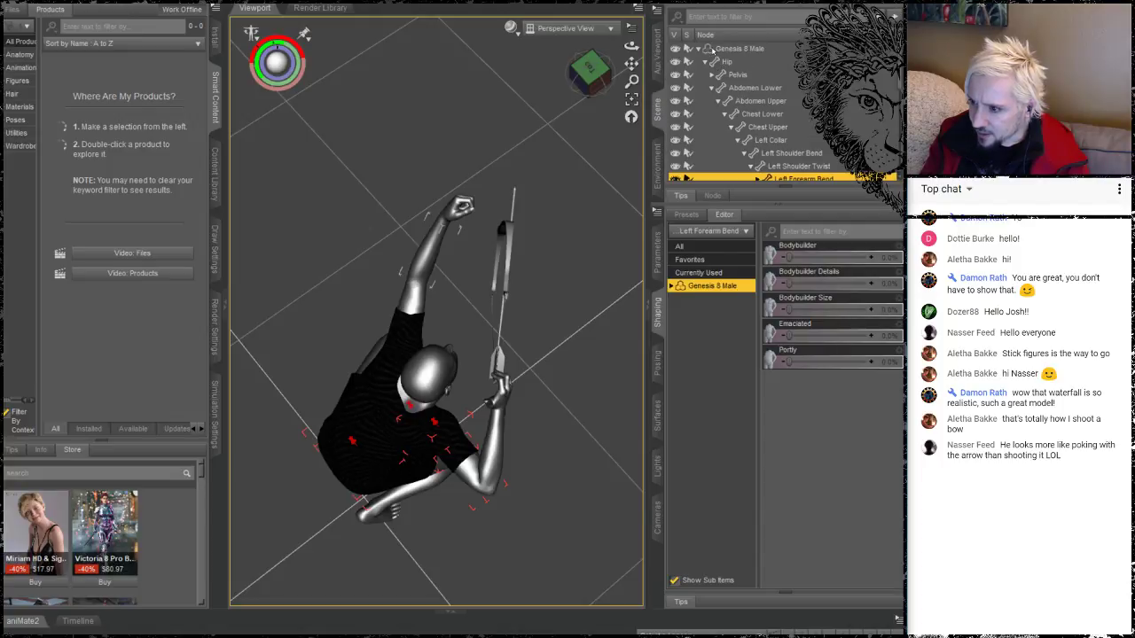
pyautogui.click(699, 48)
pyautogui.click(731, 62)
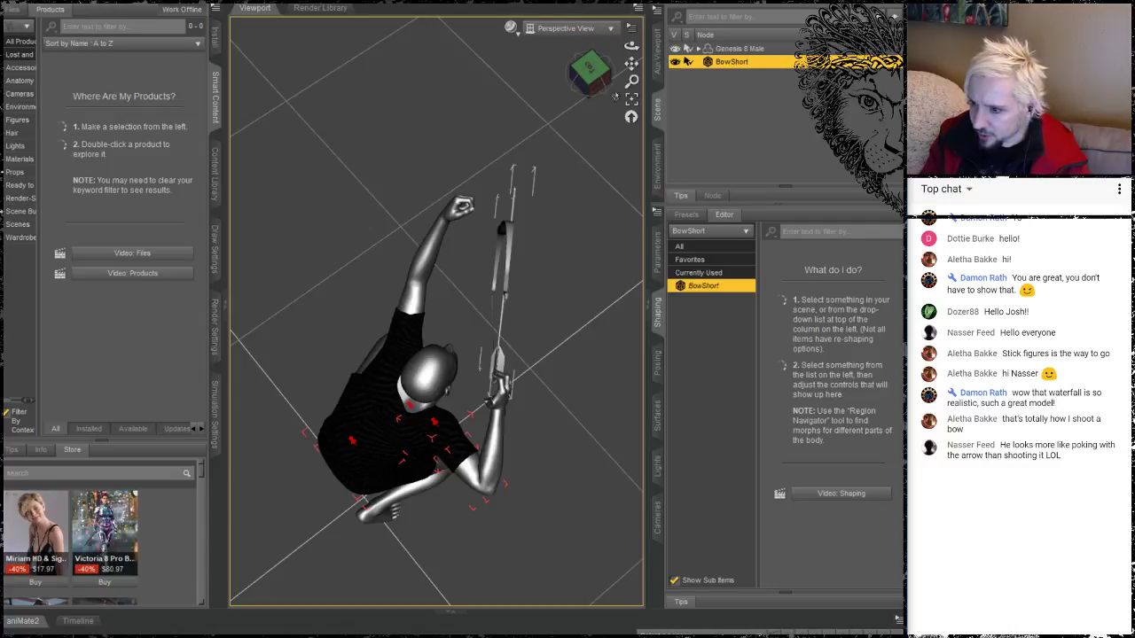
pyautogui.click(558, 1)
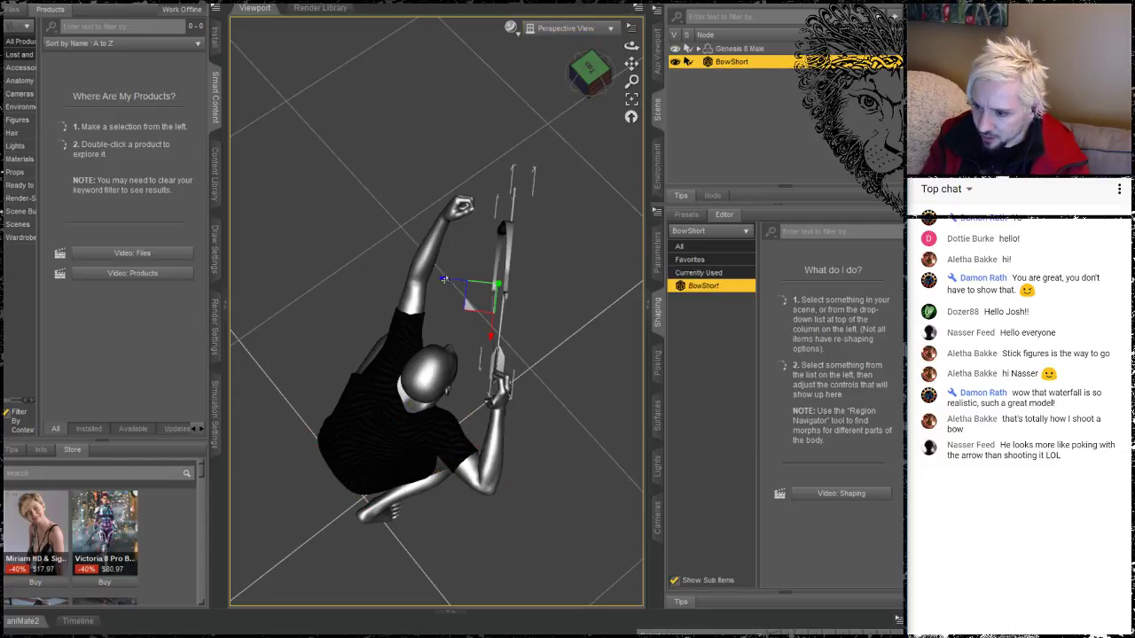
pyautogui.click(443, 278)
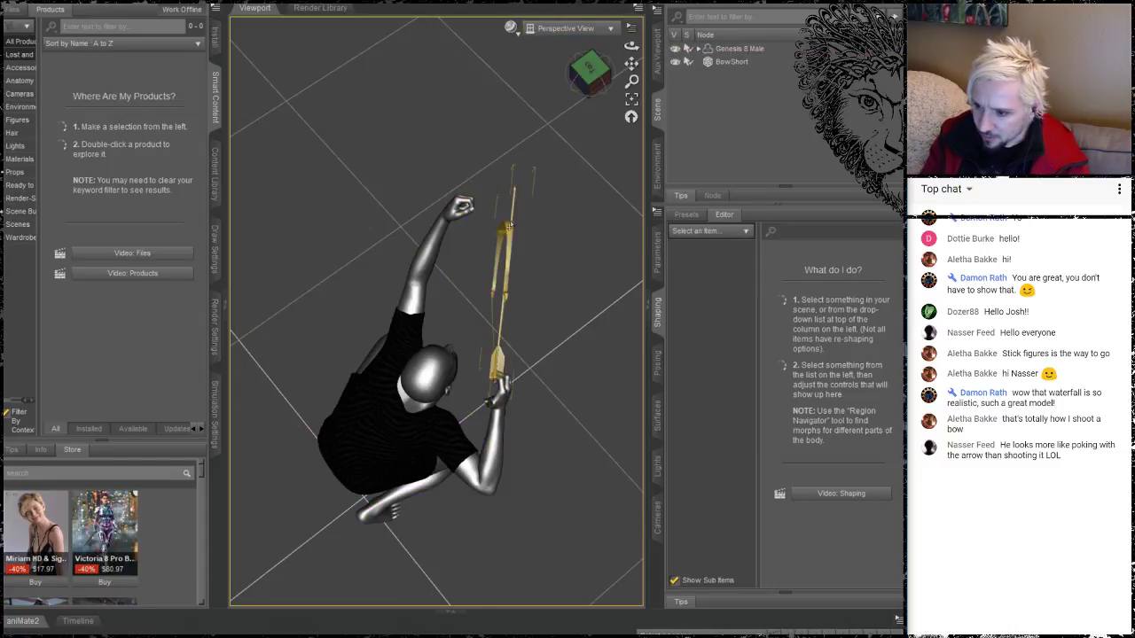
pyautogui.click(498, 292)
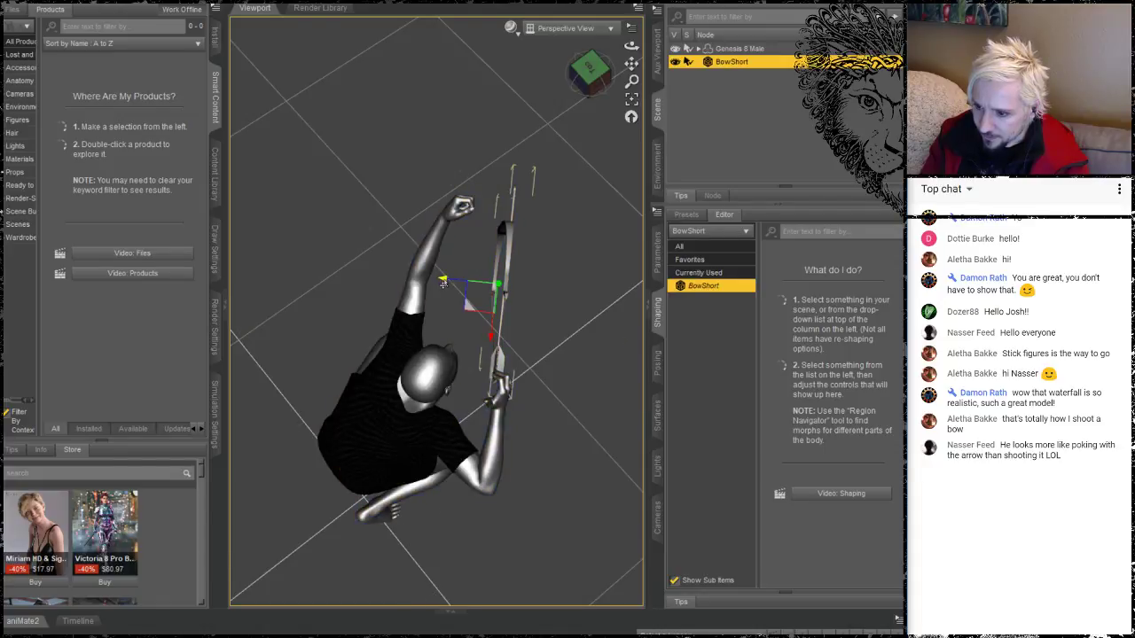
pyautogui.moveTo(444, 280); pyautogui.dragTo(414, 282)
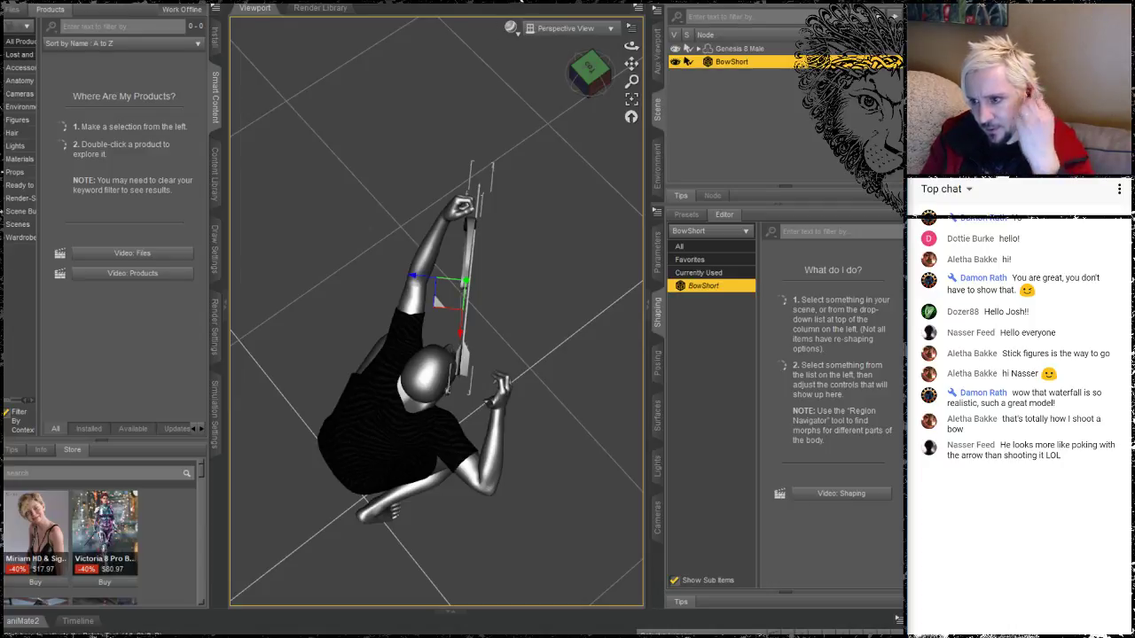
# Rotate the bow slightly about its vertical axis to align it with the archer's left hand
pyautogui.click(521, 1)
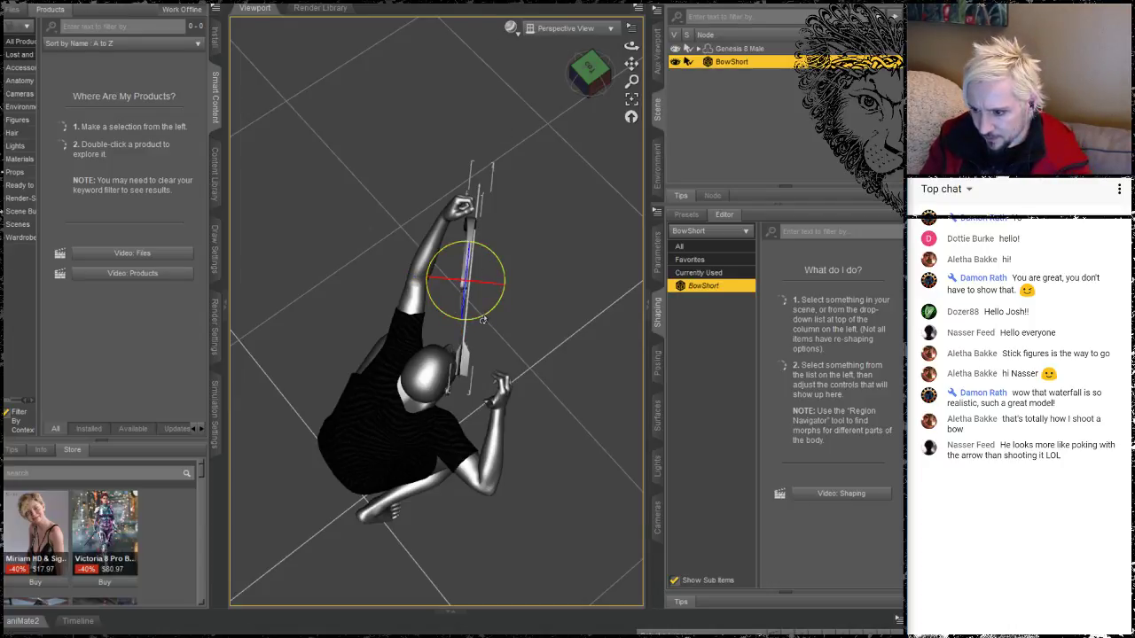
pyautogui.moveTo(481, 319)
pyautogui.mouseDown()
pyautogui.moveTo(471, 320)
pyautogui.moveTo(484, 322)
pyautogui.mouseUp()
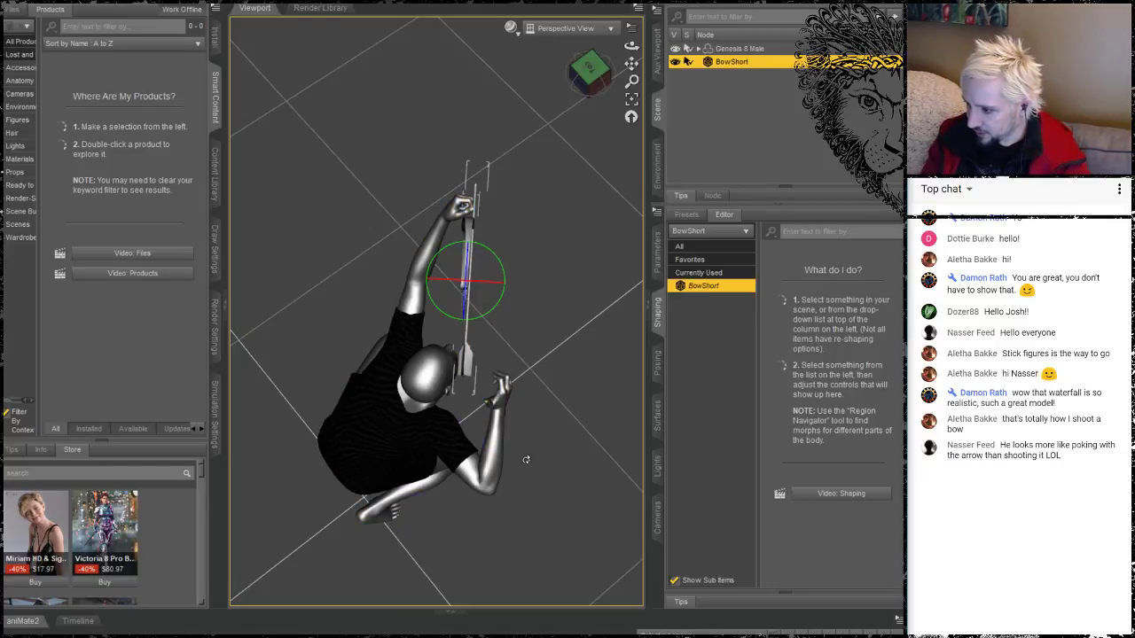
pyautogui.moveTo(631, 46)
pyautogui.mouseDown()
pyautogui.moveTo(612, 40)
pyautogui.moveTo(589, 53)
pyautogui.moveTo(630, 42)
pyautogui.moveTo(624, 25)
pyautogui.moveTo(625, 45)
pyautogui.mouseUp()
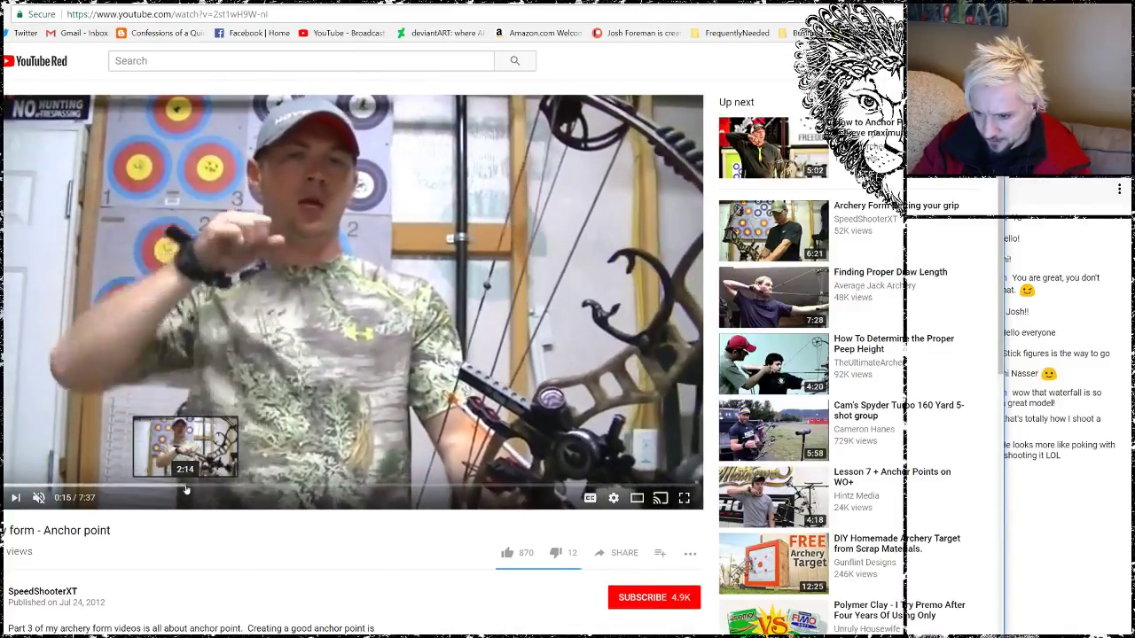
# Skip the Anchor point archery video to about 2:14, and return to the "proper form for short bow" search to show its images
pyautogui.click(186, 486)
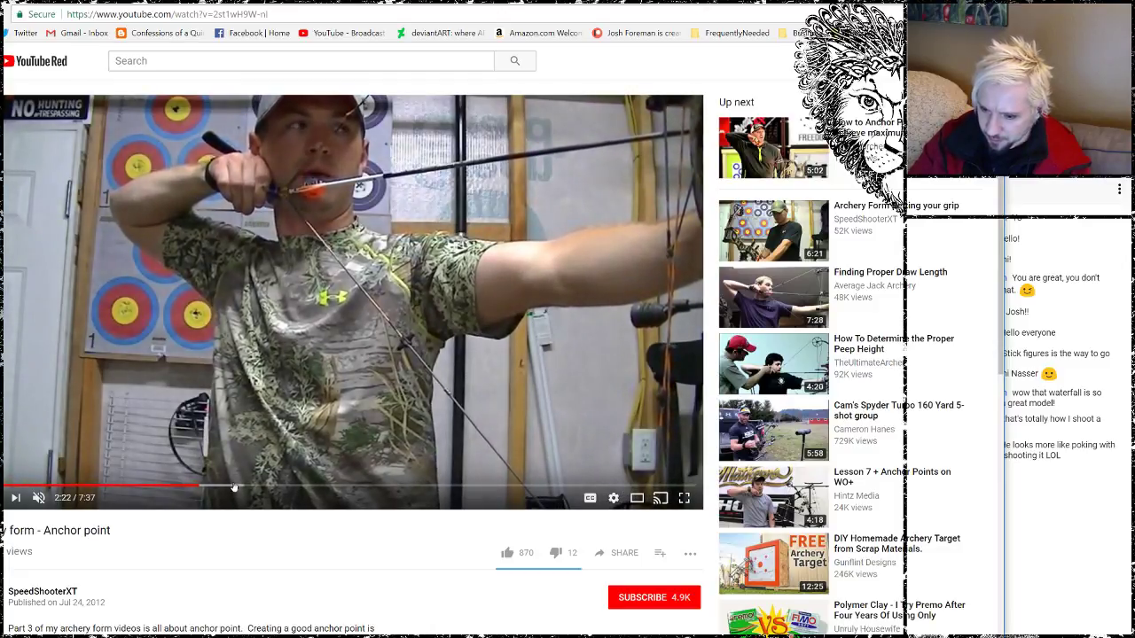
pyautogui.hotkey('alt', 'Left')
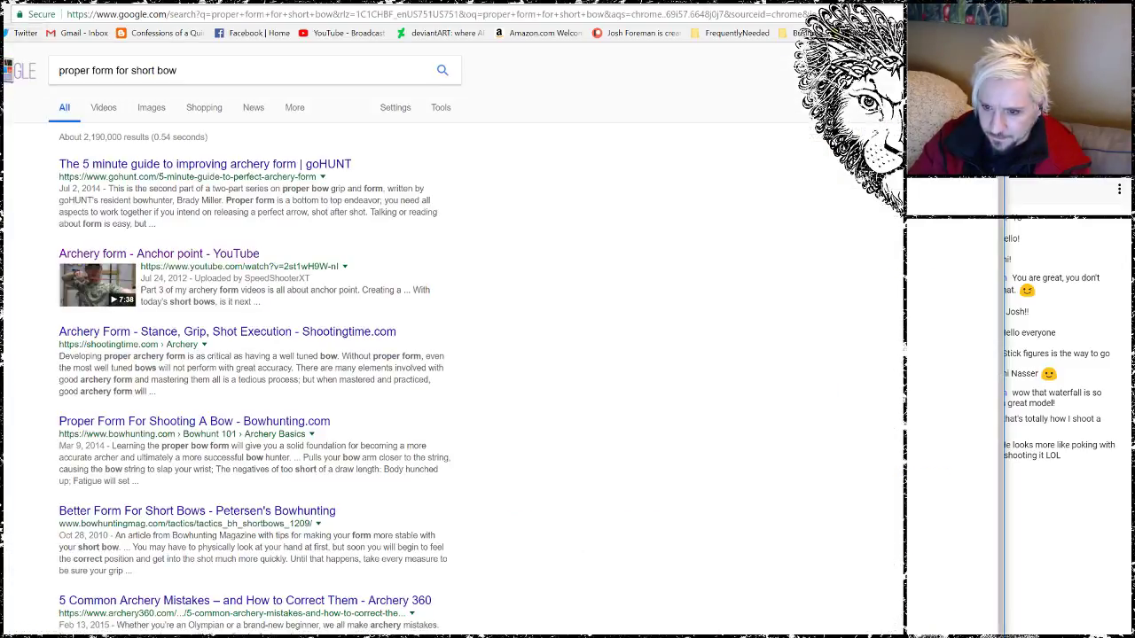
pyautogui.click(149, 109)
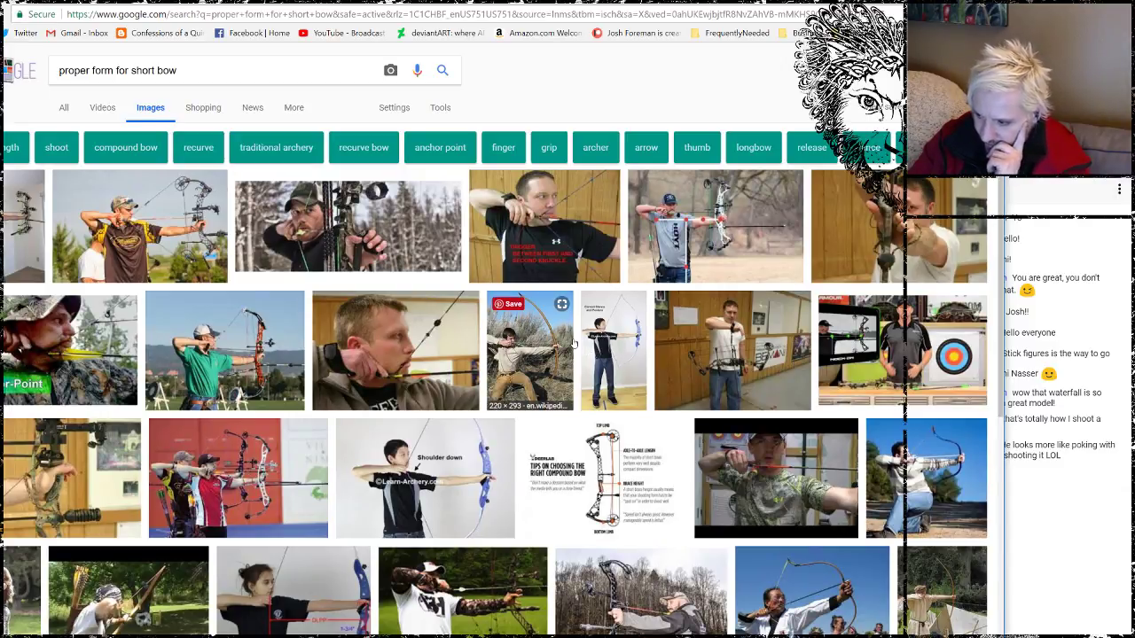
# Preview the kneeling Turkish archer photo, close it, and open the true draw length diagram for arm position reference
pyautogui.click(925, 479)
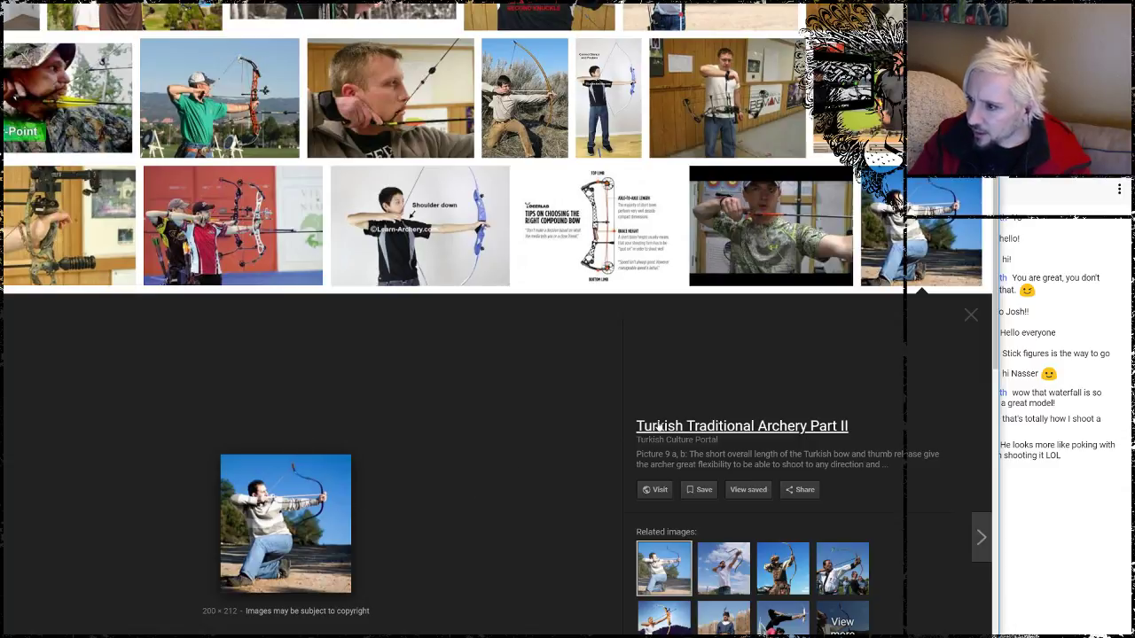
pyautogui.click(973, 314)
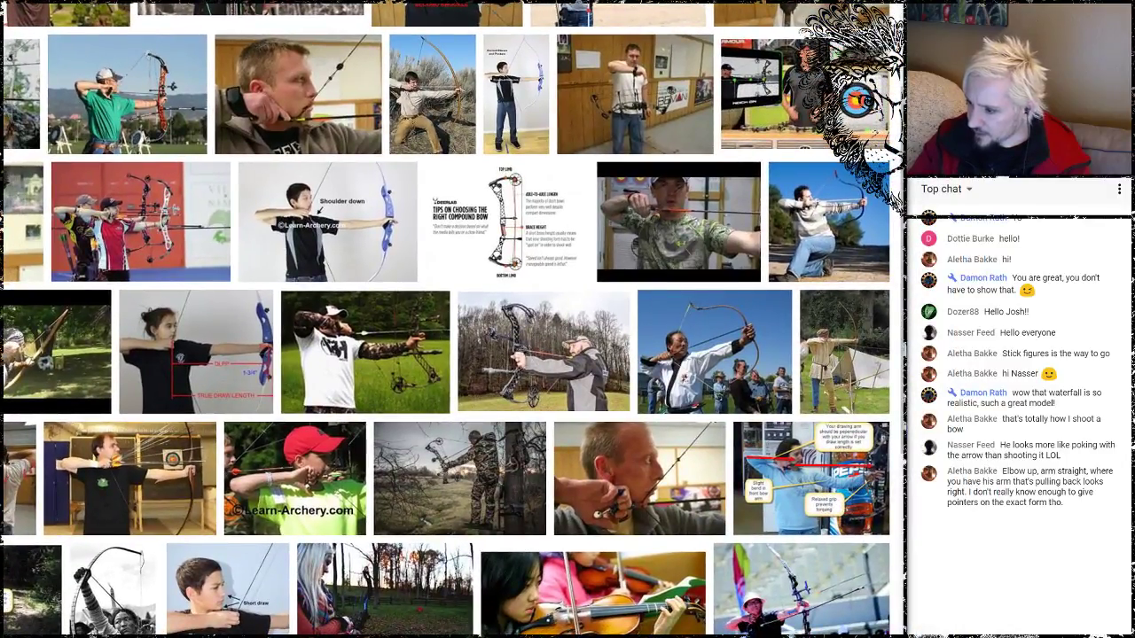
pyautogui.moveTo(687, 123)
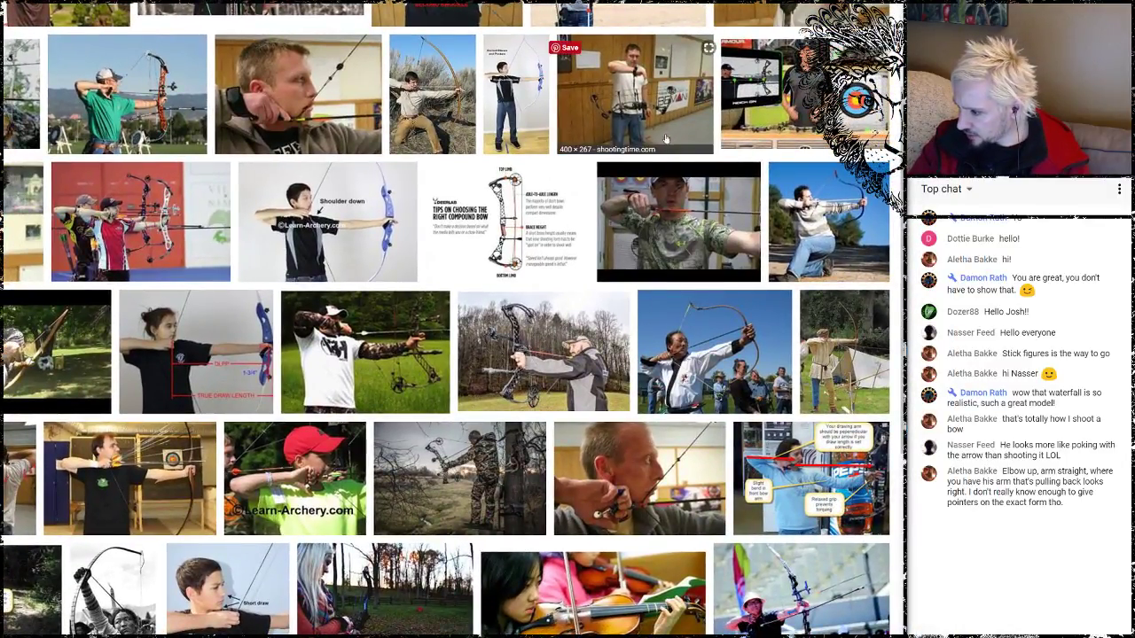
pyautogui.moveTo(627, 181)
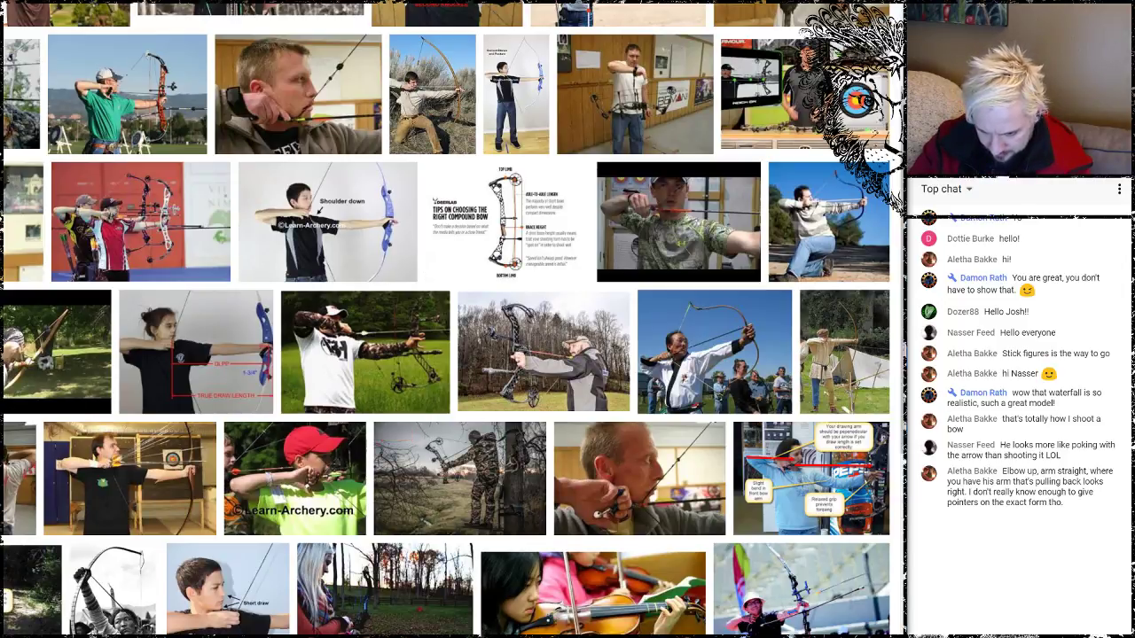
pyautogui.moveTo(110, 589)
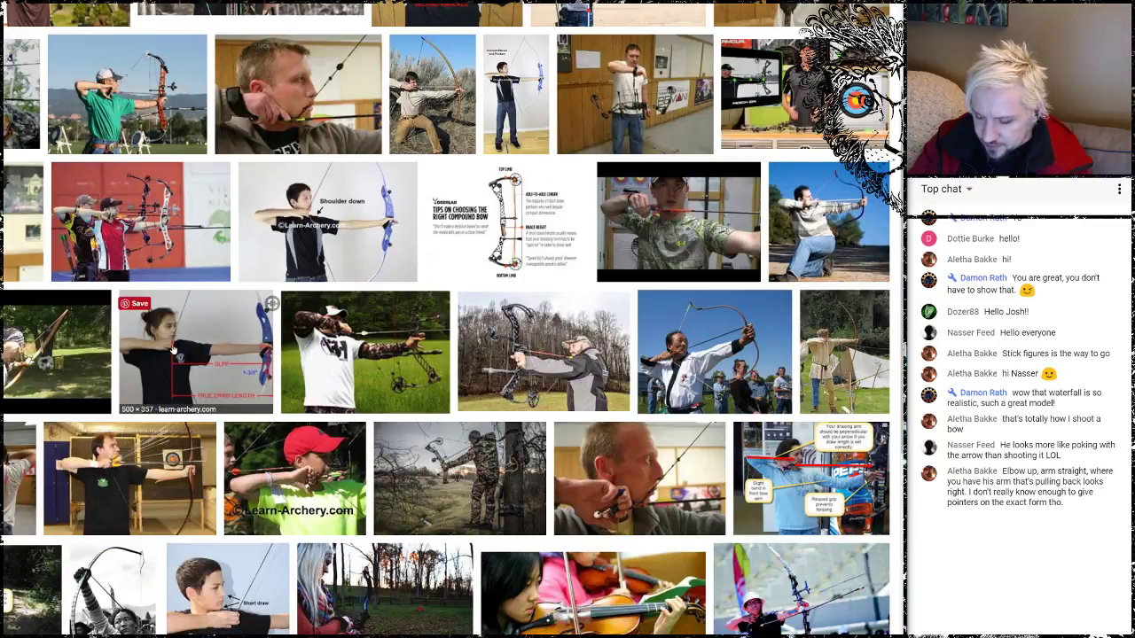
pyautogui.click(231, 357)
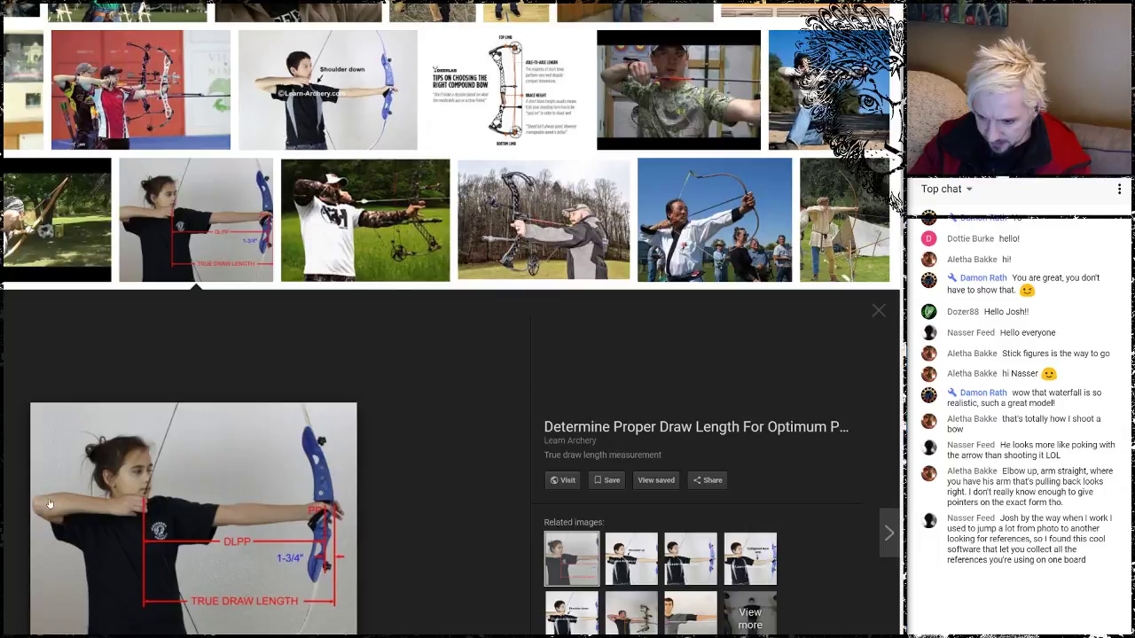
# Open the Taekwondo Weapons Training archer photo as an upward-aim reference, and return to the DAZ Studio scene
pyautogui.moveTo(74, 513)
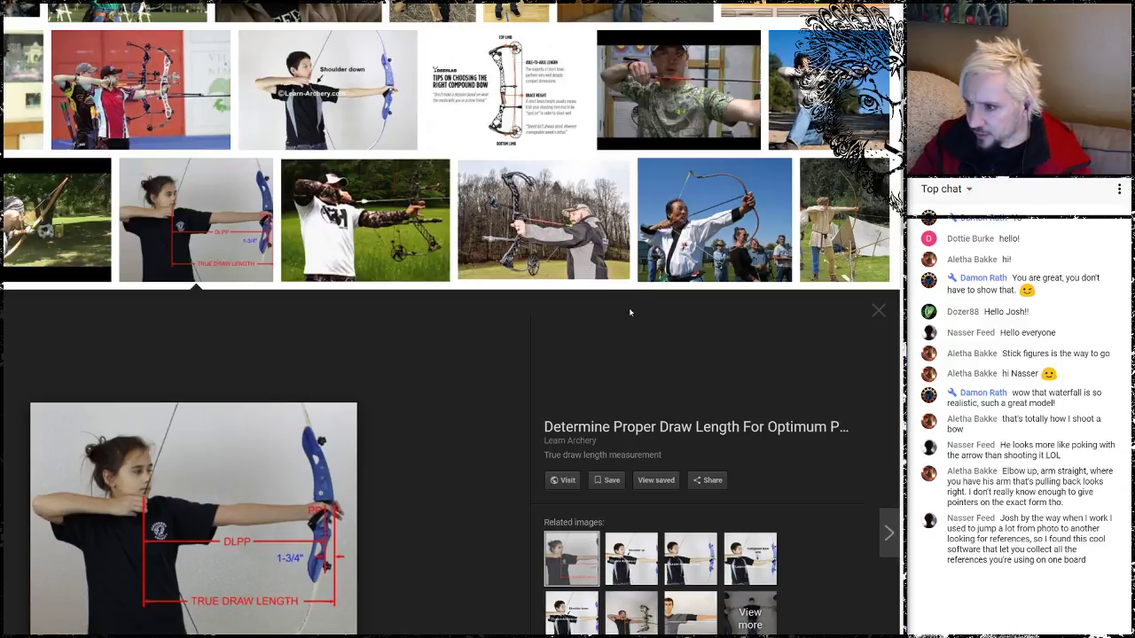
pyautogui.click(714, 220)
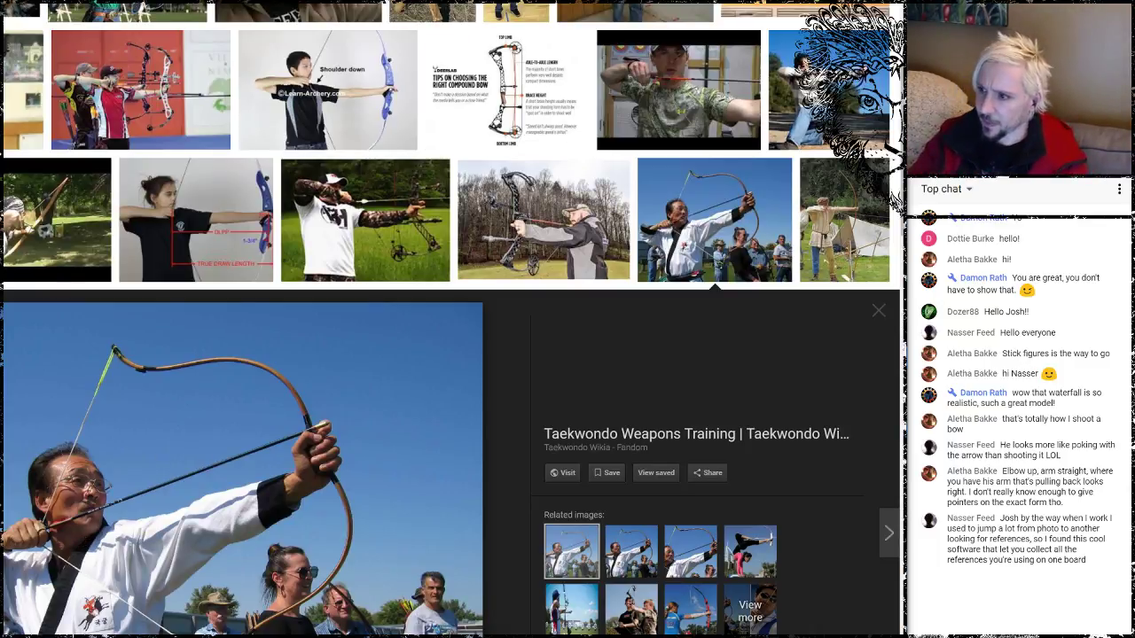
pyautogui.hotkey('alt', 'Tab')
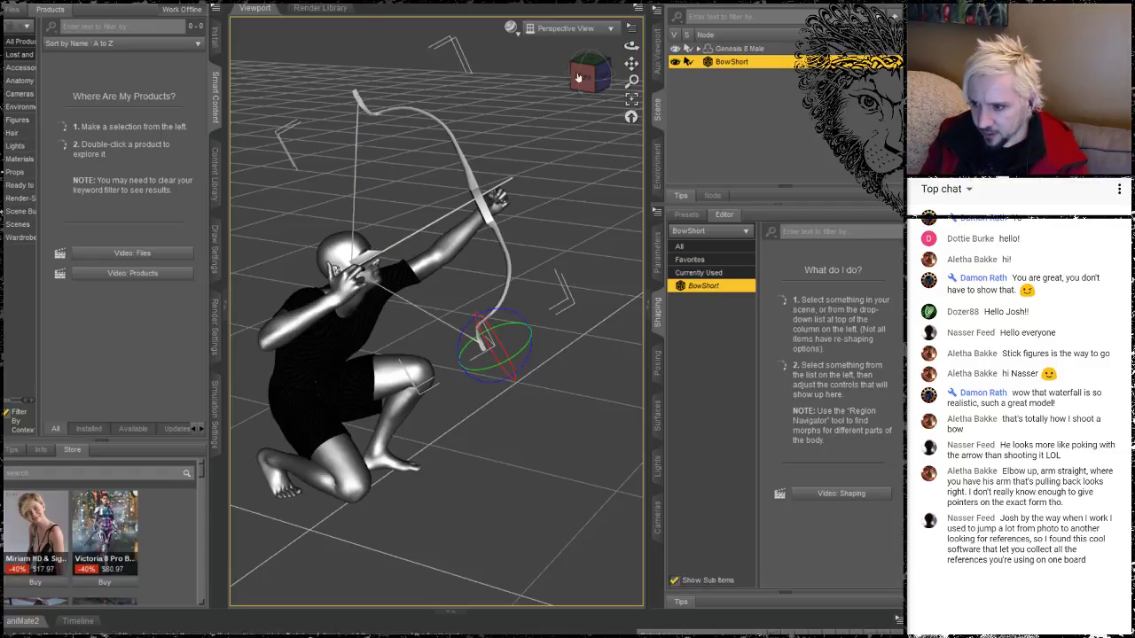
# Select the archer's right collar bone and switch to the pin-based posing tool
pyautogui.moveTo(631, 47); pyautogui.dragTo(713, 177)
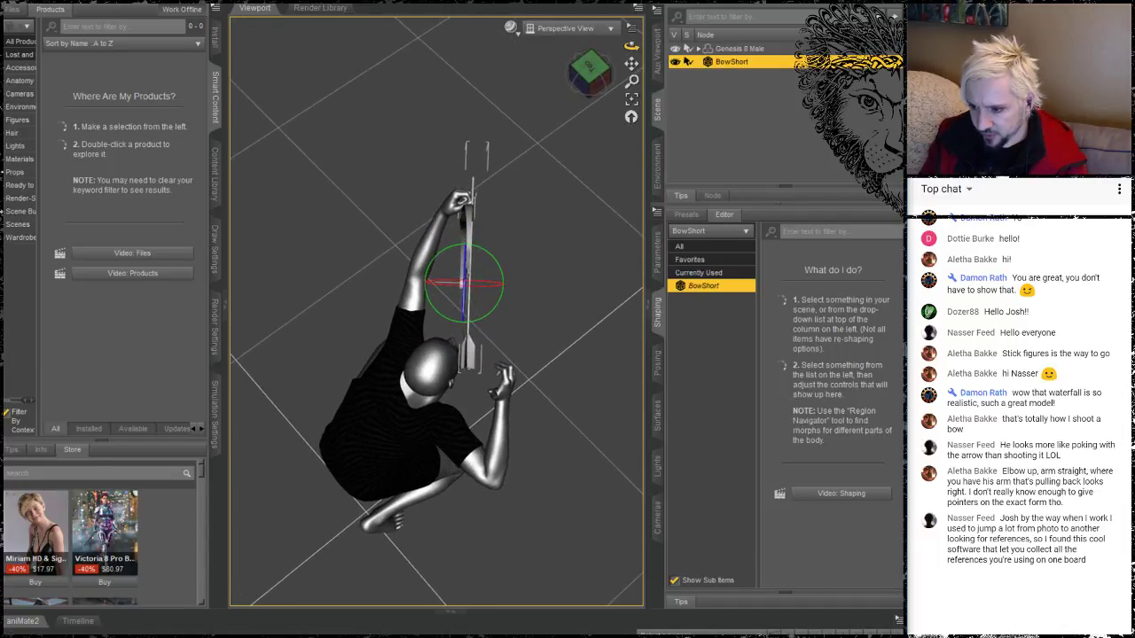
pyautogui.click(464, 449)
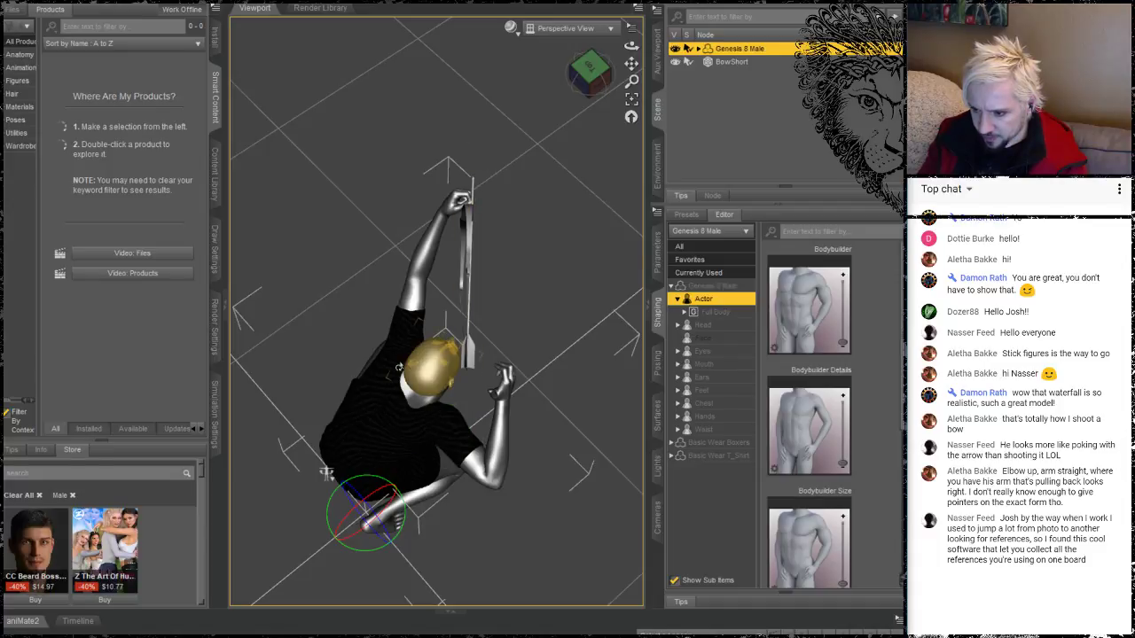
pyautogui.click(436, 426)
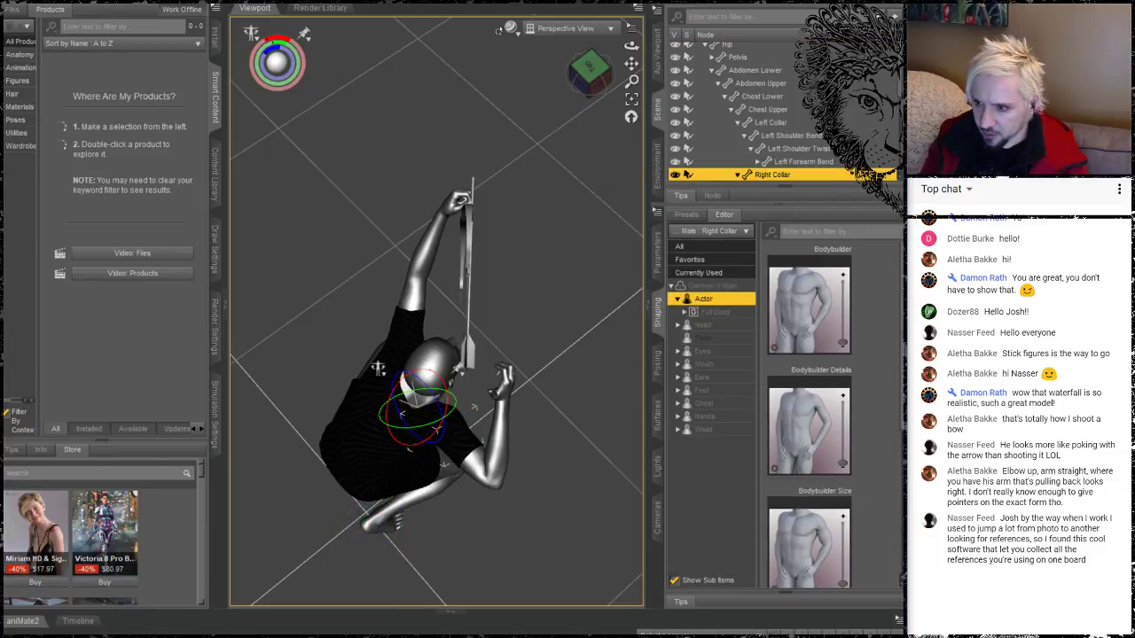
pyautogui.click(582, 2)
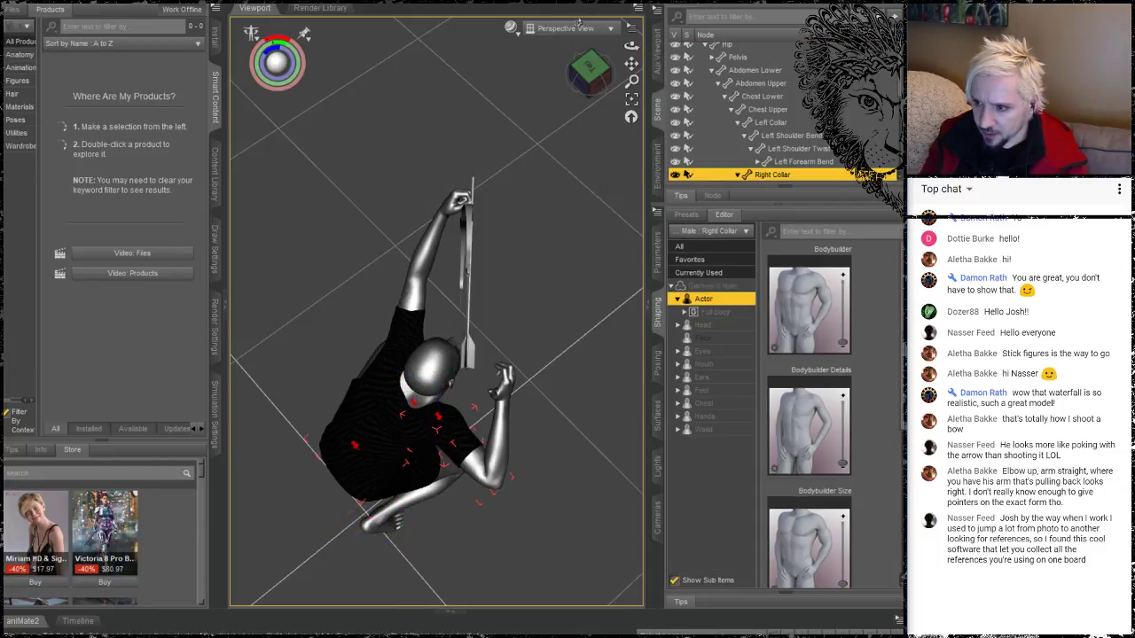
# Try to pull the archer's right collar forward toward the bow, and undo the pull
pyautogui.click(439, 421)
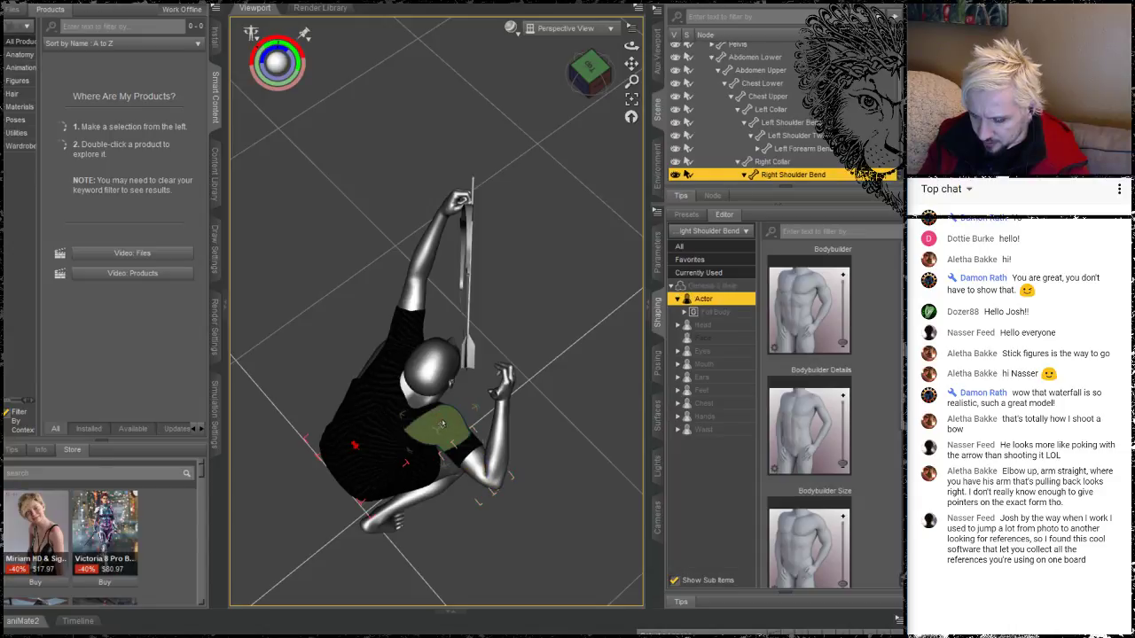
pyautogui.moveTo(440, 424); pyautogui.dragTo(500, 328)
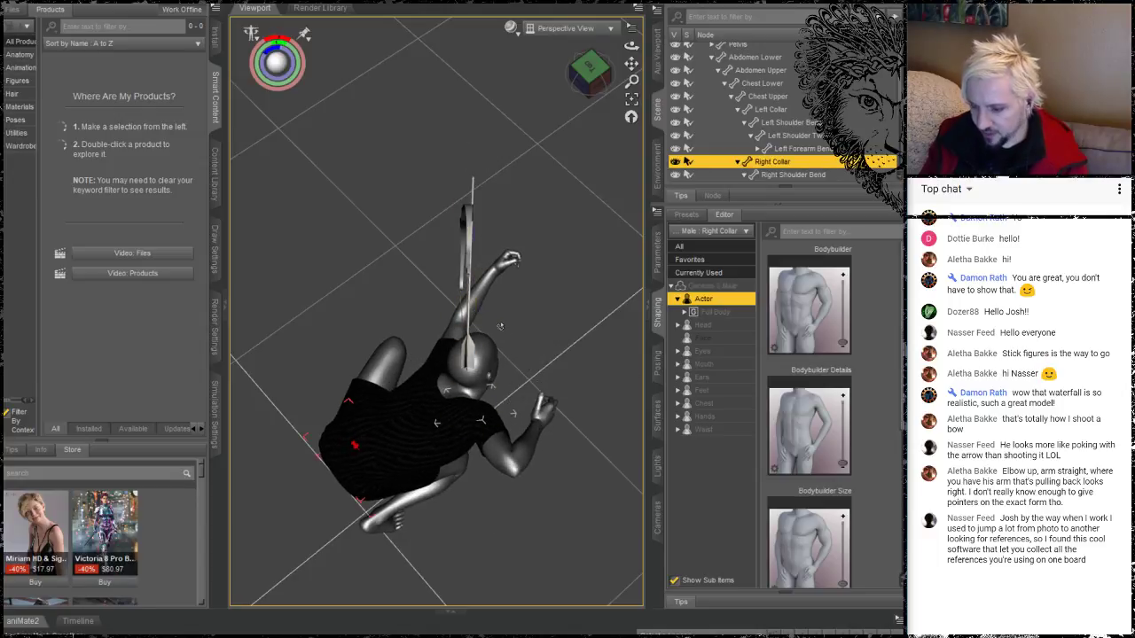
pyautogui.hotkey('ctrl', 'z')
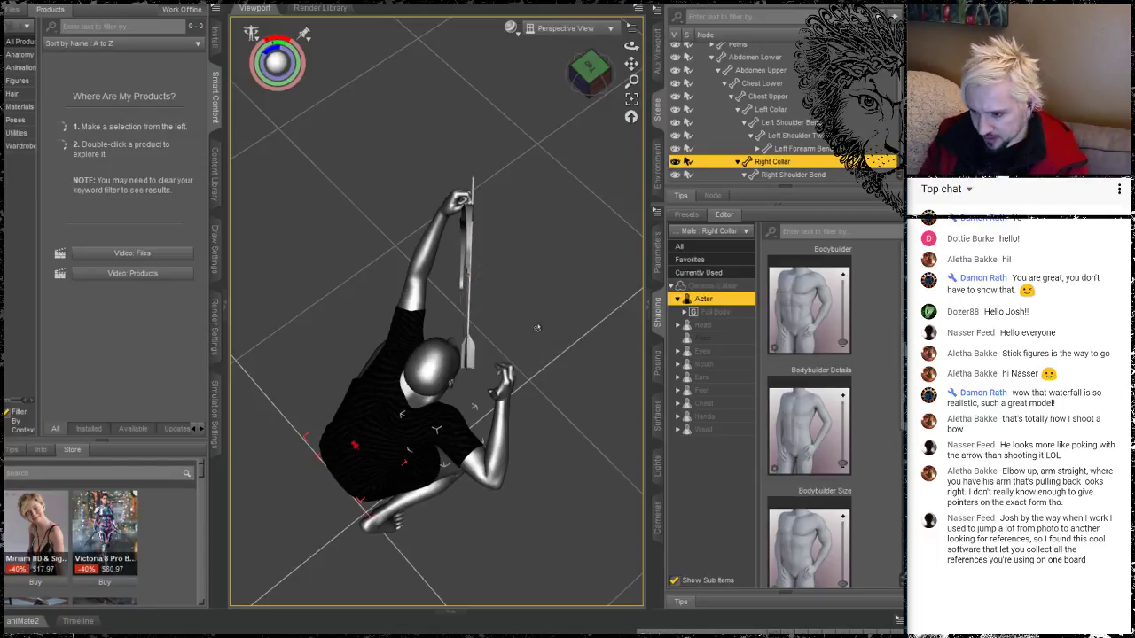
pyautogui.click(536, 328)
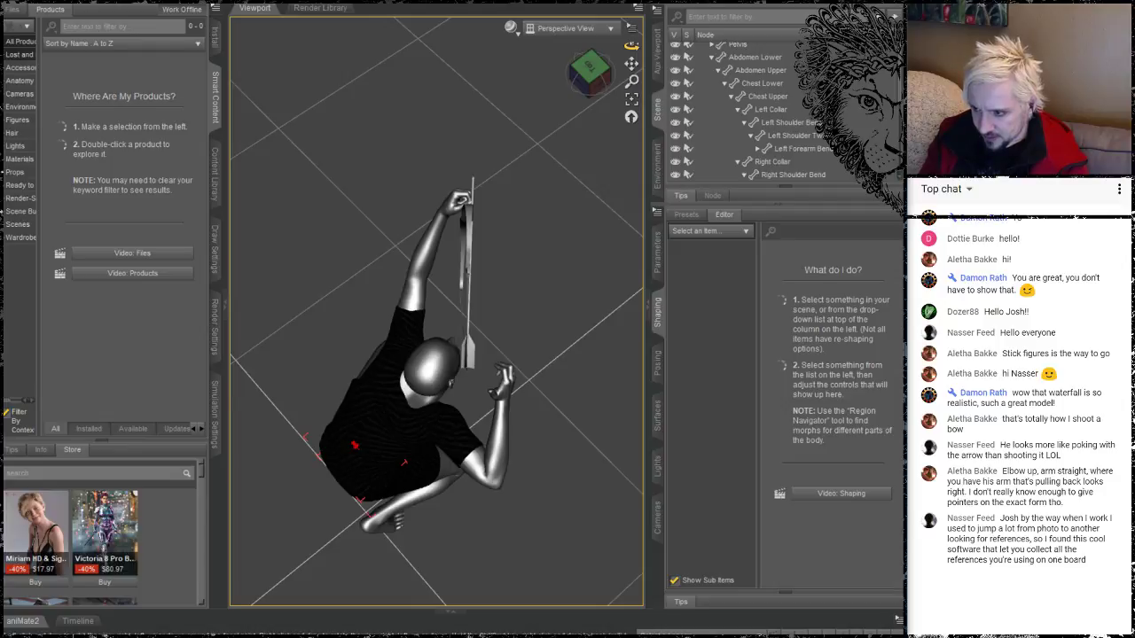
# Pin the archer's upper abdomen and pull the right collar slightly to shift the drawing arm
pyautogui.moveTo(631, 44); pyautogui.dragTo(614, 59)
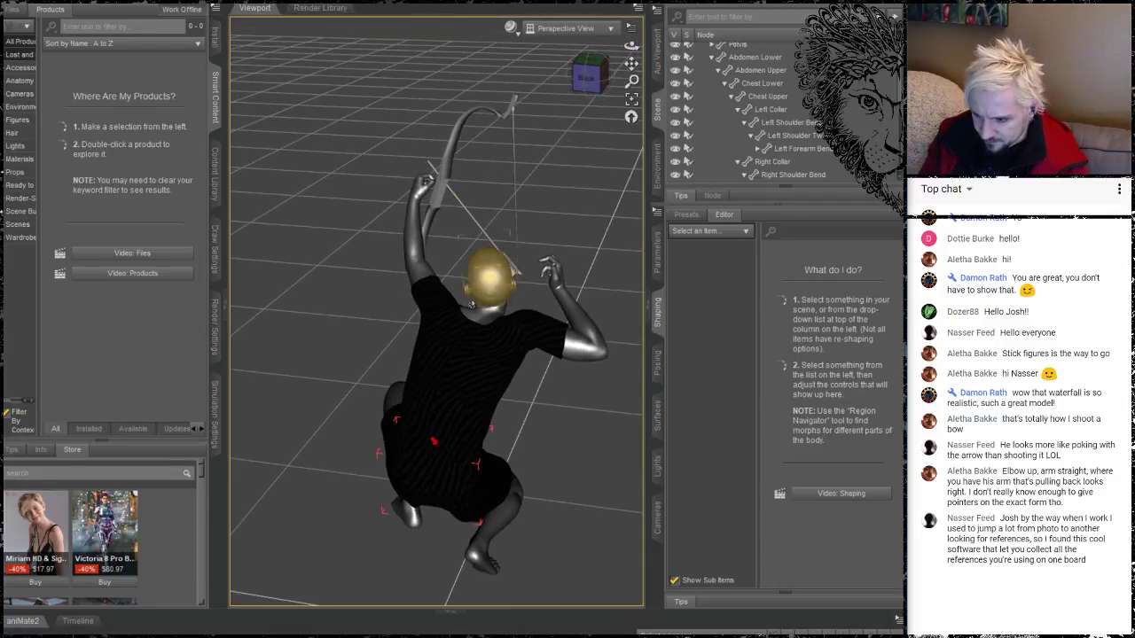
pyautogui.click(454, 396)
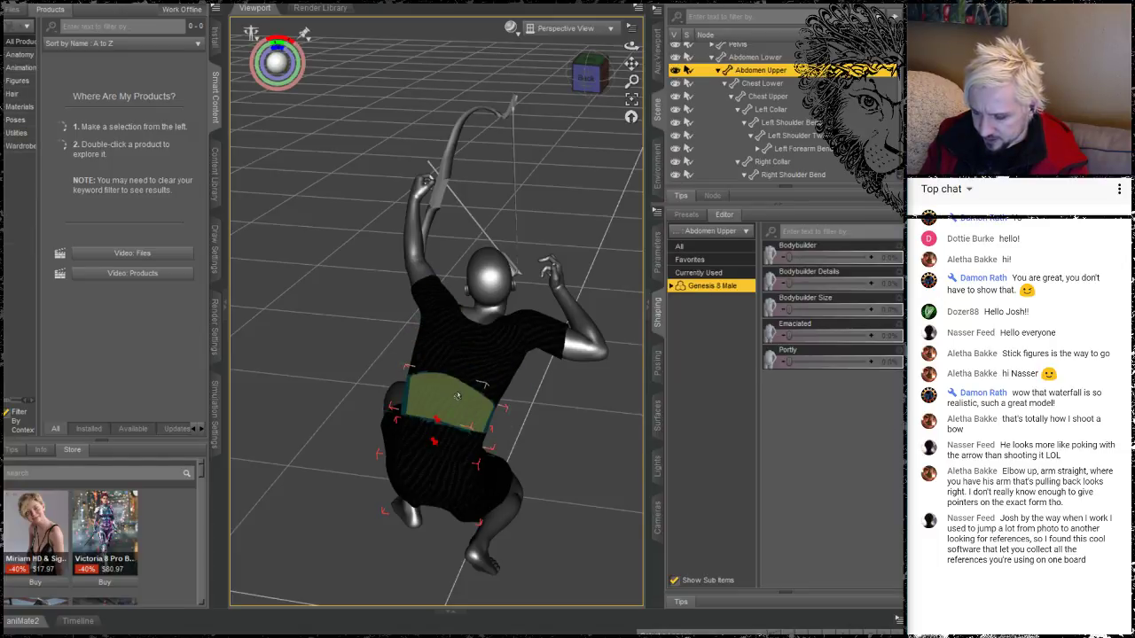
pyautogui.click(526, 328)
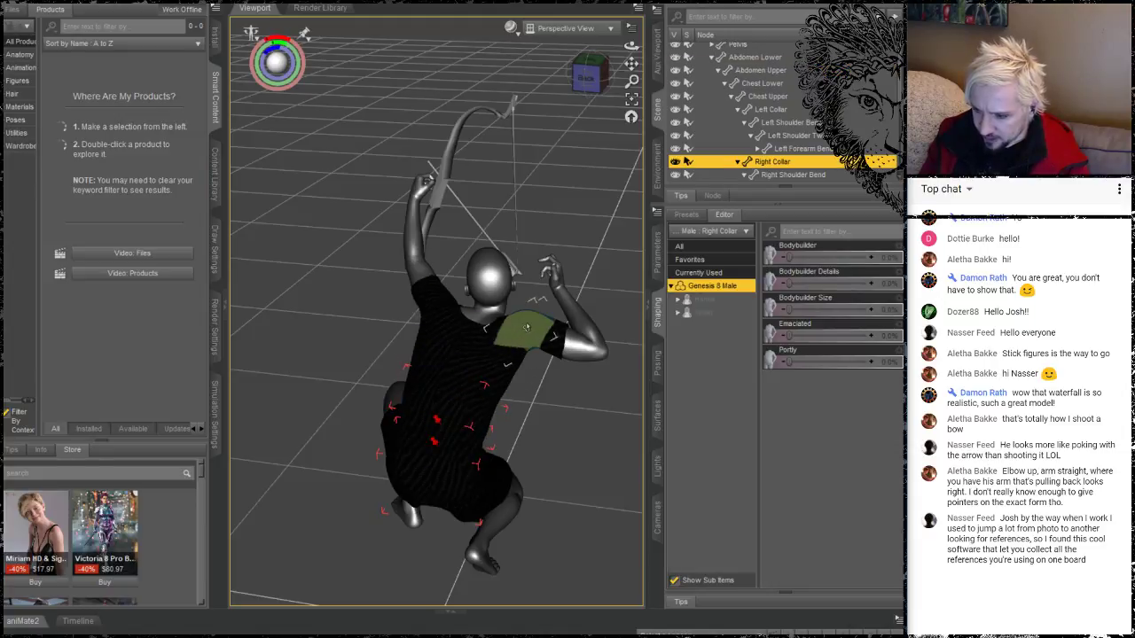
pyautogui.click(595, 270)
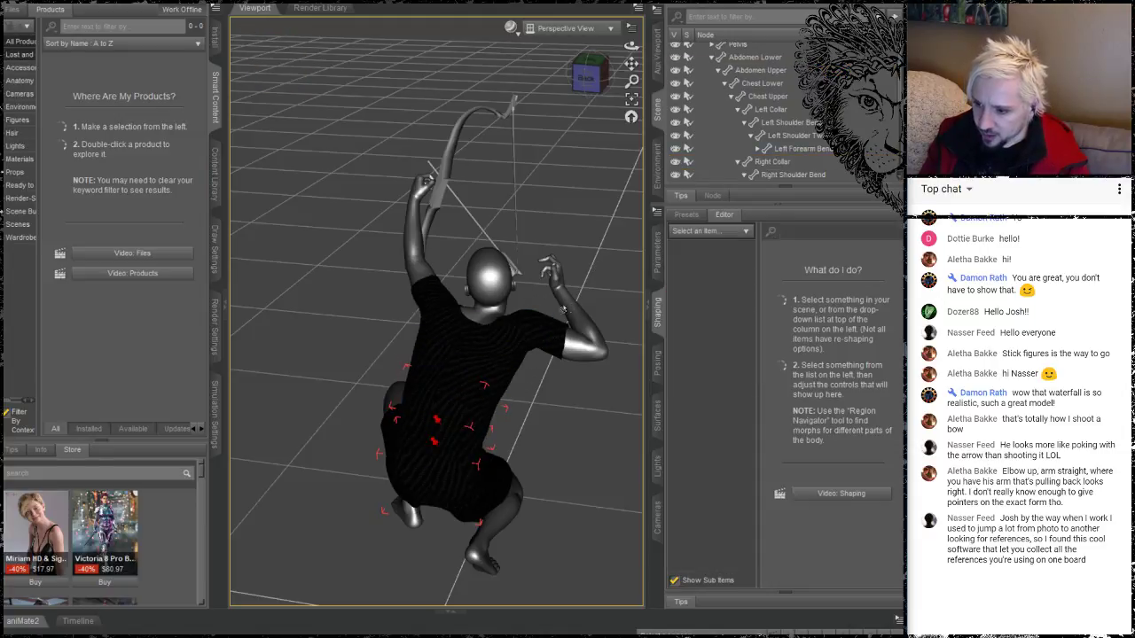
pyautogui.moveTo(533, 328); pyautogui.dragTo(570, 214)
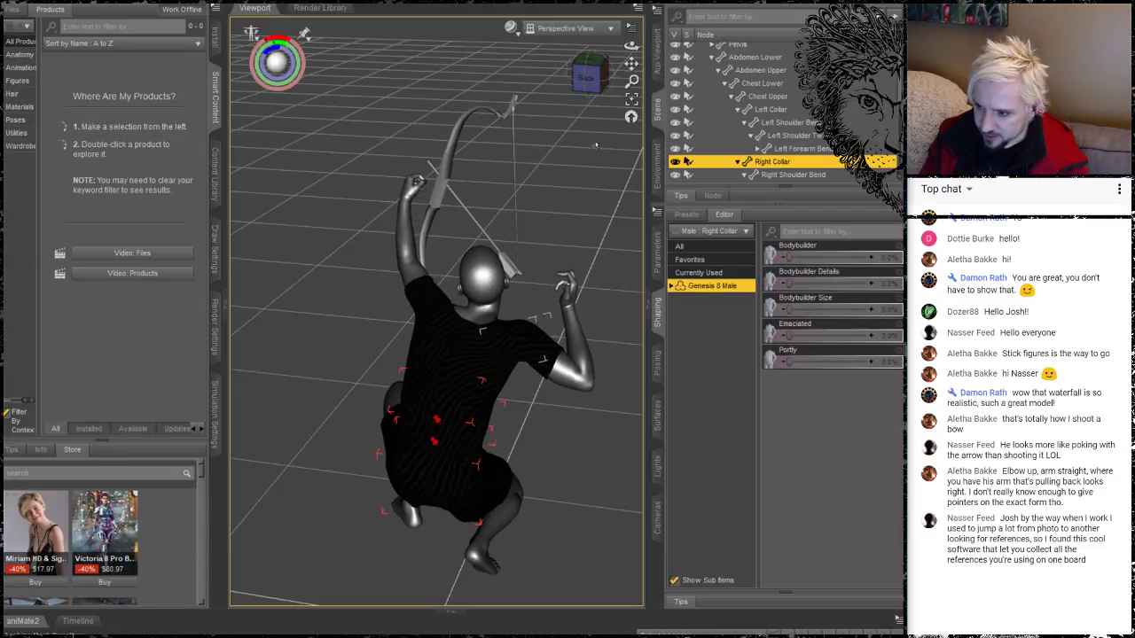
# Pull the archer's right collar back so the torso turns and the drawing elbow moves behind the body
pyautogui.moveTo(631, 46); pyautogui.dragTo(519, 204)
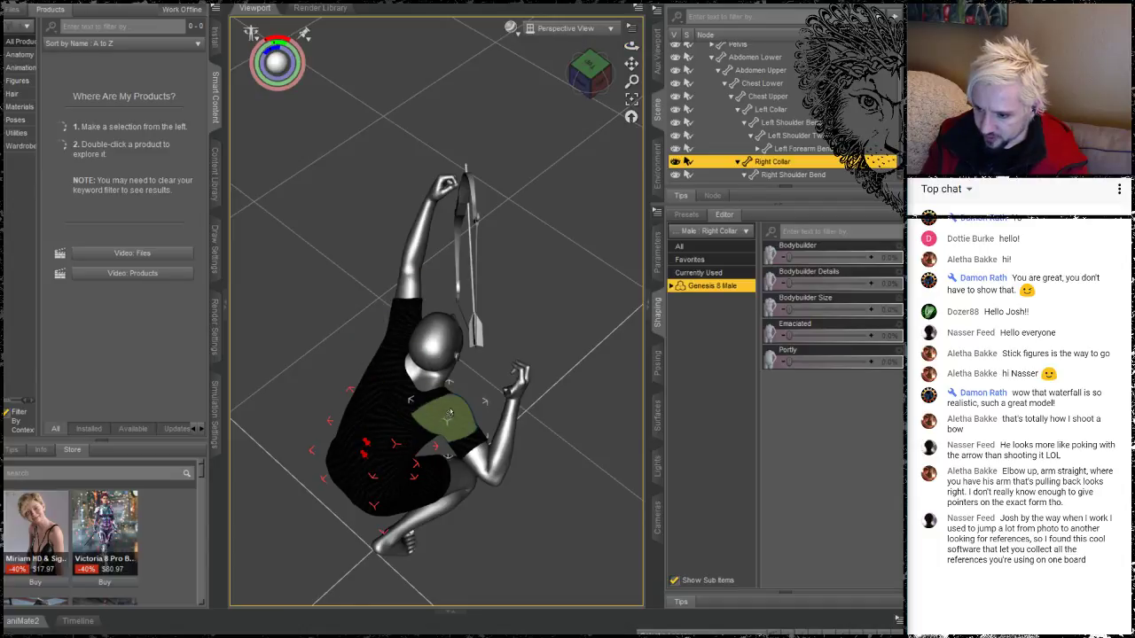
pyautogui.moveTo(449, 413); pyautogui.dragTo(386, 445)
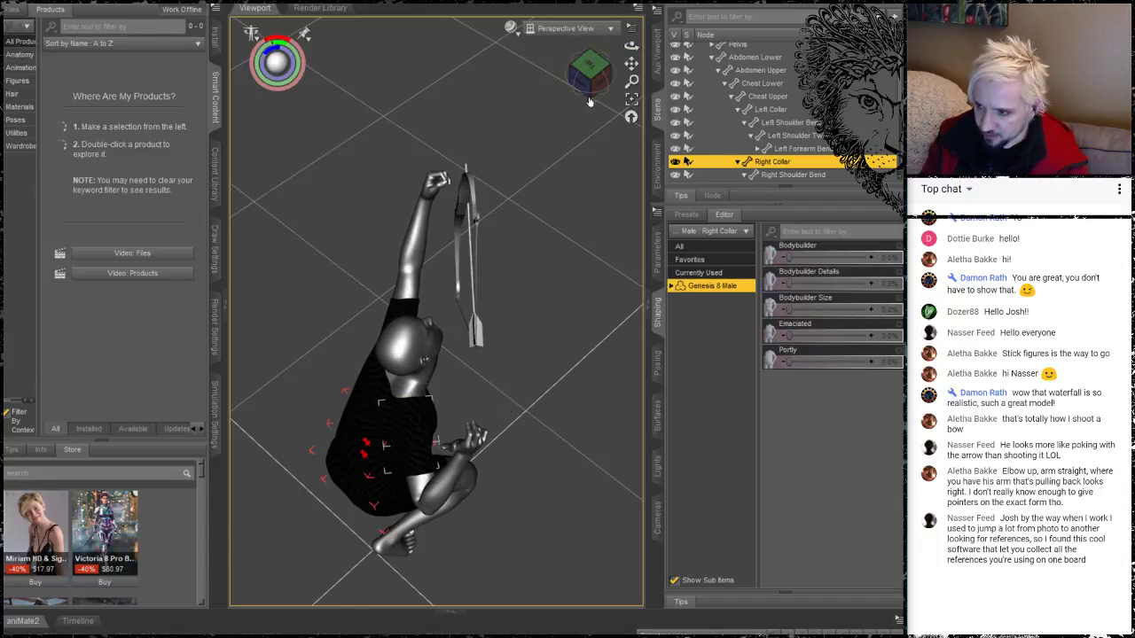
pyautogui.moveTo(632, 44); pyautogui.dragTo(749, 91)
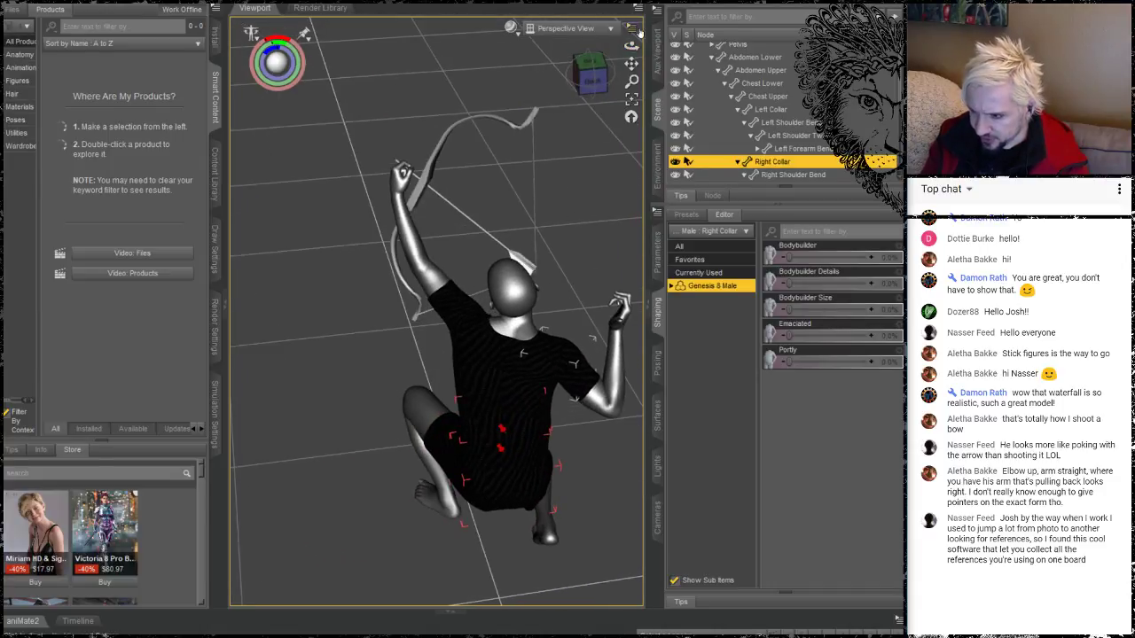
pyautogui.moveTo(631, 46); pyautogui.dragTo(620, 69)
pyautogui.moveTo(418, 304); pyautogui.dragTo(348, 280)
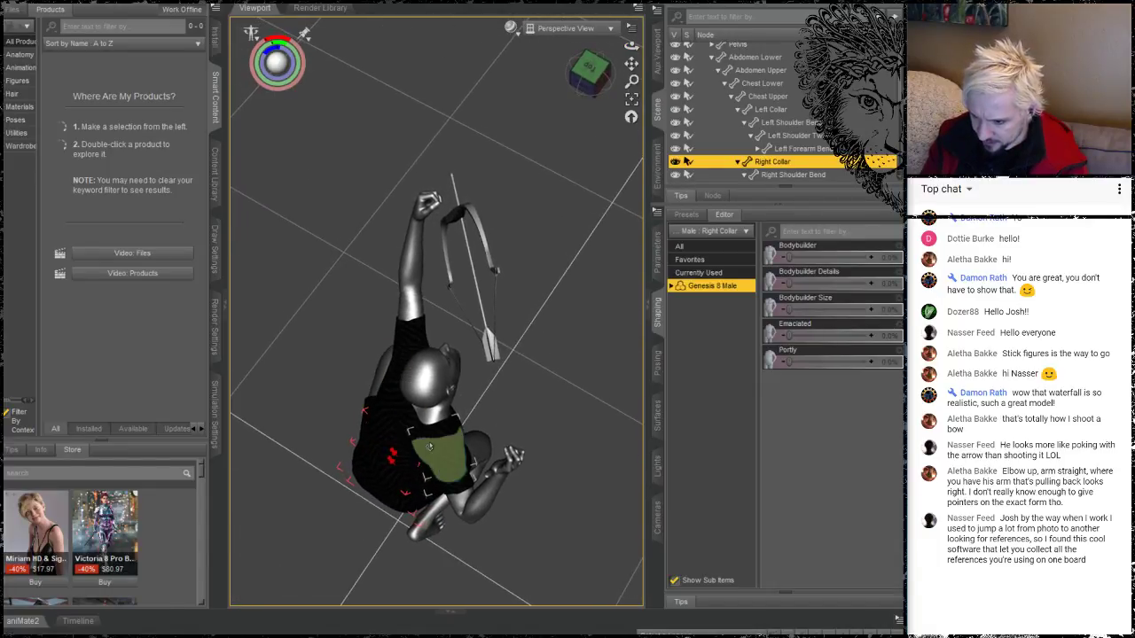
# Reposition the archer's left collar to bring the left hand to the bow, and pull the right collar farther back
pyautogui.moveTo(442, 449); pyautogui.dragTo(130, 341)
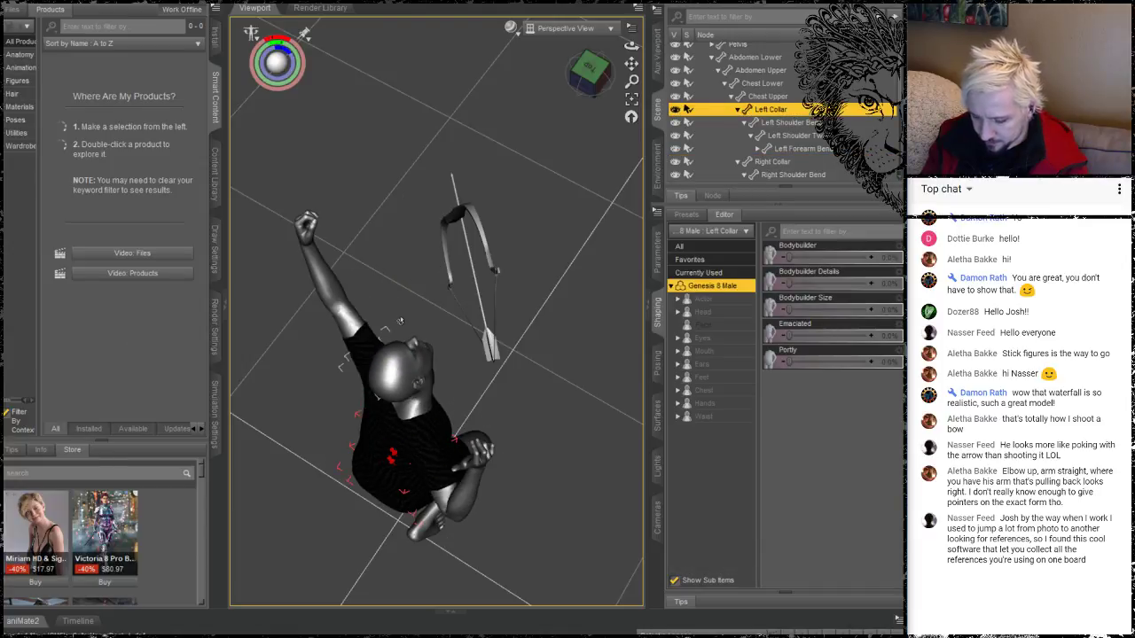
pyautogui.moveTo(401, 320); pyautogui.dragTo(412, 318)
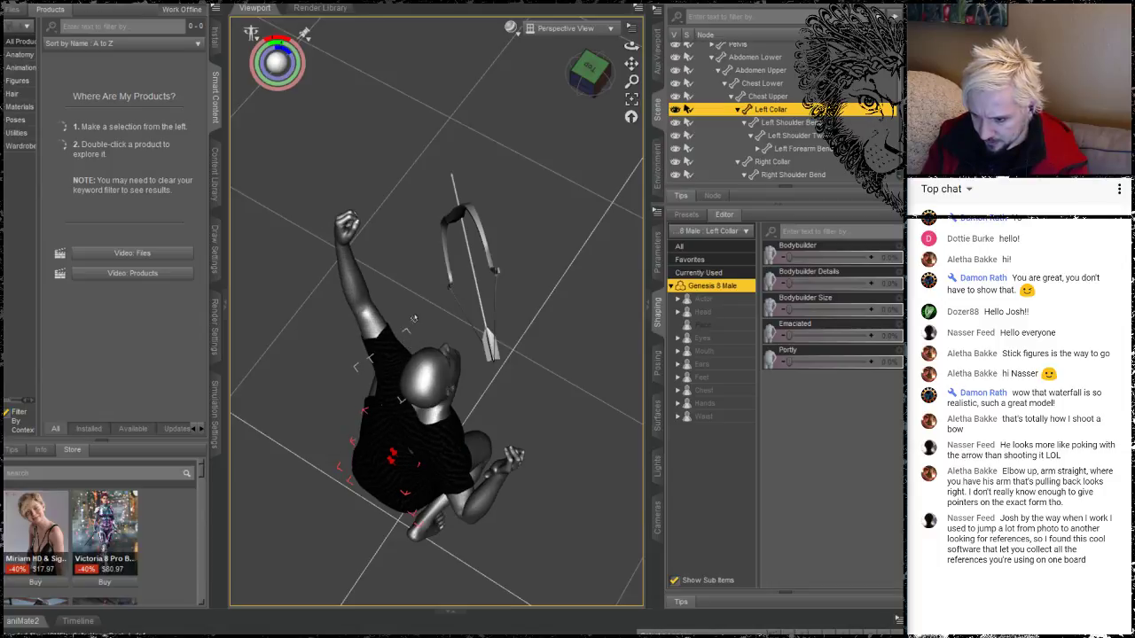
pyautogui.moveTo(390, 369); pyautogui.dragTo(422, 304)
pyautogui.moveTo(456, 431); pyautogui.dragTo(426, 435)
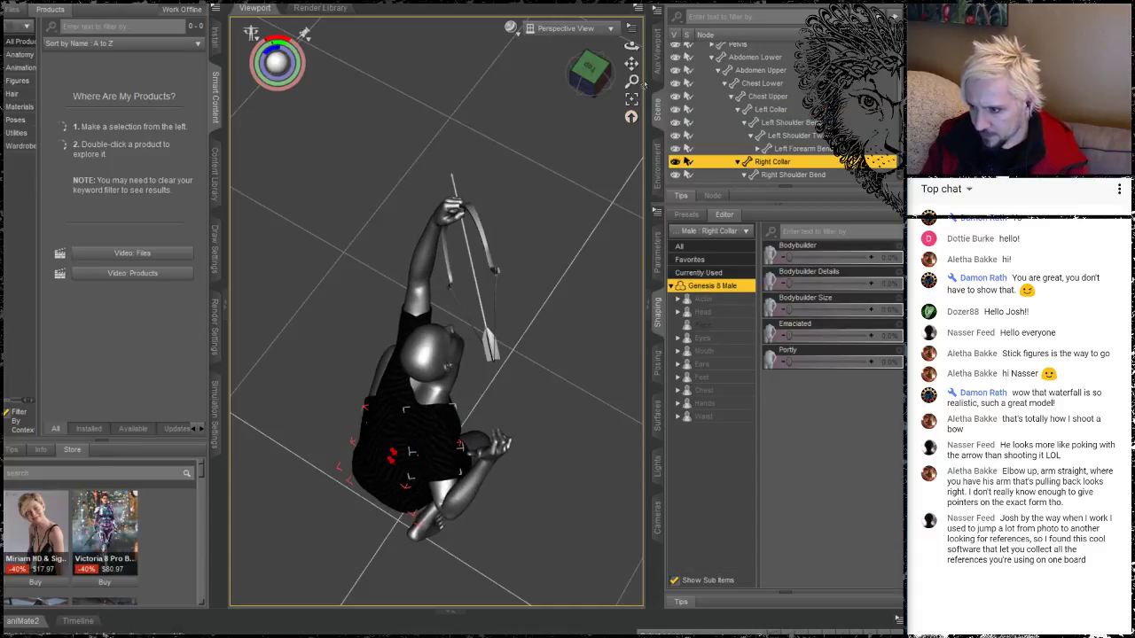
pyautogui.moveTo(631, 46); pyautogui.dragTo(595, 51)
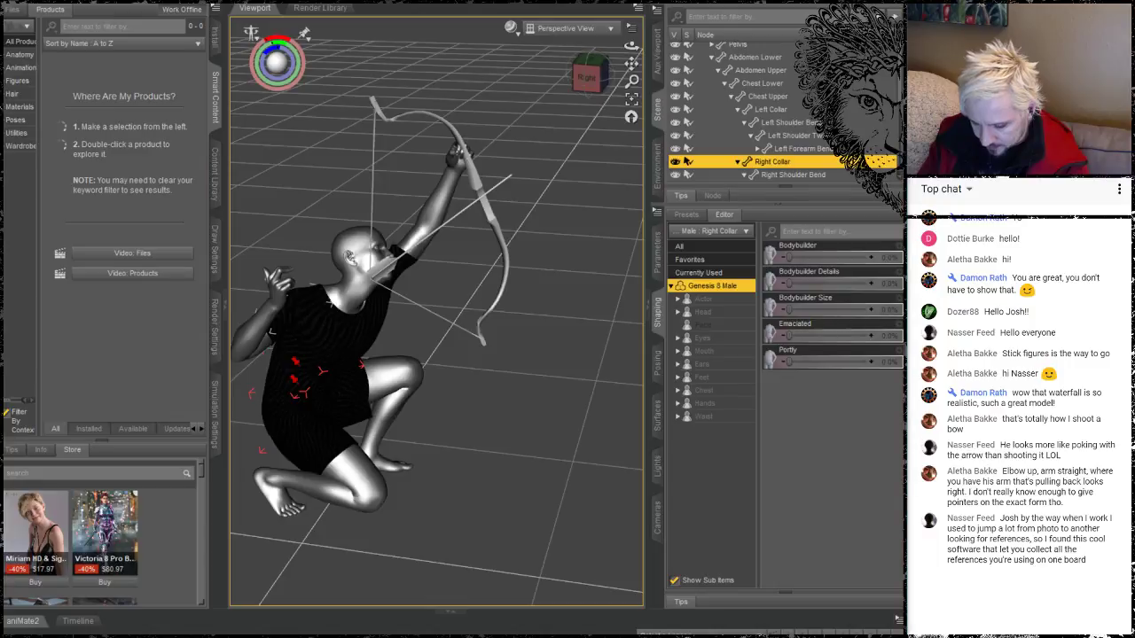
# Switch to the creature concept sketch and draw dark crossing strokes over the creature's hind leg
pyautogui.hotkey('alt', 'Tab')
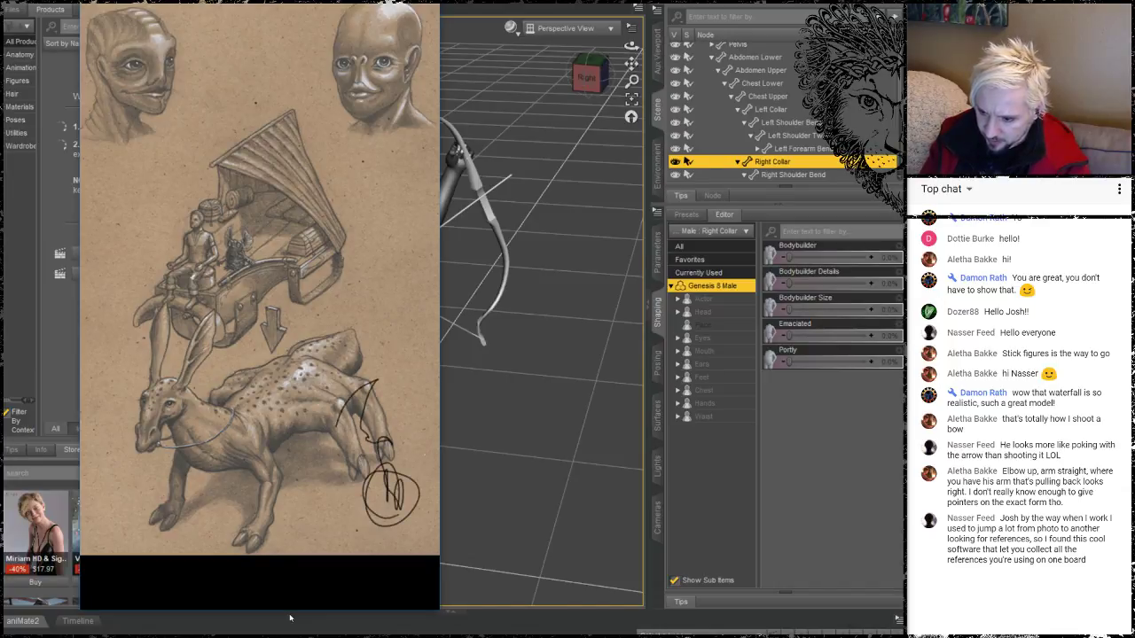
pyautogui.moveTo(296, 364); pyautogui.dragTo(373, 418)
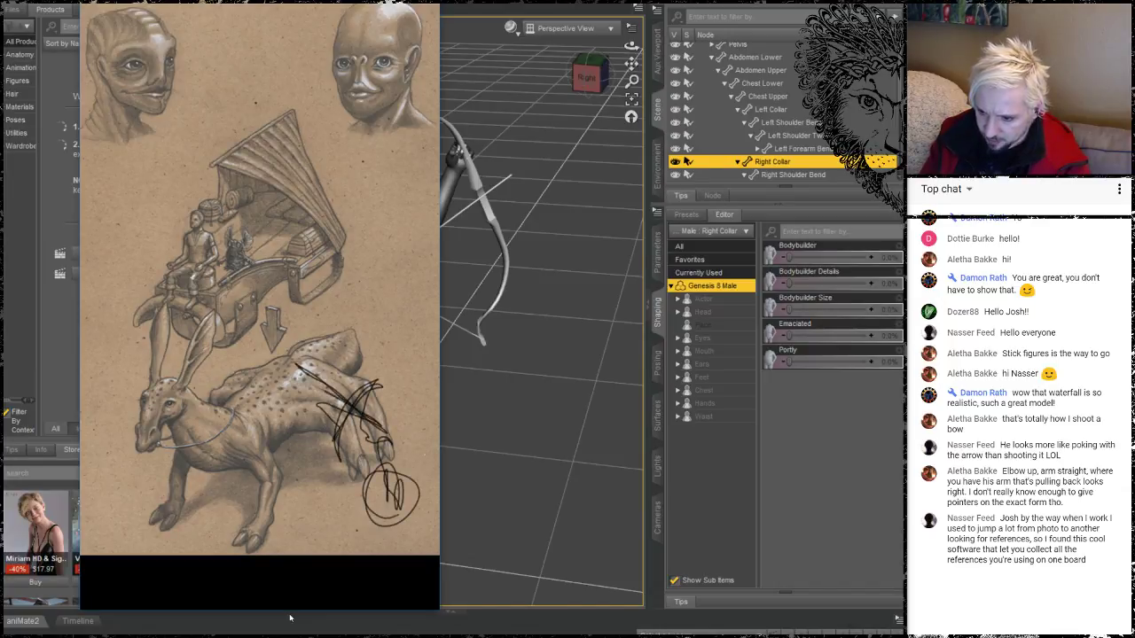
pyautogui.moveTo(319, 385); pyautogui.dragTo(393, 434)
# Scribble a rough winged figure with body, head and long spread wings over the creature's ears and the carriage driver
pyautogui.moveTo(189, 223)
pyautogui.mouseDown()
pyautogui.moveTo(149, 355)
pyautogui.moveTo(182, 232)
pyautogui.moveTo(161, 306)
pyautogui.moveTo(168, 250)
pyautogui.mouseUp()
pyautogui.moveTo(168, 296); pyautogui.dragTo(195, 388)
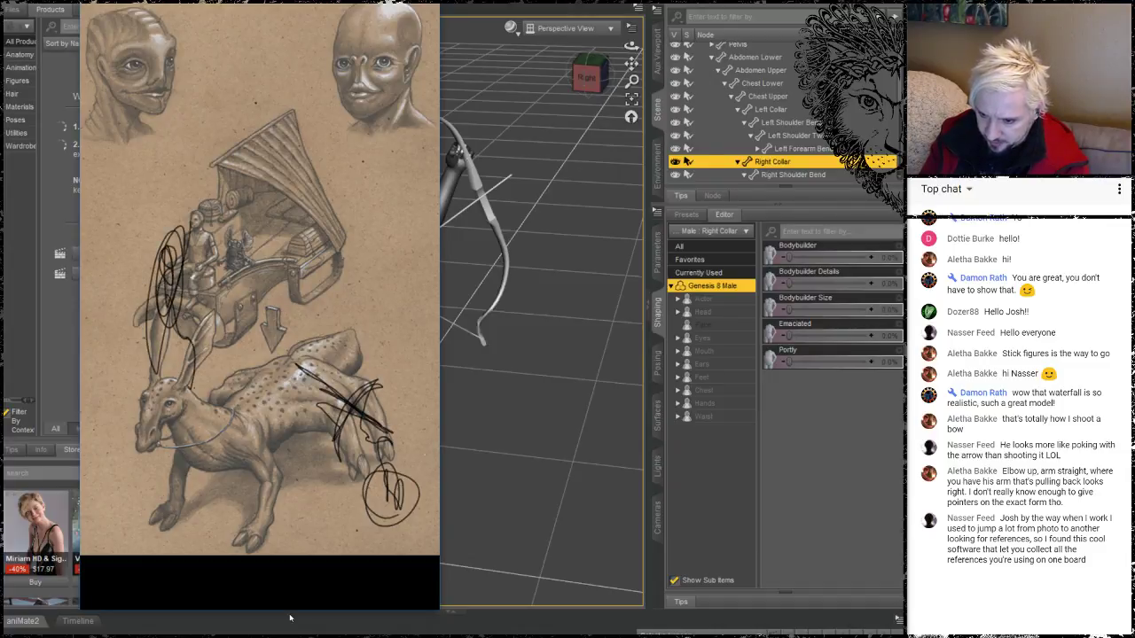
pyautogui.moveTo(158, 316); pyautogui.dragTo(137, 408)
pyautogui.moveTo(165, 257)
pyautogui.mouseDown()
pyautogui.moveTo(109, 204)
pyautogui.moveTo(257, 227)
pyautogui.mouseUp()
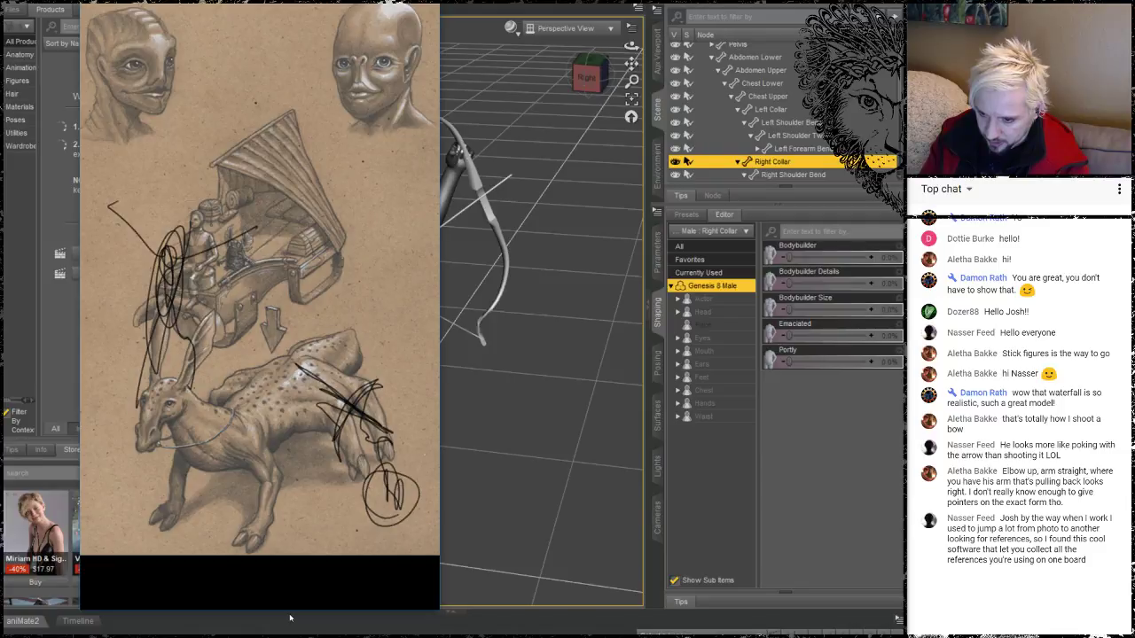
pyautogui.moveTo(190, 193)
pyautogui.mouseDown()
pyautogui.moveTo(180, 240)
pyautogui.moveTo(199, 202)
pyautogui.moveTo(195, 237)
pyautogui.moveTo(286, 179)
pyautogui.mouseUp()
pyautogui.moveTo(204, 243)
pyautogui.mouseDown()
pyautogui.moveTo(326, 114)
pyautogui.moveTo(186, 256)
pyautogui.moveTo(221, 260)
pyautogui.moveTo(172, 263)
pyautogui.moveTo(157, 183)
pyautogui.moveTo(188, 288)
pyautogui.mouseUp()
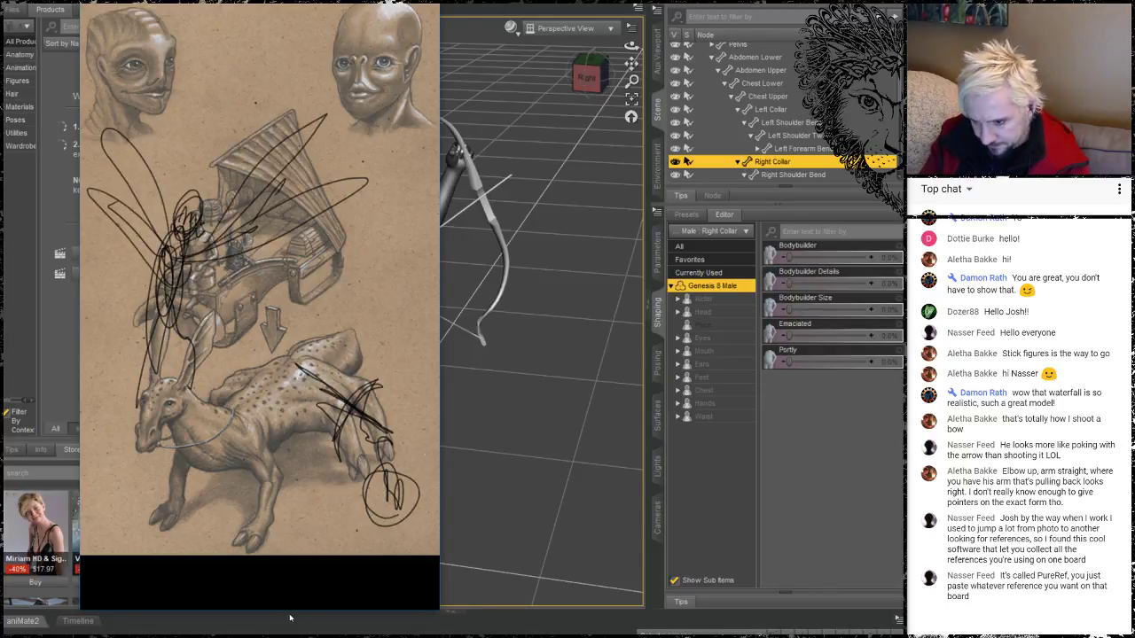
# Sketch the winged figure's legs down around the creature's head, and add a small looped shape beside the hind leg
pyautogui.moveTo(208, 350); pyautogui.dragTo(177, 425)
pyautogui.moveTo(165, 317)
pyautogui.mouseDown()
pyautogui.moveTo(123, 432)
pyautogui.moveTo(138, 484)
pyautogui.mouseUp()
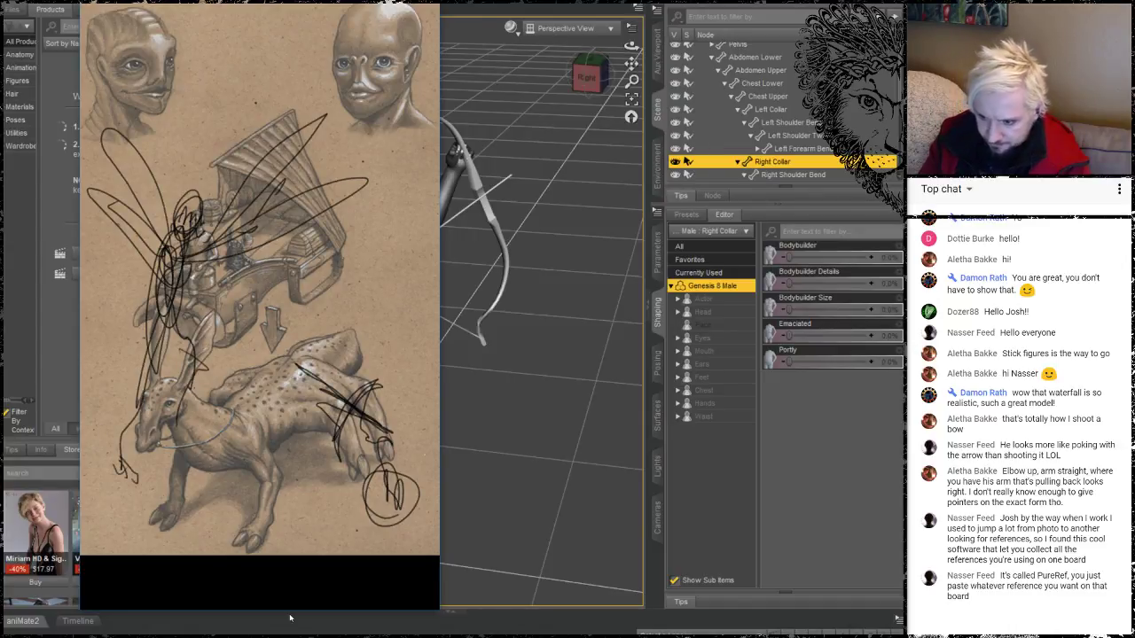
pyautogui.moveTo(388, 407); pyautogui.dragTo(408, 438)
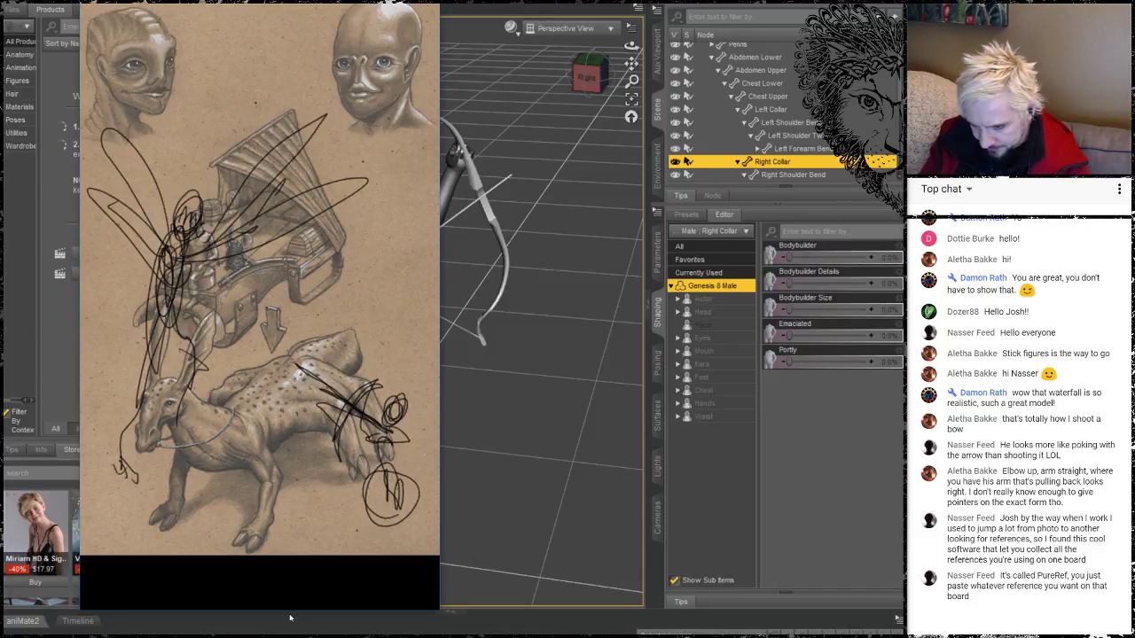
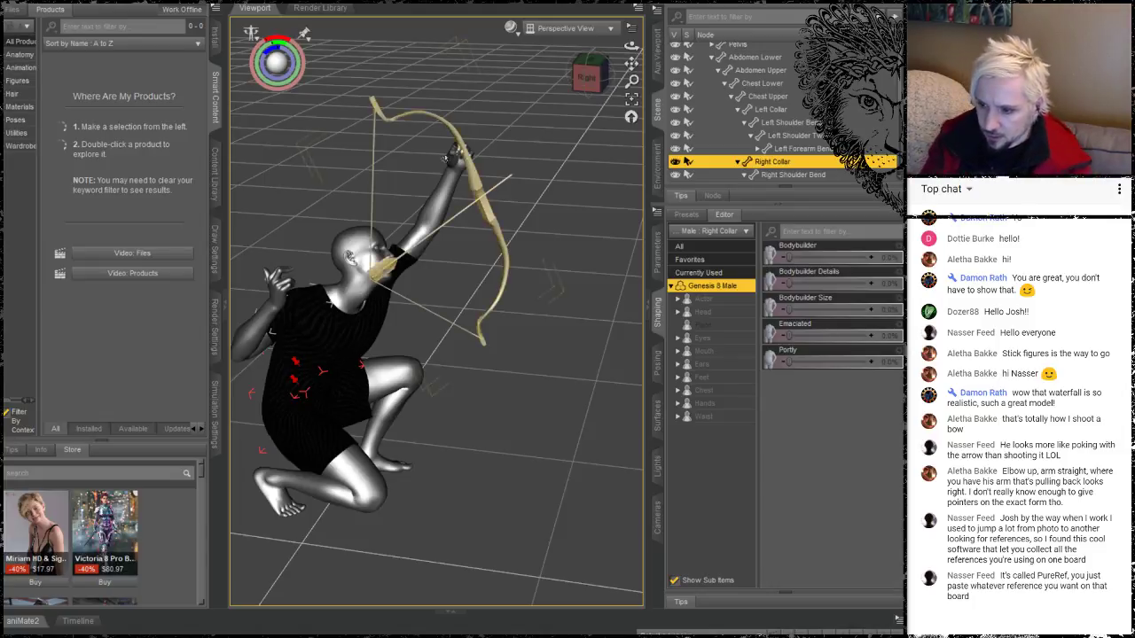
# Pull the archer's left forearm down and outward past the bow, and reposition the left collar to extend the arm forward
pyautogui.click(536, 340)
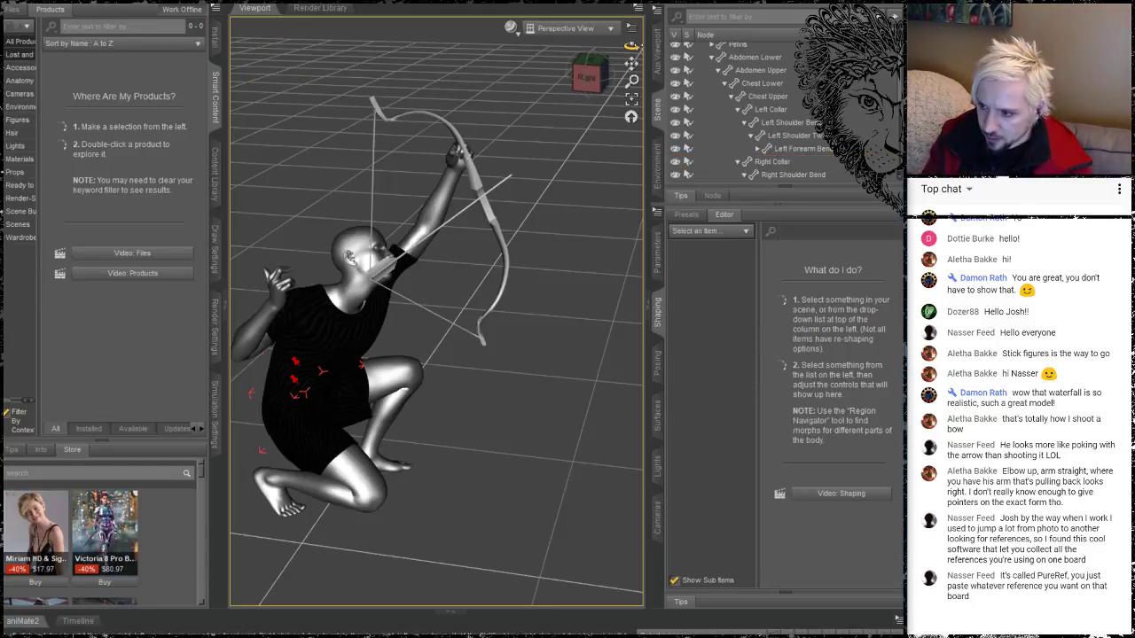
pyautogui.moveTo(632, 45); pyautogui.dragTo(733, 32)
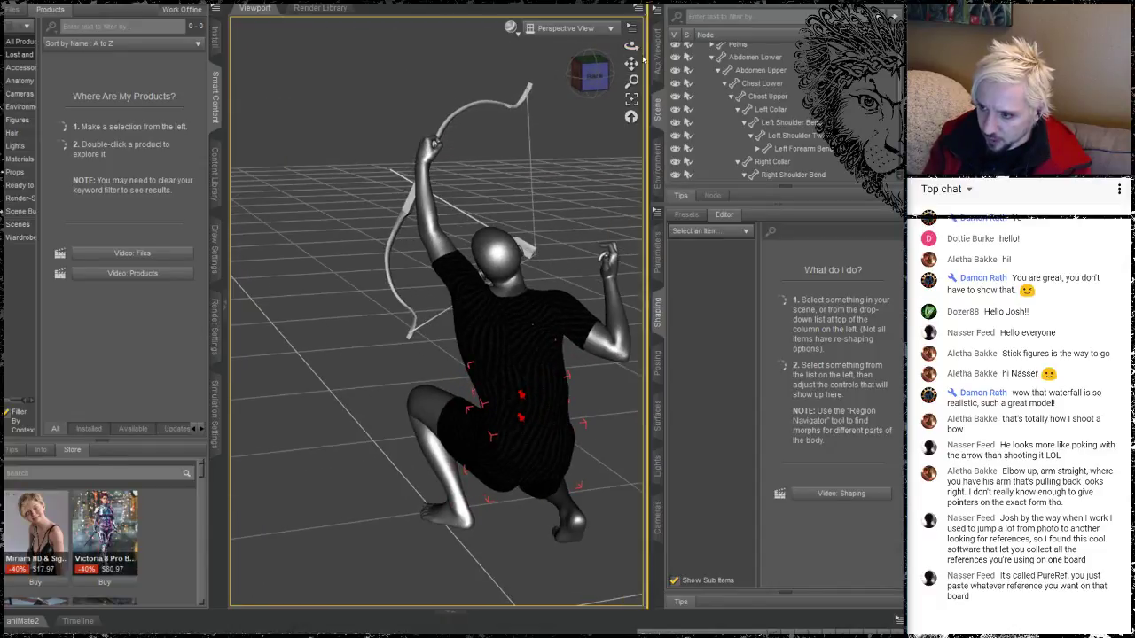
pyautogui.moveTo(631, 46); pyautogui.dragTo(607, 49)
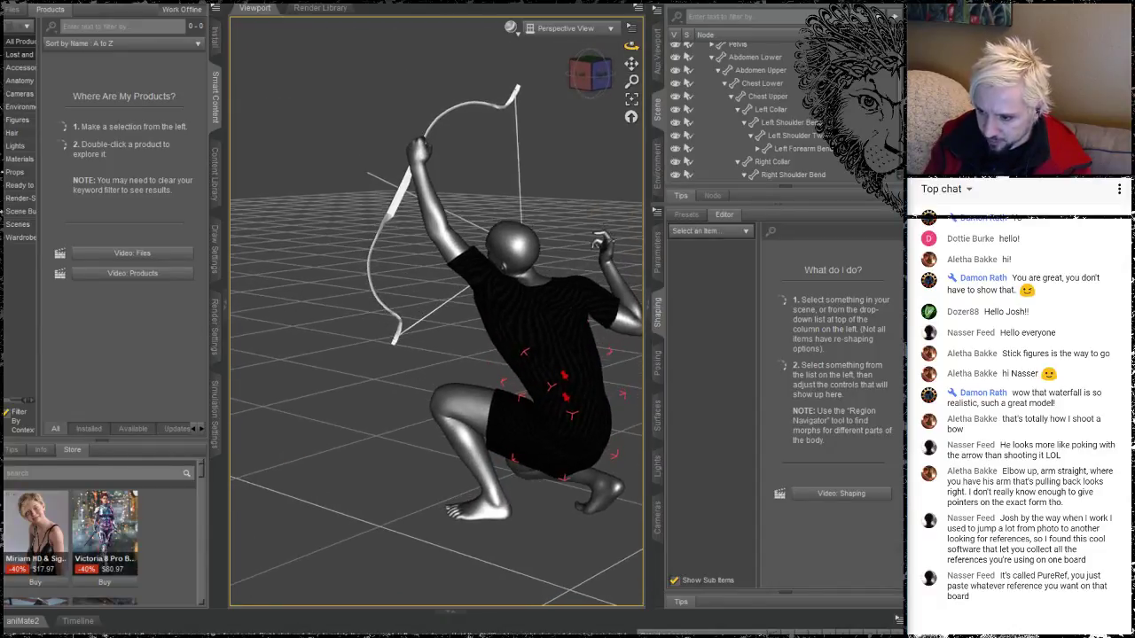
pyautogui.click(393, 191)
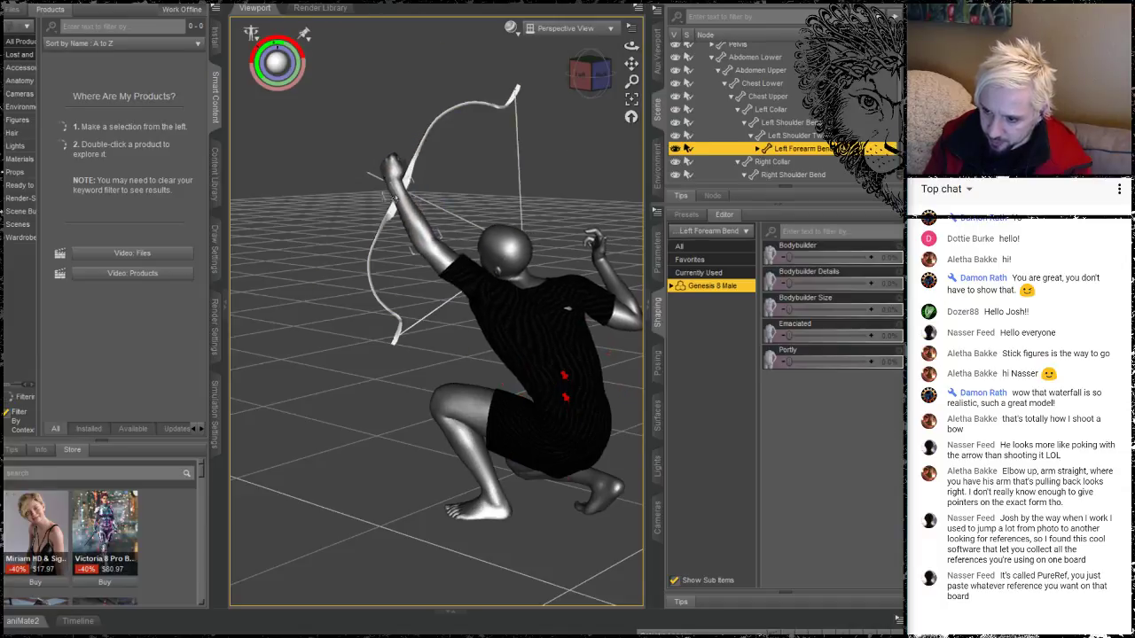
pyautogui.moveTo(393, 194); pyautogui.dragTo(358, 234)
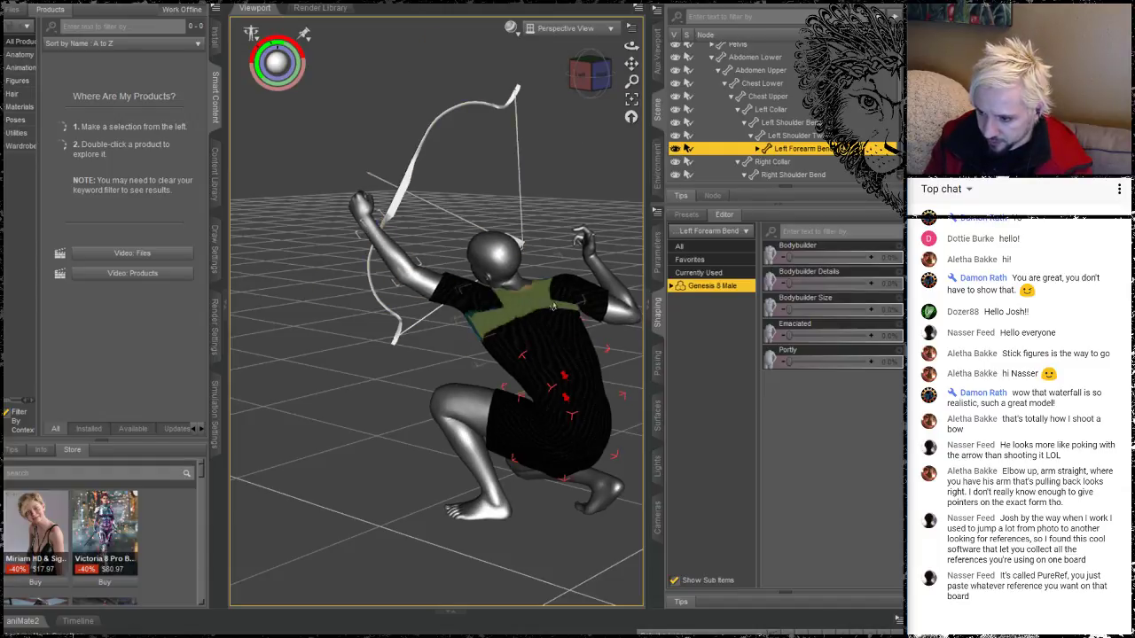
pyautogui.moveTo(539, 297); pyautogui.dragTo(559, 290)
pyautogui.moveTo(394, 195); pyautogui.dragTo(364, 233)
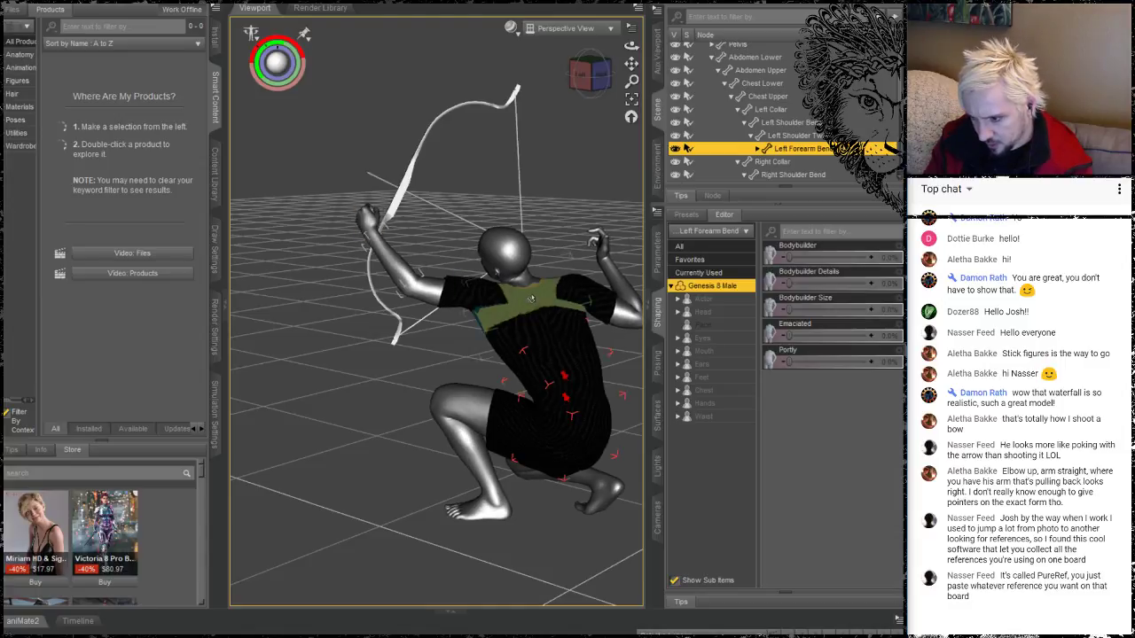
pyautogui.moveTo(392, 262); pyautogui.dragTo(356, 249)
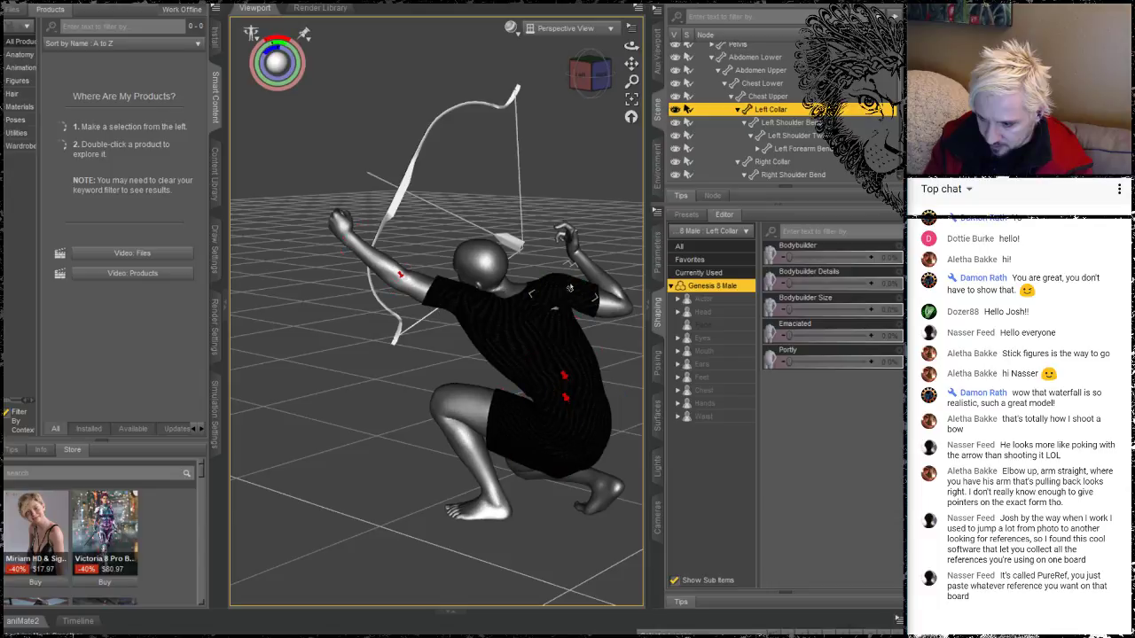
# Adjust the archer's right collar slightly, then raise and turn the head toward the bow side
pyautogui.click(524, 279)
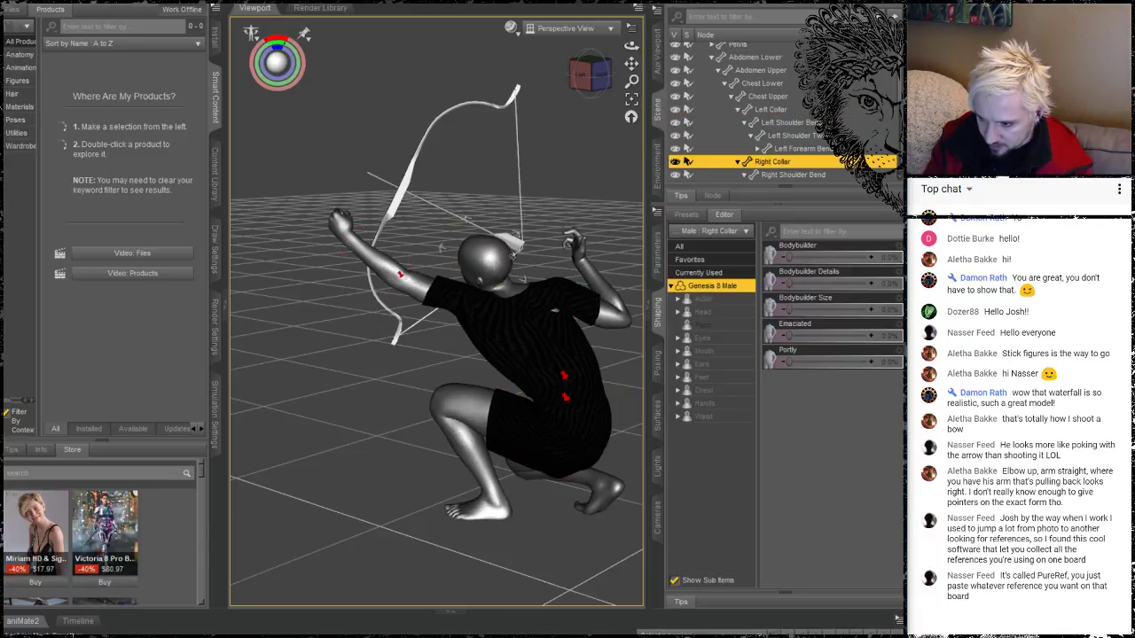
pyautogui.click(506, 249)
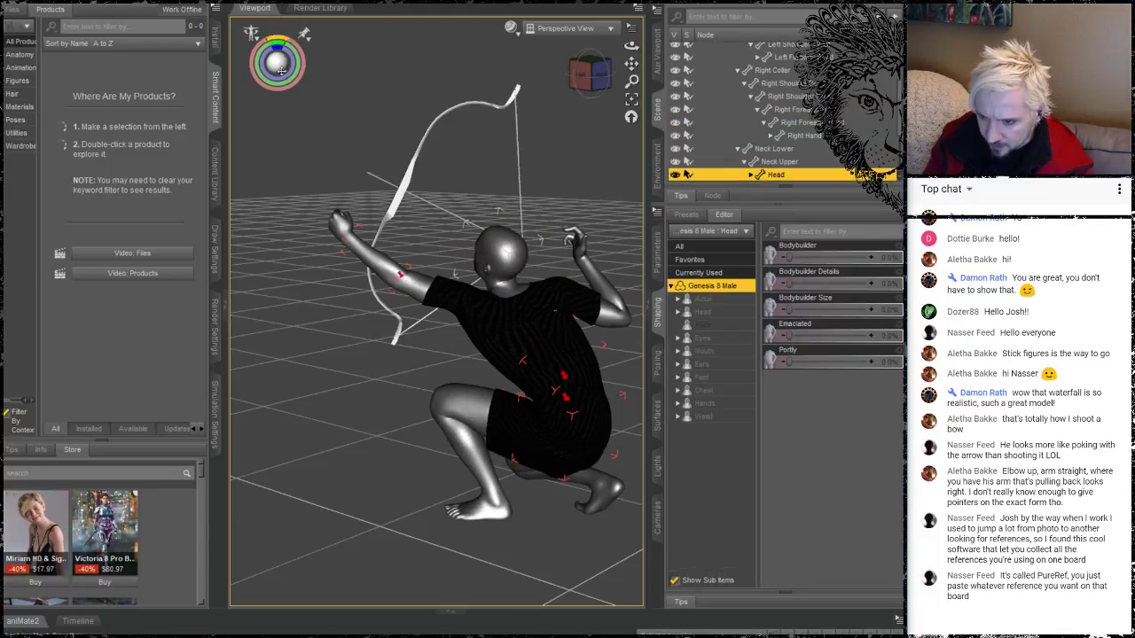
pyautogui.moveTo(275, 66)
pyautogui.mouseDown()
pyautogui.moveTo(285, 44)
pyautogui.moveTo(276, 64)
pyautogui.moveTo(288, 74)
pyautogui.mouseUp()
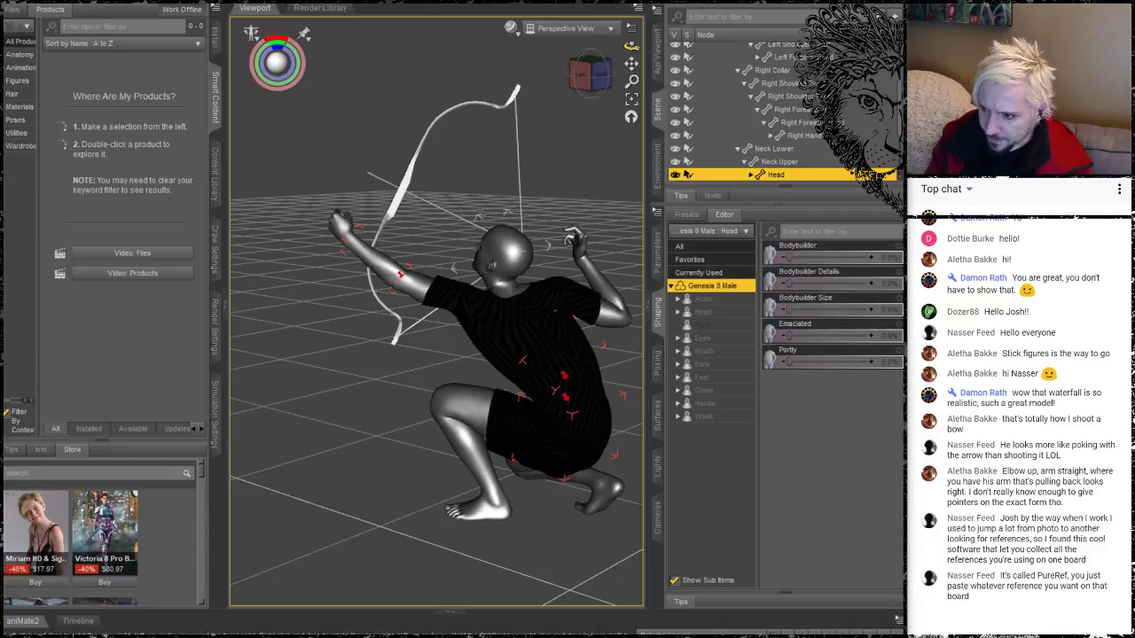
# Check the pose from several sides, refine the rotation of the archer's head, and clear the selection
pyautogui.moveTo(631, 46); pyautogui.dragTo(647, 55)
pyautogui.moveTo(587, 78); pyautogui.dragTo(578, 78)
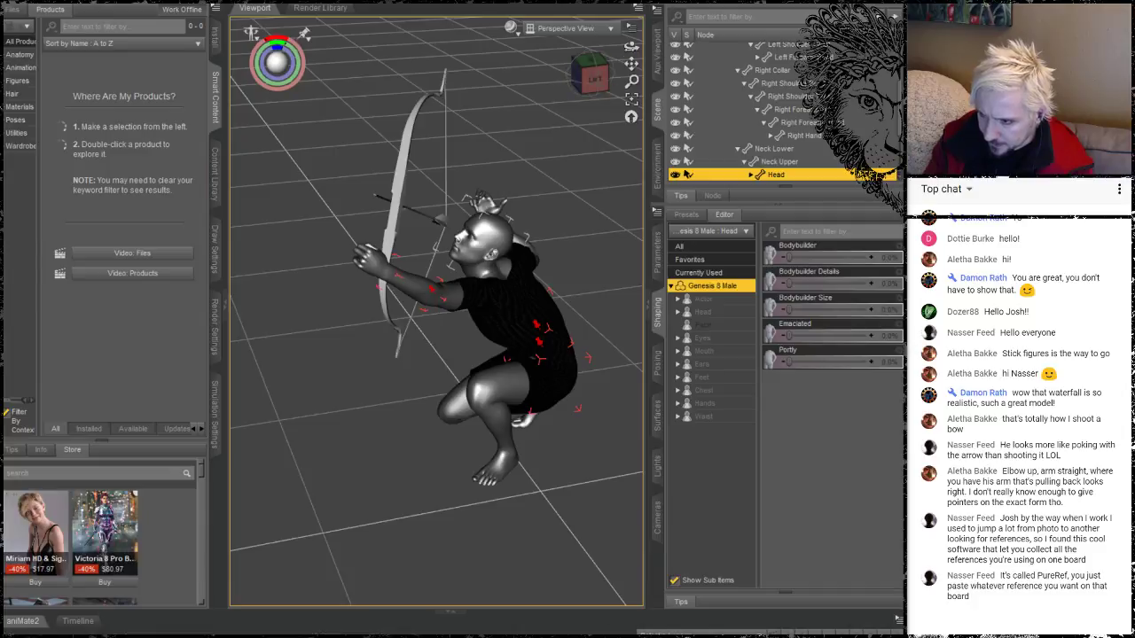
pyautogui.moveTo(631, 45); pyautogui.dragTo(697, 59)
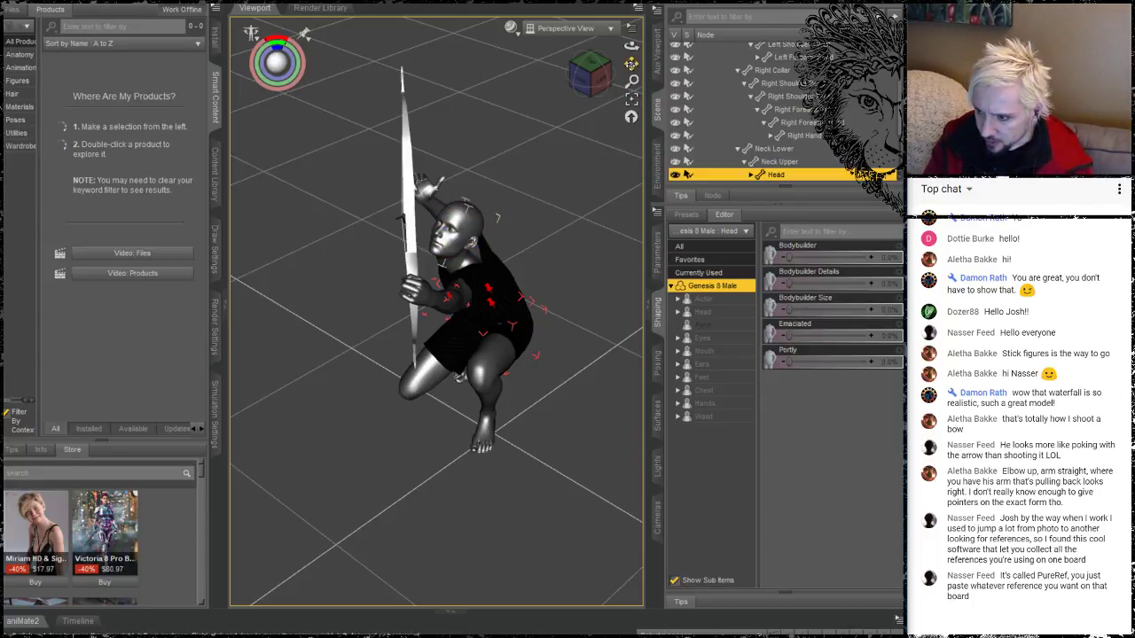
pyautogui.moveTo(631, 44)
pyautogui.mouseDown()
pyautogui.moveTo(592, 47)
pyautogui.moveTo(645, 53)
pyautogui.mouseUp()
pyautogui.moveTo(545, 53); pyautogui.dragTo(485, 56)
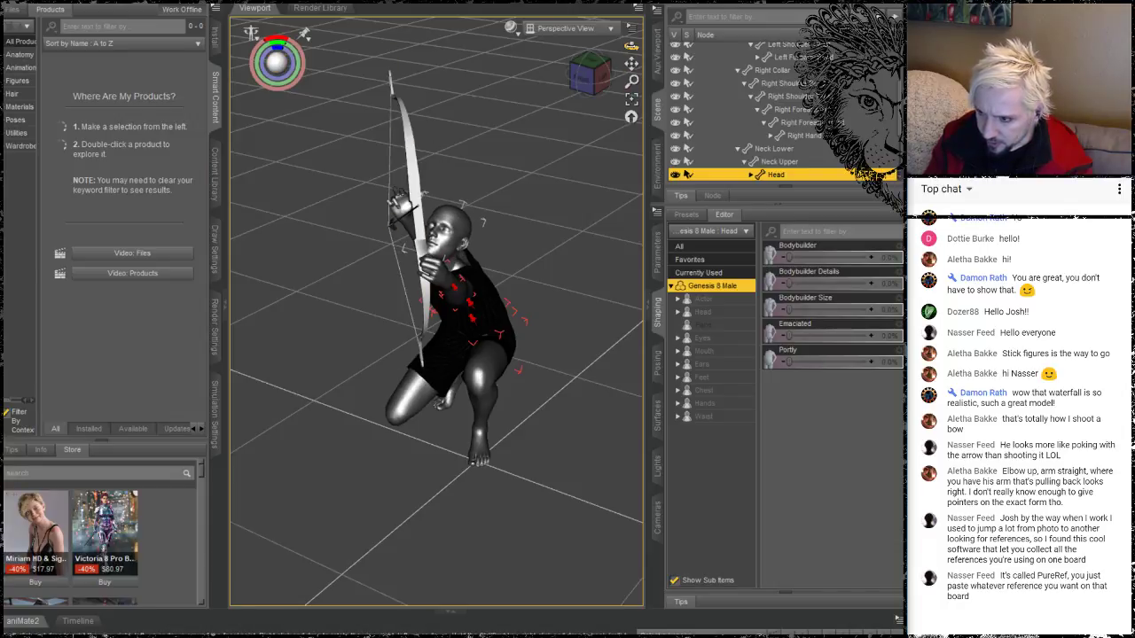
pyautogui.moveTo(631, 46)
pyautogui.mouseDown()
pyautogui.moveTo(621, 94)
pyautogui.moveTo(610, 88)
pyautogui.moveTo(631, 45)
pyautogui.mouseUp()
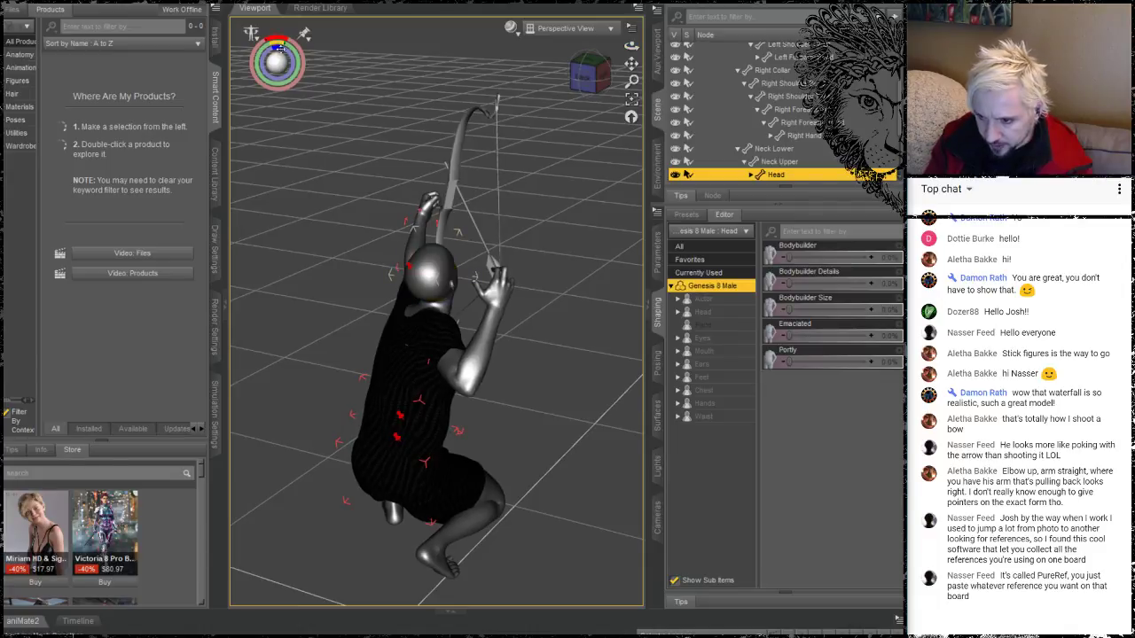
pyautogui.moveTo(278, 63); pyautogui.dragTo(280, 63)
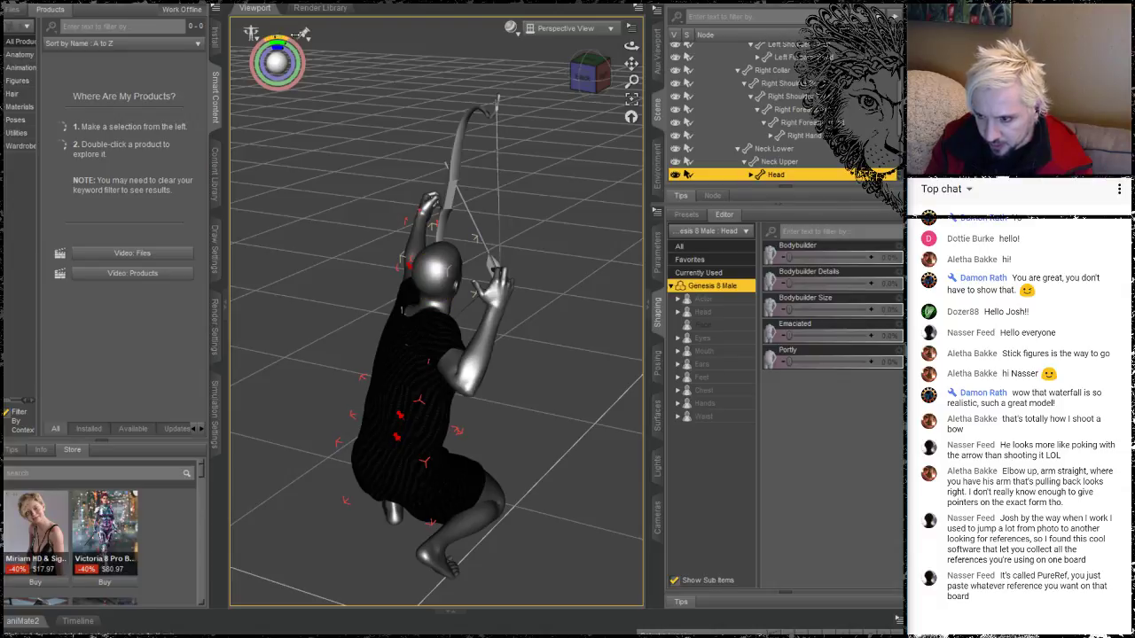
pyautogui.hotkey('ctrl', 'u')
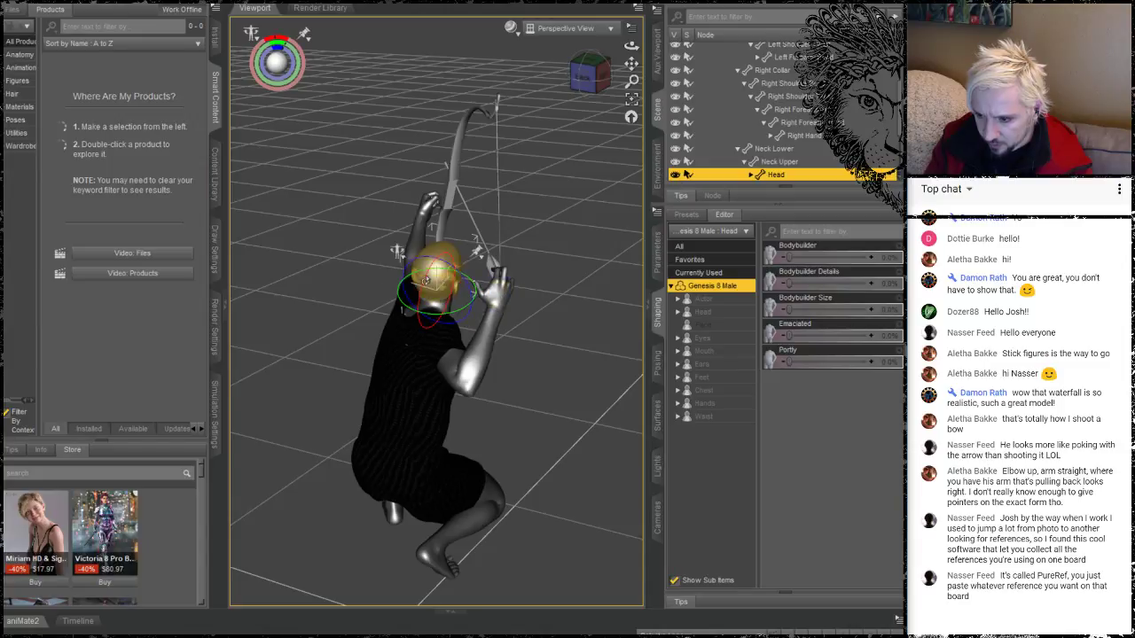
pyautogui.moveTo(439, 311); pyautogui.dragTo(410, 282)
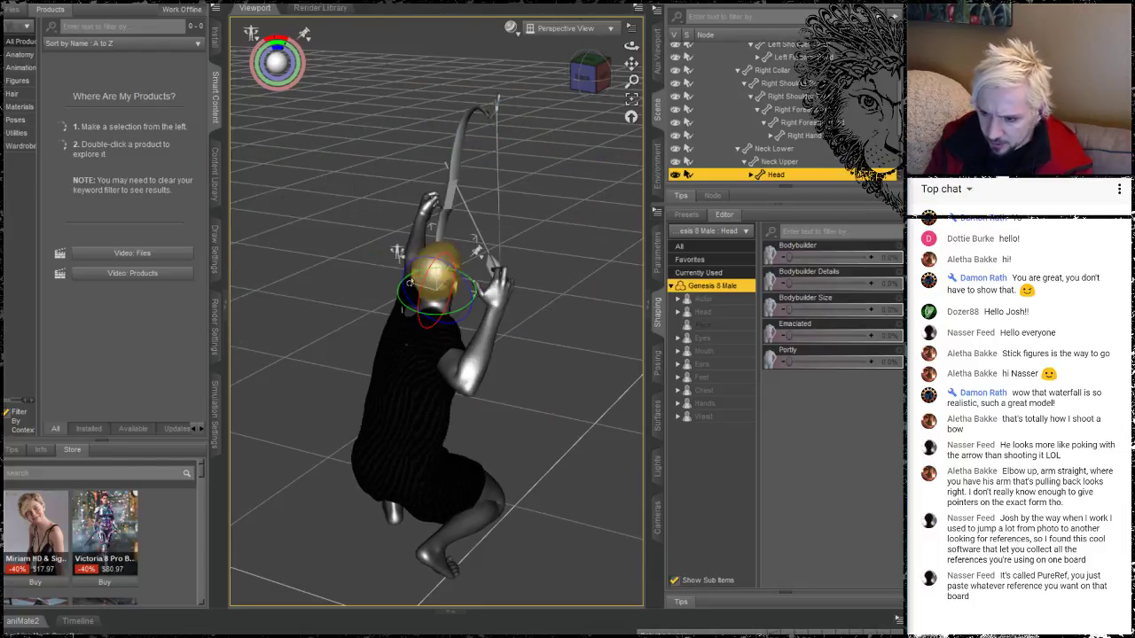
pyautogui.click(526, 119)
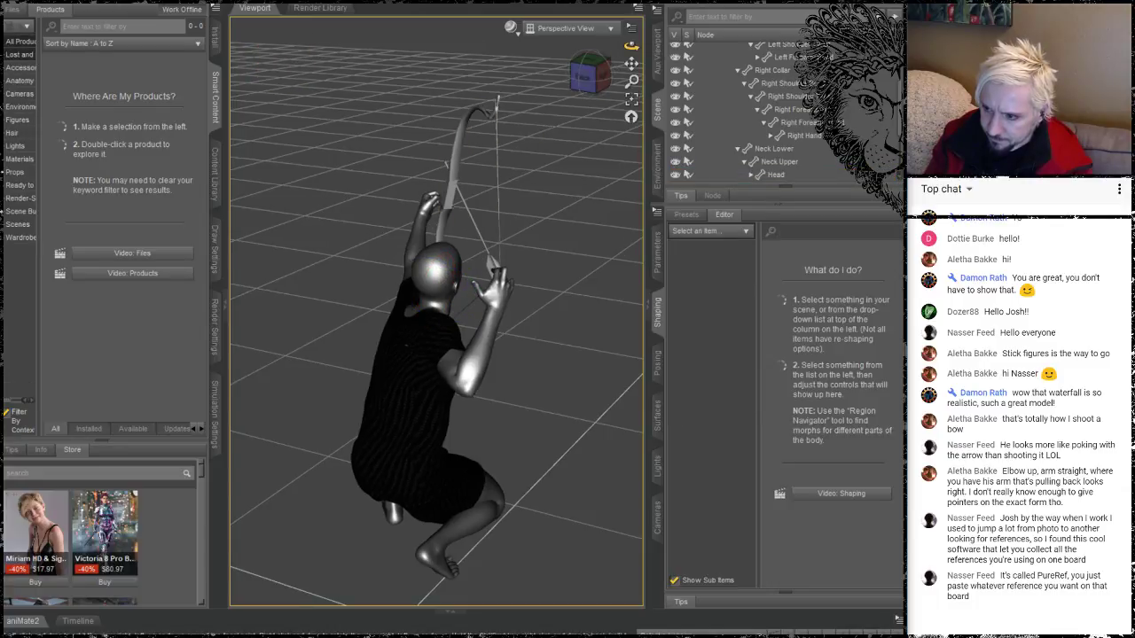
# Select the archer's upper chest, rotate it slightly, and check the pose from the figure's left side
pyautogui.moveTo(631, 46); pyautogui.dragTo(594, 53)
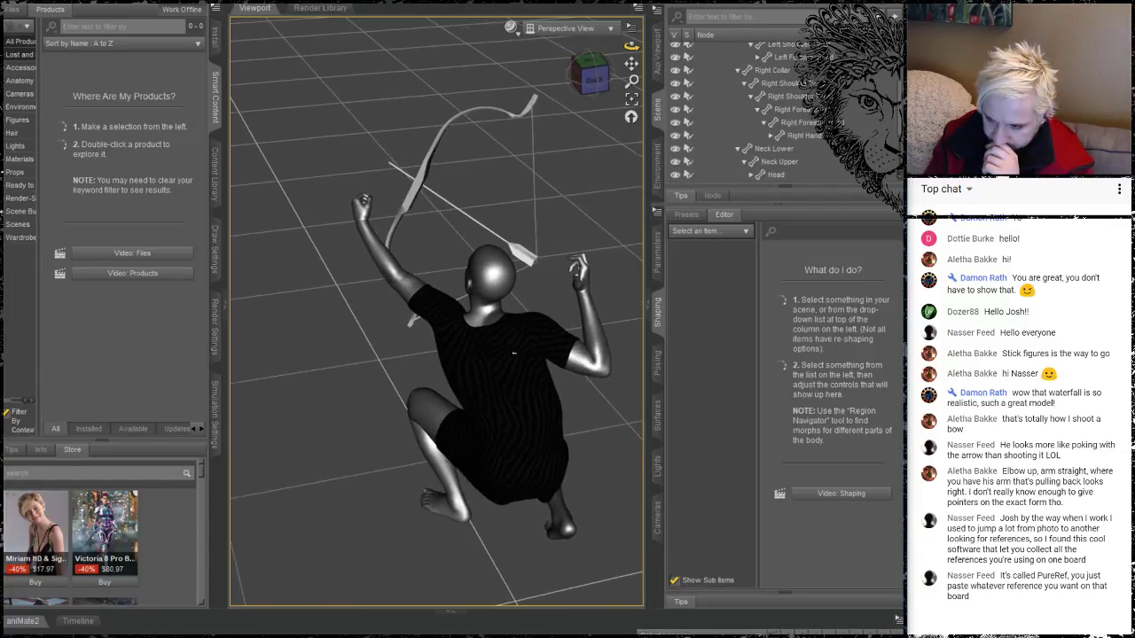
pyautogui.moveTo(513, 353); pyautogui.dragTo(536, 345)
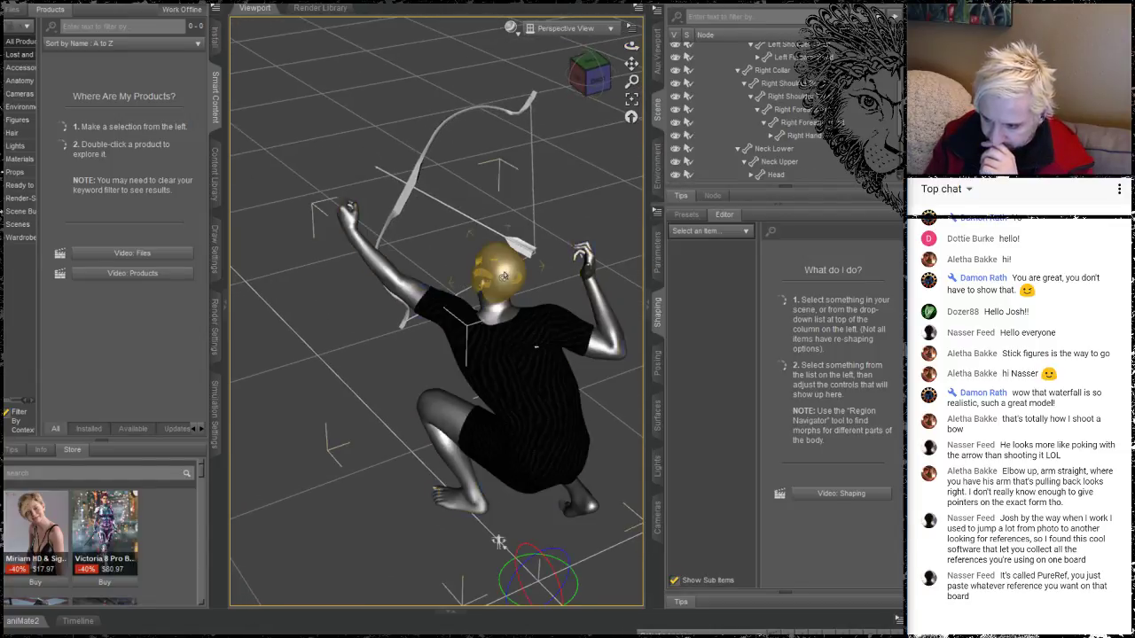
pyautogui.click(489, 259)
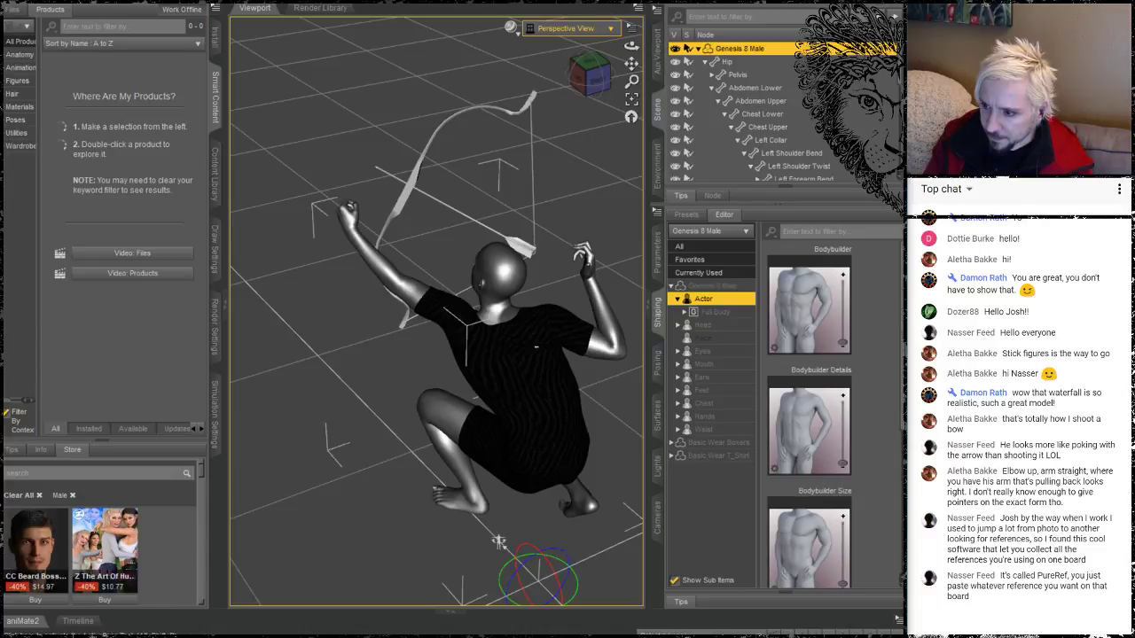
pyautogui.click(550, 345)
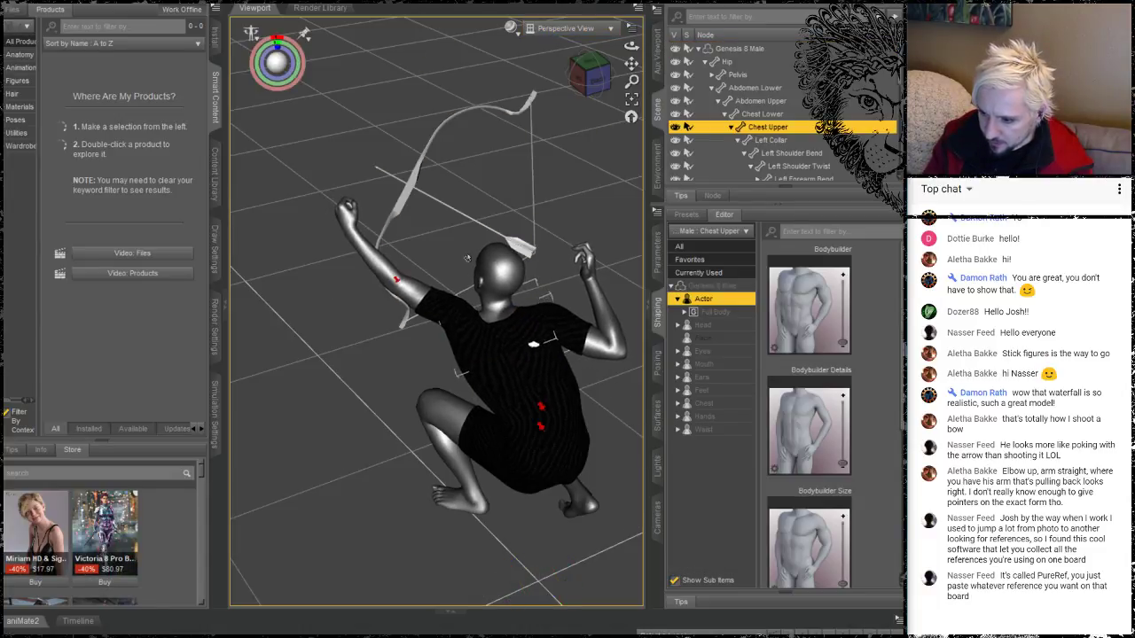
pyautogui.moveTo(467, 258); pyautogui.dragTo(580, 292)
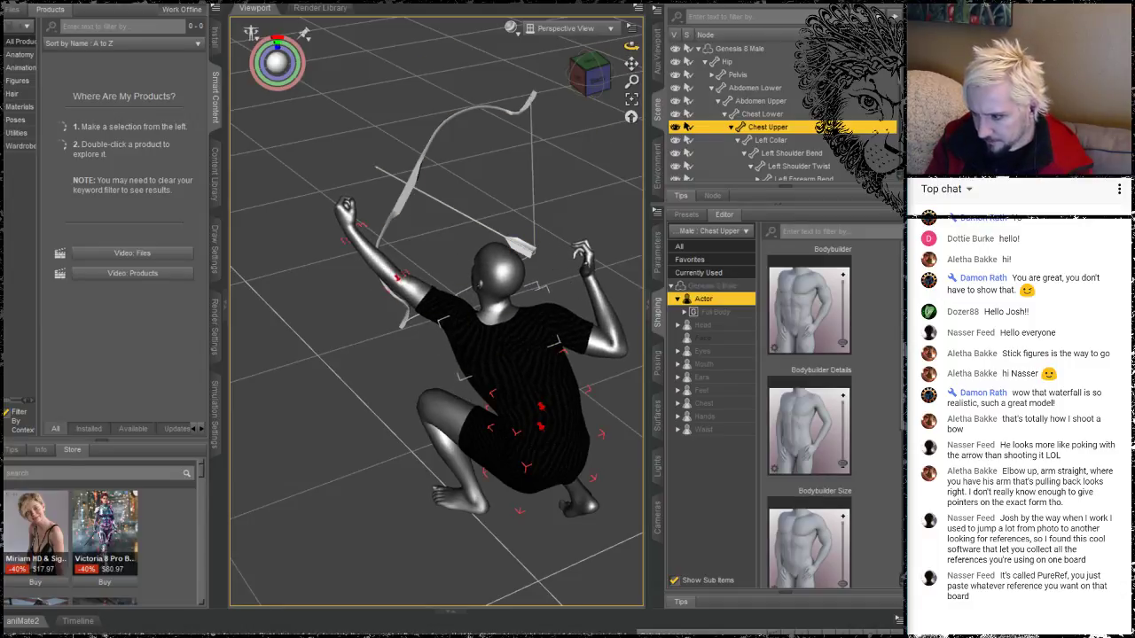
pyautogui.moveTo(632, 46); pyautogui.dragTo(728, 30)
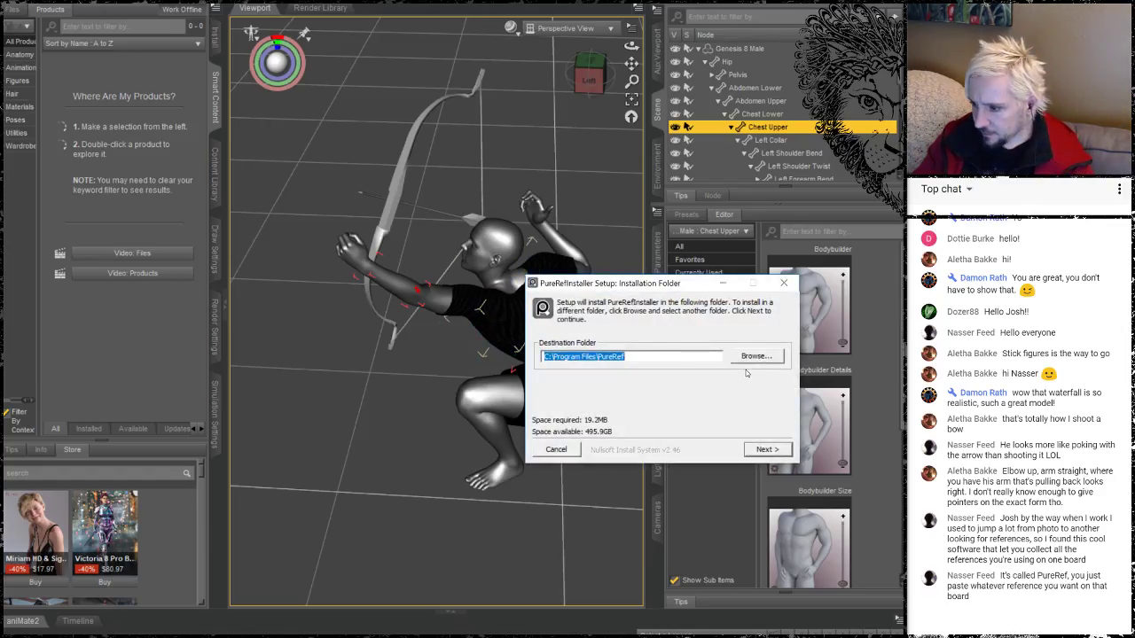
# Install PureRef to C:\Program Files\PureRef with only Start Menu shortcuts, and close the installer
pyautogui.click(758, 451)
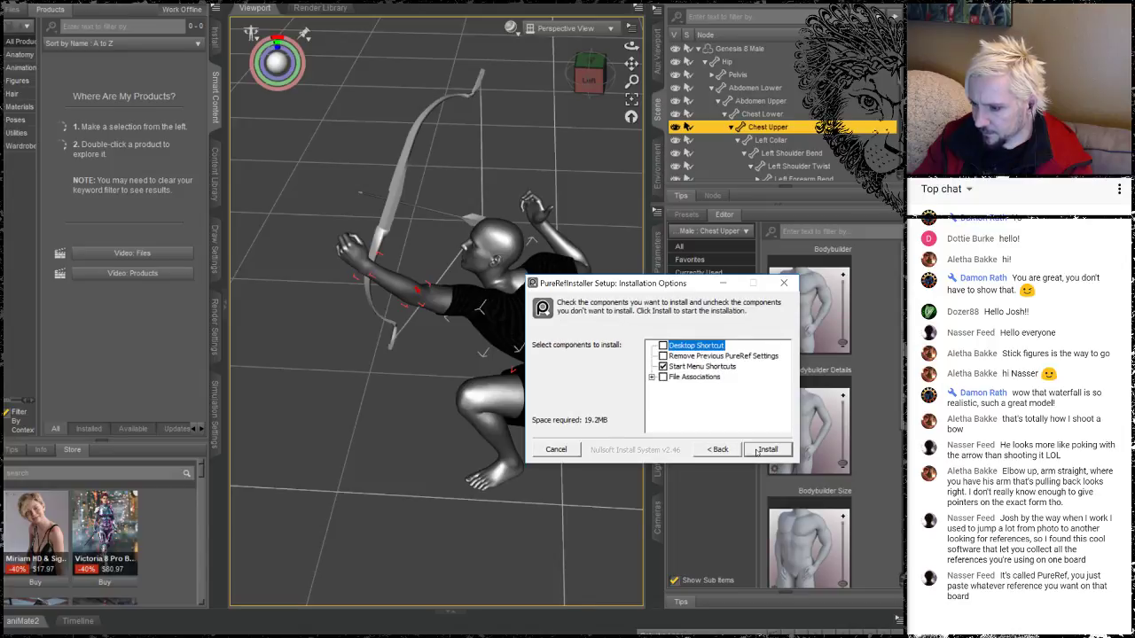
pyautogui.click(759, 450)
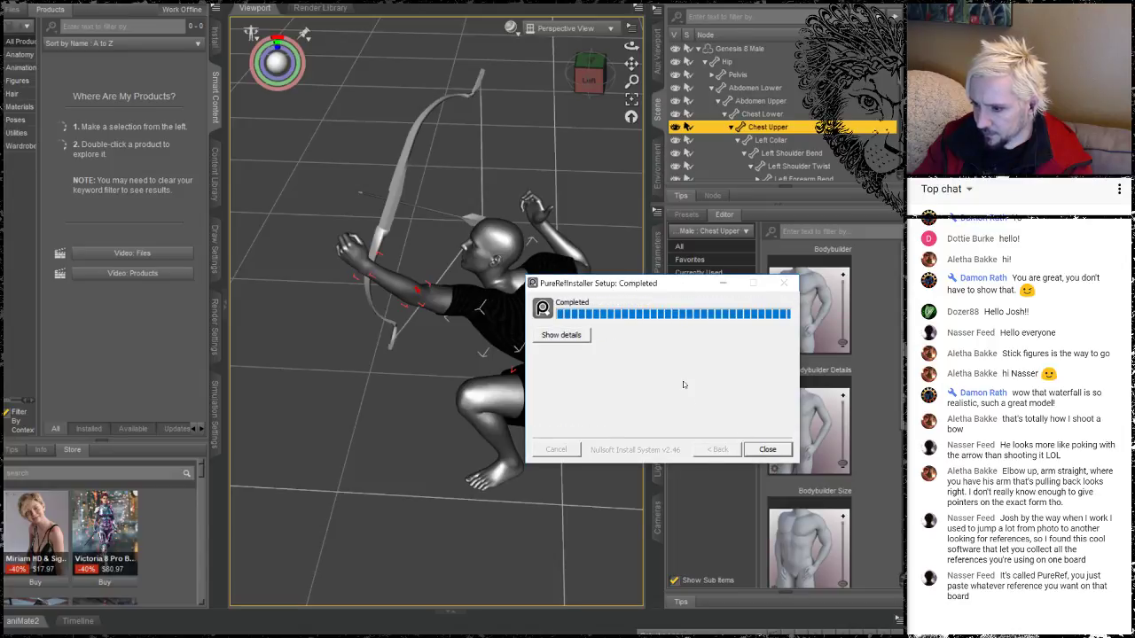
pyautogui.click(768, 449)
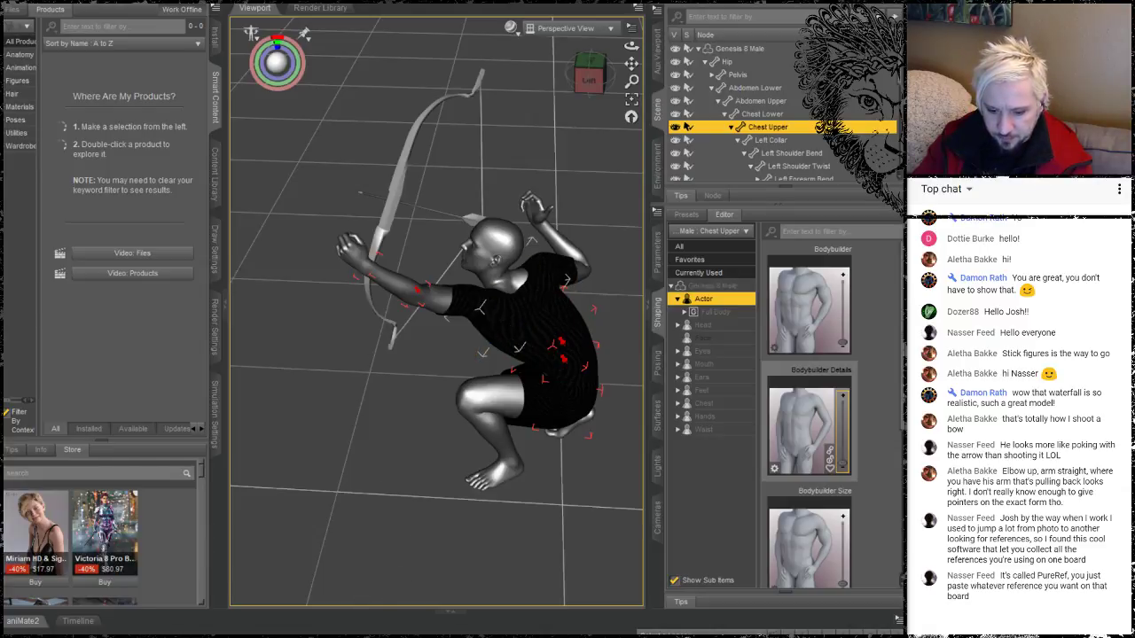
# Launch PureRef and complete its first-time setup to reach an empty reference board
pyautogui.click(4, 636)
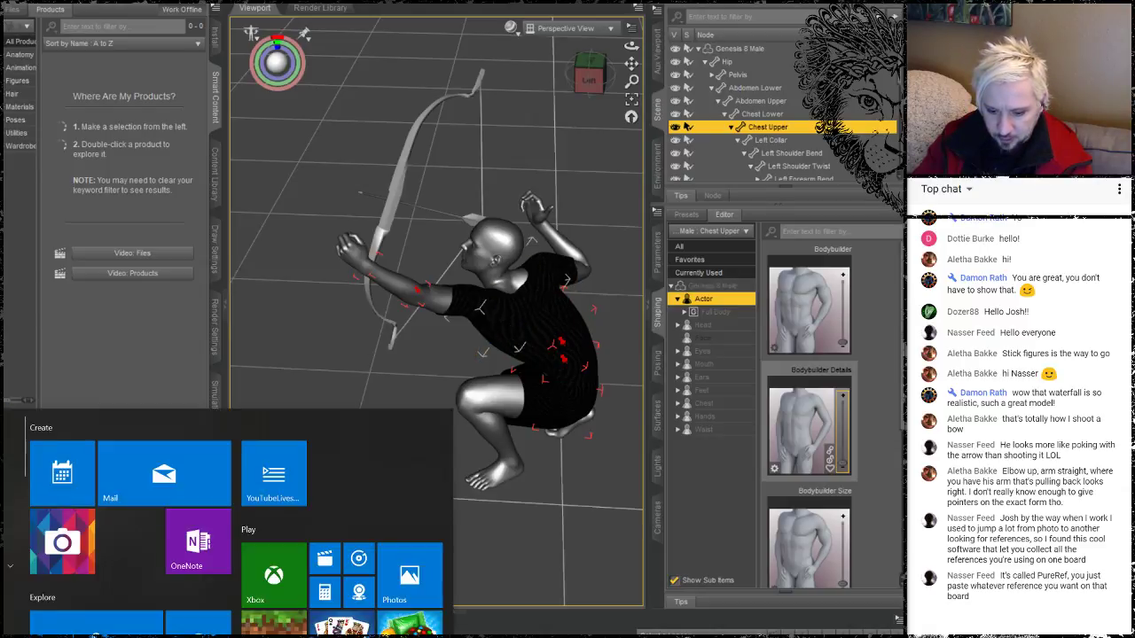
pyautogui.click(42, 628)
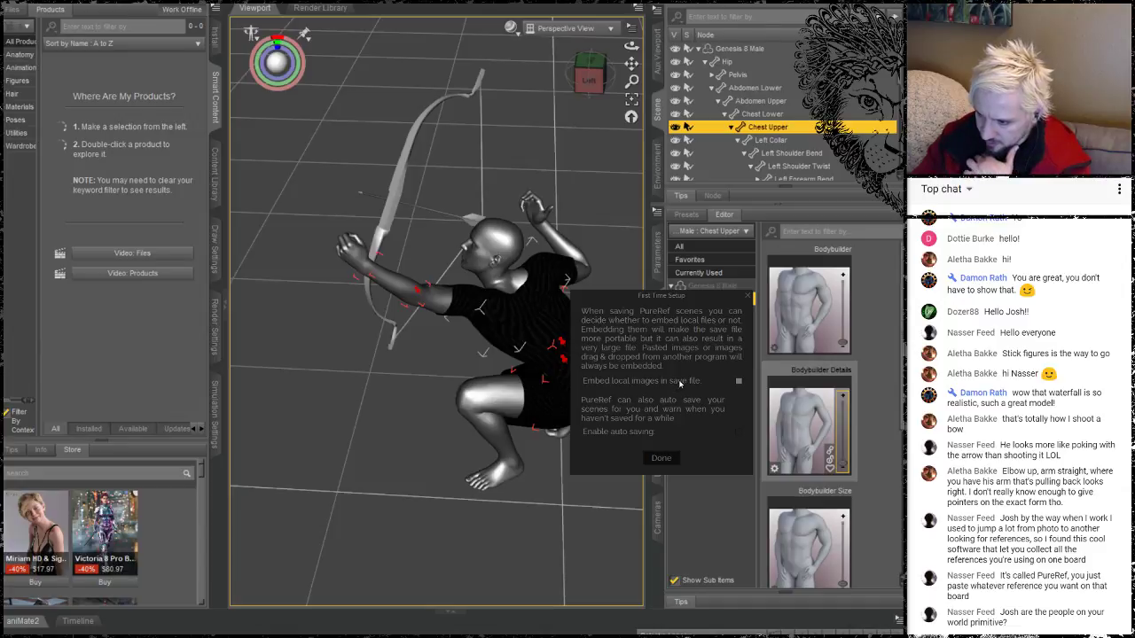
pyautogui.click(661, 458)
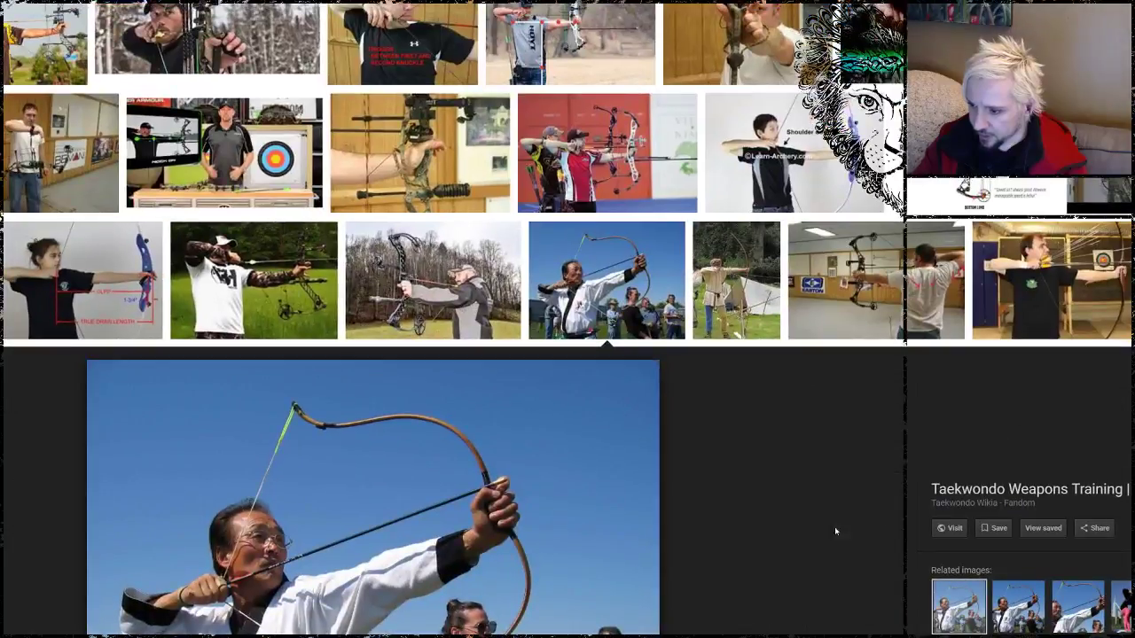
# Bring up the browser's archery image results, narrow the window, and move it beside the archer and the empty PureRef board
pyautogui.scroll(-1, 630, 368)
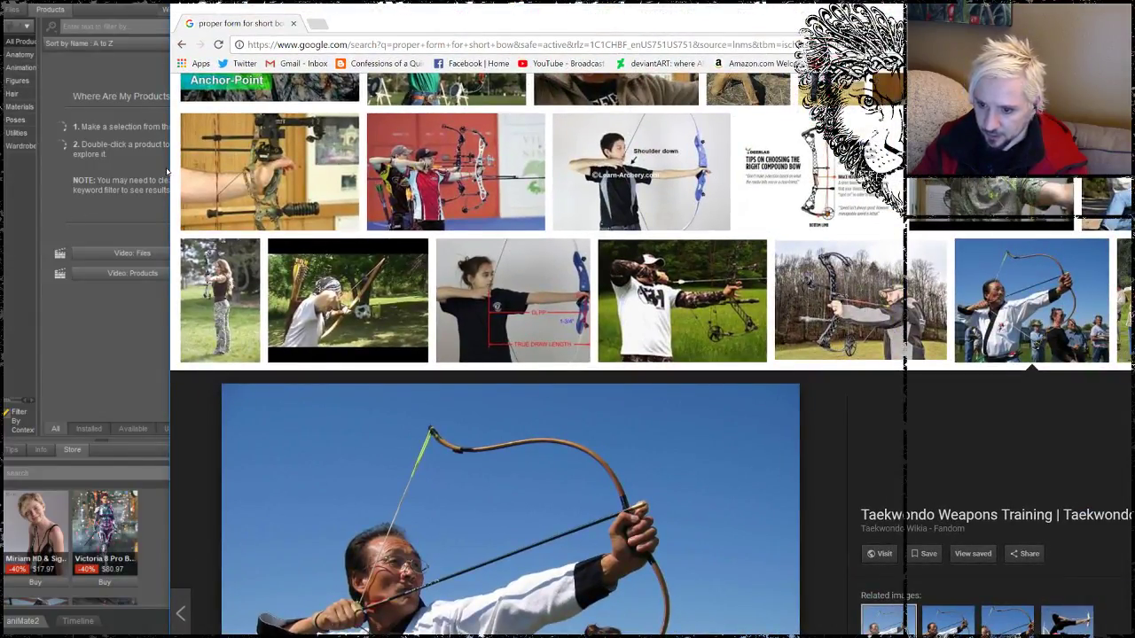
pyautogui.moveTo(169, 172); pyautogui.dragTo(566, 153)
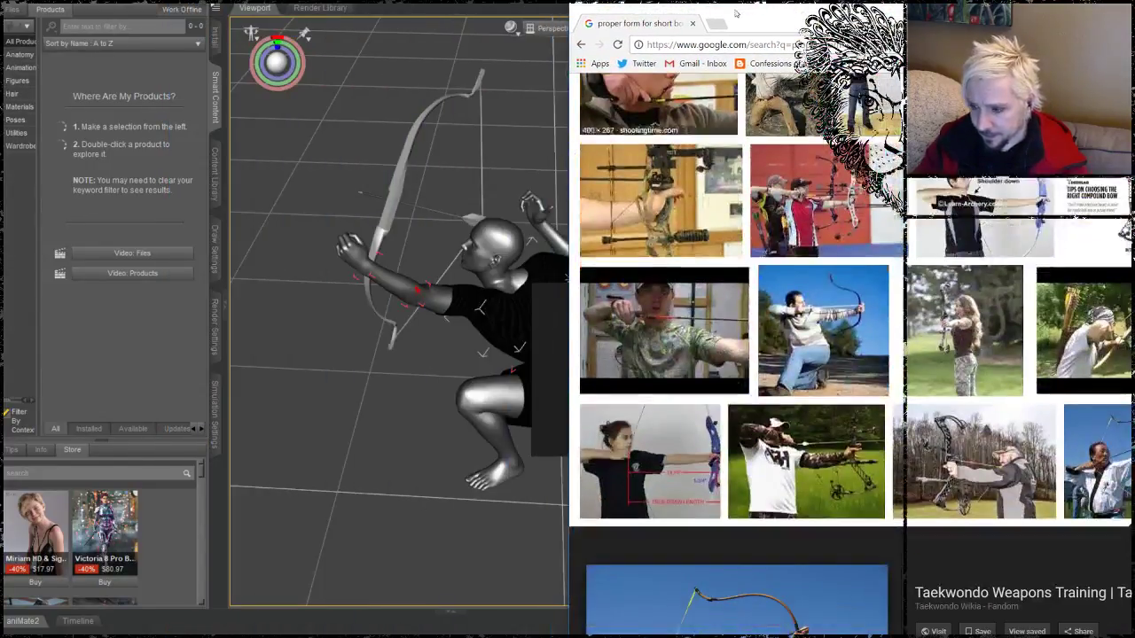
pyautogui.moveTo(782, 17); pyautogui.dragTo(1002, 0)
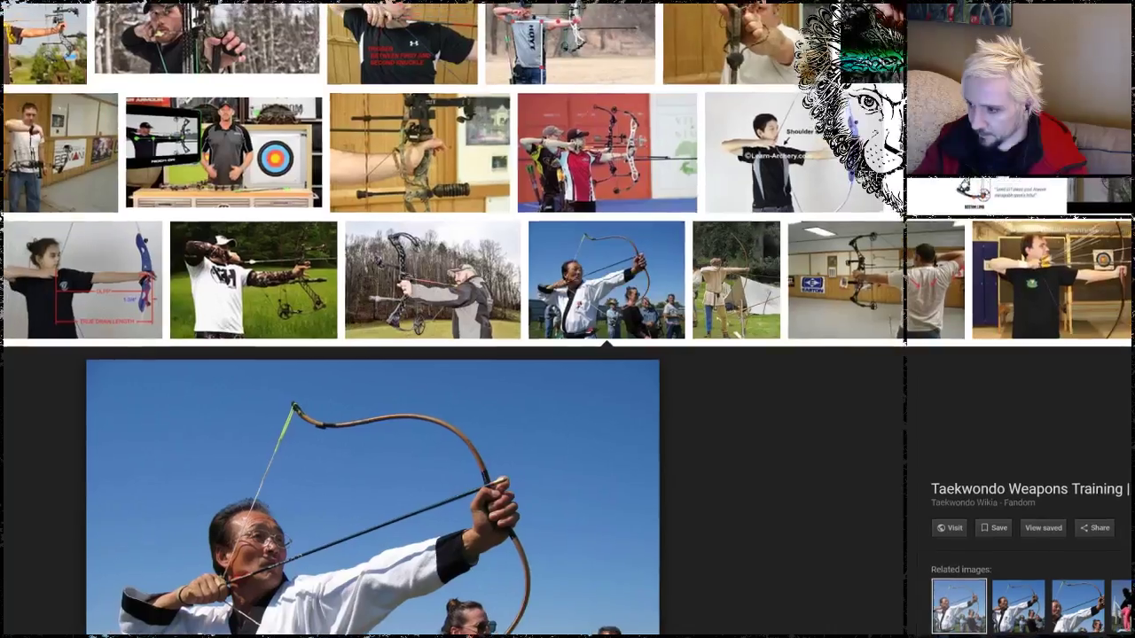
pyautogui.press('super+Right')
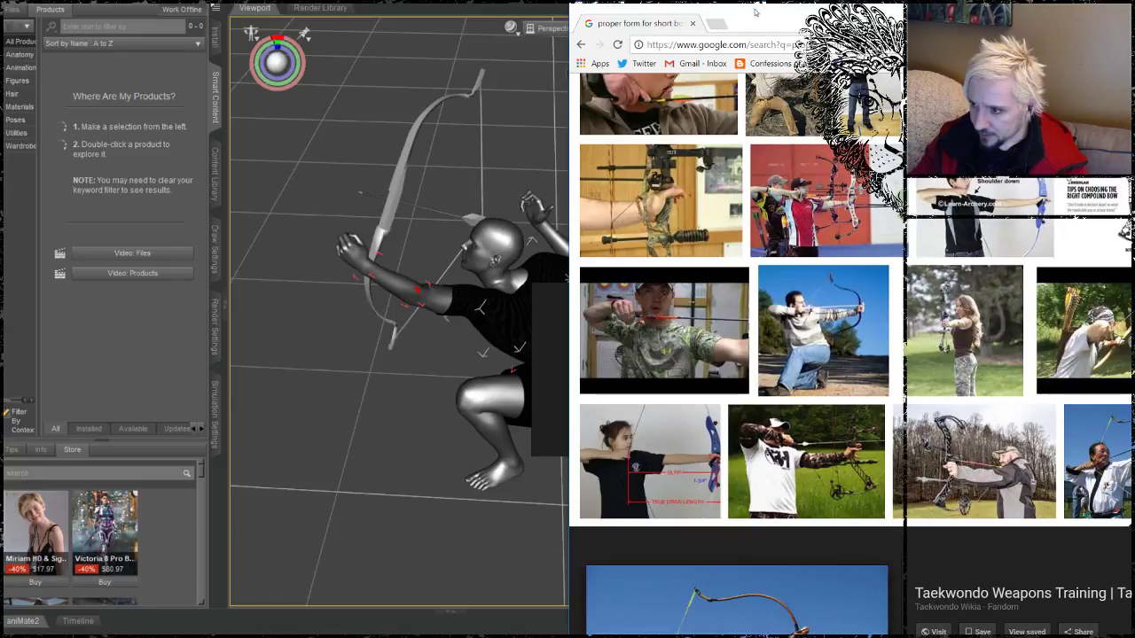
pyautogui.press('super+Right')
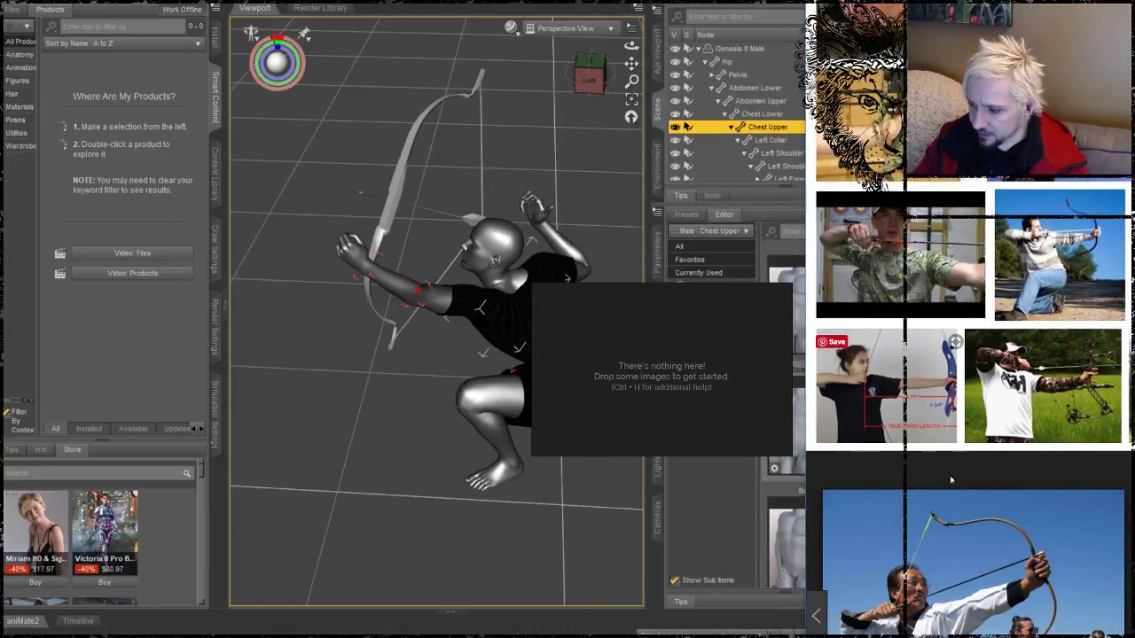
# Add the large picture of the archer in the white robe to the PureRef board and enlarge the board around it
pyautogui.moveTo(926, 581); pyautogui.dragTo(618, 370)
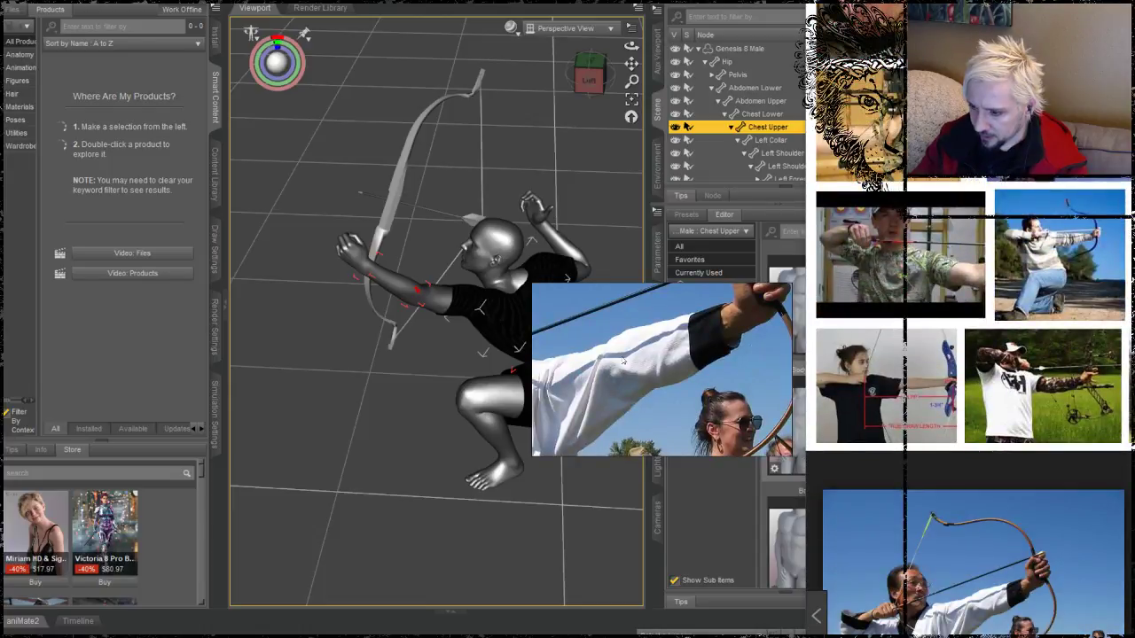
pyautogui.moveTo(532, 301); pyautogui.dragTo(53, 296)
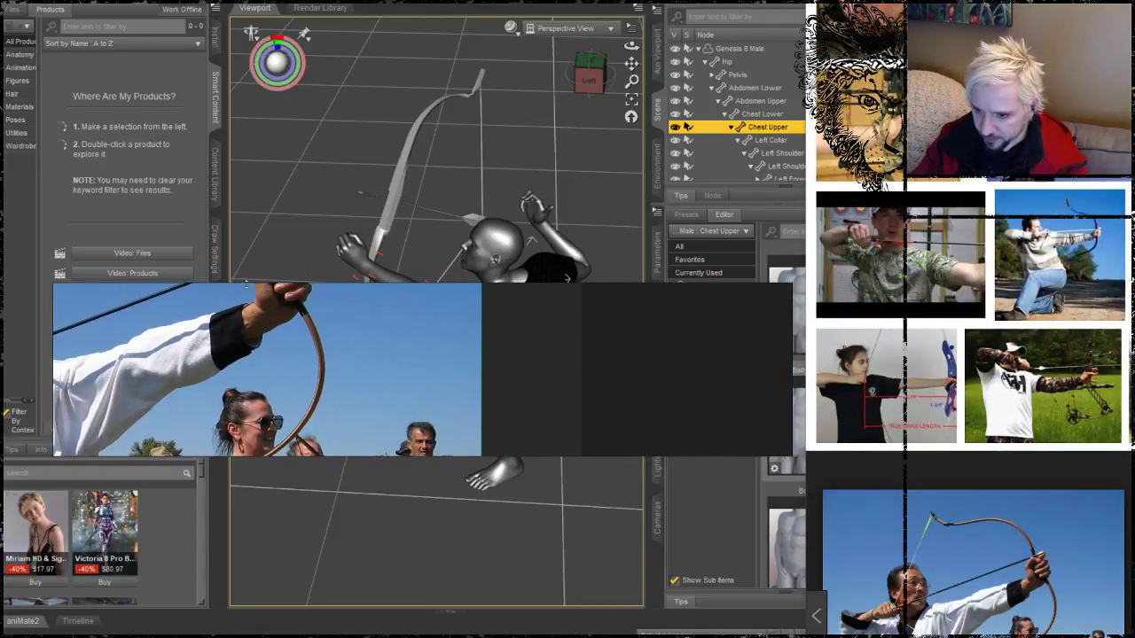
pyautogui.moveTo(246, 284); pyautogui.dragTo(246, 1)
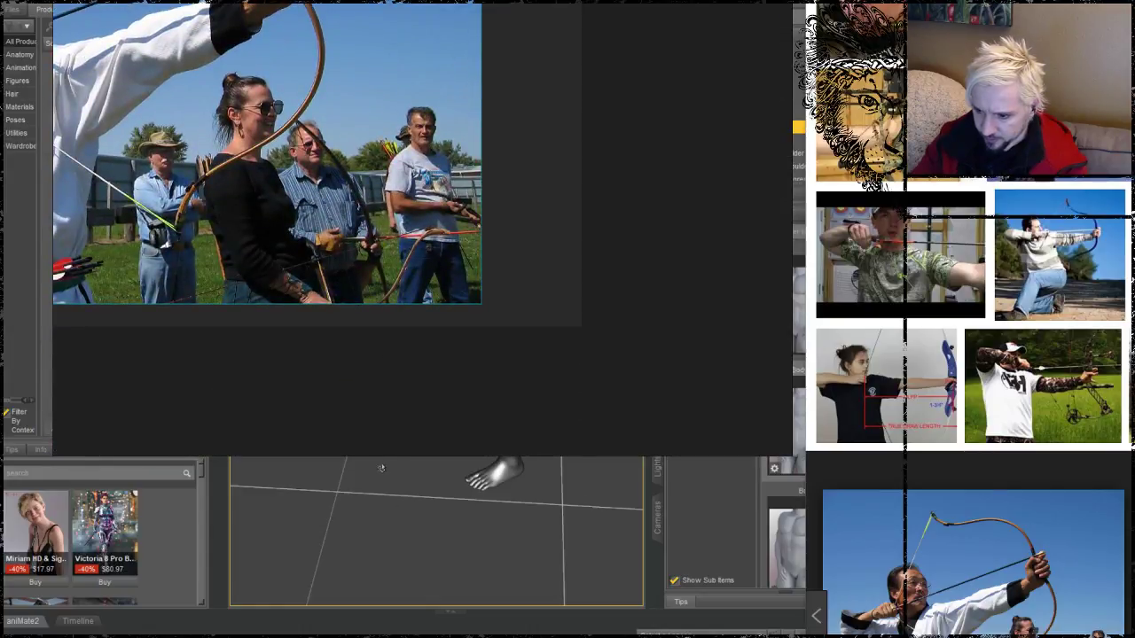
pyautogui.moveTo(384, 456); pyautogui.dragTo(384, 635)
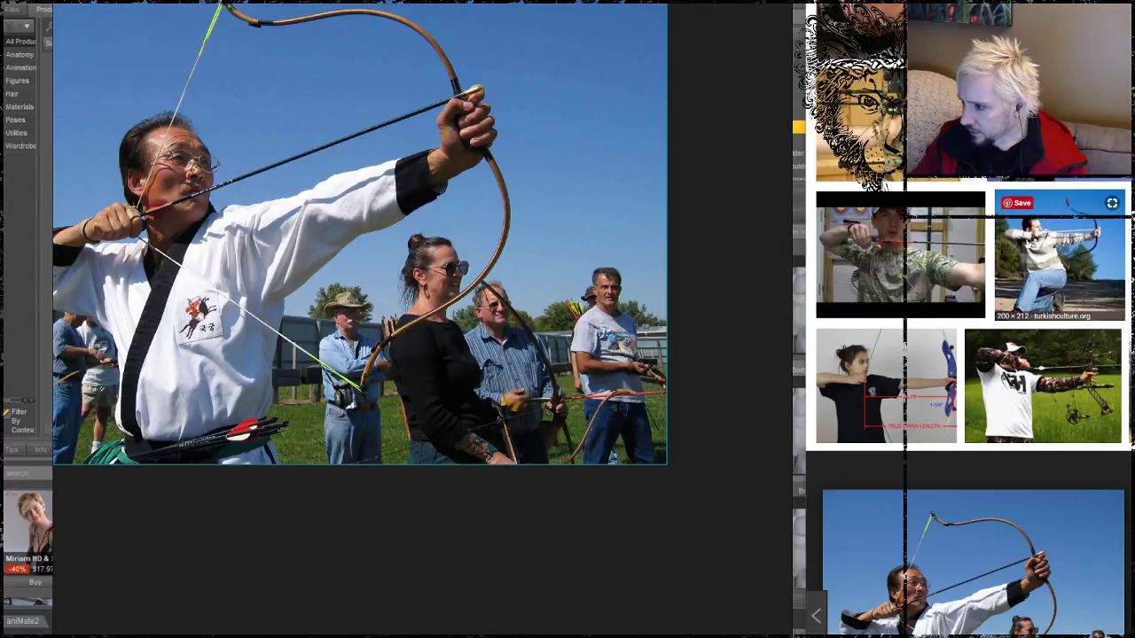
# Add the kneeling archer picture to the reference board and rearrange the small pictures and the large one inside the resized board
pyautogui.click(1050, 230)
pyautogui.moveTo(947, 443); pyautogui.dragTo(591, 86)
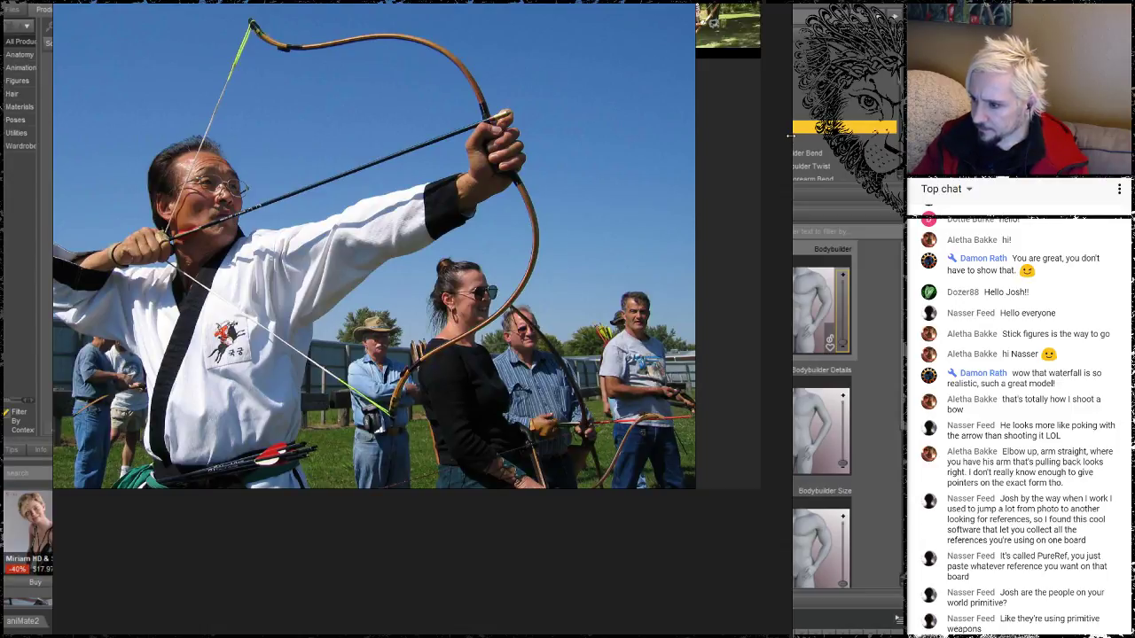
pyautogui.moveTo(790, 136); pyautogui.dragTo(1133, 140)
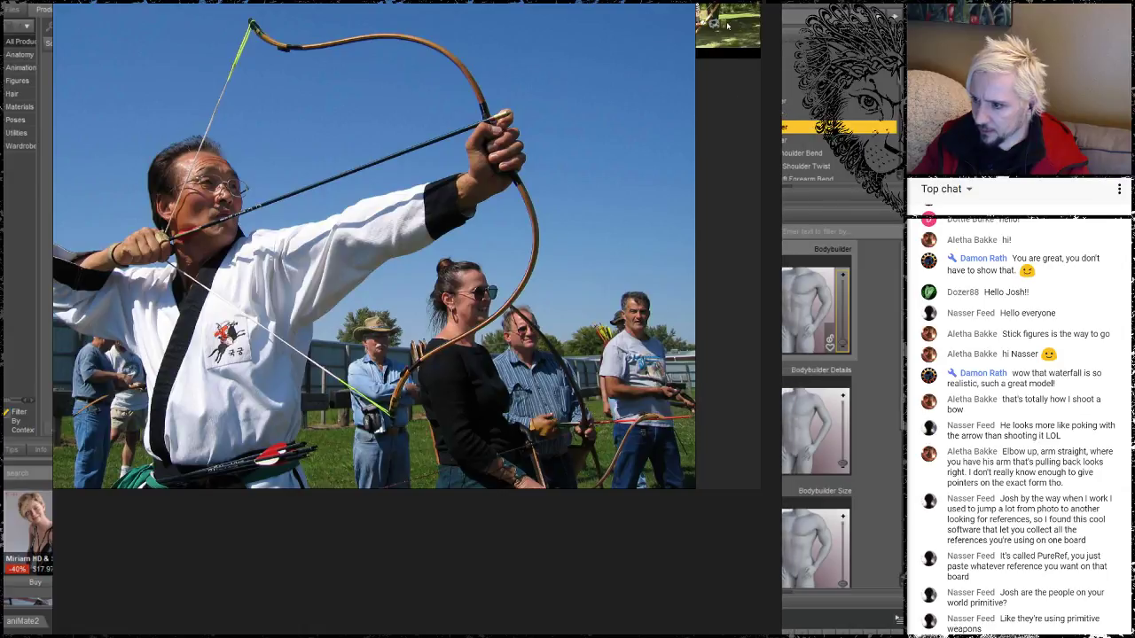
pyautogui.moveTo(727, 26)
pyautogui.mouseDown()
pyautogui.moveTo(733, 47)
pyautogui.moveTo(738, 39)
pyautogui.mouseUp()
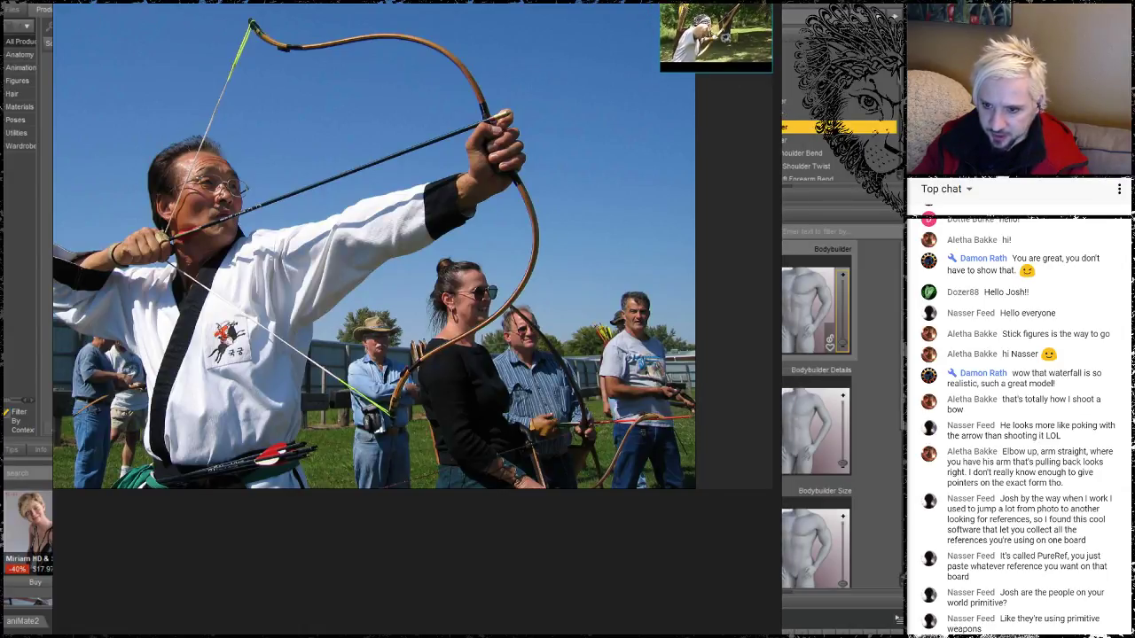
pyautogui.moveTo(173, 0); pyautogui.dragTo(173, 92)
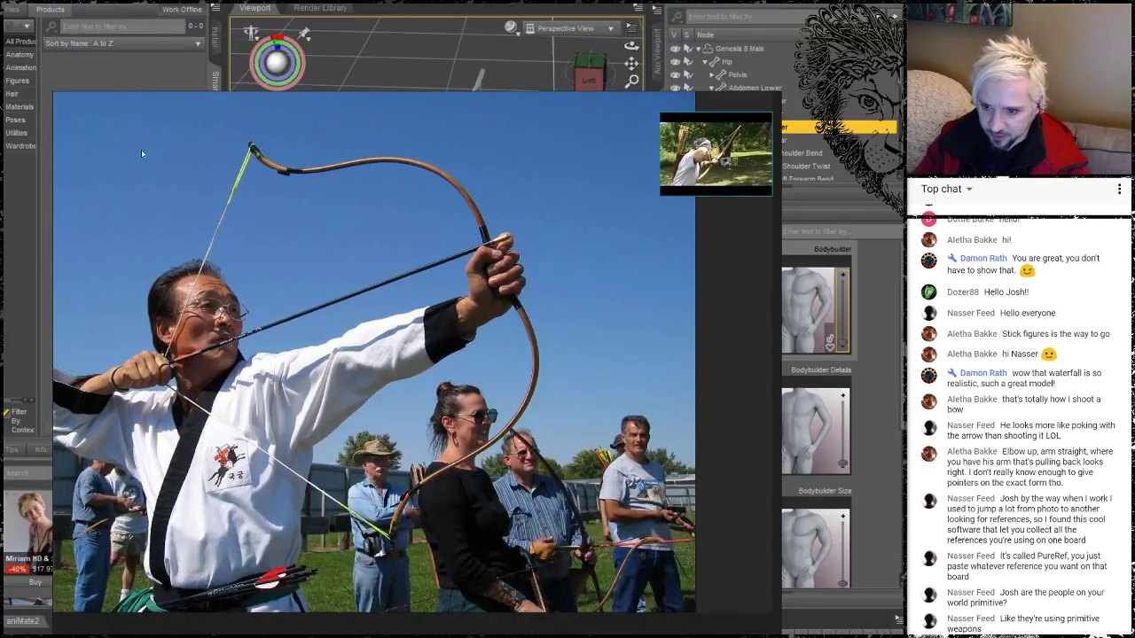
pyautogui.moveTo(150, 140); pyautogui.dragTo(225, 160)
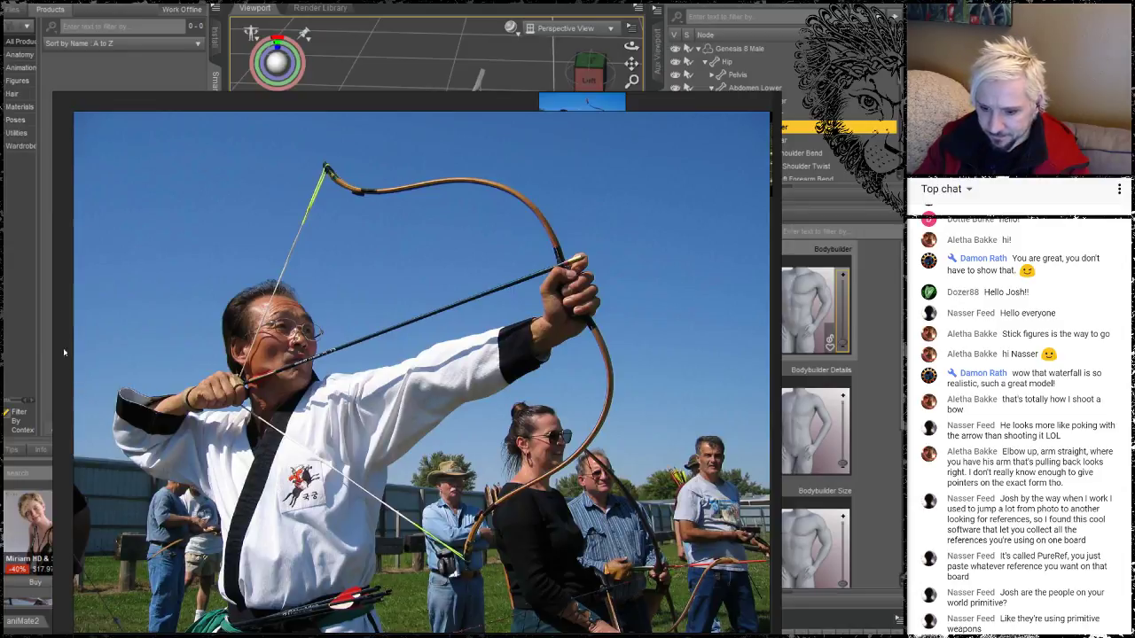
# Resize the PureRef board so that it extends off to the side and clears the archer's 3D viewport
pyautogui.moveTo(55, 317); pyautogui.dragTo(536, 275)
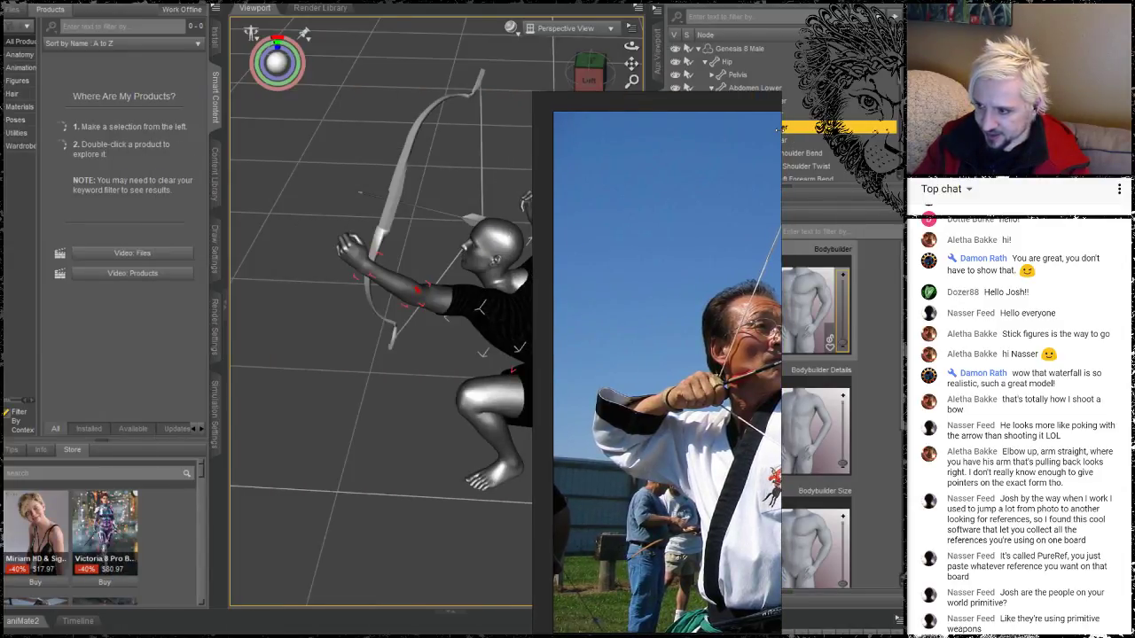
pyautogui.moveTo(780, 130); pyautogui.dragTo(1131, 168)
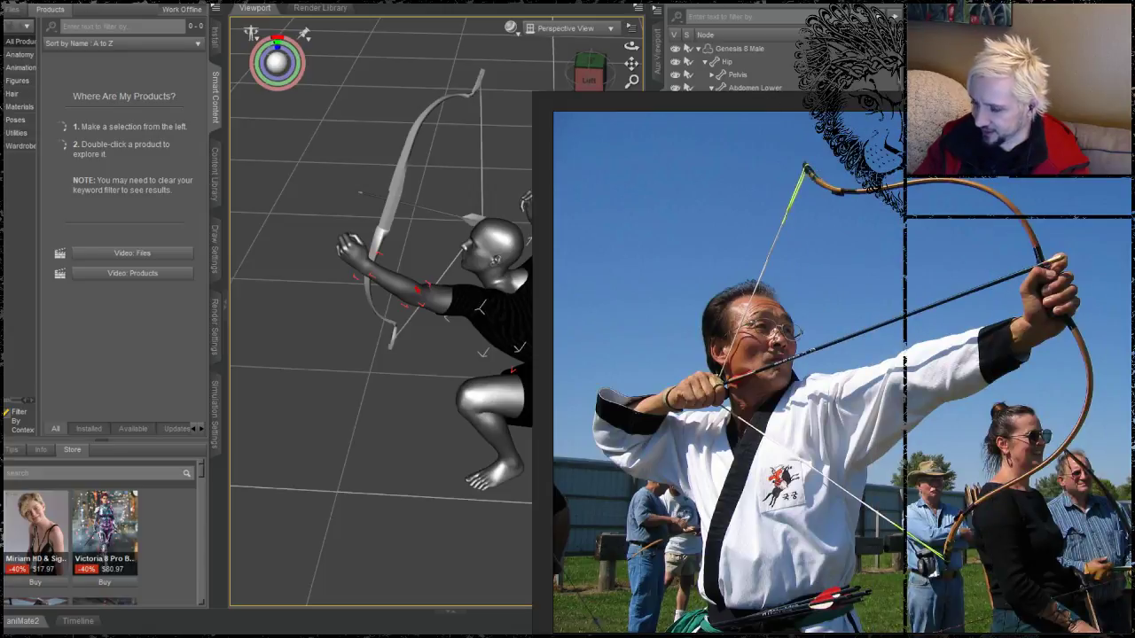
pyautogui.moveTo(534, 176); pyautogui.dragTo(1104, 174)
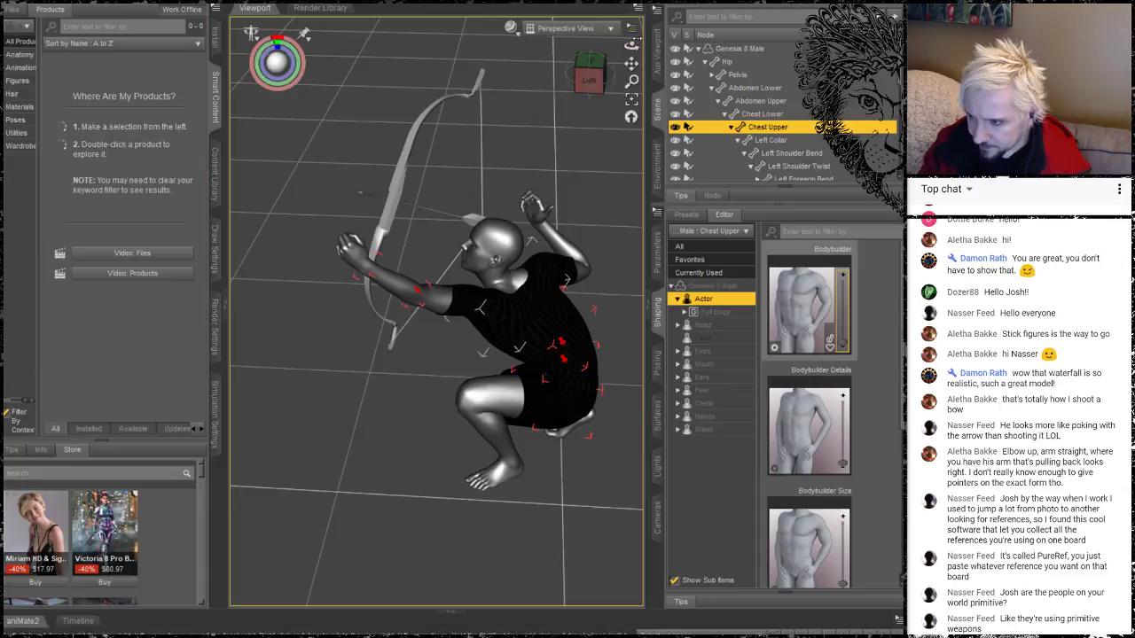
# Unpin the archer's upper abdomen and turn the head slightly with small rotations while viewing the figure from above
pyautogui.moveTo(632, 43); pyautogui.dragTo(608, 46)
pyautogui.click(459, 328)
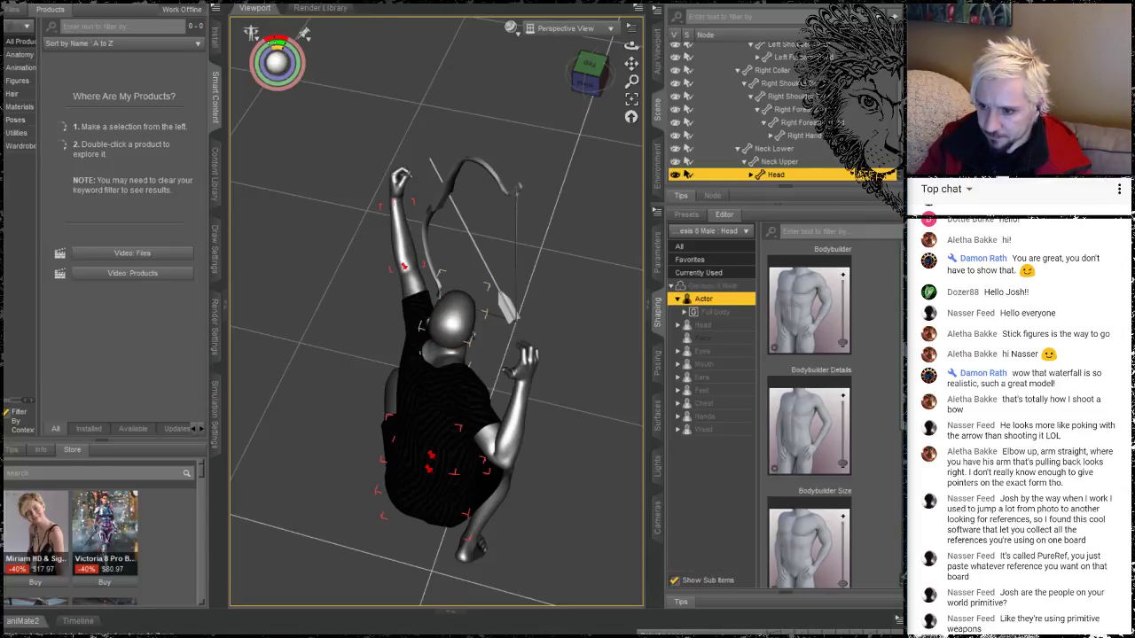
pyautogui.moveTo(277, 39); pyautogui.dragTo(279, 47)
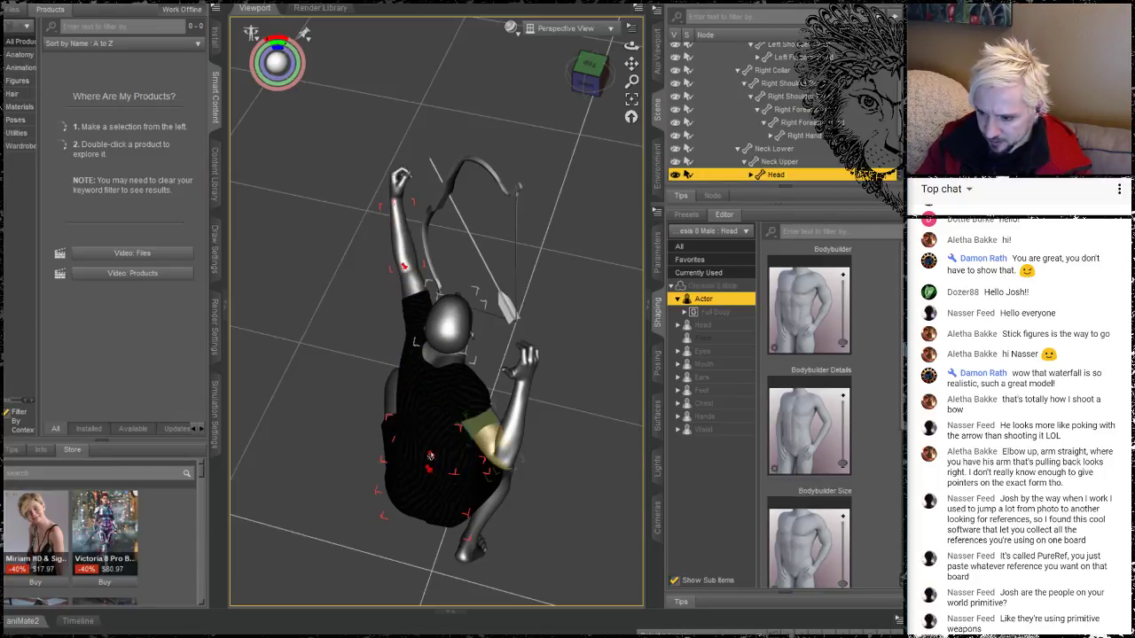
pyautogui.click(431, 456)
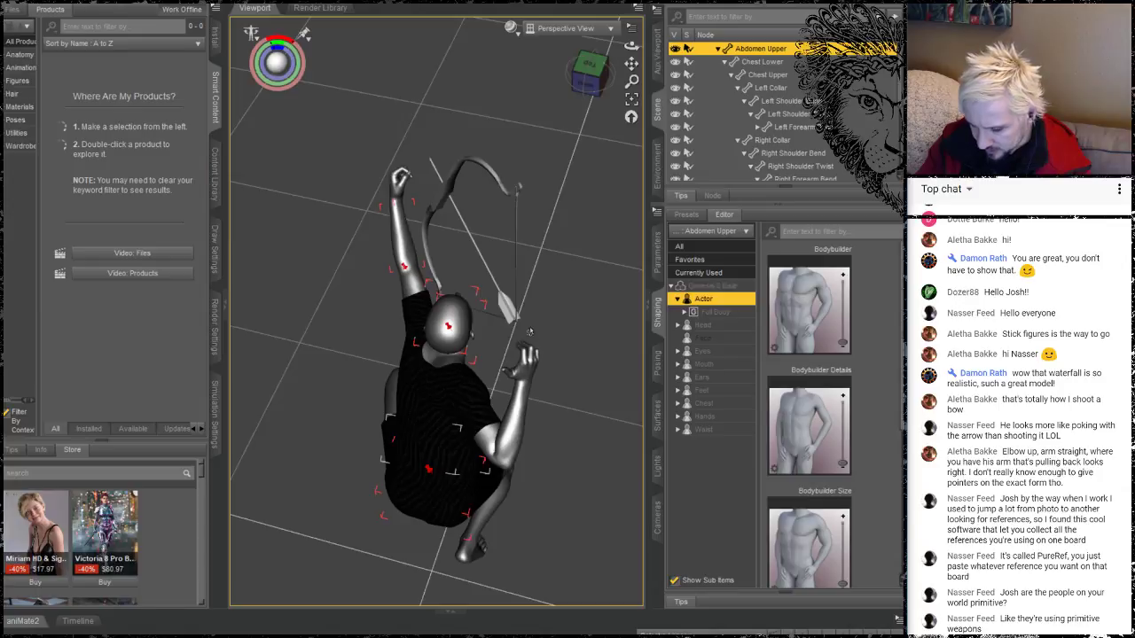
pyautogui.click(460, 327)
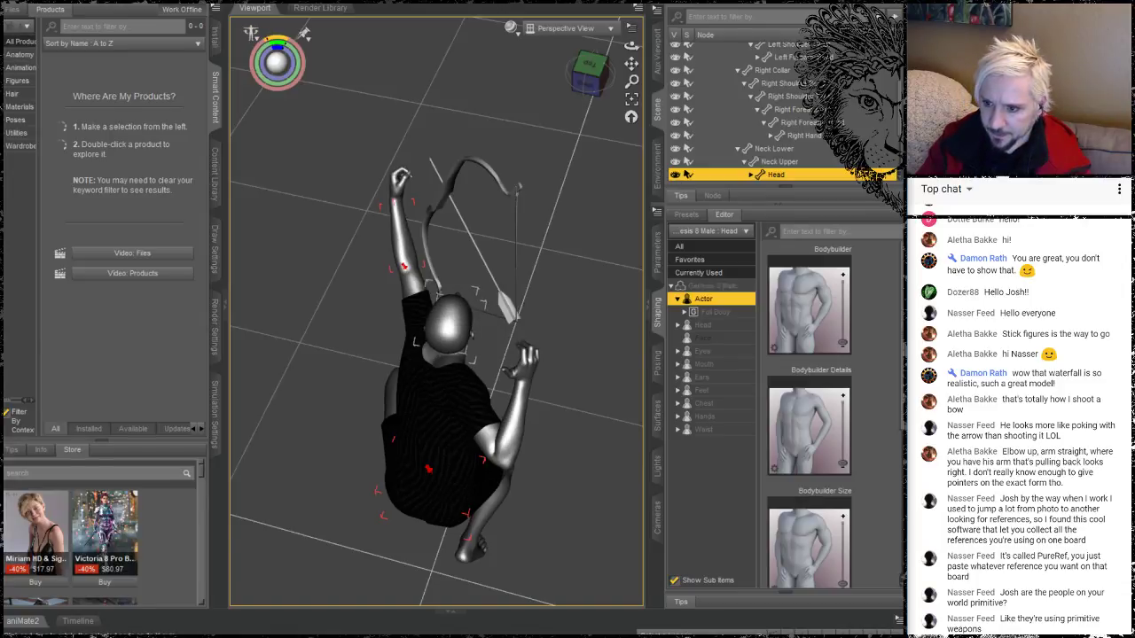
pyautogui.moveTo(449, 326); pyautogui.dragTo(454, 318)
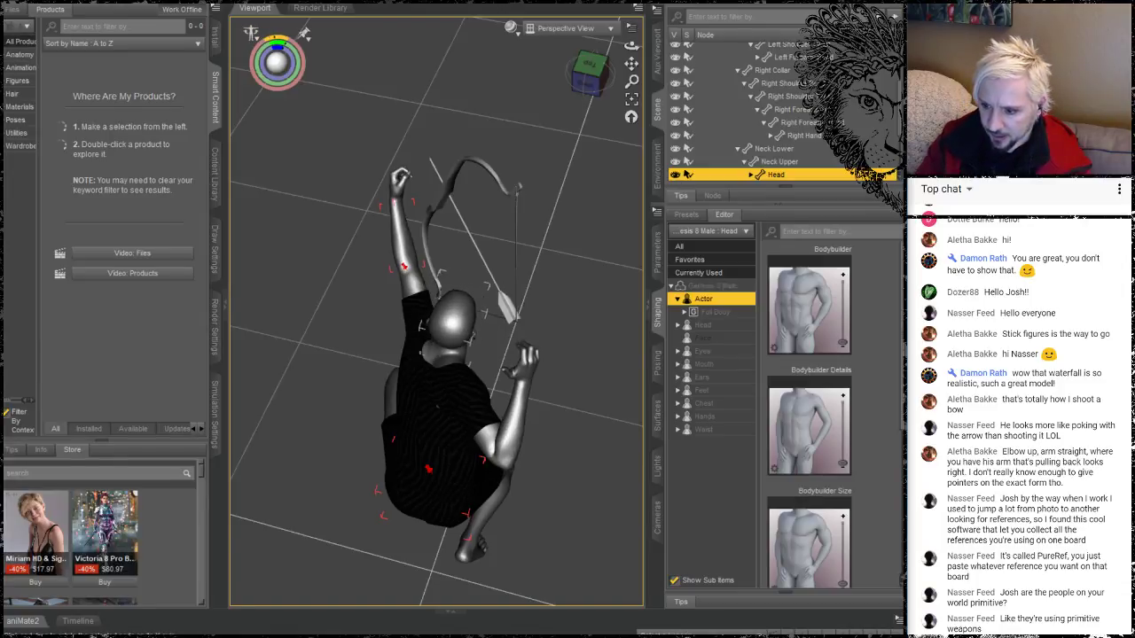
pyautogui.moveTo(277, 40); pyautogui.dragTo(285, 41)
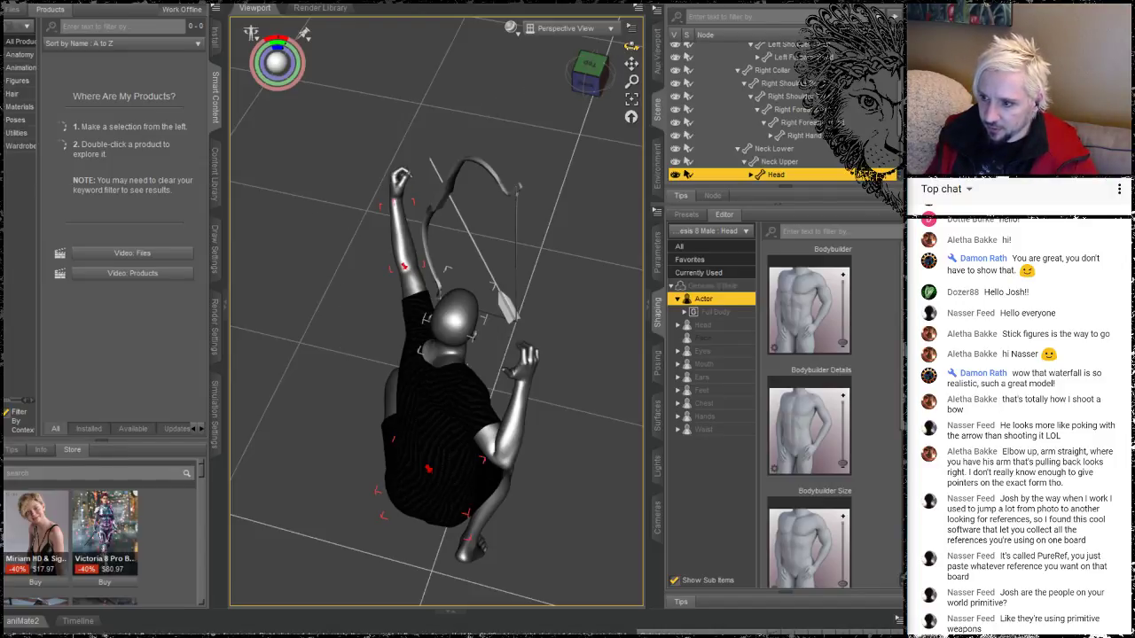
# Check the head from the figure's right and left sides, and pull the upper chest backward to straighten the torso
pyautogui.moveTo(631, 46); pyautogui.dragTo(657, 19)
pyautogui.moveTo(573, 50); pyautogui.dragTo(541, 50)
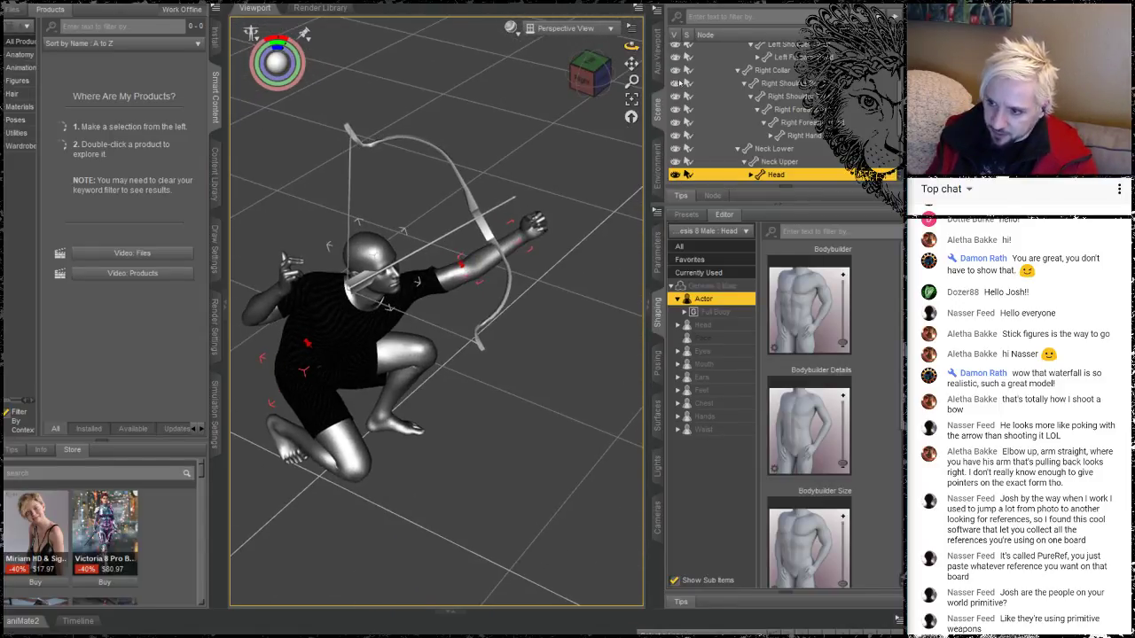
pyautogui.moveTo(631, 64); pyautogui.dragTo(700, 74)
pyautogui.moveTo(631, 47); pyautogui.dragTo(488, 35)
pyautogui.moveTo(864, 377); pyautogui.dragTo(837, 427)
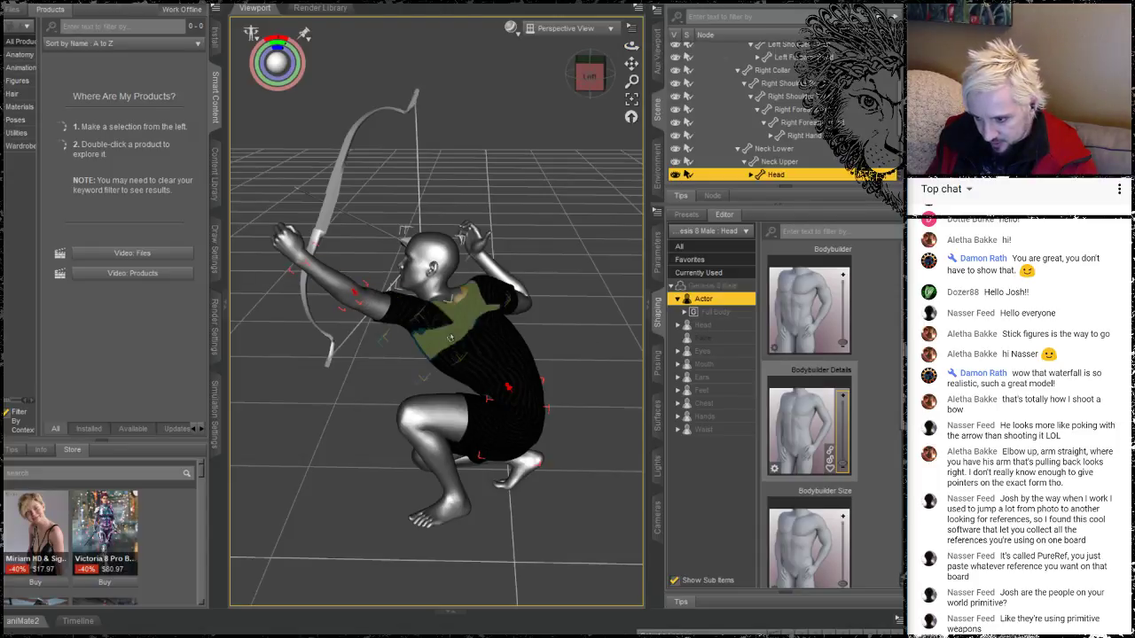
pyautogui.moveTo(459, 318); pyautogui.dragTo(511, 301)
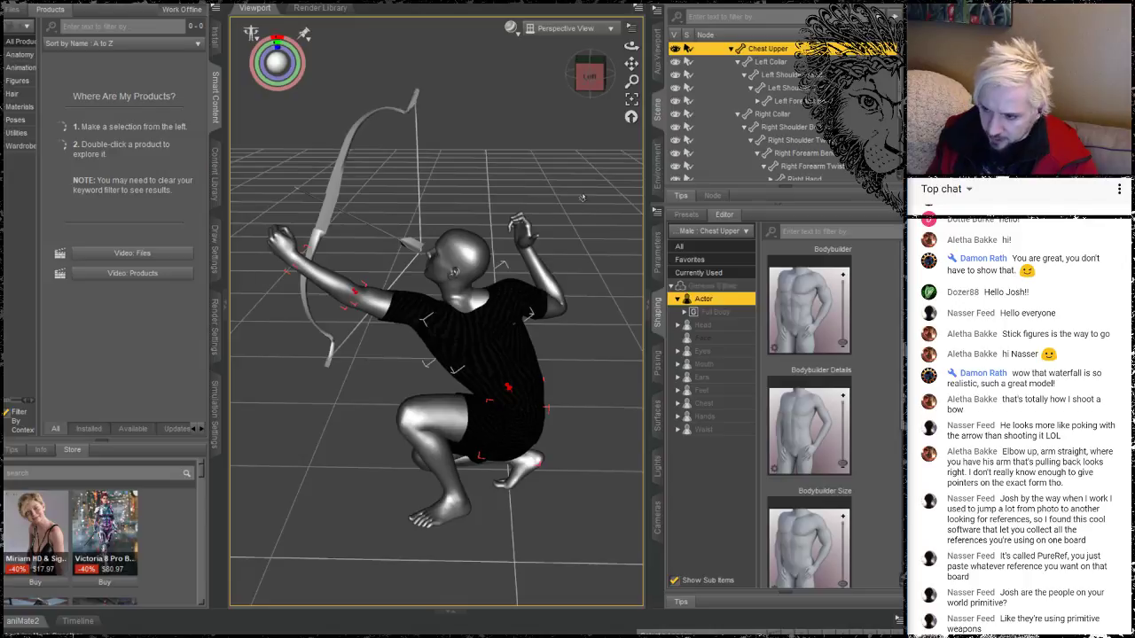
# Examine the archer's head, arms and torso from above, from behind and from the figure's left side
pyautogui.moveTo(631, 46); pyautogui.dragTo(542, 129)
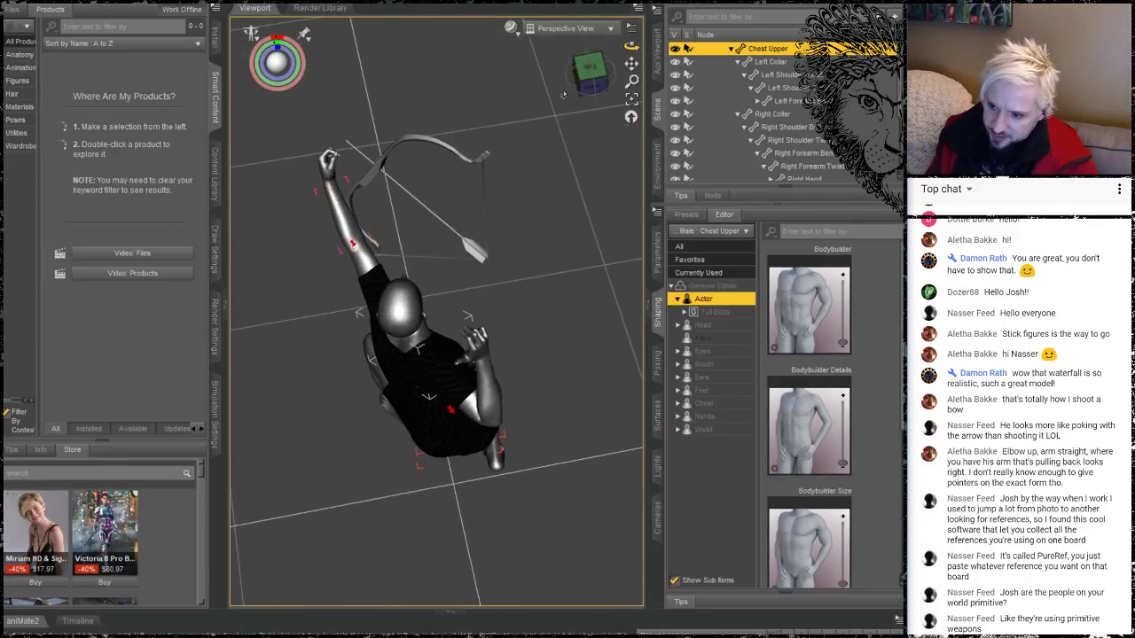
pyautogui.click(405, 302)
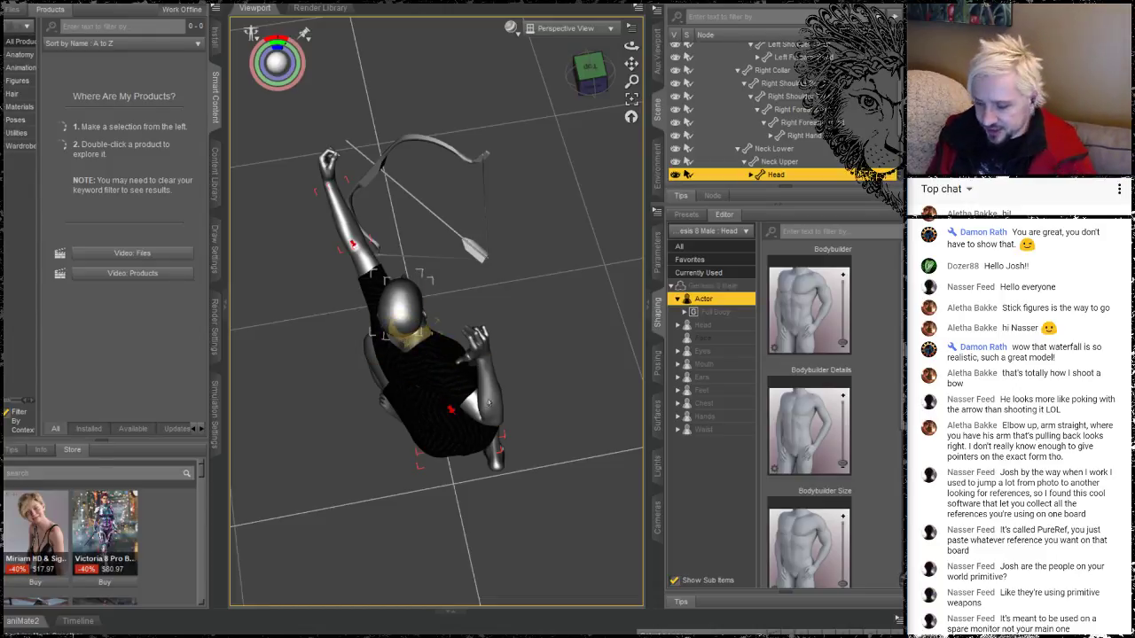
pyautogui.click(331, 455)
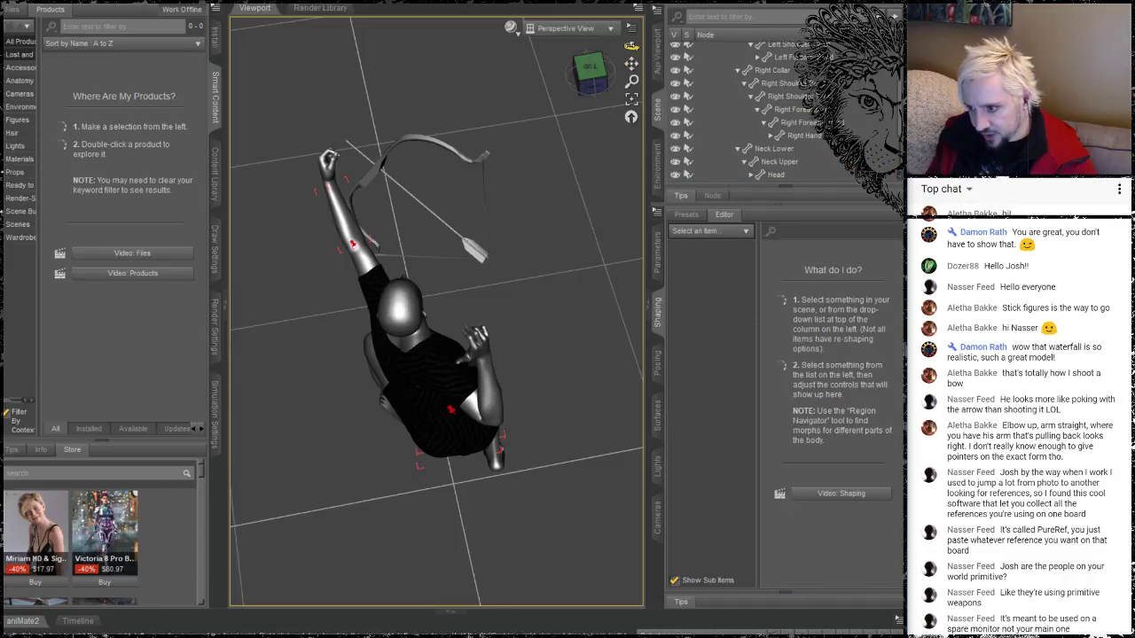
pyautogui.moveTo(631, 46); pyautogui.dragTo(599, 117)
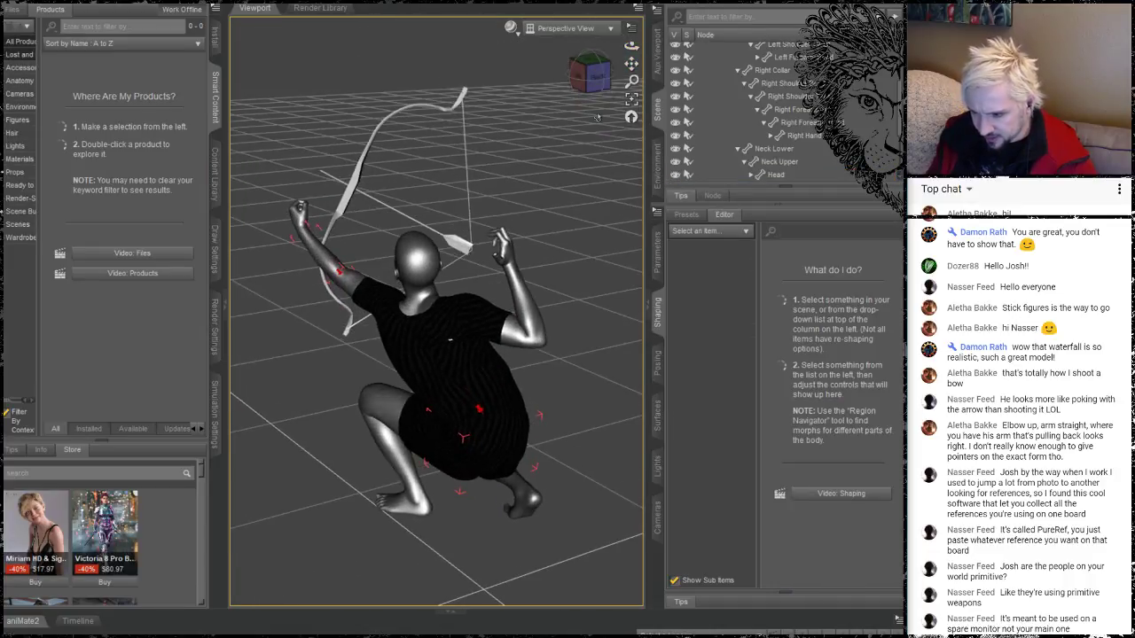
pyautogui.click(593, 86)
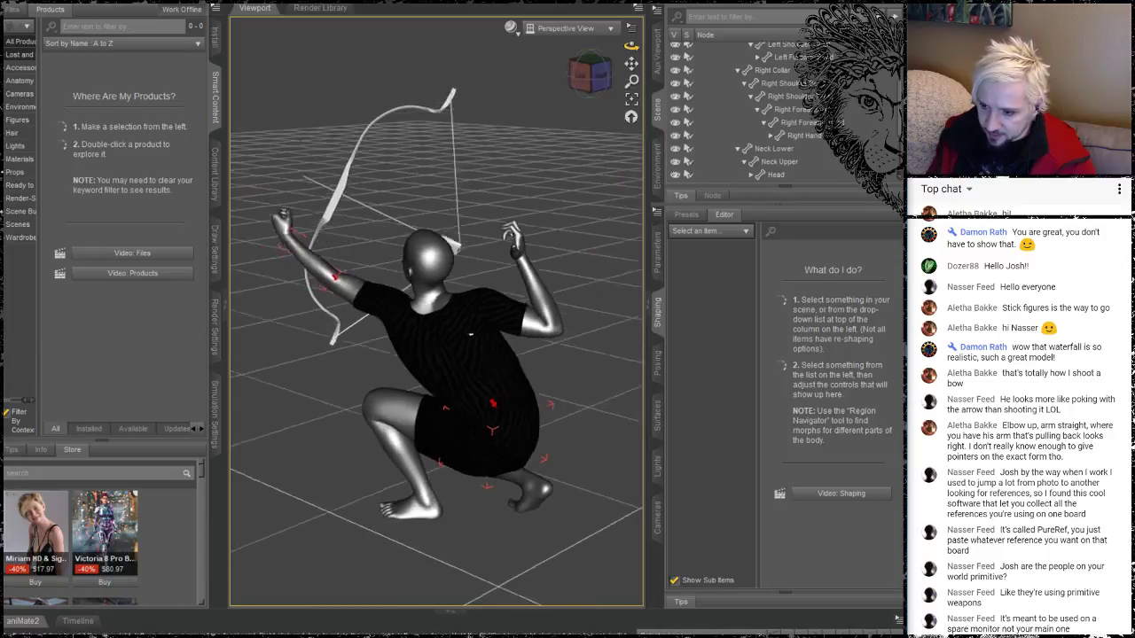
pyautogui.moveTo(632, 46); pyautogui.dragTo(628, 74)
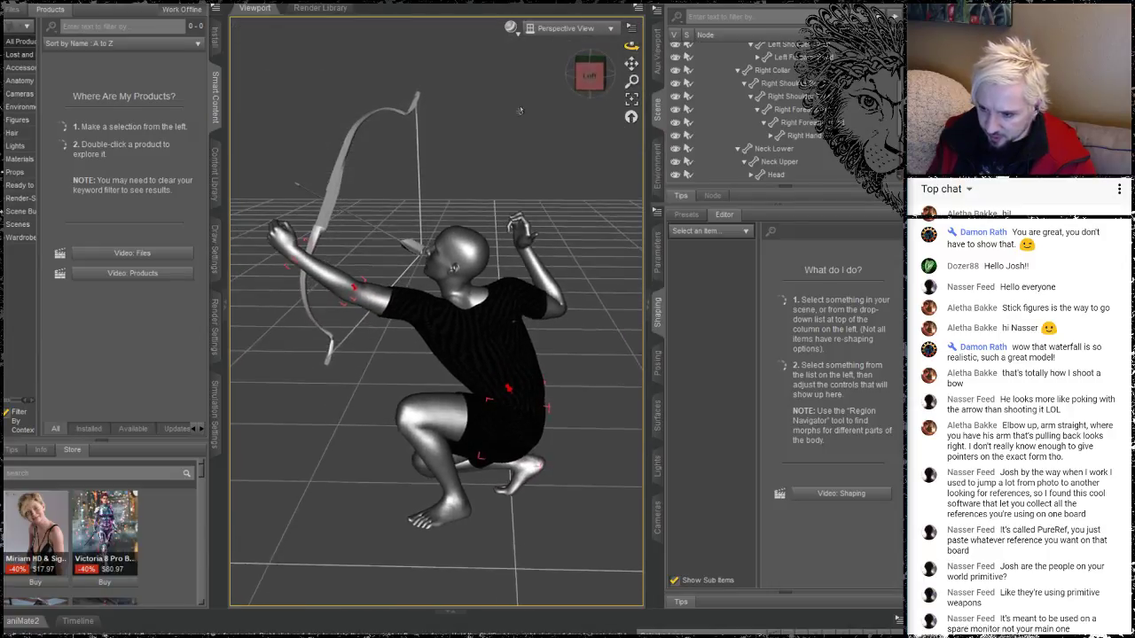
# Unpin the archer's left forearm and pelvis so that these body parts can move freely
pyautogui.click(329, 277)
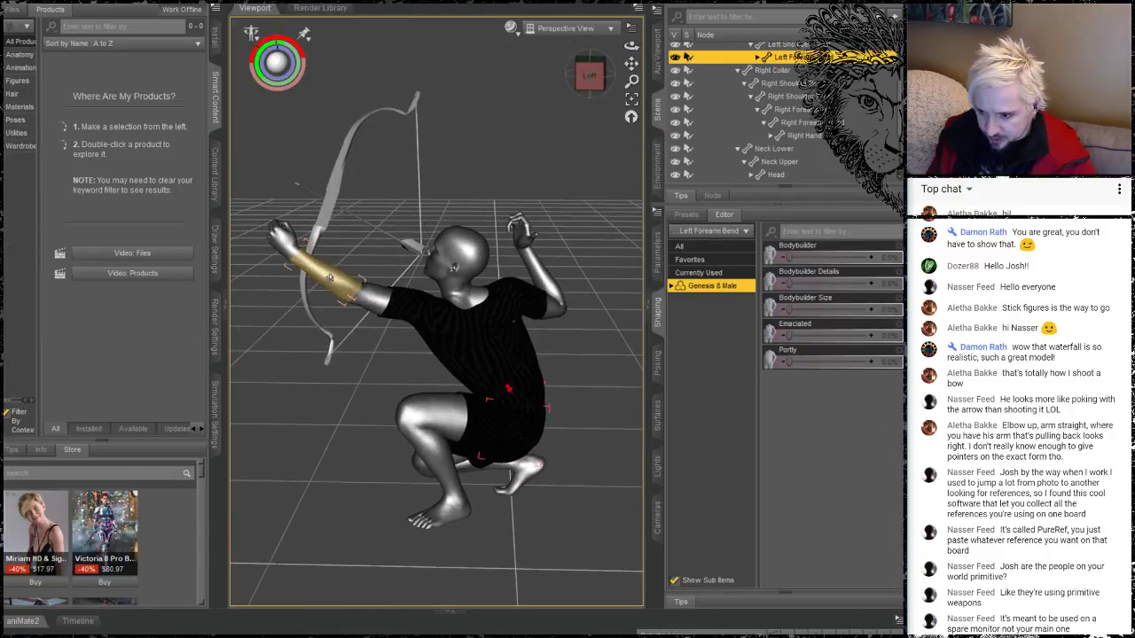
pyautogui.click(502, 392)
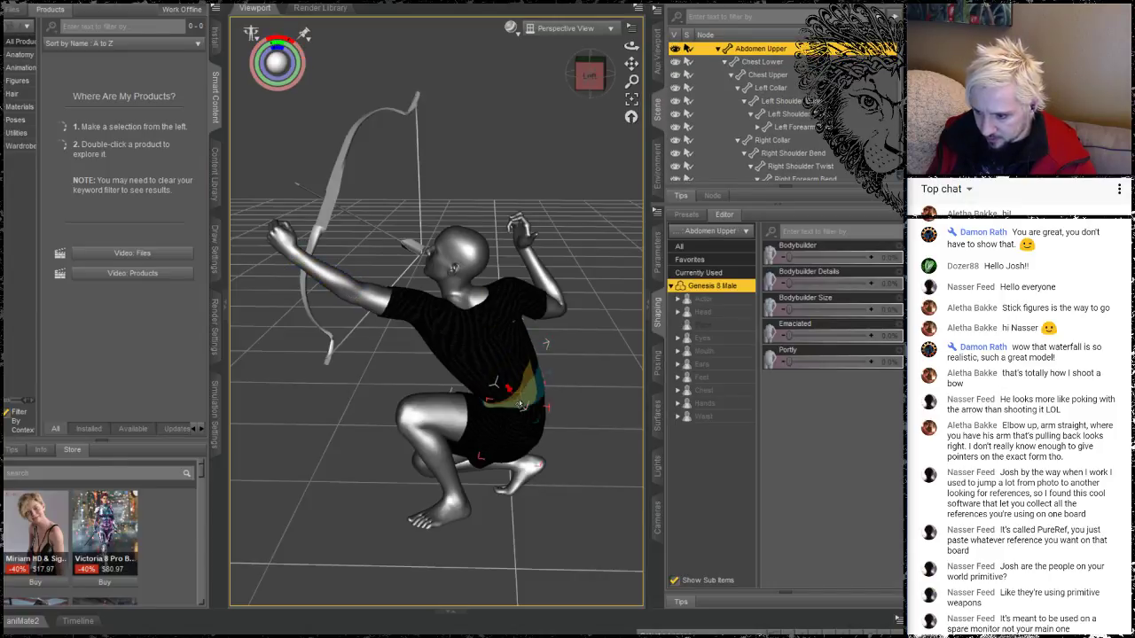
pyautogui.click(519, 402)
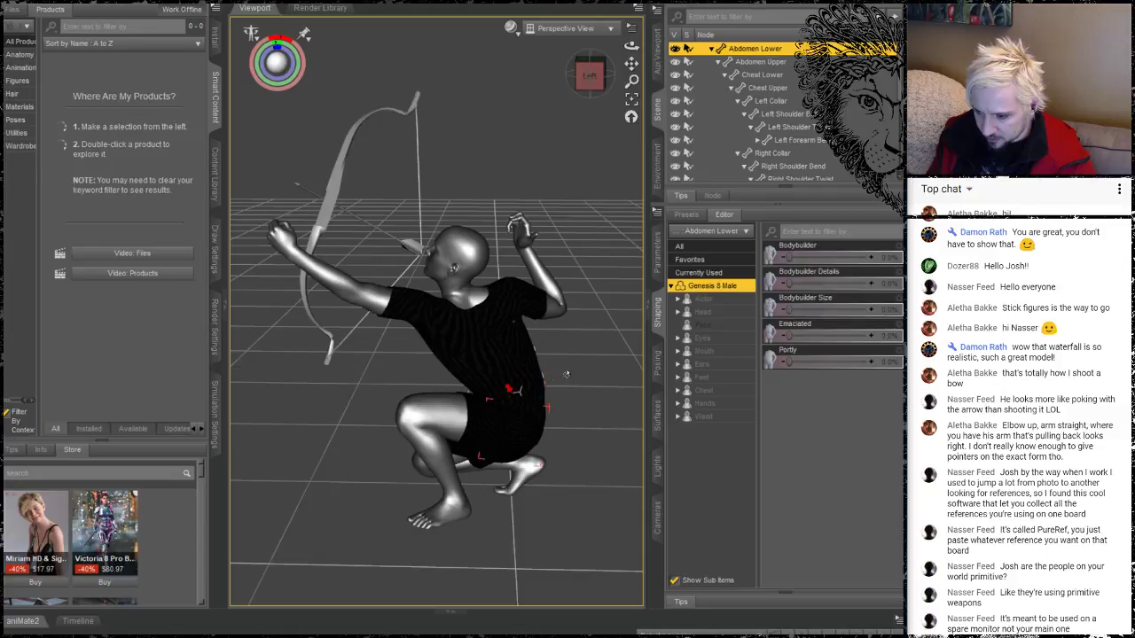
pyautogui.moveTo(631, 44); pyautogui.dragTo(648, 52)
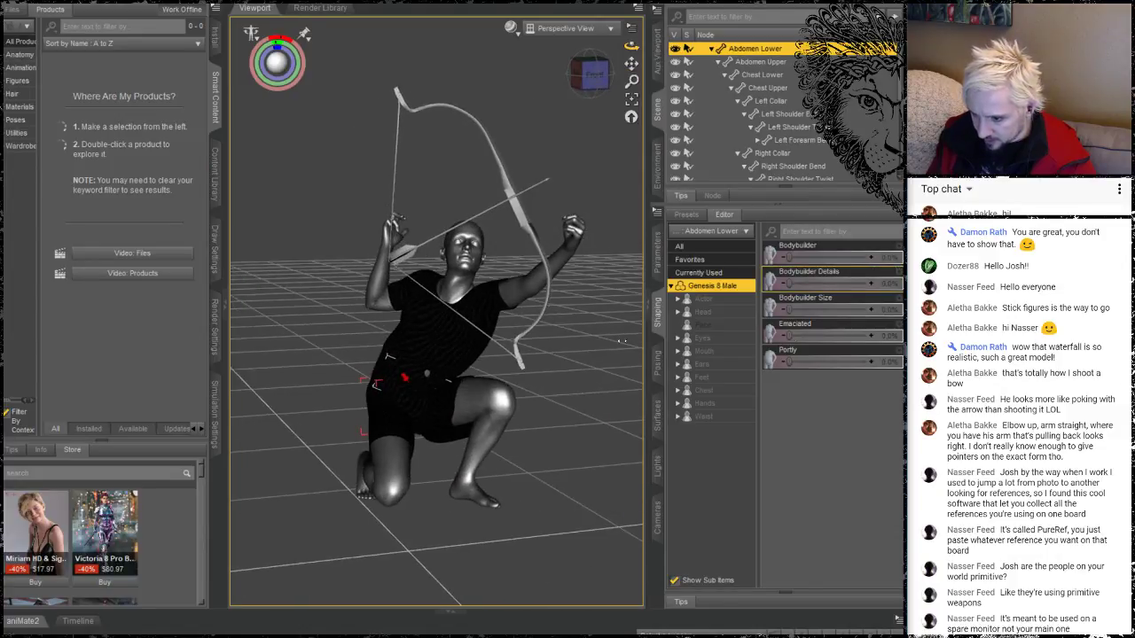
pyautogui.click(420, 411)
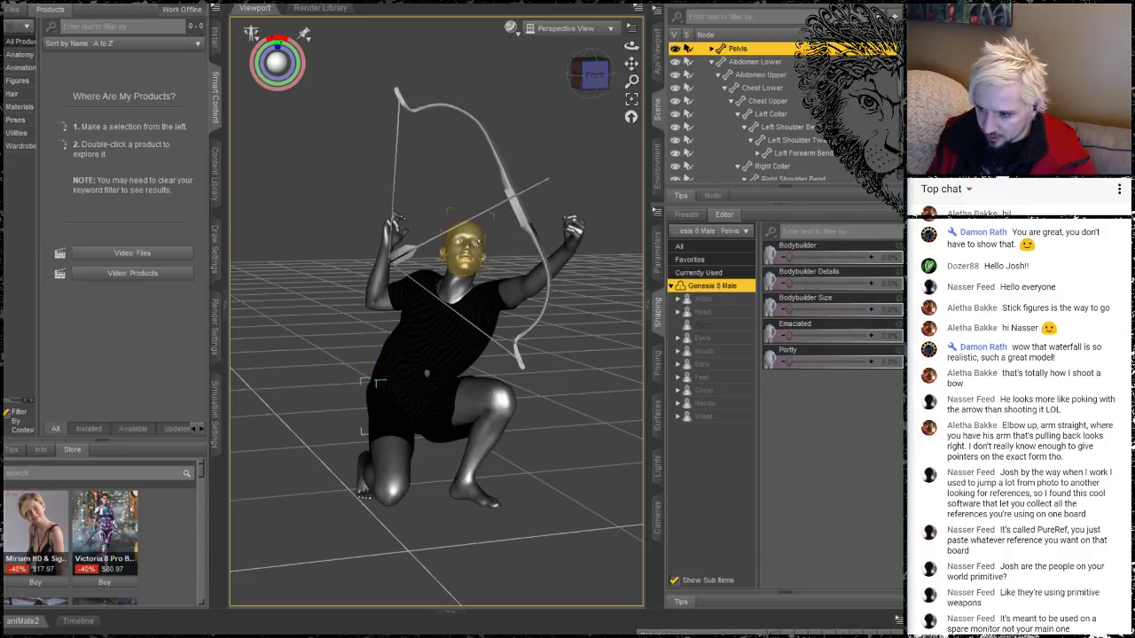
# Rotate the archer's head very slightly, and select the upper chest while viewing the figure from above
pyautogui.click(477, 241)
pyautogui.moveTo(282, 45)
pyautogui.mouseDown()
pyautogui.moveTo(267, 45)
pyautogui.moveTo(279, 45)
pyautogui.mouseUp()
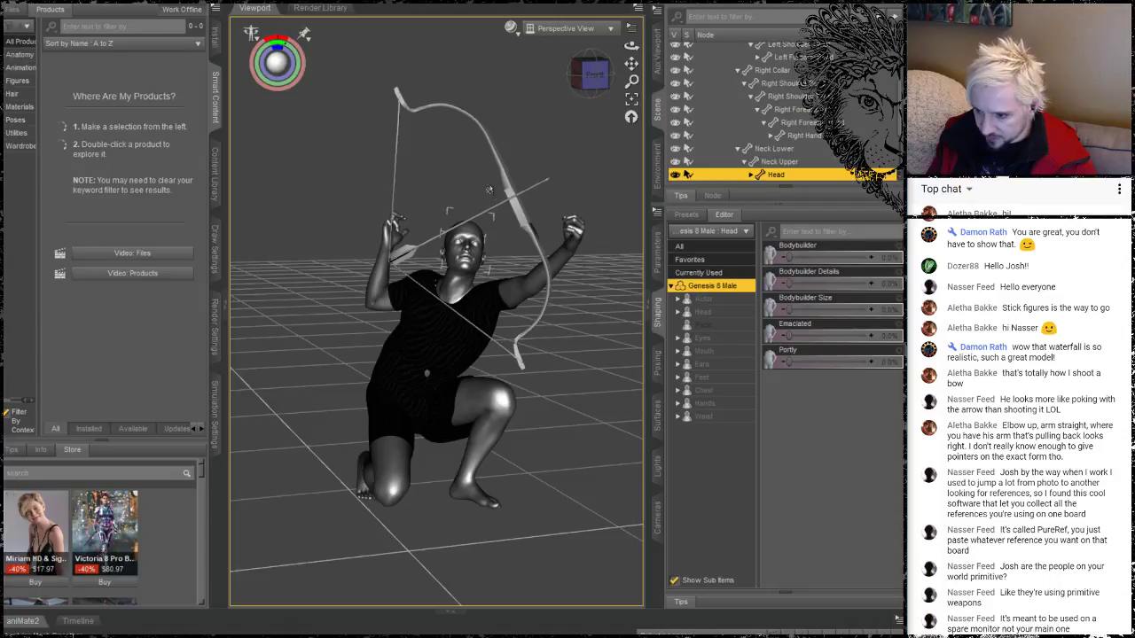
pyautogui.click(461, 291)
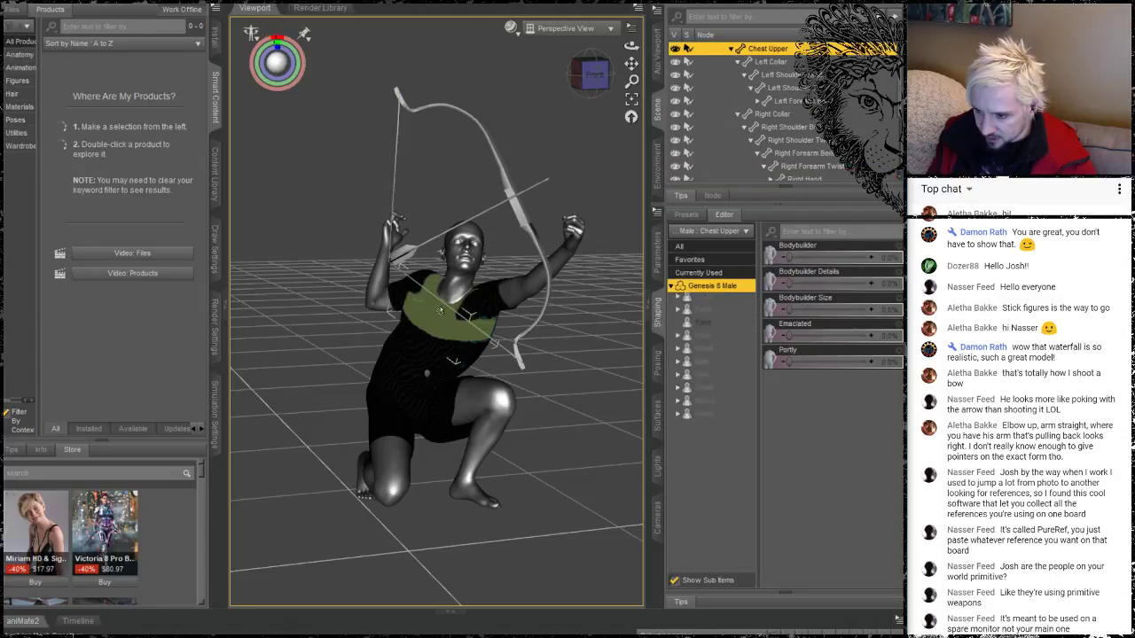
pyautogui.moveTo(632, 47); pyautogui.dragTo(514, 153)
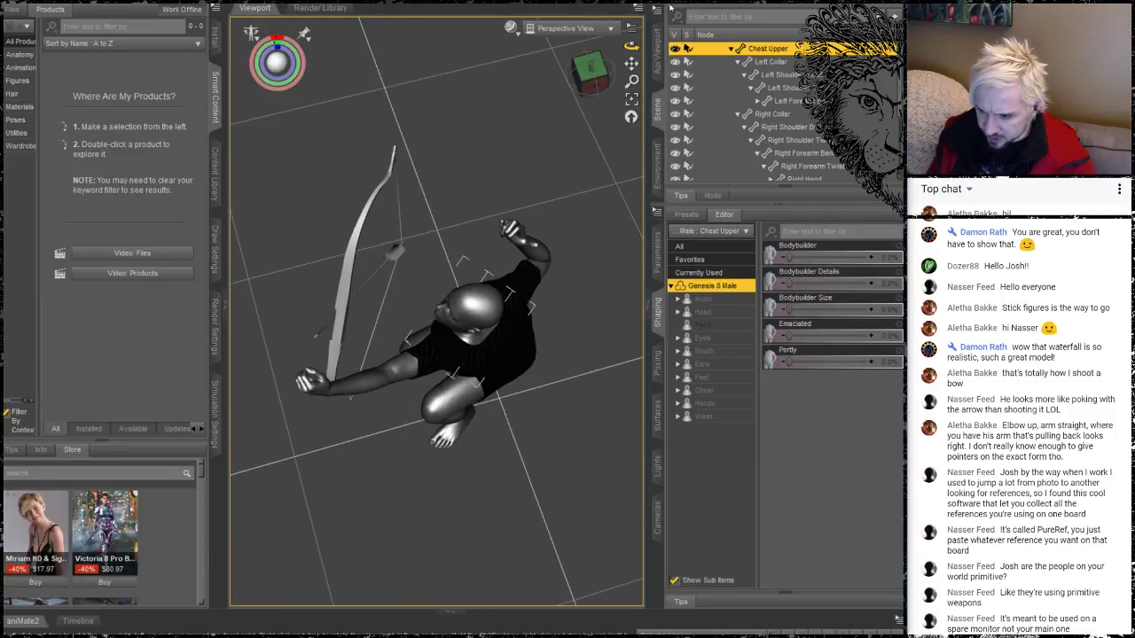
# Rotate the archer's head slightly while viewing the figure from behind, and save the scene
pyautogui.moveTo(635, 45); pyautogui.dragTo(466, 69)
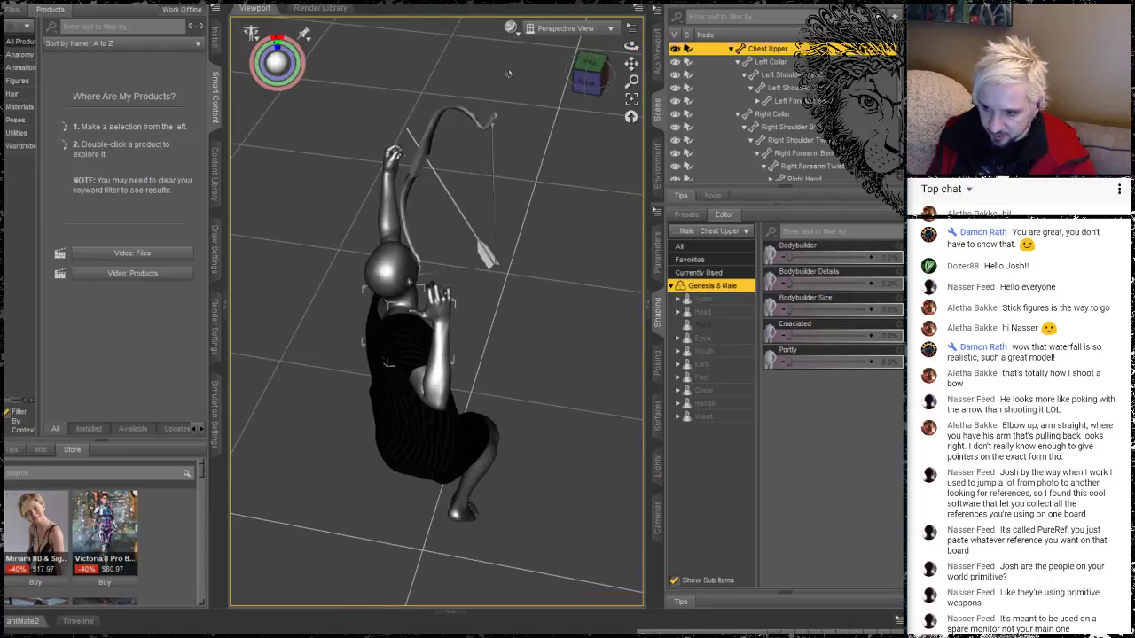
pyautogui.click(401, 267)
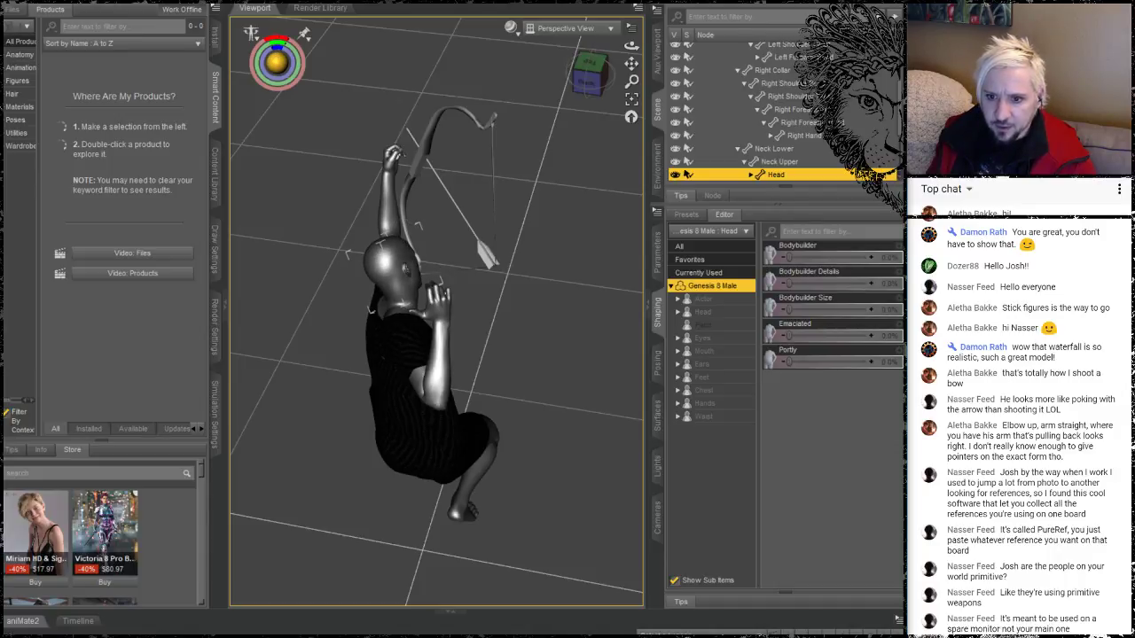
pyautogui.click(13, 1)
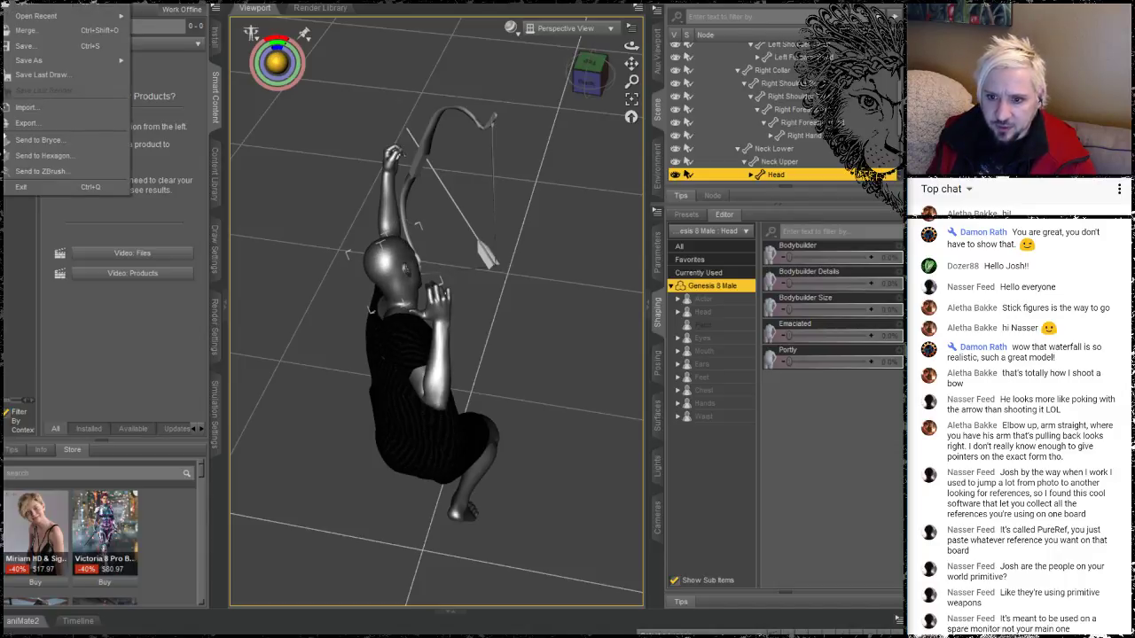
pyautogui.click(35, 47)
# Start a new empty scene and load Genesis 8 Male Dev Load from the installed Genesis 8 Starter Essentials
pyautogui.click(13, 1)
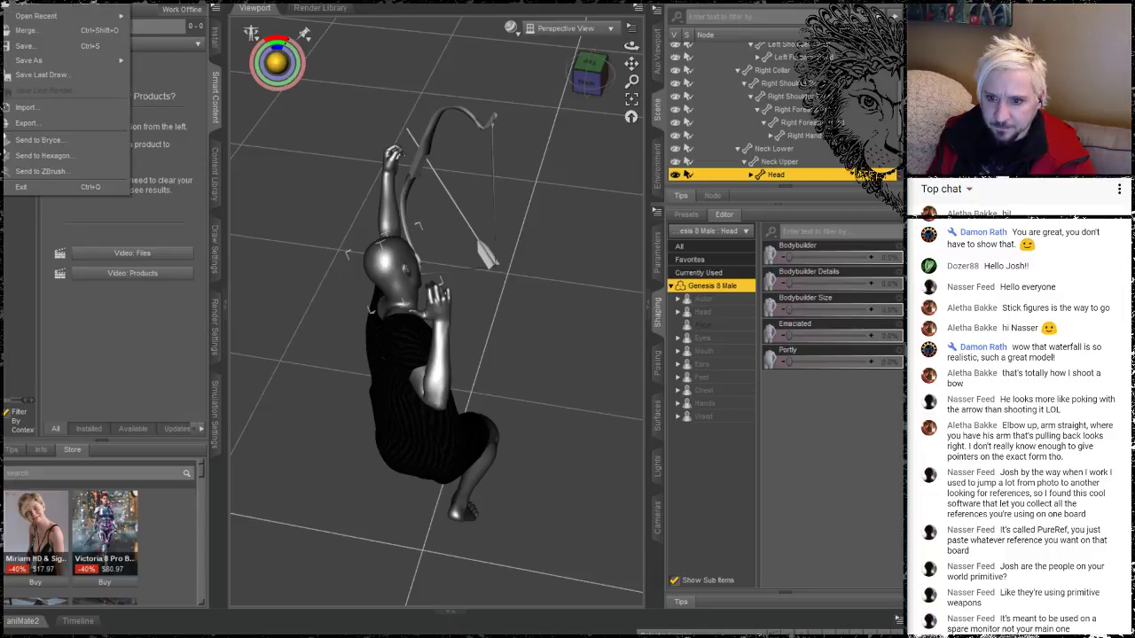
pyautogui.click(22, 1)
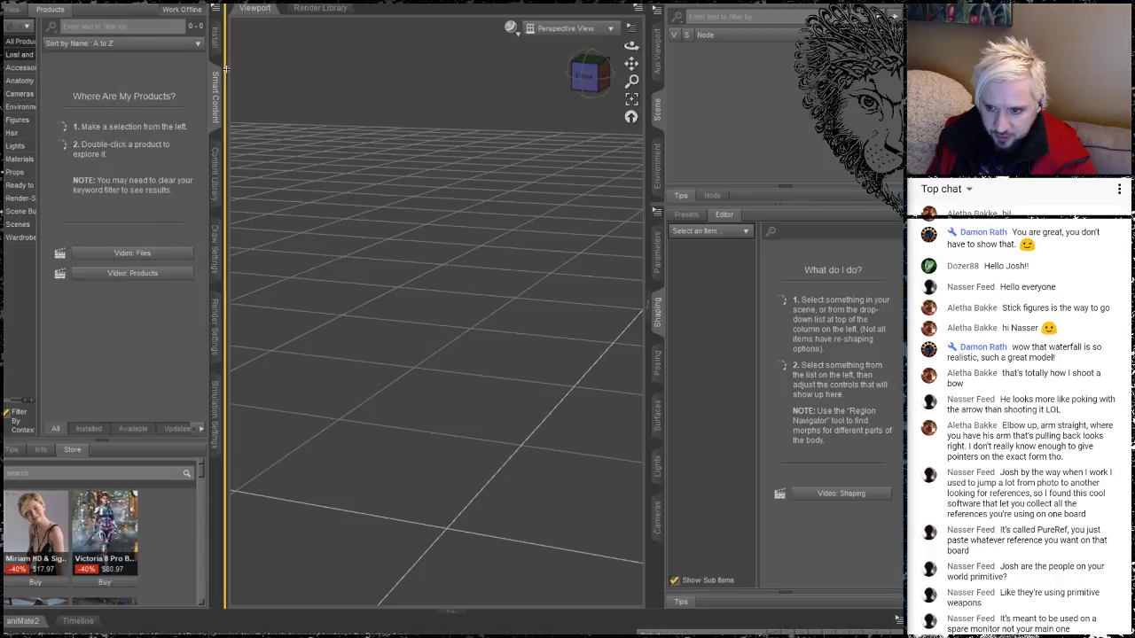
pyautogui.moveTo(227, 102); pyautogui.dragTo(328, 104)
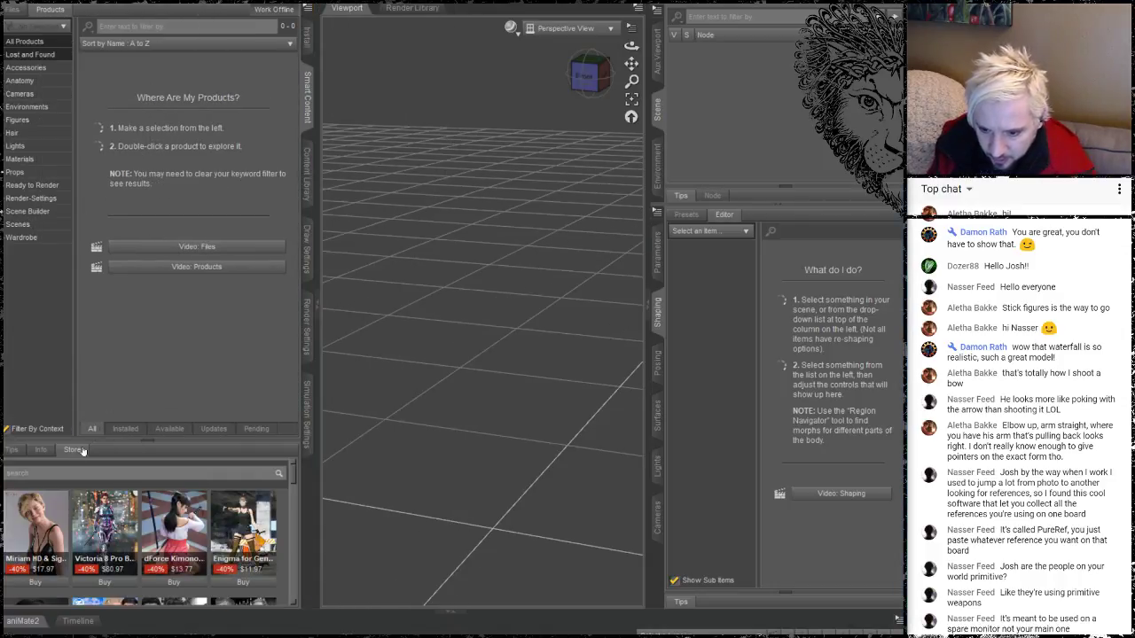
pyautogui.click(122, 429)
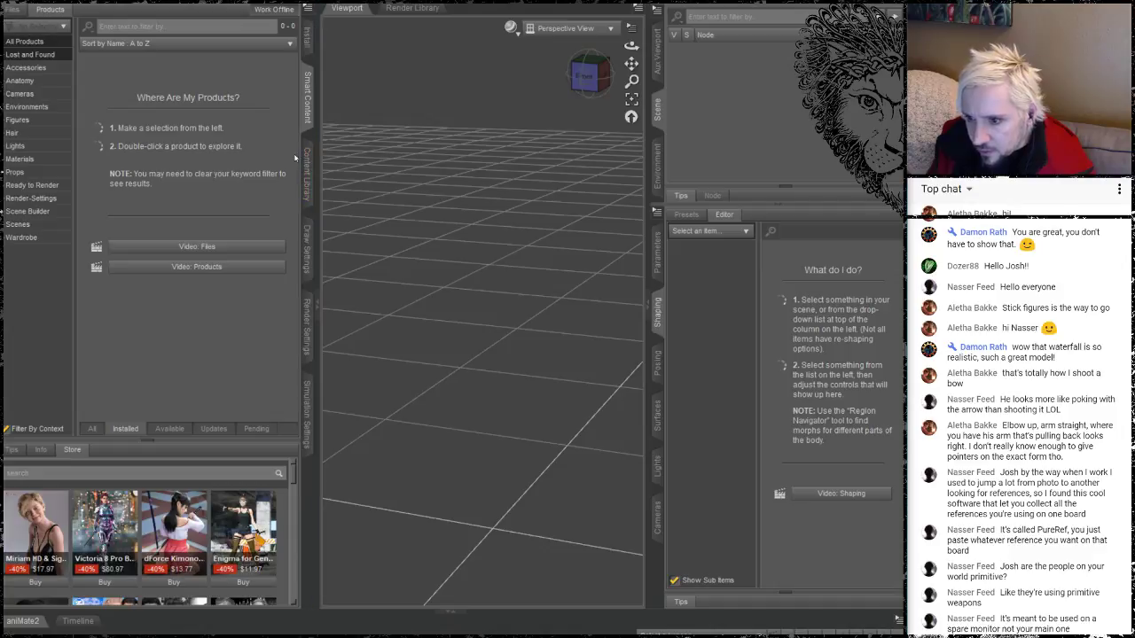
pyautogui.click(19, 80)
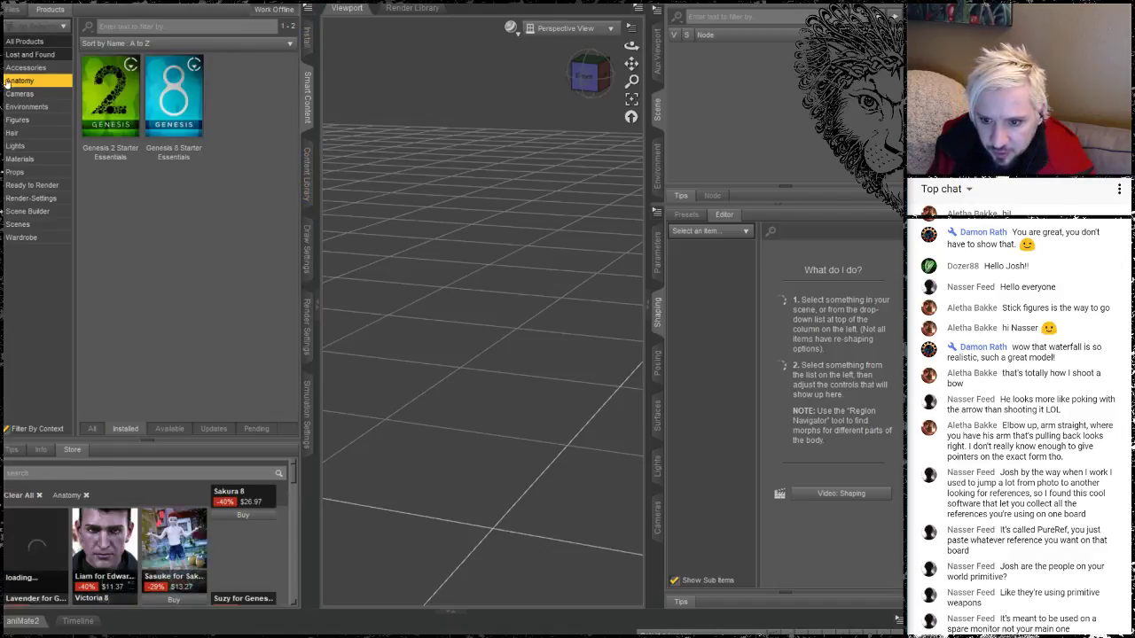
pyautogui.doubleClick(182, 93)
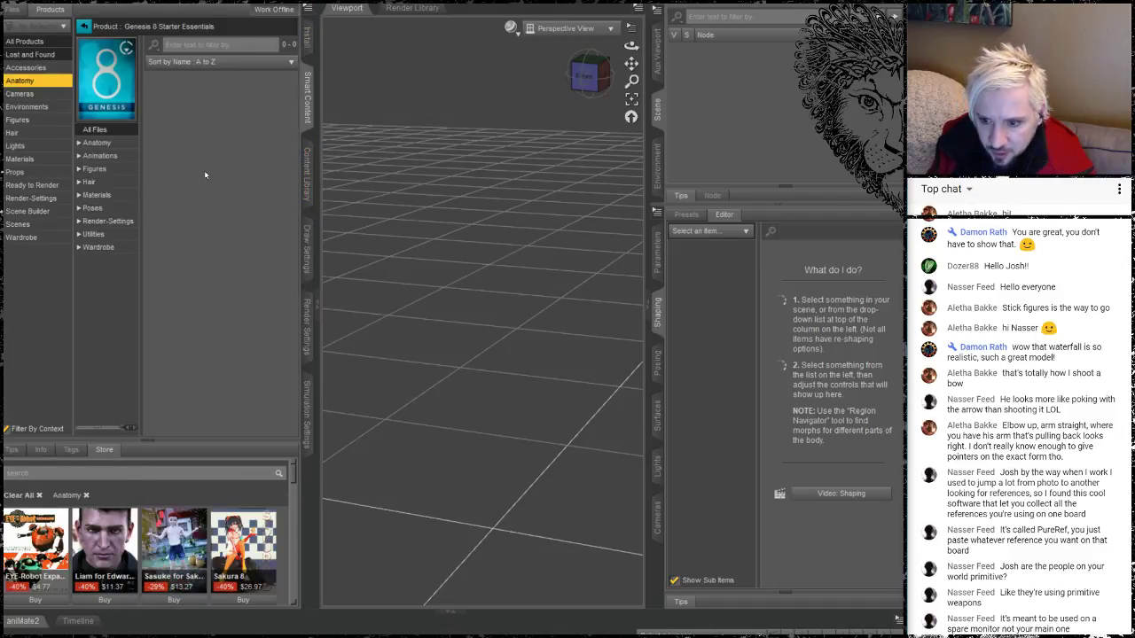
pyautogui.click(93, 168)
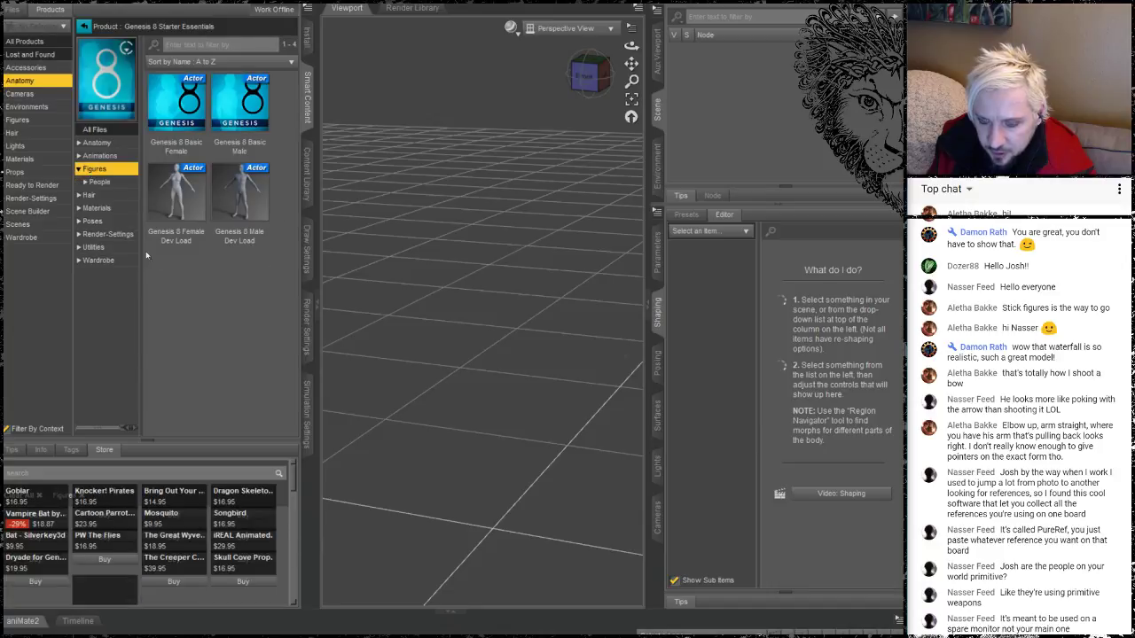
pyautogui.doubleClick(229, 206)
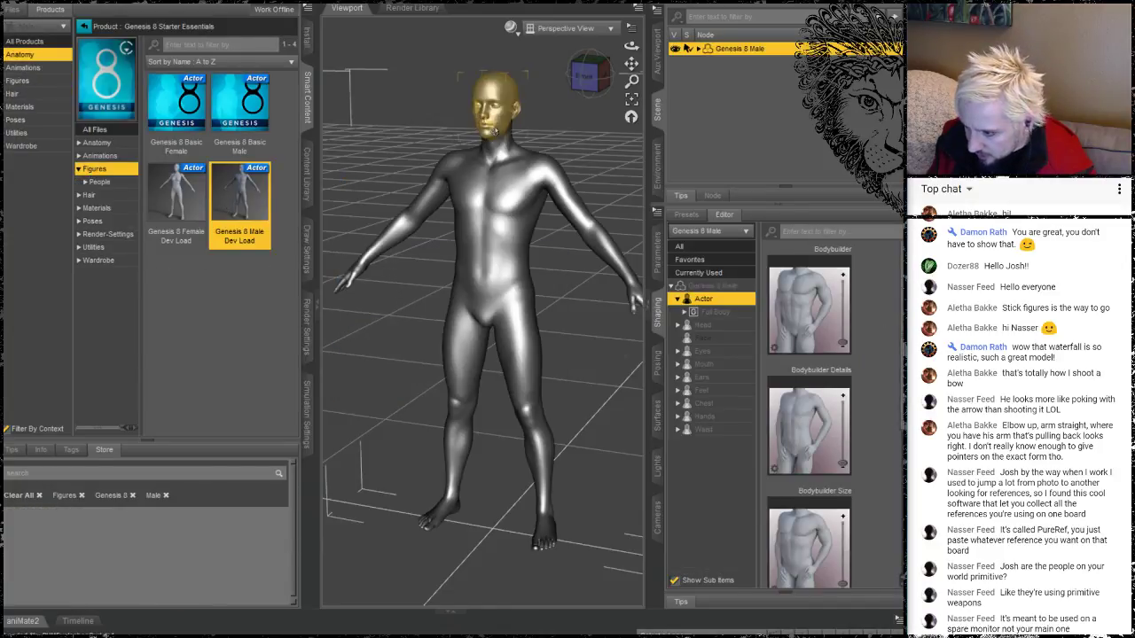
# Set the male figure's Bodybuilder Details to 100%, and try Bodybuilder Size at 100% before returning it to zero
pyautogui.scroll(-1, 830, 462)
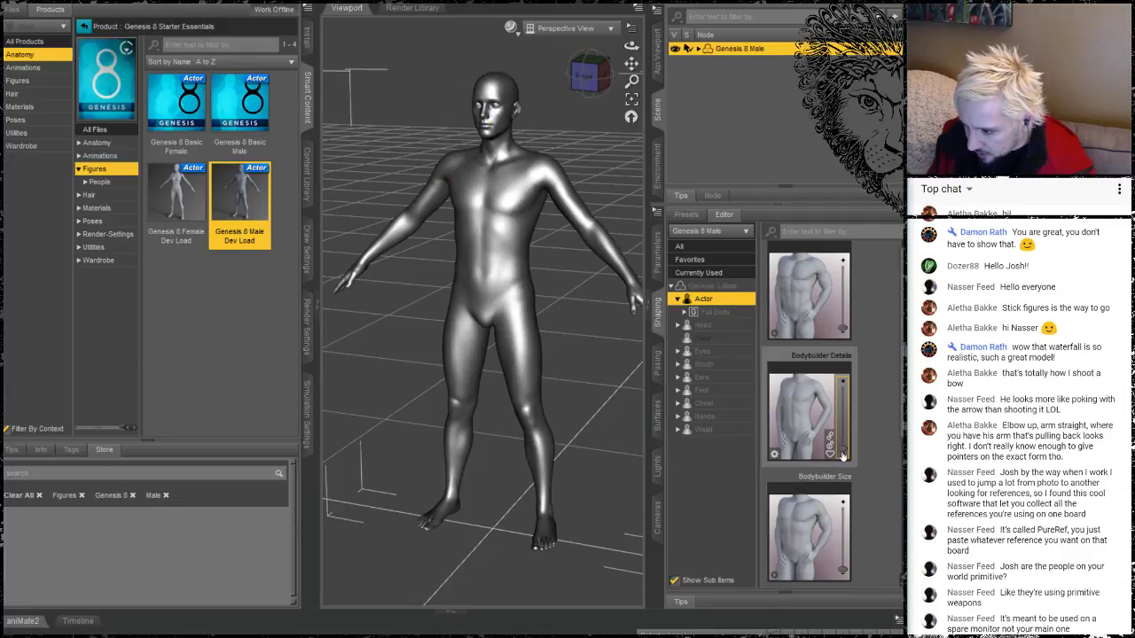
pyautogui.moveTo(840, 450); pyautogui.dragTo(843, 356)
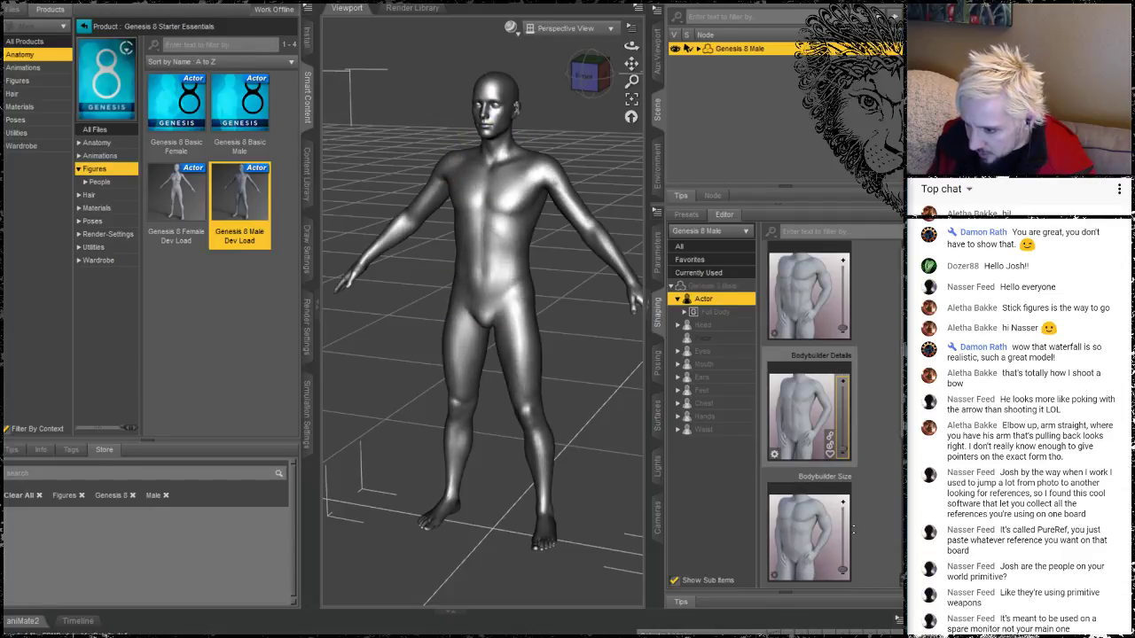
pyautogui.moveTo(845, 565)
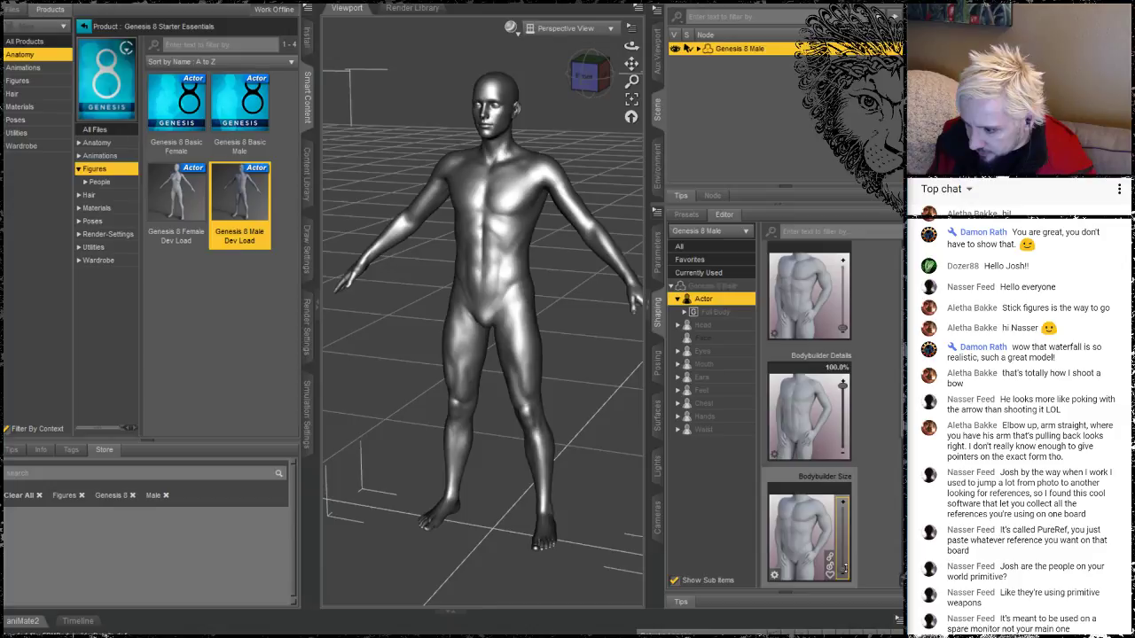
pyautogui.moveTo(845, 568); pyautogui.dragTo(843, 503)
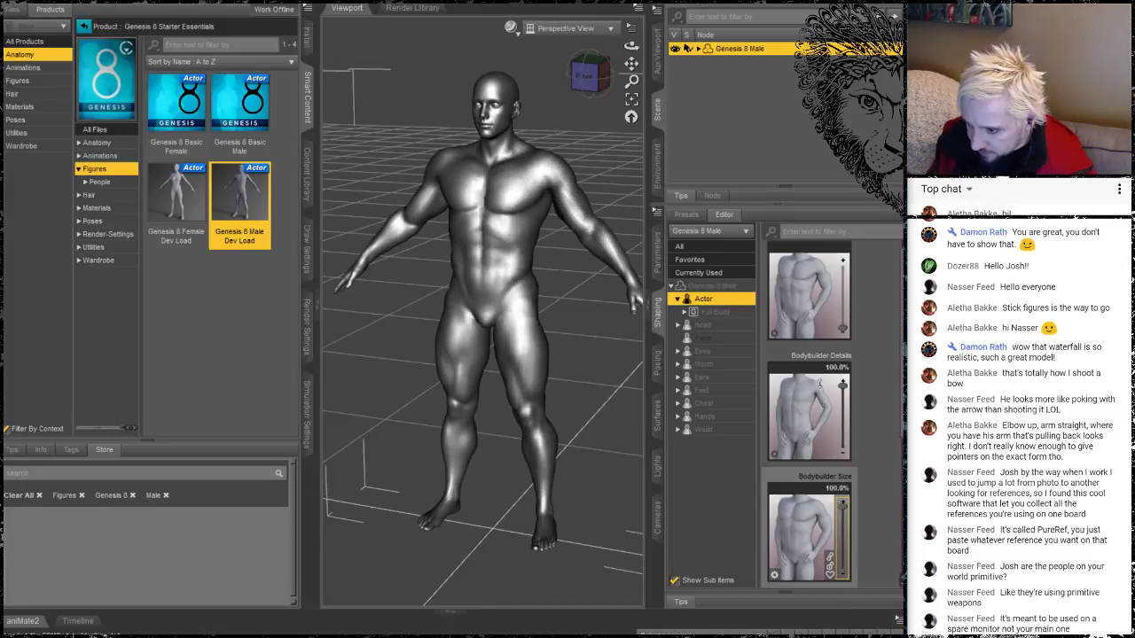
pyautogui.moveTo(815, 416); pyautogui.dragTo(831, 595)
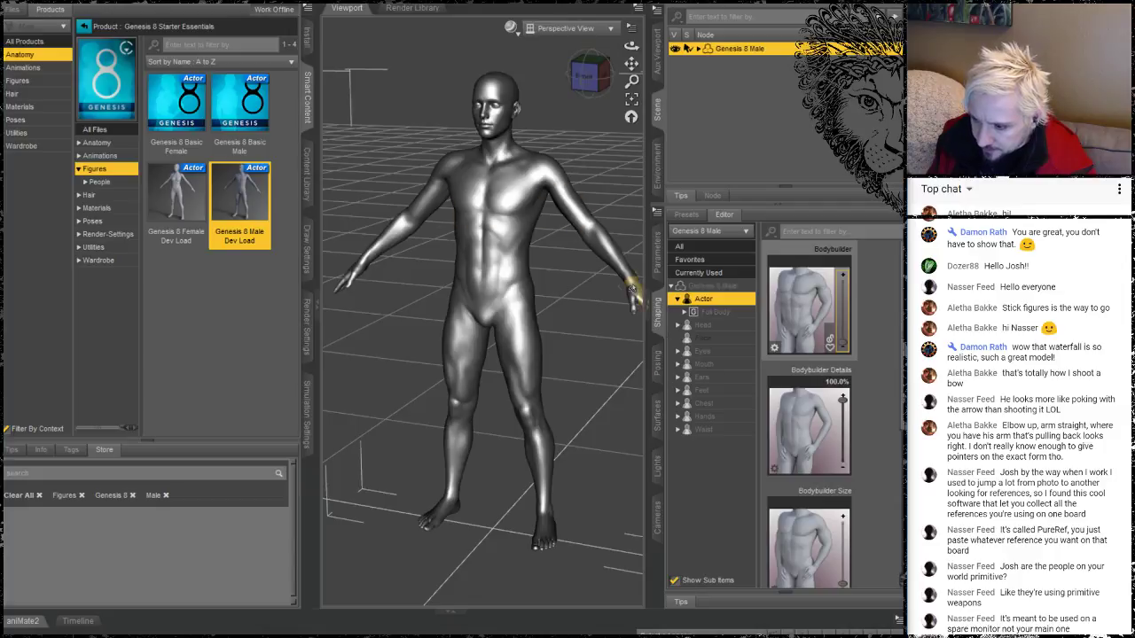
# Turn the standing figure's head toward its left side, checking it from above and from the front
pyautogui.click(488, 98)
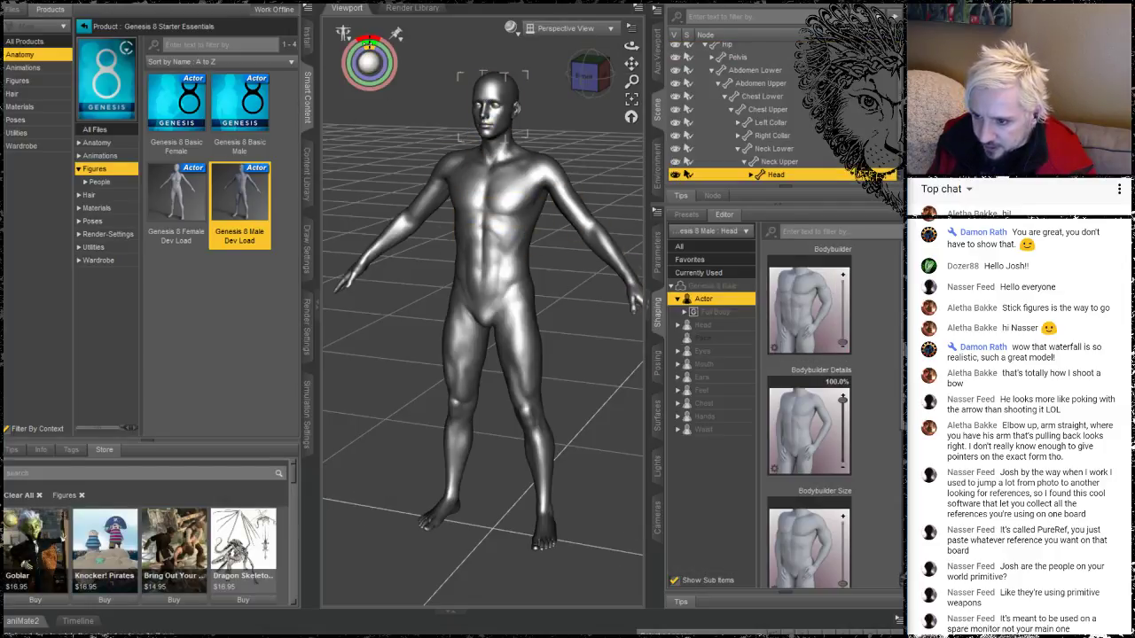
pyautogui.moveTo(369, 45); pyautogui.dragTo(398, 67)
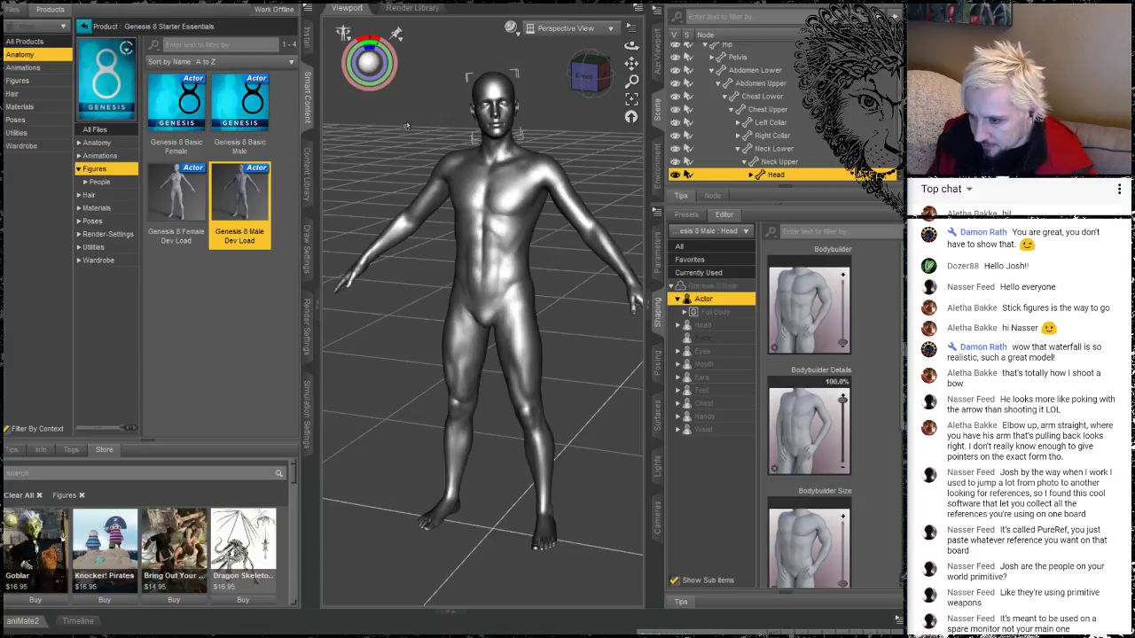
pyautogui.click(421, 151)
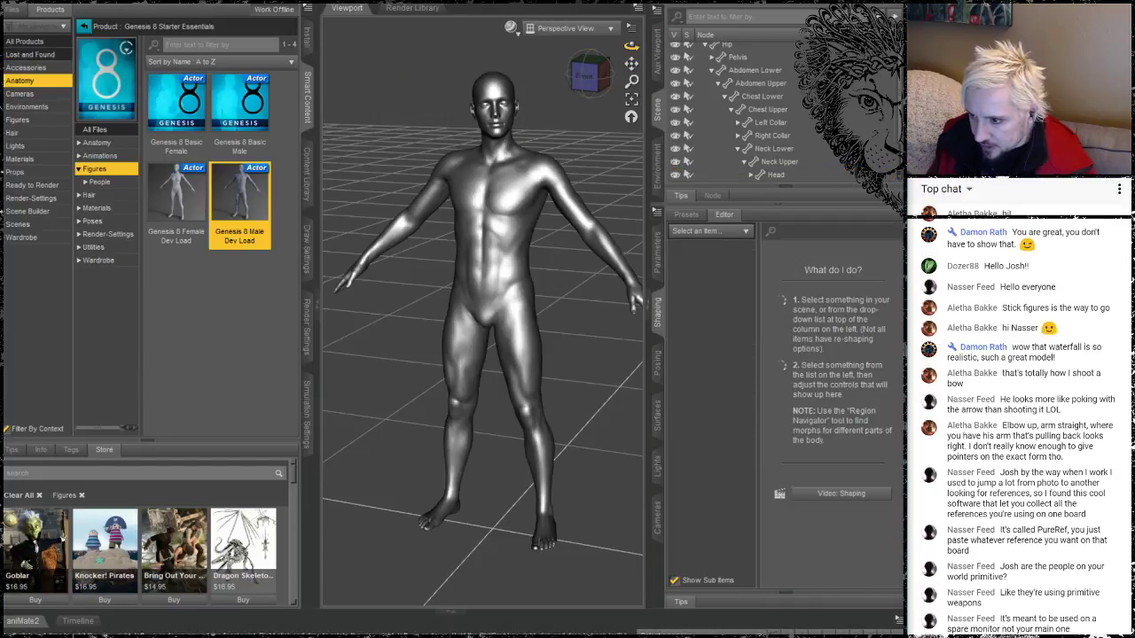
pyautogui.click(584, 80)
pyautogui.moveTo(631, 47); pyautogui.dragTo(625, 73)
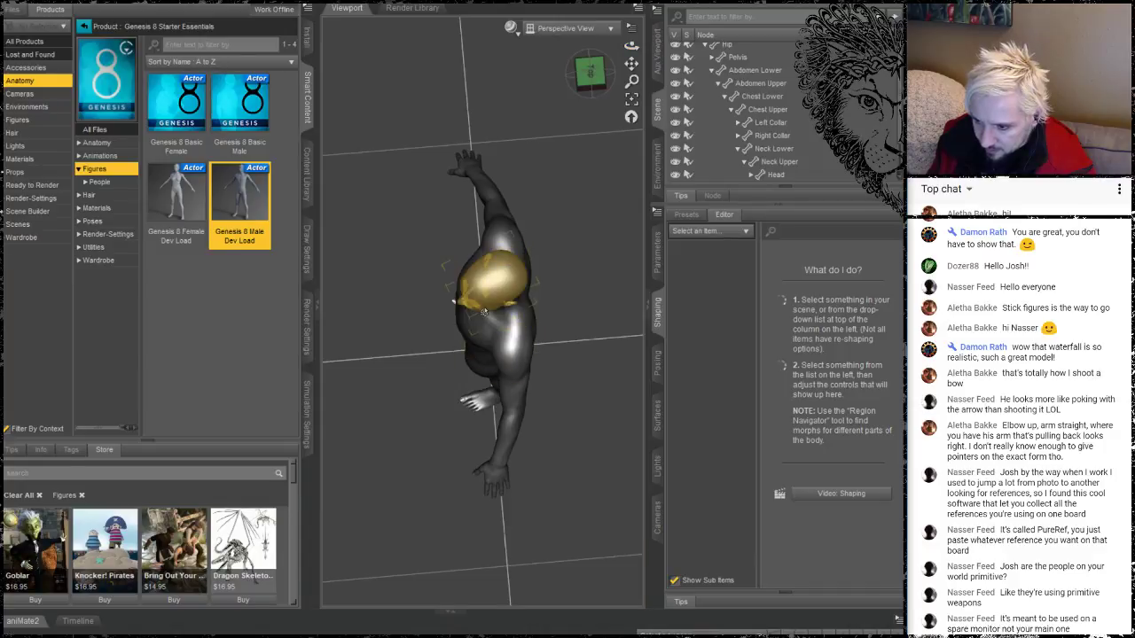
pyautogui.click(484, 293)
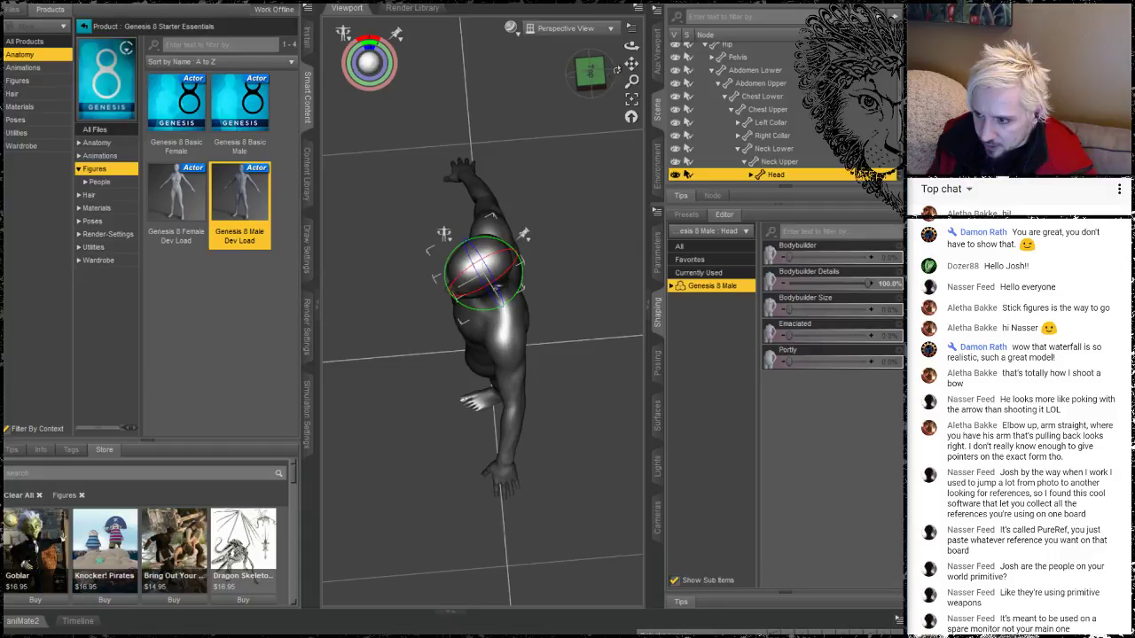
pyautogui.moveTo(631, 46)
pyautogui.mouseDown()
pyautogui.moveTo(681, 25)
pyautogui.moveTo(633, 34)
pyautogui.moveTo(658, 44)
pyautogui.moveTo(627, 45)
pyautogui.mouseUp()
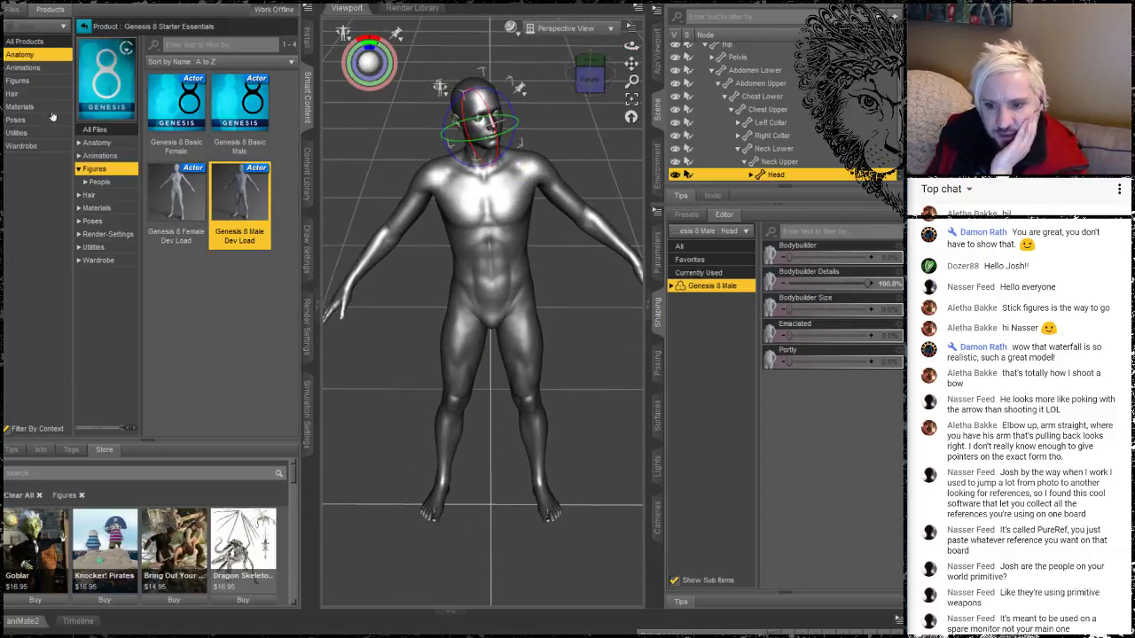
# Look through the Figures, People, Male and Real World categories and the Anatomy and Figures files of Genesis 8 Starter Essentials
pyautogui.click(18, 81)
pyautogui.click(4, 80)
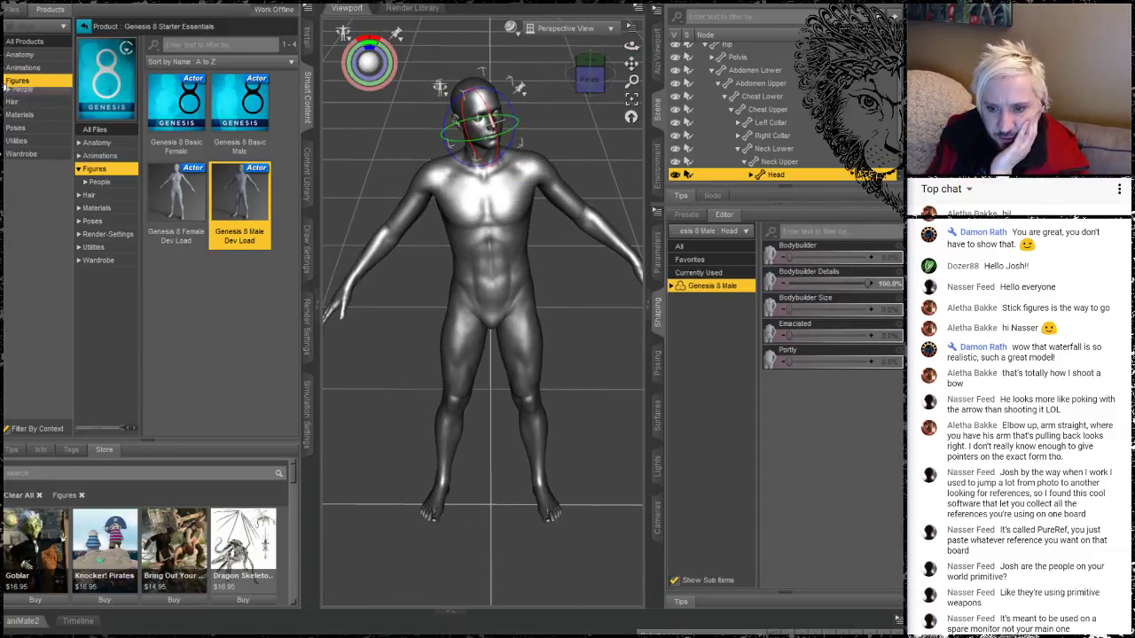
pyautogui.click(15, 95)
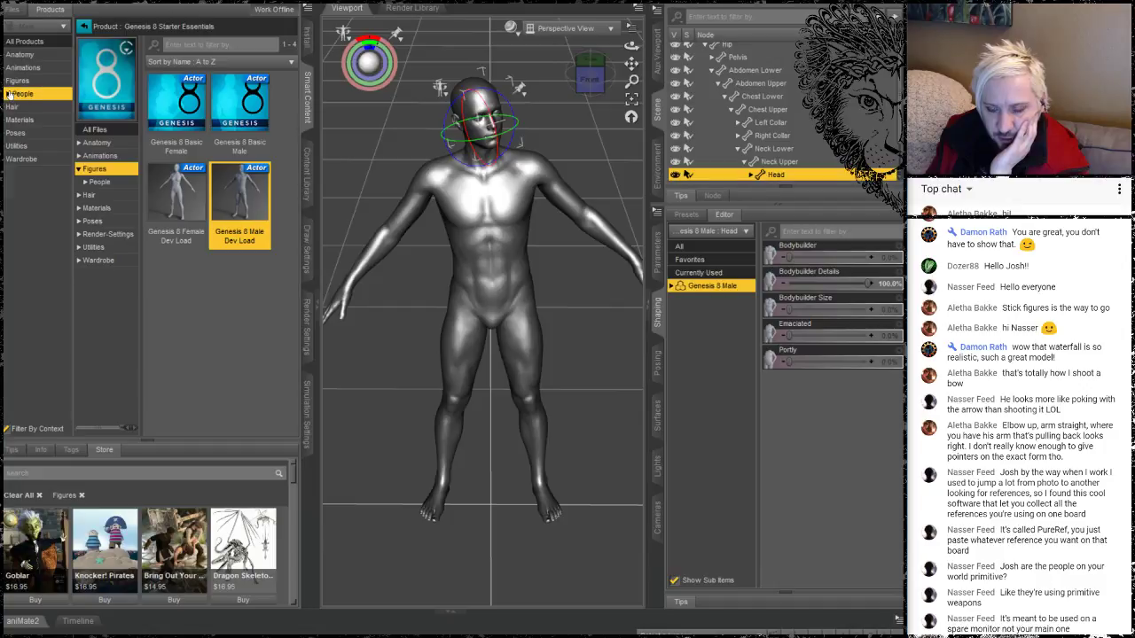
pyautogui.click(8, 93)
pyautogui.click(24, 108)
pyautogui.click(15, 107)
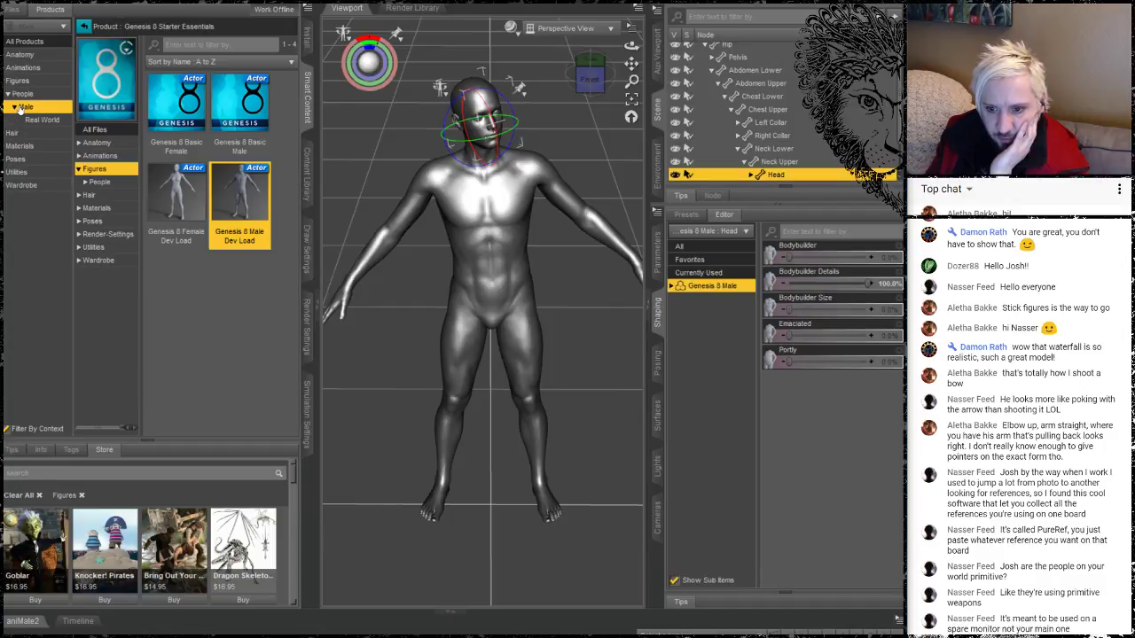
pyautogui.click(39, 120)
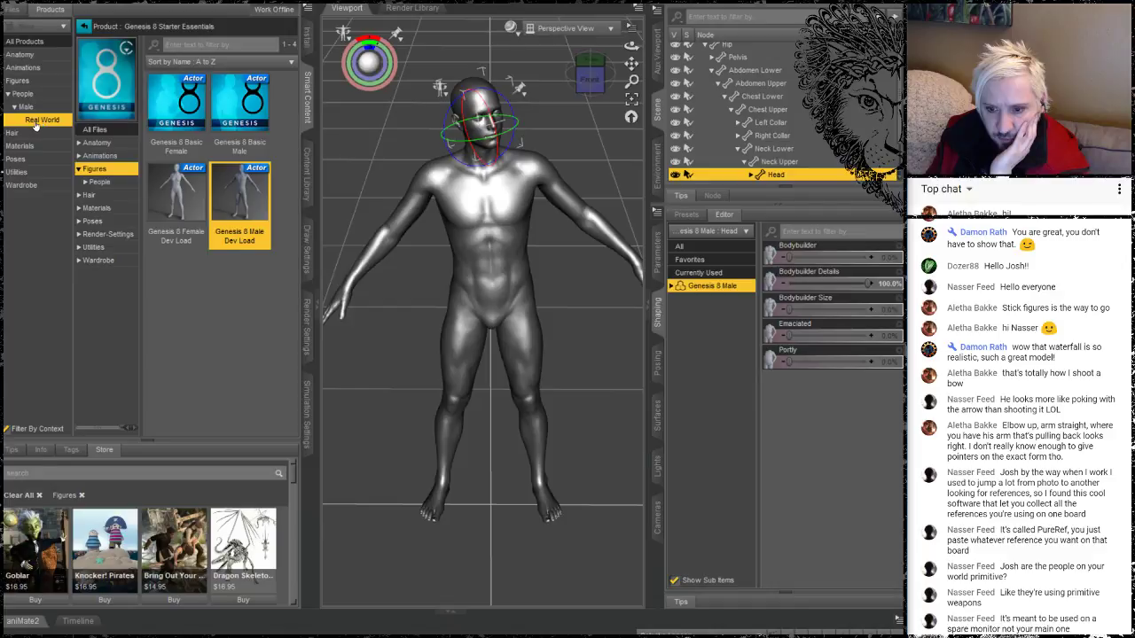
pyautogui.click(20, 82)
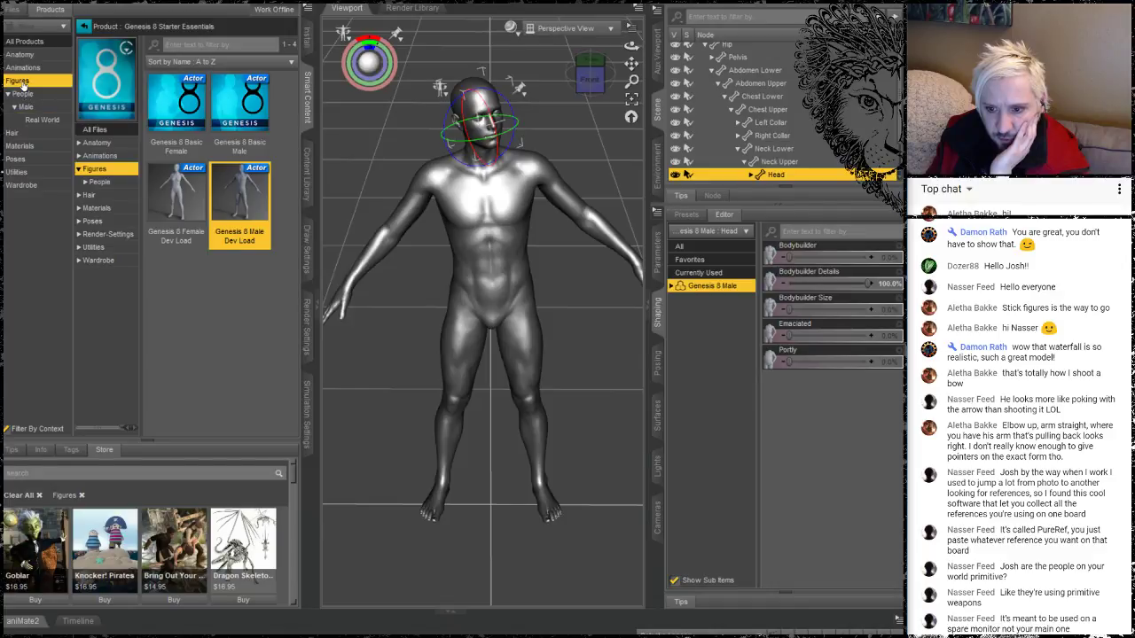
pyautogui.click(91, 145)
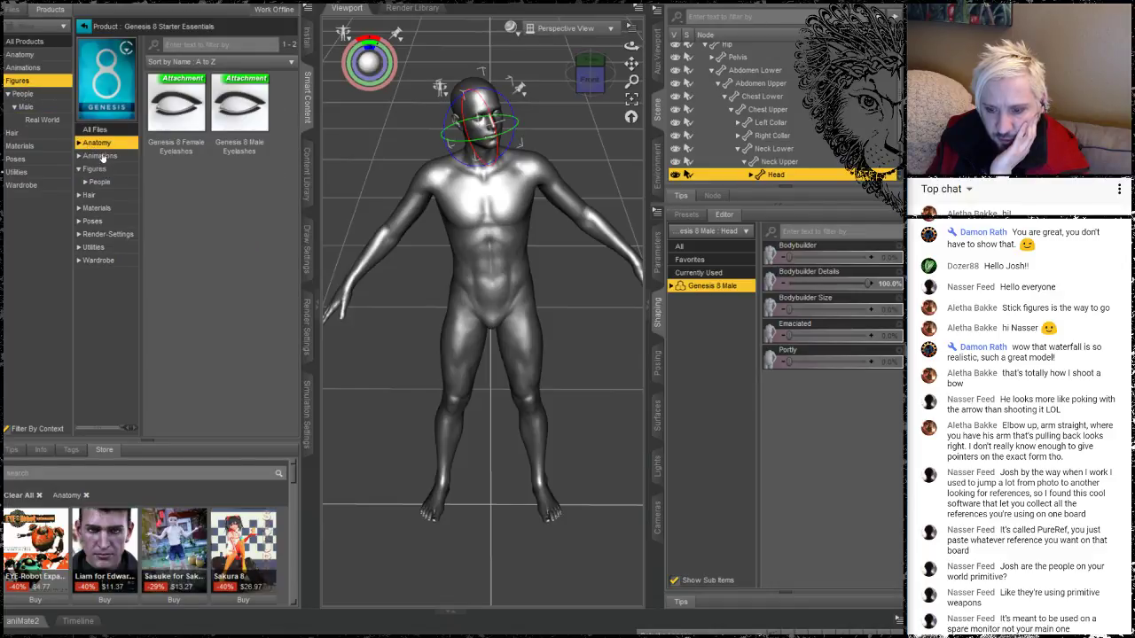
pyautogui.click(94, 170)
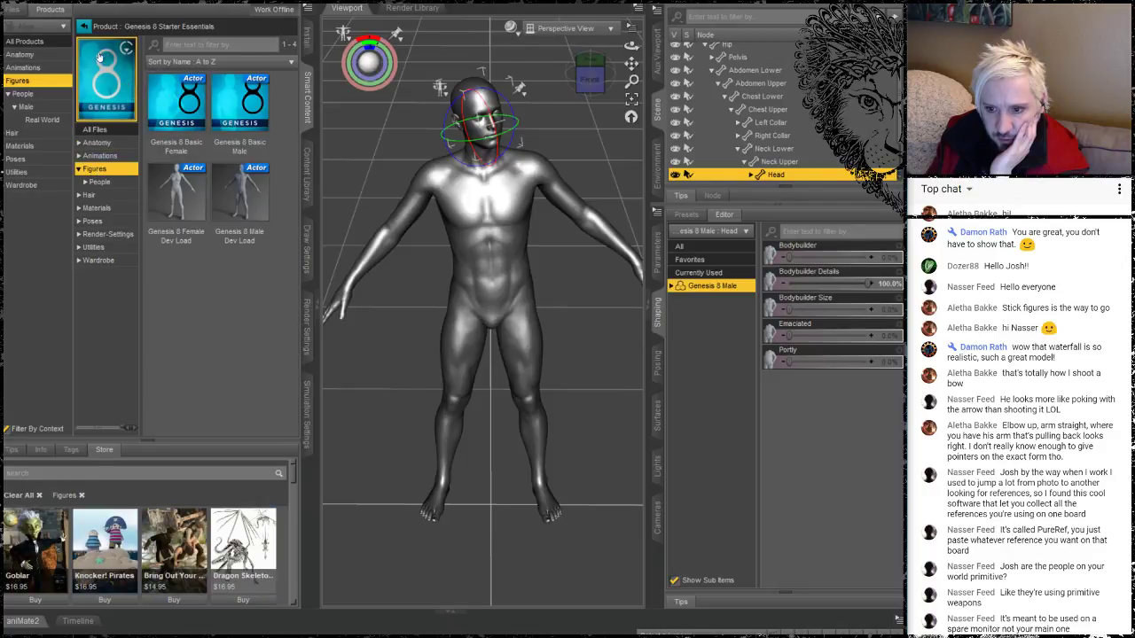
# Look through the Figures and Anatomy product categories, comparing all products with the installed ones
pyautogui.click(84, 27)
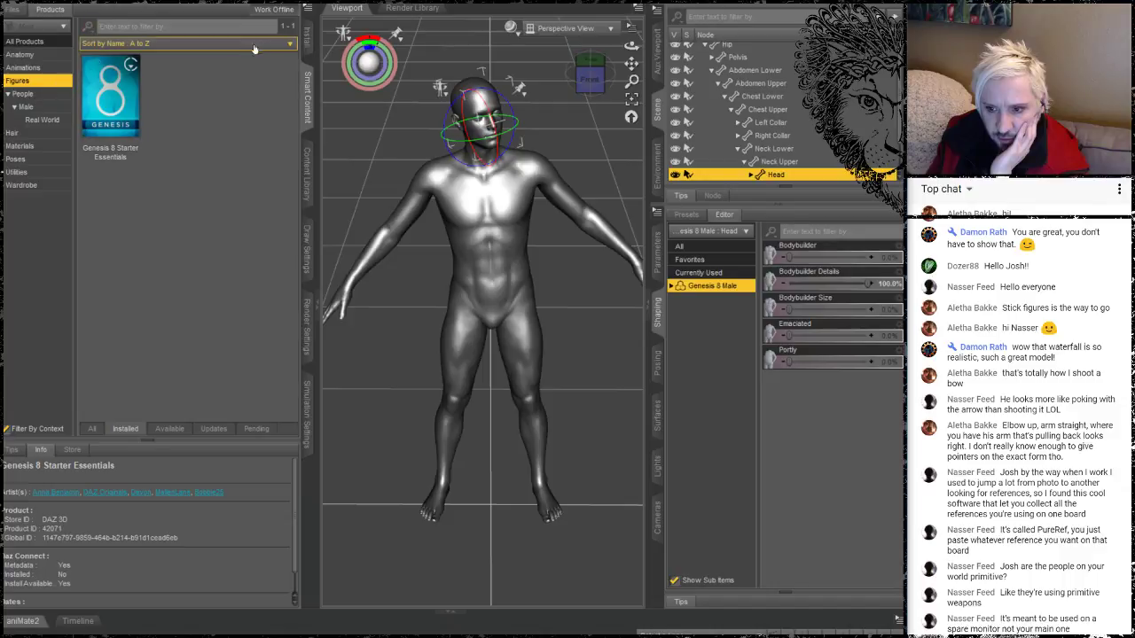
pyautogui.click(29, 96)
pyautogui.click(19, 82)
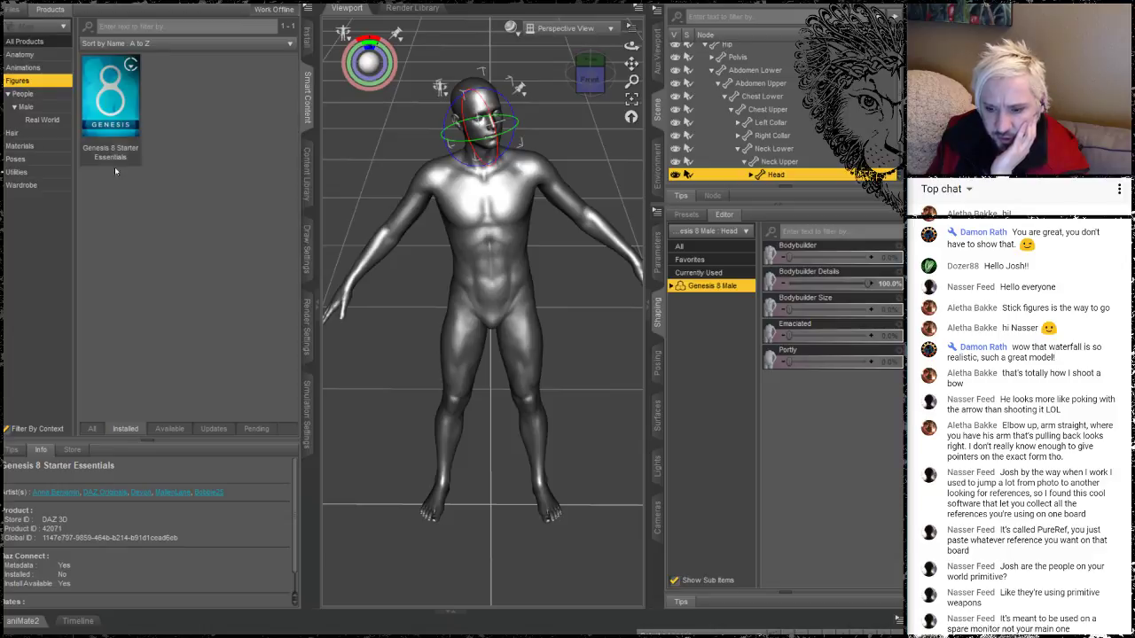
pyautogui.click(100, 434)
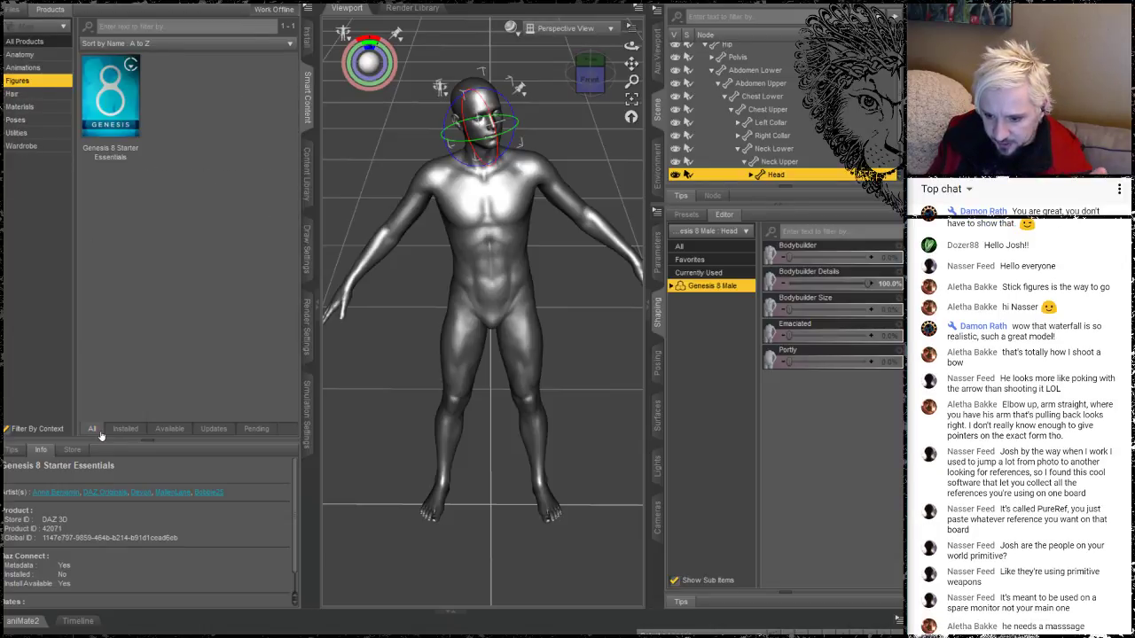
pyautogui.click(126, 429)
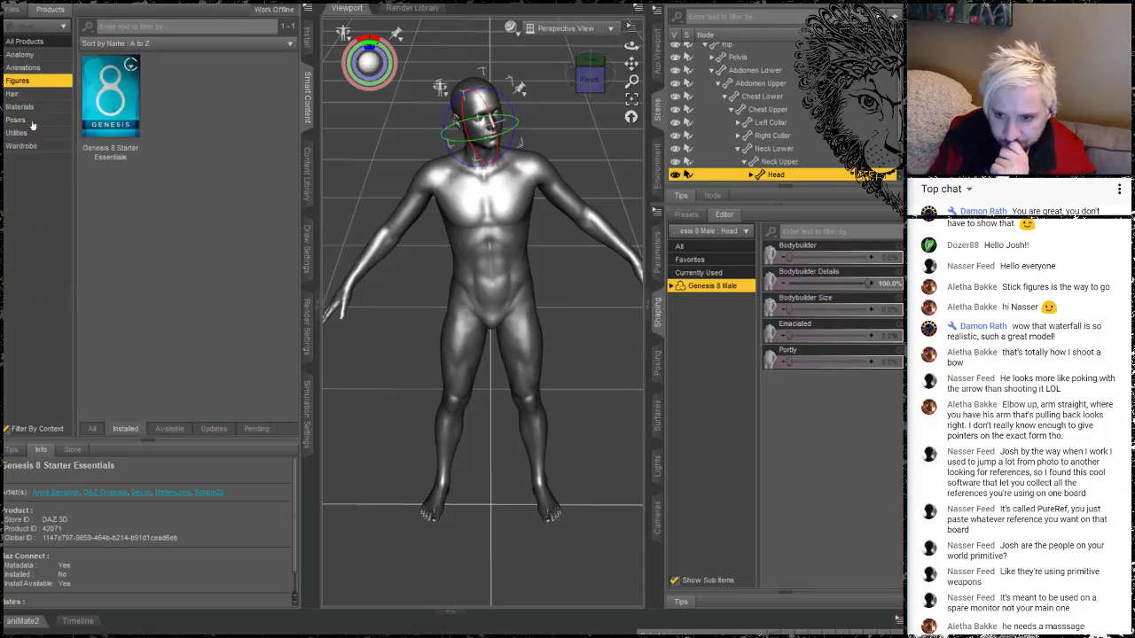
pyautogui.click(19, 55)
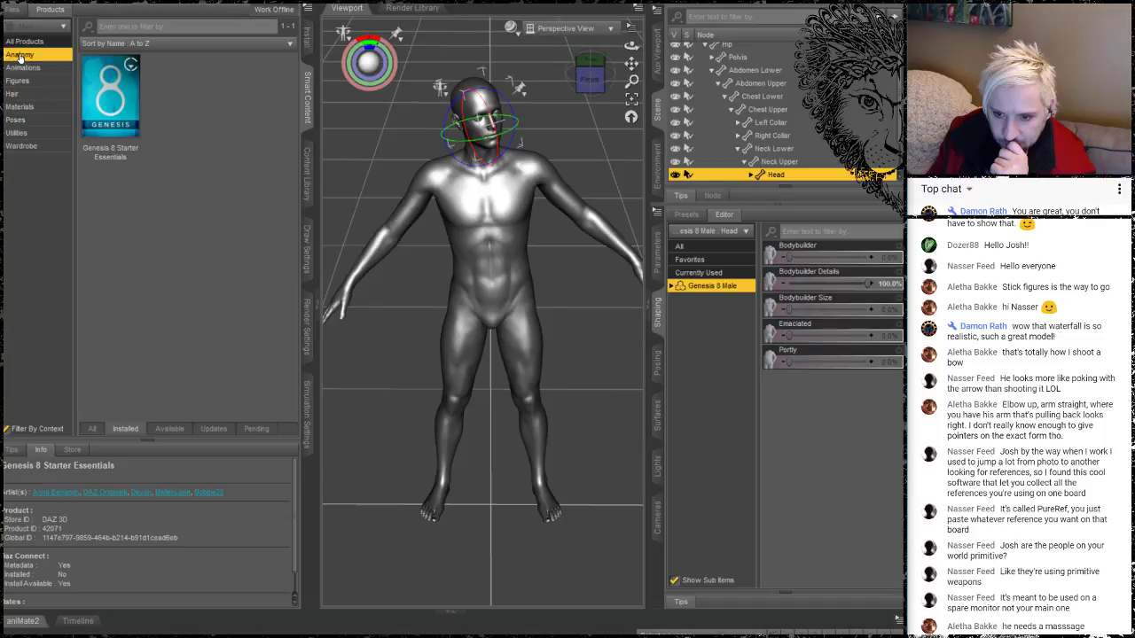
pyautogui.click(19, 55)
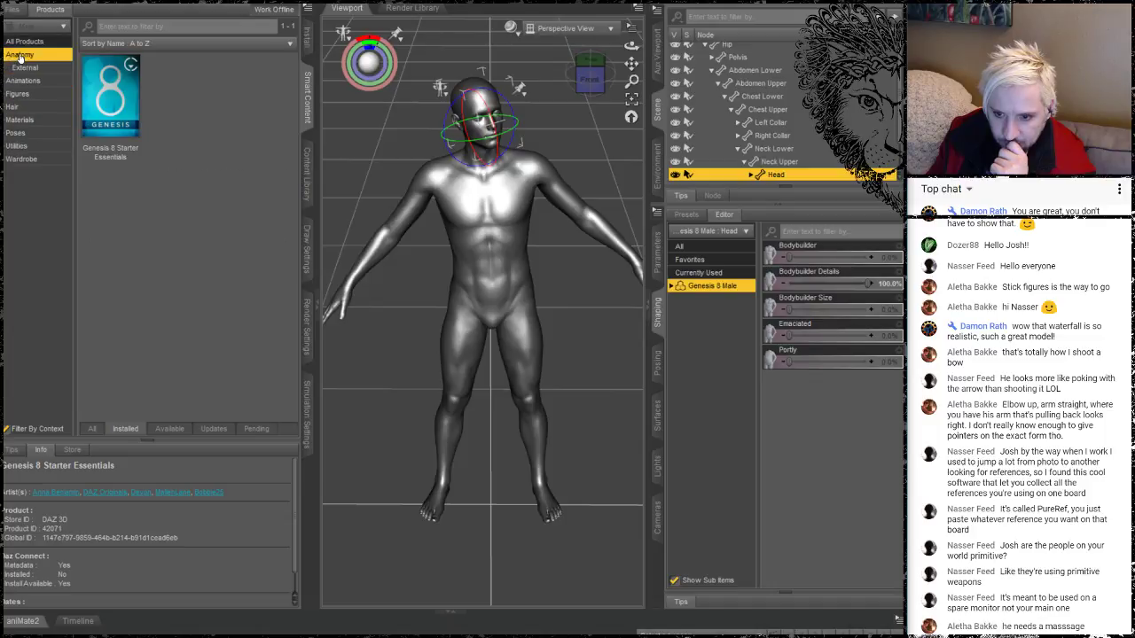
pyautogui.click(28, 68)
pyautogui.click(17, 56)
# Load Genesis 8 Female Dev Load from the Figures files of Genesis 8 Starter Essentials
pyautogui.click(99, 92)
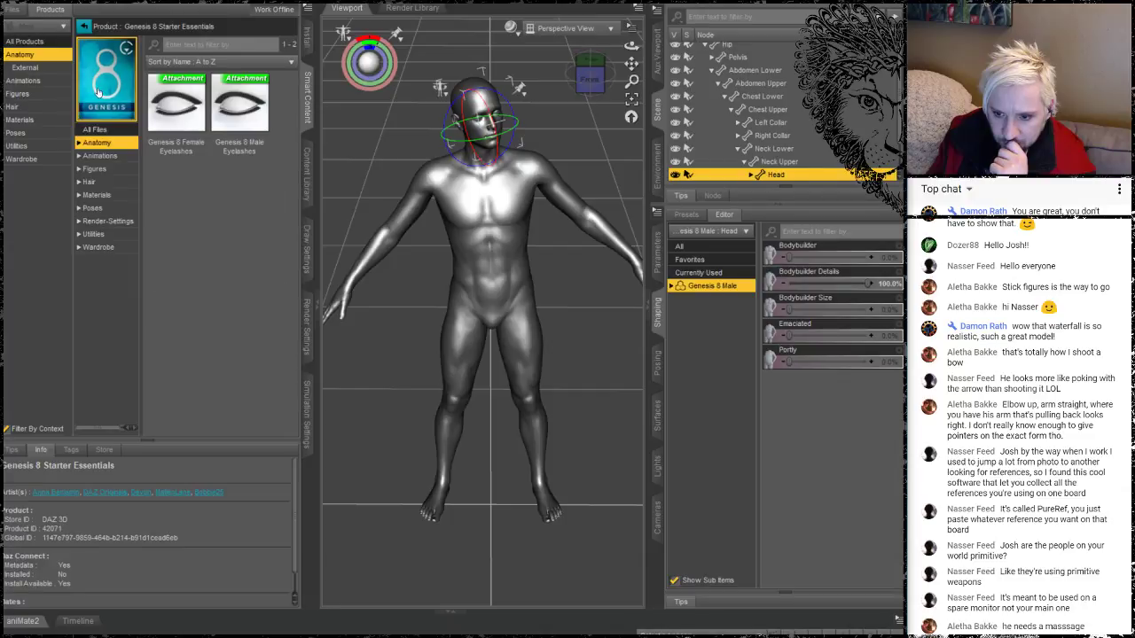
pyautogui.click(113, 169)
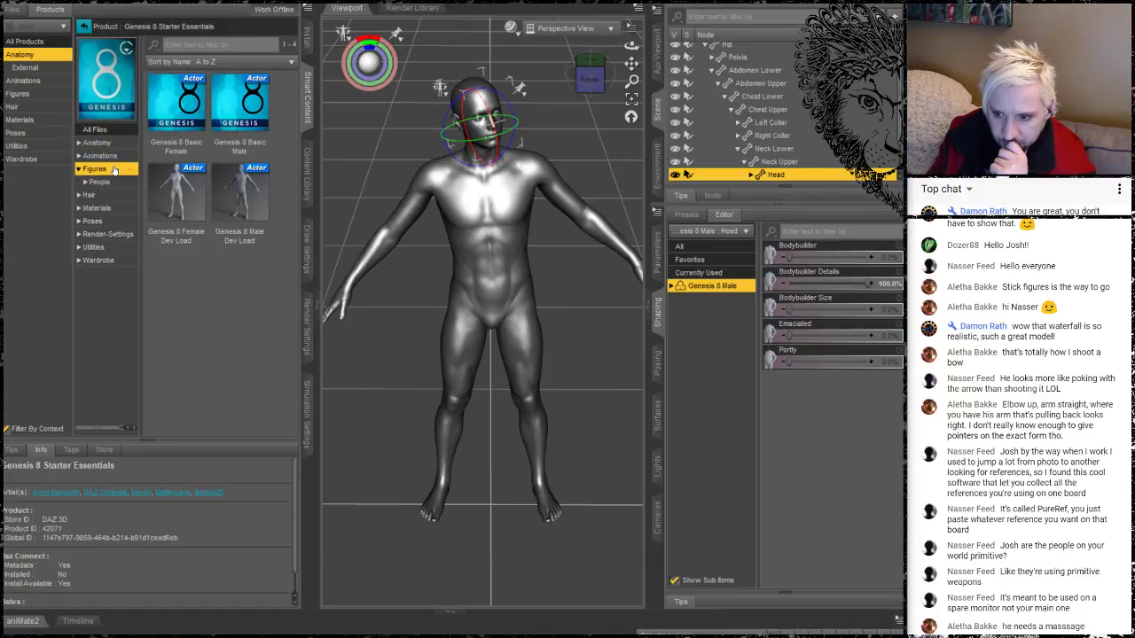
pyautogui.click(172, 211)
pyautogui.doubleClick(172, 211)
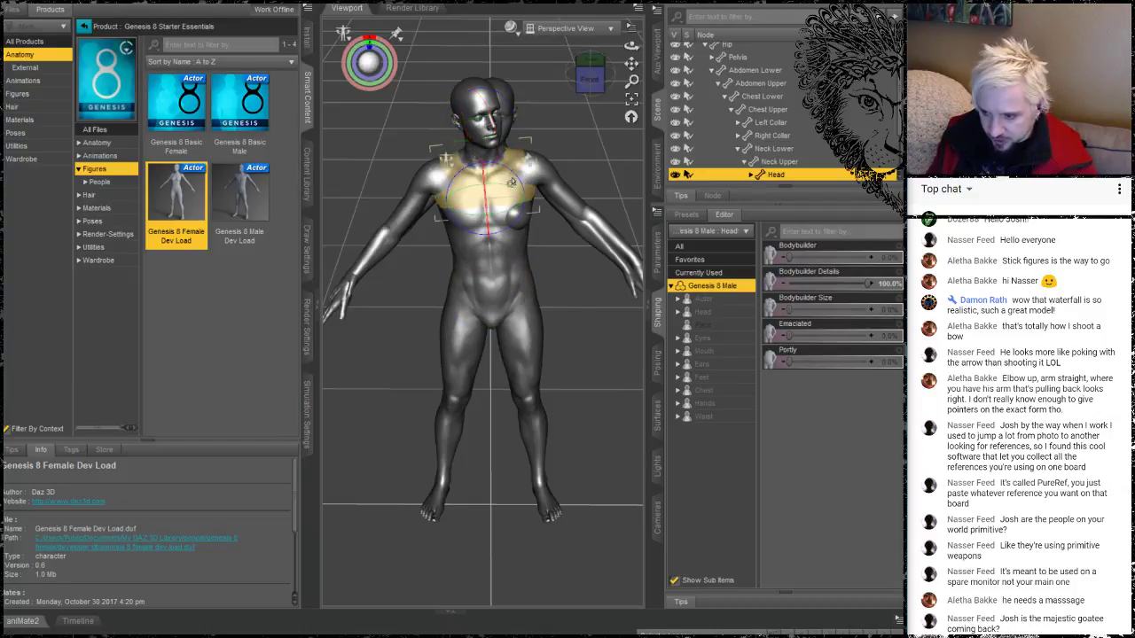
# Delete the Genesis 8 Male figure that overlaps the female figure, along with its whole bone hierarchy
pyautogui.click(510, 199)
pyautogui.click(523, 272)
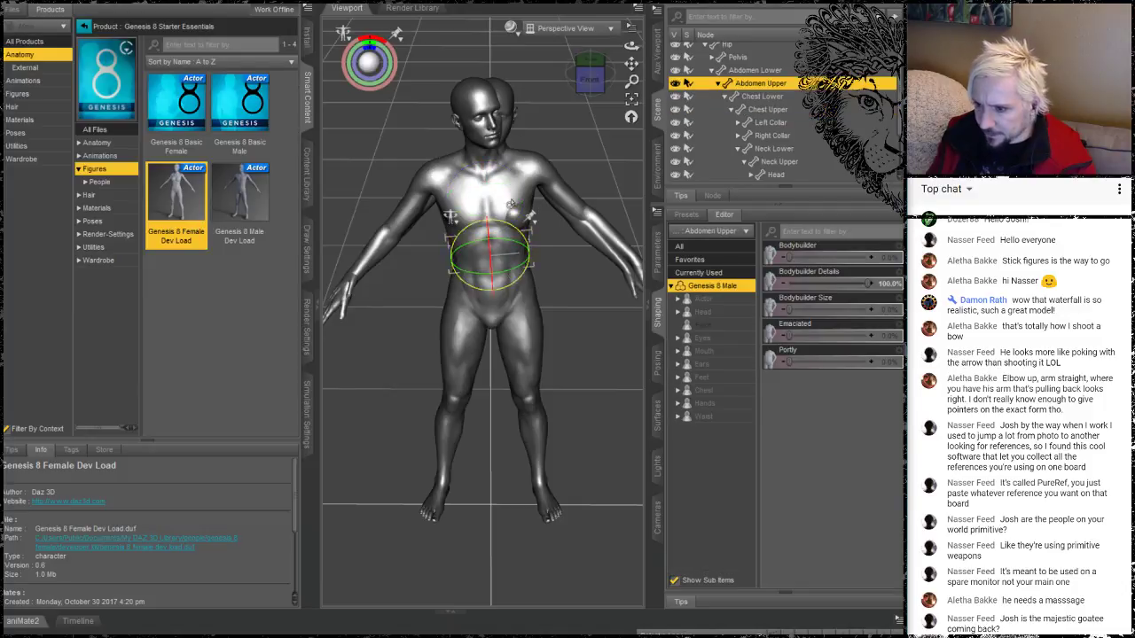
pyautogui.scroll(1, 494, 188)
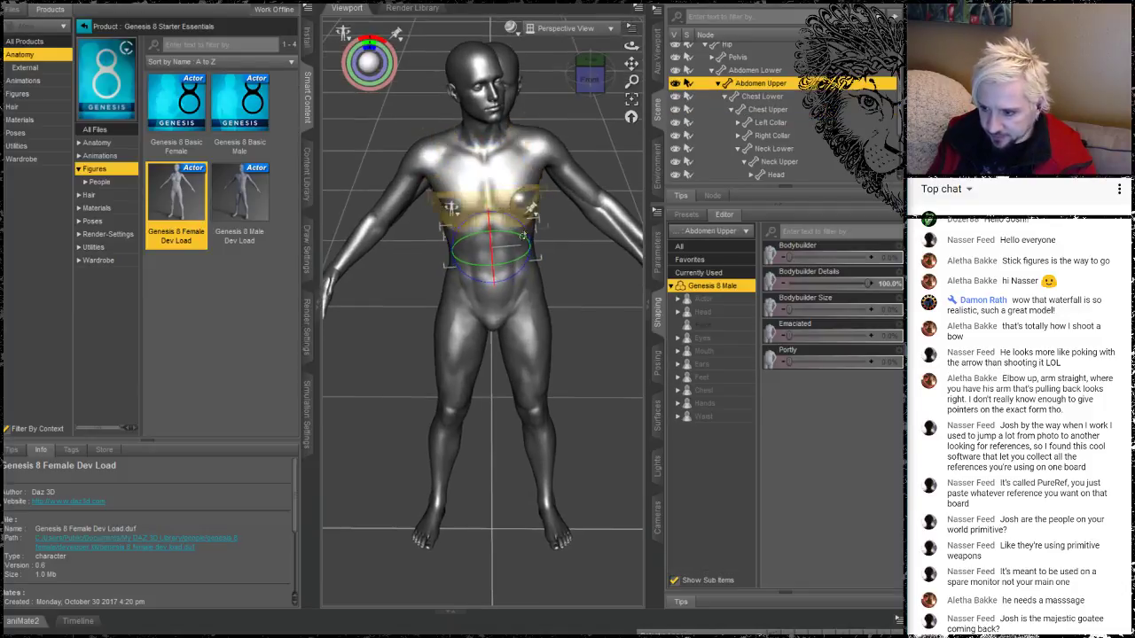
pyautogui.click(513, 73)
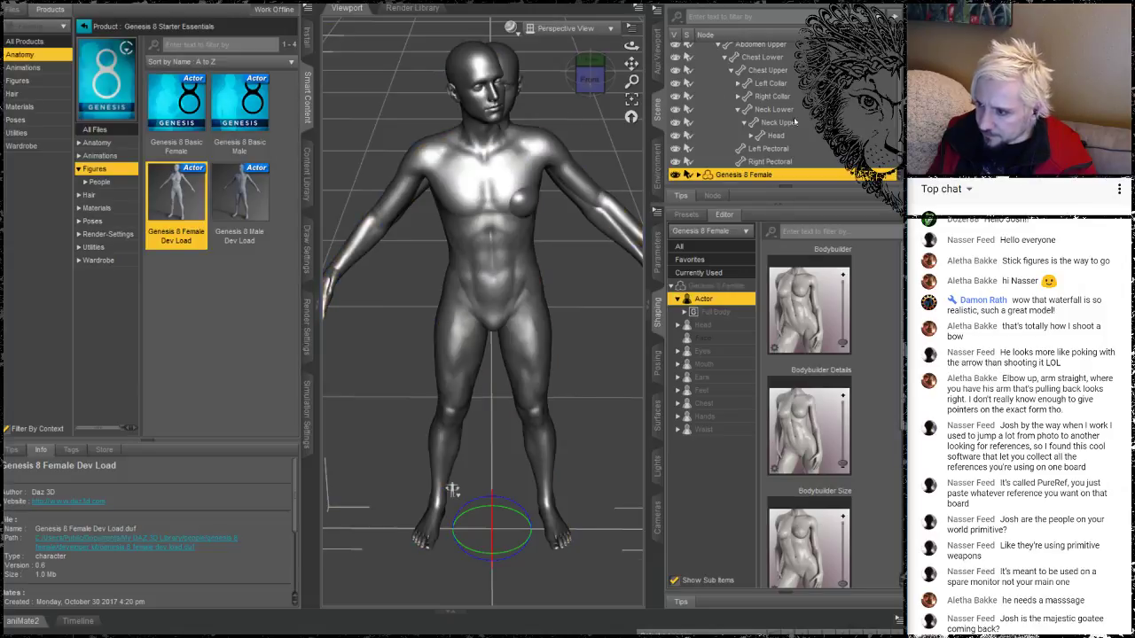
pyautogui.scroll(2, 767, 126)
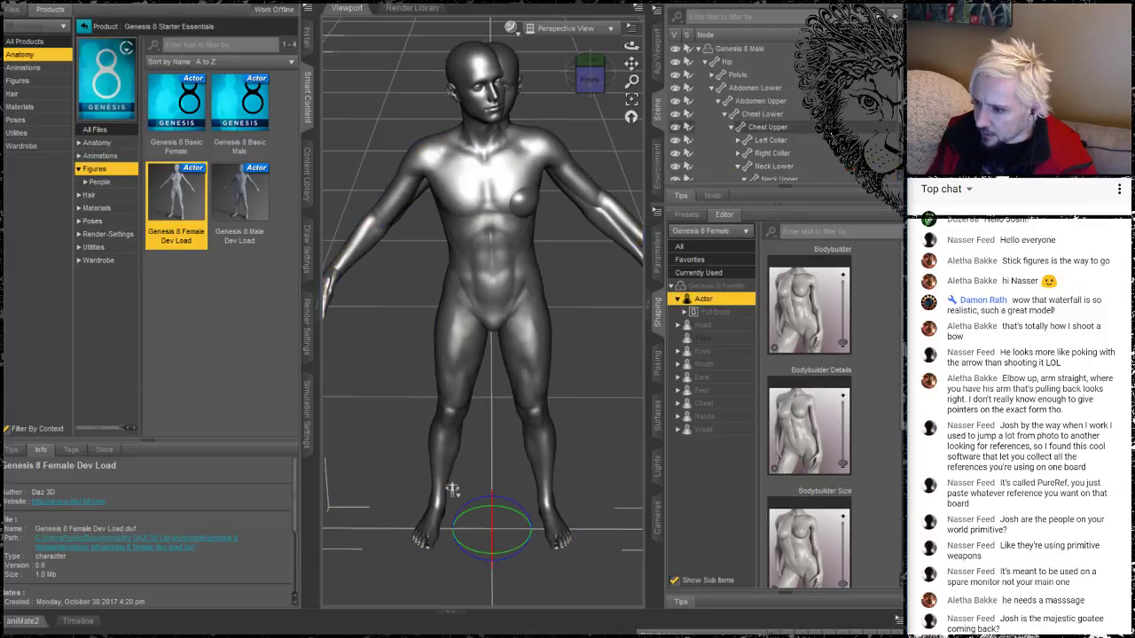
pyautogui.click(704, 63)
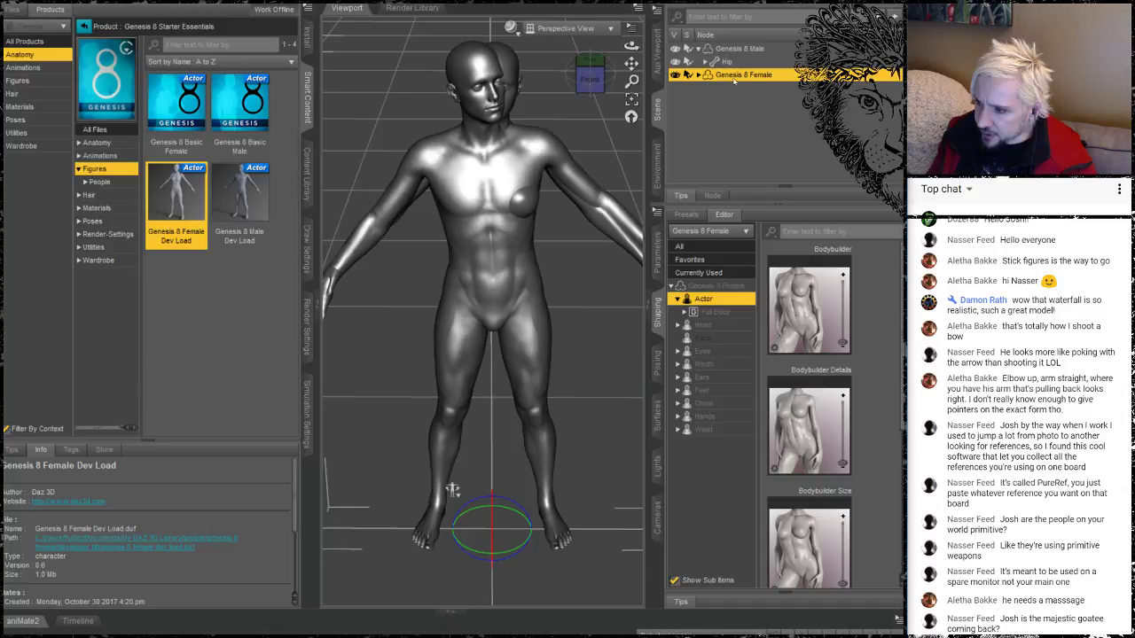
pyautogui.click(734, 60)
pyautogui.press('Delete')
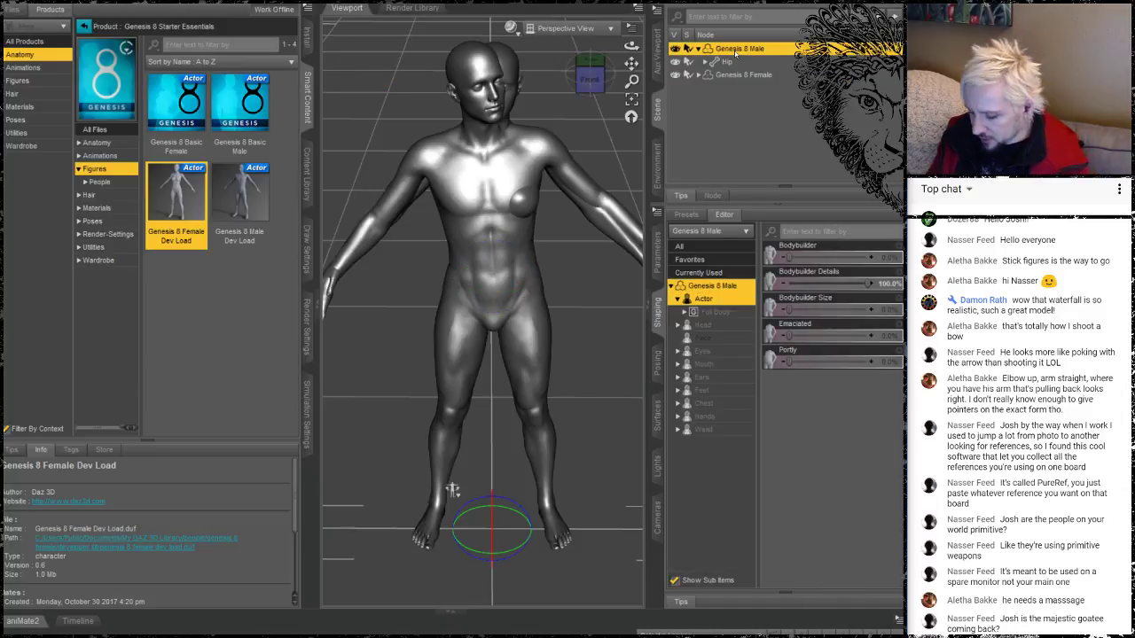
pyautogui.click(734, 49)
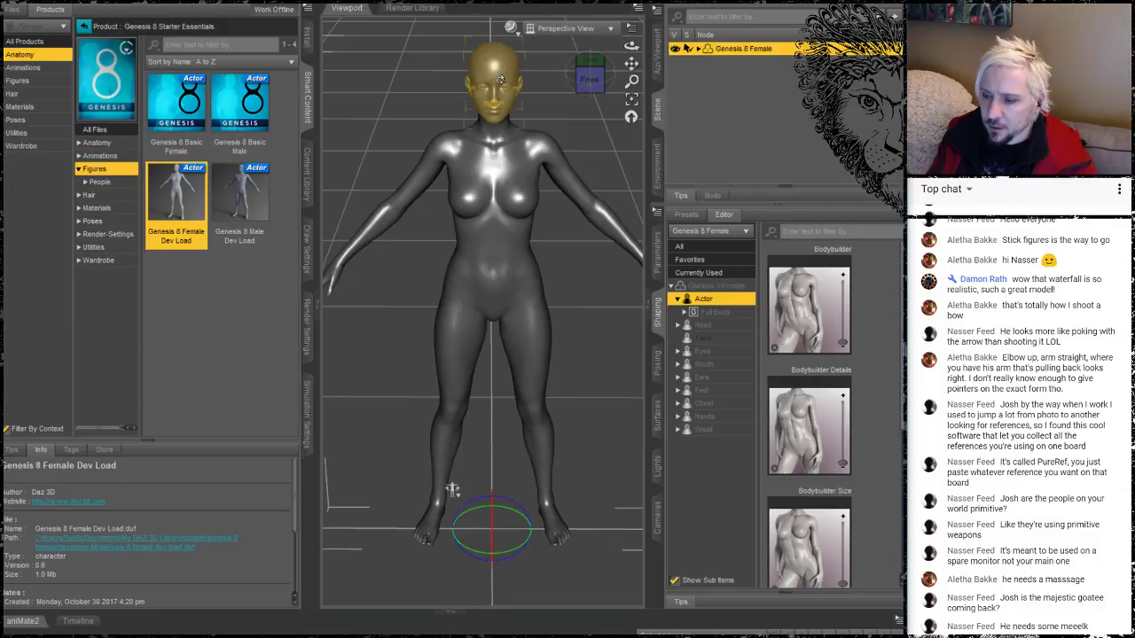
# Turn the female figure's head toward its left side and check it from a raised angle
pyautogui.click(503, 79)
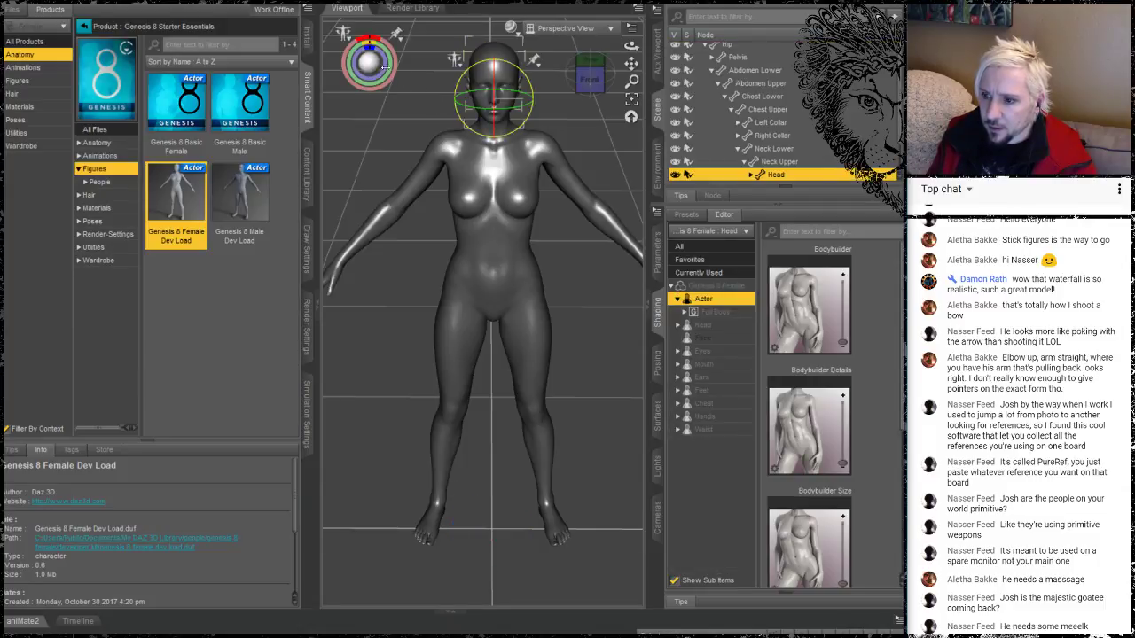
pyautogui.moveTo(369, 63)
pyautogui.mouseDown()
pyautogui.moveTo(383, 68)
pyautogui.moveTo(368, 64)
pyautogui.mouseUp()
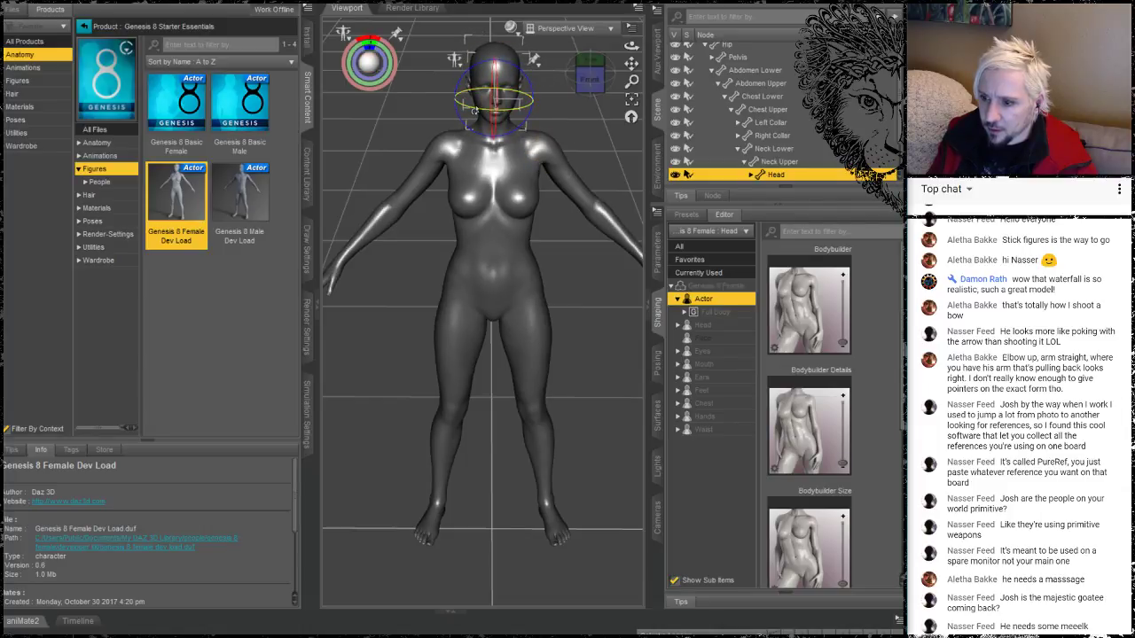
pyautogui.moveTo(474, 110); pyautogui.dragTo(493, 106)
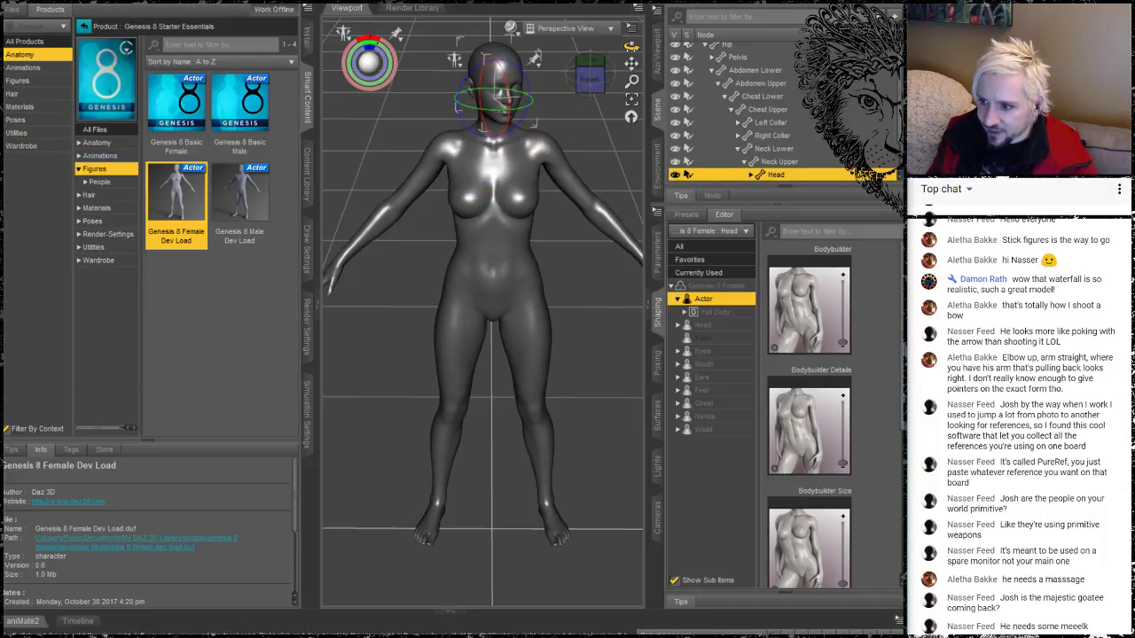
pyautogui.moveTo(631, 46); pyautogui.dragTo(435, 128)
# Apply the pink female Base Pose Standing A from the Genesis 8 Starter Essentials poses to the female figure
pyautogui.click(92, 220)
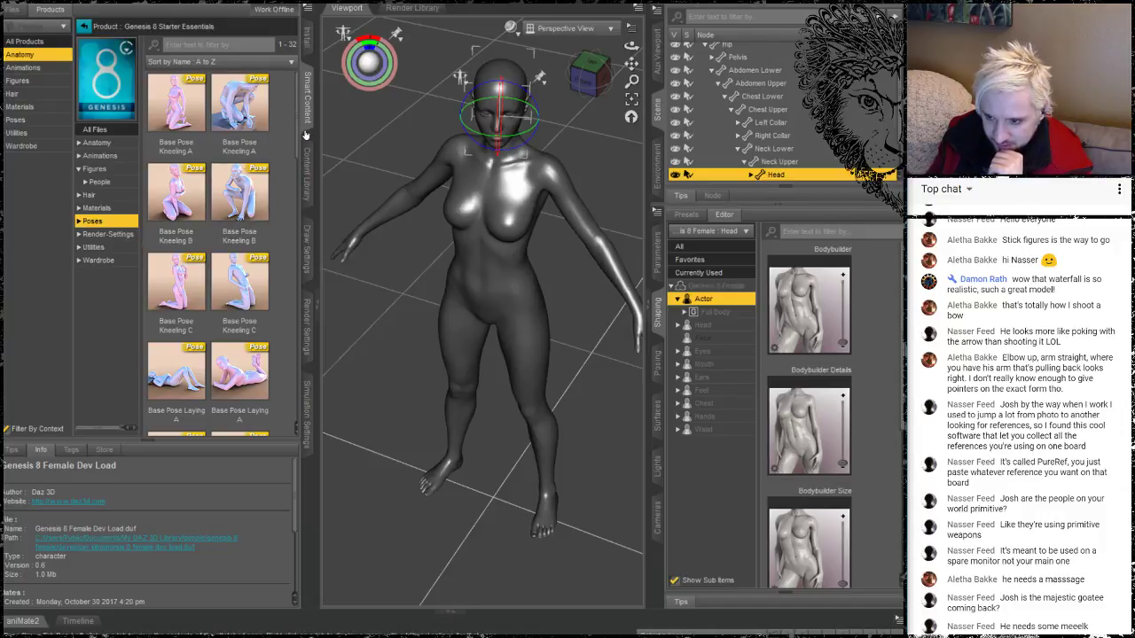
pyautogui.scroll(-3, 269, 244)
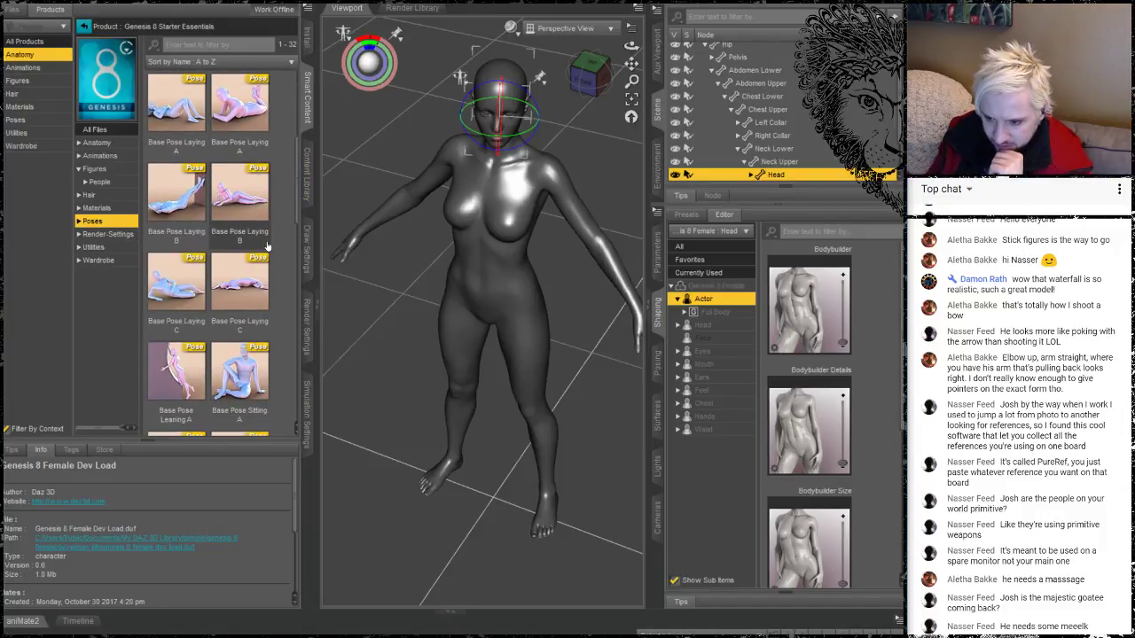
pyautogui.moveTo(267, 246)
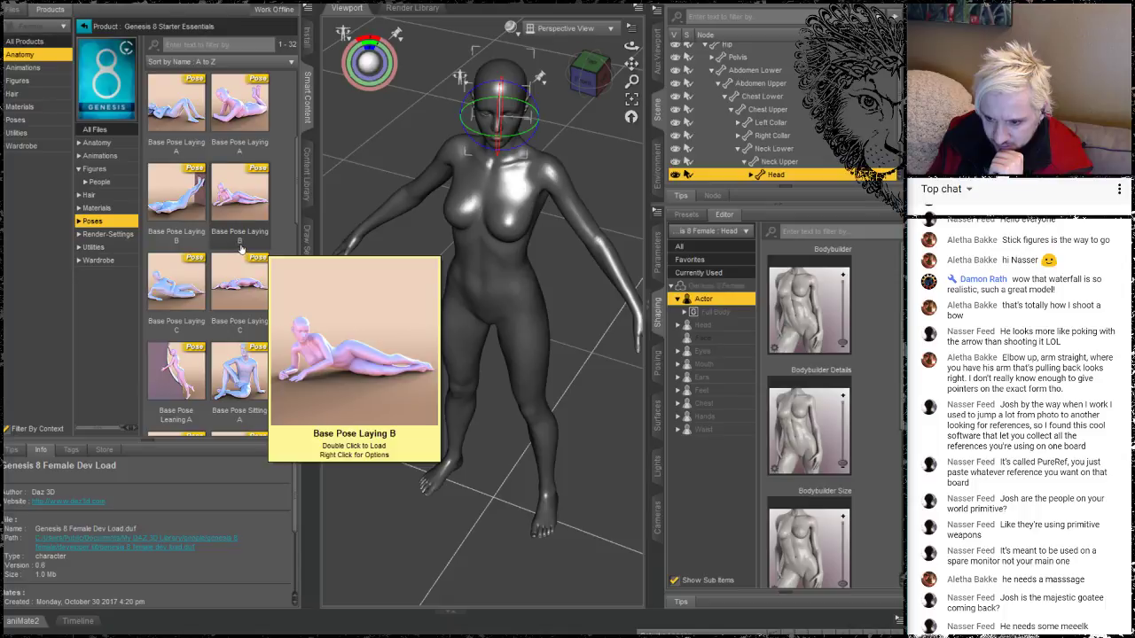
pyautogui.scroll(-3, 241, 249)
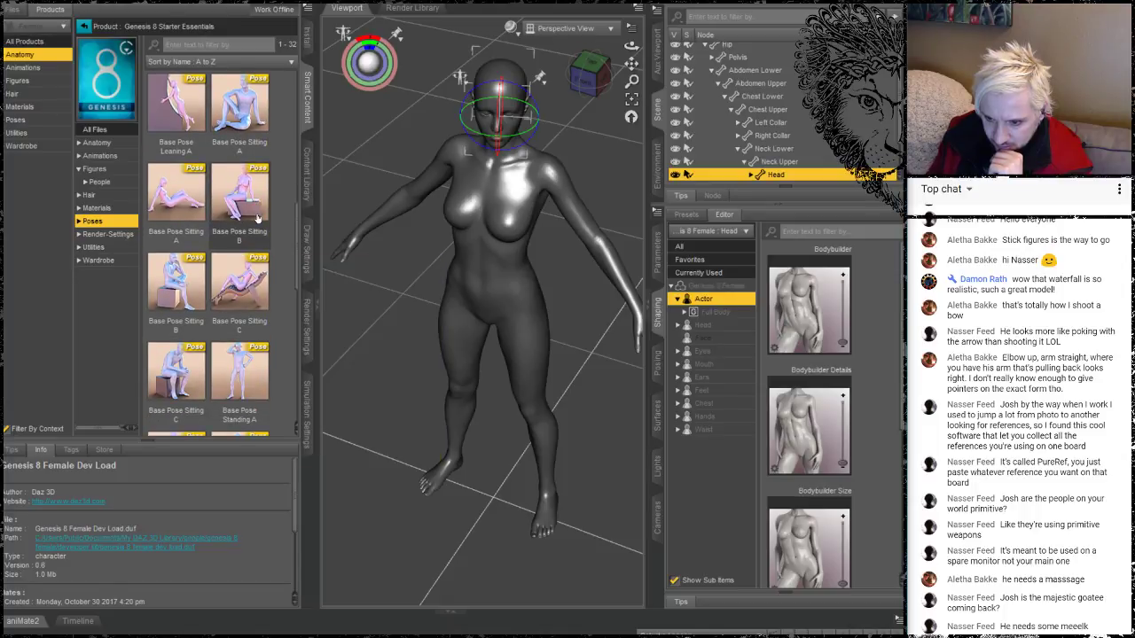
pyautogui.moveTo(257, 217)
pyautogui.scroll(-3, 257, 217)
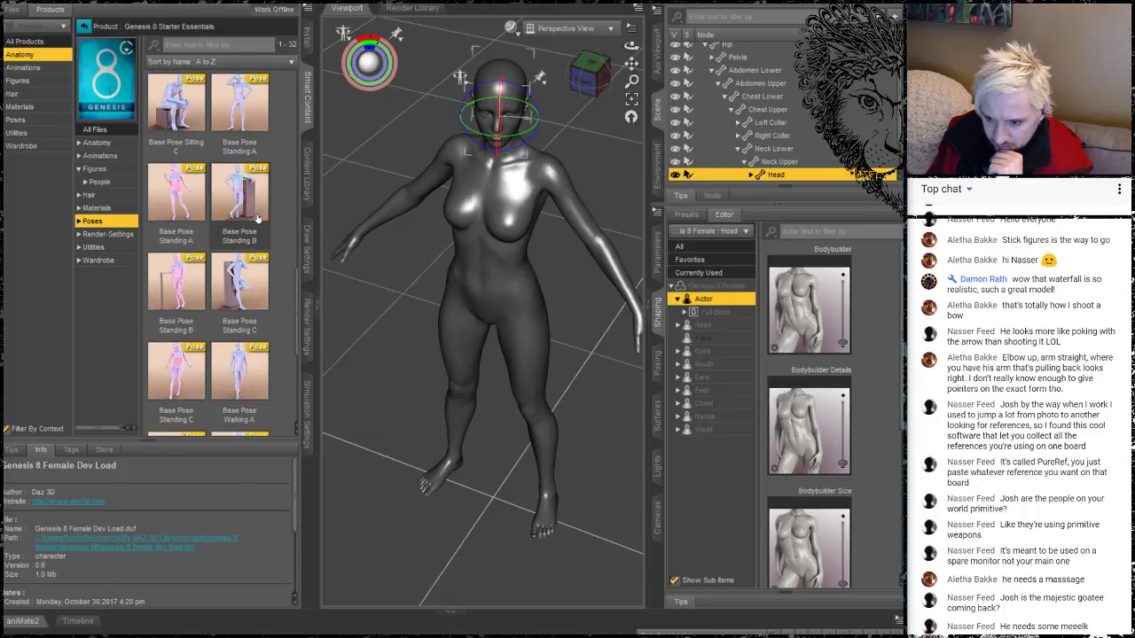
pyautogui.scroll(-4, 257, 217)
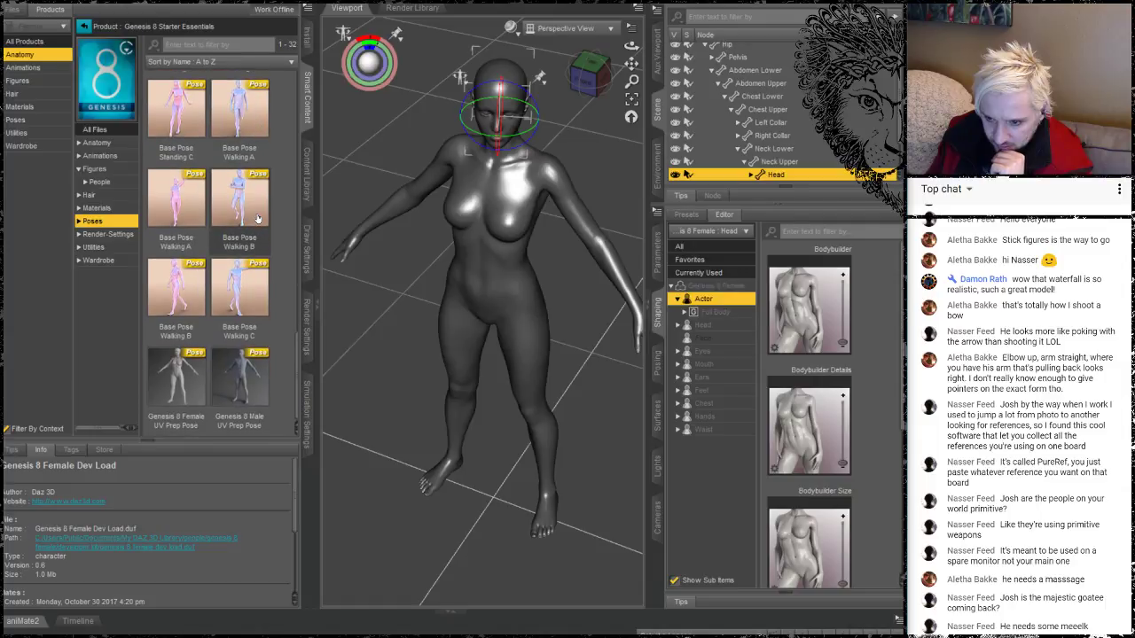
pyautogui.scroll(4, 257, 217)
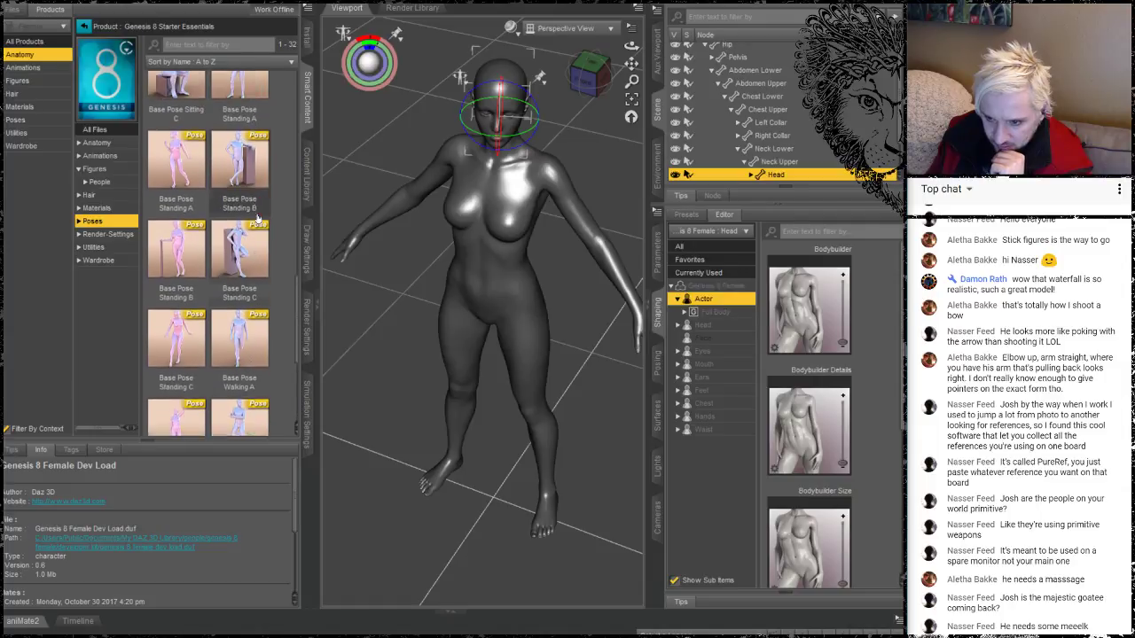
pyautogui.doubleClick(181, 195)
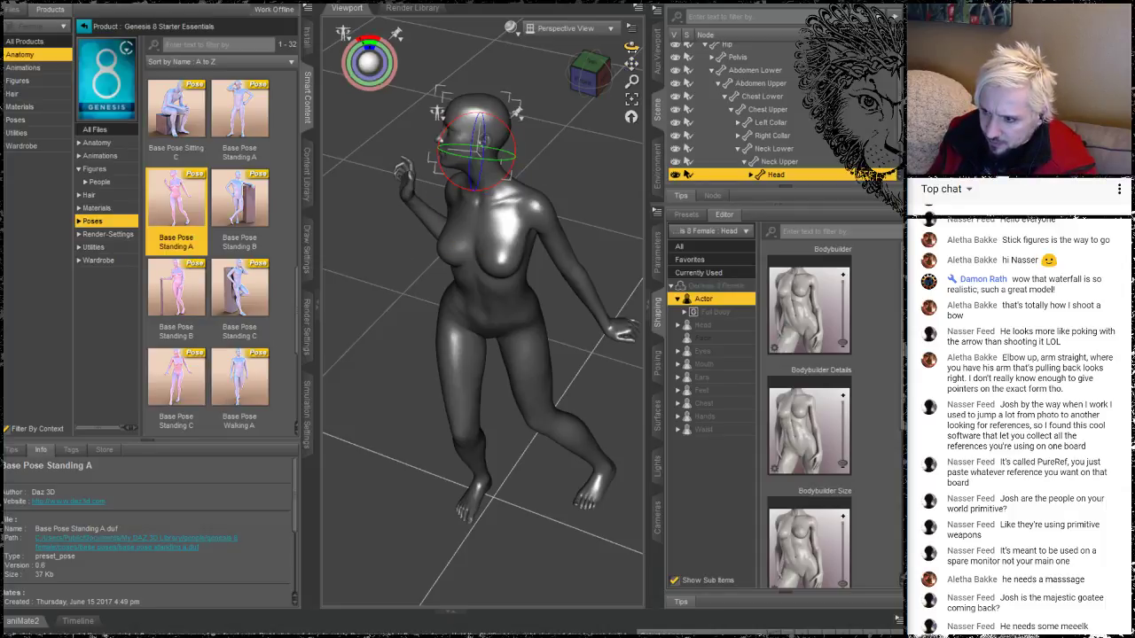
# Examine the posed female figure from several angles with nothing selected, and look through the remaining poses and the Scene Builder and Materials categories
pyautogui.moveTo(631, 47); pyautogui.dragTo(607, 81)
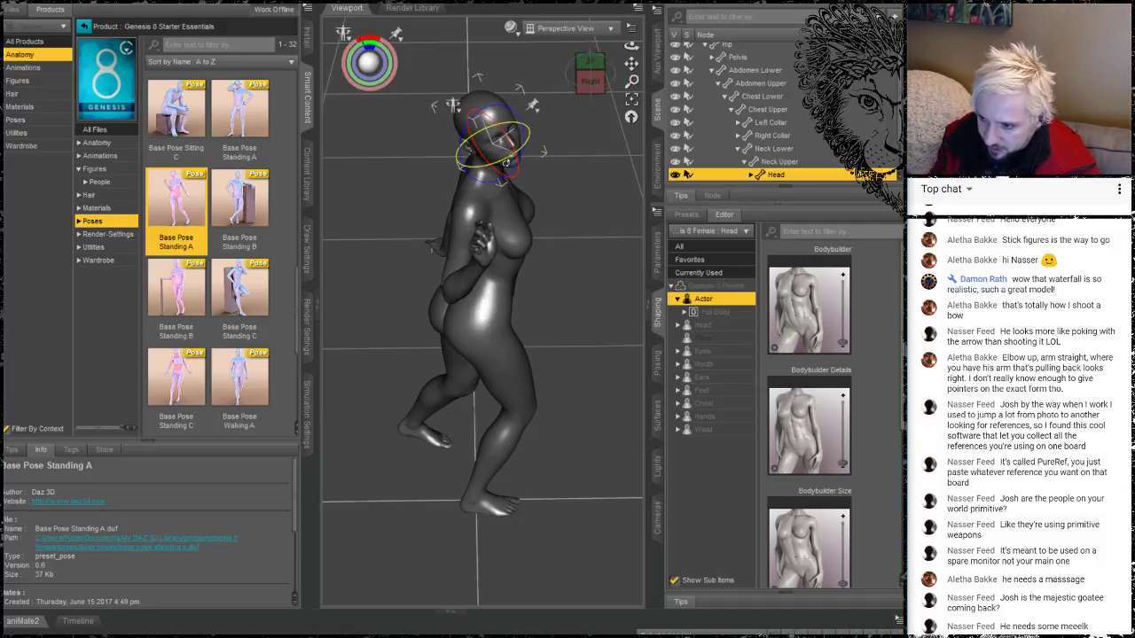
pyautogui.click(555, 192)
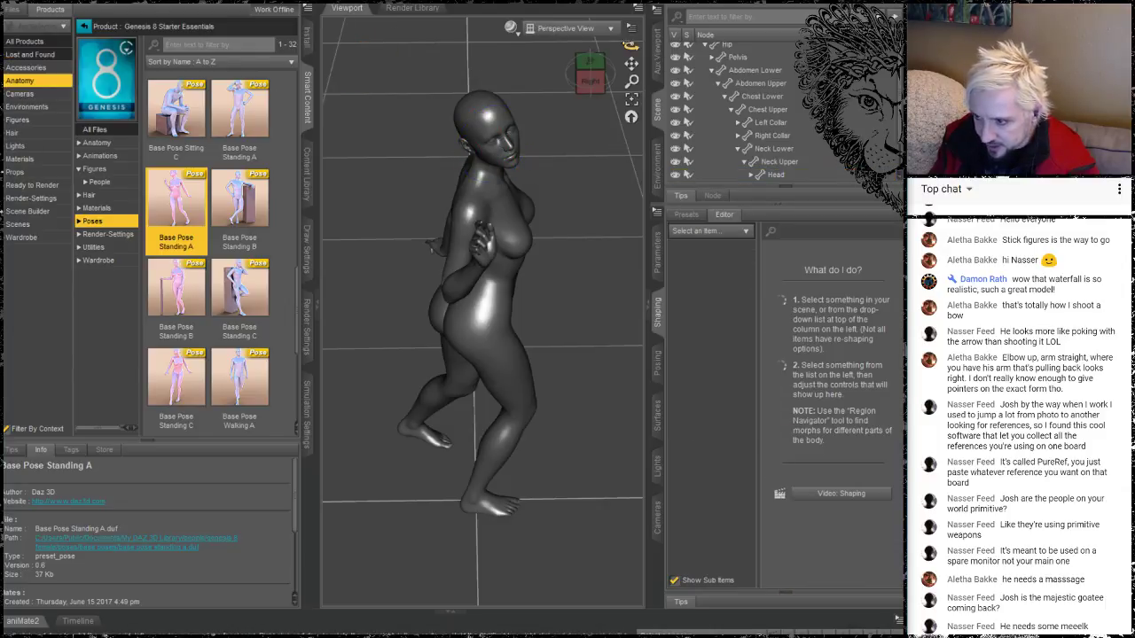
pyautogui.moveTo(631, 46); pyautogui.dragTo(787, 34)
pyautogui.moveTo(408, 53); pyautogui.dragTo(323, 120)
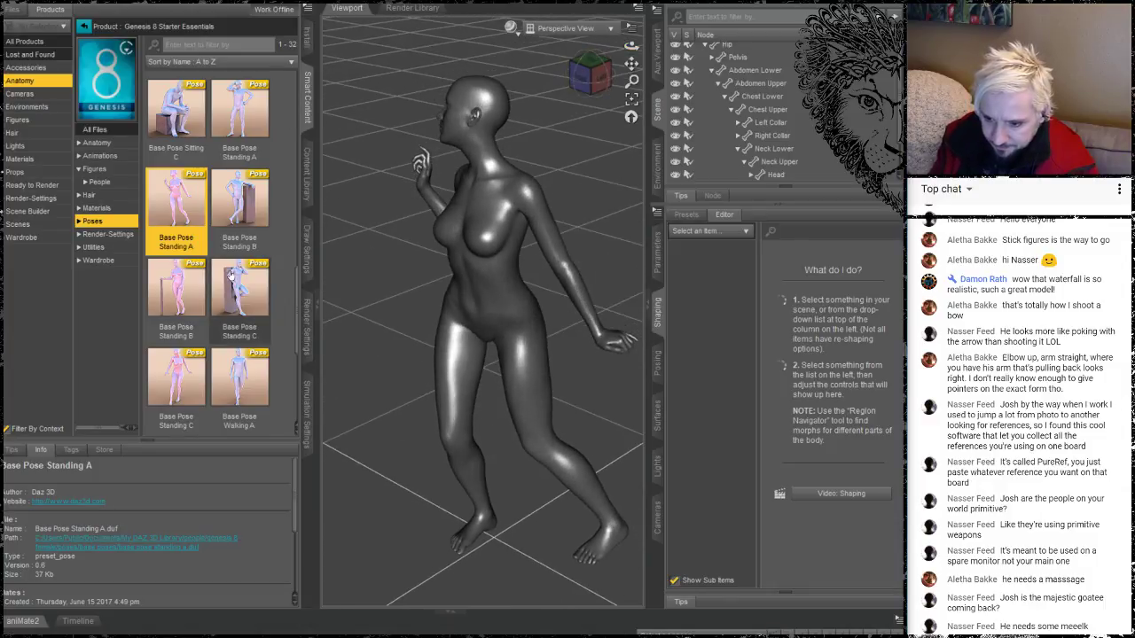
pyautogui.scroll(-3, 251, 251)
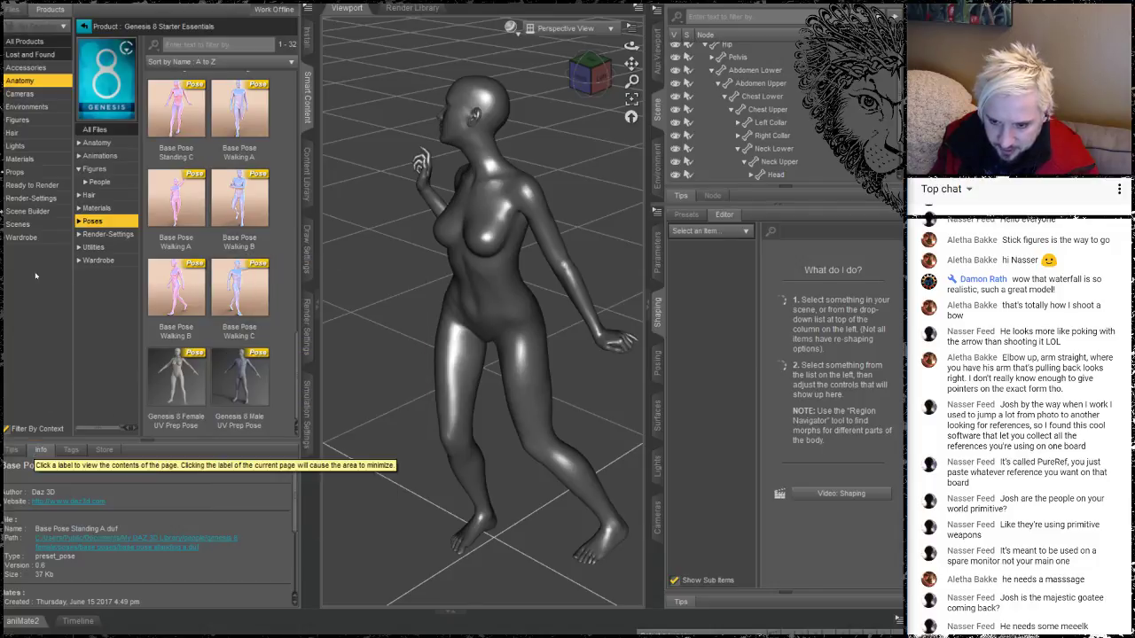
pyautogui.click(27, 213)
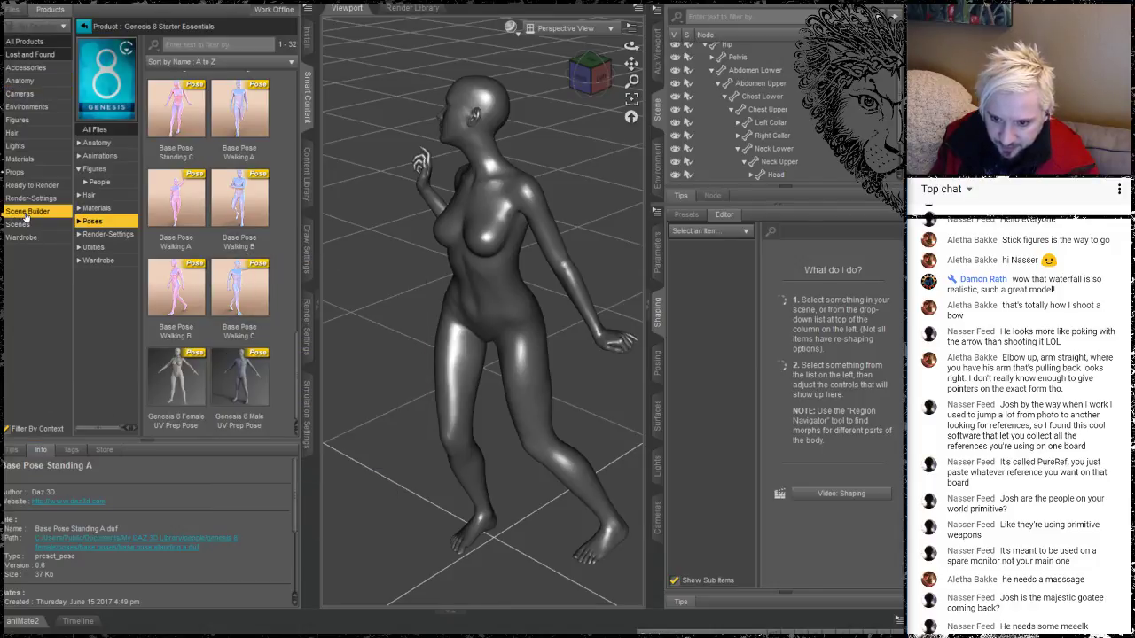
pyautogui.click(16, 161)
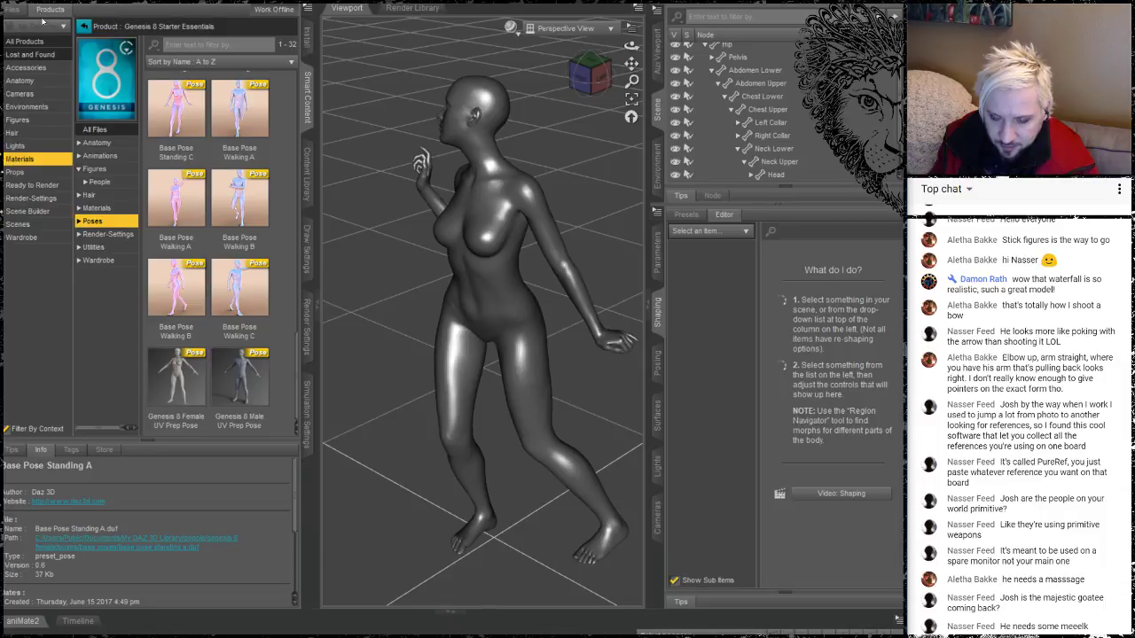
# Start a new empty scene without saving the changes to the current one
pyautogui.click(11, 1)
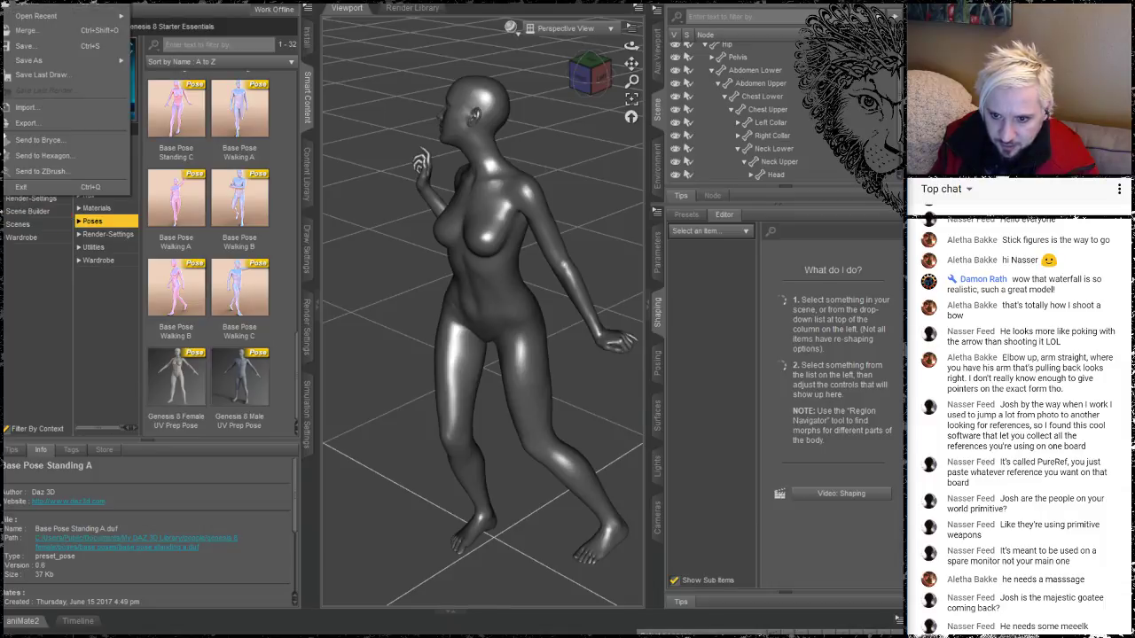
pyautogui.click(26, 1)
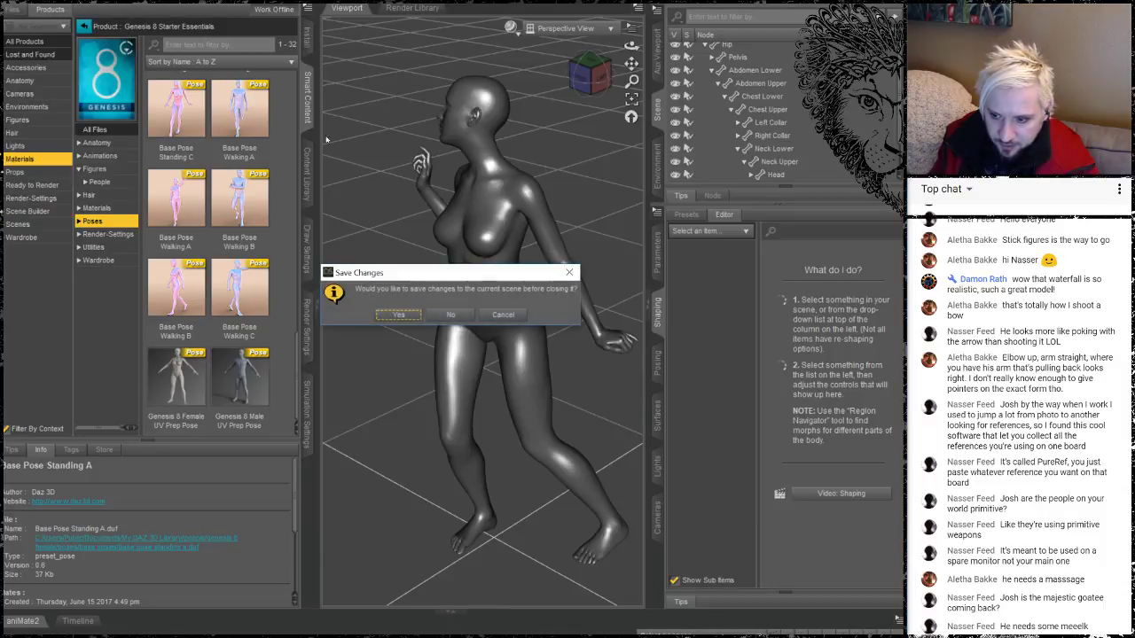
pyautogui.click(453, 317)
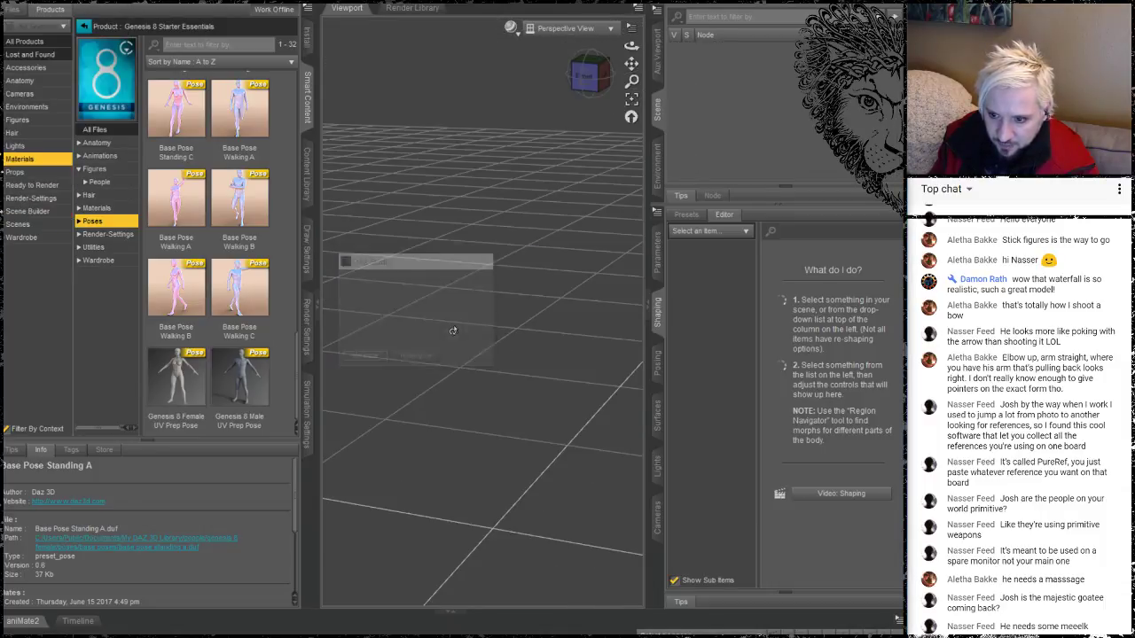
# Look through the Anatomy items included in the Genesis 8 Starter Essentials product
pyautogui.click(18, 81)
pyautogui.click(6, 80)
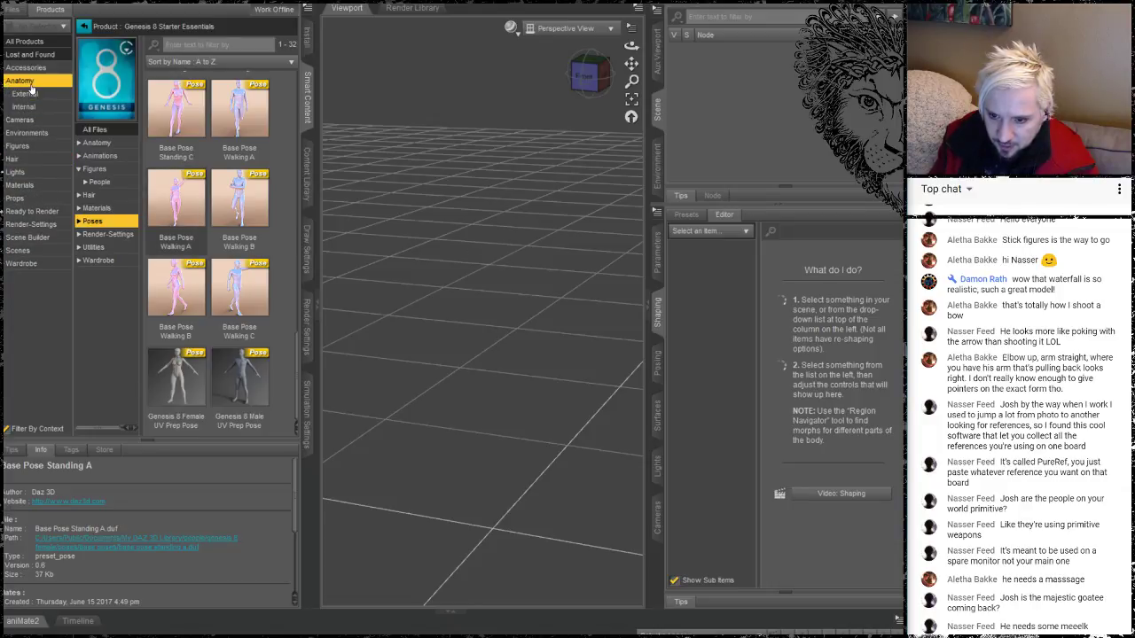
pyautogui.click(98, 141)
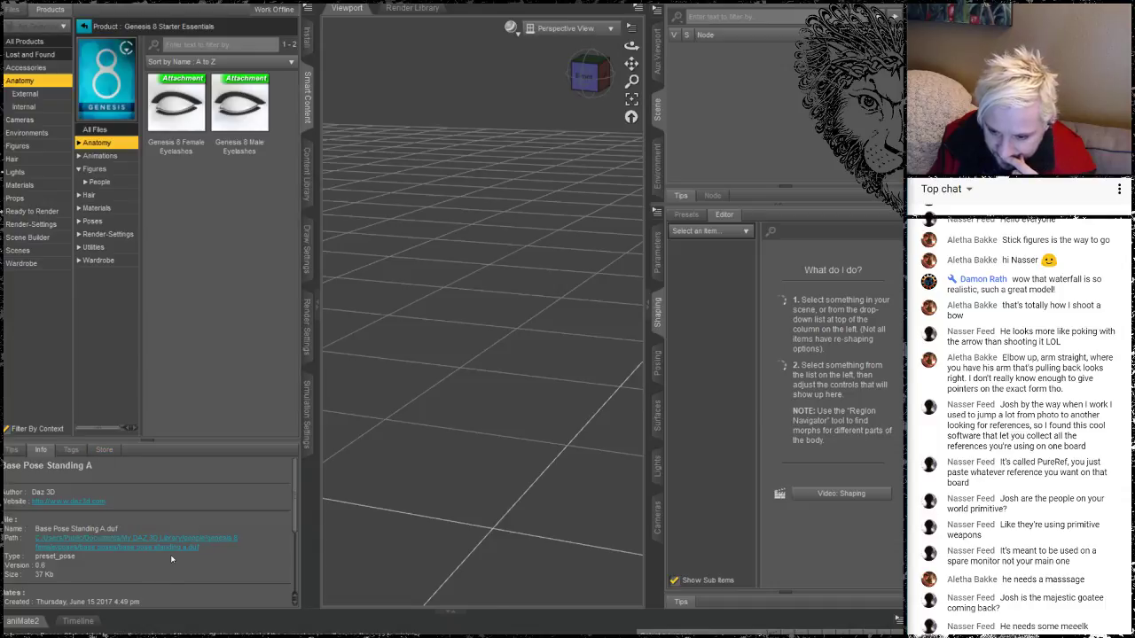
pyautogui.moveTo(295, 512); pyautogui.dragTo(288, 440)
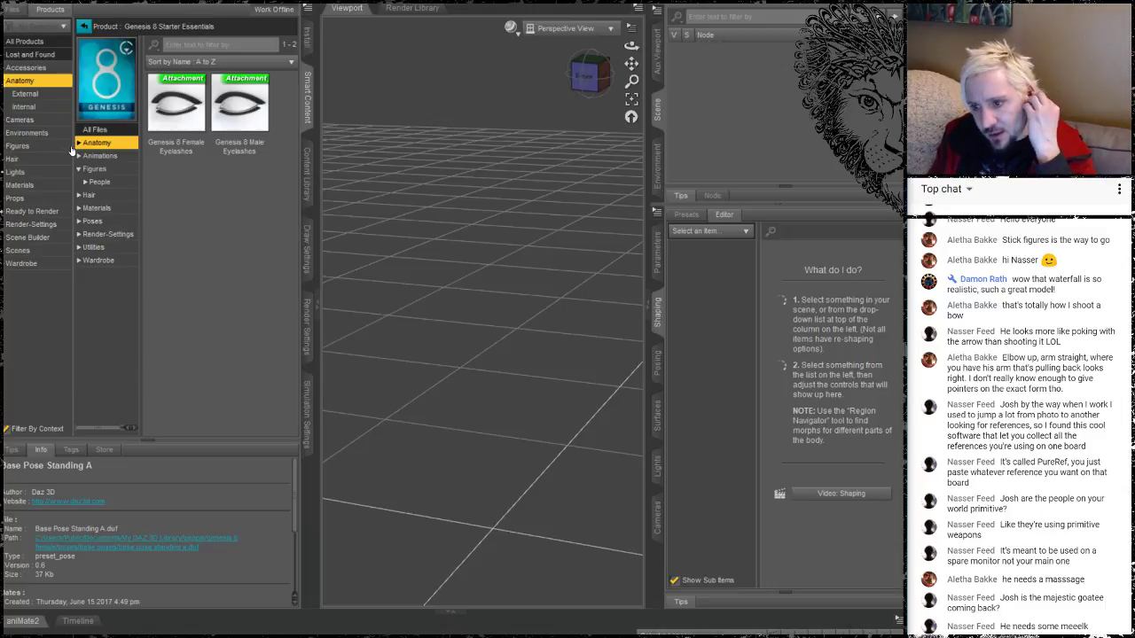
# Load the Male 3D Print Geo-Graft from the Content Library's default Anatomy category, Internal subcategory
pyautogui.click(308, 151)
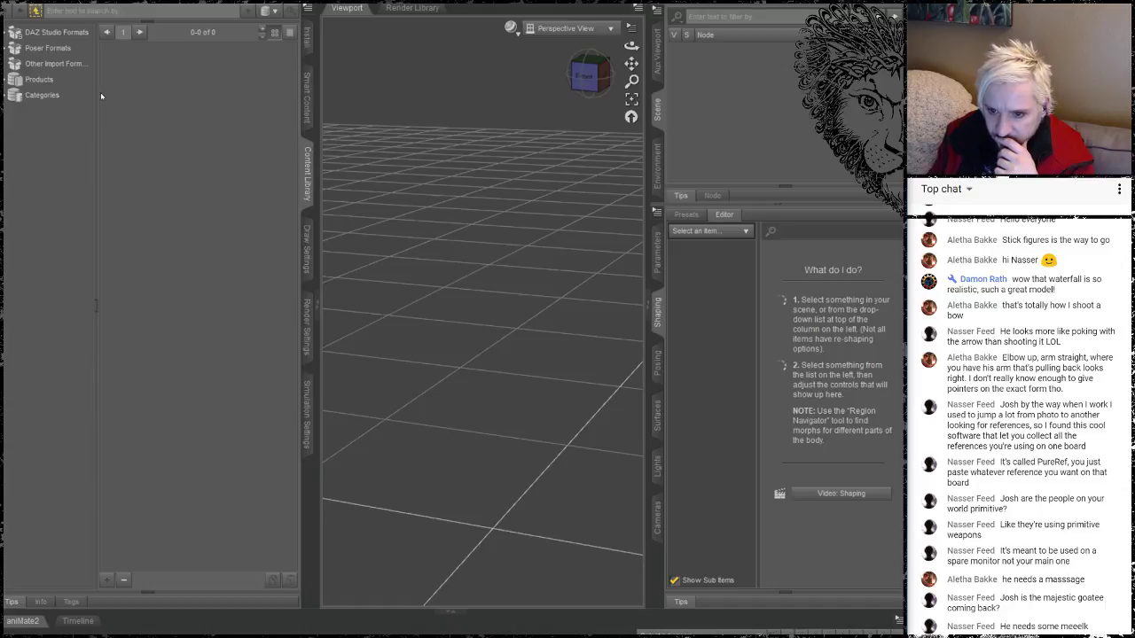
pyautogui.click(13, 96)
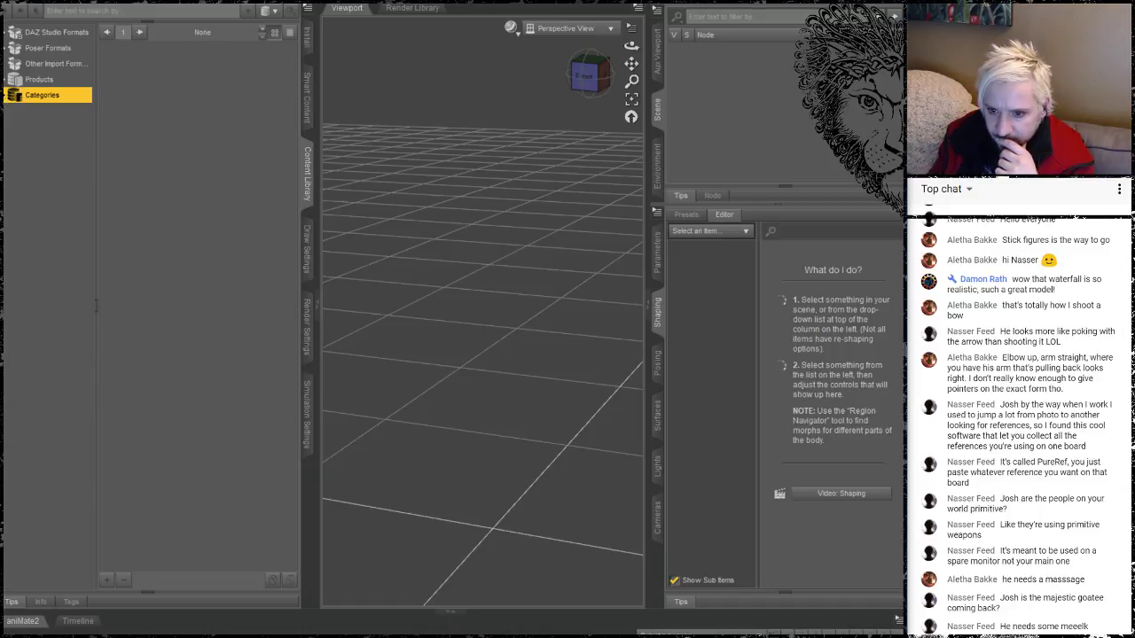
pyautogui.click(6, 97)
pyautogui.click(10, 111)
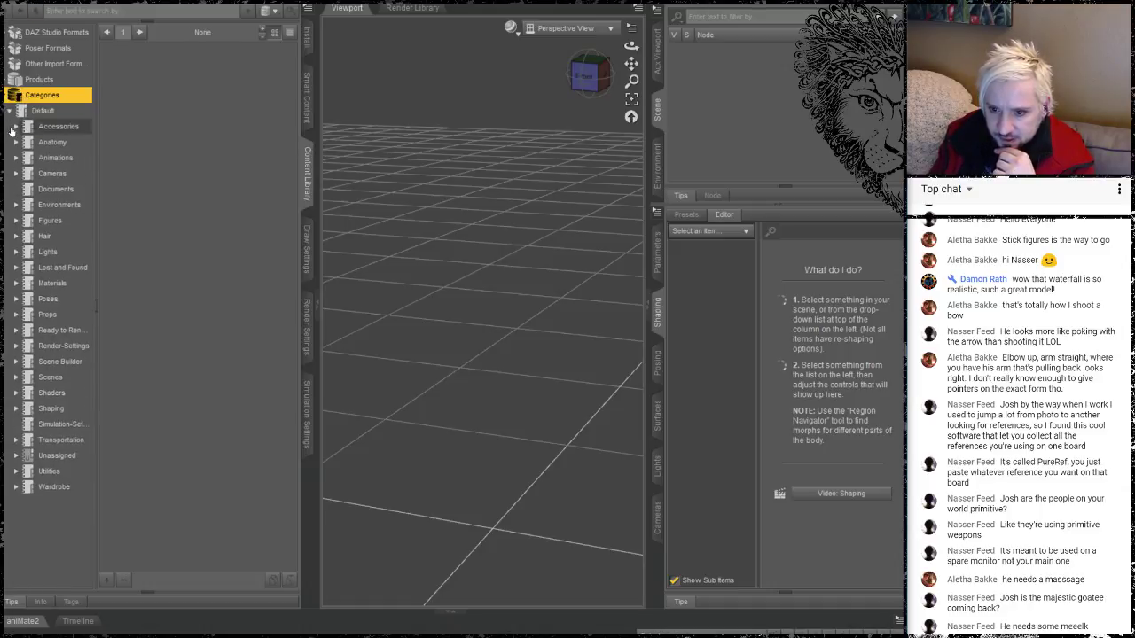
pyautogui.click(15, 142)
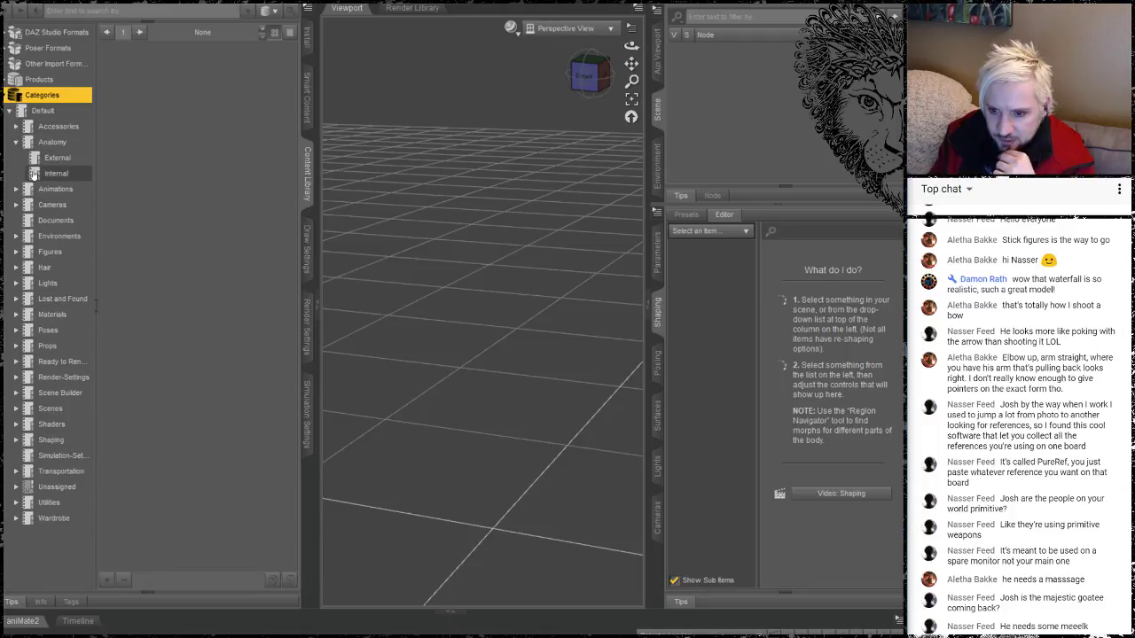
pyautogui.click(38, 173)
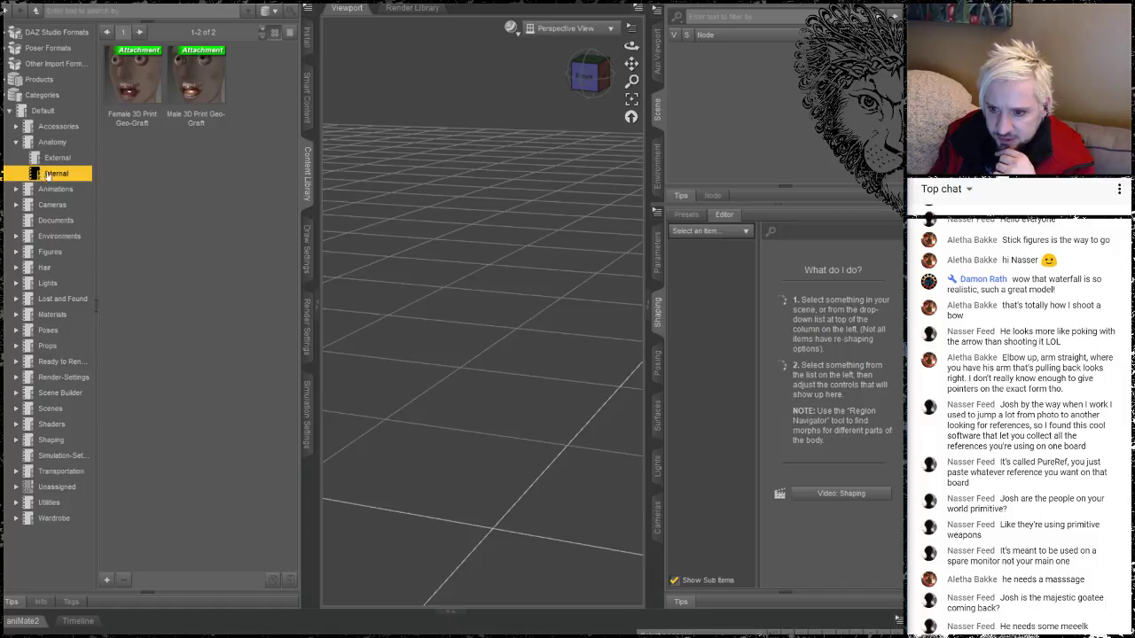
pyautogui.moveTo(220, 89)
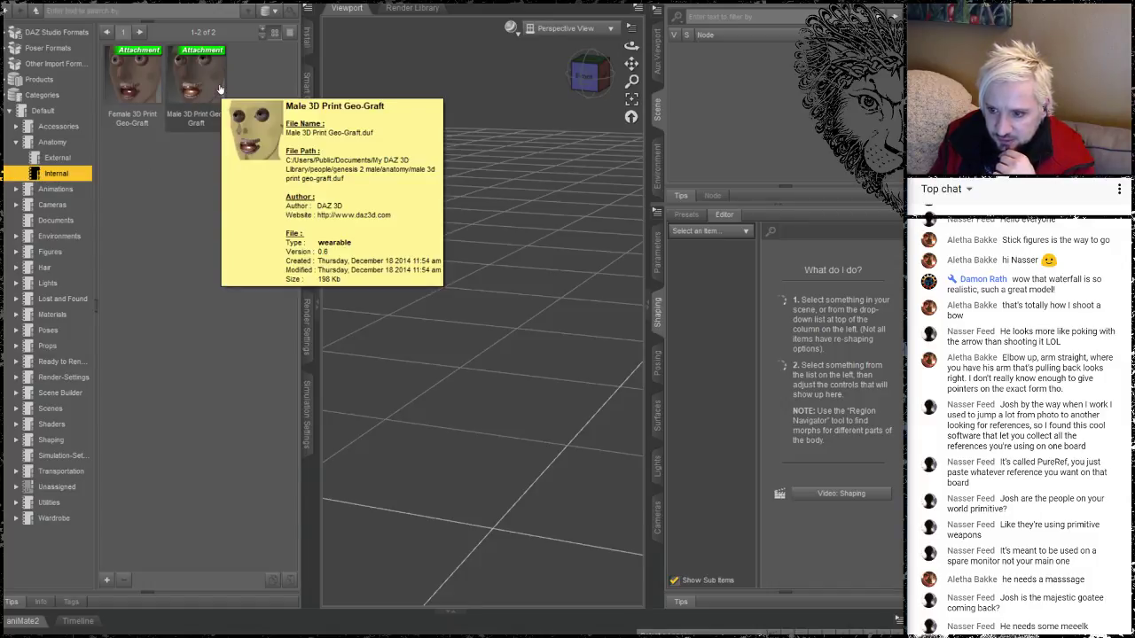
pyautogui.doubleClick(219, 88)
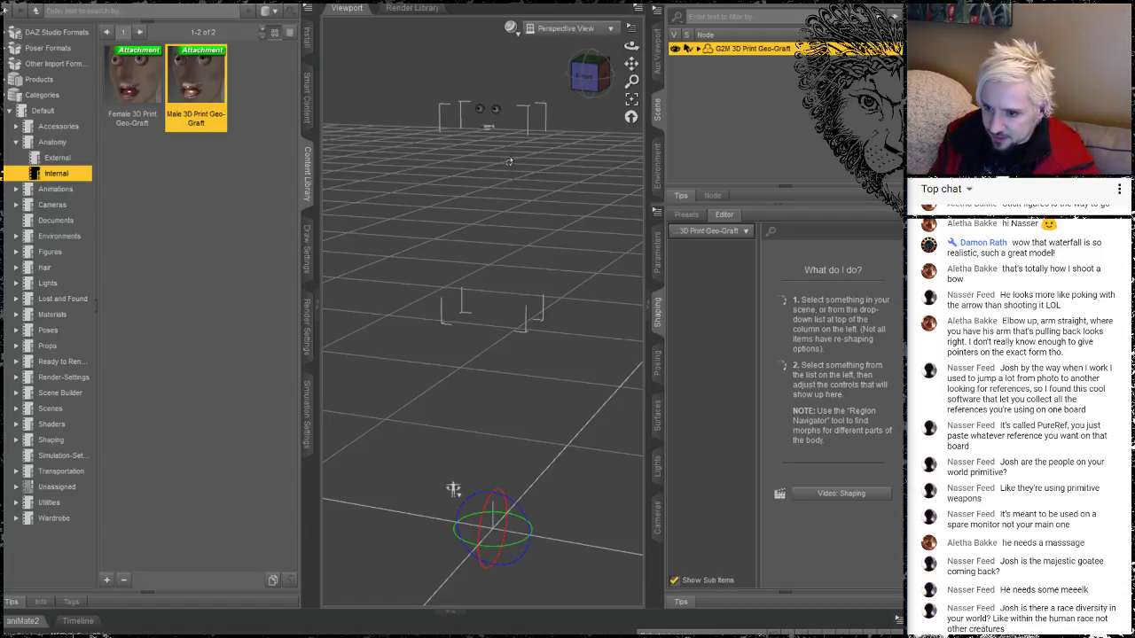
# Delete the male 3D print geo-graft from the scene
pyautogui.click(509, 161)
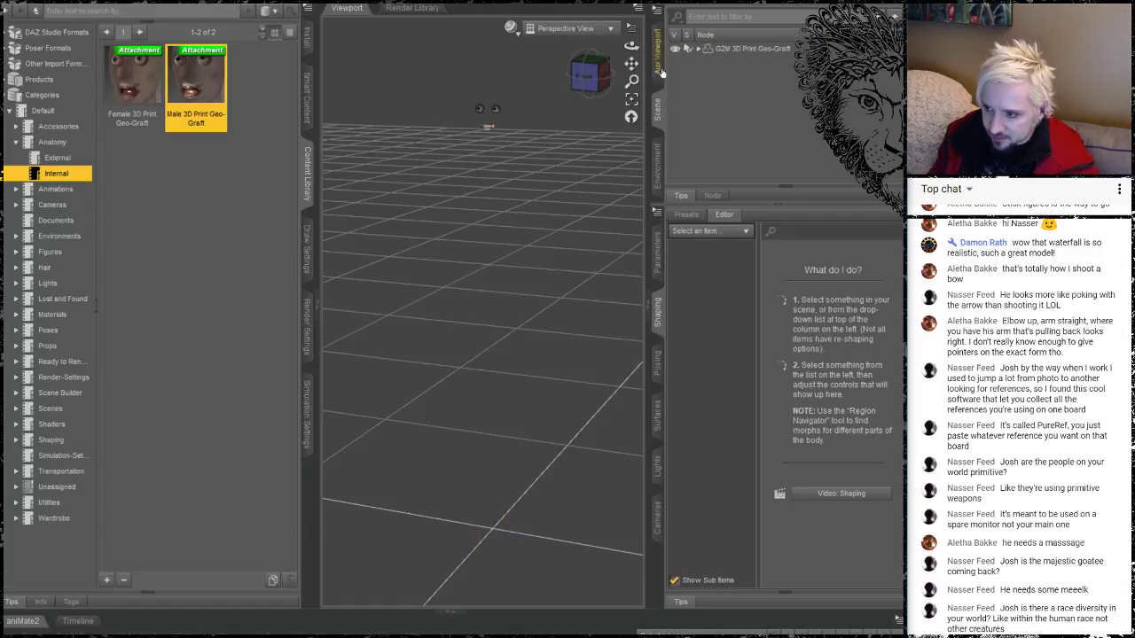
pyautogui.click(748, 50)
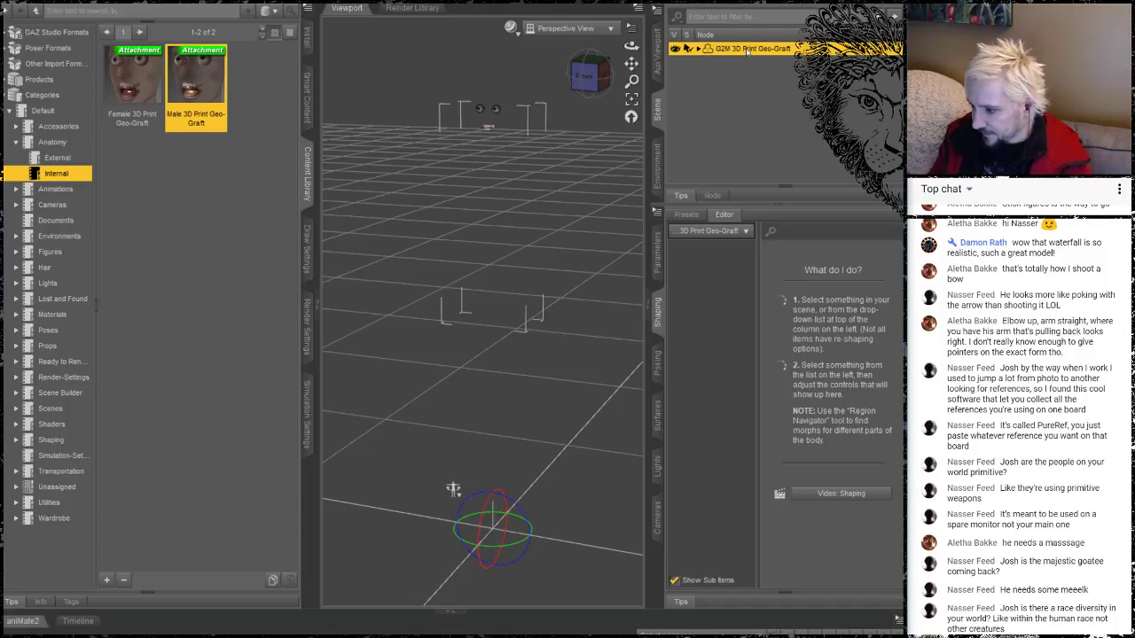
pyautogui.press('Delete')
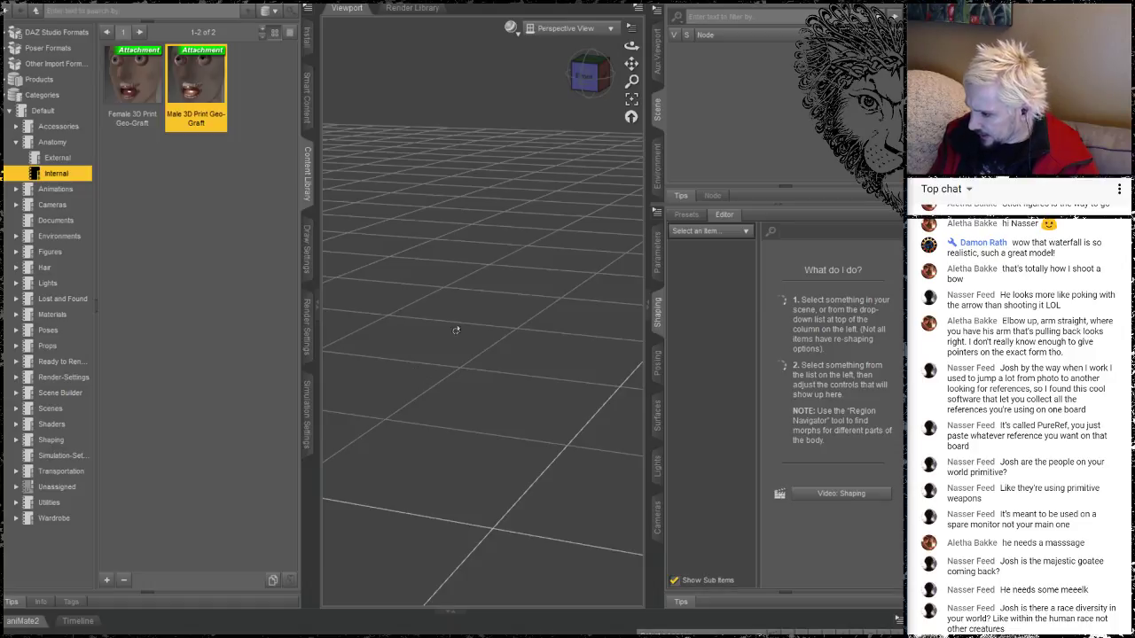
# Load the Genesis actor from the Content Library's default Figures category, under People and Male
pyautogui.click(15, 143)
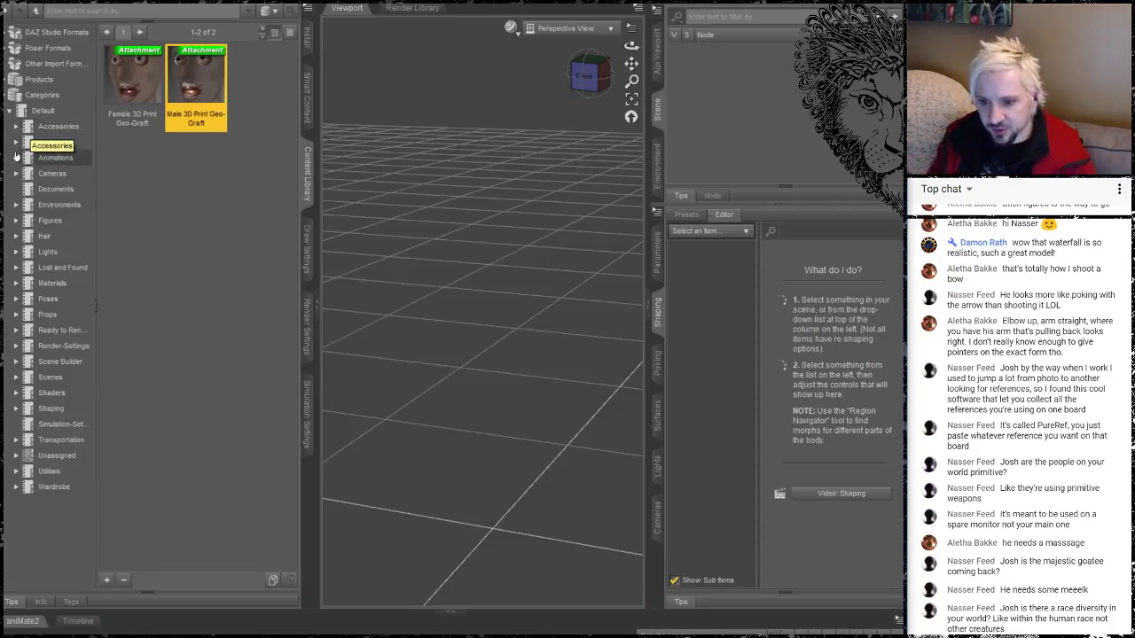
pyautogui.click(36, 299)
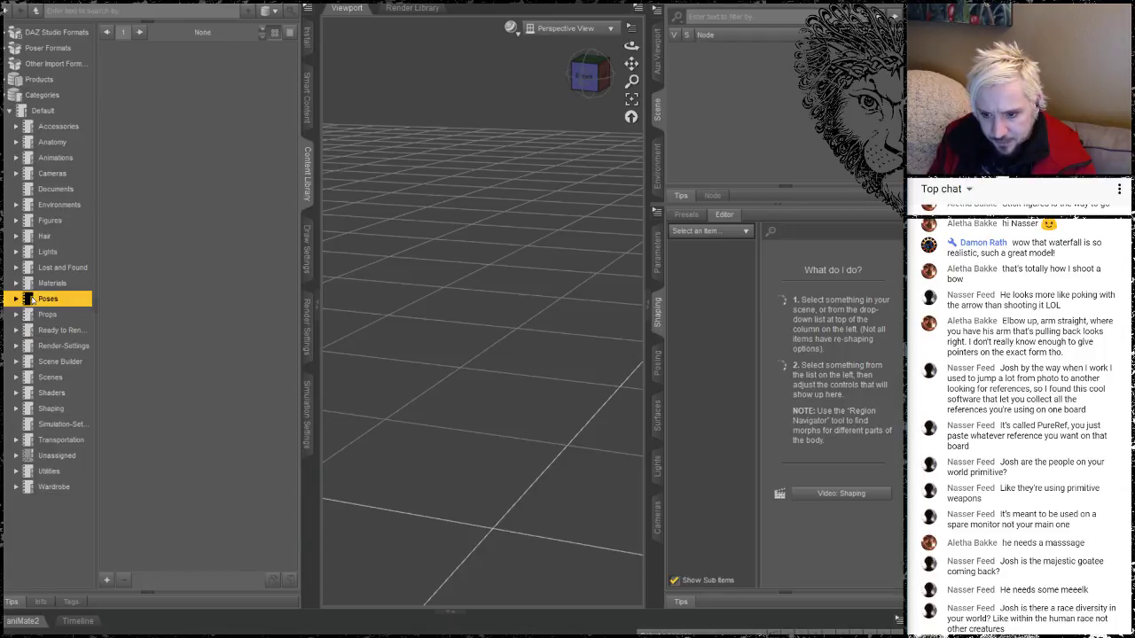
pyautogui.click(36, 205)
pyautogui.click(29, 223)
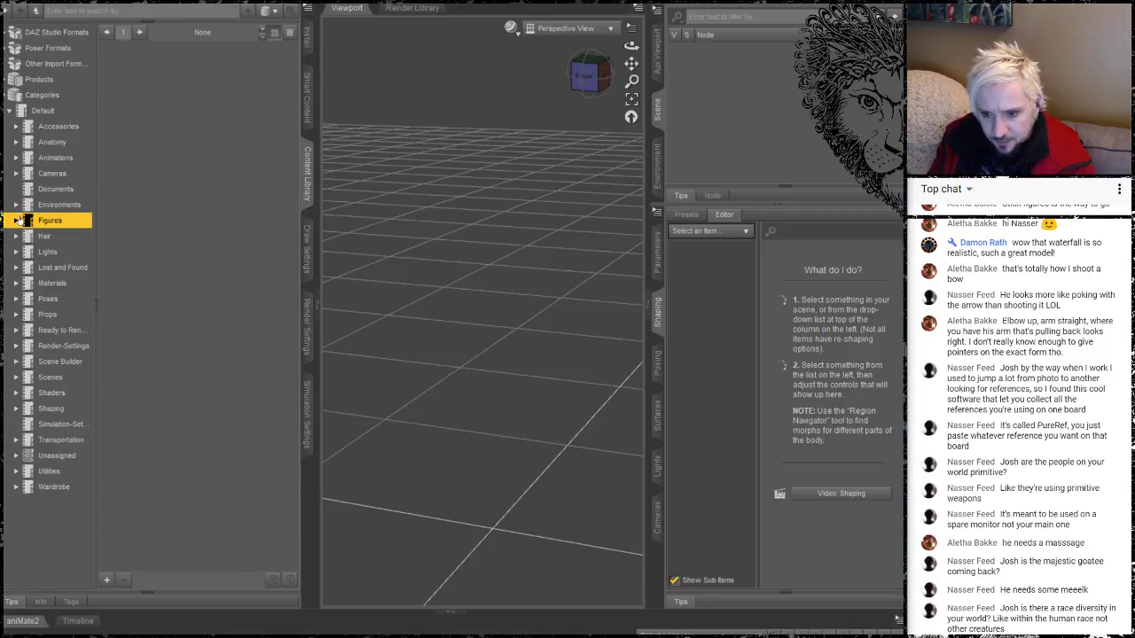
pyautogui.click(17, 221)
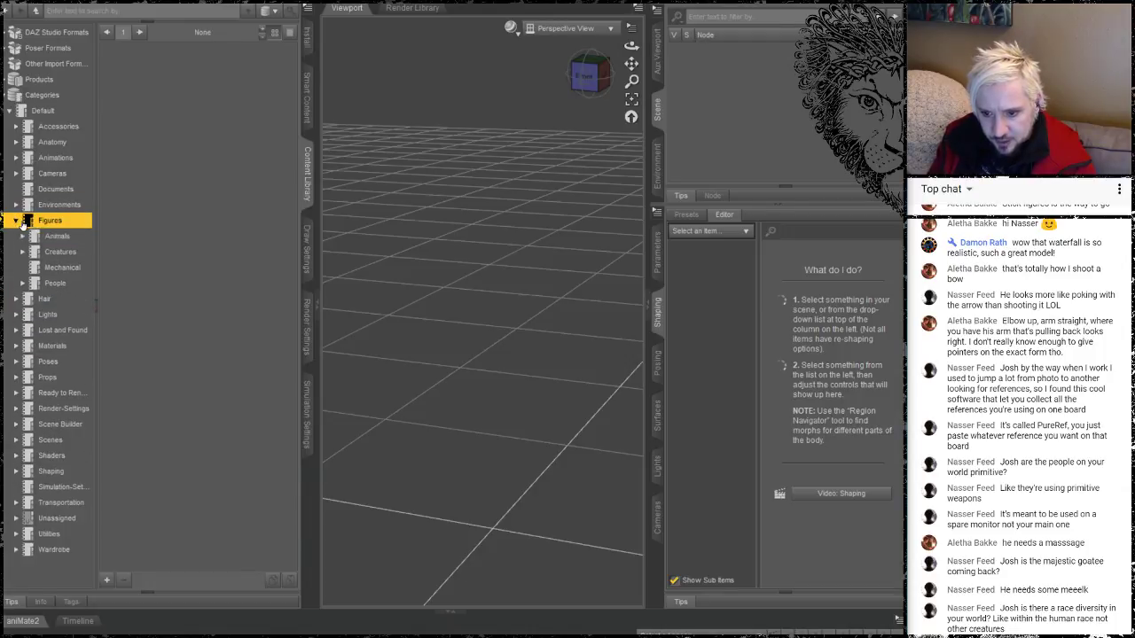
pyautogui.click(34, 284)
pyautogui.click(23, 284)
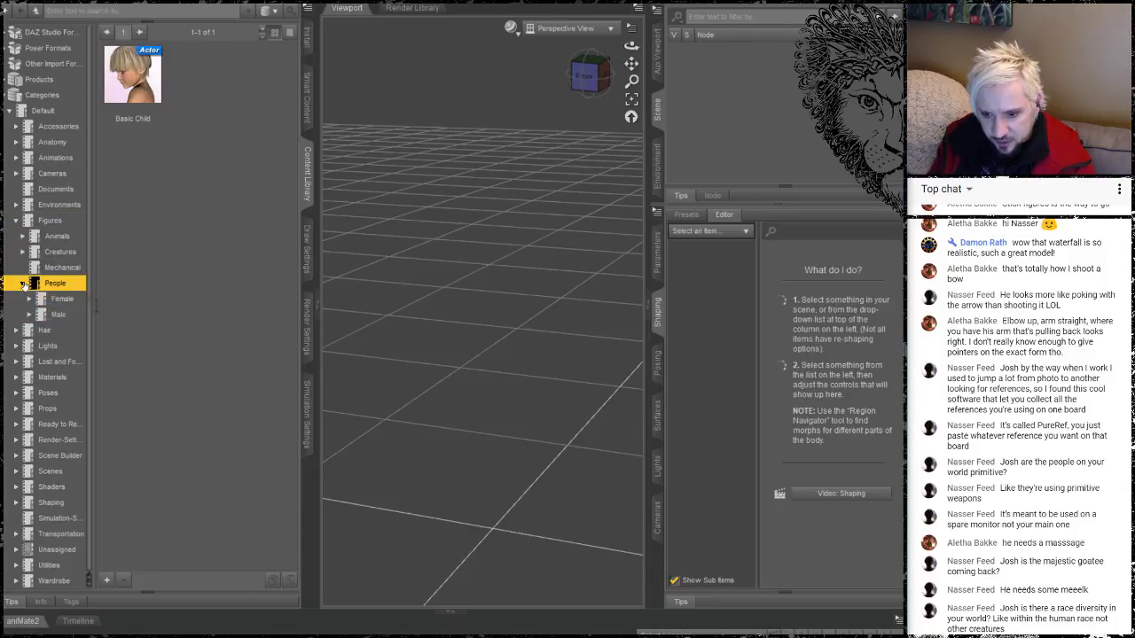
pyautogui.click(47, 317)
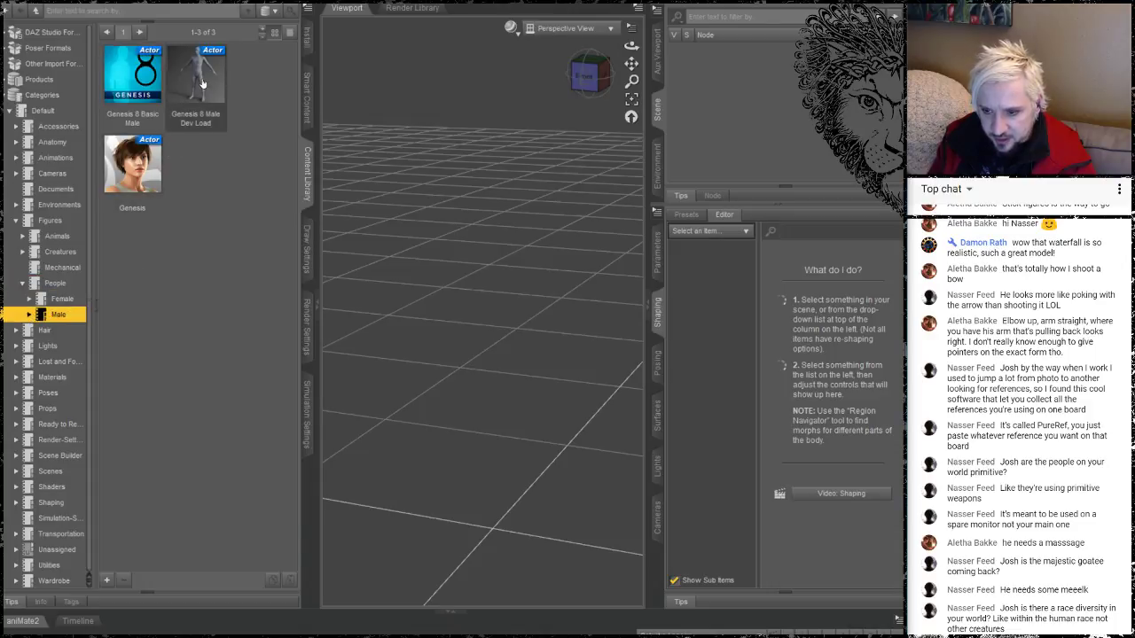
pyautogui.moveTo(215, 73)
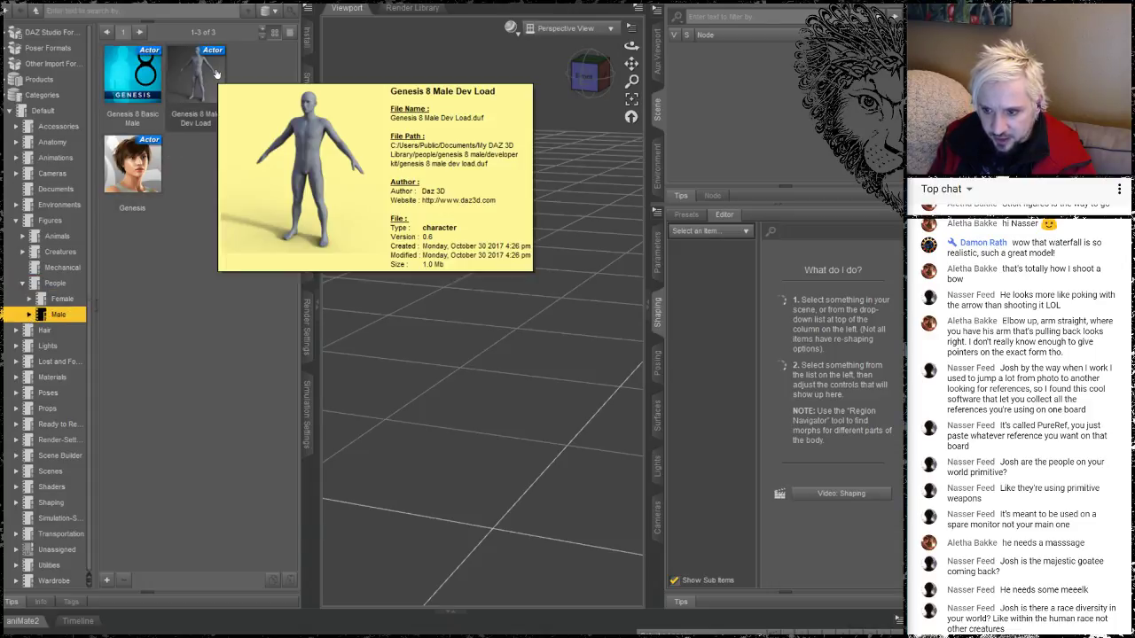
pyautogui.doubleClick(137, 167)
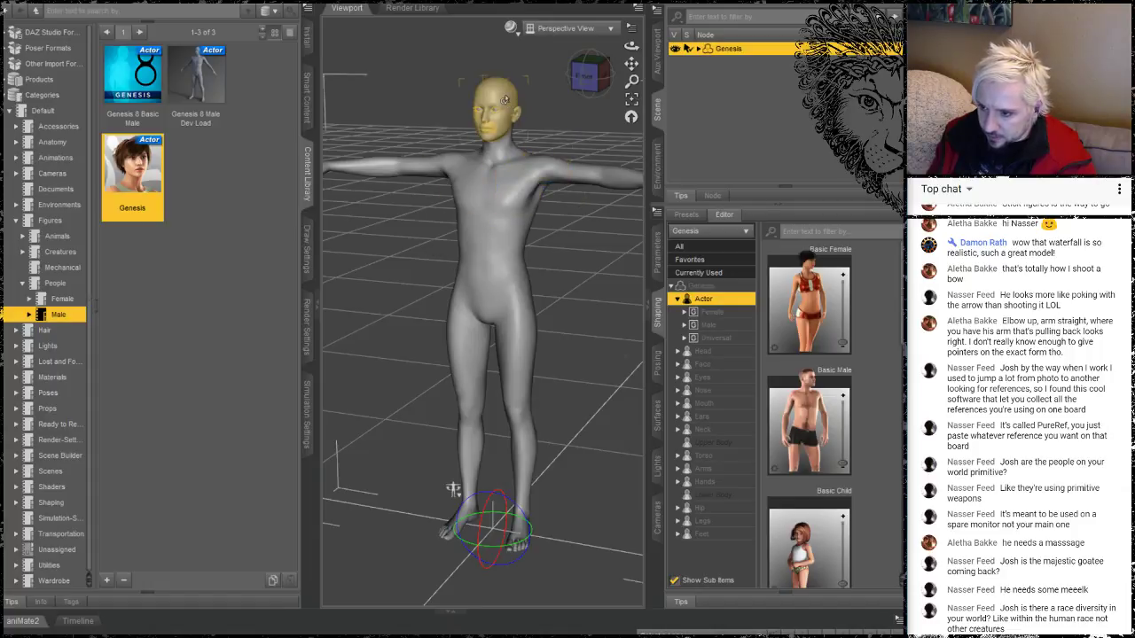
# Turn the Genesis figure's head toward its left side and clear the selection
pyautogui.click(519, 133)
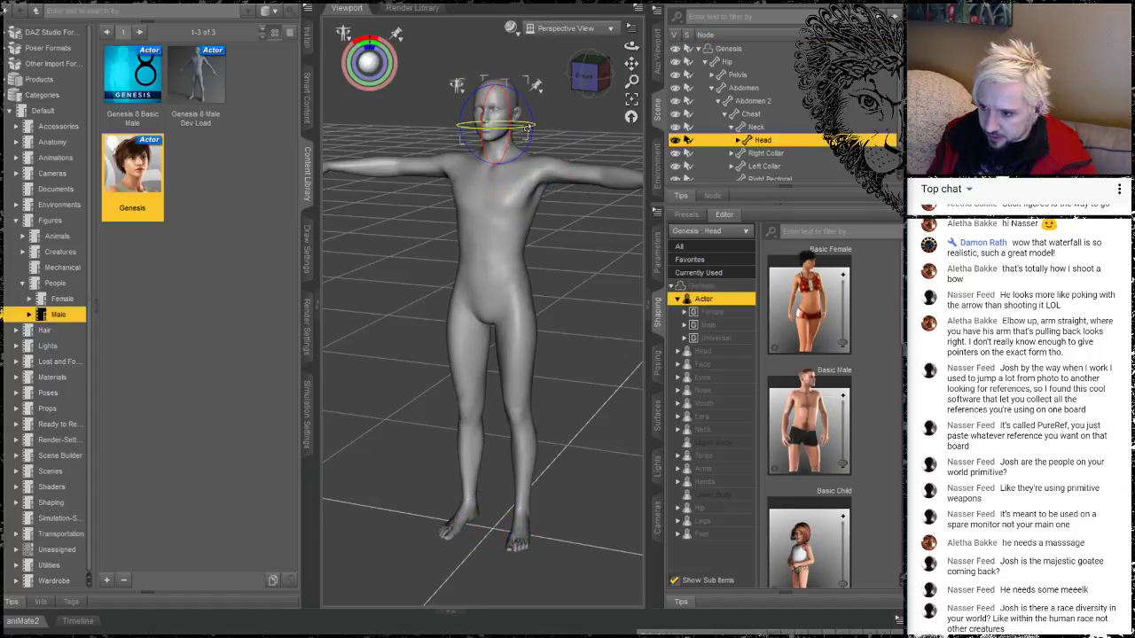
pyautogui.moveTo(526, 129); pyautogui.dragTo(696, 102)
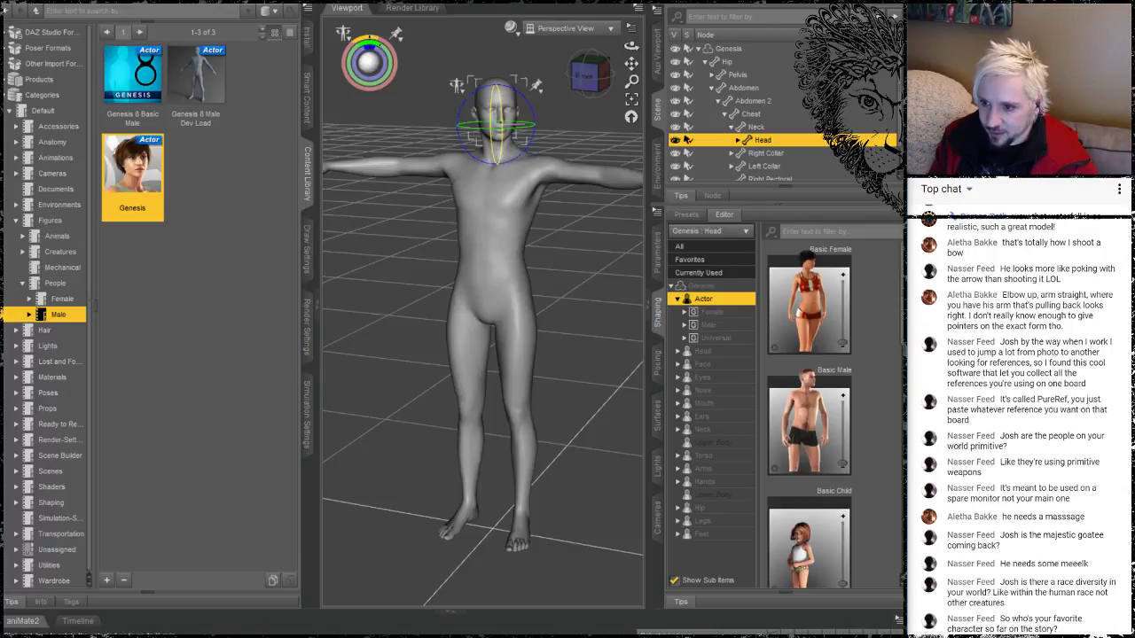
pyautogui.click(372, 37)
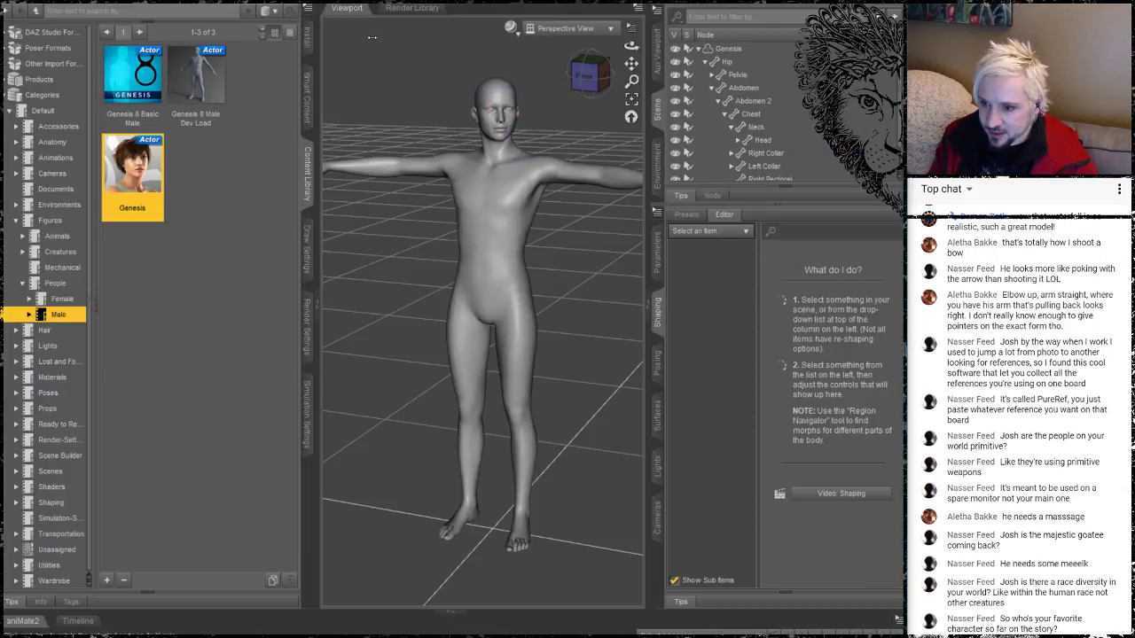
# Turn the Genesis figure's head far toward its right side and deselect it
pyautogui.click(486, 99)
pyautogui.click(487, 97)
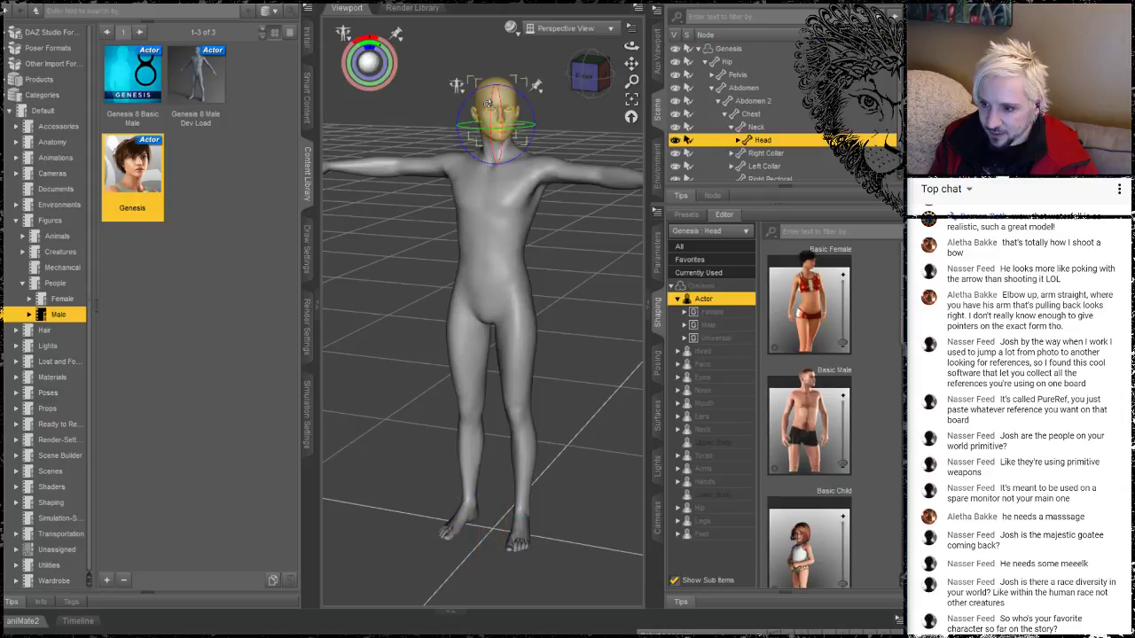
pyautogui.moveTo(378, 61); pyautogui.dragTo(396, 92)
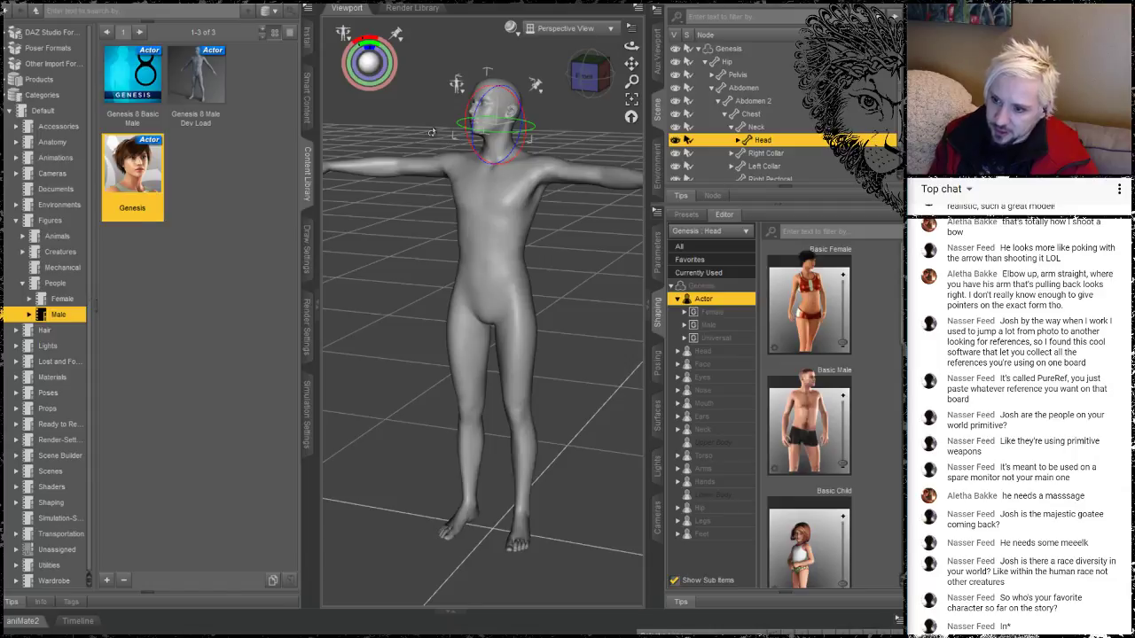
pyautogui.click(414, 107)
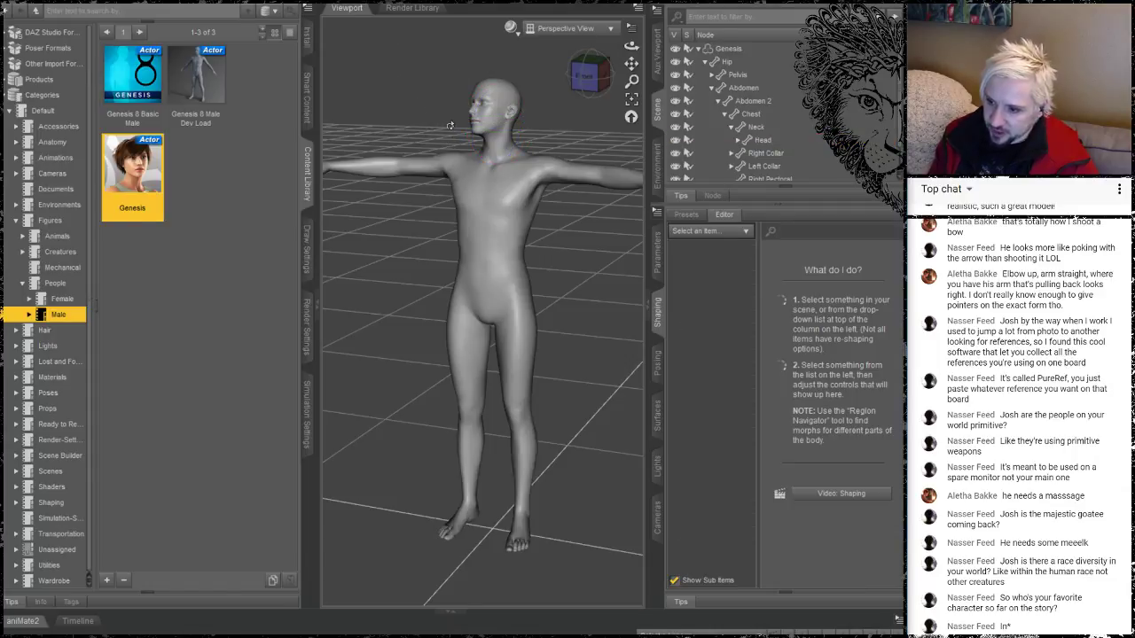
# Try to rotate the Genesis figure's head further about its vertical axis, then reselect the whole figure
pyautogui.click(486, 121)
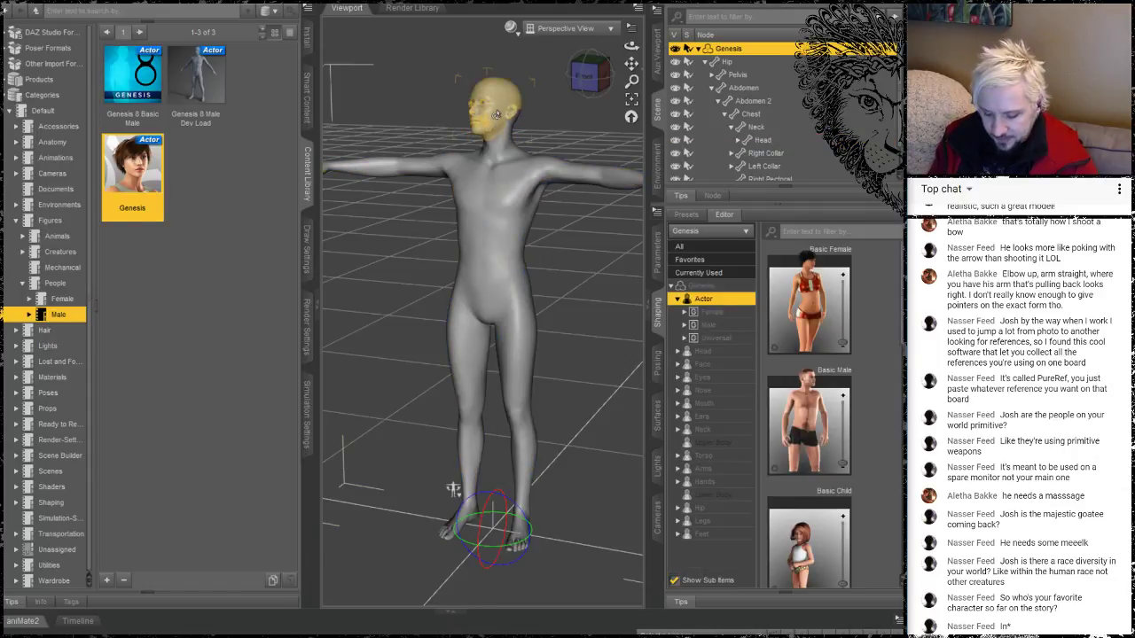
pyautogui.scroll(2, 496, 115)
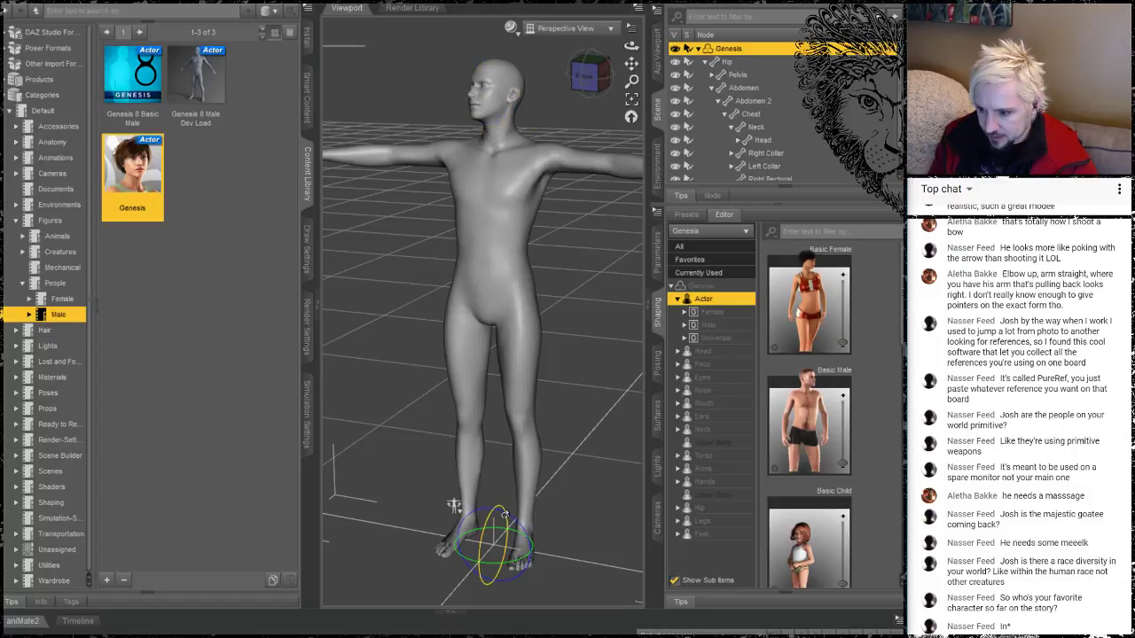
pyautogui.click(501, 89)
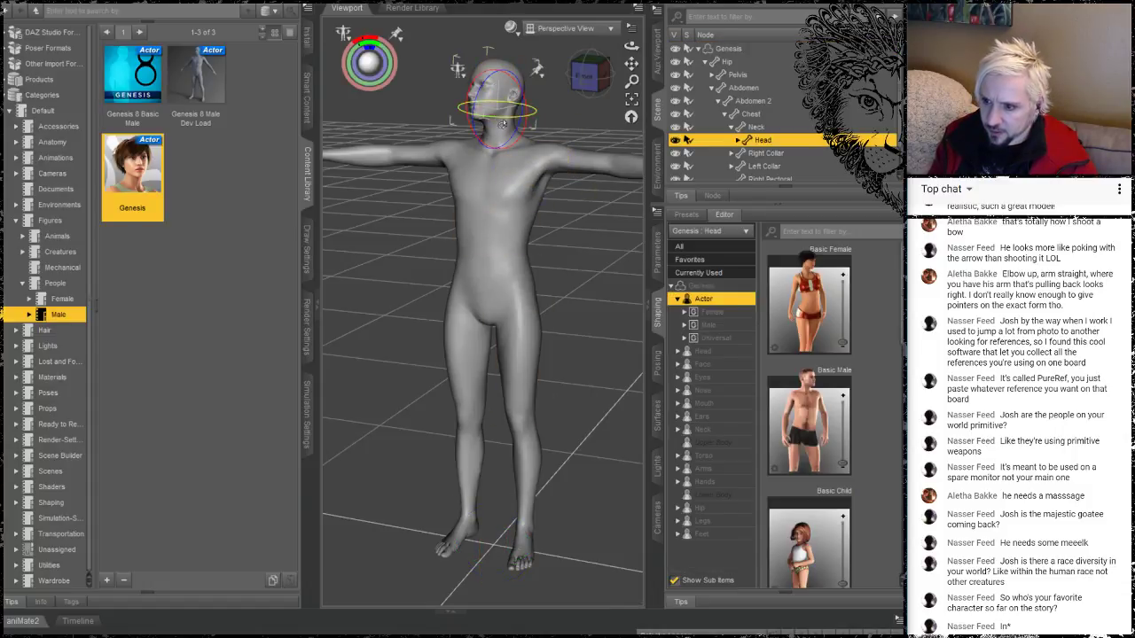
pyautogui.moveTo(523, 113); pyautogui.dragTo(560, 119)
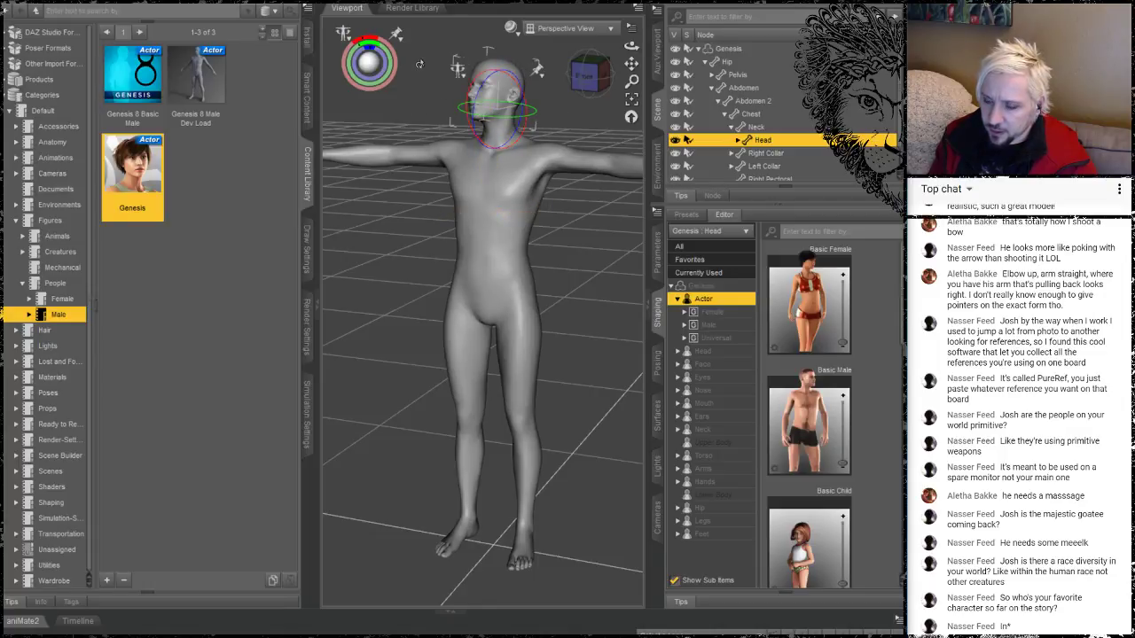
pyautogui.click(435, 95)
pyautogui.click(485, 88)
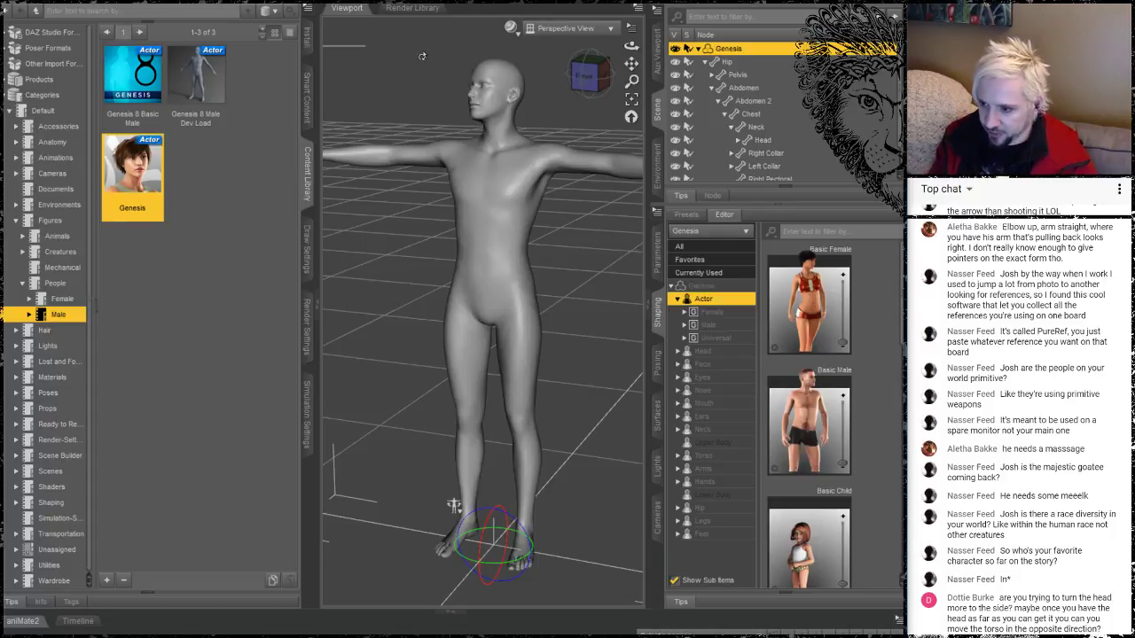
# Swing the Genesis figure's head around from its right side to its left side and reselect the whole figure
pyautogui.click(498, 84)
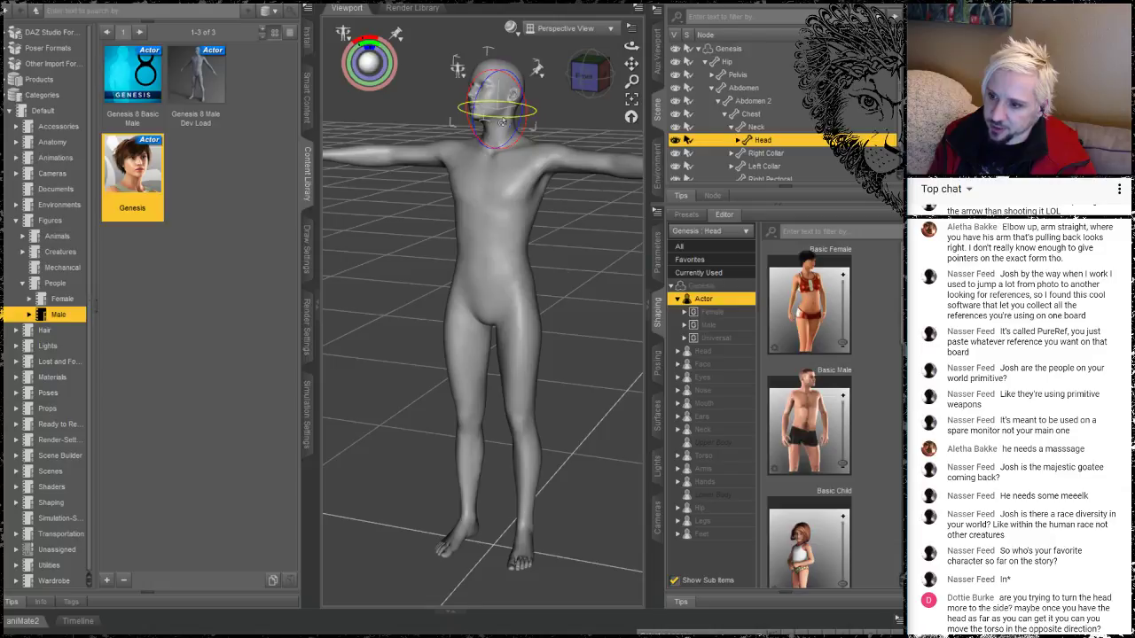
pyautogui.moveTo(502, 121); pyautogui.dragTo(565, 110)
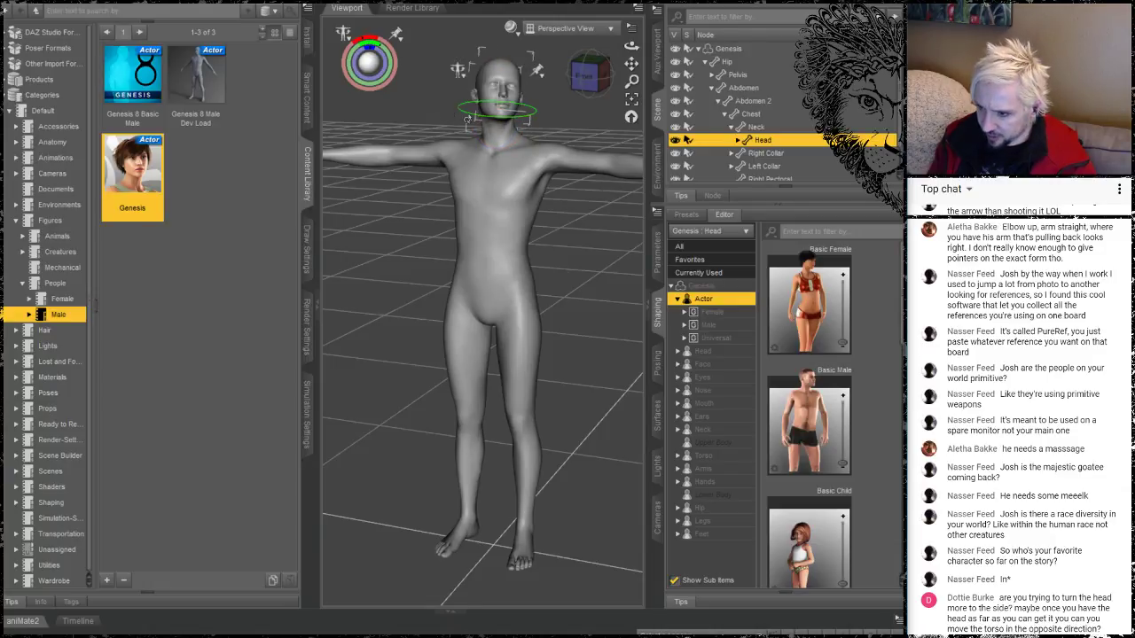
pyautogui.moveTo(632, 46)
pyautogui.mouseDown()
pyautogui.moveTo(594, 94)
pyautogui.moveTo(621, 54)
pyautogui.mouseUp()
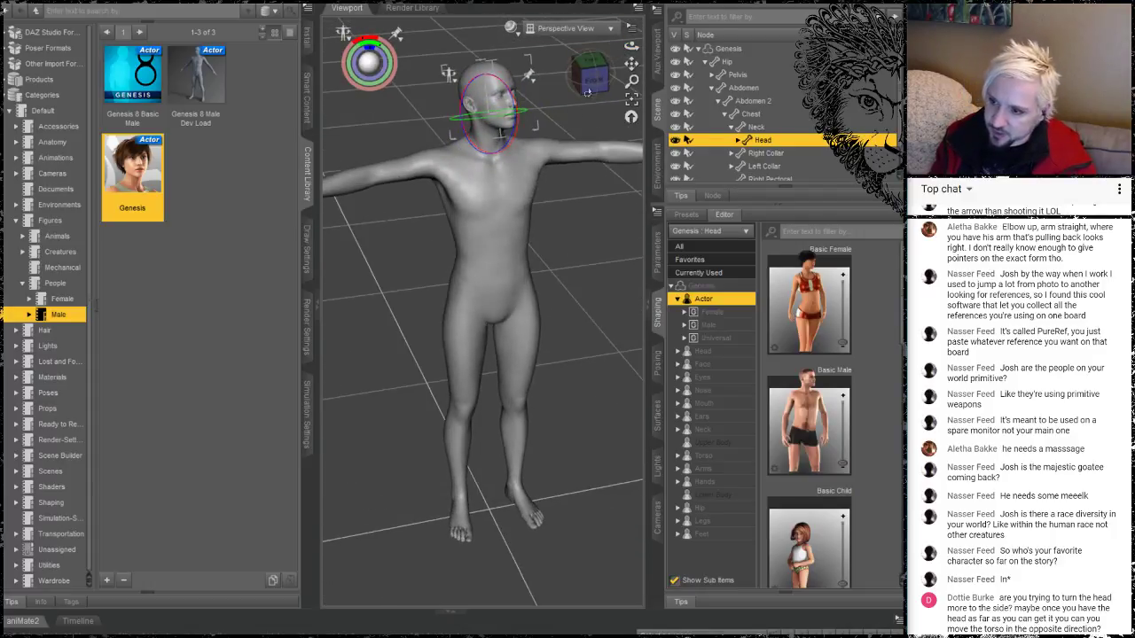
pyautogui.moveTo(631, 45); pyautogui.dragTo(628, 47)
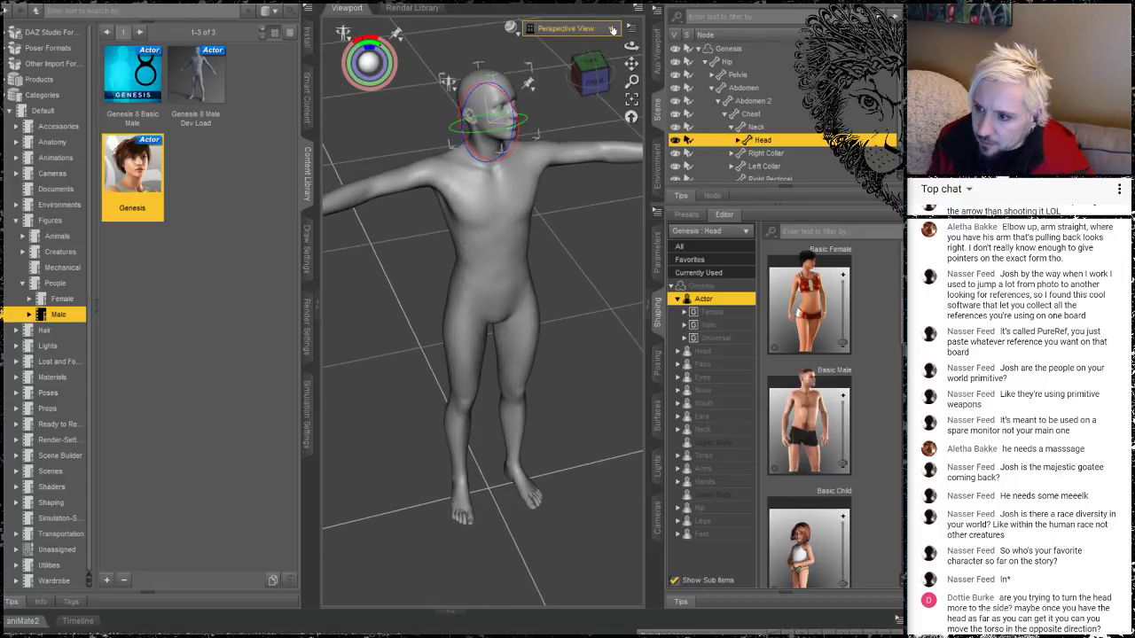
pyautogui.click(610, 28)
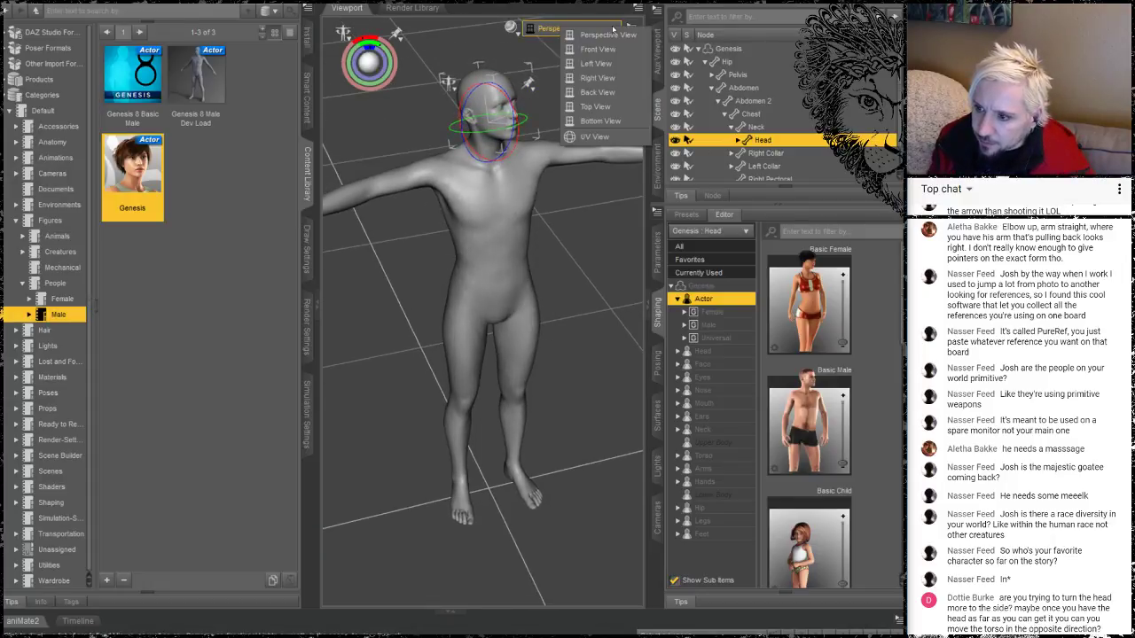
pyautogui.click(488, 43)
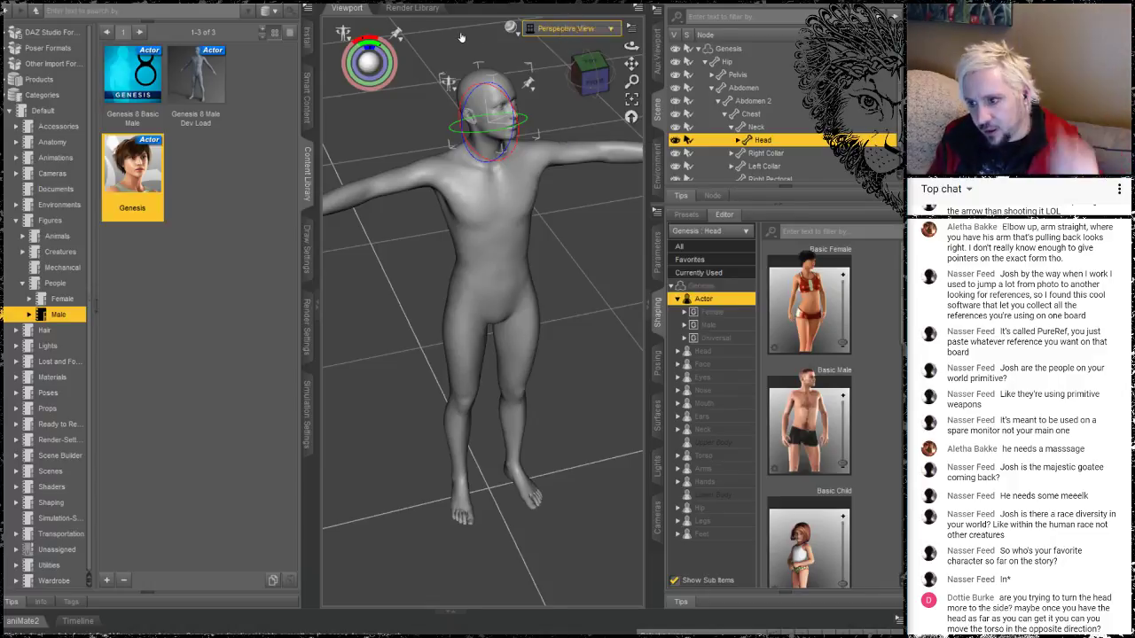
pyautogui.click(469, 46)
pyautogui.click(451, 447)
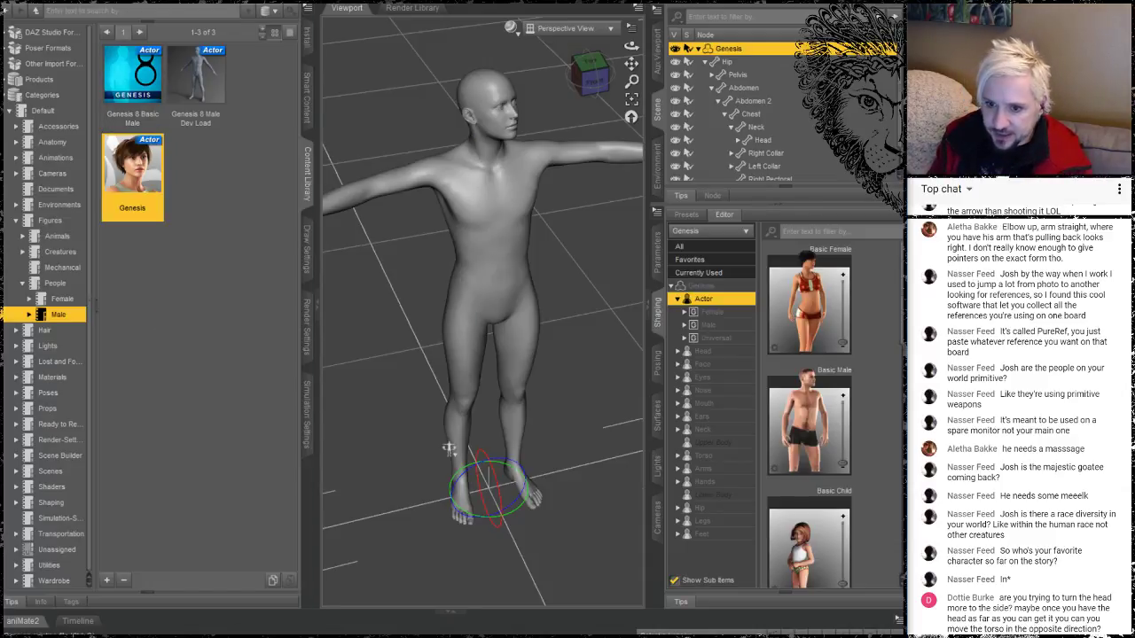
# Bring up the list of recently opened scene files
pyautogui.click(13, 1)
pyautogui.moveTo(29, 18)
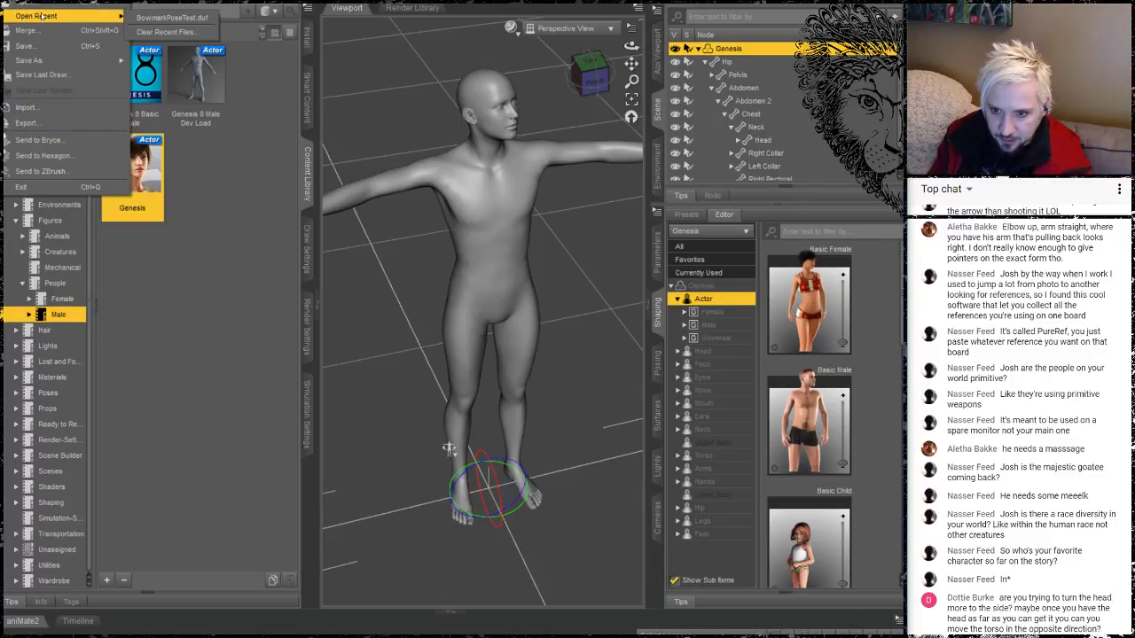
# Open the recent scene BowmarkPoseTest.duf, discarding the changes to the current scene
pyautogui.click(172, 17)
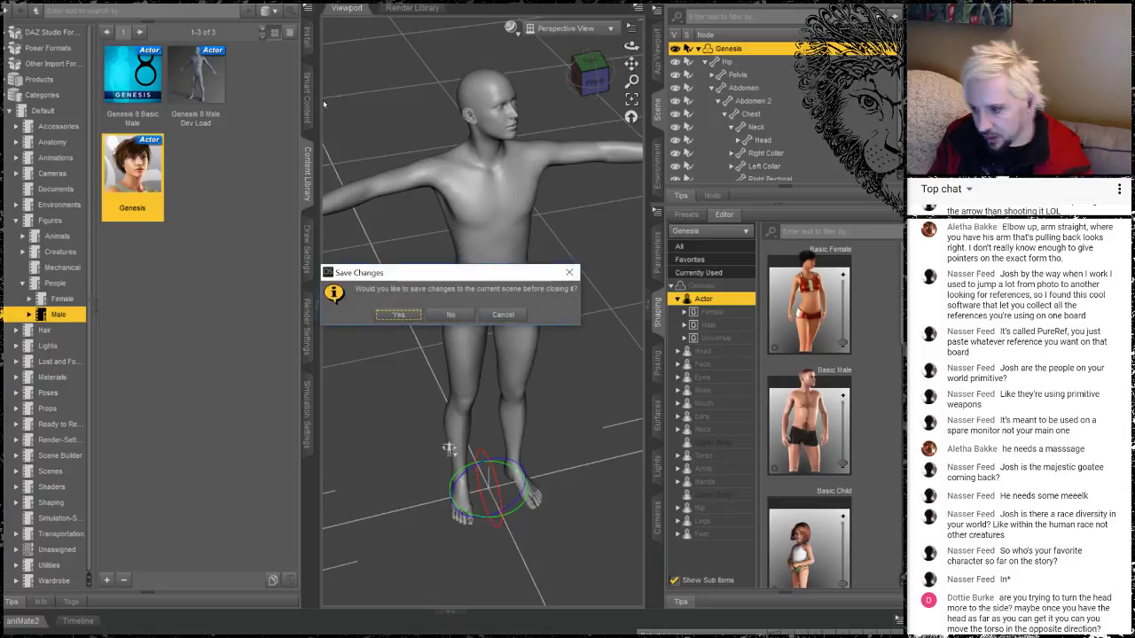
pyautogui.click(452, 315)
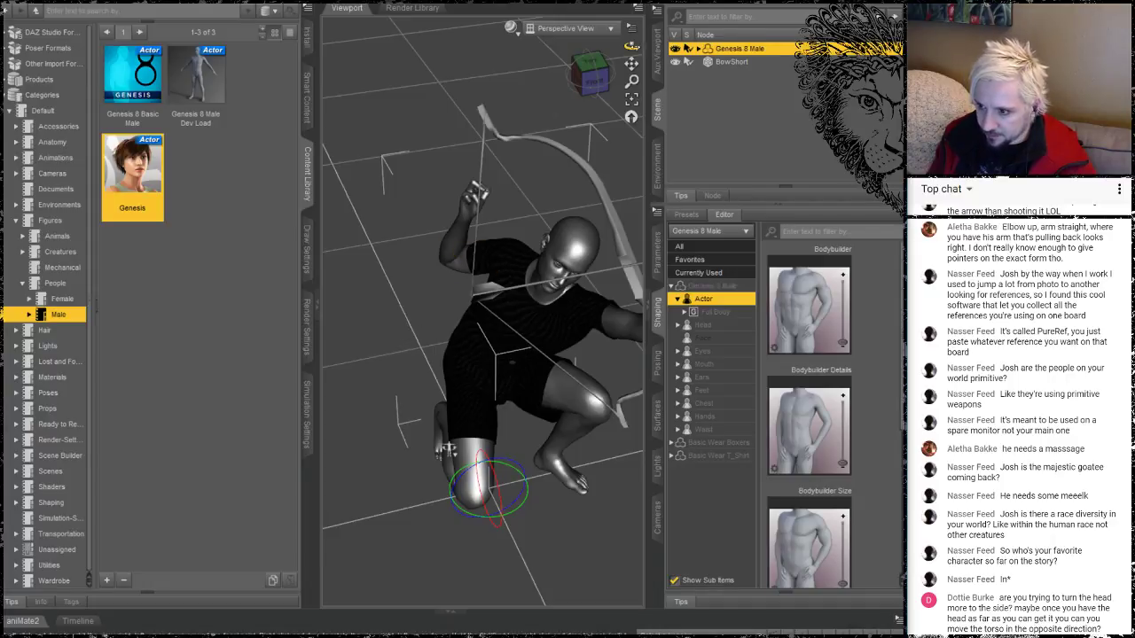
# Adjust the Genesis 8 Male figure's head and swing its raised right forearm outward, away from the head
pyautogui.moveTo(631, 46); pyautogui.dragTo(748, 82)
pyautogui.moveTo(600, 84); pyautogui.dragTo(564, 83)
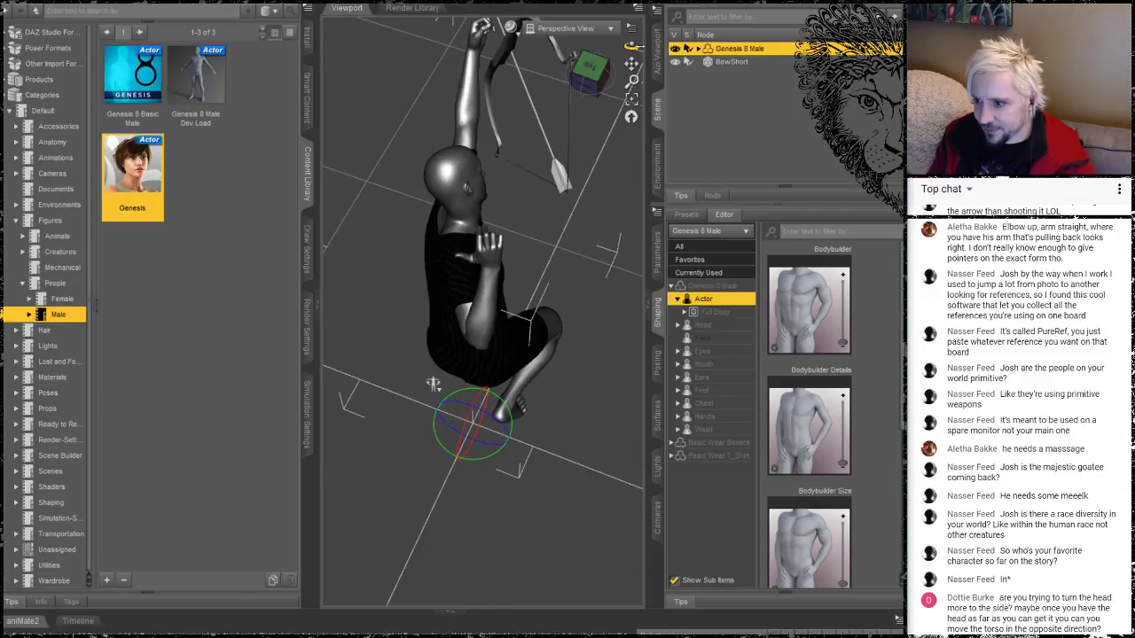
pyautogui.moveTo(631, 46)
pyautogui.mouseDown()
pyautogui.moveTo(611, 46)
pyautogui.moveTo(634, 50)
pyautogui.mouseUp()
pyautogui.click(475, 172)
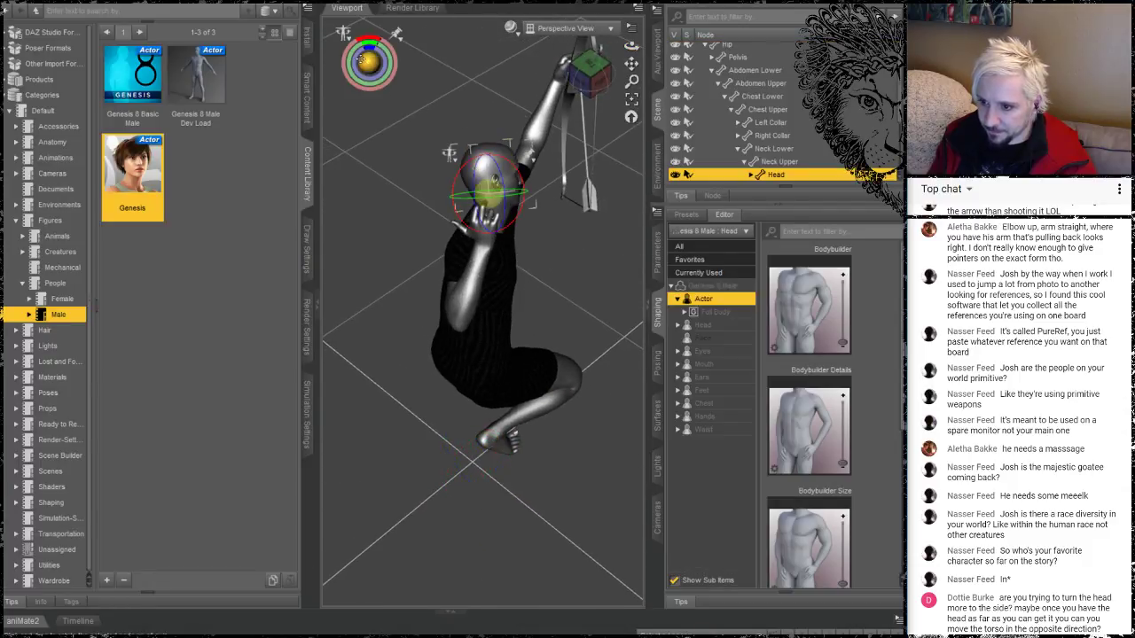
pyautogui.moveTo(495, 181); pyautogui.dragTo(520, 179)
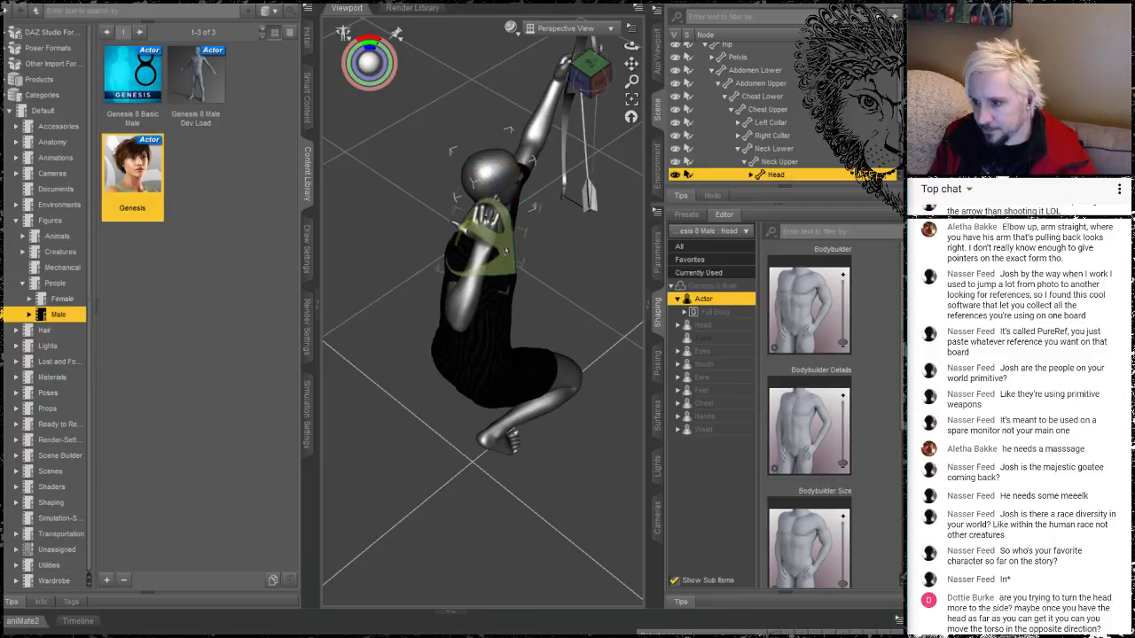
pyautogui.moveTo(484, 262); pyautogui.dragTo(549, 272)
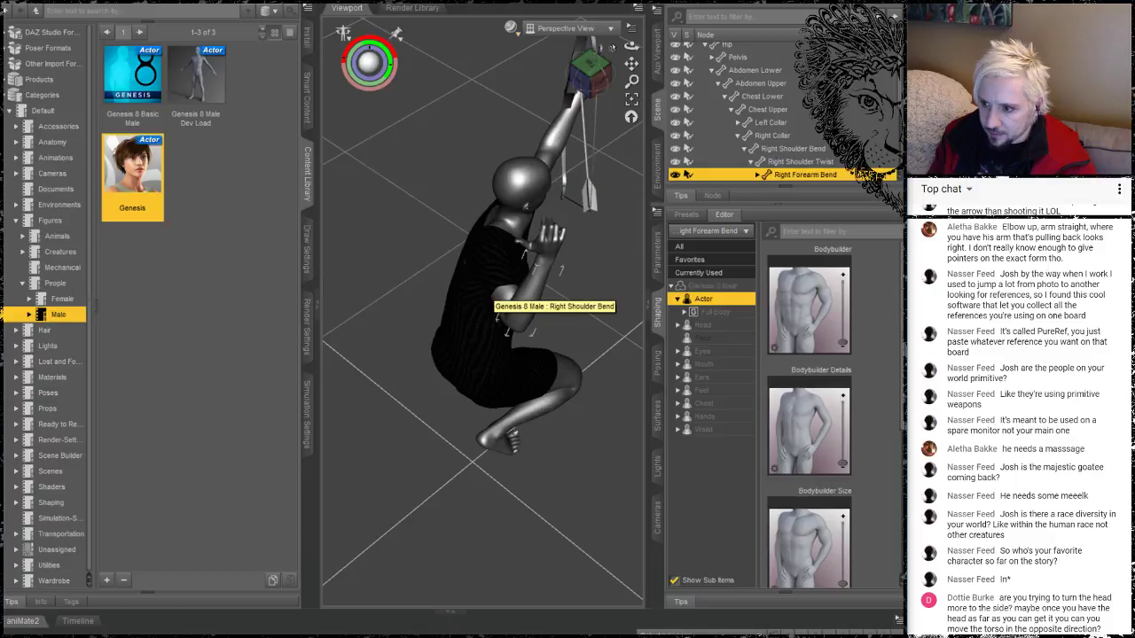
# Pin the figure's head and right collar in place, and turn the upper chest slightly
pyautogui.moveTo(631, 46); pyautogui.dragTo(51, 299)
pyautogui.click(405, 214)
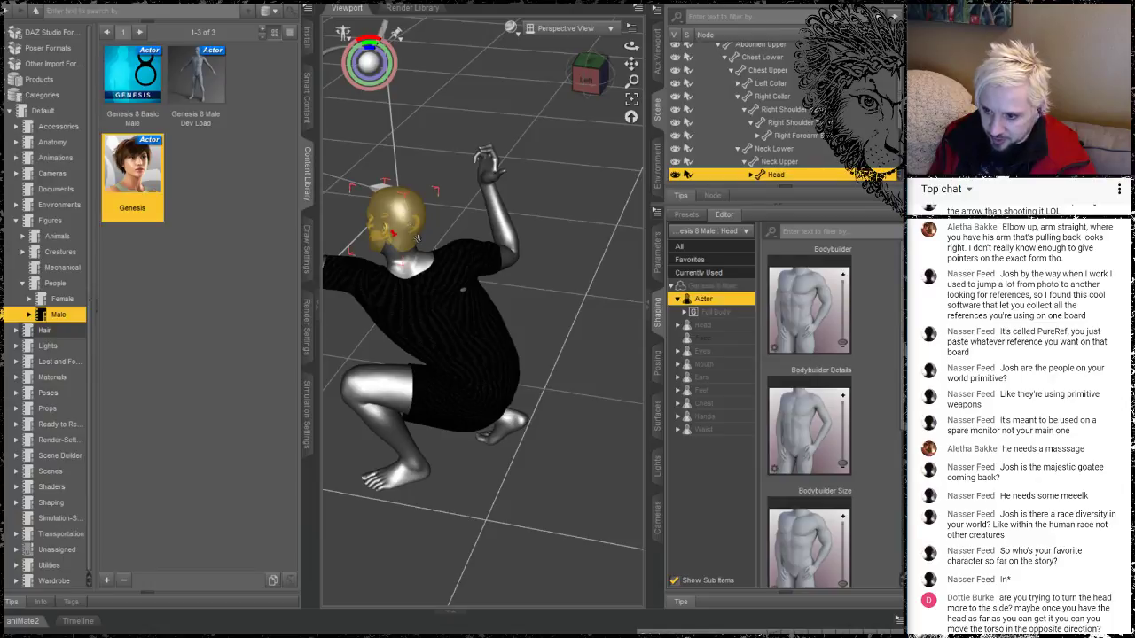
pyautogui.click(434, 266)
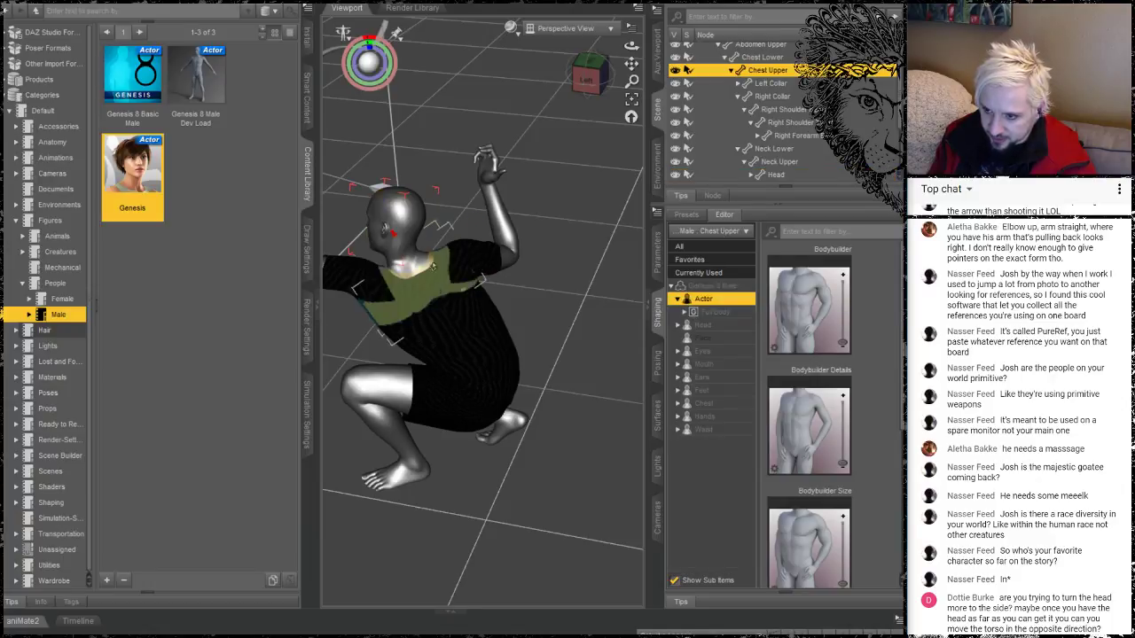
pyautogui.moveTo(368, 43)
pyautogui.mouseDown()
pyautogui.moveTo(356, 46)
pyautogui.moveTo(372, 39)
pyautogui.mouseUp()
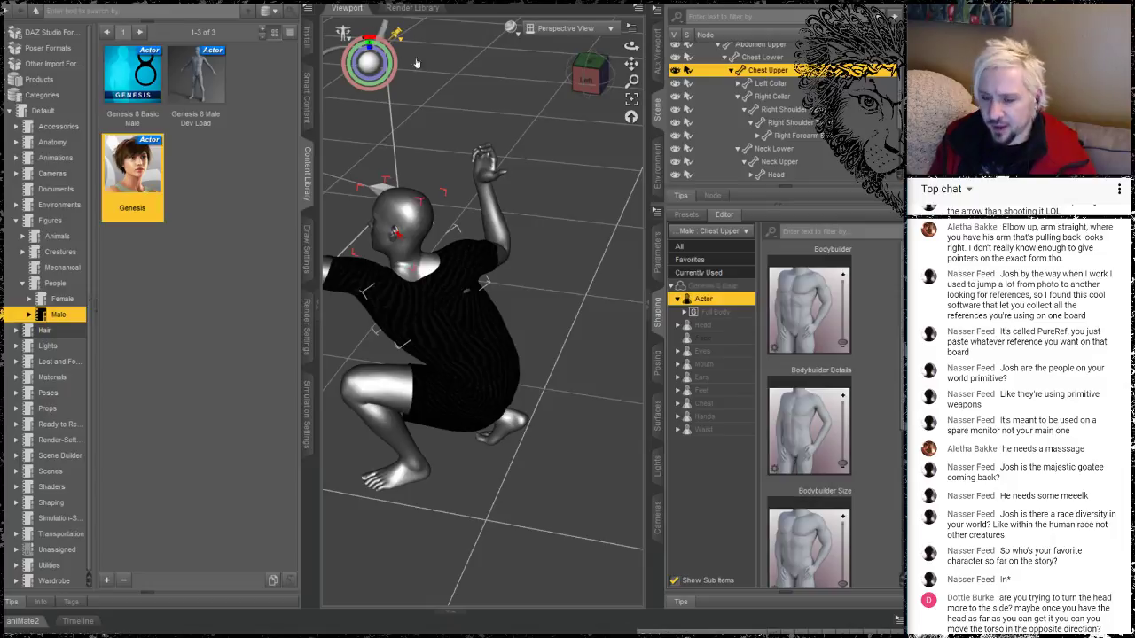
pyautogui.moveTo(631, 46)
pyautogui.mouseDown()
pyautogui.moveTo(567, 46)
pyautogui.moveTo(629, 43)
pyautogui.mouseUp()
pyautogui.click(485, 254)
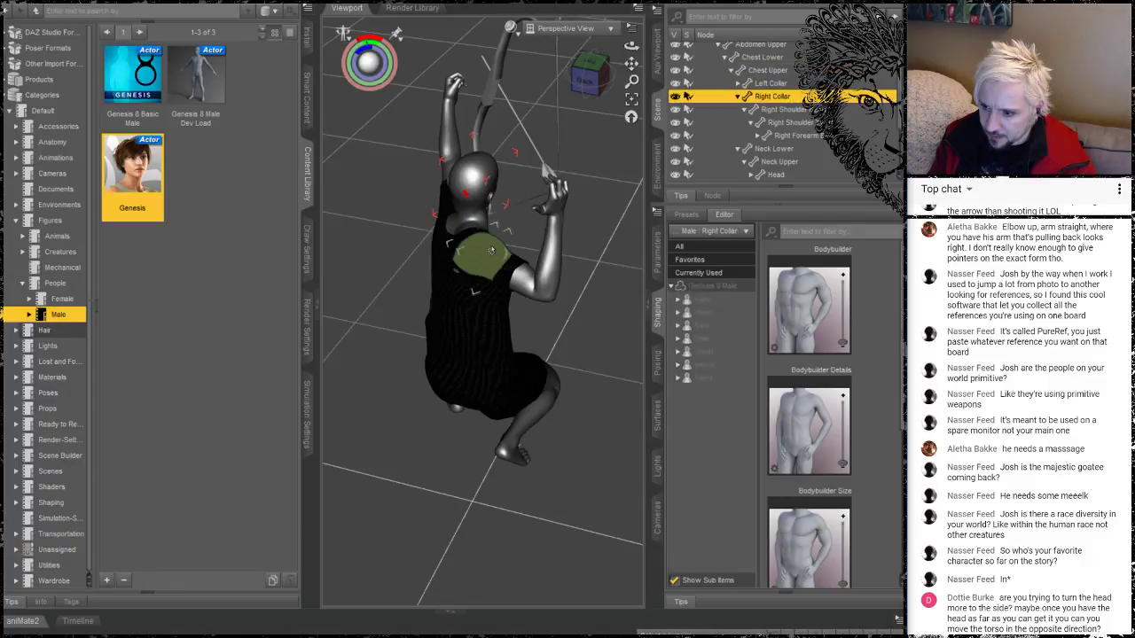
# Pull the figure's right forearm back behind the shoulder
pyautogui.click(555, 256)
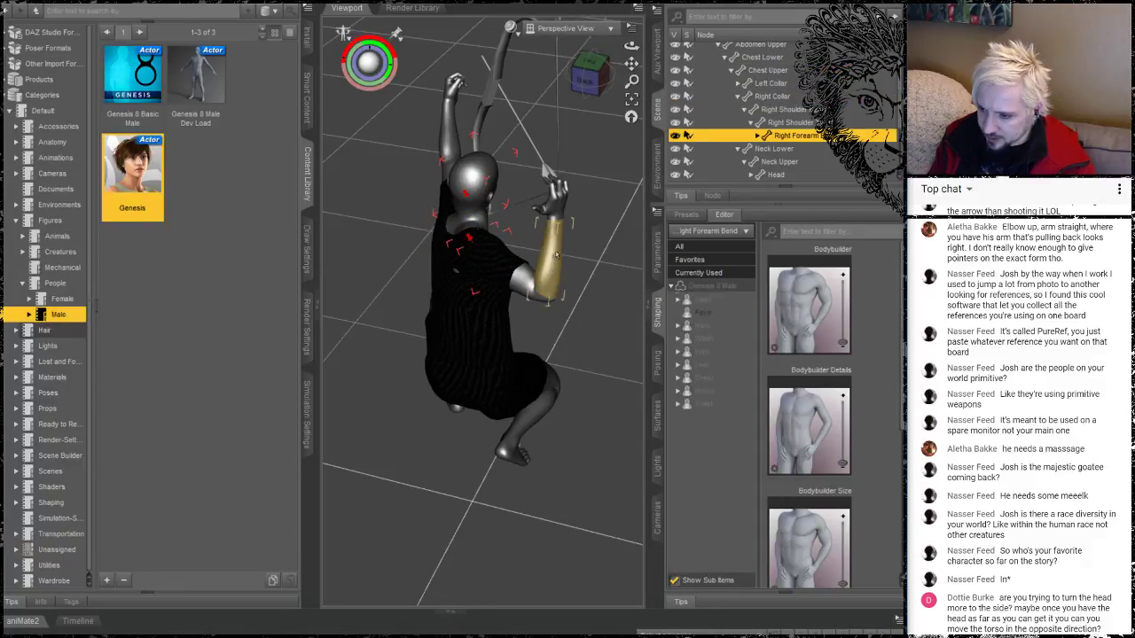
pyautogui.moveTo(632, 45); pyautogui.dragTo(565, 39)
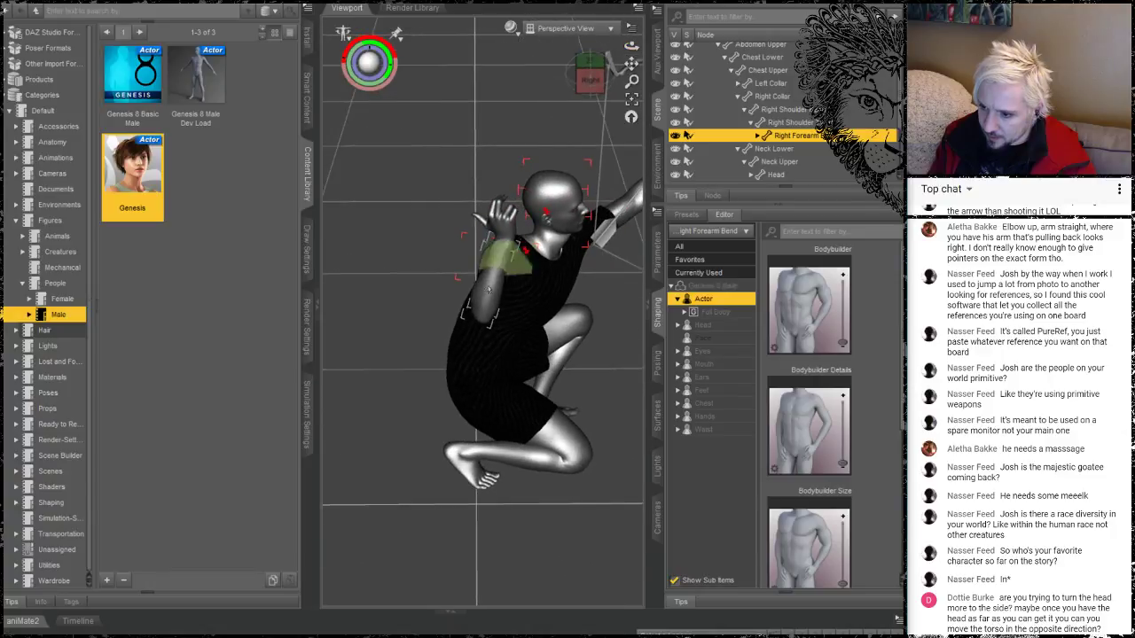
pyautogui.moveTo(493, 281); pyautogui.dragTo(411, 237)
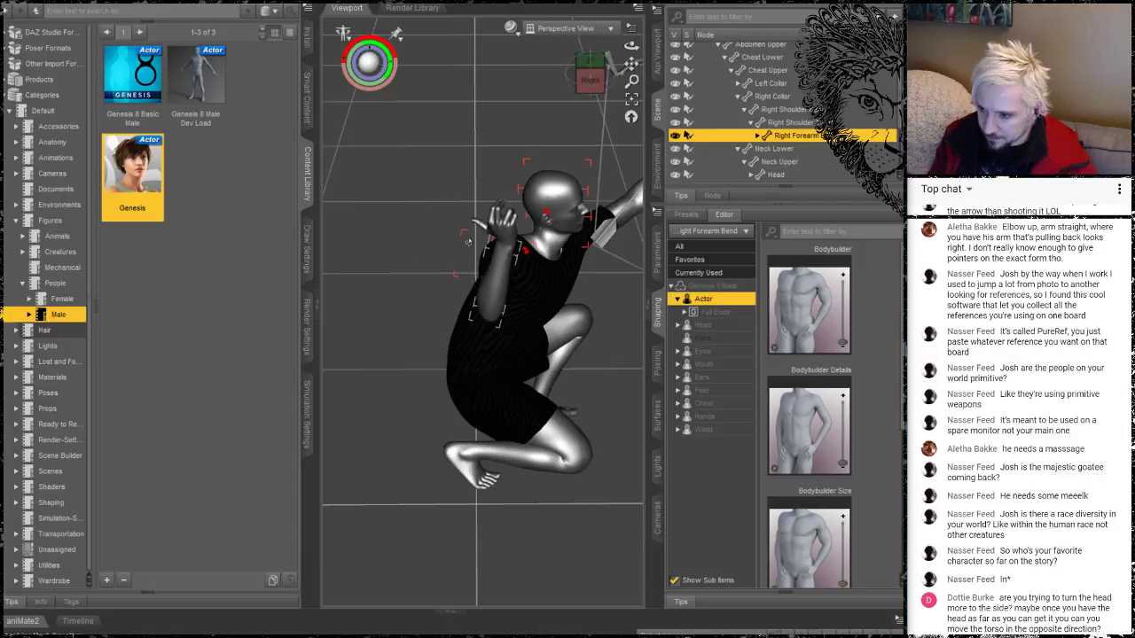
# Select the BowShort prop and move it sideways toward the archer's head
pyautogui.click(599, 241)
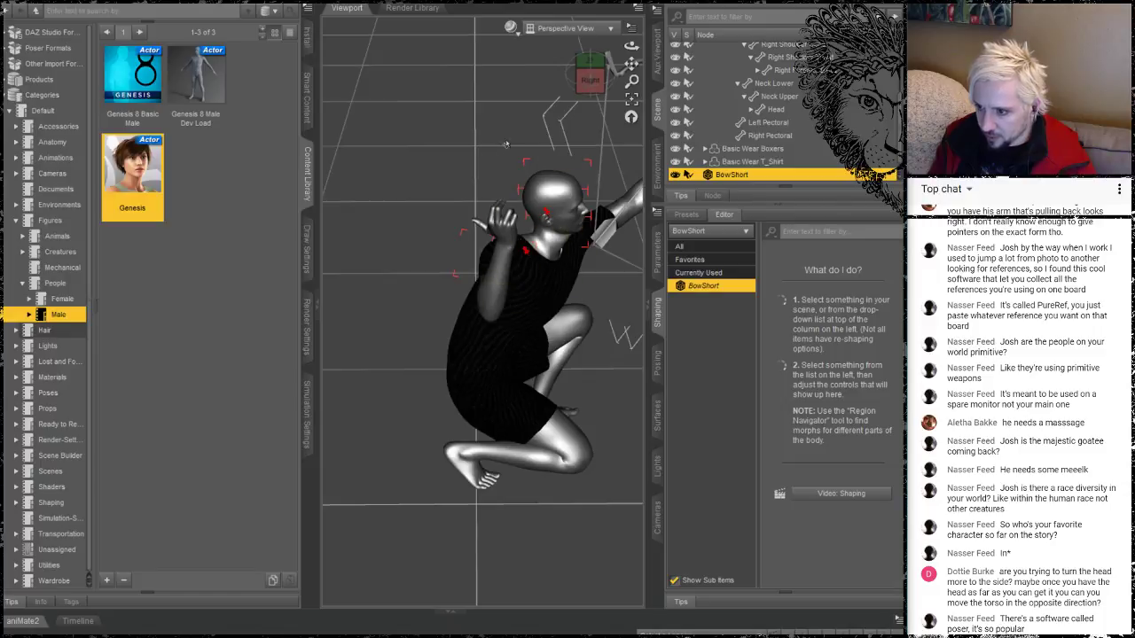
pyautogui.moveTo(631, 46); pyautogui.dragTo(588, 81)
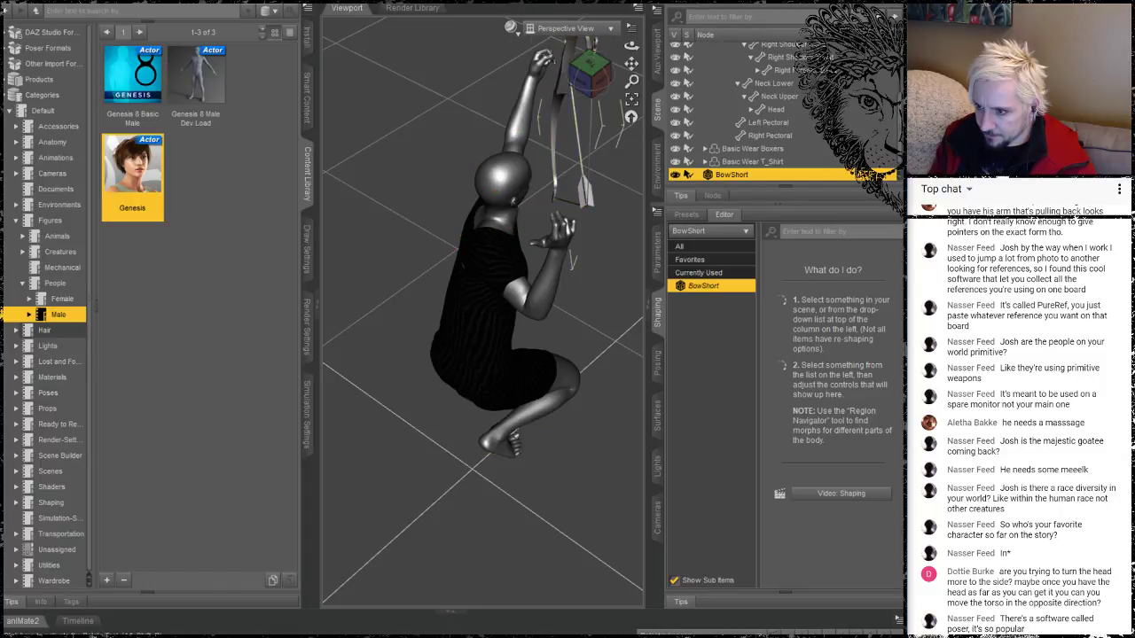
pyautogui.click(550, 1)
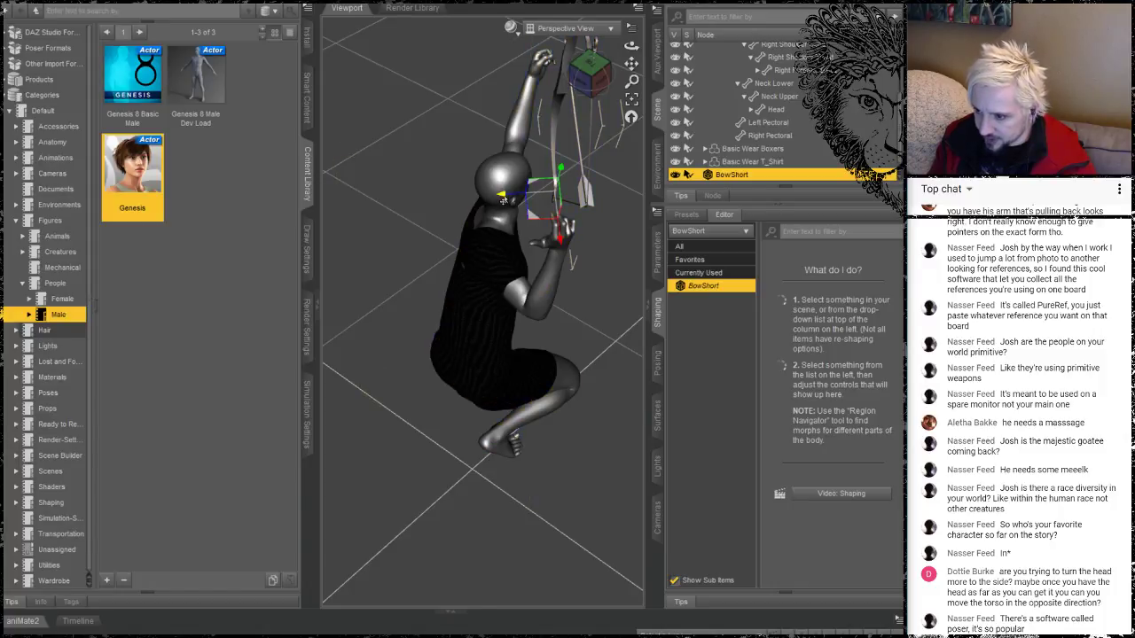
pyautogui.moveTo(503, 200); pyautogui.dragTo(485, 187)
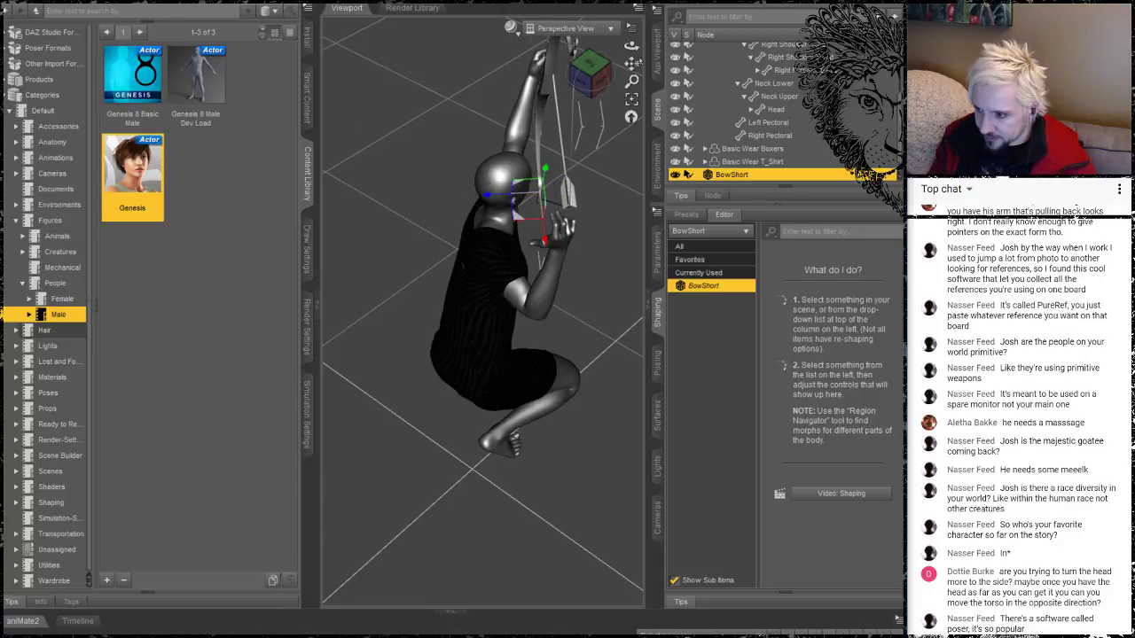
# Move the bow forward and down, and nudge it sideways until its grip lines up with the archer's outstretched left hand
pyautogui.moveTo(631, 46); pyautogui.dragTo(551, 37)
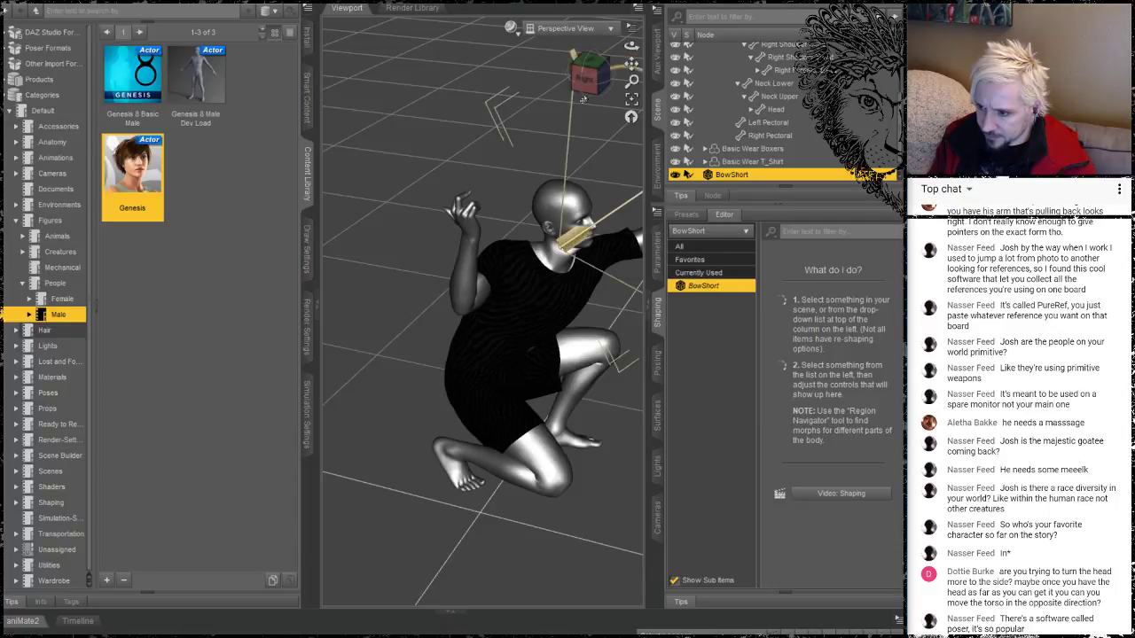
pyautogui.moveTo(631, 64); pyautogui.dragTo(488, 67)
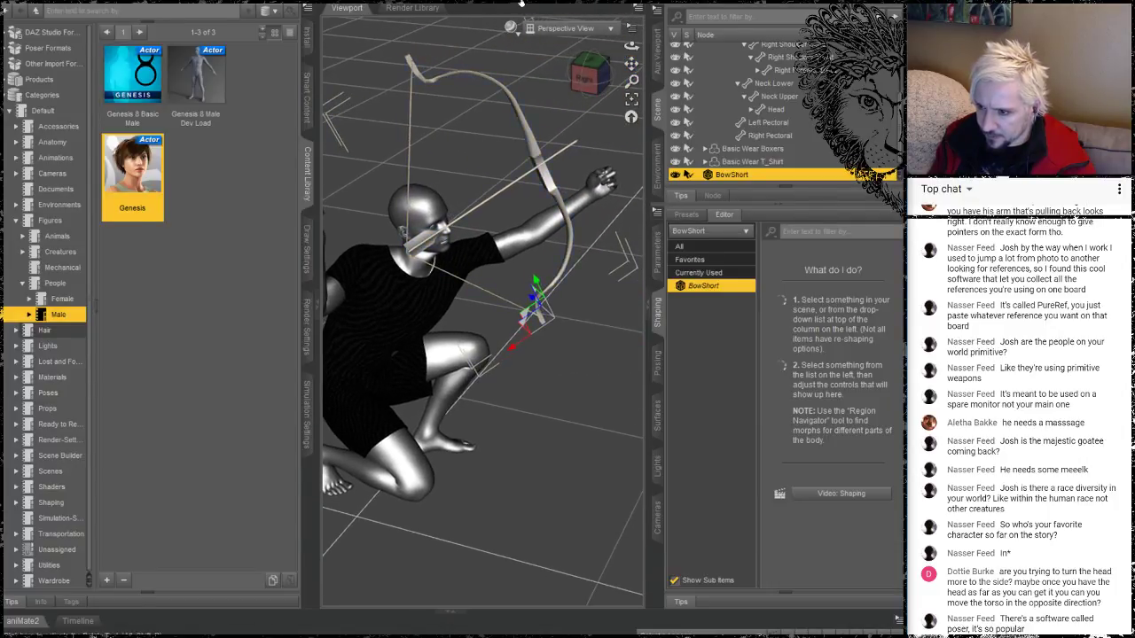
pyautogui.click(526, 335)
pyautogui.click(535, 307)
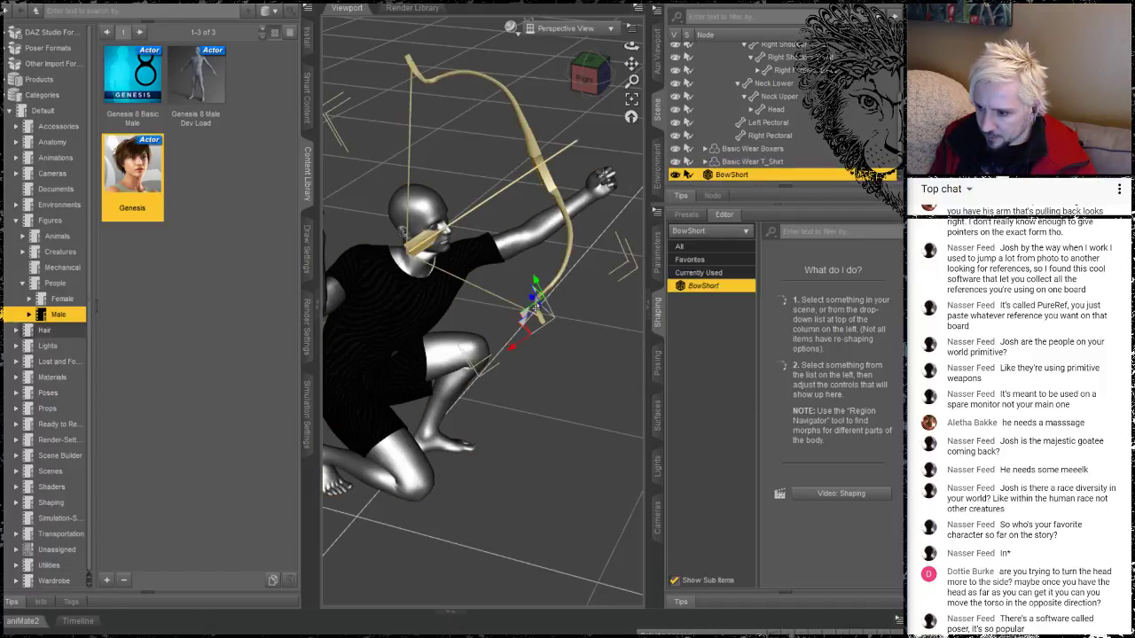
pyautogui.moveTo(510, 348); pyautogui.dragTo(546, 311)
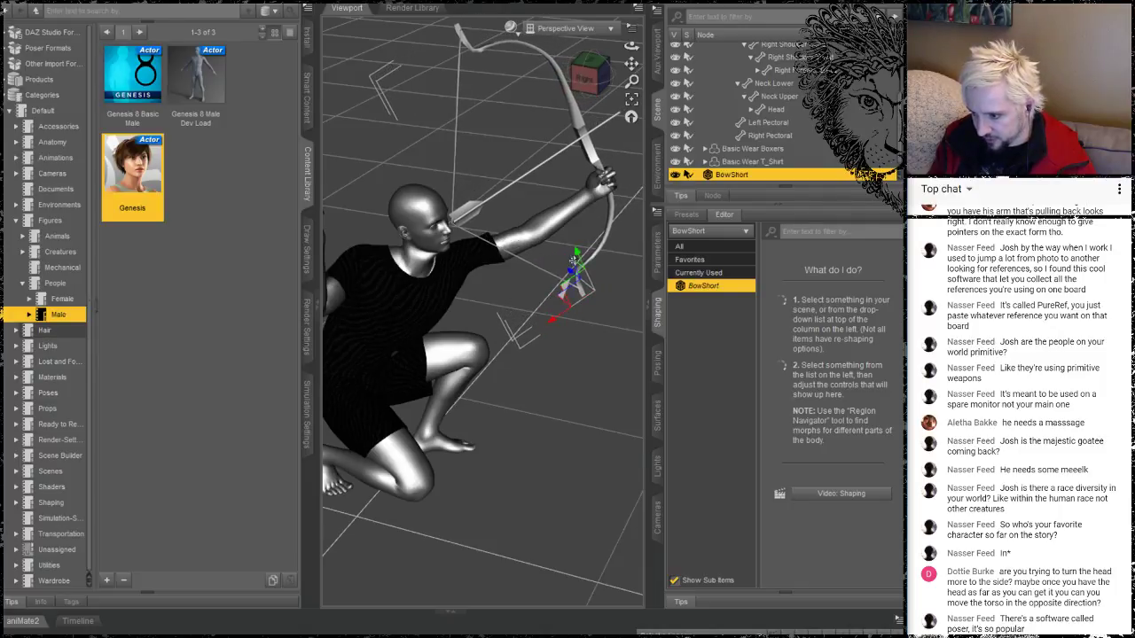
pyautogui.moveTo(575, 253); pyautogui.dragTo(592, 307)
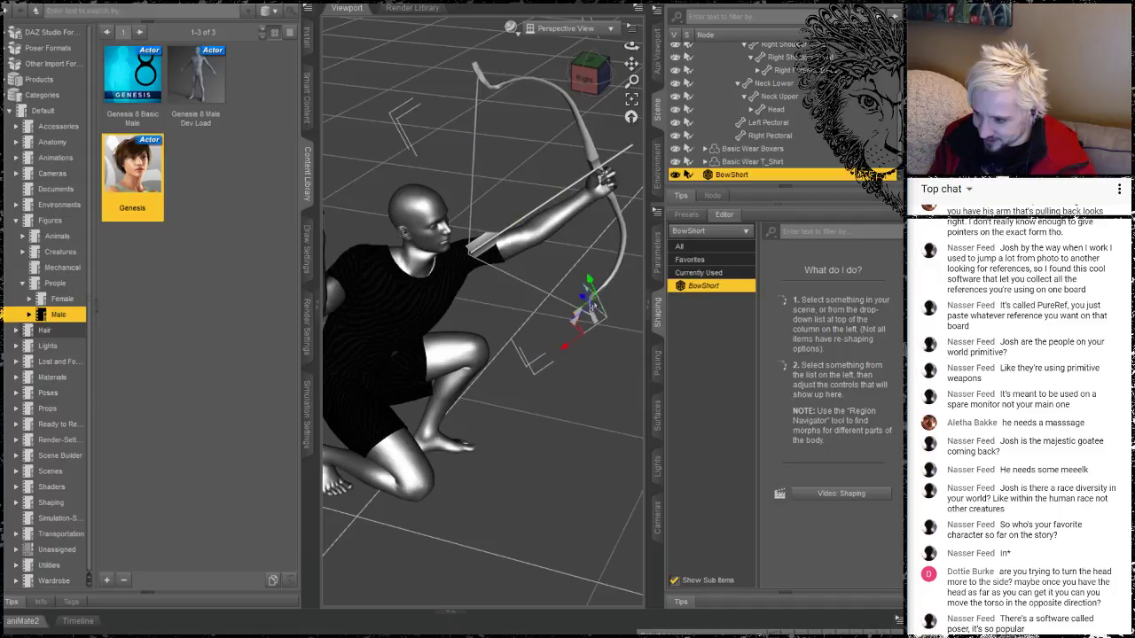
pyautogui.click(581, 298)
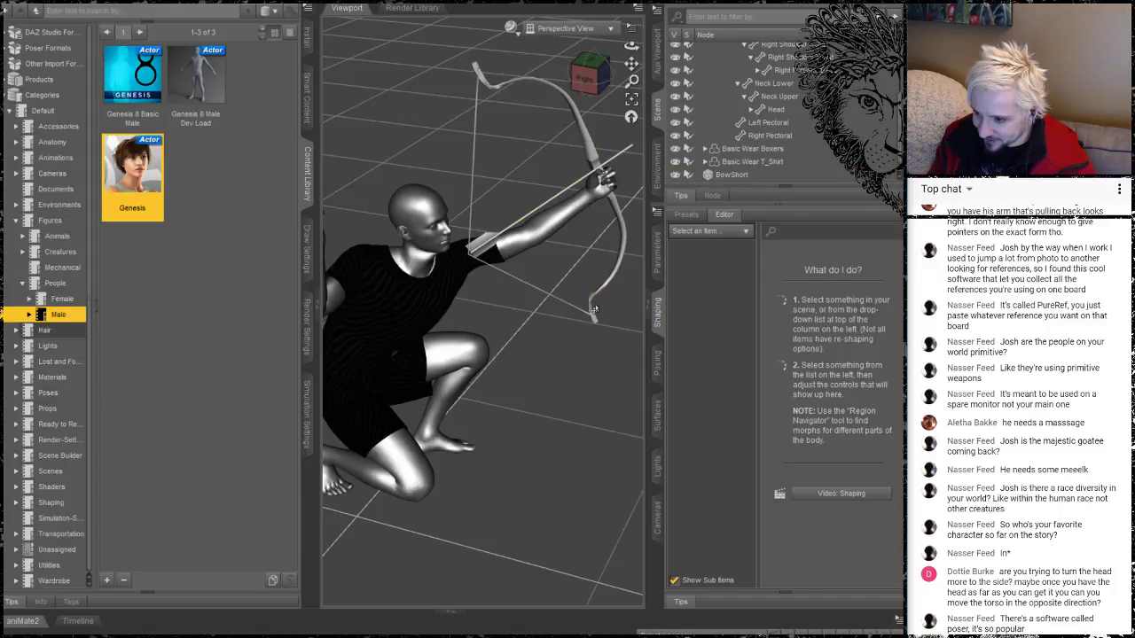
pyautogui.click(593, 310)
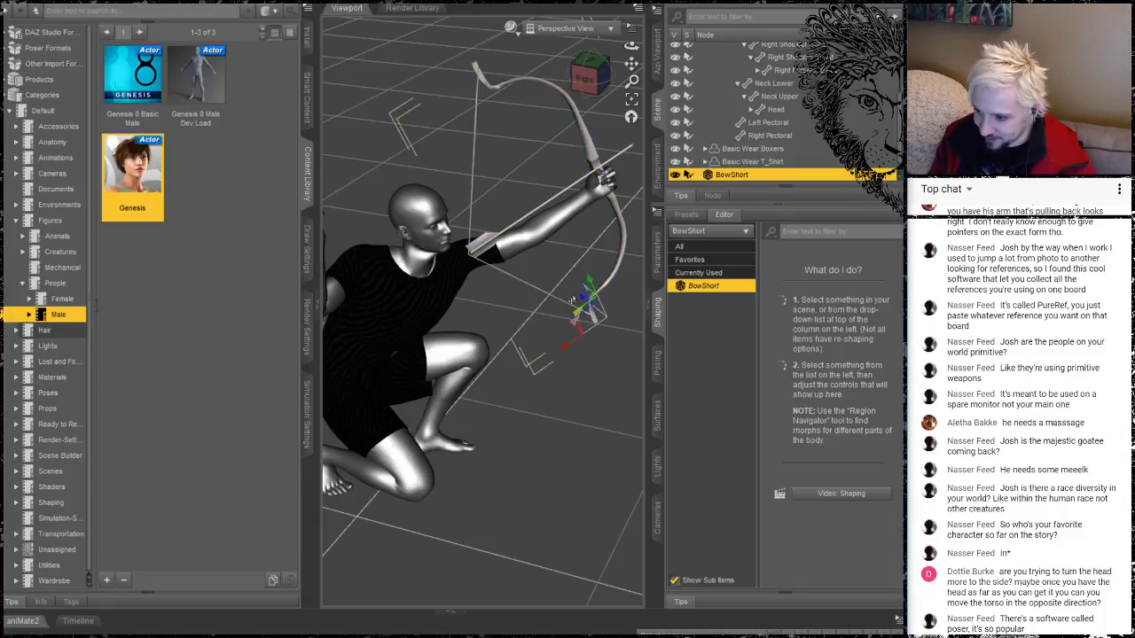
pyautogui.moveTo(581, 302); pyautogui.dragTo(586, 302)
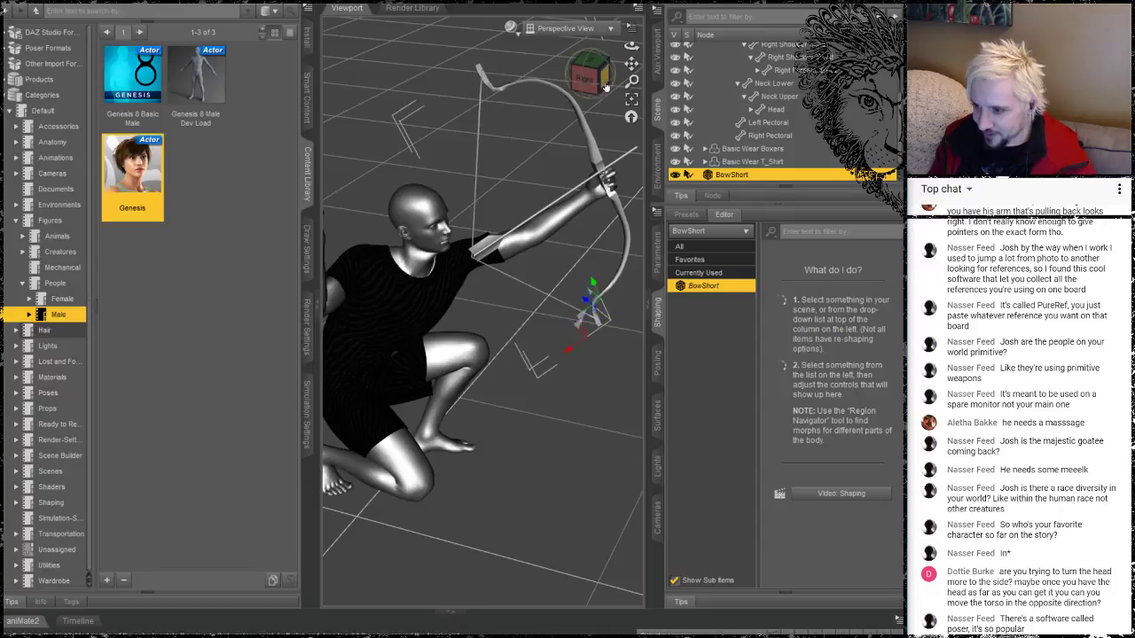
# Tilt the top of the bow sideways by a few degrees and shift the bow back into the archer's left hand
pyautogui.moveTo(631, 46); pyautogui.dragTo(664, 37)
pyautogui.keyDown('alt'); pyautogui.moveTo(545, 300); pyautogui.dragTo(502, 300); pyautogui.keyUp('alt')
pyautogui.moveTo(631, 46); pyautogui.dragTo(654, 32)
pyautogui.keyDown('alt'); pyautogui.moveTo(406, 266); pyautogui.dragTo(390, 266); pyautogui.keyUp('alt')
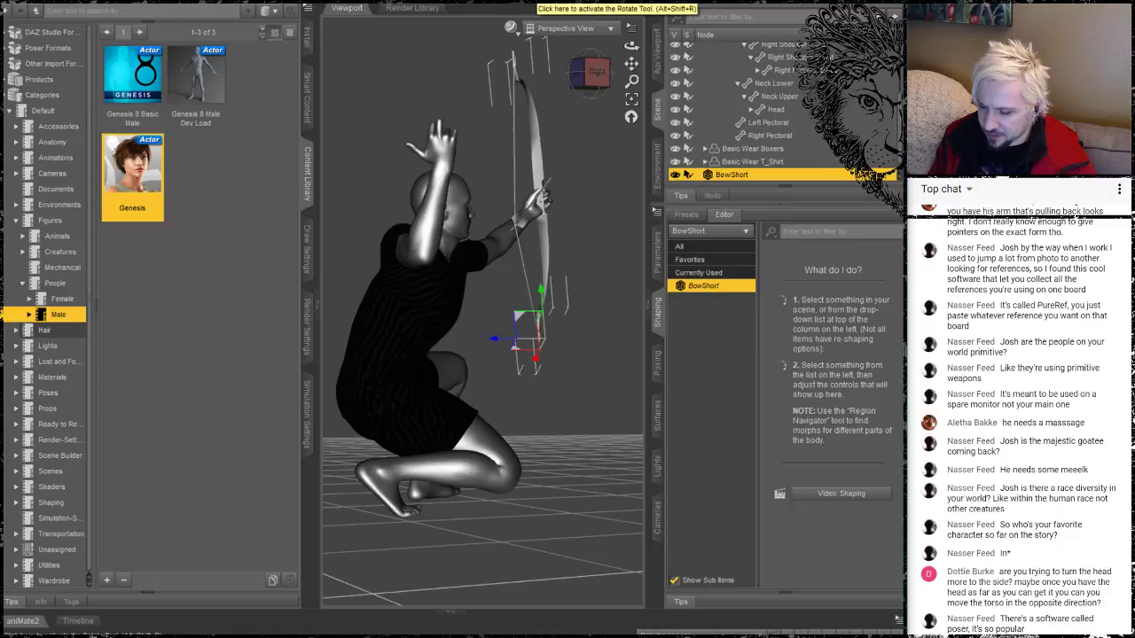
pyautogui.click(569, 320)
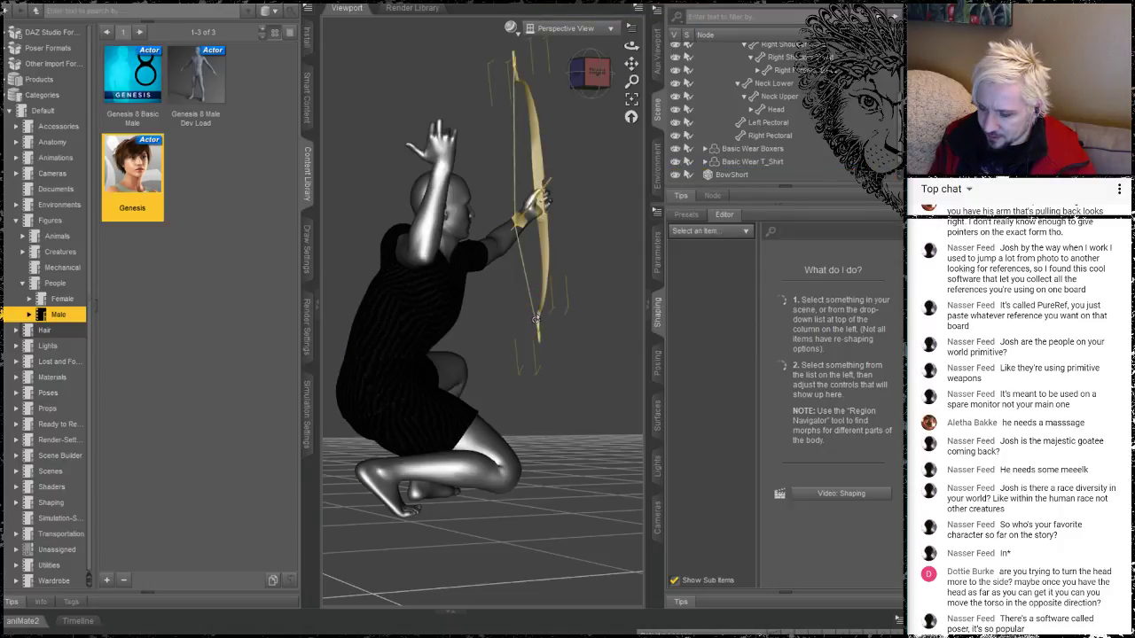
pyautogui.click(538, 322)
pyautogui.moveTo(568, 314)
pyautogui.mouseDown()
pyautogui.moveTo(557, 316)
pyautogui.moveTo(569, 312)
pyautogui.mouseUp()
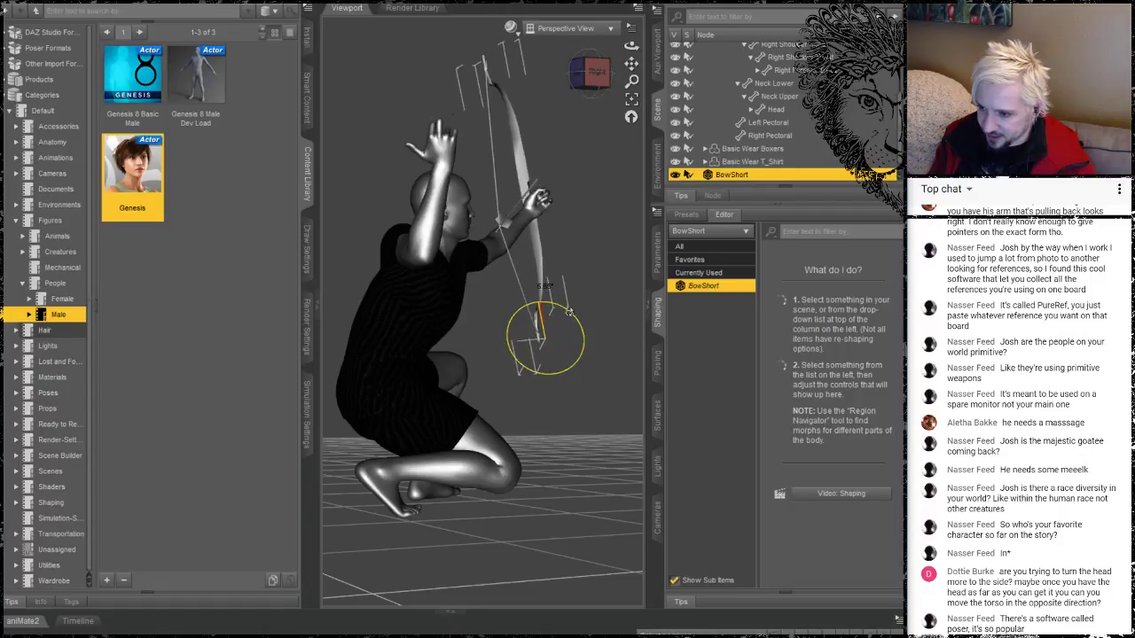
pyautogui.moveTo(570, 312); pyautogui.dragTo(572, 310)
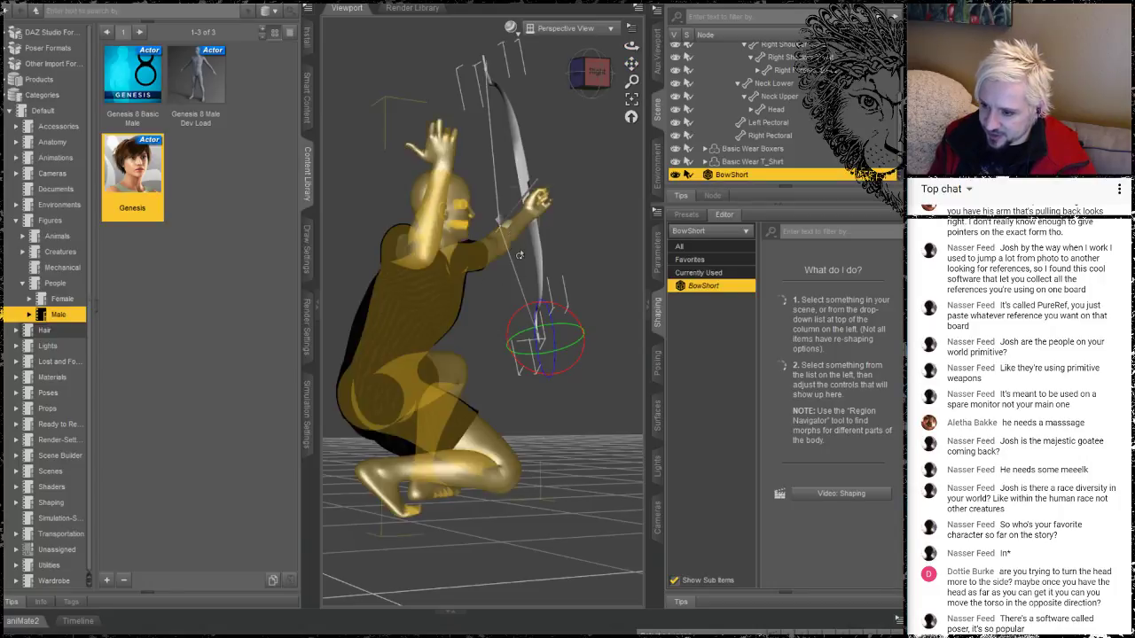
pyautogui.hotkey('alt', 'shift', 't')
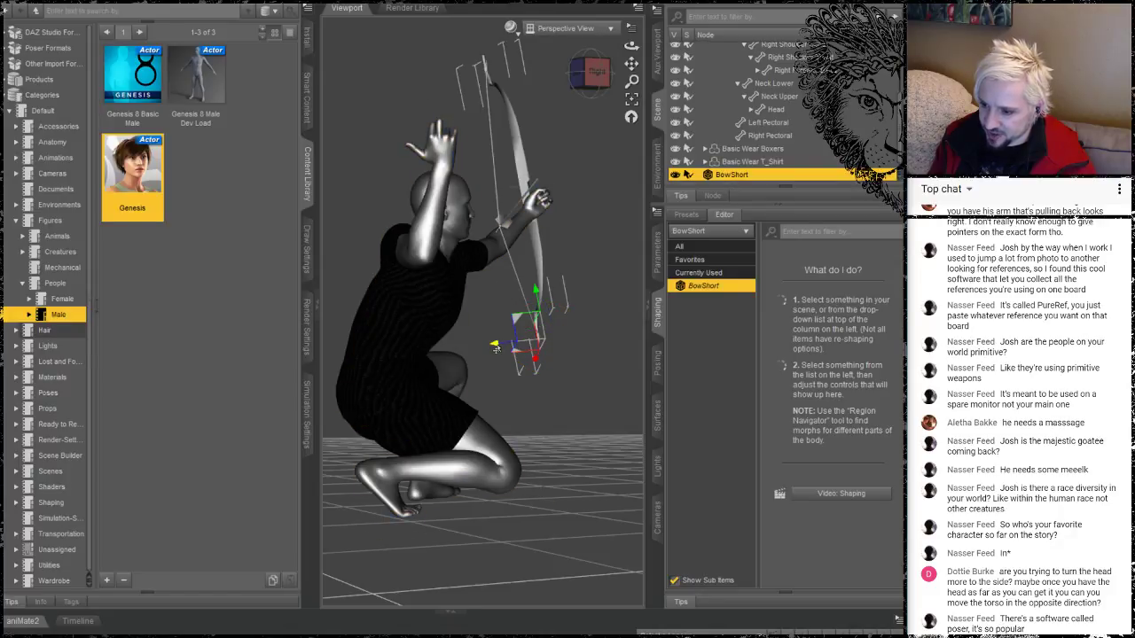
pyautogui.moveTo(494, 342); pyautogui.dragTo(511, 345)
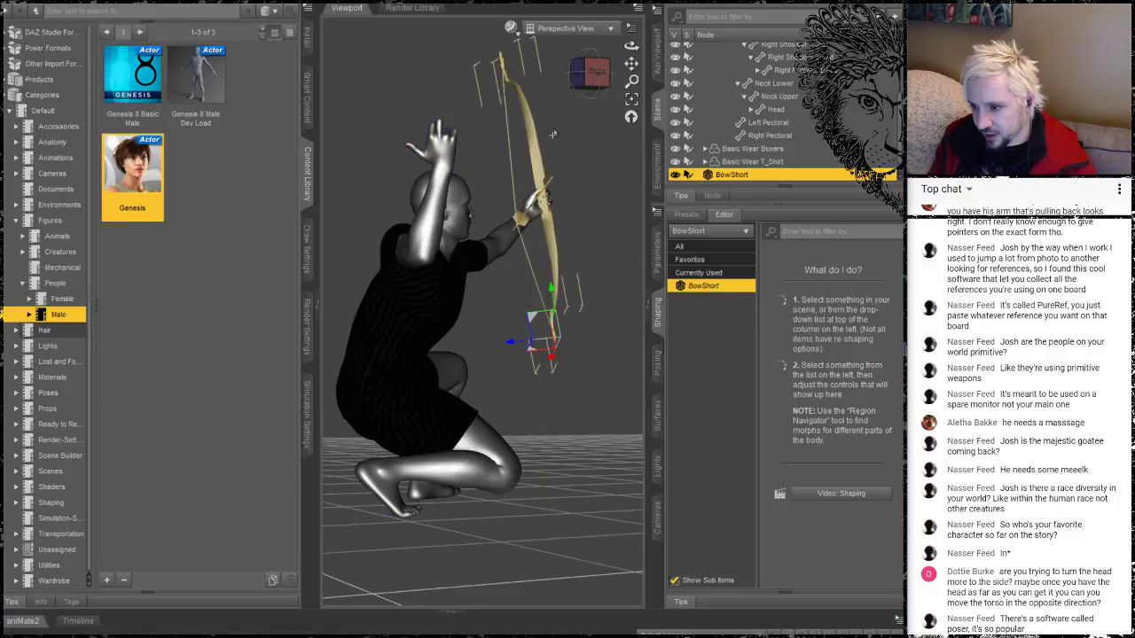
# Pull the archer's right hand down and back behind the body
pyautogui.moveTo(632, 45); pyautogui.dragTo(461, 153)
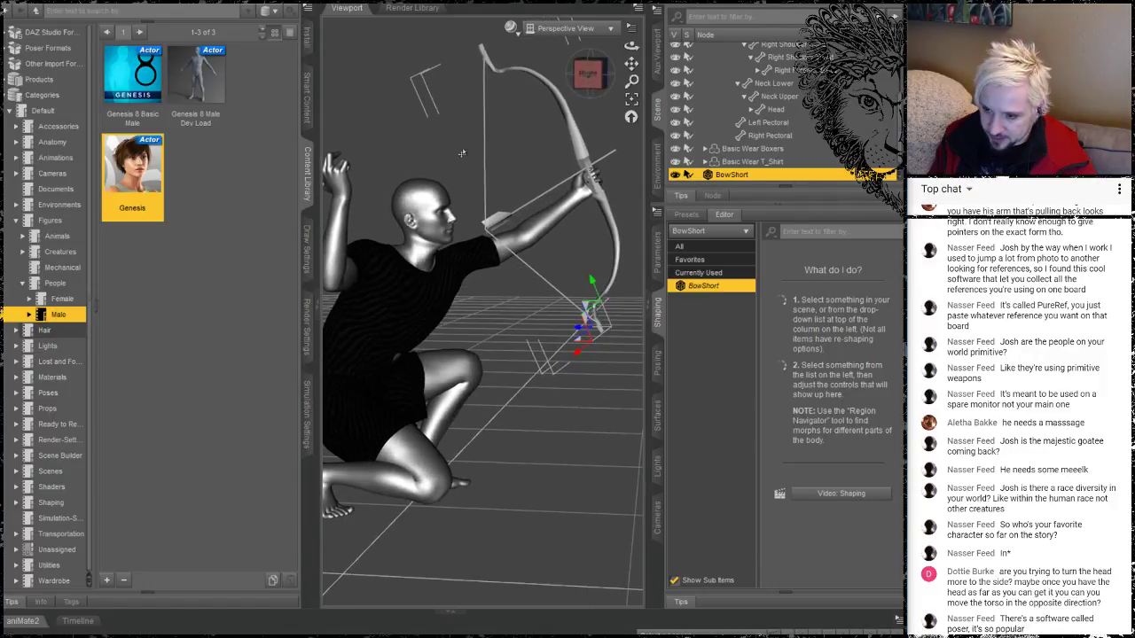
pyautogui.click(335, 215)
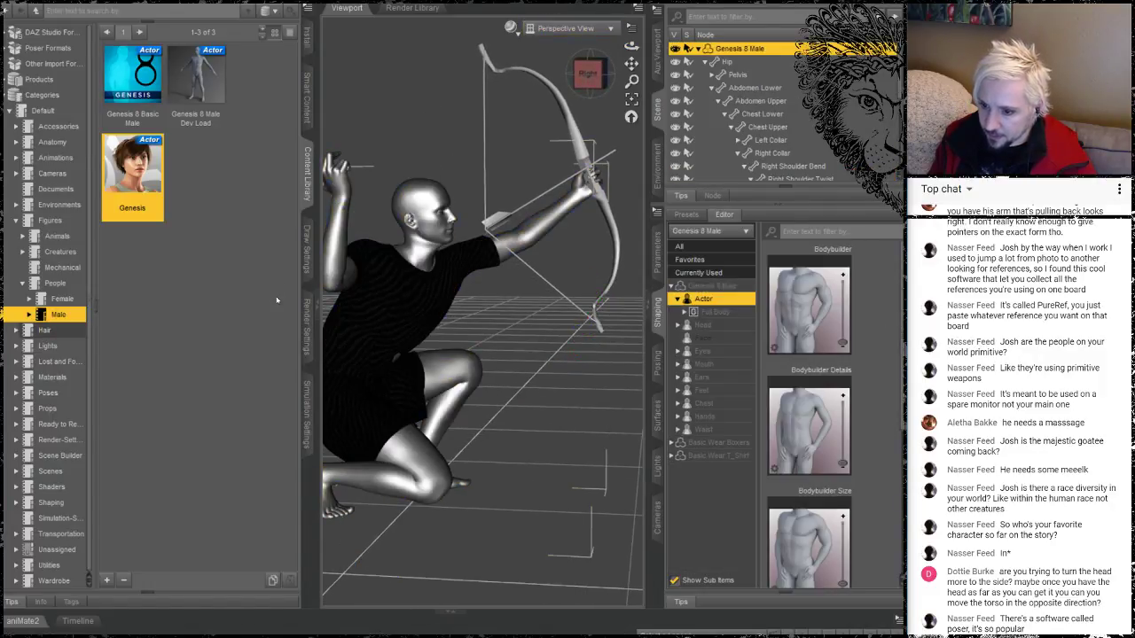
pyautogui.moveTo(343, 208)
pyautogui.mouseDown()
pyautogui.moveTo(361, 227)
pyautogui.moveTo(368, 205)
pyautogui.moveTo(390, 202)
pyautogui.moveTo(565, 249)
pyautogui.moveTo(497, 233)
pyautogui.moveTo(363, 259)
pyautogui.moveTo(368, 304)
pyautogui.moveTo(196, 316)
pyautogui.moveTo(107, 286)
pyautogui.mouseUp()
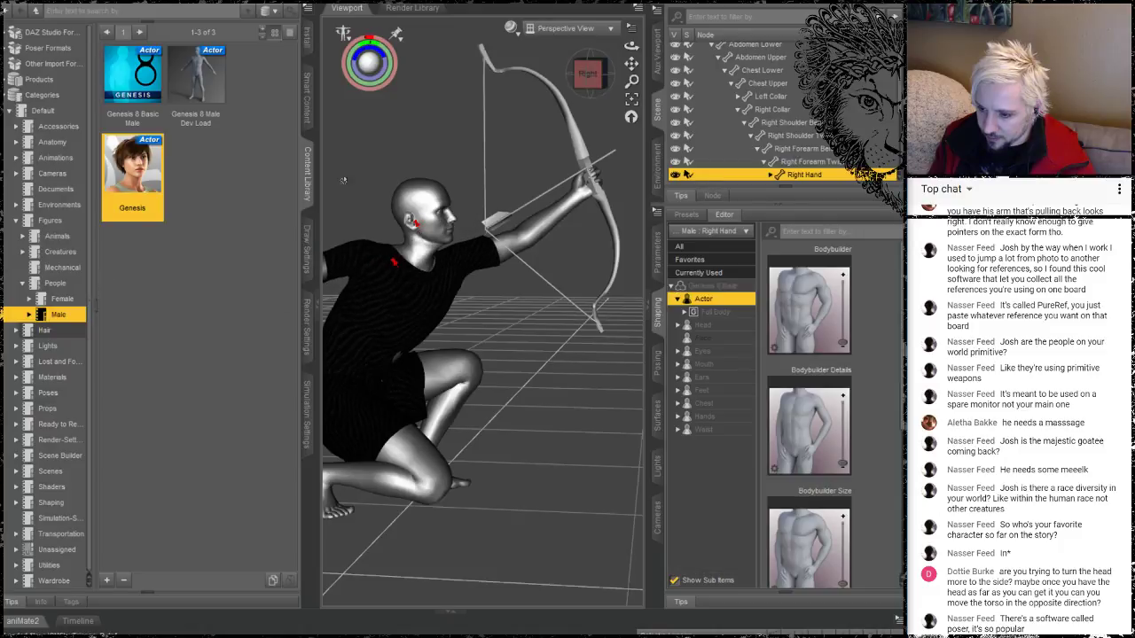
pyautogui.moveTo(631, 46); pyautogui.dragTo(715, 109)
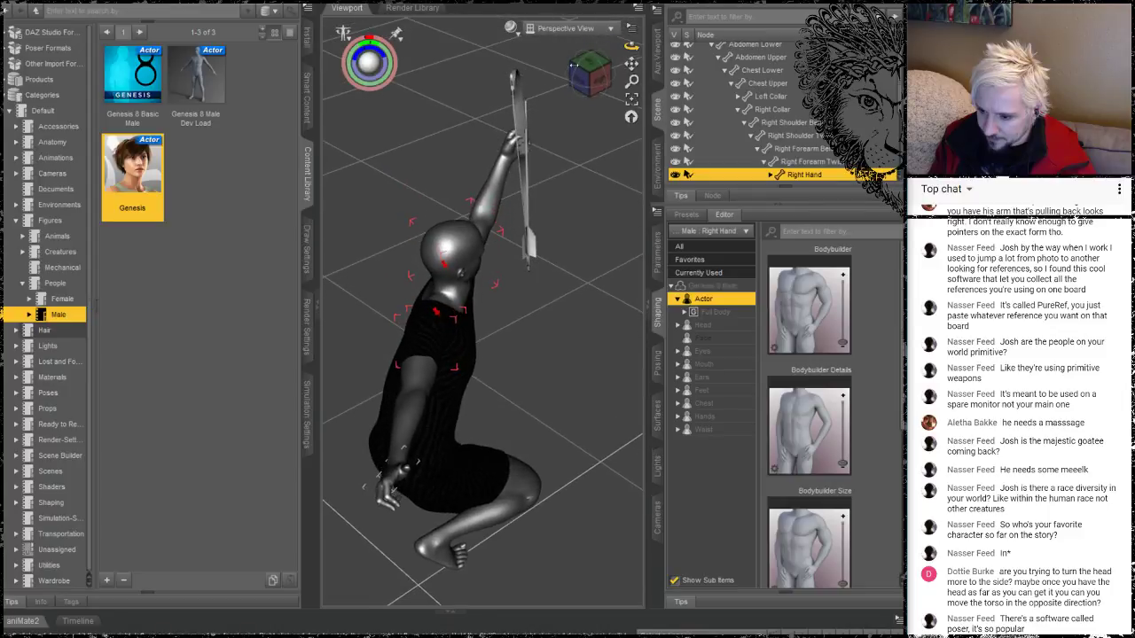
# Raise the archer's right forearm behind the body, and widen the viewport by narrowing the content library
pyautogui.moveTo(409, 415); pyautogui.dragTo(458, 372)
pyautogui.moveTo(634, 48); pyautogui.dragTo(523, 16)
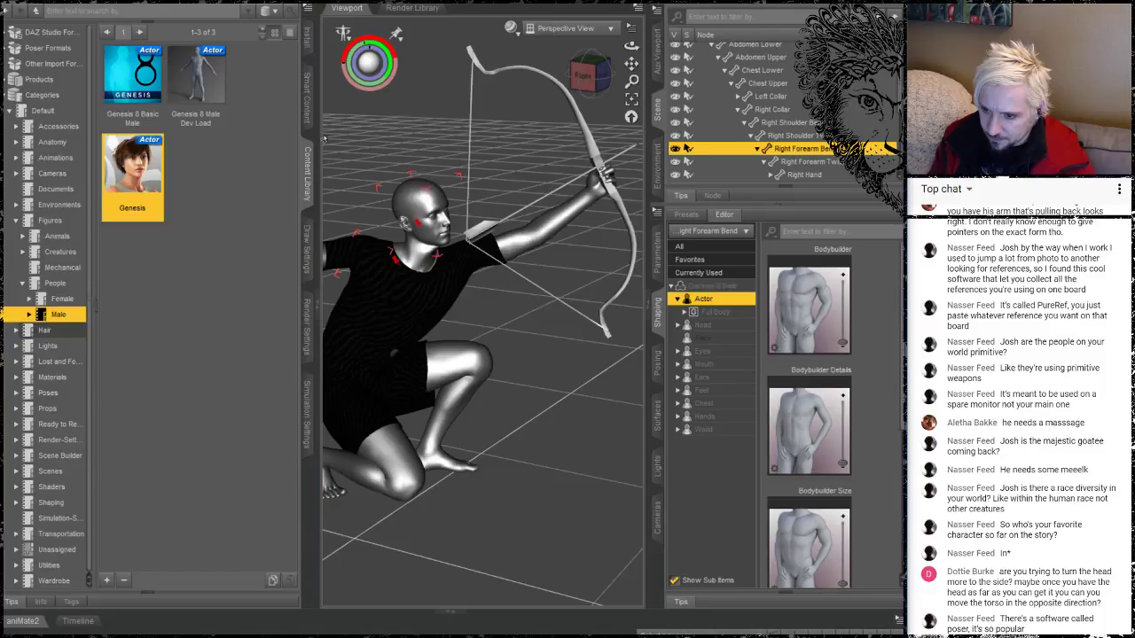
pyautogui.moveTo(319, 131); pyautogui.dragTo(173, 153)
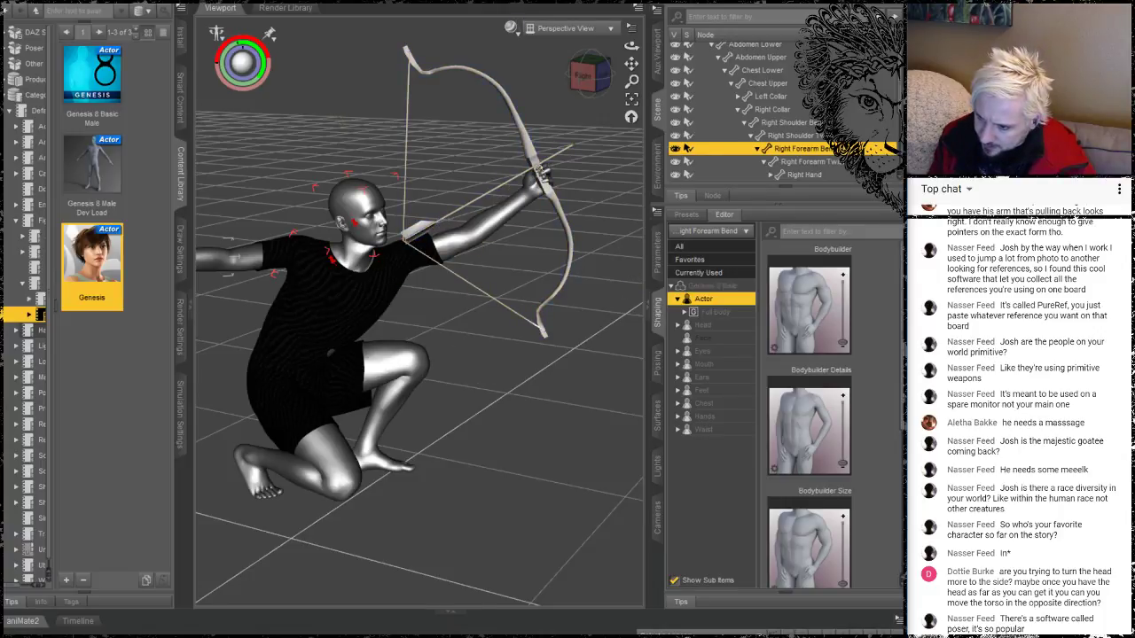
# Tilt the top of the BowShort prop slightly forward and shift the bow back into the archer's left hand
pyautogui.click(559, 156)
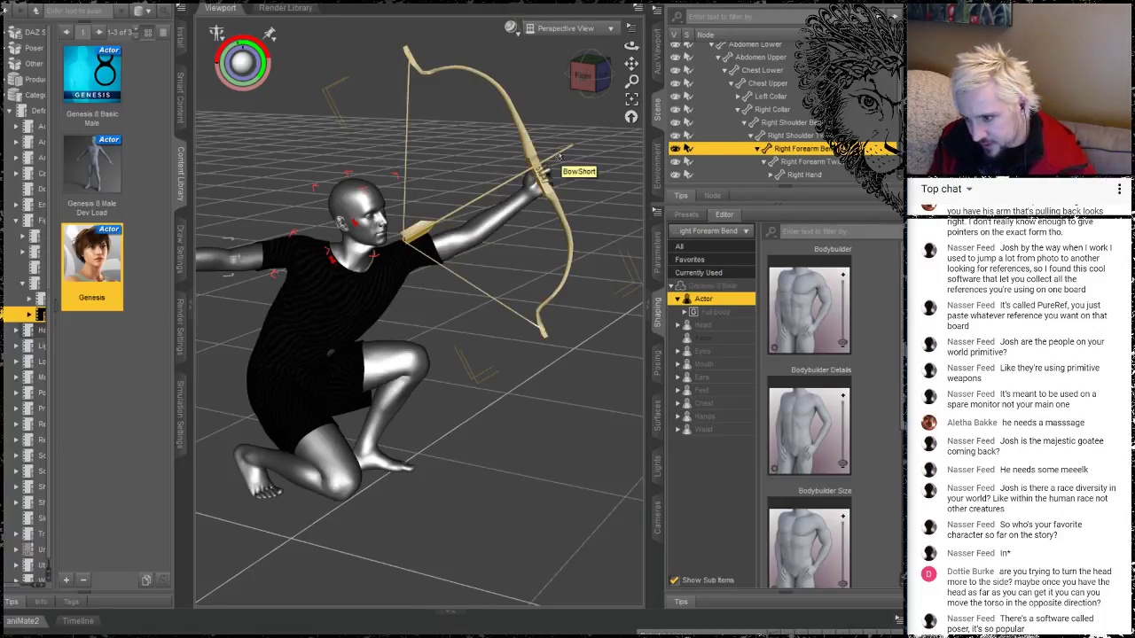
pyautogui.click(533, 152)
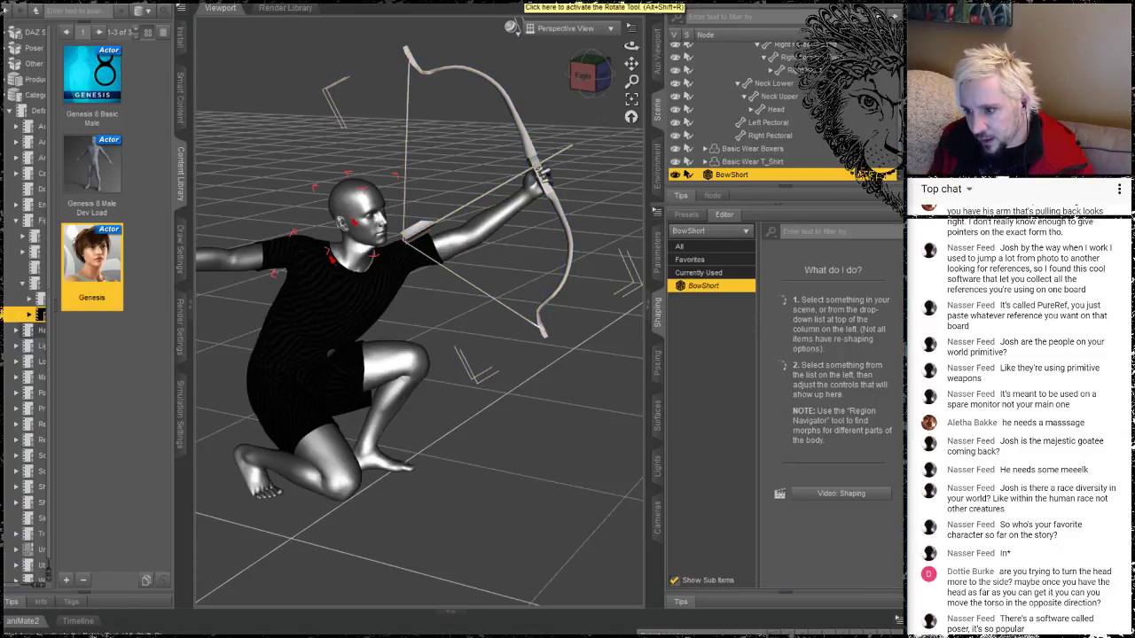
pyautogui.click(512, 25)
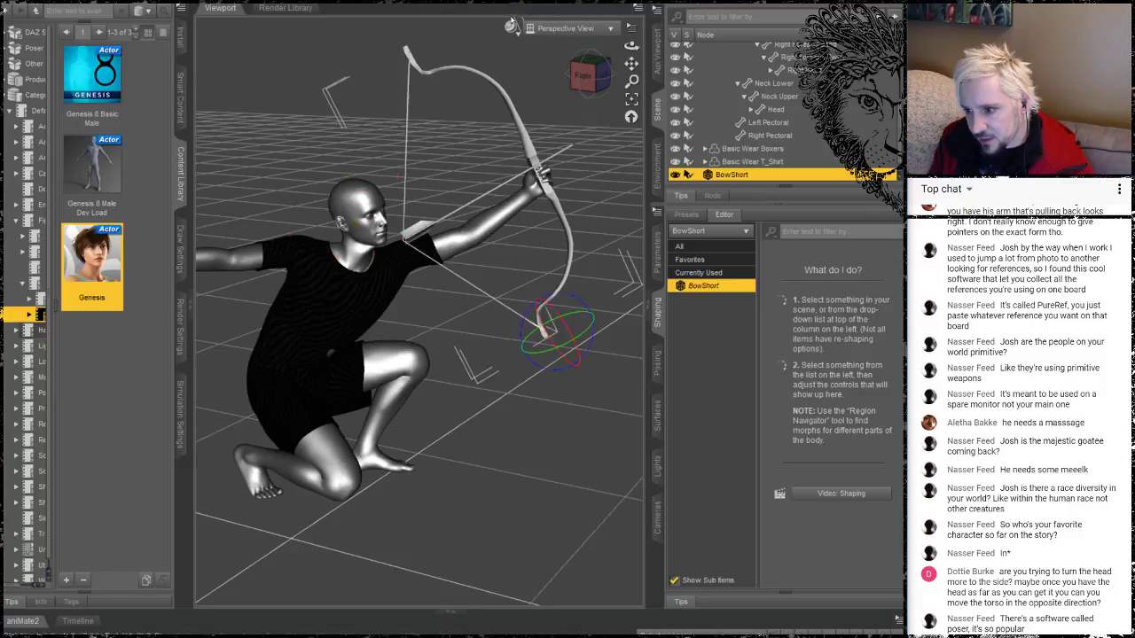
pyautogui.moveTo(572, 299)
pyautogui.mouseDown()
pyautogui.moveTo(582, 306)
pyautogui.moveTo(574, 300)
pyautogui.mouseUp()
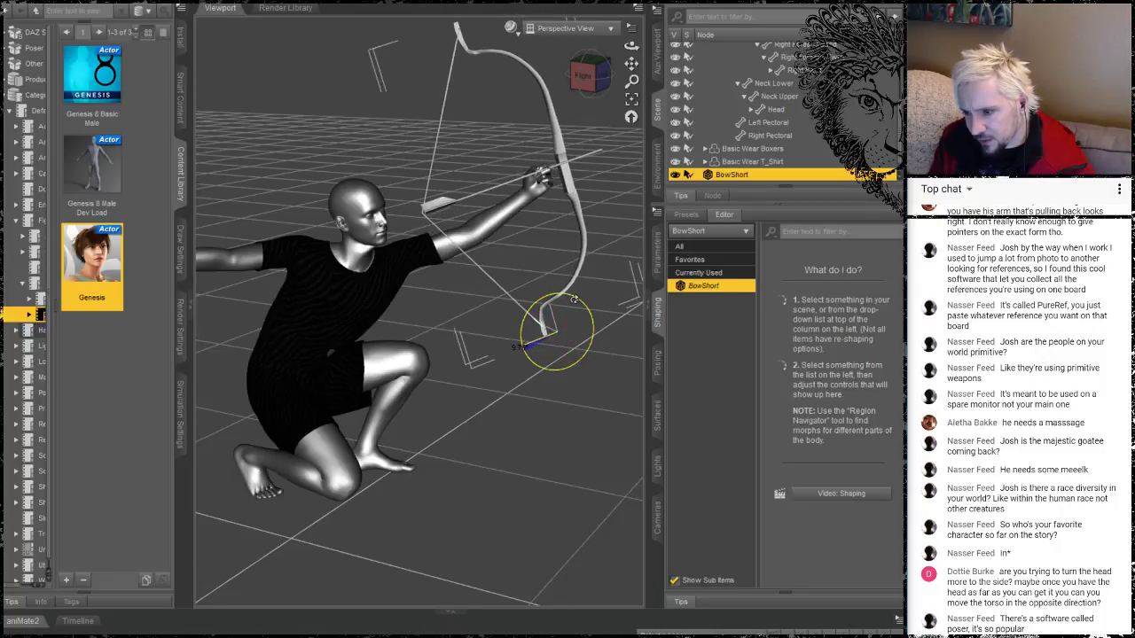
pyautogui.moveTo(575, 299); pyautogui.dragTo(574, 300)
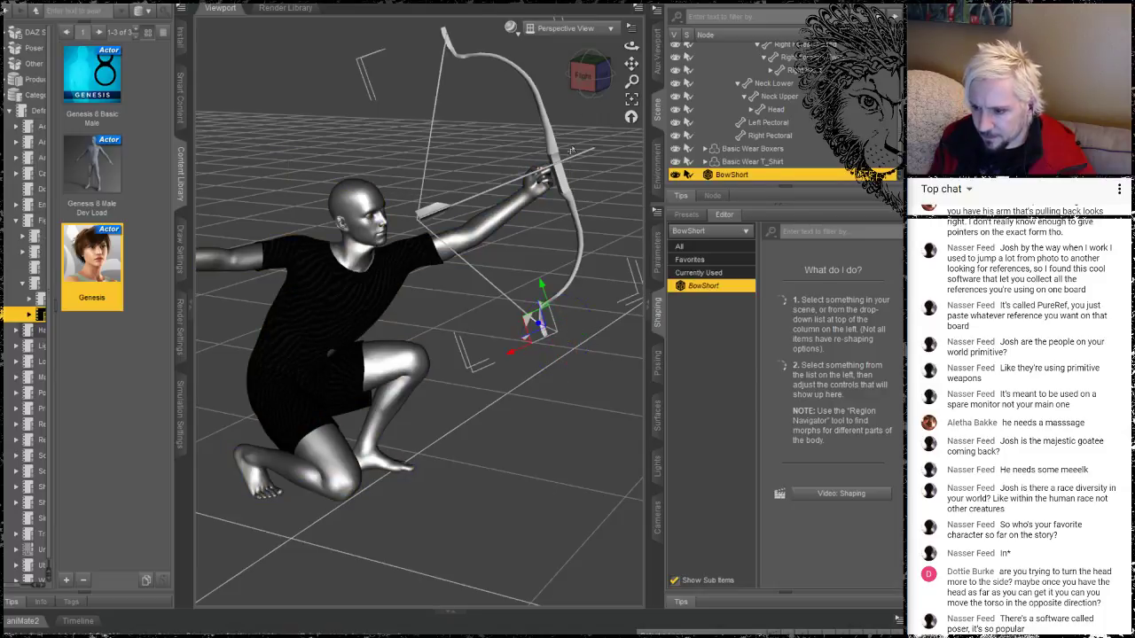
pyautogui.moveTo(504, 356); pyautogui.dragTo(492, 353)
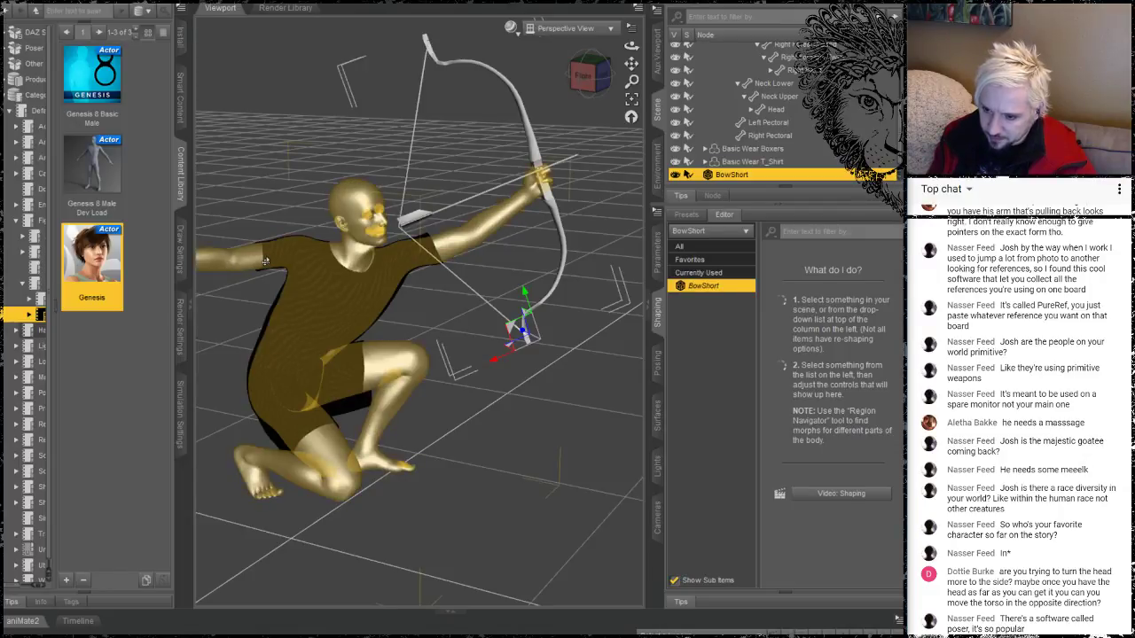
pyautogui.click(296, 250)
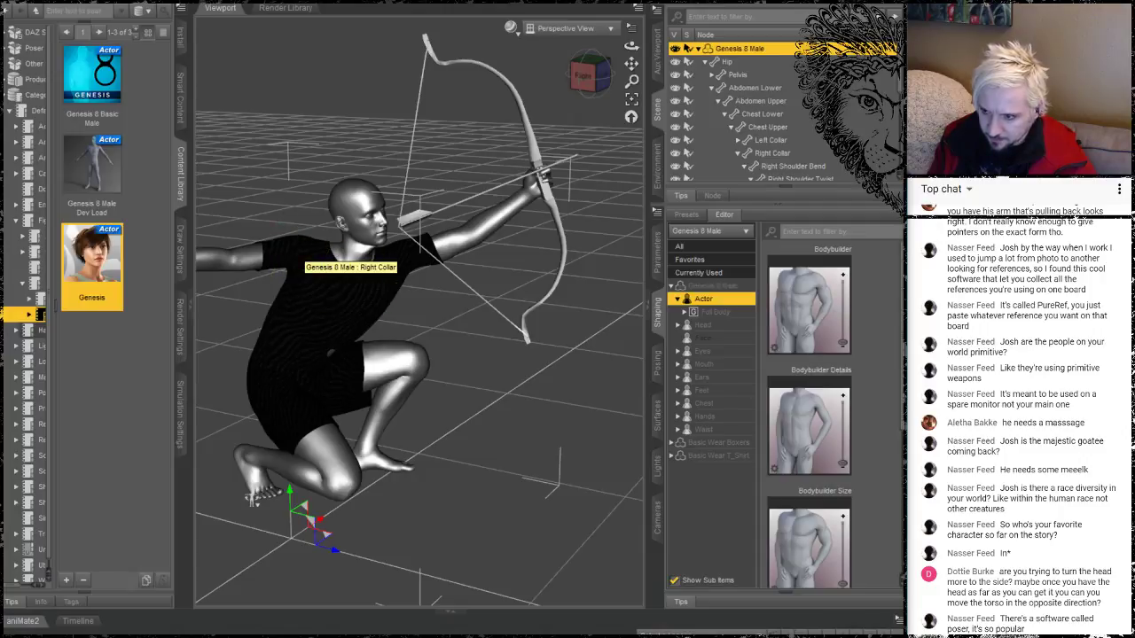
pyautogui.click(572, 0)
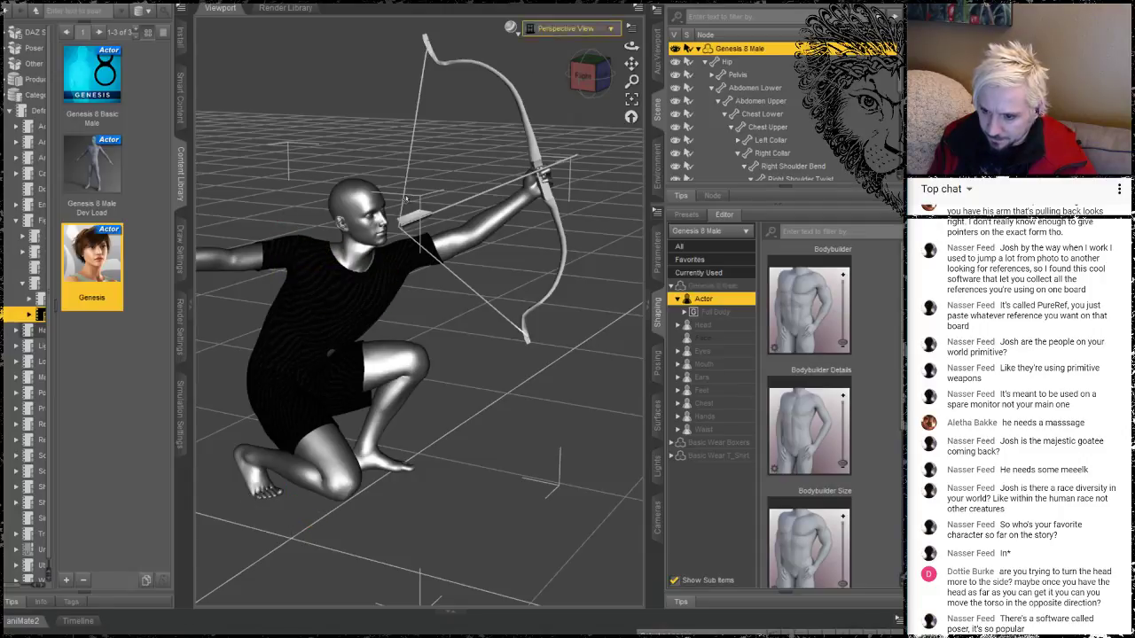
pyautogui.click(301, 252)
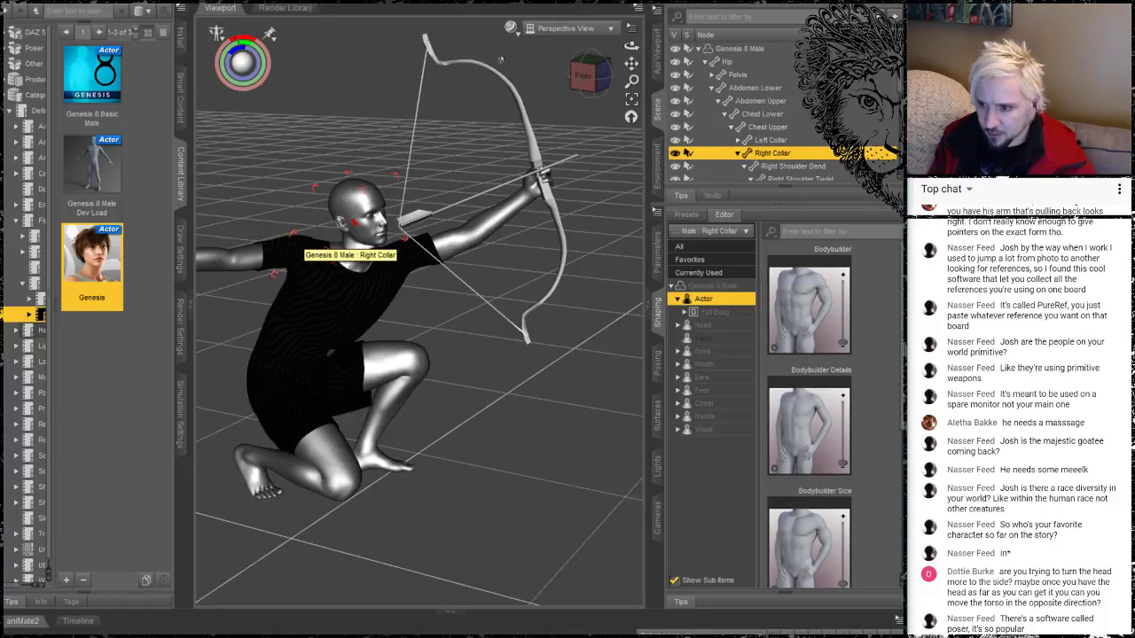
# Turn the bow slightly around its vertical axis and move it sideways so its grip meets the archer's left hand
pyautogui.moveTo(631, 46); pyautogui.dragTo(681, 92)
pyautogui.moveTo(596, 59); pyautogui.dragTo(551, 71)
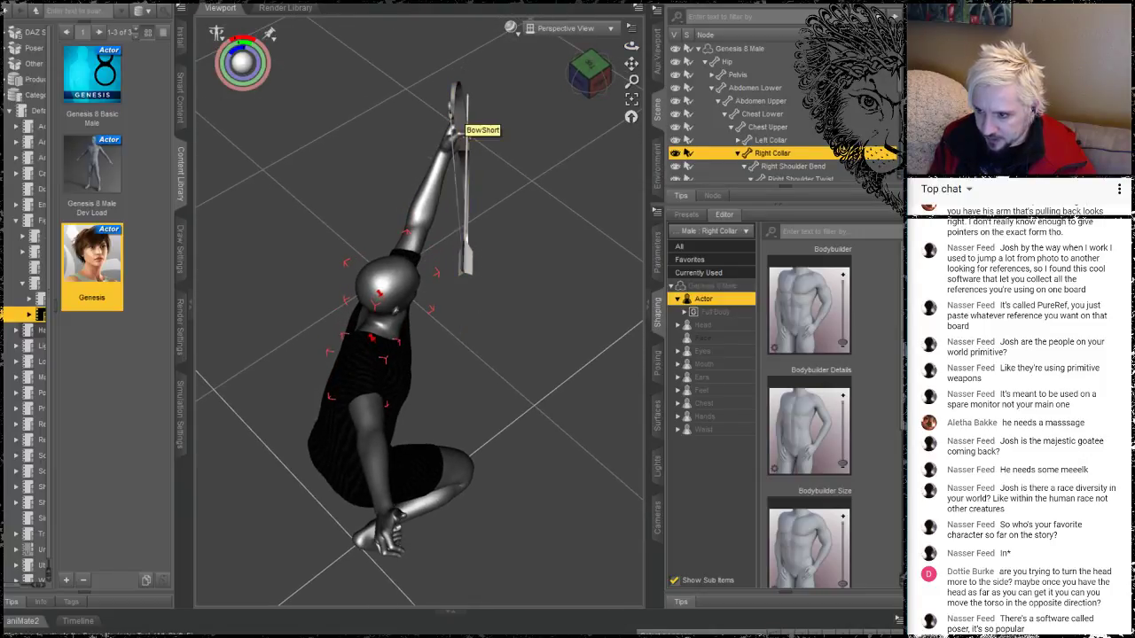
pyautogui.click(523, 1)
pyautogui.click(464, 266)
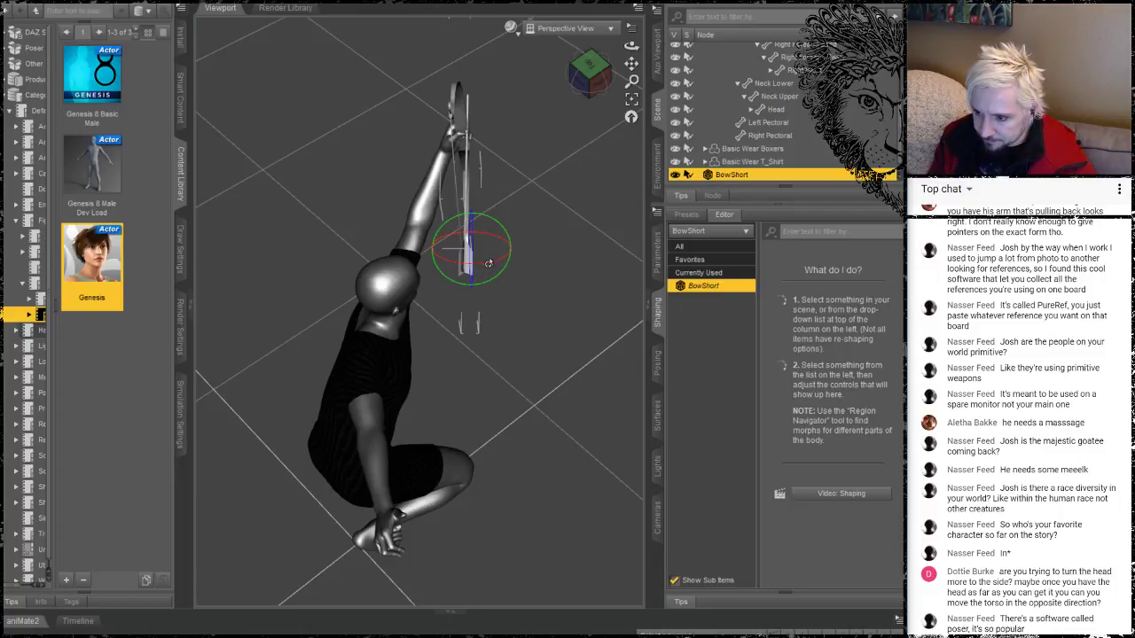
pyautogui.moveTo(489, 265); pyautogui.dragTo(456, 289)
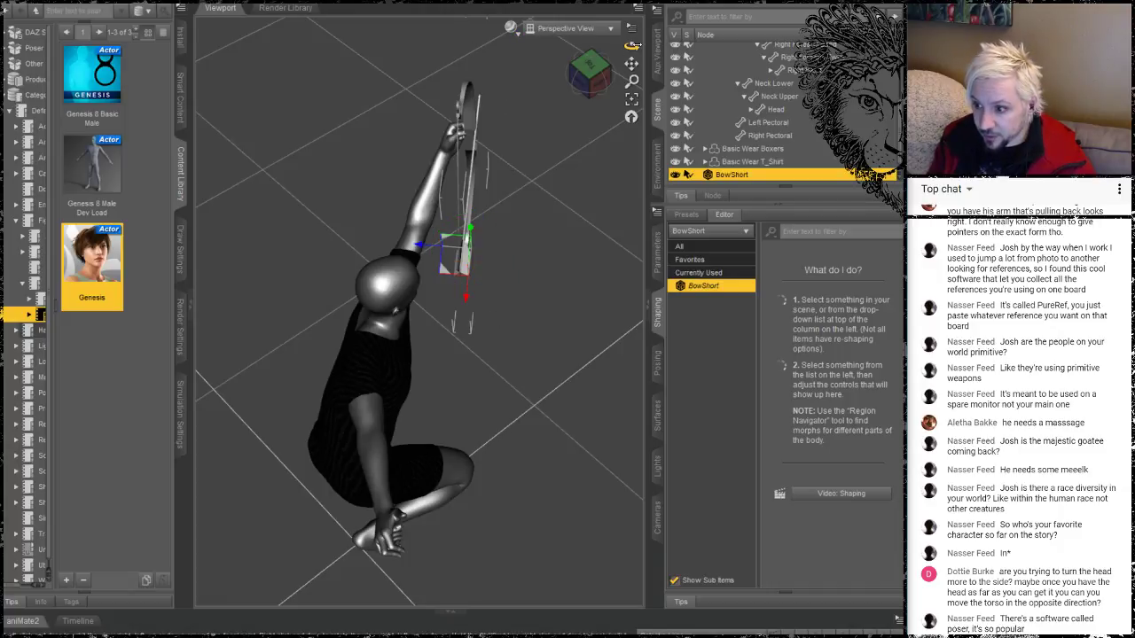
pyautogui.moveTo(631, 46); pyautogui.dragTo(594, 28)
pyautogui.moveTo(589, 80); pyautogui.dragTo(513, 63)
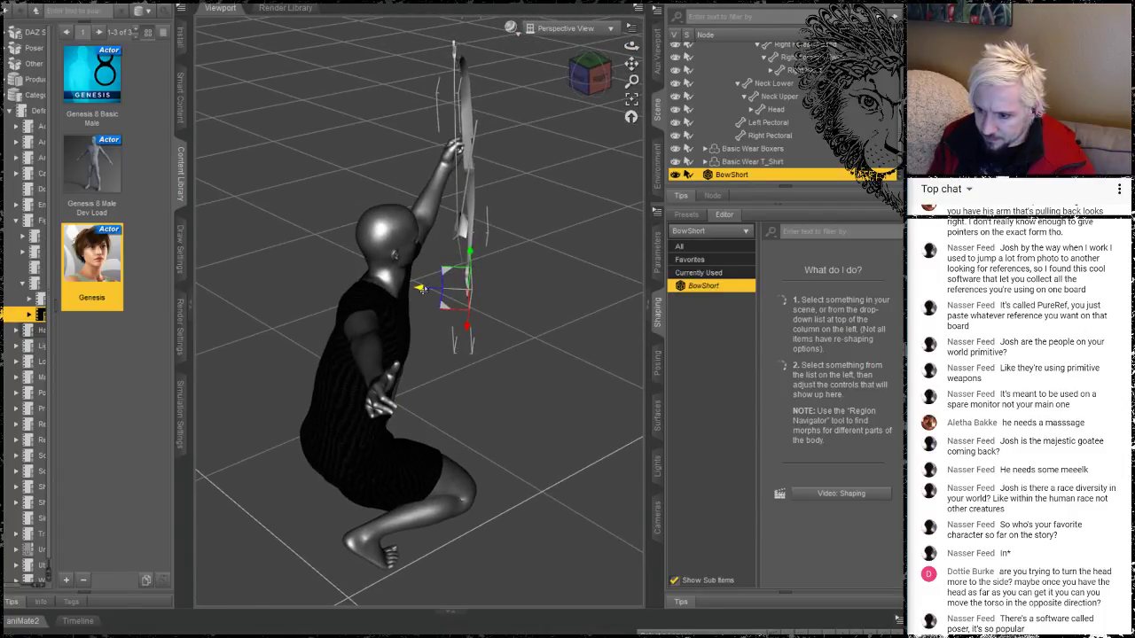
pyautogui.moveTo(423, 289); pyautogui.dragTo(411, 288)
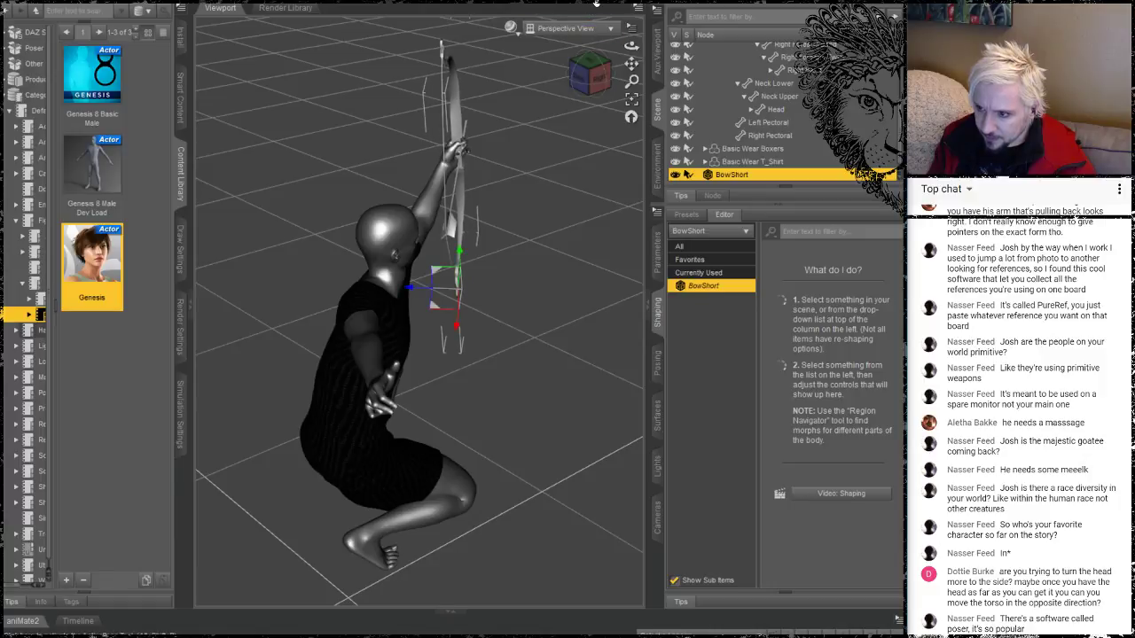
# Nudge the archer's right forearm slightly forward and up with the posing tool, and check it from the side
pyautogui.moveTo(631, 46)
pyautogui.mouseDown()
pyautogui.moveTo(560, 34)
pyautogui.moveTo(658, 48)
pyautogui.moveTo(681, 64)
pyautogui.moveTo(649, 55)
pyautogui.mouseUp()
pyautogui.moveTo(571, 45); pyautogui.dragTo(550, 44)
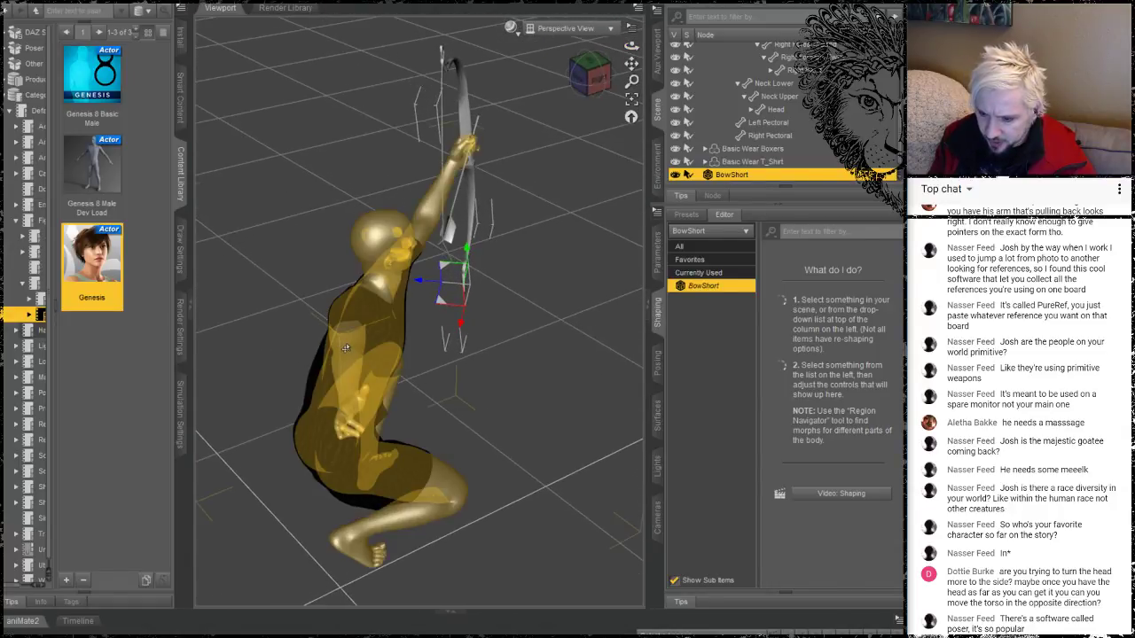
pyautogui.click(346, 348)
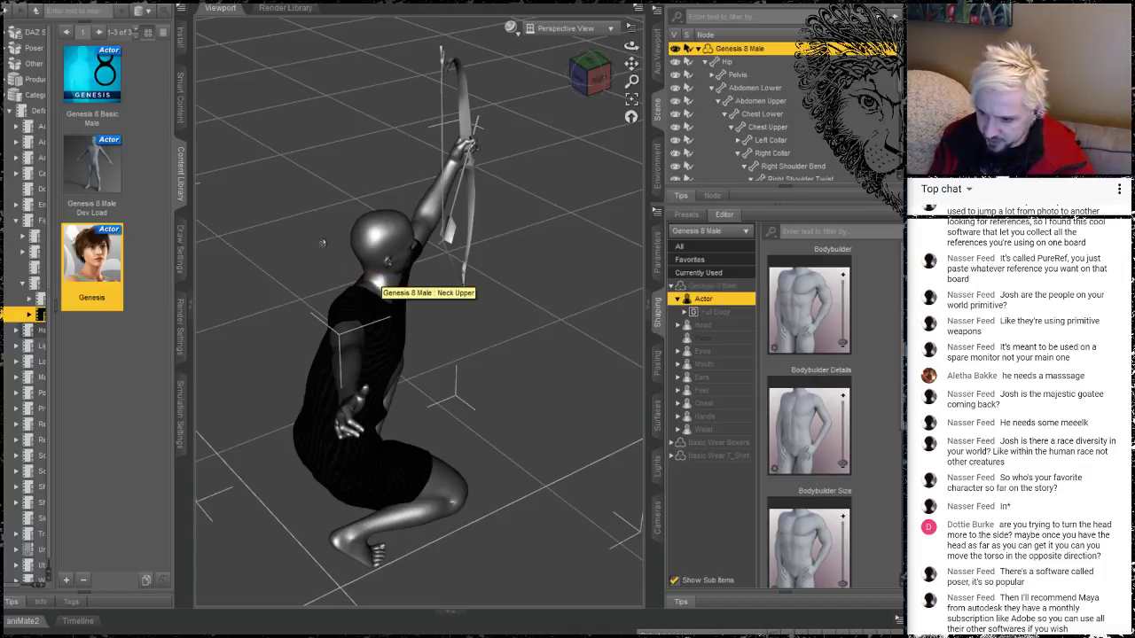
pyautogui.click(343, 390)
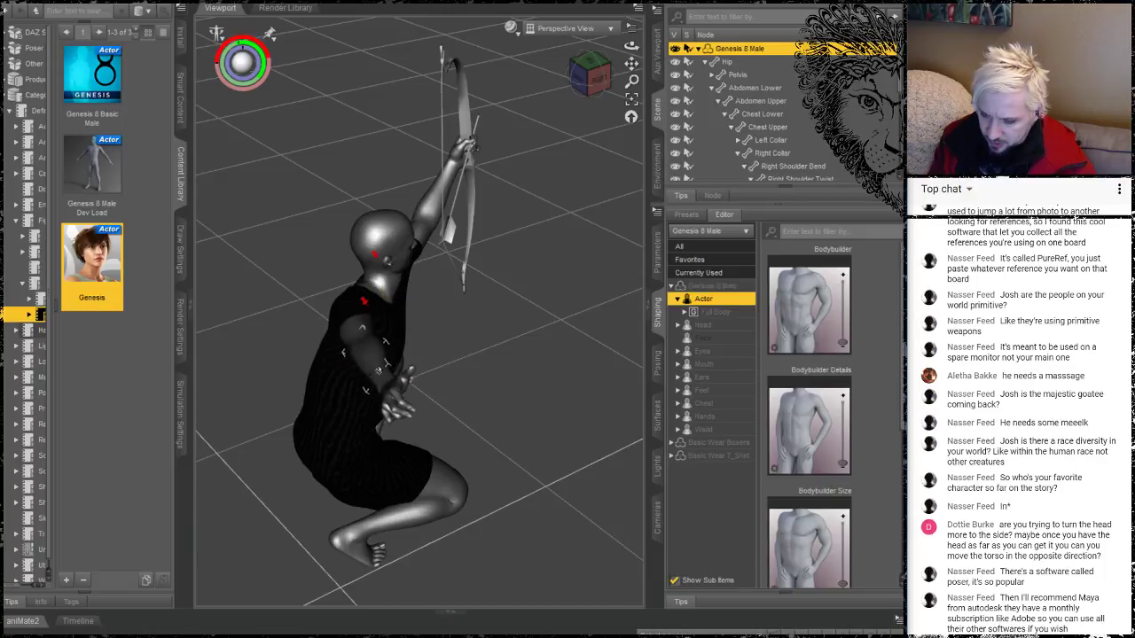
pyautogui.moveTo(341, 382); pyautogui.dragTo(351, 371)
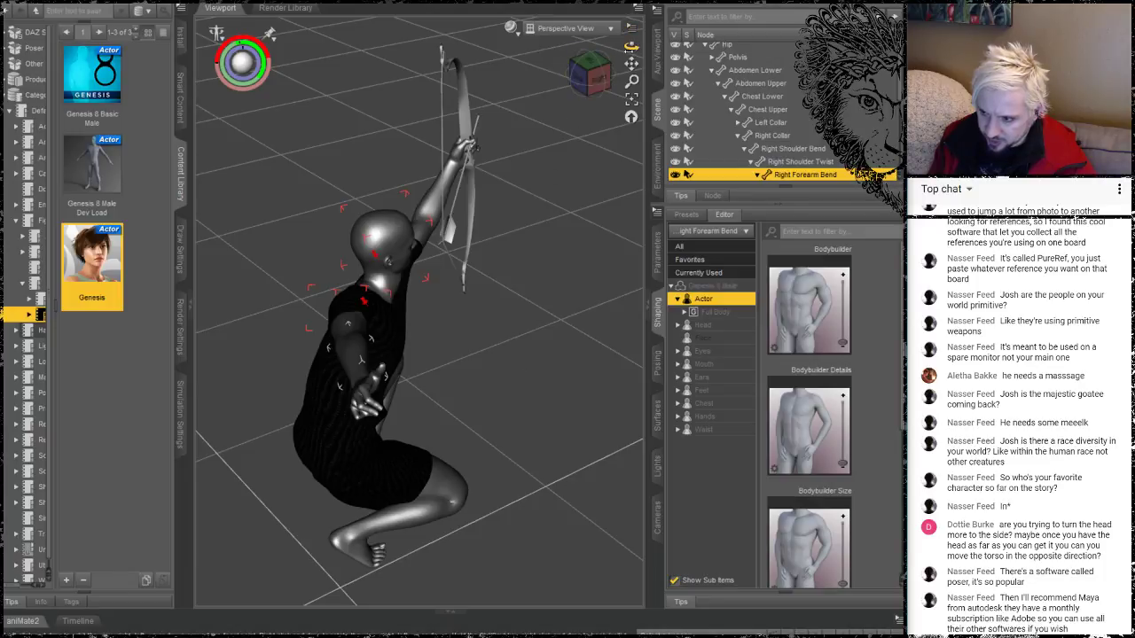
pyautogui.moveTo(631, 48)
pyautogui.mouseDown()
pyautogui.moveTo(550, 24)
pyautogui.moveTo(492, 30)
pyautogui.moveTo(630, 47)
pyautogui.mouseUp()
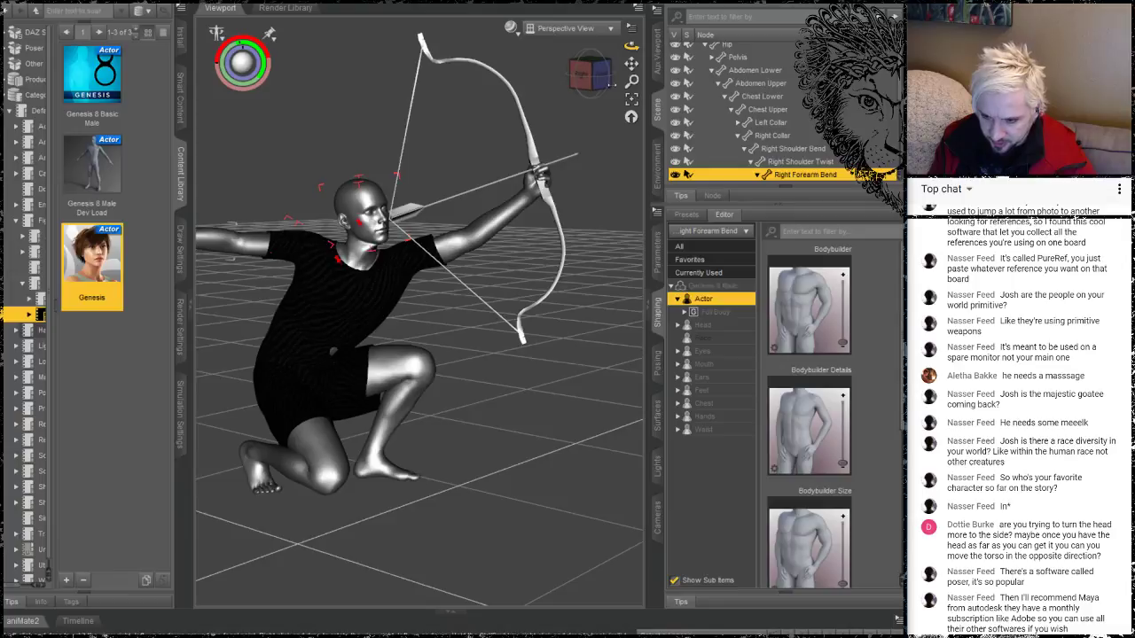
# Swing the right upper arm outward from the torso and pull the right forearm back down slightly
pyautogui.click(246, 246)
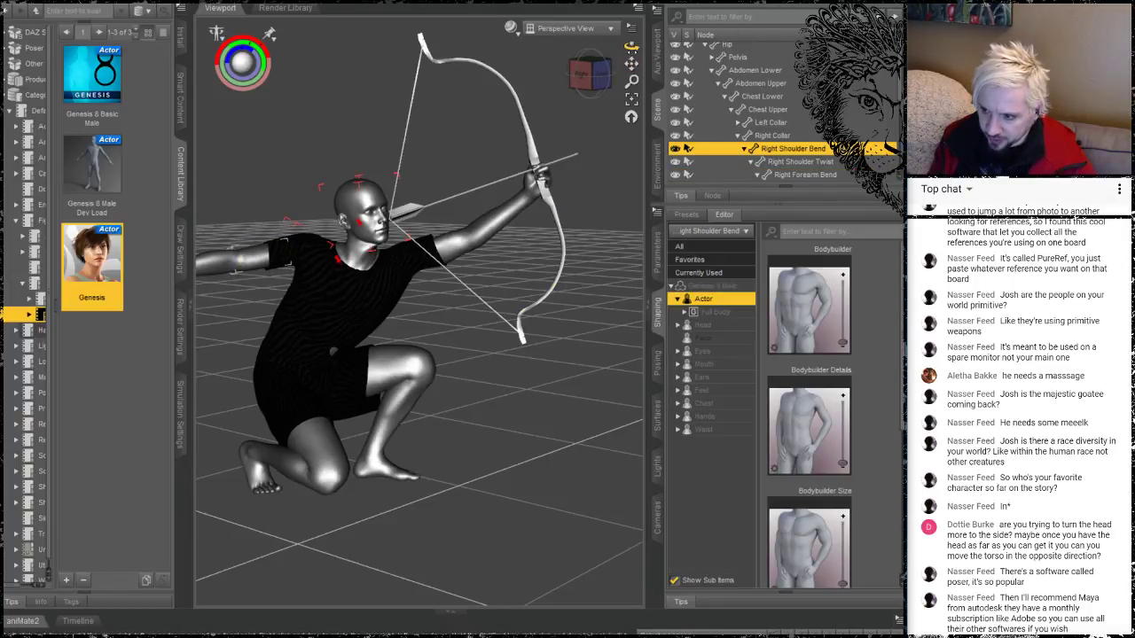
pyautogui.moveTo(630, 47); pyautogui.dragTo(630, 47)
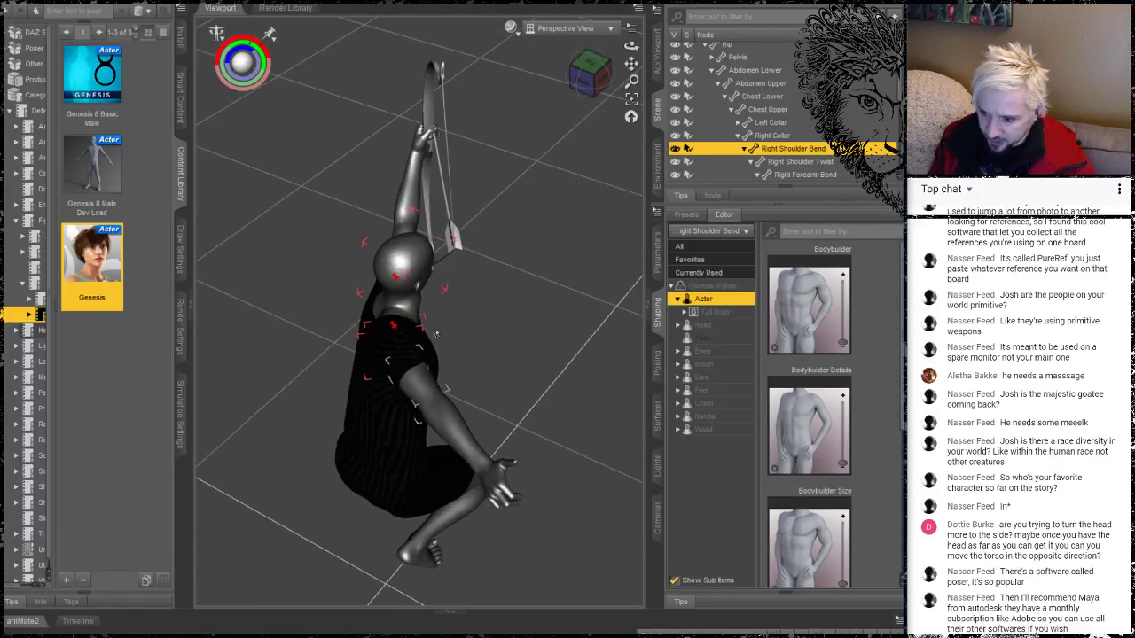
pyautogui.moveTo(408, 368)
pyautogui.mouseDown()
pyautogui.moveTo(427, 341)
pyautogui.moveTo(428, 362)
pyautogui.mouseUp()
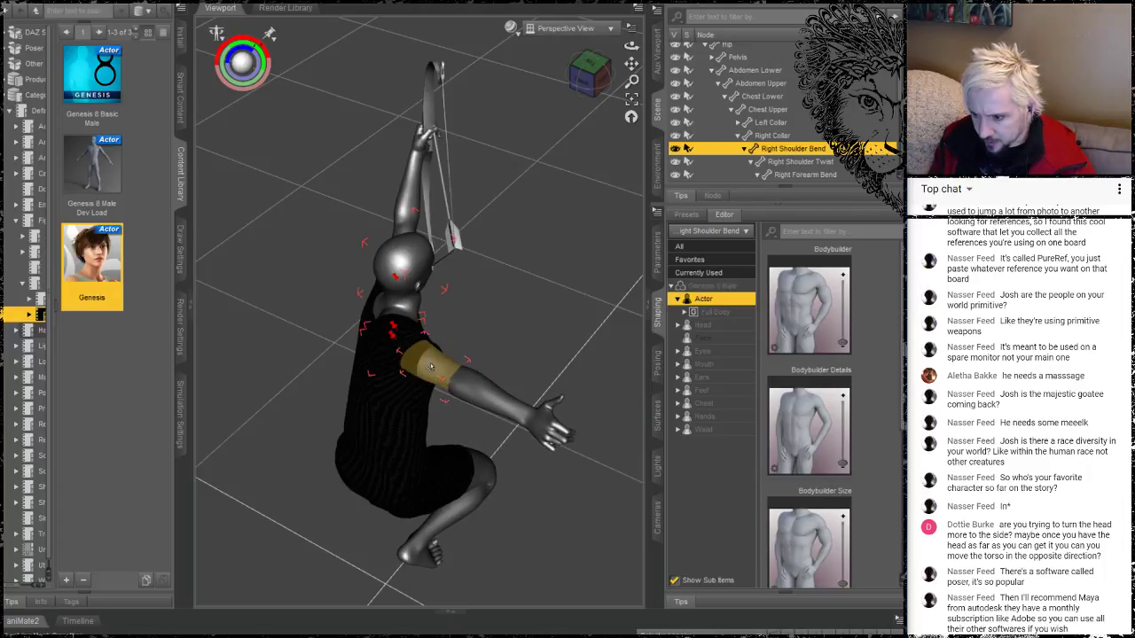
pyautogui.moveTo(501, 406); pyautogui.dragTo(477, 437)
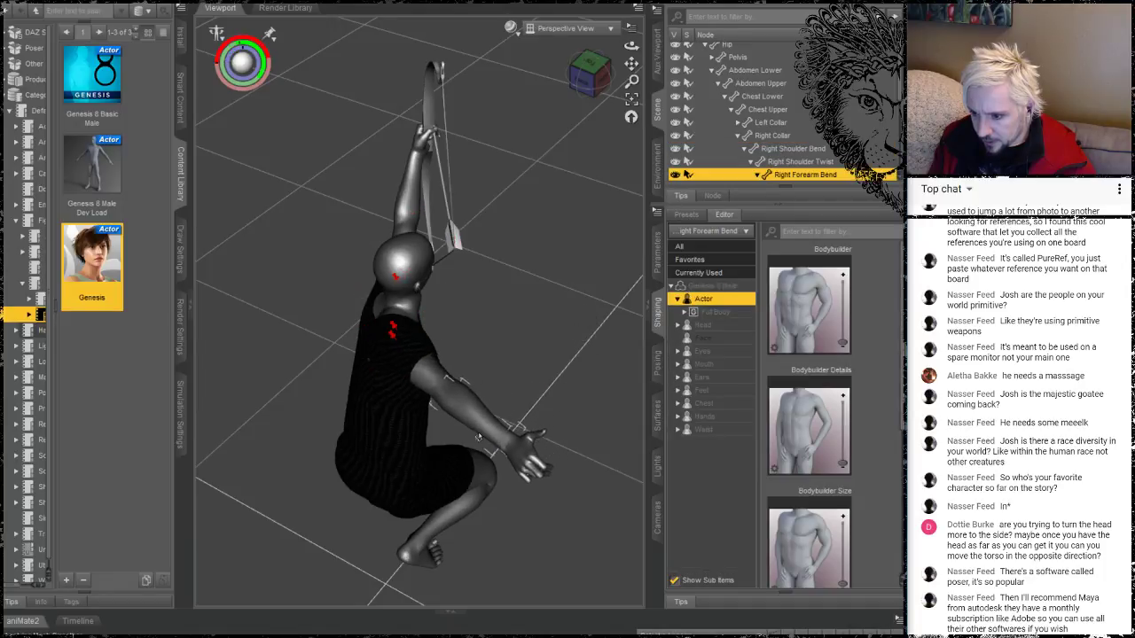
# Pin the right elbow and draw the right forearm in beside the archer's hip
pyautogui.click(430, 388)
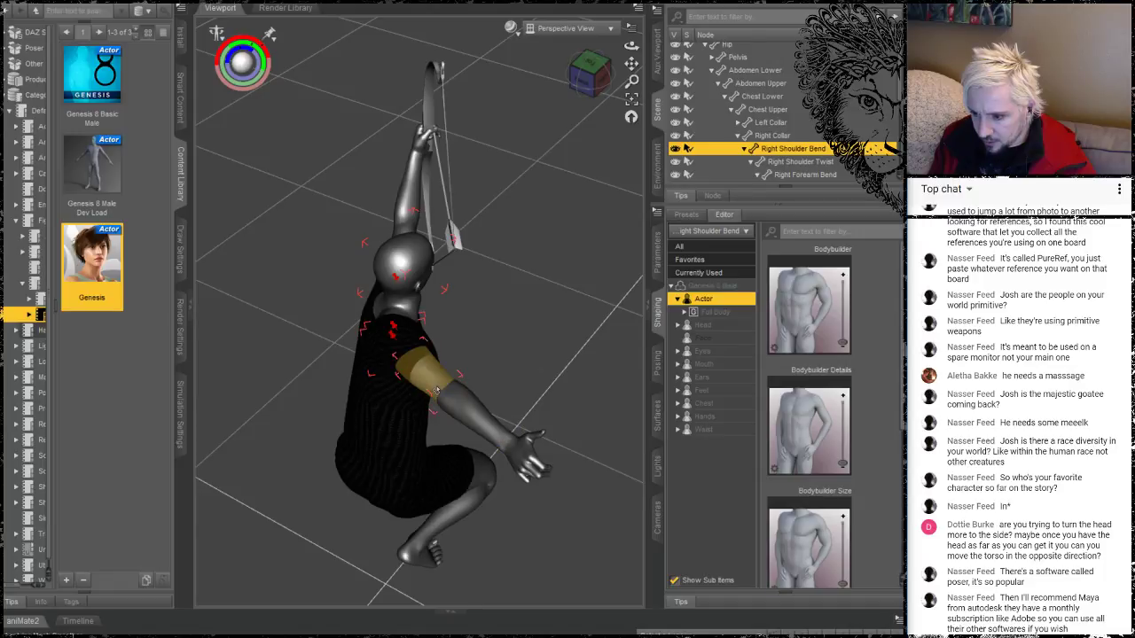
pyautogui.moveTo(496, 435); pyautogui.dragTo(511, 356)
pyautogui.moveTo(504, 467); pyautogui.dragTo(714, 424)
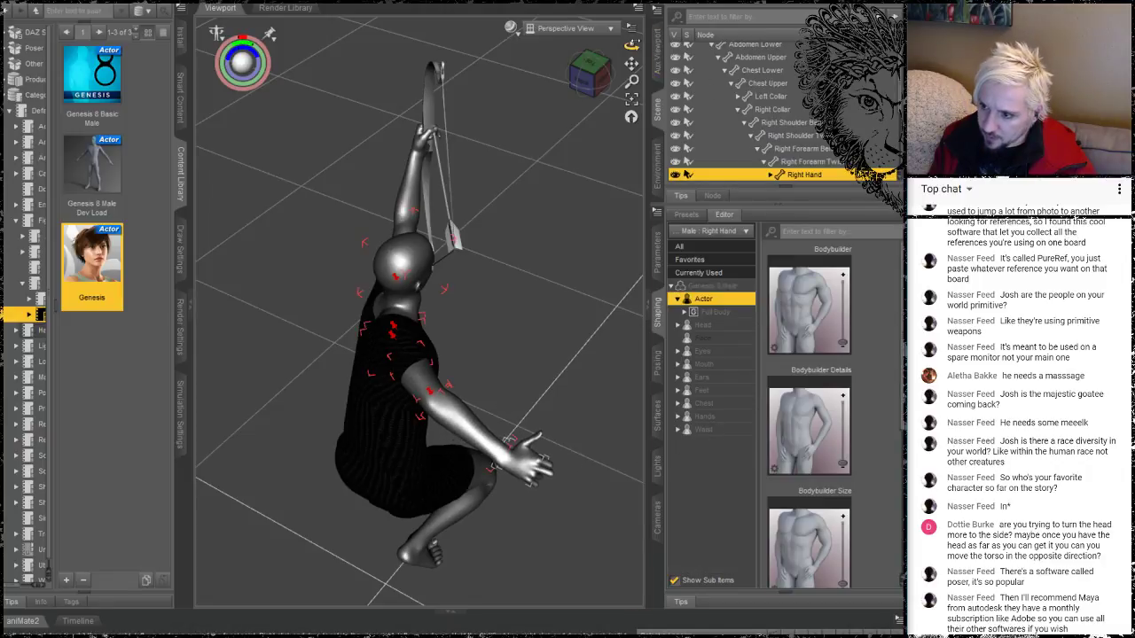
pyautogui.moveTo(631, 46); pyautogui.dragTo(516, 36)
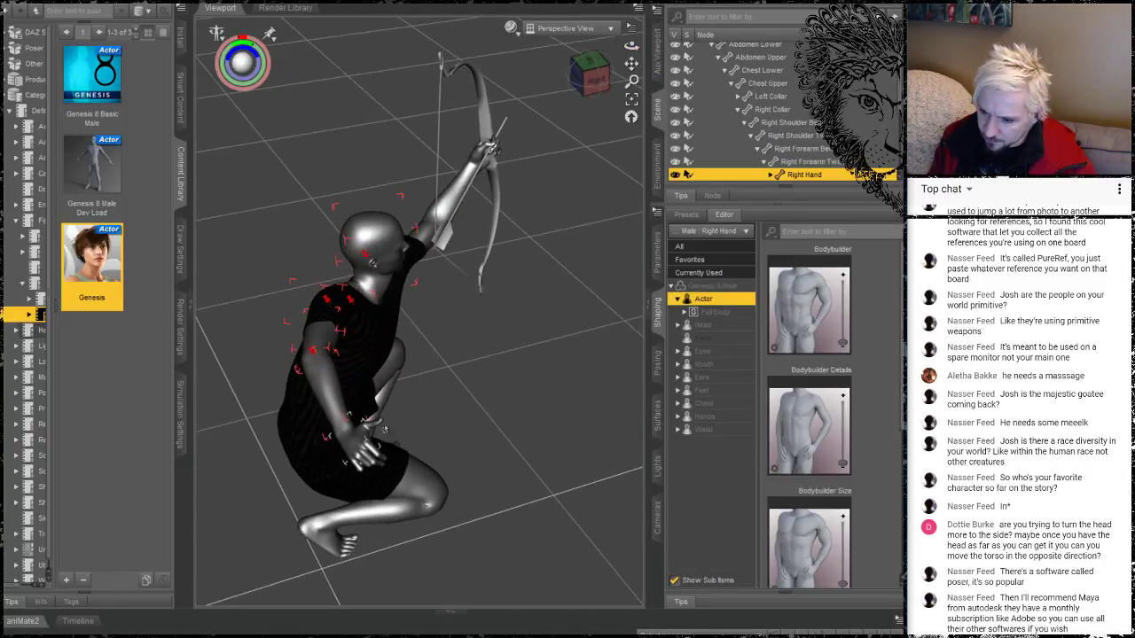
pyautogui.moveTo(340, 423); pyautogui.dragTo(302, 458)
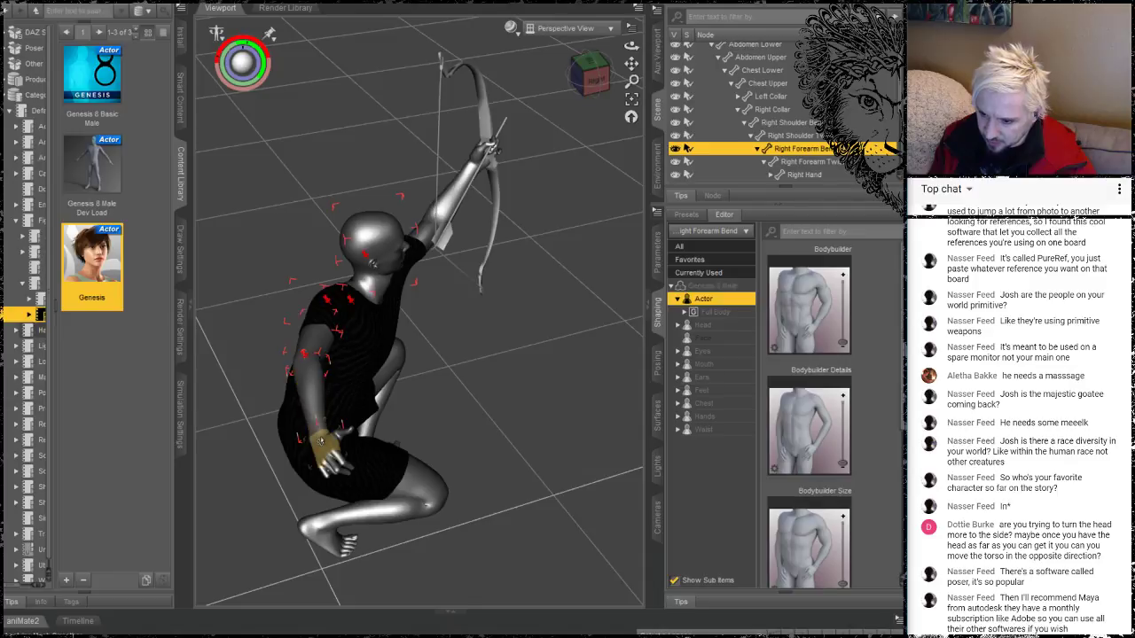
# Bend the right elbow to bring the right hand up and forward in front of the chest
pyautogui.moveTo(317, 439); pyautogui.dragTo(417, 390)
pyautogui.moveTo(716, 269); pyautogui.dragTo(642, 7)
pyautogui.moveTo(687, 45); pyautogui.dragTo(680, 43)
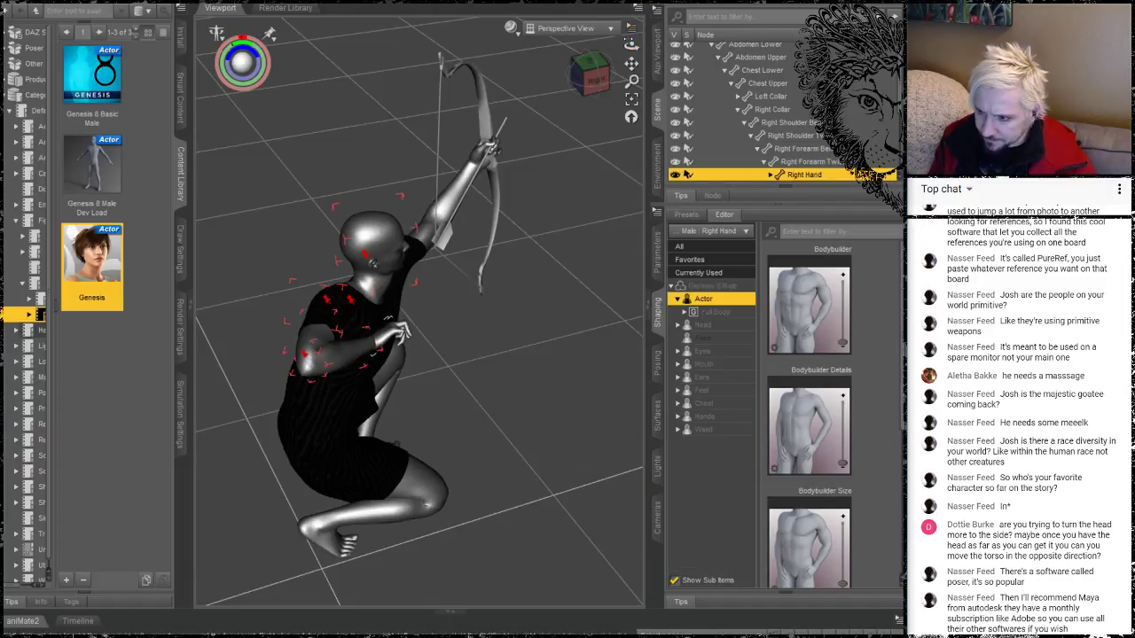
# Rework the right elbow and forearm until the forearm stands upright with the hand beside the head, undoing an unwanted drag
pyautogui.moveTo(631, 46)
pyautogui.mouseDown()
pyautogui.moveTo(558, 53)
pyautogui.moveTo(567, 40)
pyautogui.moveTo(631, 39)
pyautogui.moveTo(629, 27)
pyautogui.mouseUp()
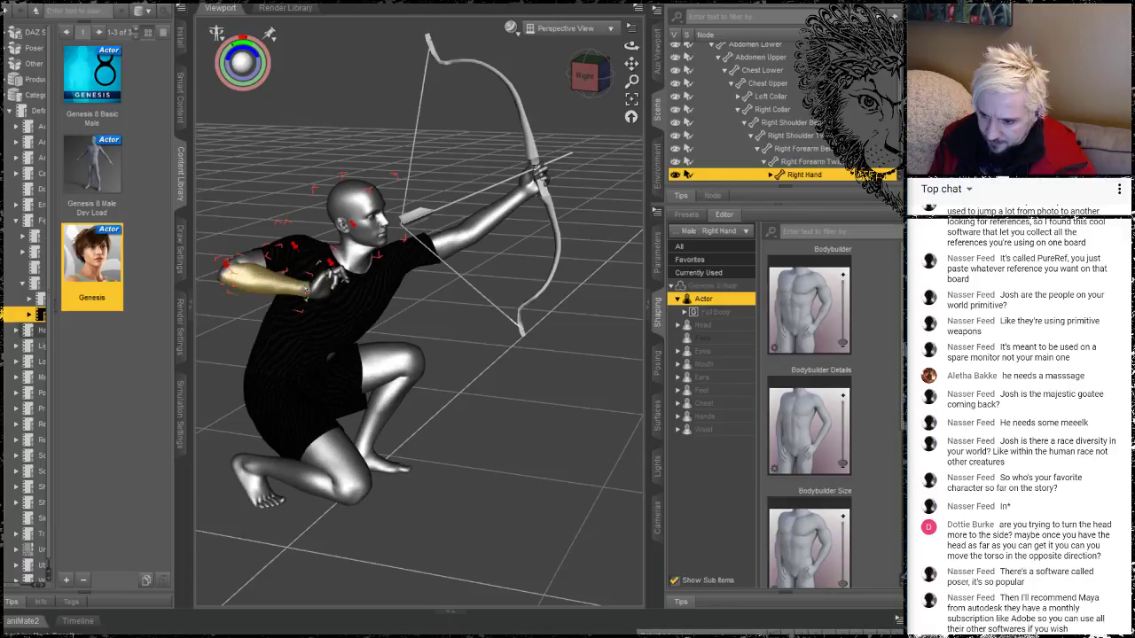
pyautogui.moveTo(239, 268); pyautogui.dragTo(241, 218)
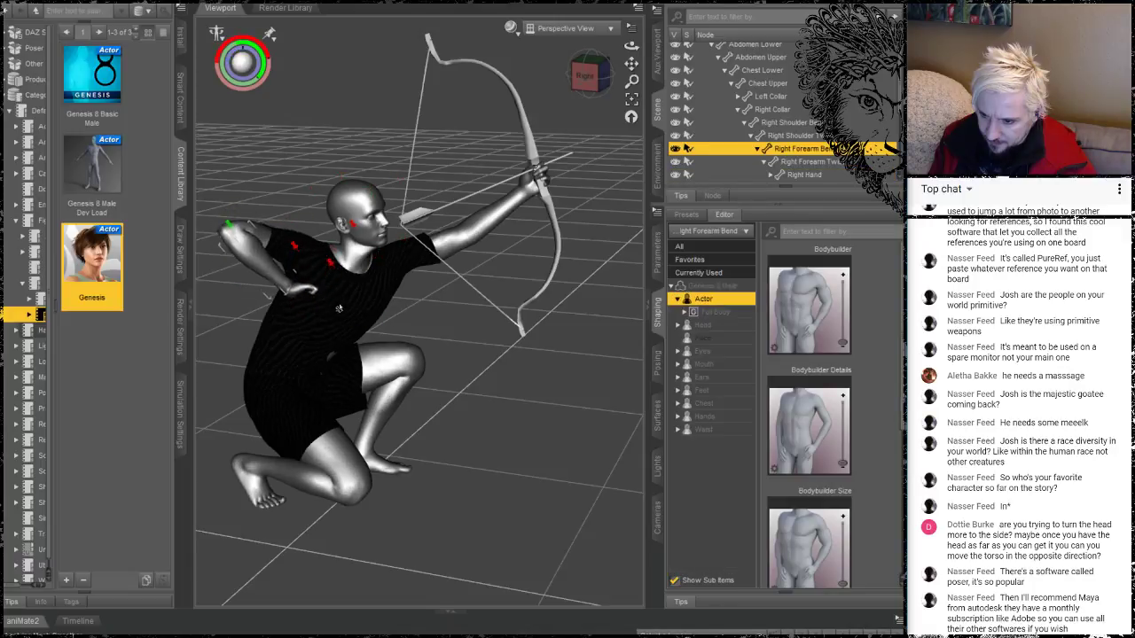
pyautogui.moveTo(372, 342); pyautogui.dragTo(266, 333)
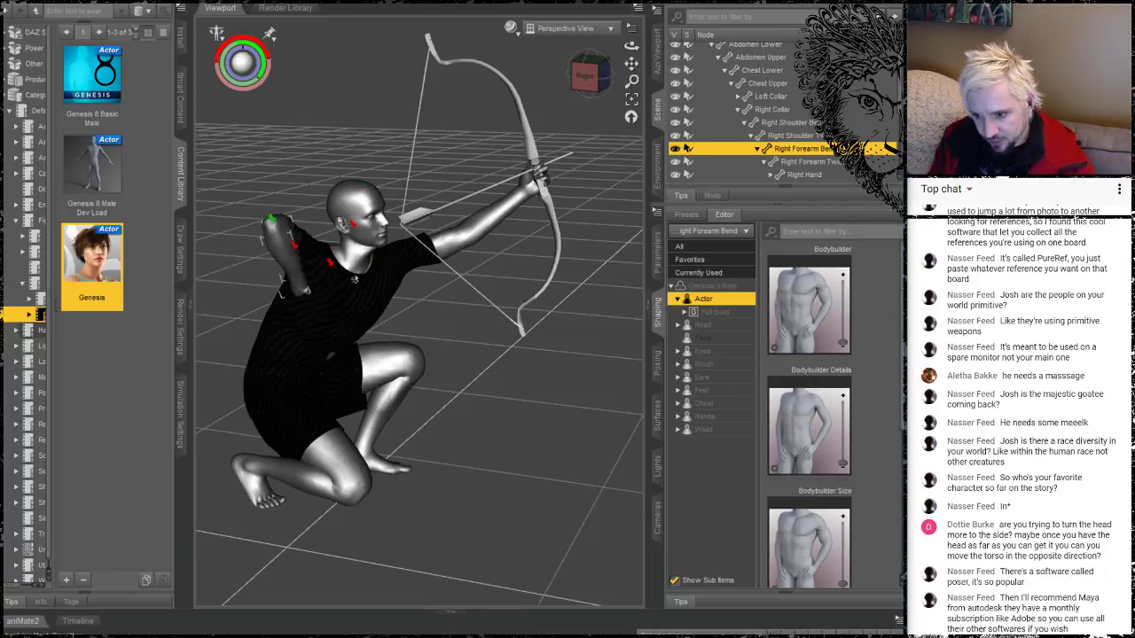
pyautogui.moveTo(434, 250); pyautogui.dragTo(797, 293)
pyautogui.hotkey('ctrl', 'z')
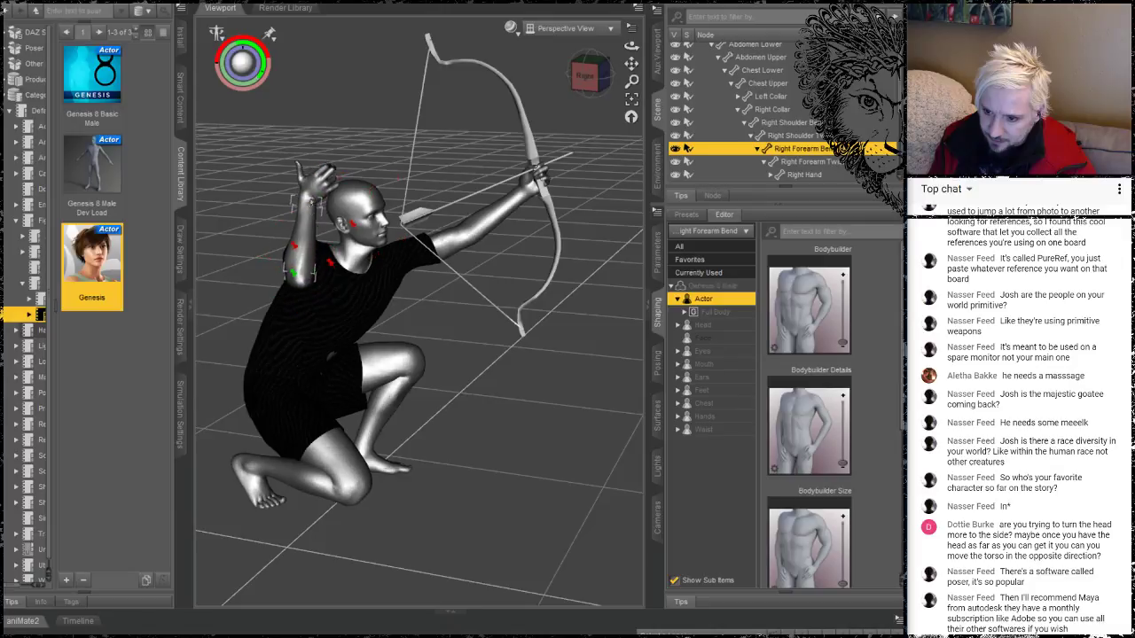
pyautogui.click(329, 205)
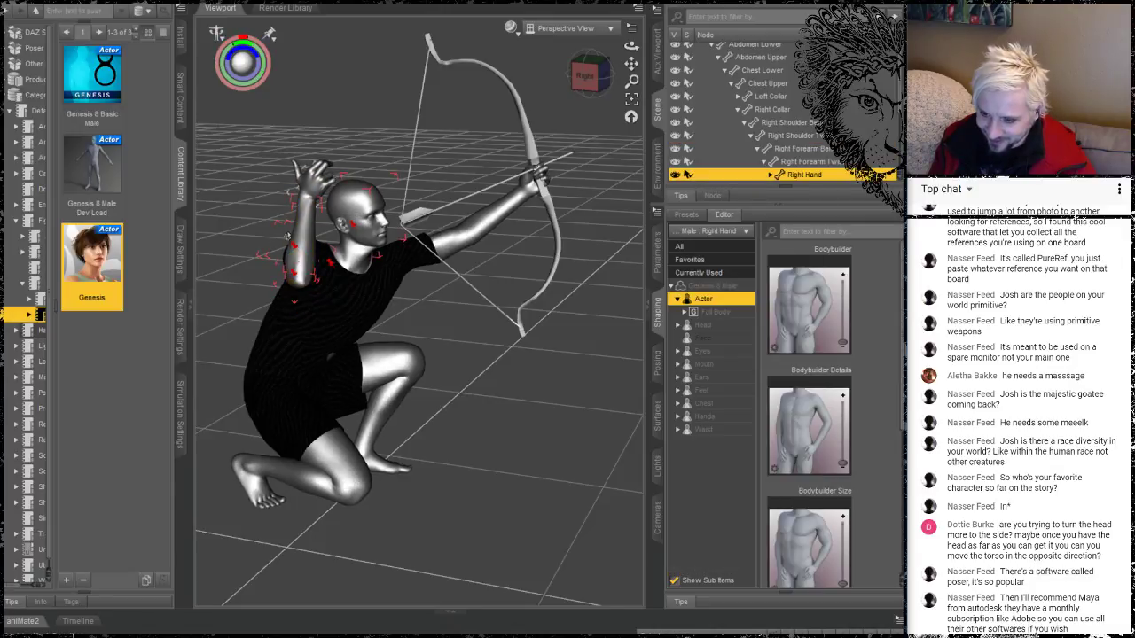
# Lower the right forearm in front of the torso and swing the right upper arm back toward the archer's side
pyautogui.click(301, 244)
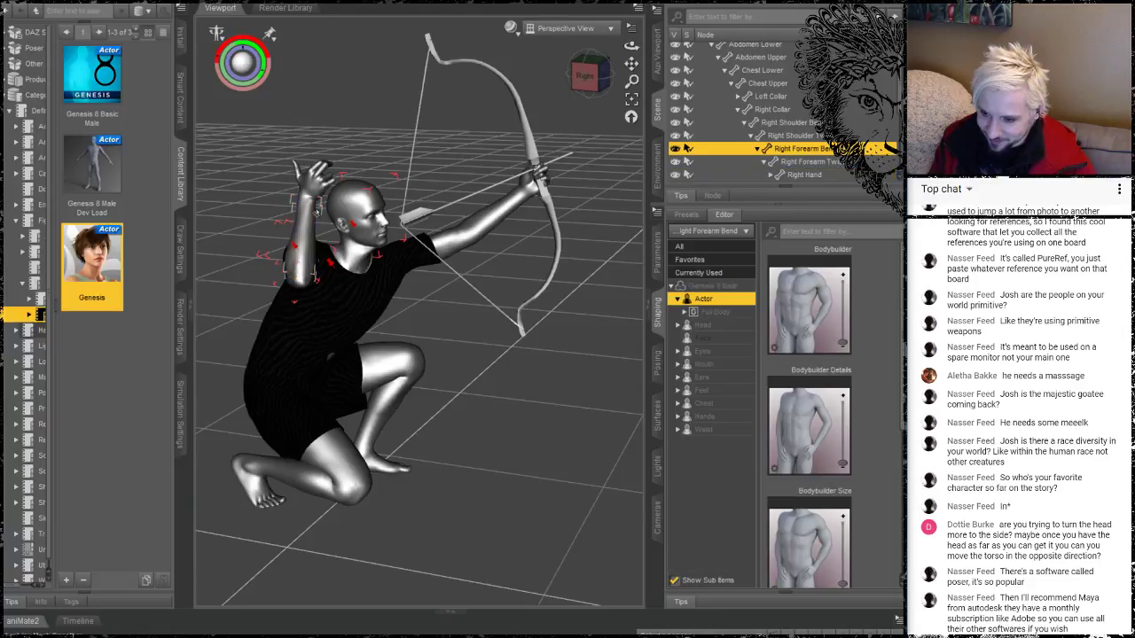
pyautogui.moveTo(321, 173); pyautogui.dragTo(552, 254)
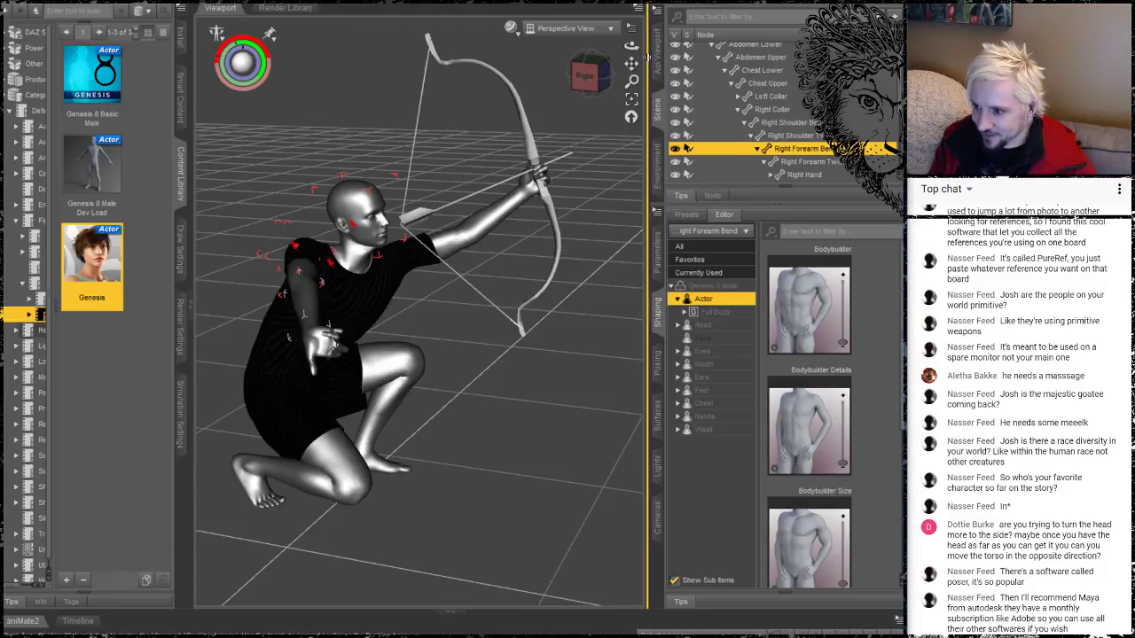
pyautogui.moveTo(631, 45); pyautogui.dragTo(657, 131)
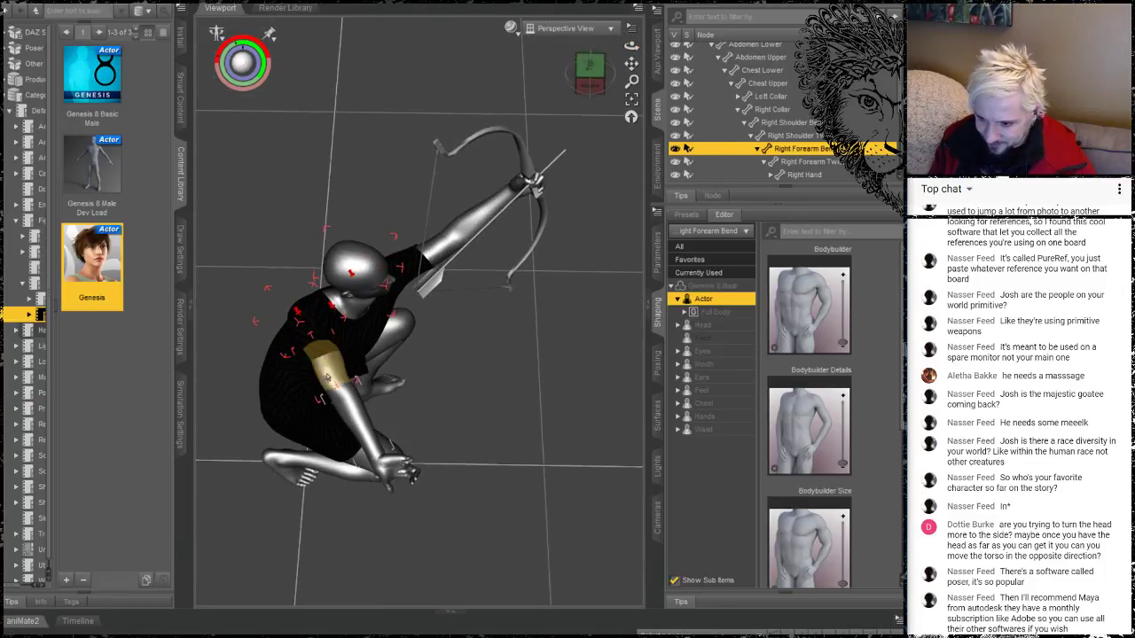
pyautogui.moveTo(328, 383)
pyautogui.mouseDown()
pyautogui.moveTo(295, 360)
pyautogui.moveTo(314, 375)
pyautogui.mouseUp()
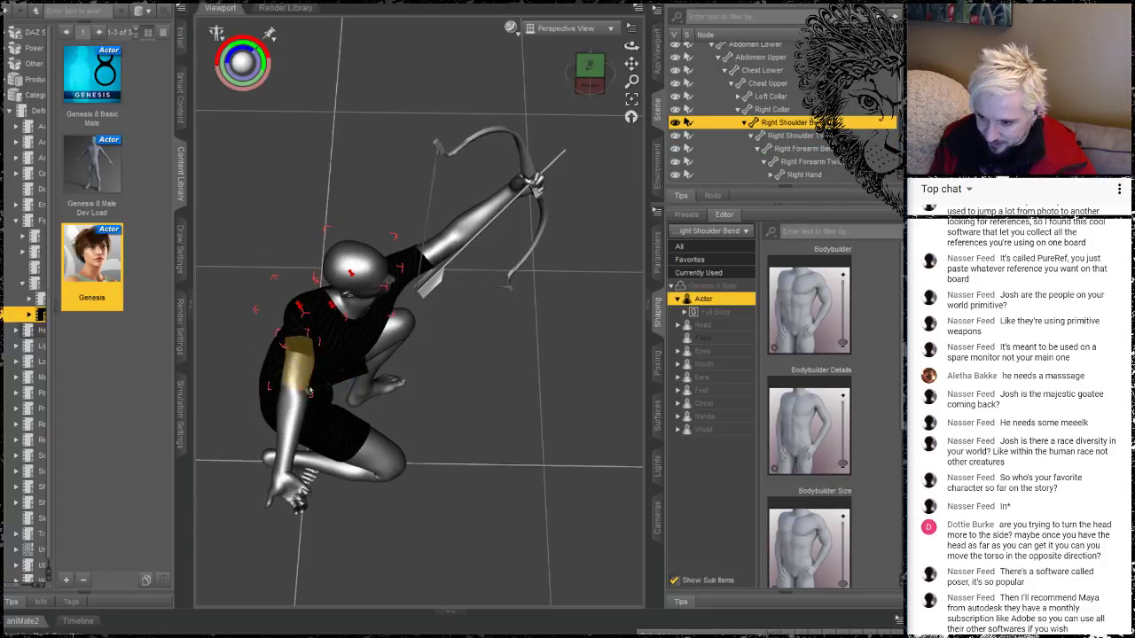
# Pull the right hand forward in front of the body, and swing the right upper arm back beside the torso
pyautogui.click(302, 400)
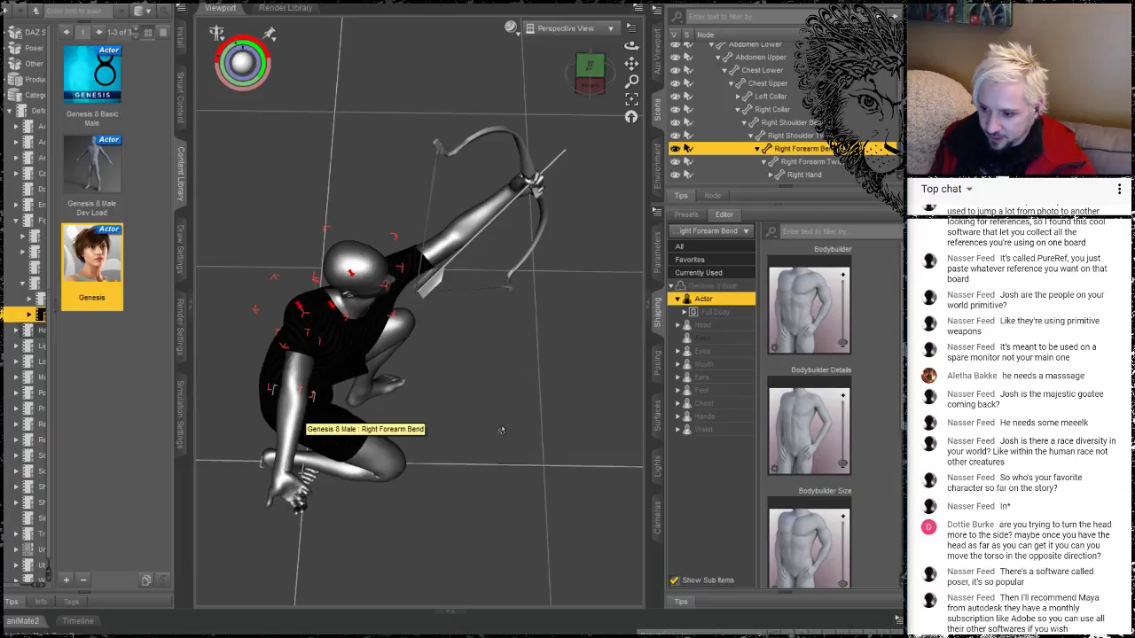
pyautogui.click(478, 462)
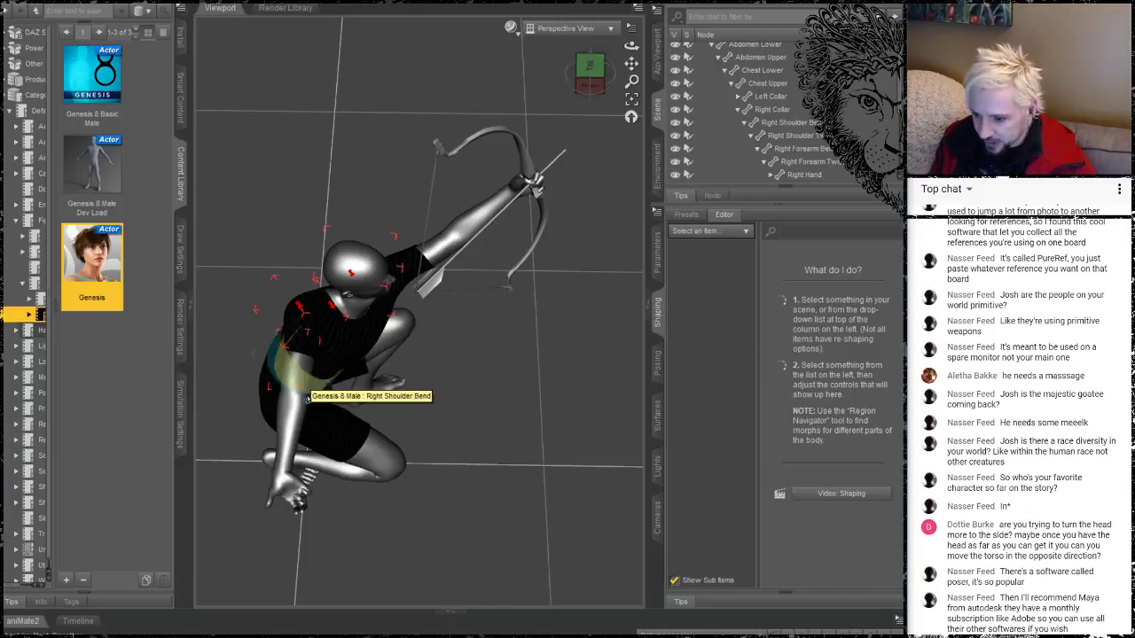
pyautogui.click(297, 448)
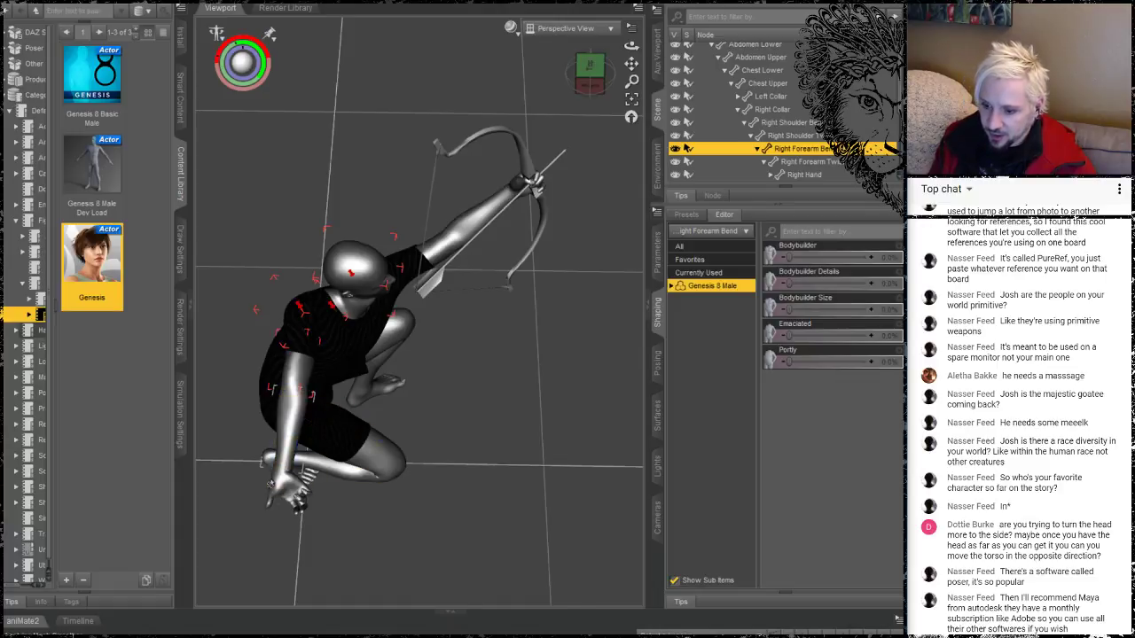
pyautogui.click(288, 483)
pyautogui.moveTo(289, 483); pyautogui.dragTo(452, 381)
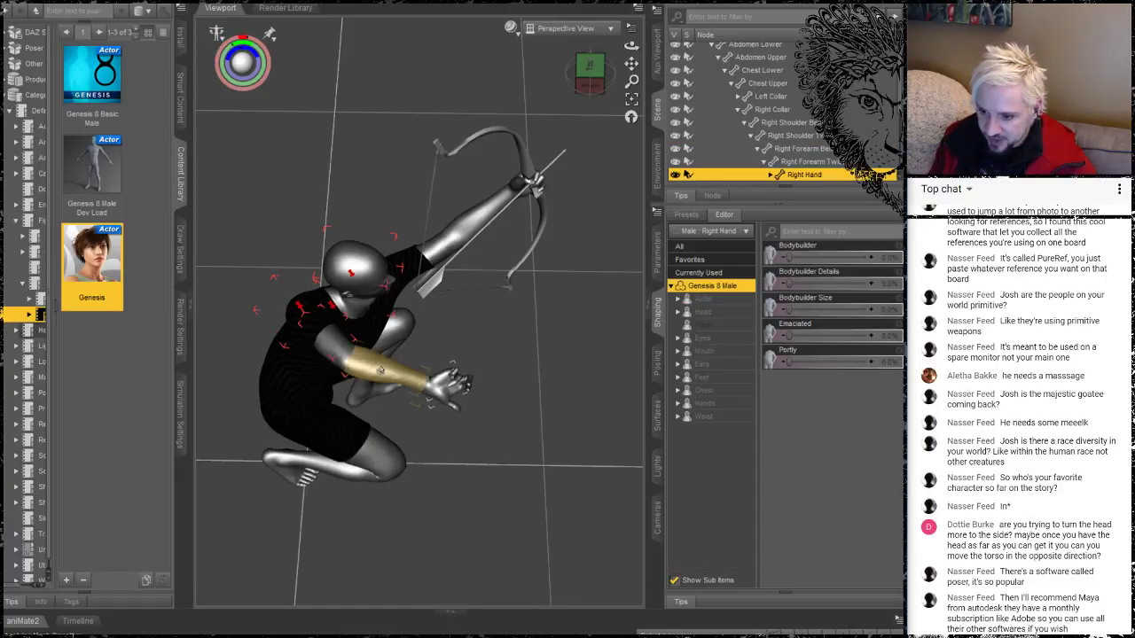
pyautogui.moveTo(321, 341); pyautogui.dragTo(295, 408)
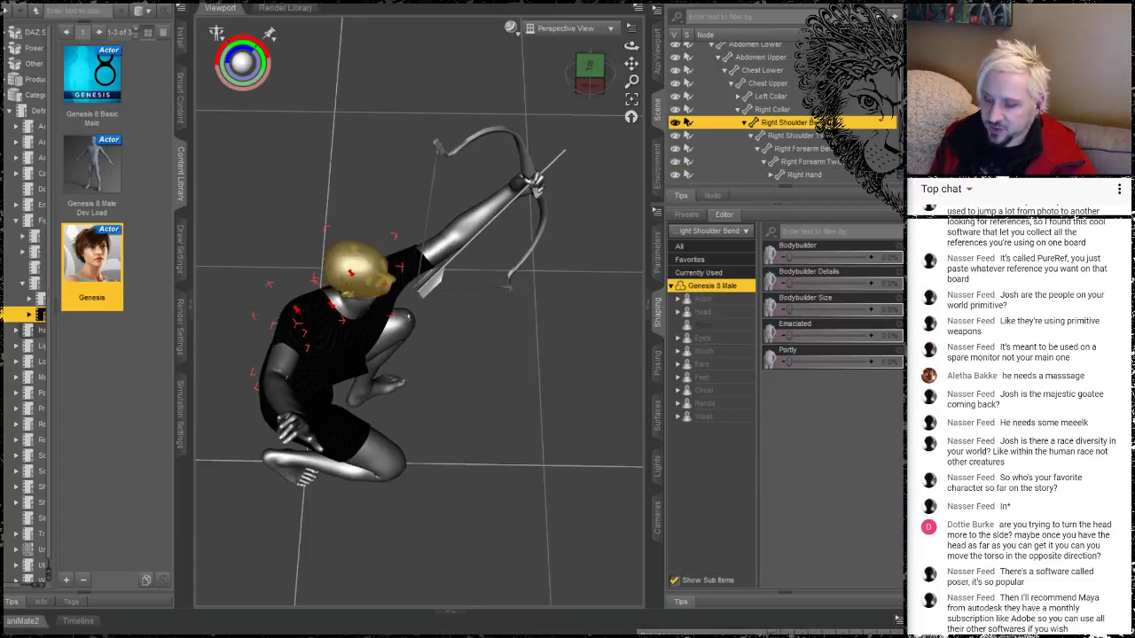
# Pull the right hand in beside the head with the elbow bent out behind the shoulder
pyautogui.moveTo(631, 46); pyautogui.dragTo(605, 76)
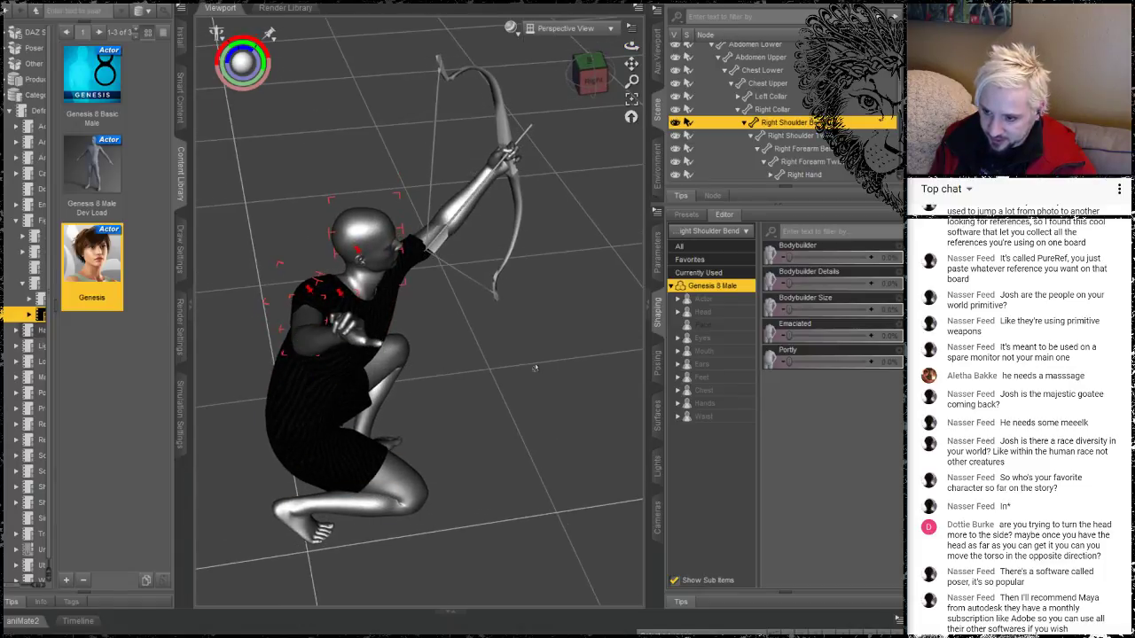
pyautogui.moveTo(631, 46); pyautogui.dragTo(626, 103)
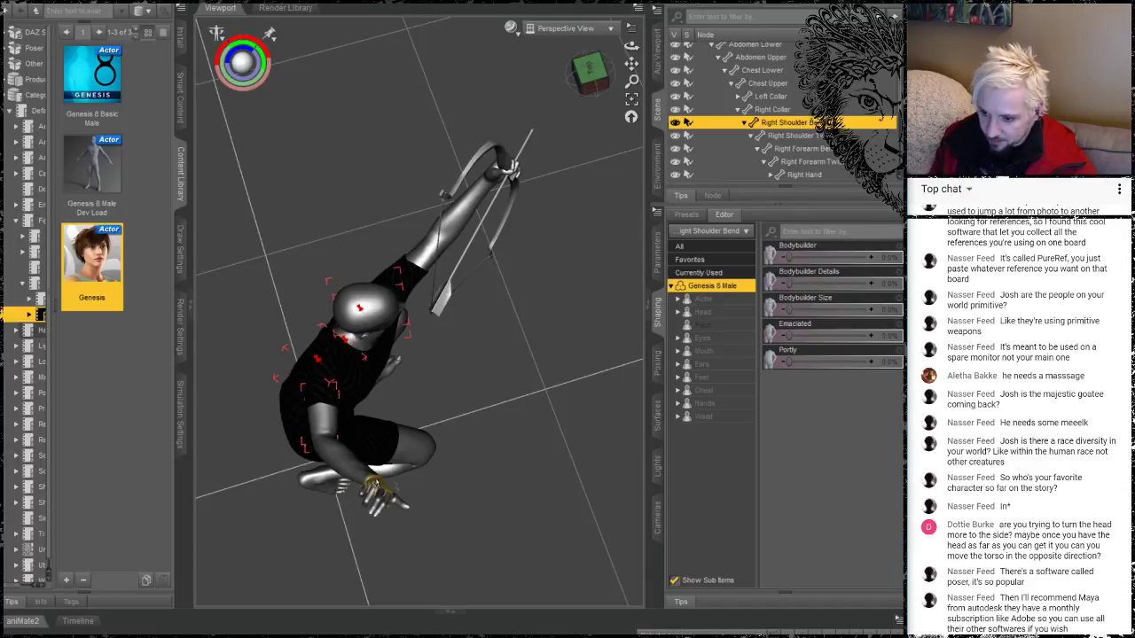
pyautogui.moveTo(372, 486); pyautogui.dragTo(355, 454)
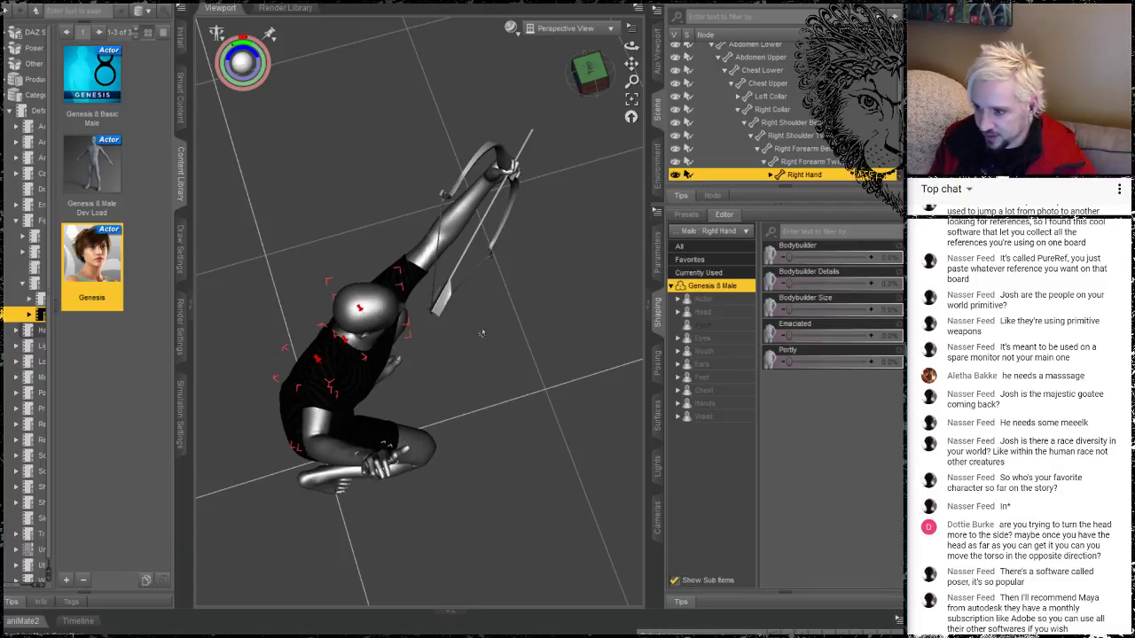
pyautogui.moveTo(631, 46); pyautogui.dragTo(727, 32)
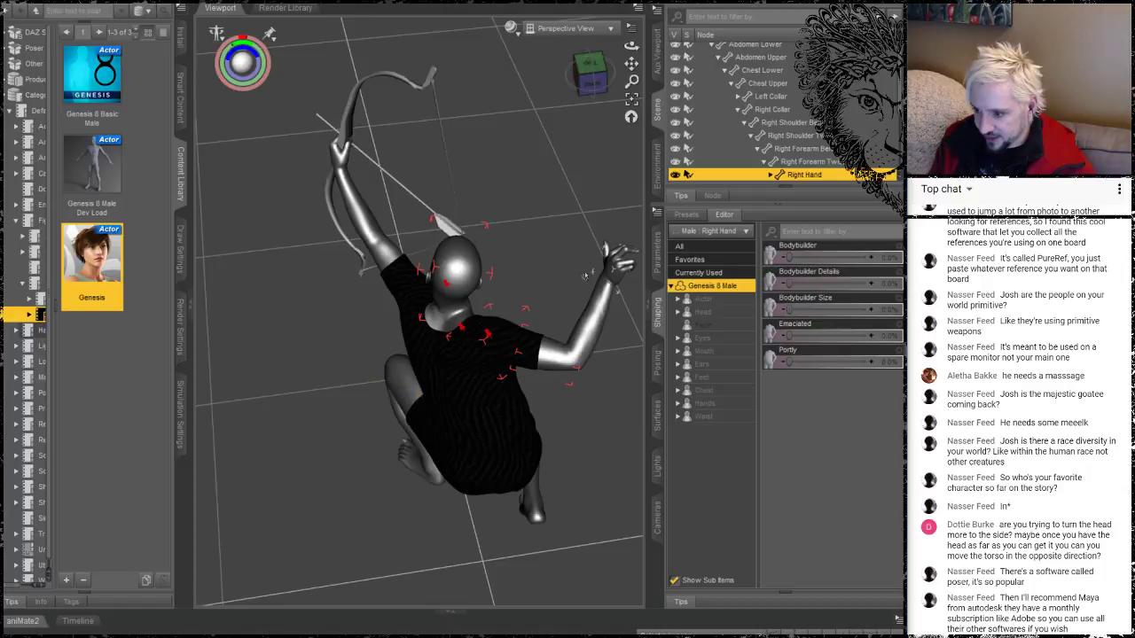
pyautogui.moveTo(612, 262); pyautogui.dragTo(473, 269)
pyautogui.moveTo(631, 46); pyautogui.dragTo(435, 28)
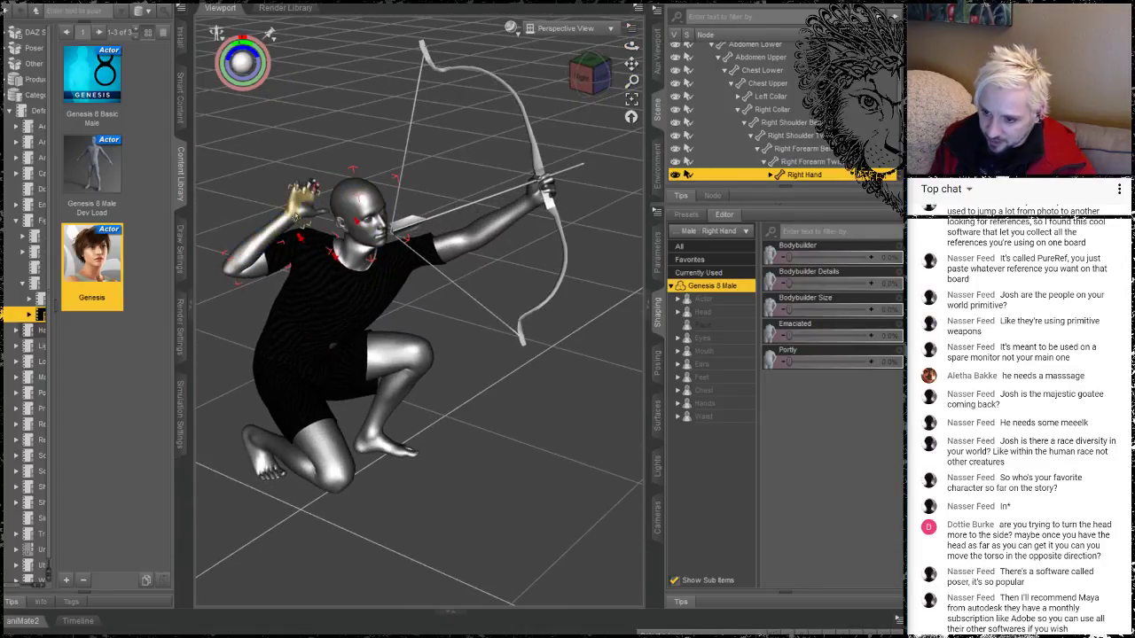
pyautogui.moveTo(295, 215); pyautogui.dragTo(305, 249)
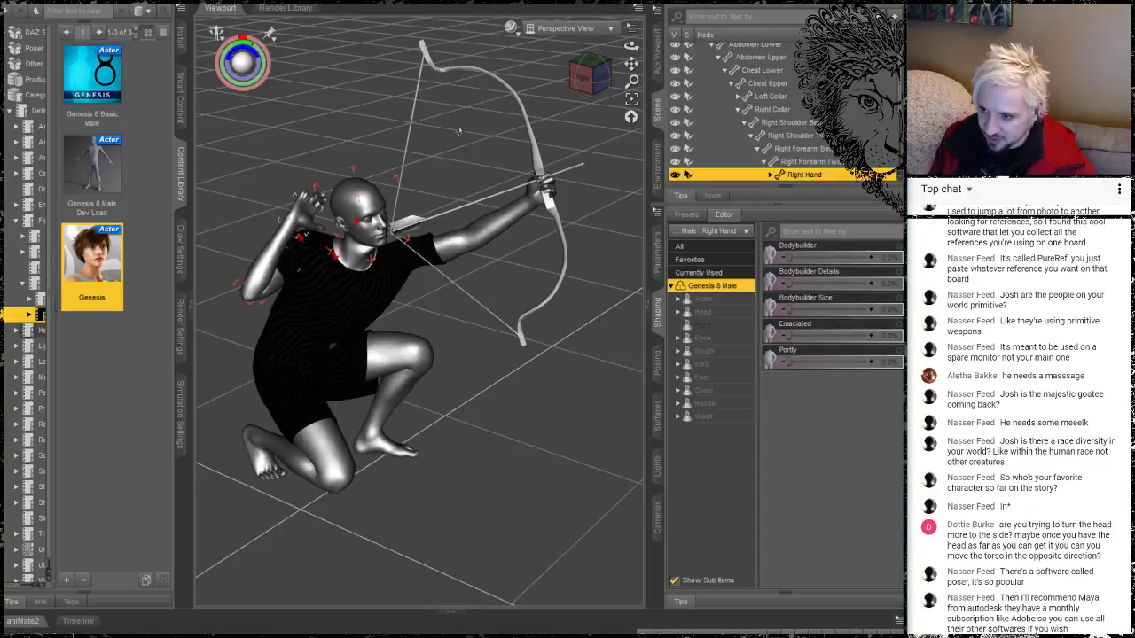
# Swing the right forearm forward to bring the hand out in front of the shoulder
pyautogui.moveTo(332, 346); pyautogui.dragTo(411, 178, button='middle')
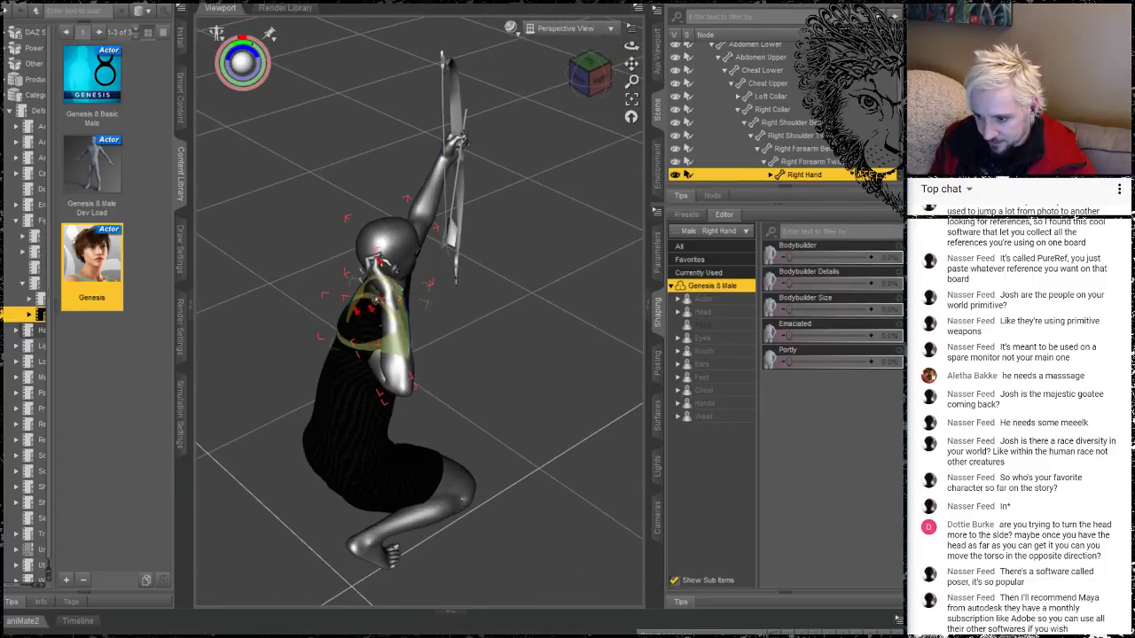
pyautogui.click(397, 335)
pyautogui.moveTo(432, 308); pyautogui.dragTo(446, 285)
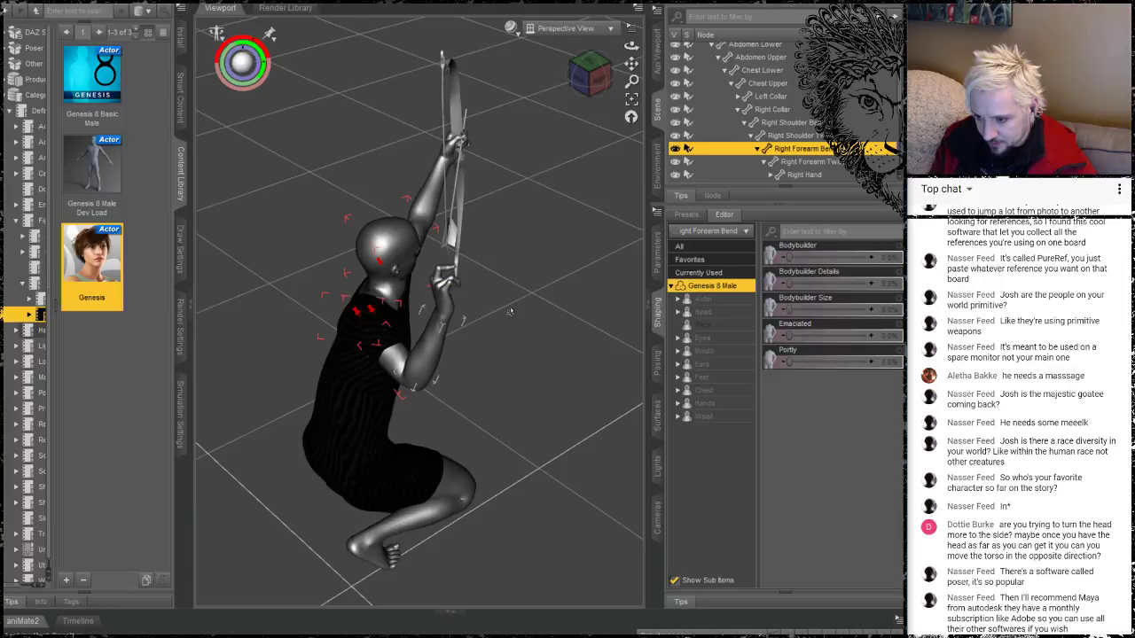
# Raise the right upper arm to shoulder height and pull the forearm inward until the hand sits beside the face near the arrow's fletching
pyautogui.moveTo(631, 46); pyautogui.dragTo(711, 13)
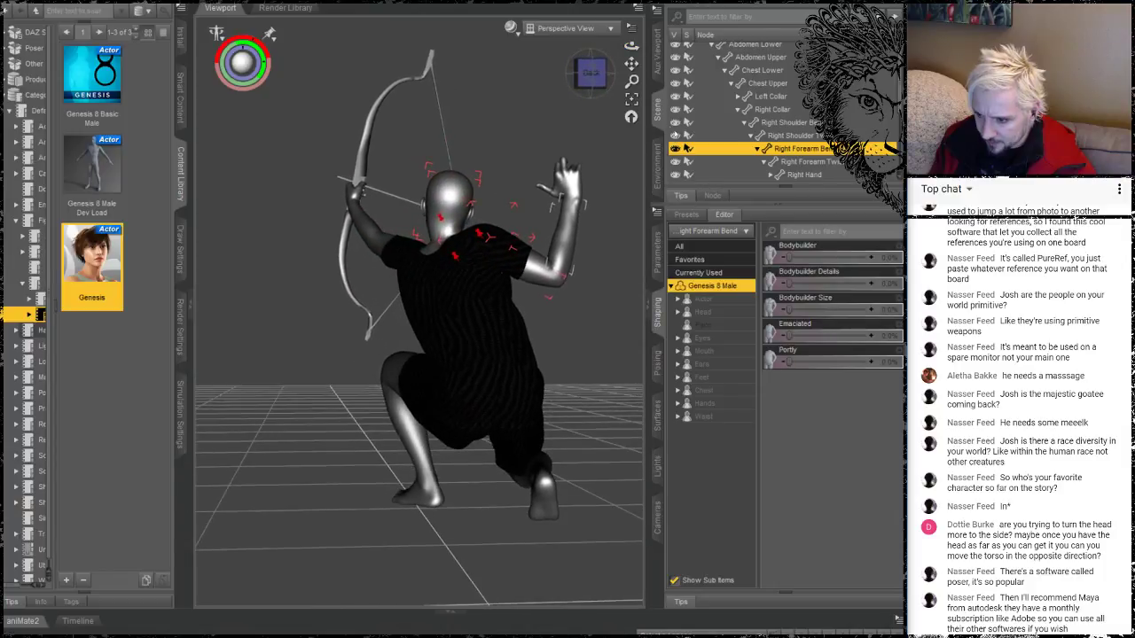
pyautogui.moveTo(545, 276); pyautogui.dragTo(558, 225)
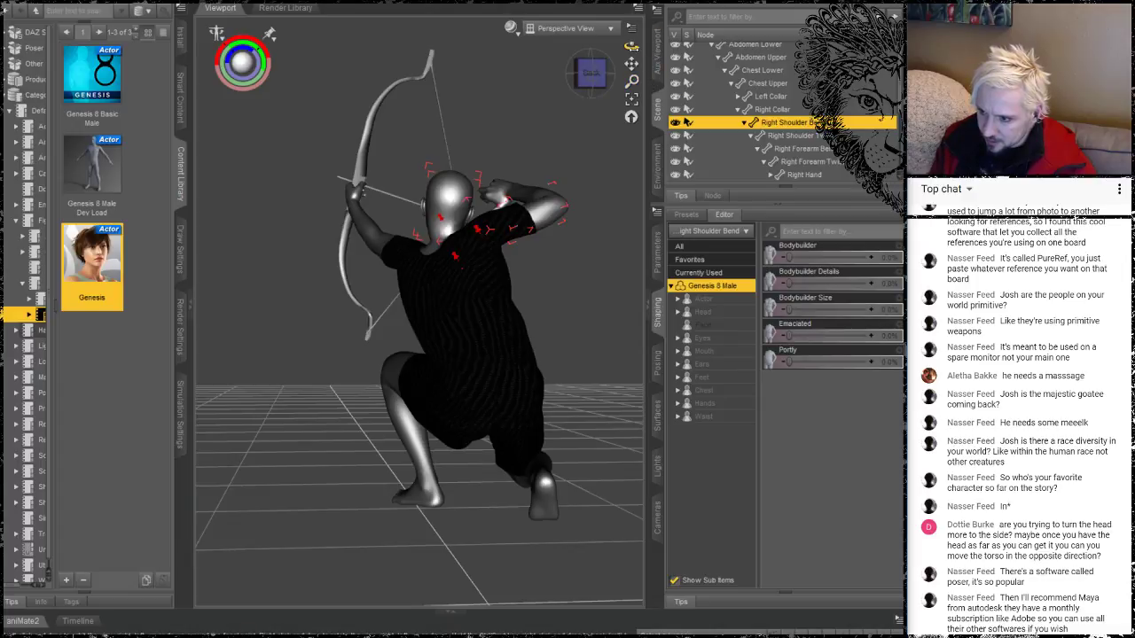
pyautogui.moveTo(631, 45); pyautogui.dragTo(552, 171)
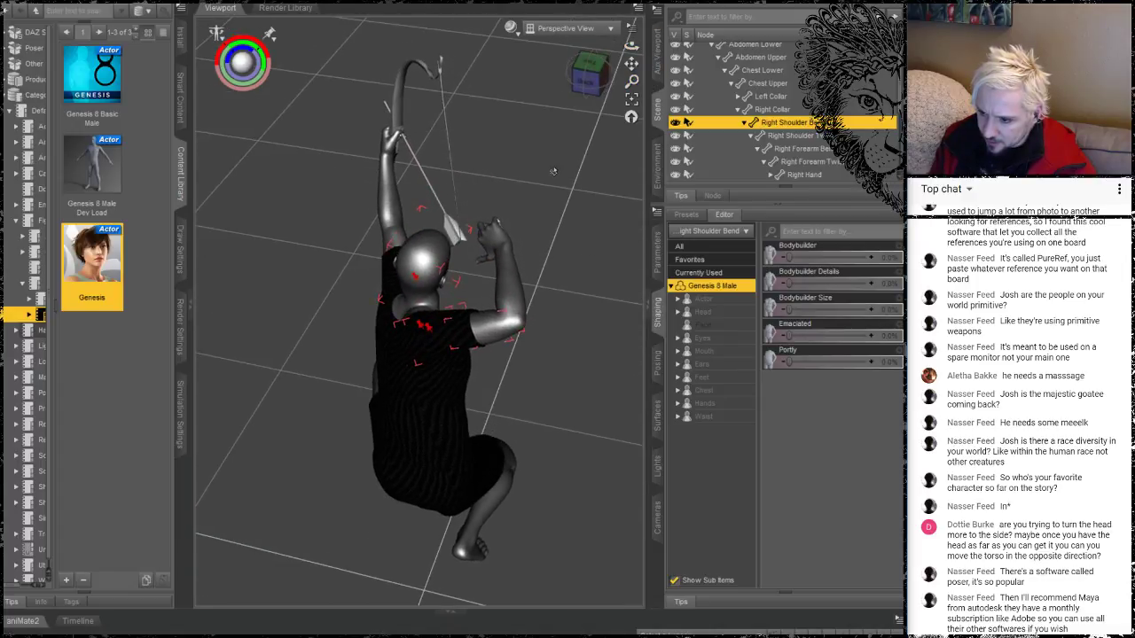
pyautogui.moveTo(507, 257); pyautogui.dragTo(476, 264)
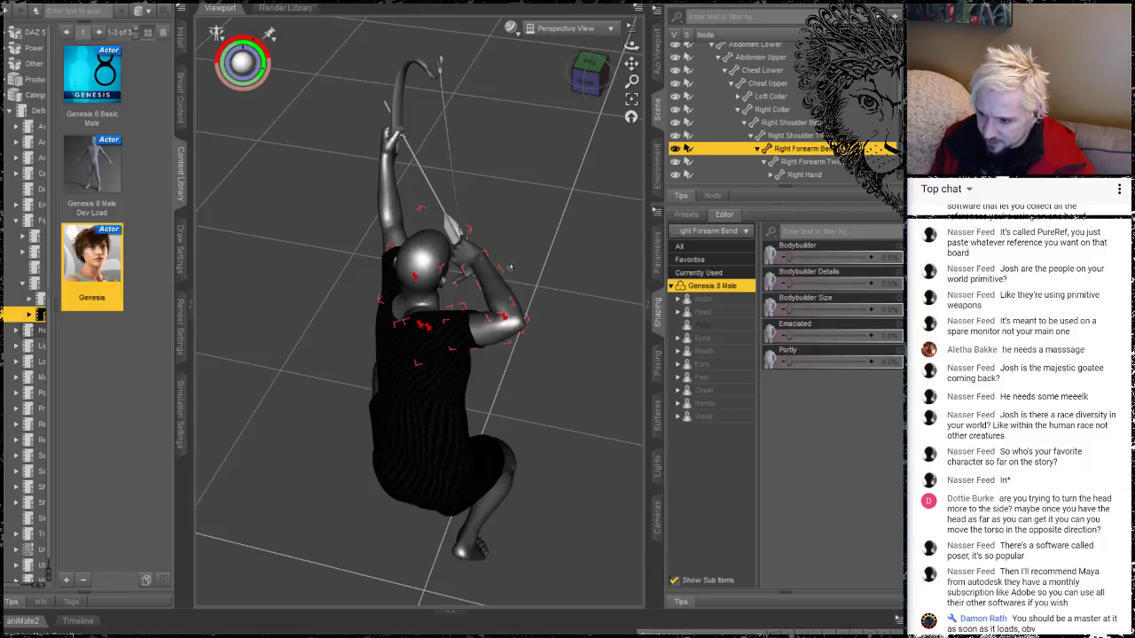
# Rotate the right hand at the wrist so it points forward beside the cheek toward the arrow's fletching
pyautogui.click(465, 254)
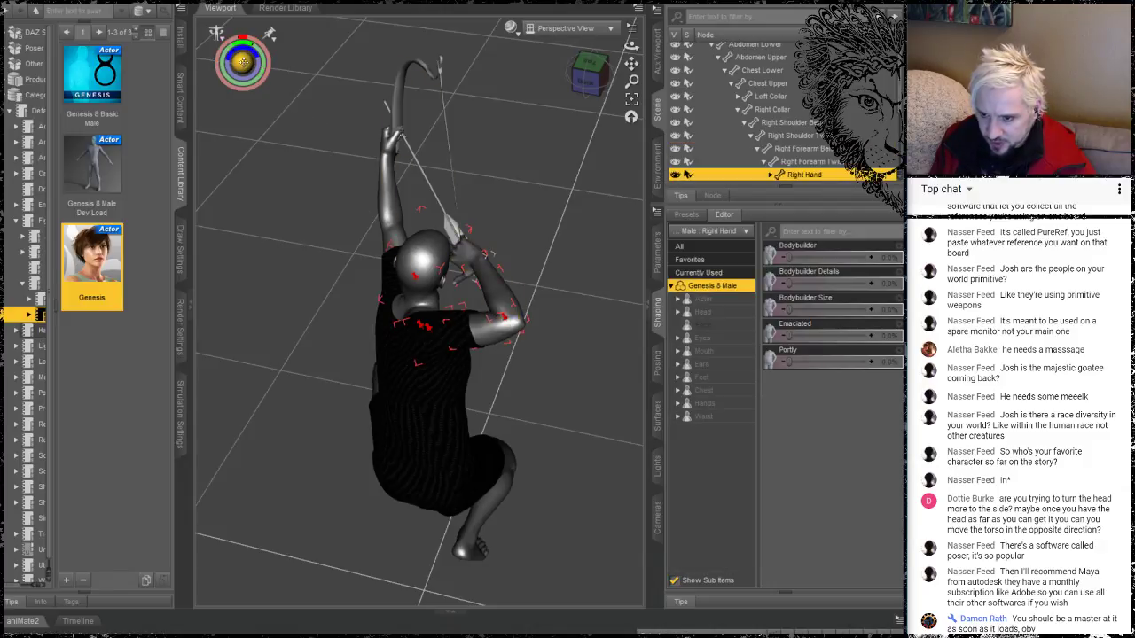
pyautogui.moveTo(465, 255)
pyautogui.mouseDown()
pyautogui.moveTo(505, 263)
pyautogui.moveTo(456, 244)
pyautogui.mouseUp()
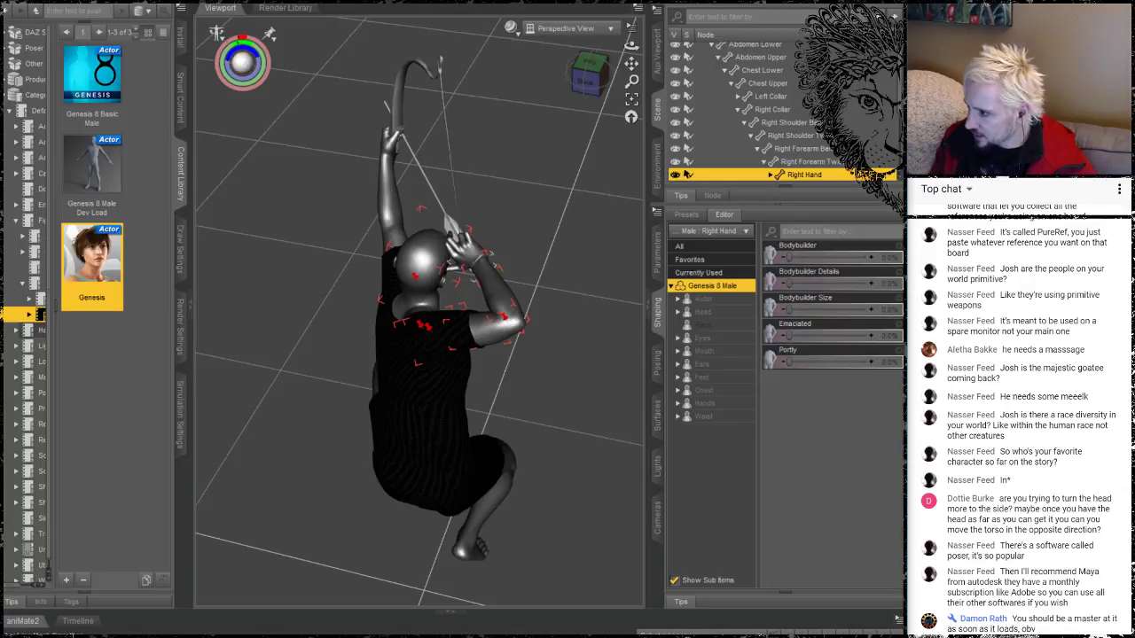
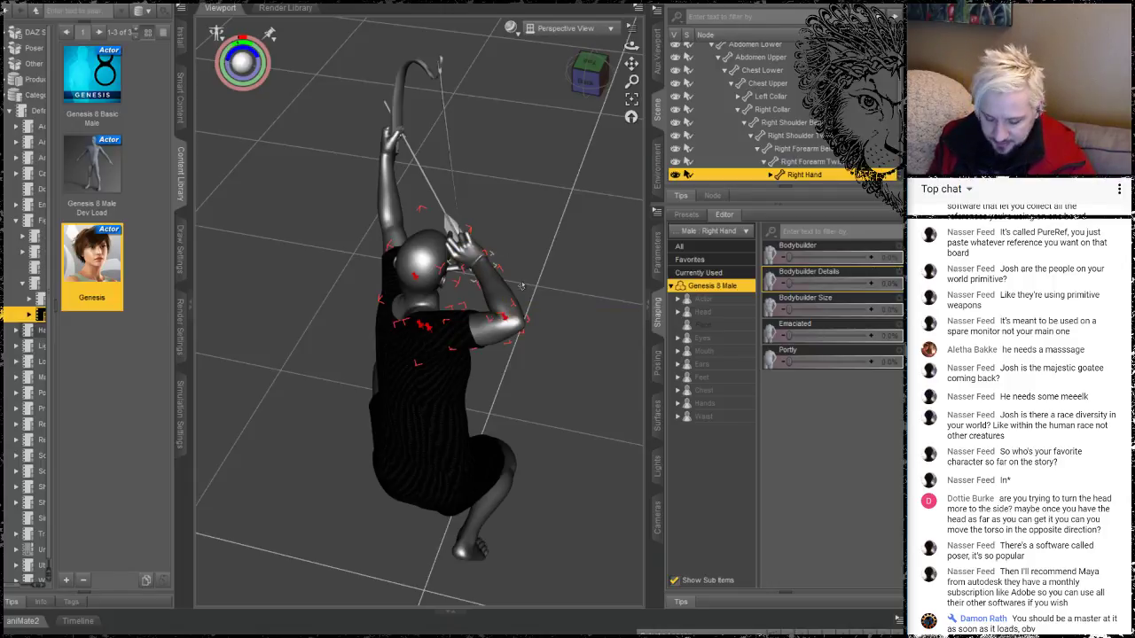
pyautogui.moveTo(632, 82); pyautogui.dragTo(632, 55)
pyautogui.moveTo(632, 106); pyautogui.dragTo(632, 114)
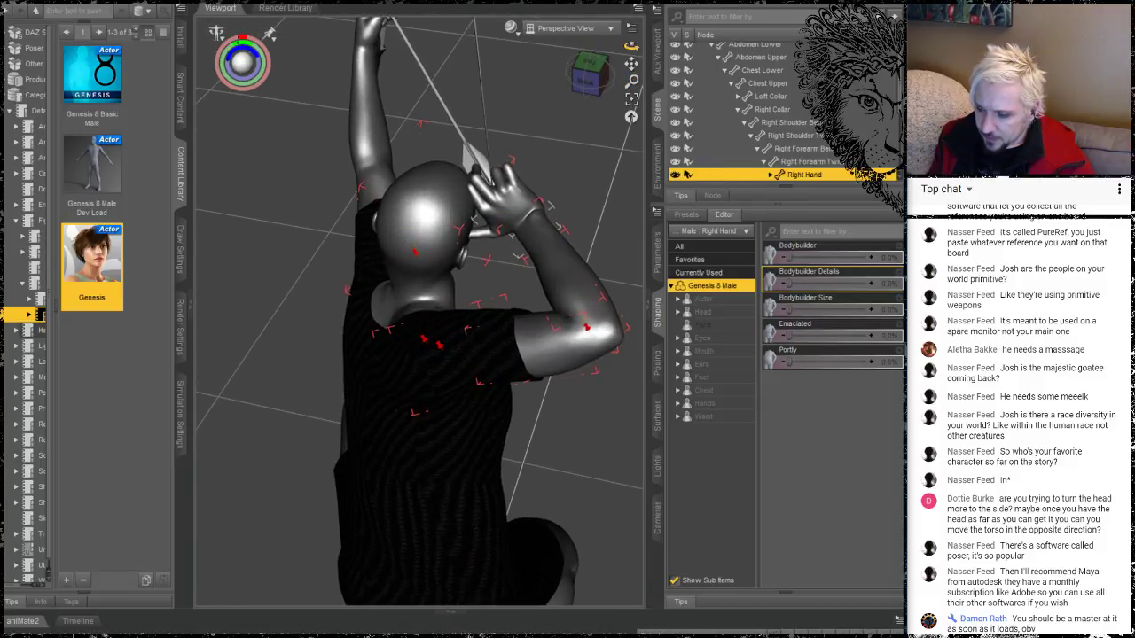
pyautogui.moveTo(631, 45); pyautogui.dragTo(572, 36)
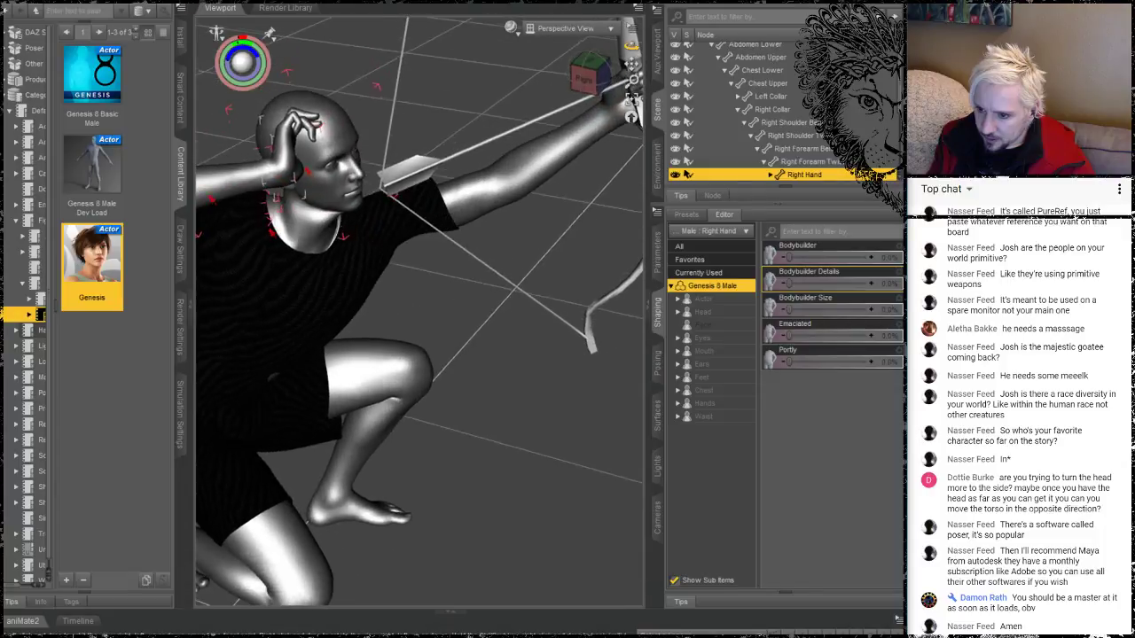
pyautogui.moveTo(633, 96); pyautogui.dragTo(632, 92)
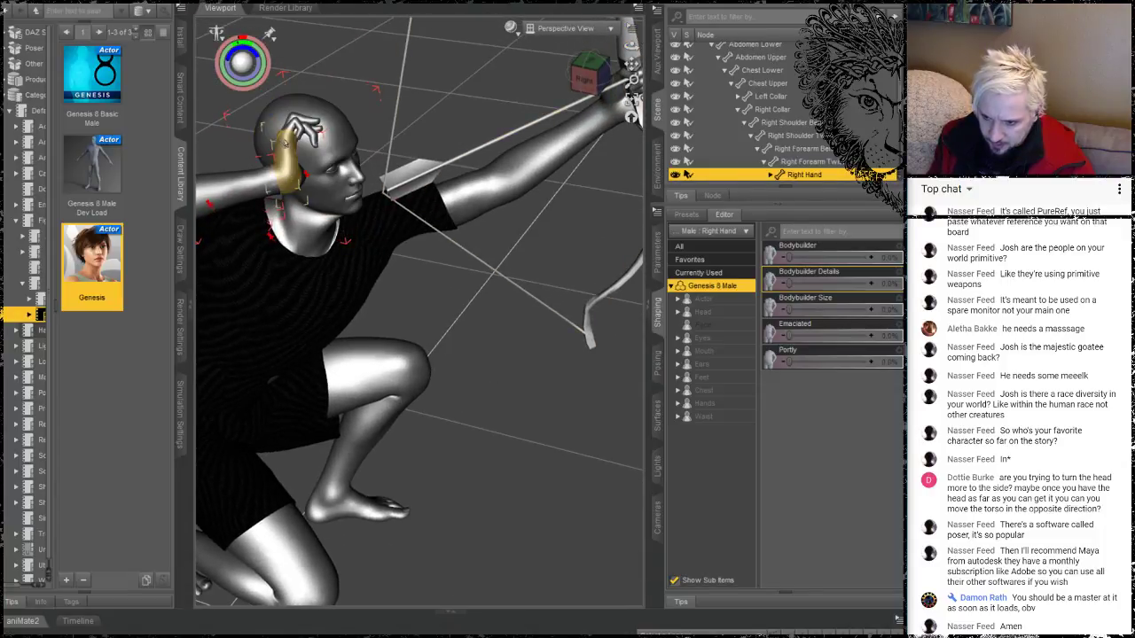
pyautogui.moveTo(286, 145); pyautogui.dragTo(436, 313)
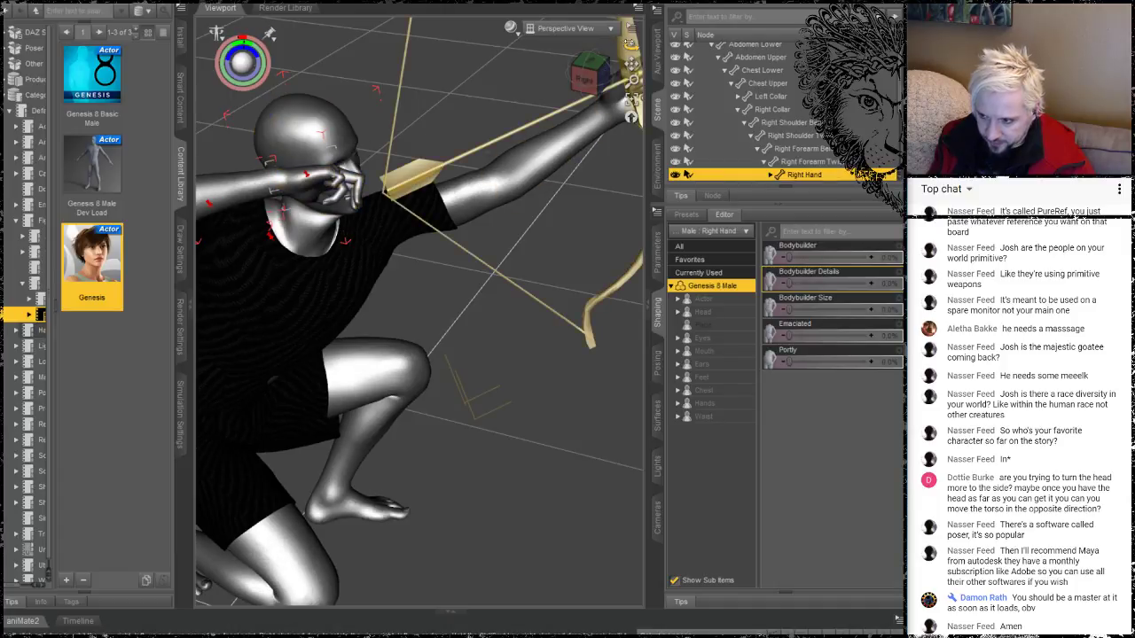
# Bend the right forearm slightly inward and adjust its twist to turn the hand beside the face
pyautogui.moveTo(631, 46); pyautogui.dragTo(748, 83)
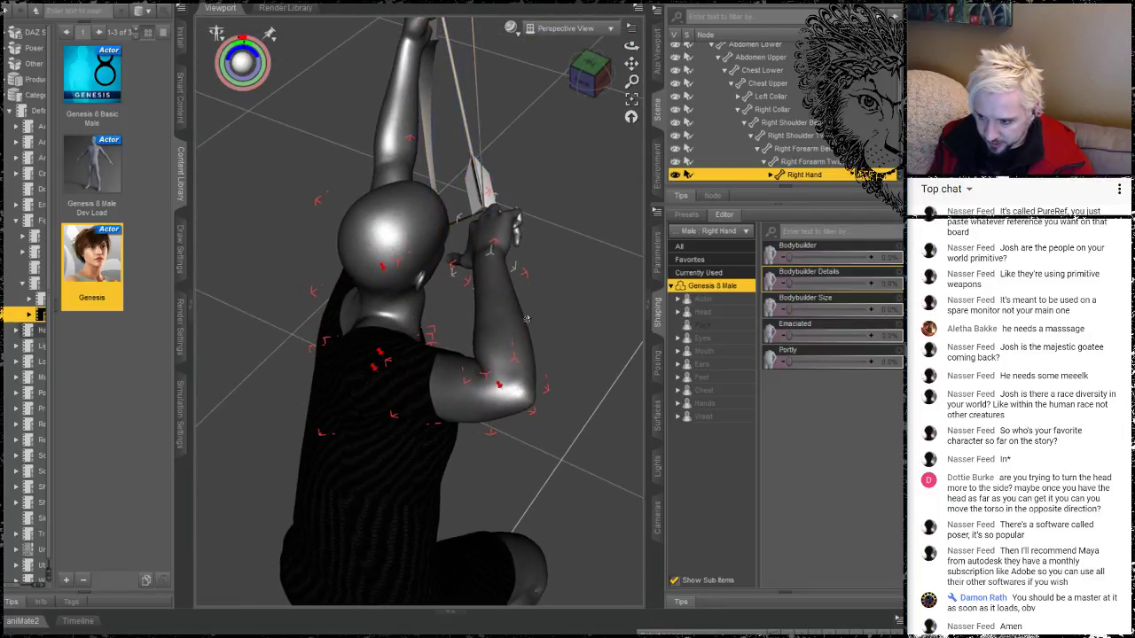
pyautogui.click(514, 328)
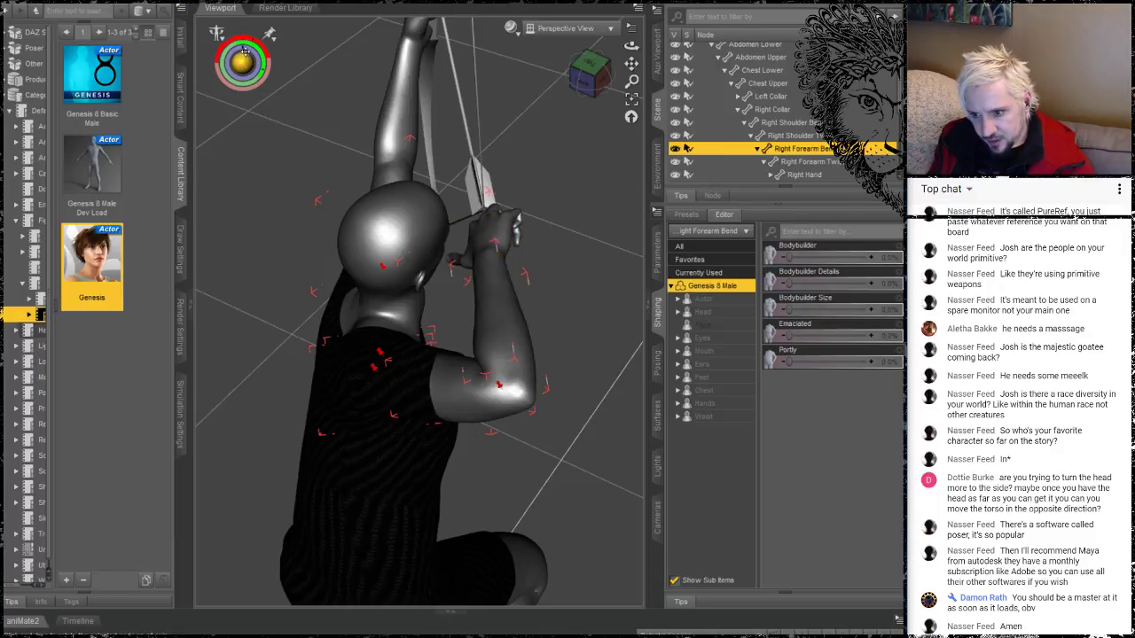
pyautogui.moveTo(265, 70); pyautogui.dragTo(268, 70)
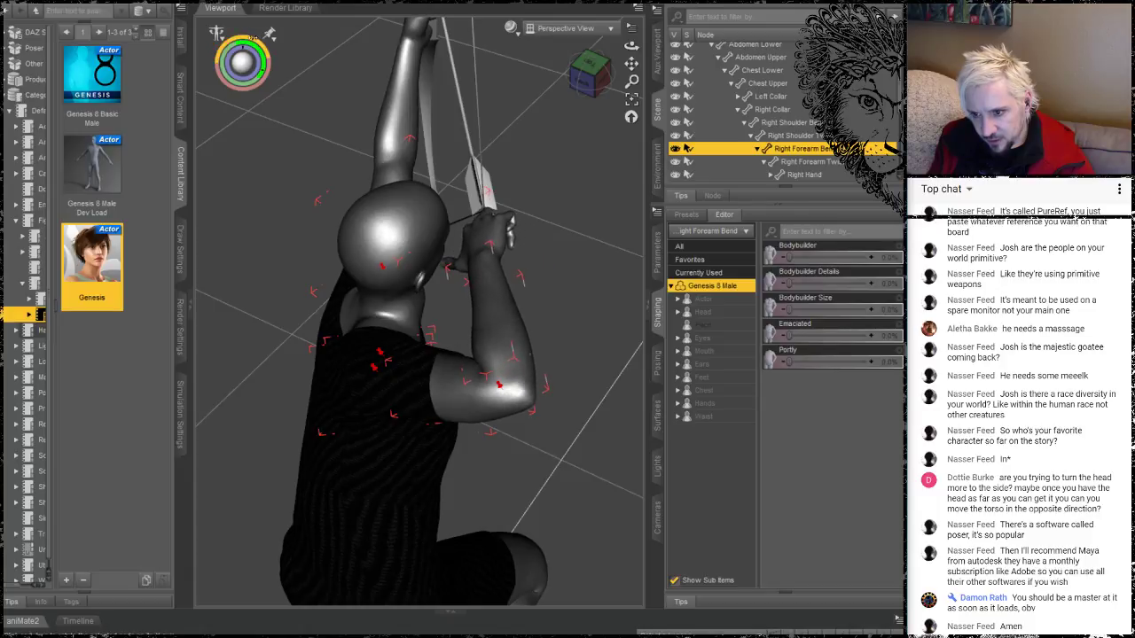
pyautogui.moveTo(497, 284); pyautogui.dragTo(455, 260)
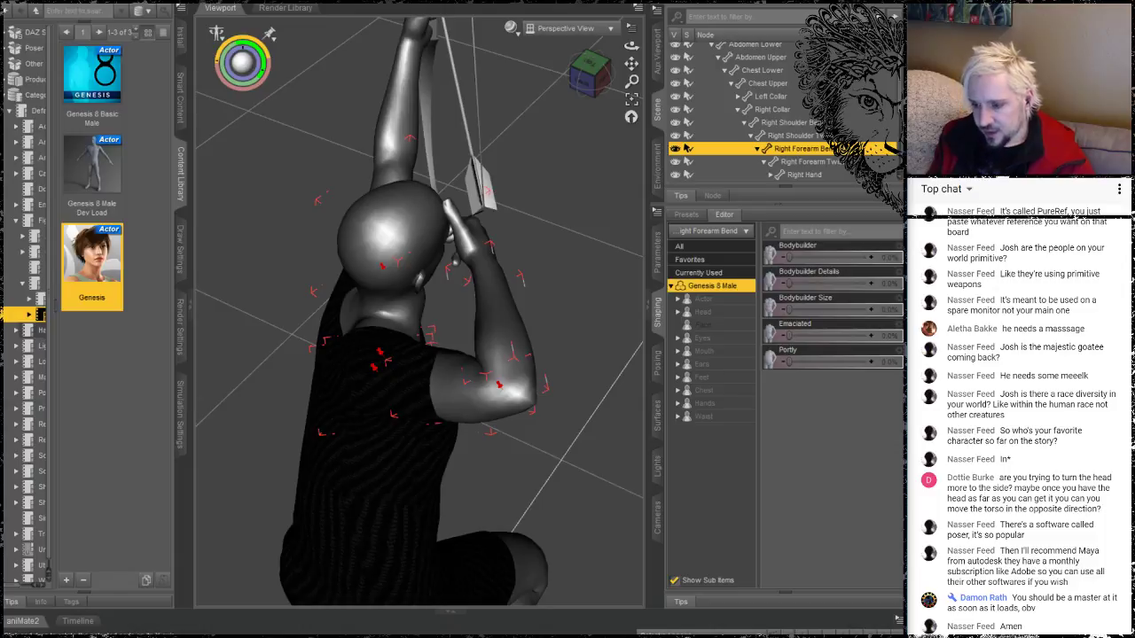
pyautogui.moveTo(239, 38); pyautogui.dragTo(252, 38)
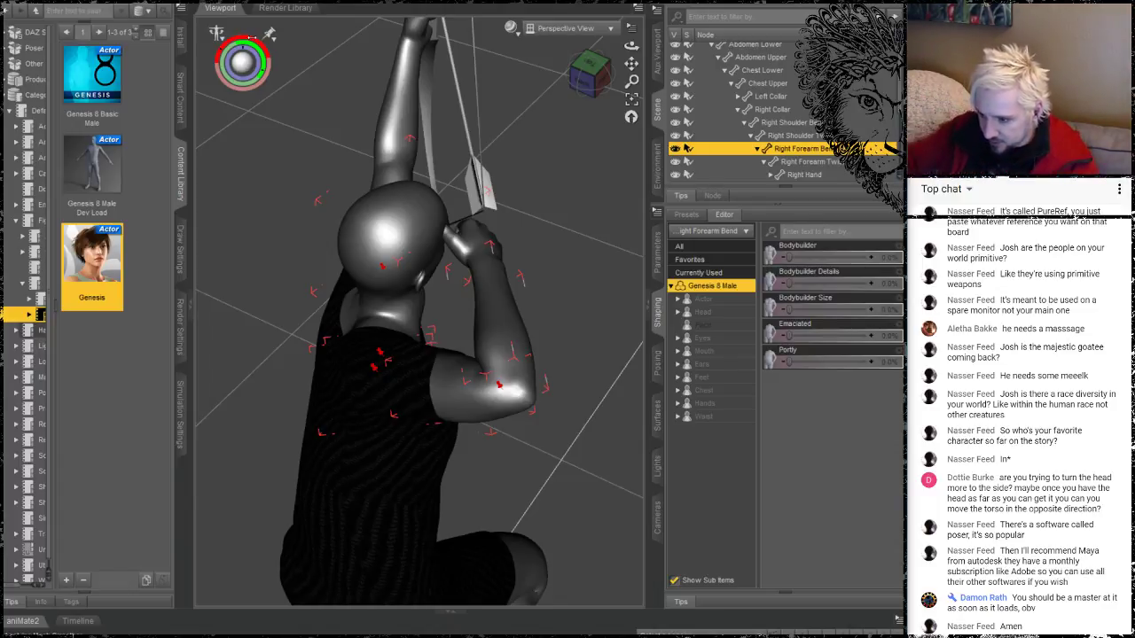
pyautogui.scroll(1, 419, 311)
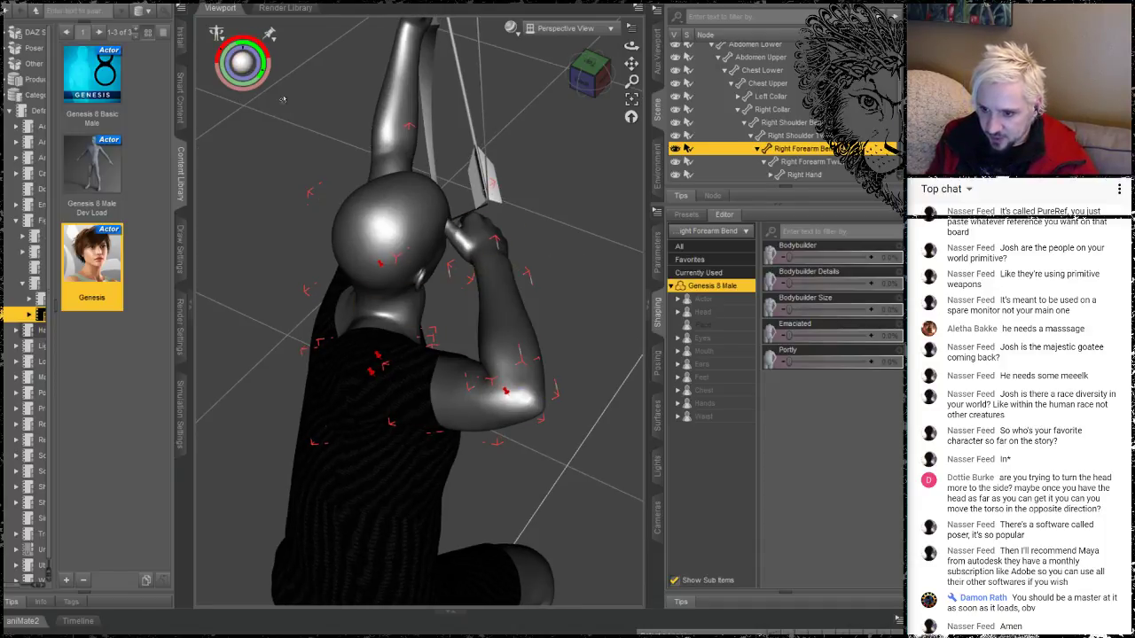
pyautogui.moveTo(263, 62); pyautogui.dragTo(263, 81)
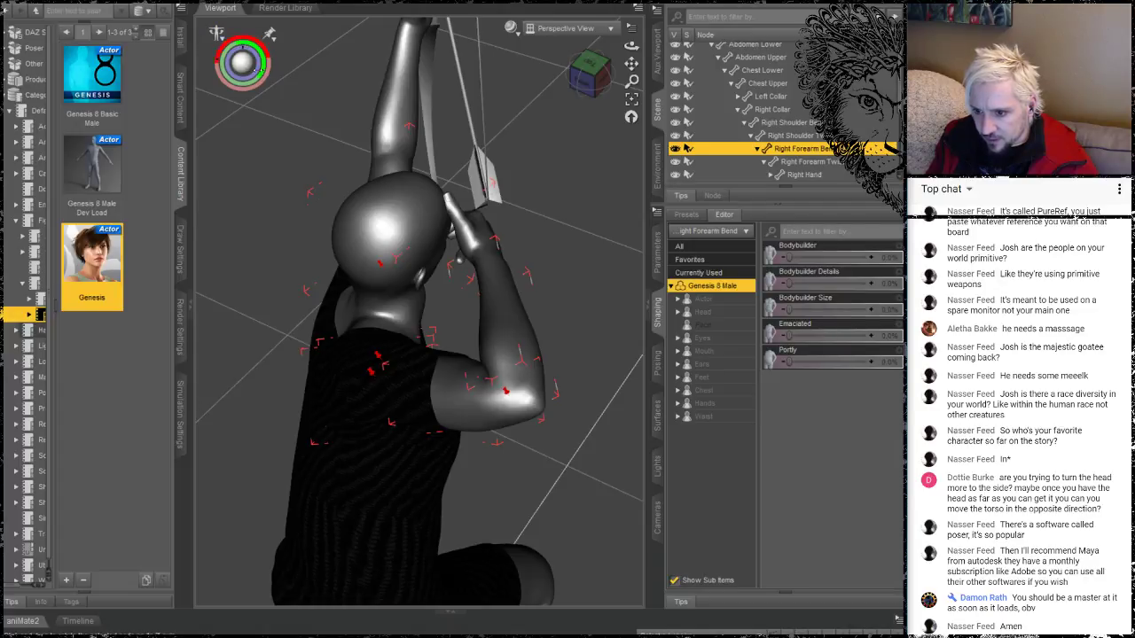
# Swing the right forearm slightly away from the head and turn it so the hand lies palm-in beside the arrow's fletching
pyautogui.moveTo(263, 73); pyautogui.dragTo(274, 73)
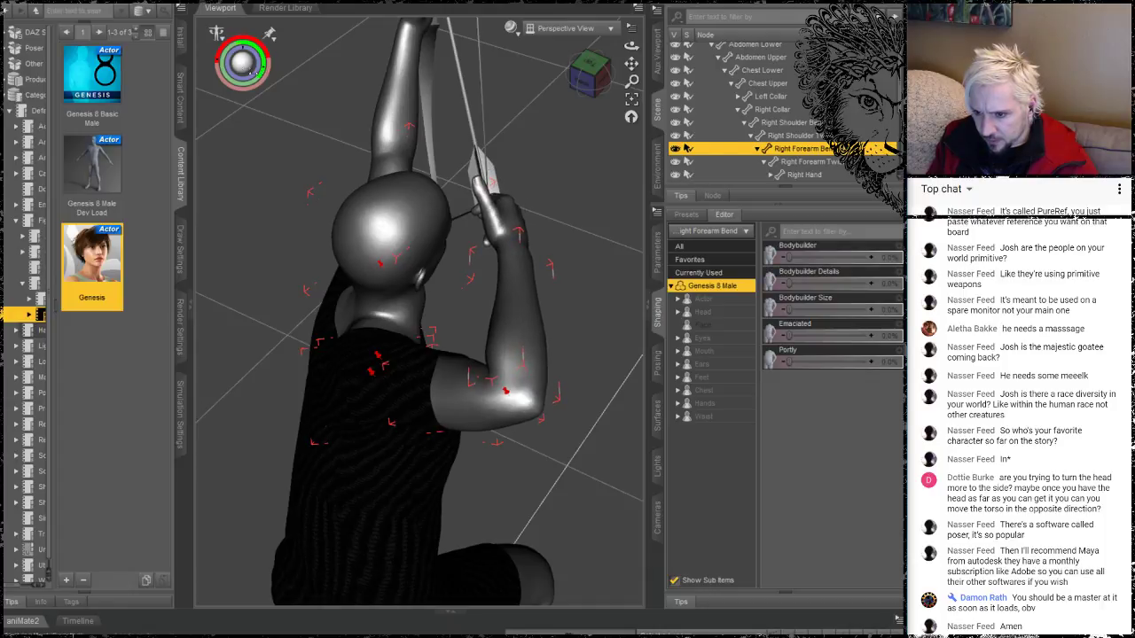
pyautogui.moveTo(218, 60)
pyautogui.mouseDown()
pyautogui.moveTo(235, 37)
pyautogui.moveTo(224, 43)
pyautogui.mouseUp()
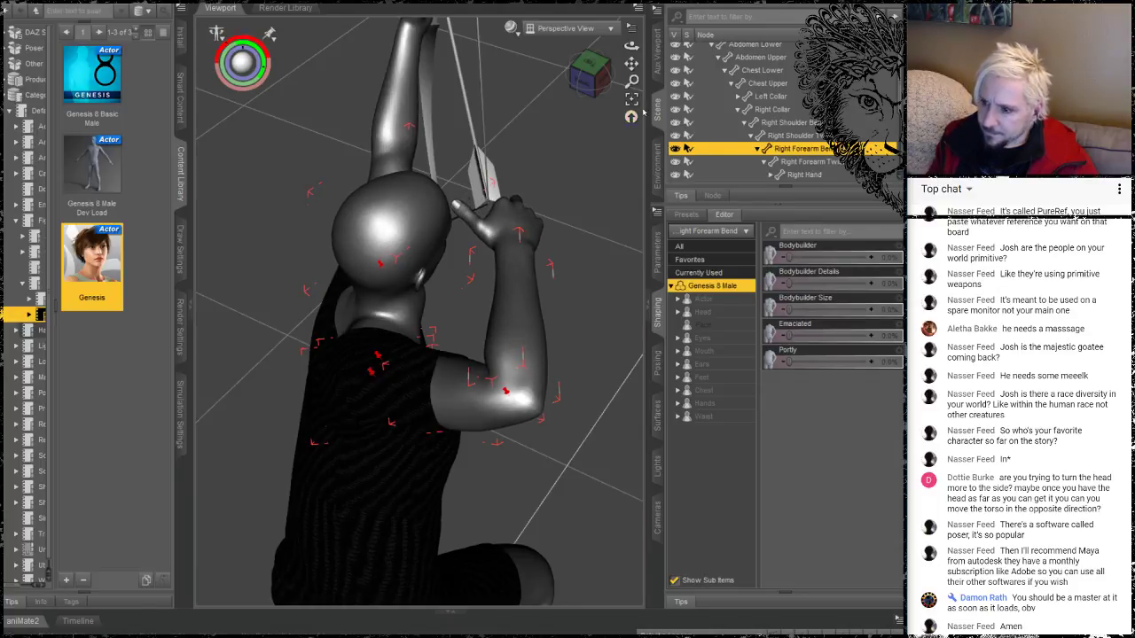
# Frame the right hand closely and set the bend of the thumb's second joint (Right Thumb 2) to about -23.80
pyautogui.click(522, 224)
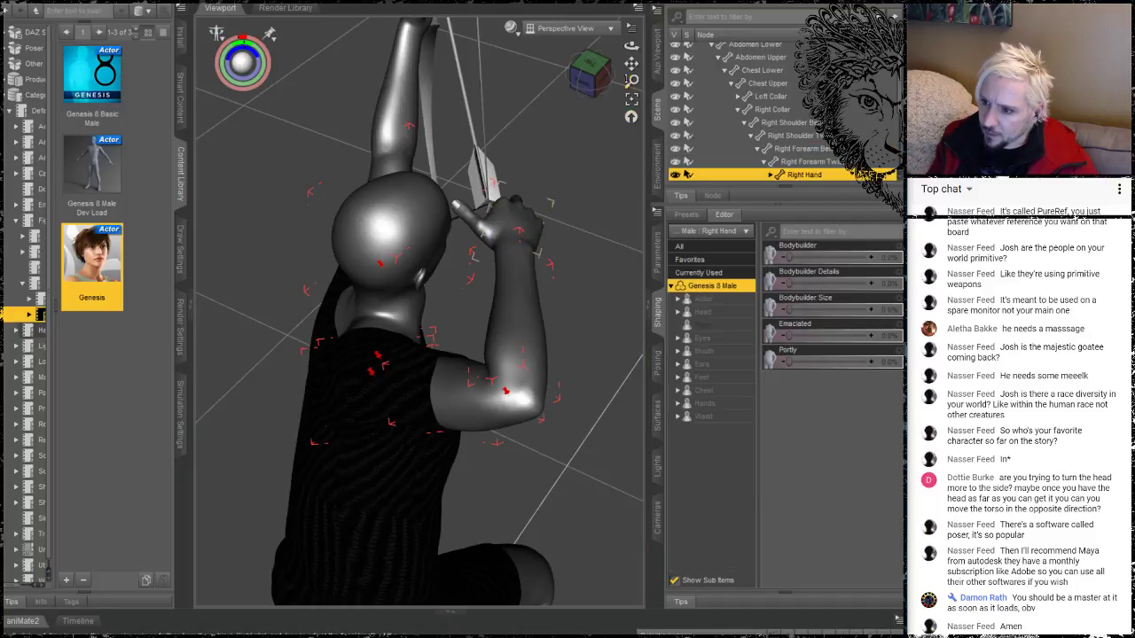
pyautogui.click(633, 98)
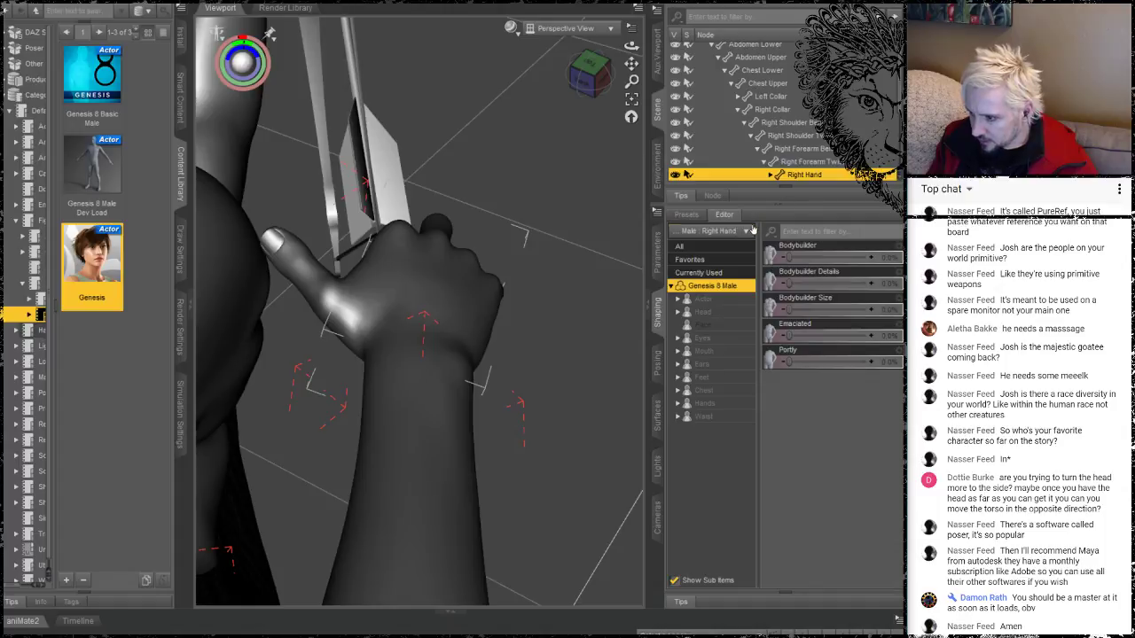
pyautogui.click(341, 289)
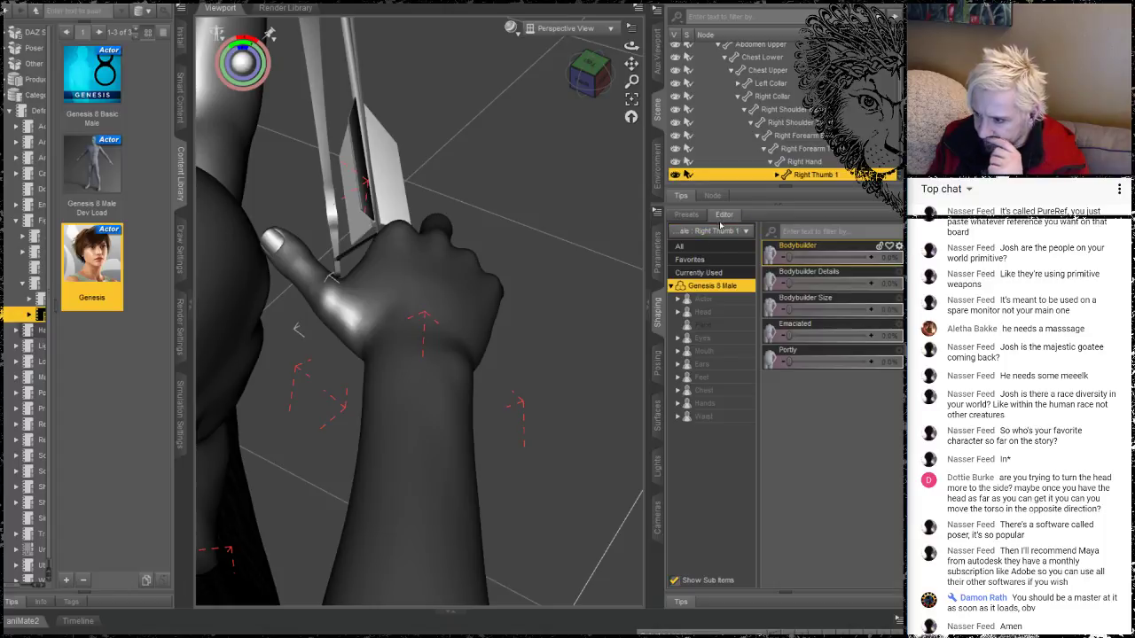
pyautogui.click(687, 215)
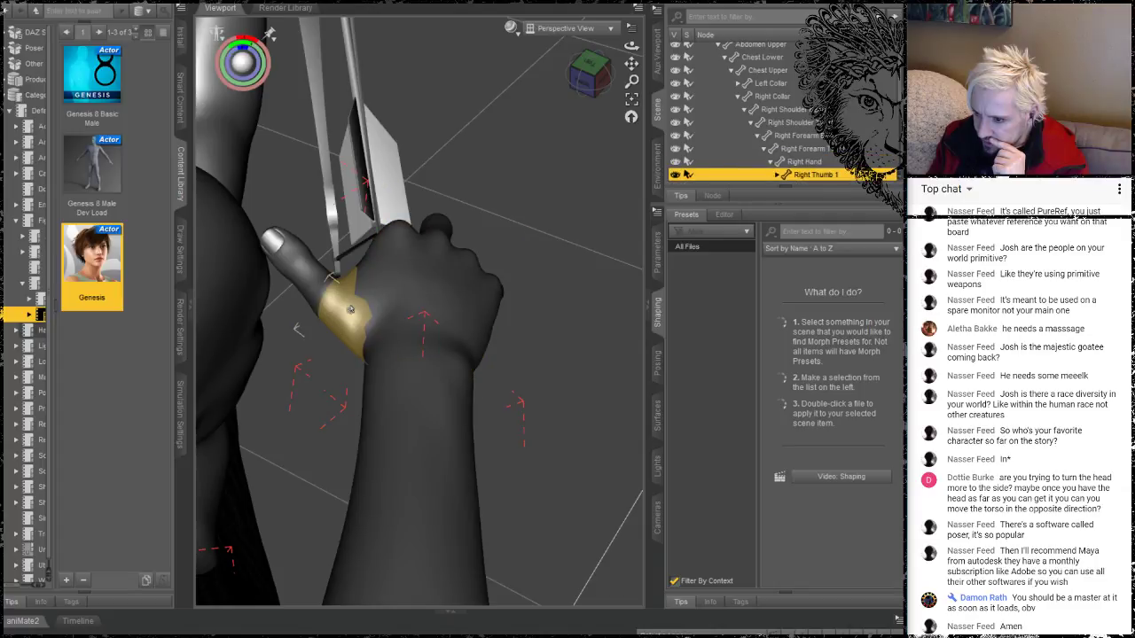
pyautogui.click(316, 289)
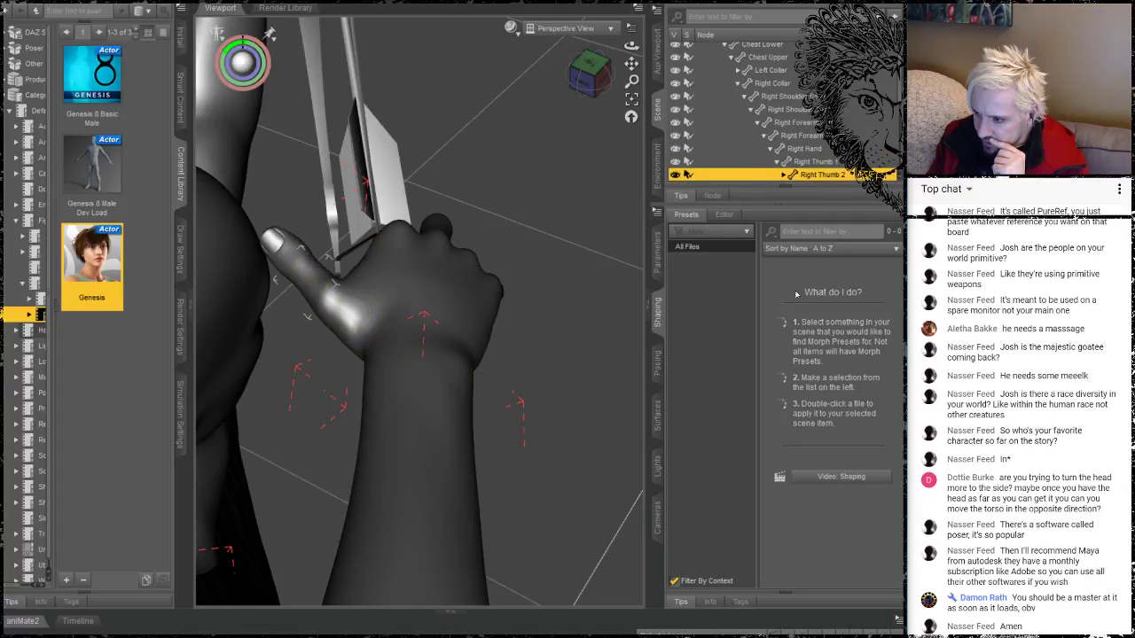
pyautogui.click(657, 362)
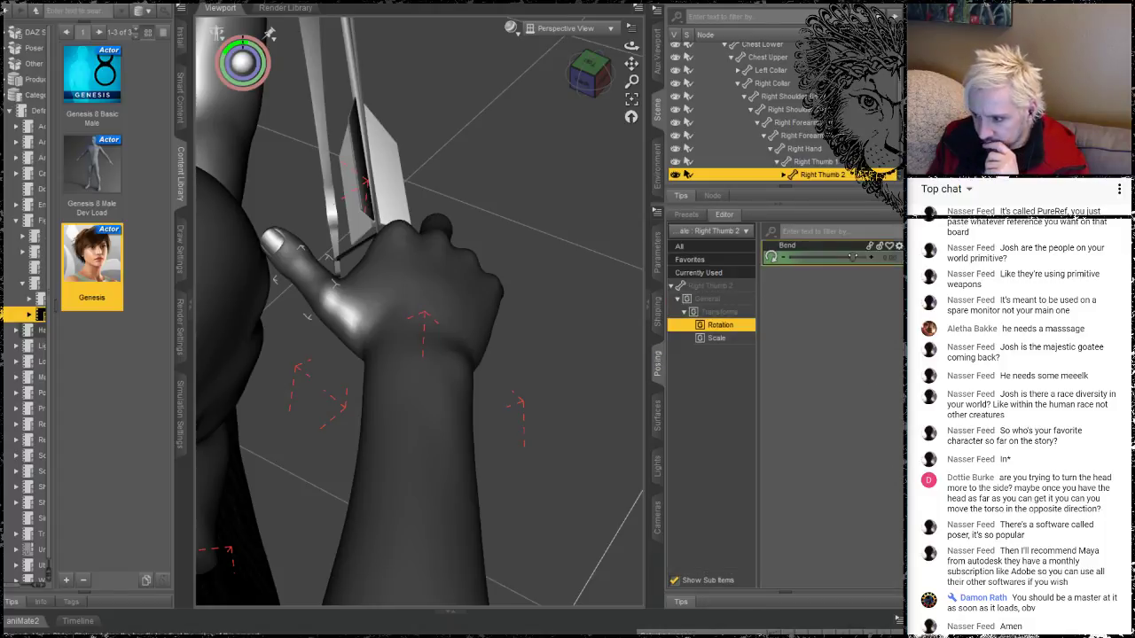
pyautogui.moveTo(851, 257); pyautogui.dragTo(825, 256)
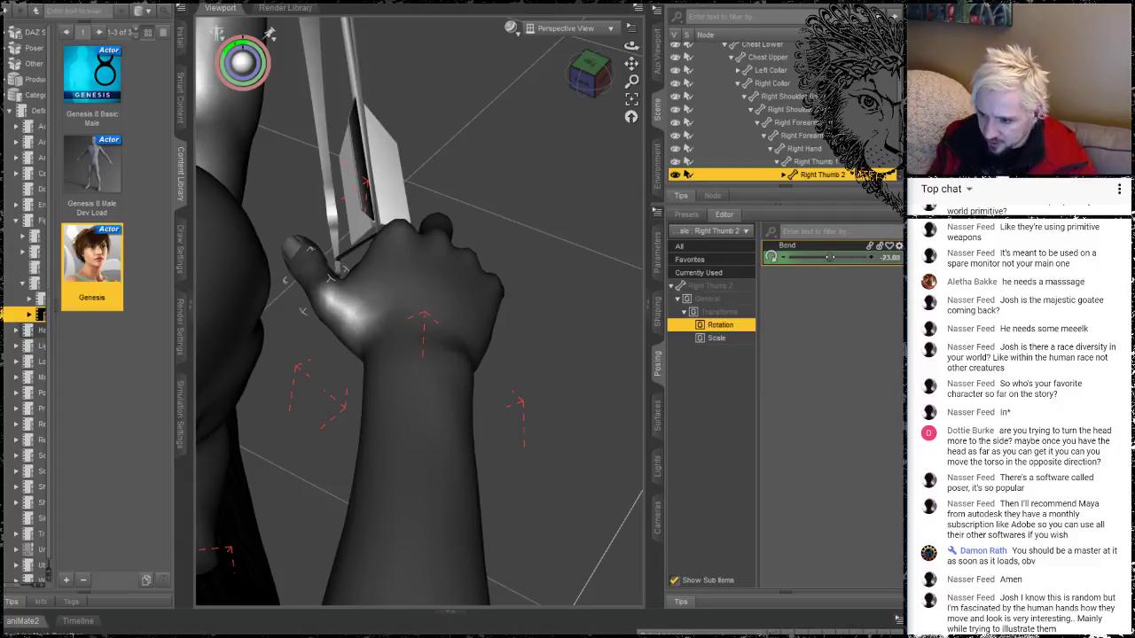
# Rotate the base of the right thumb to Twist 27.92, Bend 15.55 and Up-Down -10.33
pyautogui.click(364, 310)
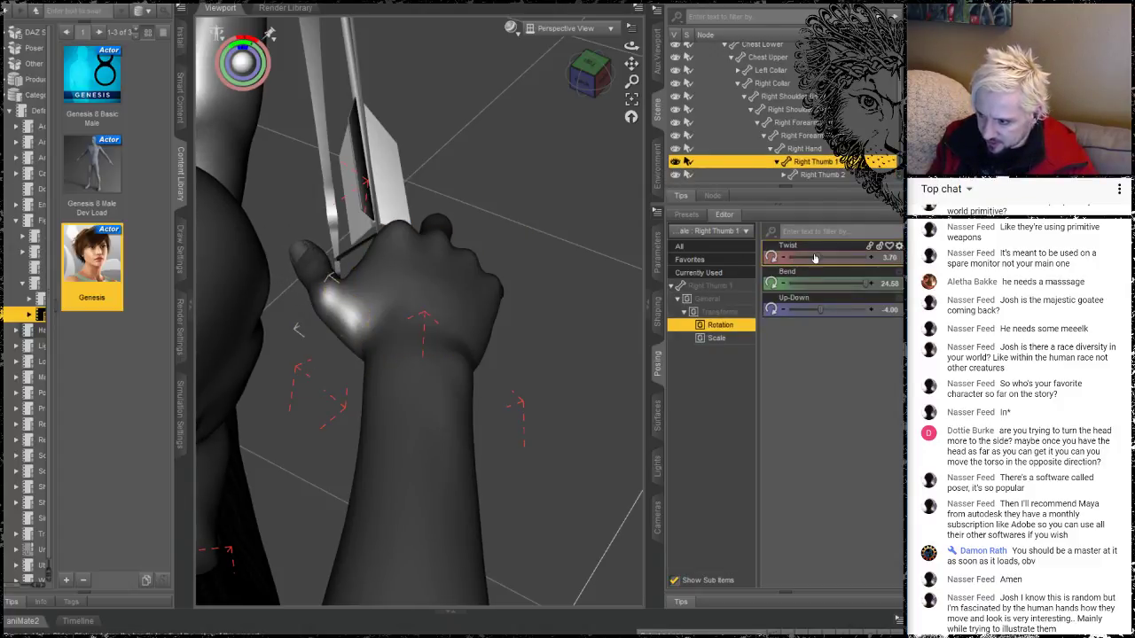
pyautogui.moveTo(816, 257); pyautogui.dragTo(855, 257)
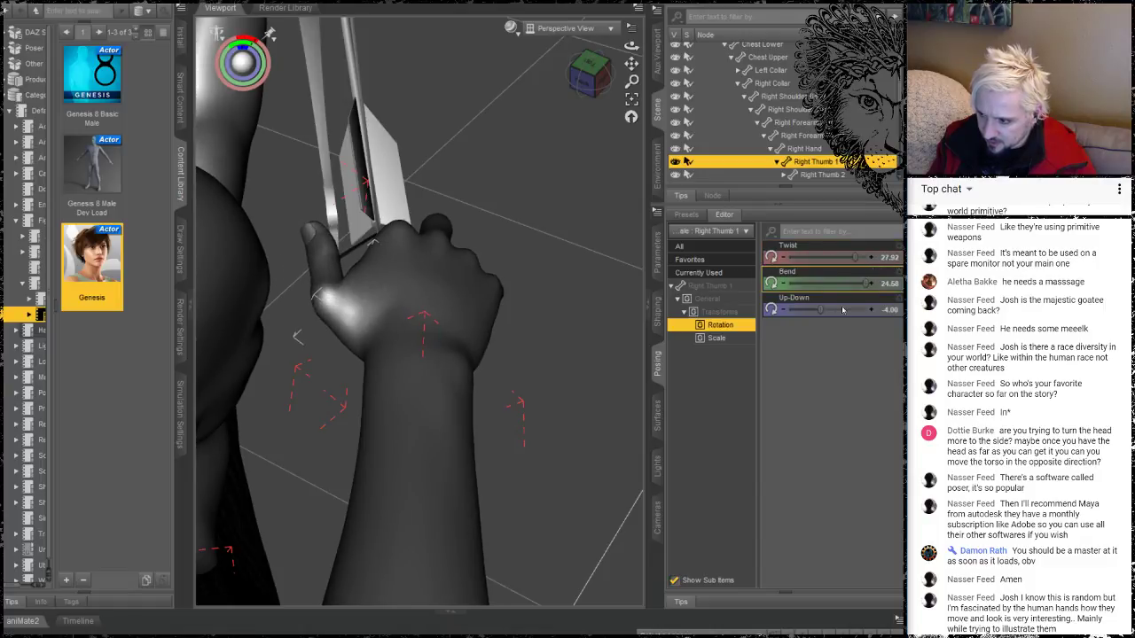
pyautogui.moveTo(817, 308); pyautogui.dragTo(833, 283)
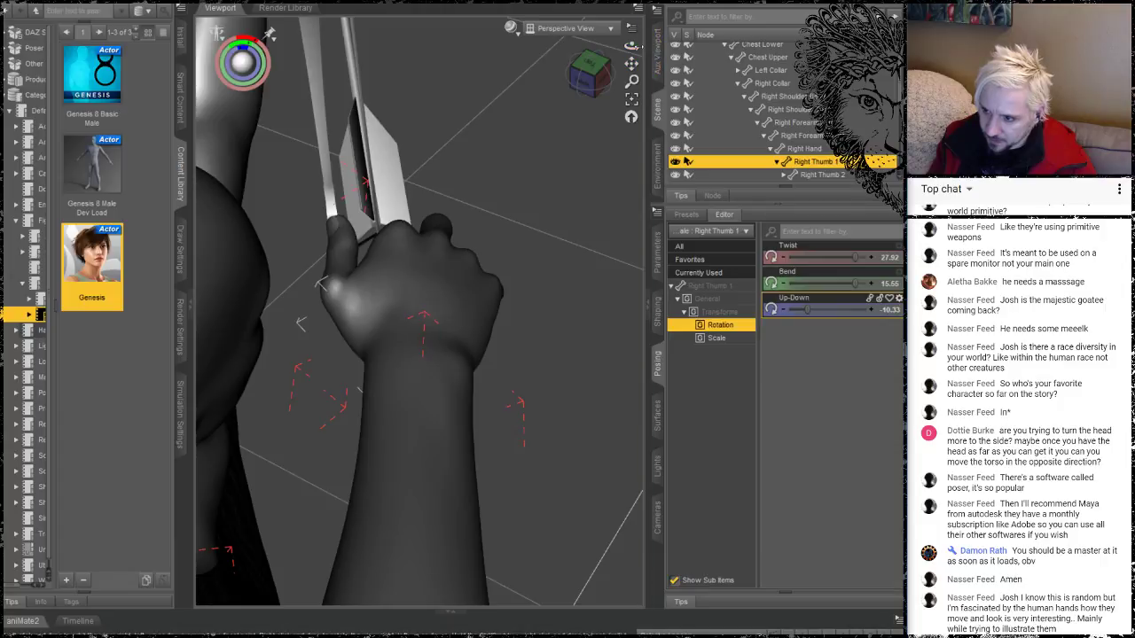
# Curl the right index and middle fingers strongly toward the palm at their base joints, with the index Side-Side at -2.50
pyautogui.moveTo(631, 46); pyautogui.dragTo(631, 80)
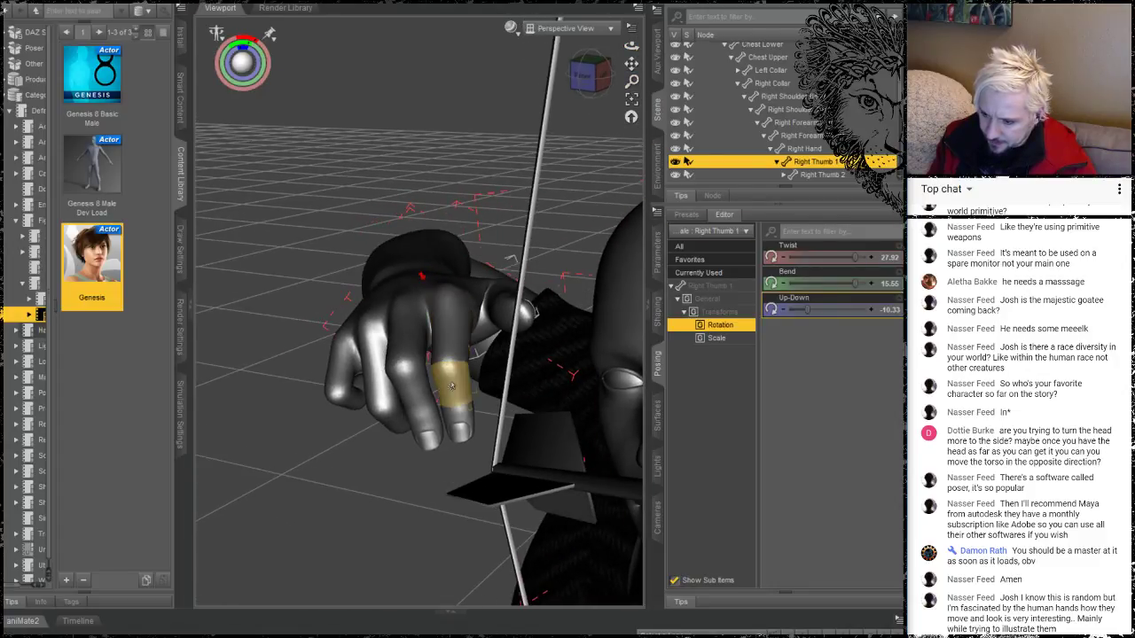
pyautogui.click(445, 350)
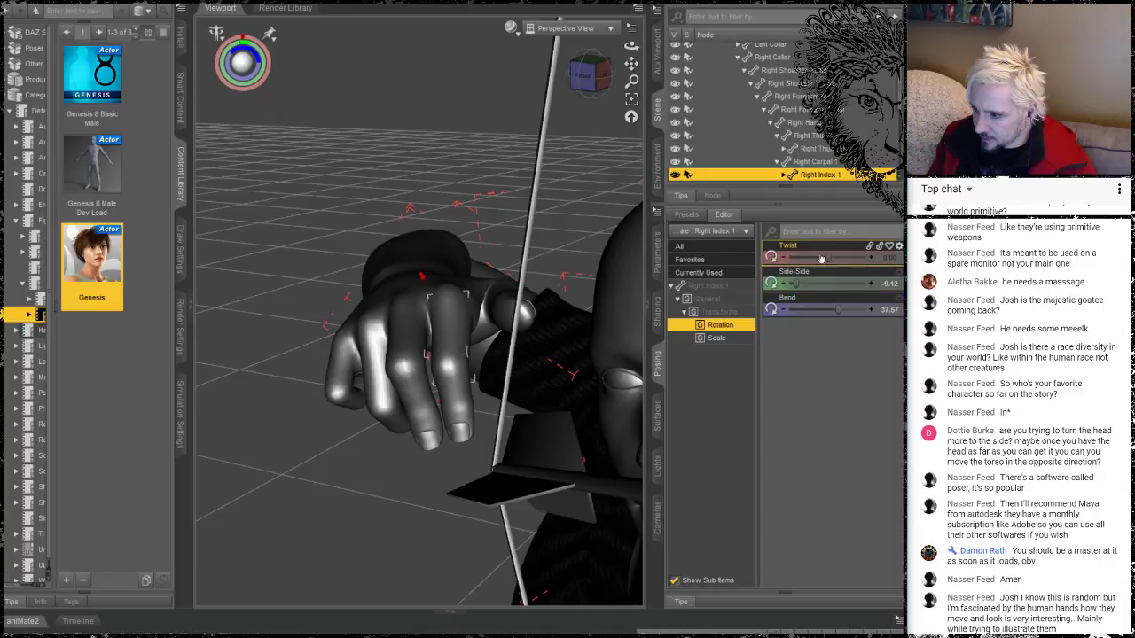
pyautogui.moveTo(796, 283); pyautogui.dragTo(871, 309)
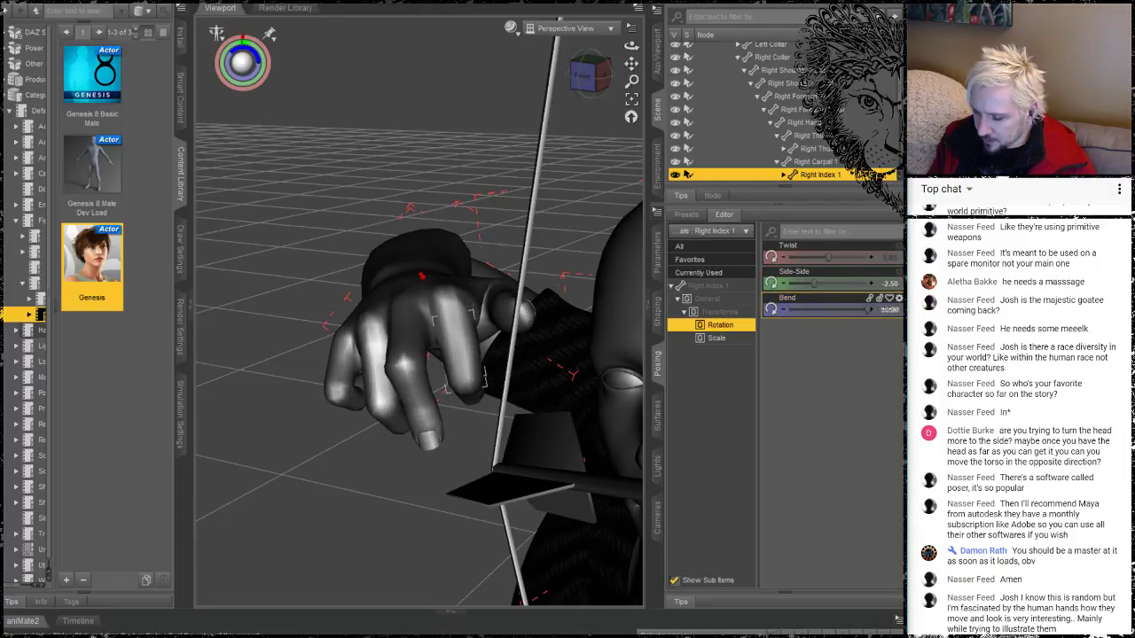
pyautogui.click(468, 306)
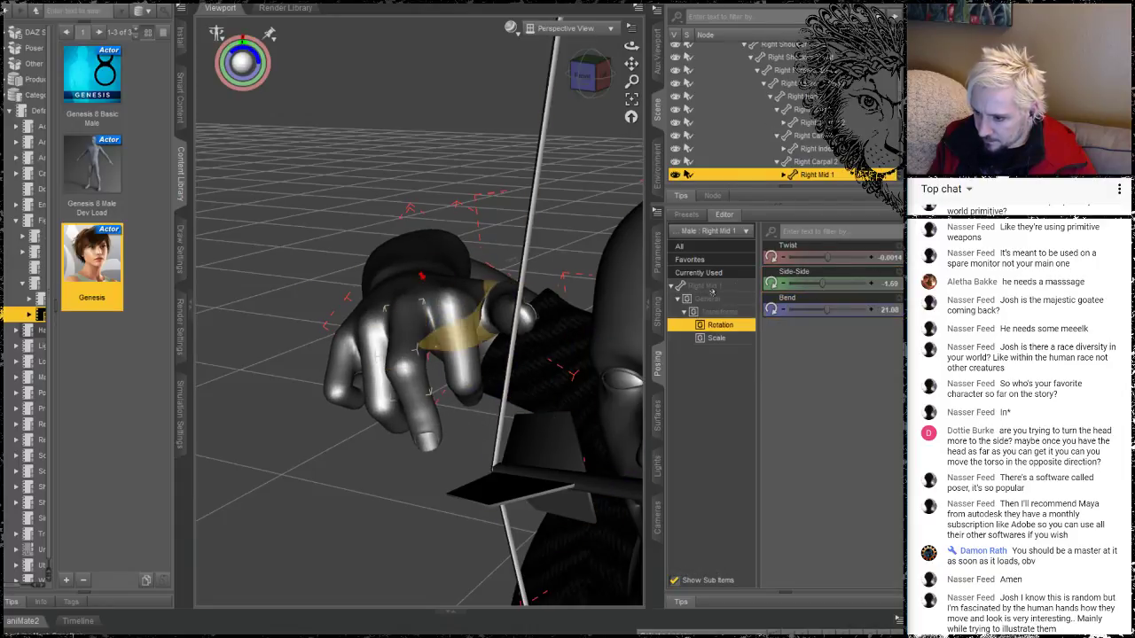
pyautogui.moveTo(827, 309); pyautogui.dragTo(874, 310)
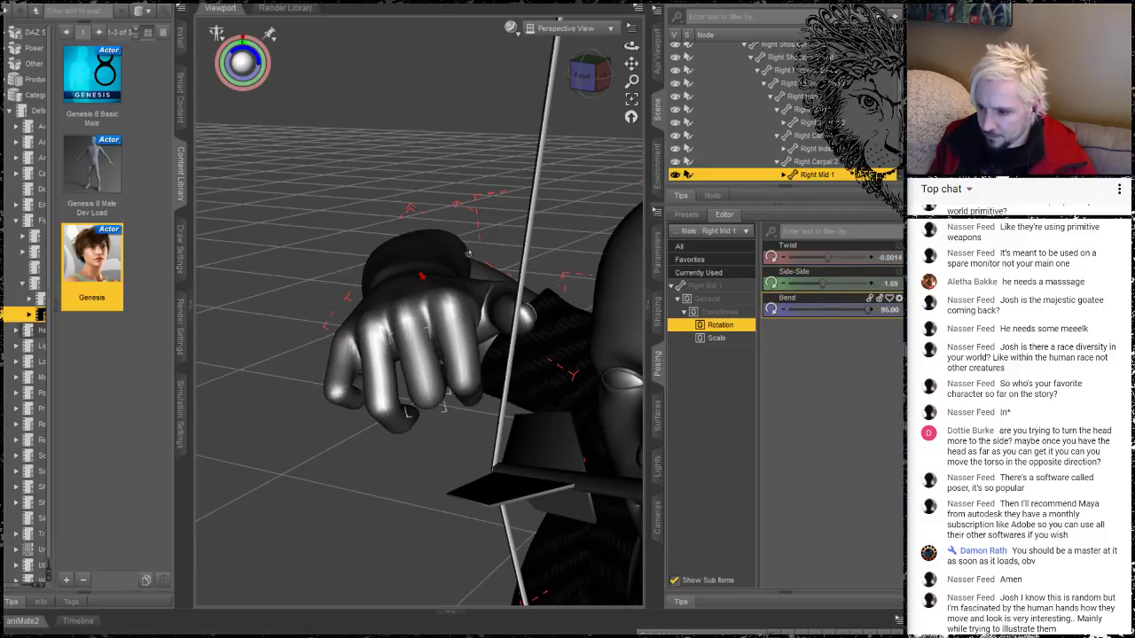
# Bend the tip joint of the right thumb (Right Thumb 3) inward toward the curled fingers
pyautogui.click(525, 321)
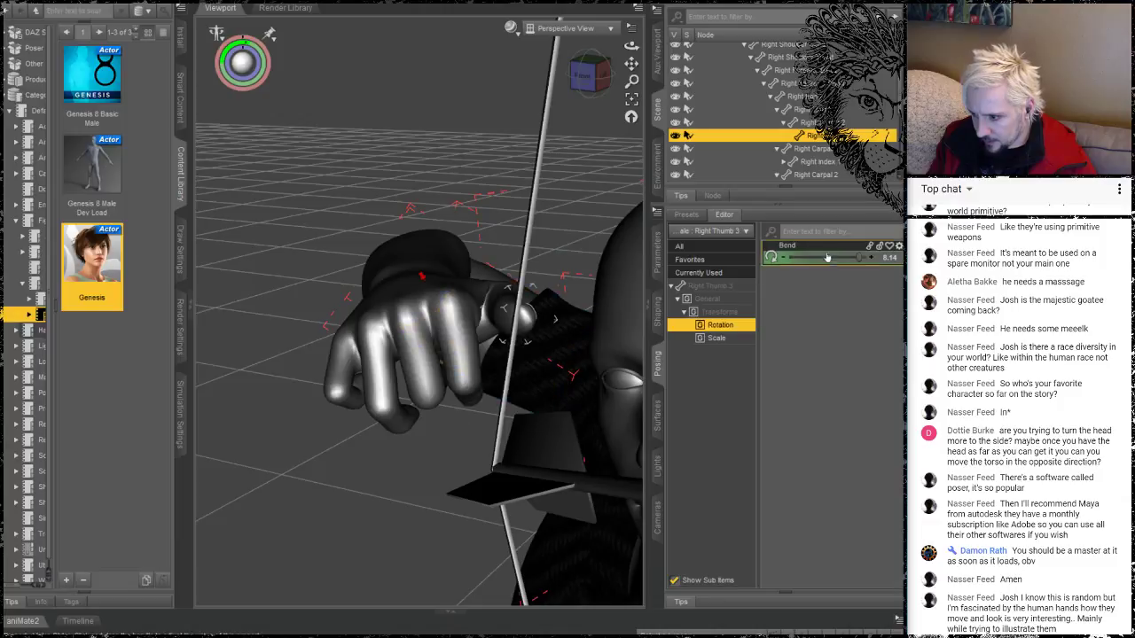
pyautogui.moveTo(858, 255); pyautogui.dragTo(825, 259)
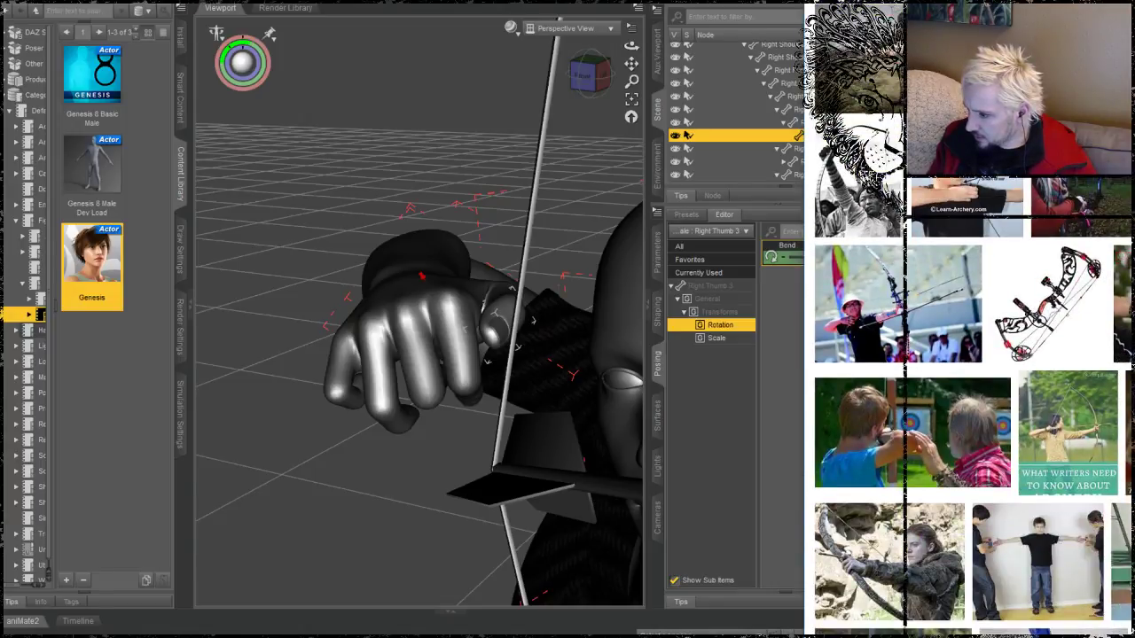
# Switch to the browser and look through the "proper form for short bow" image results for a reference of the string hand
pyautogui.moveTo(1105, 2); pyautogui.dragTo(526, 8)
pyautogui.scroll(18, 527, 217)
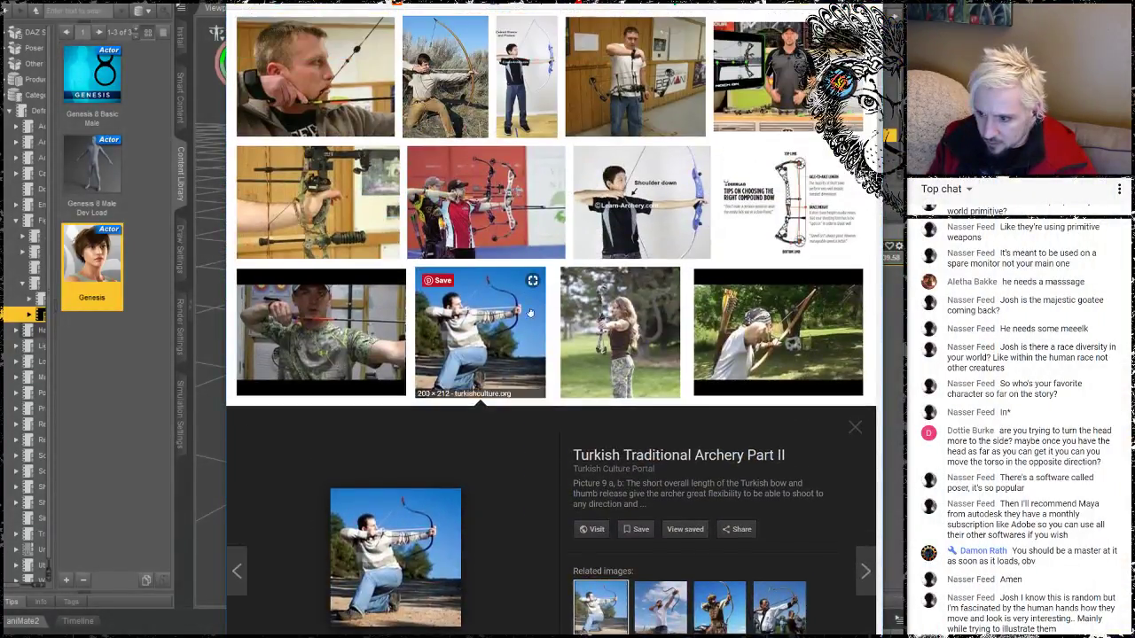
pyautogui.click(851, 429)
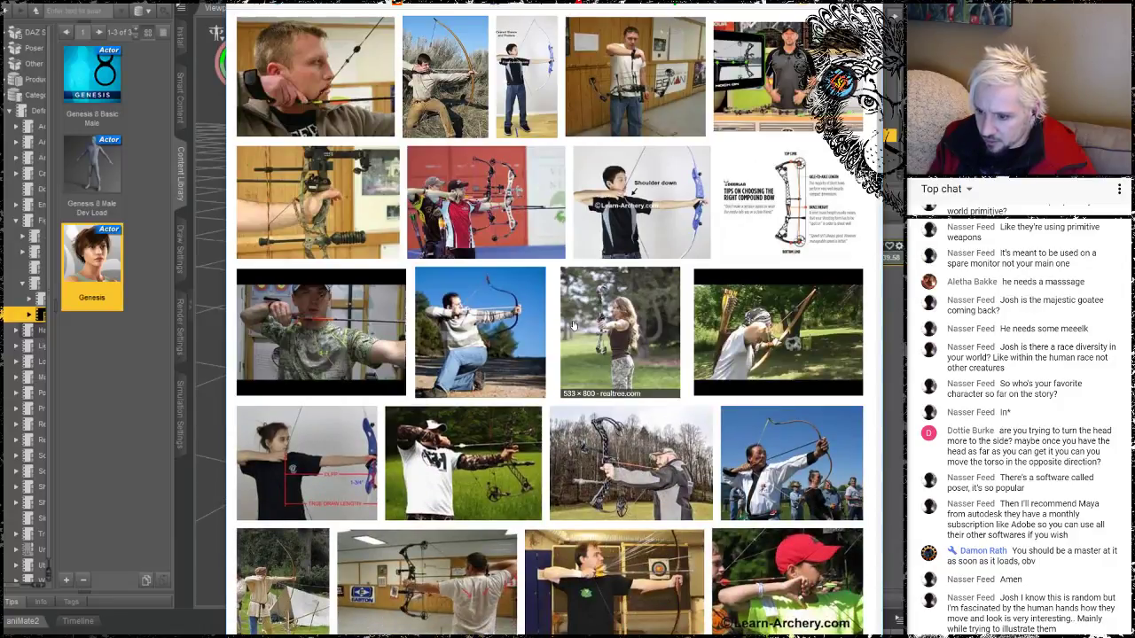
pyautogui.scroll(3, 573, 326)
pyautogui.scroll(2, 573, 326)
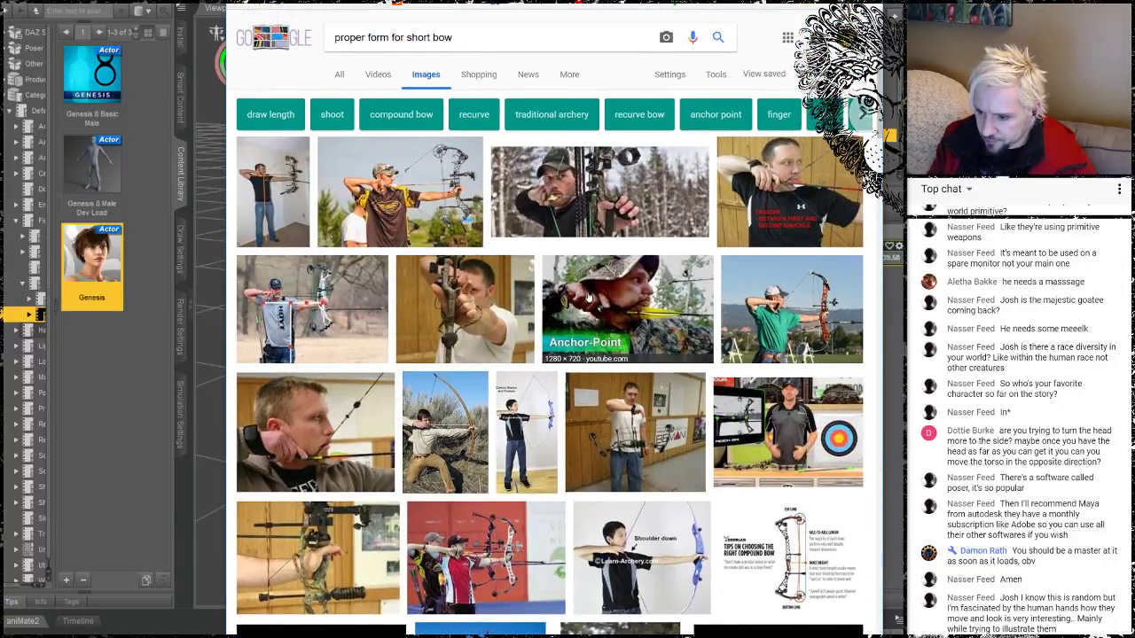
pyautogui.scroll(-3, 588, 300)
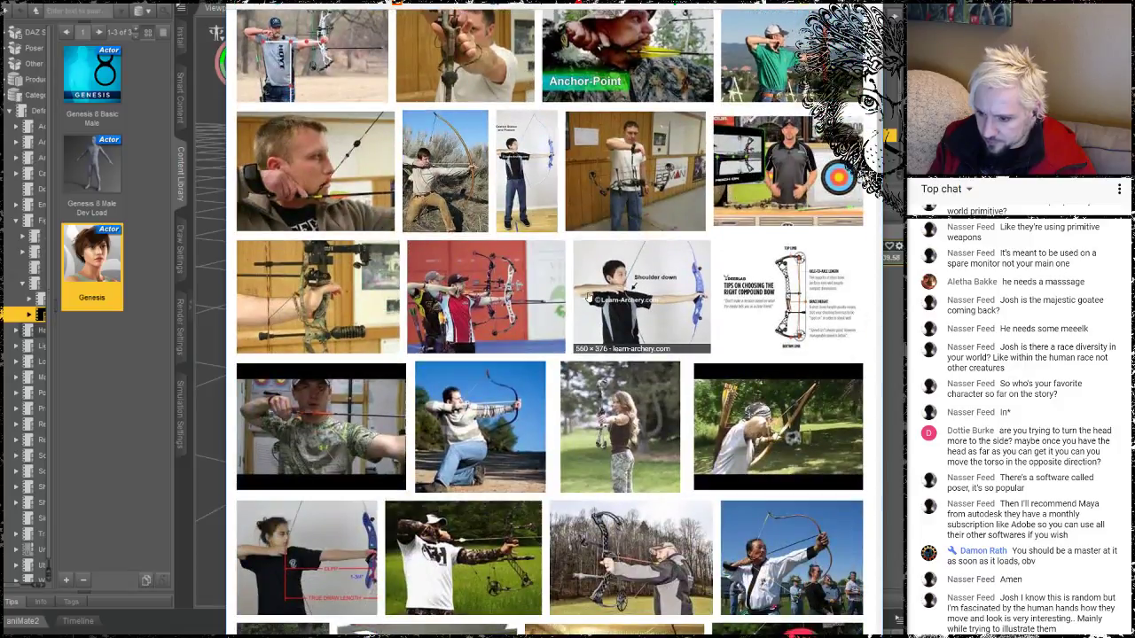
pyautogui.scroll(-3, 588, 300)
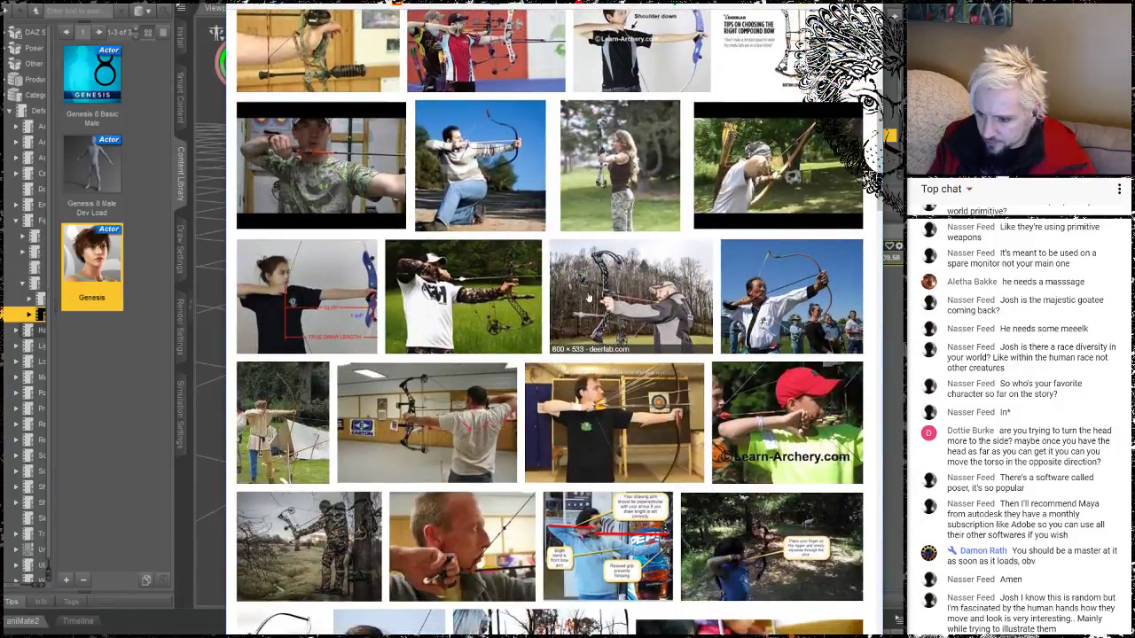
pyautogui.scroll(-1, 588, 300)
pyautogui.scroll(-2, 587, 295)
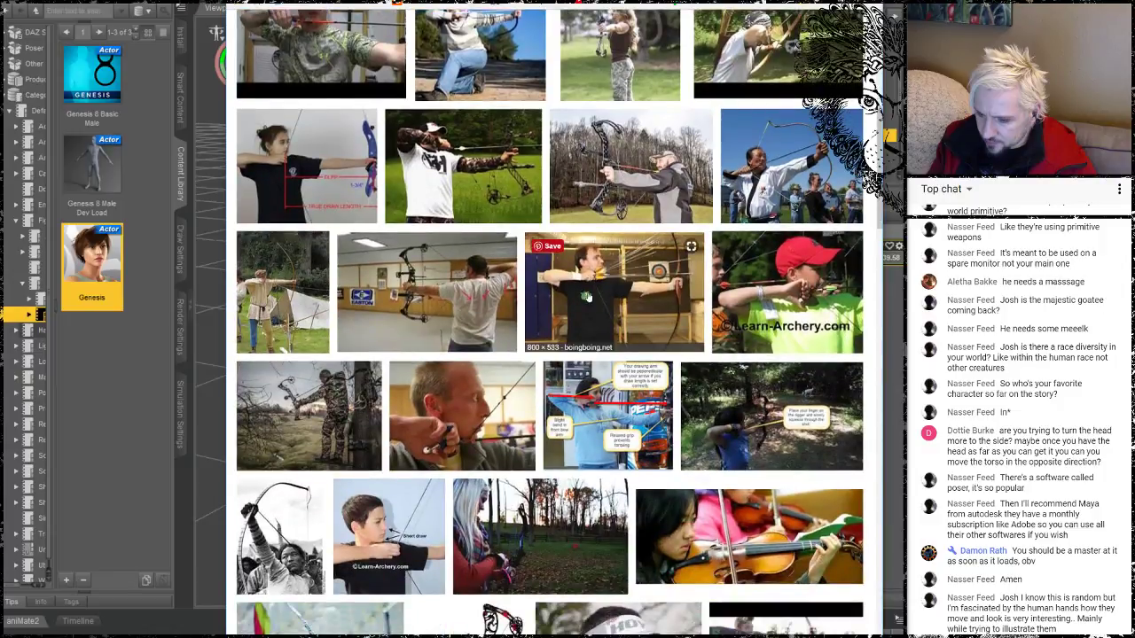
pyautogui.scroll(-1, 587, 298)
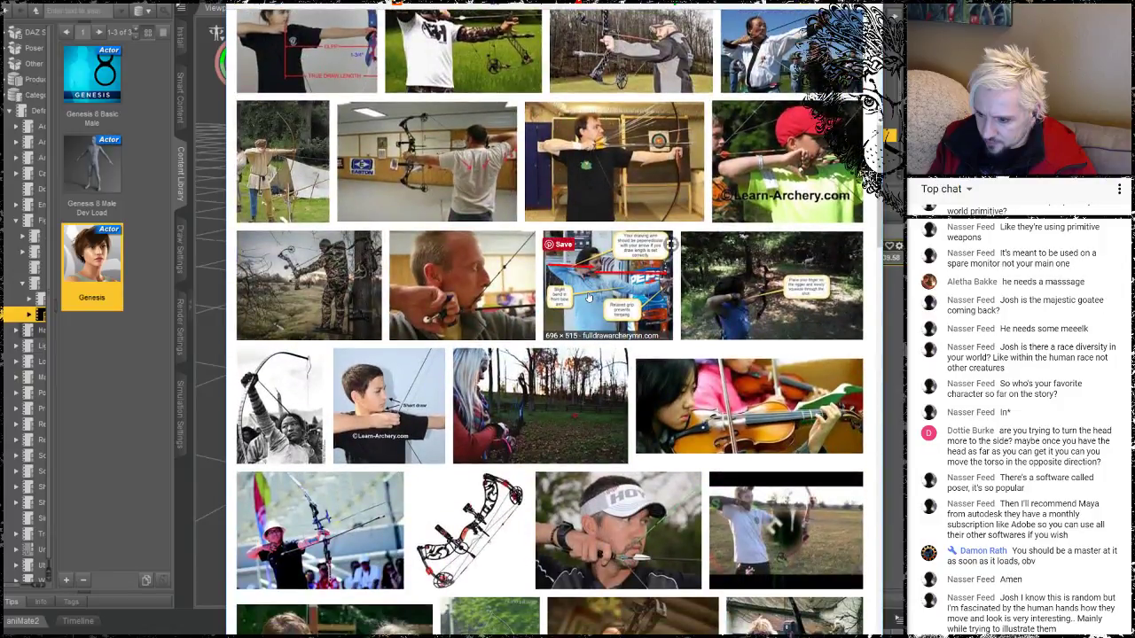
pyautogui.scroll(-1, 587, 298)
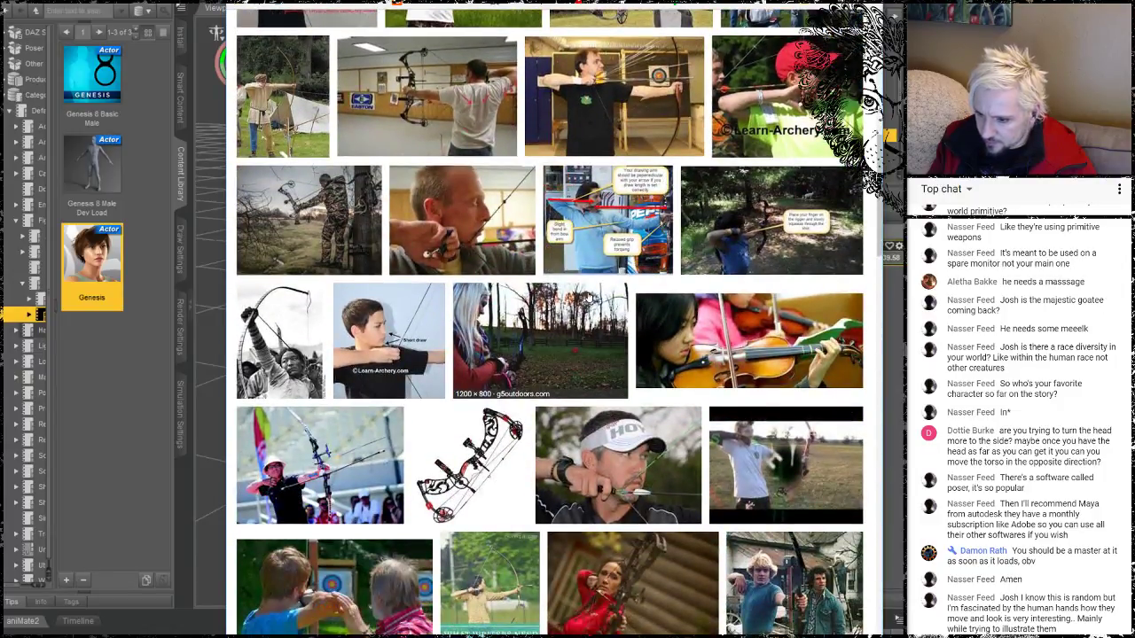
pyautogui.scroll(-2, 588, 298)
pyautogui.scroll(-5, 588, 298)
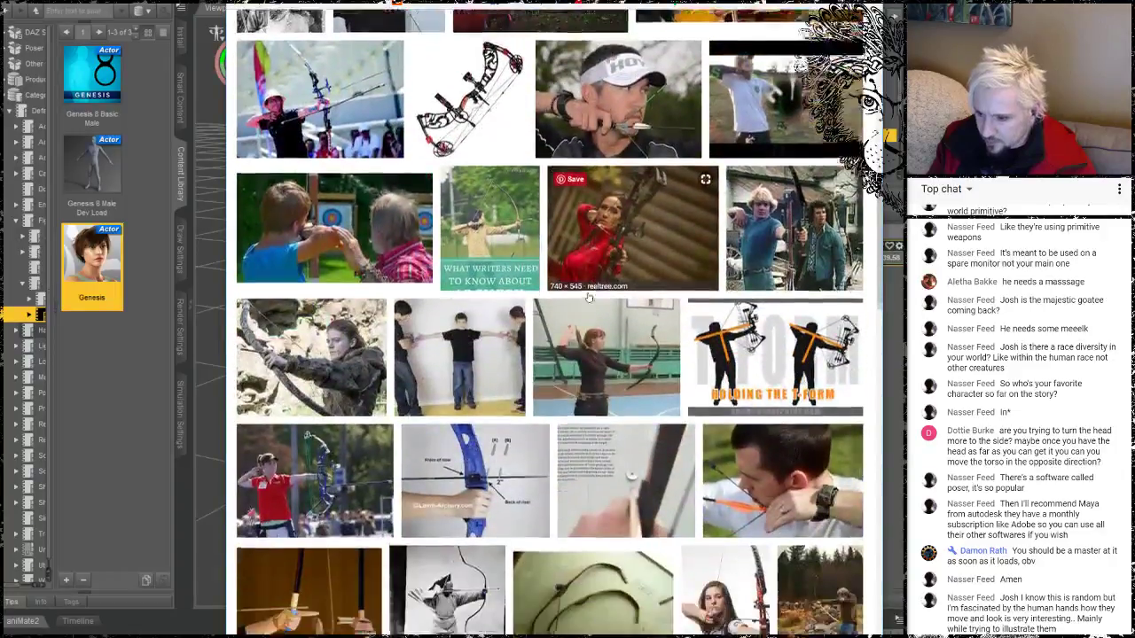
pyautogui.scroll(-2, 587, 298)
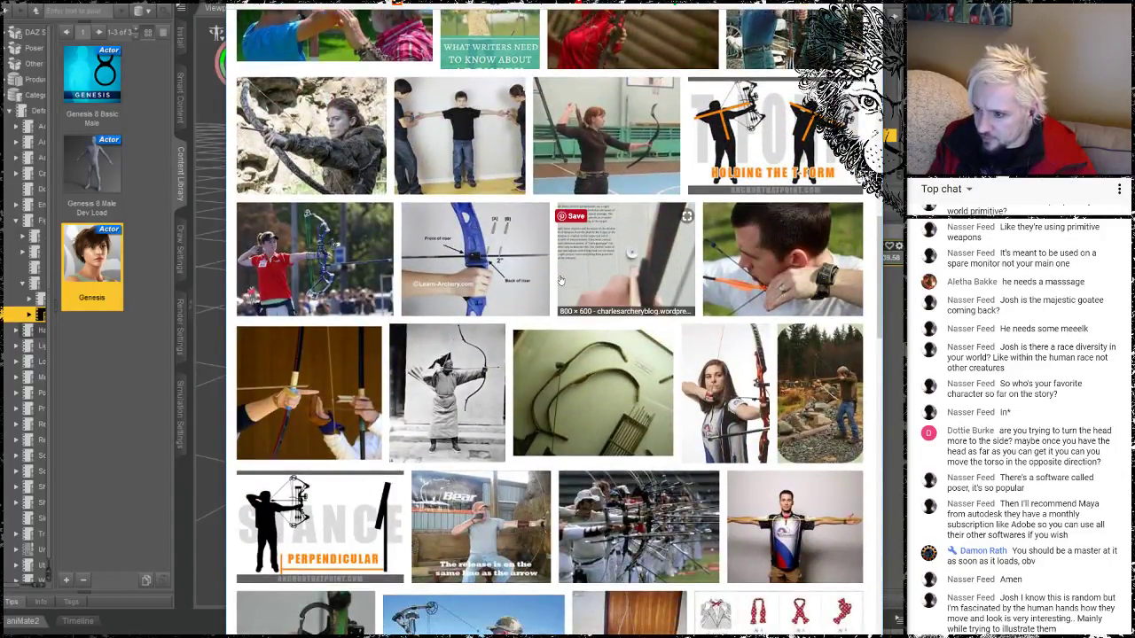
pyautogui.scroll(-1, 560, 280)
pyautogui.scroll(-1, 560, 280)
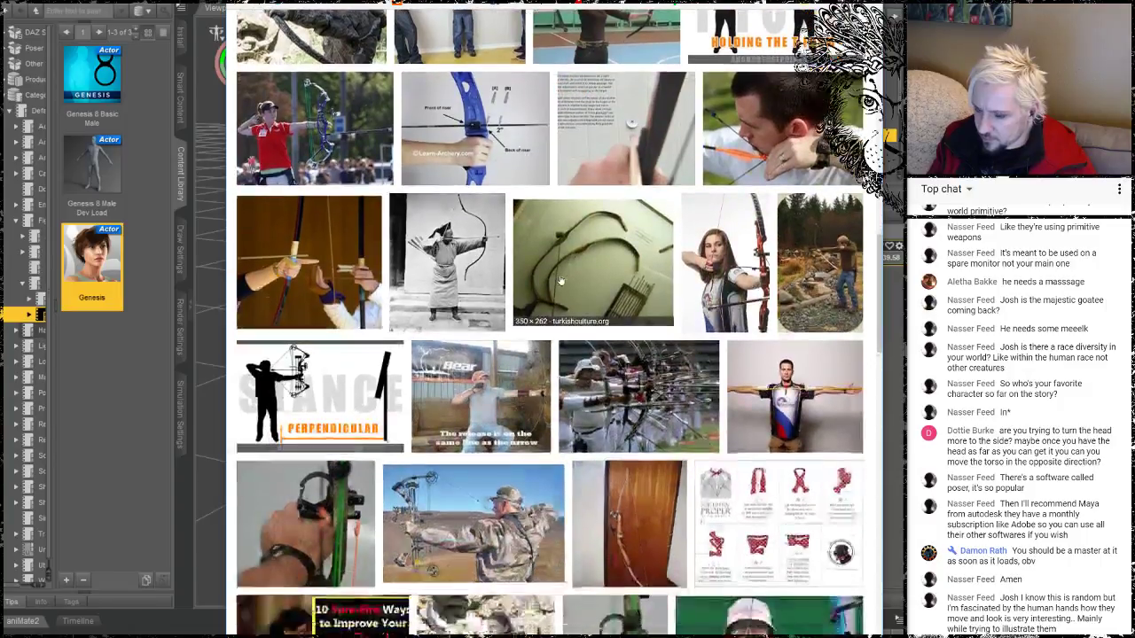
pyautogui.scroll(-1, 560, 280)
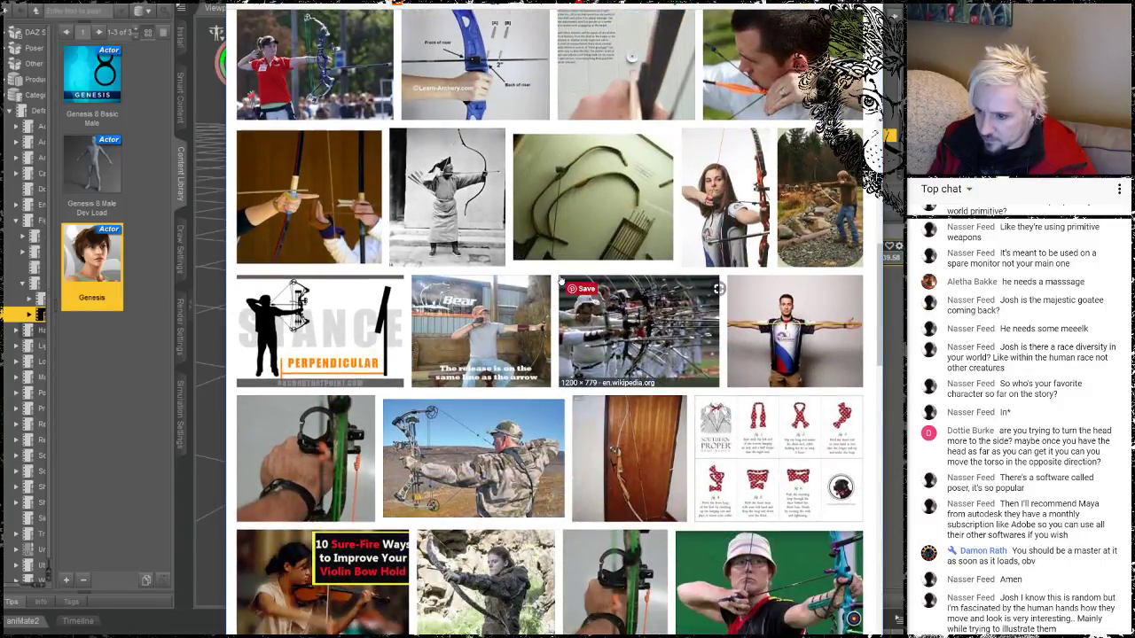
pyautogui.scroll(-1, 560, 281)
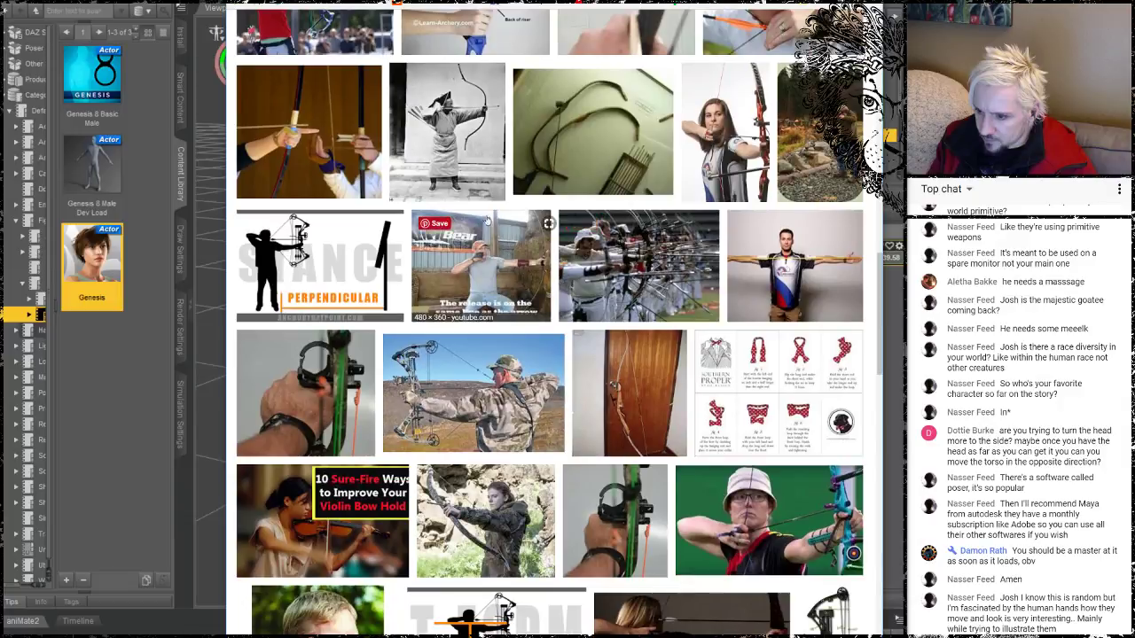
# Open the Wikipedia Chinese archery photo at its source and examine the archer's draw hand at large size
pyautogui.click(449, 130)
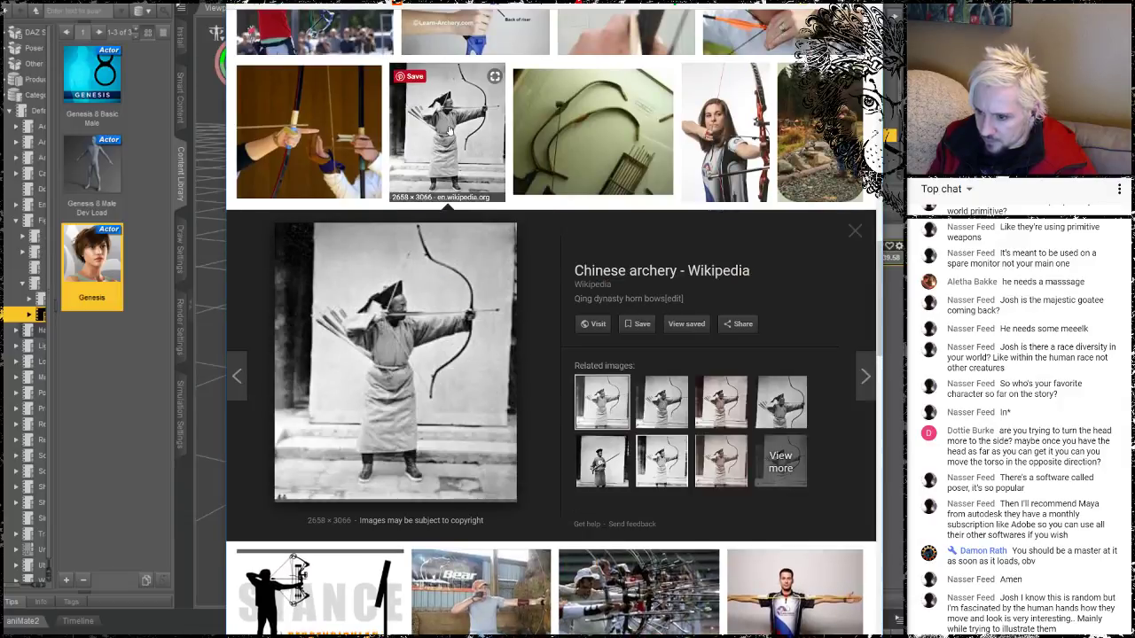
pyautogui.click(595, 325)
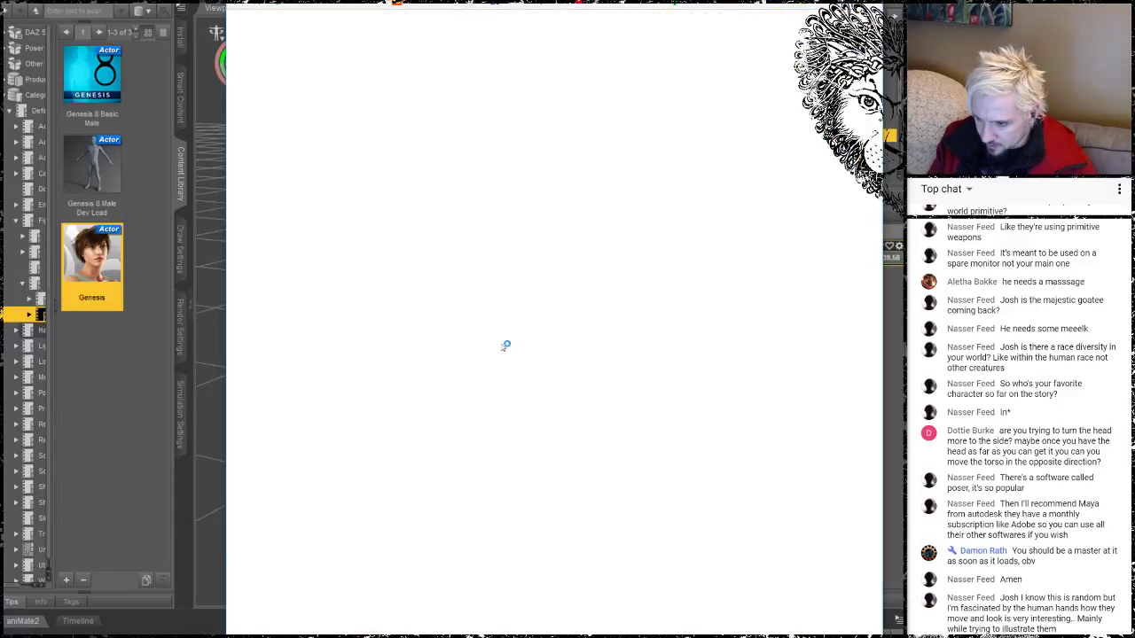
pyautogui.scroll(-9, 561, 321)
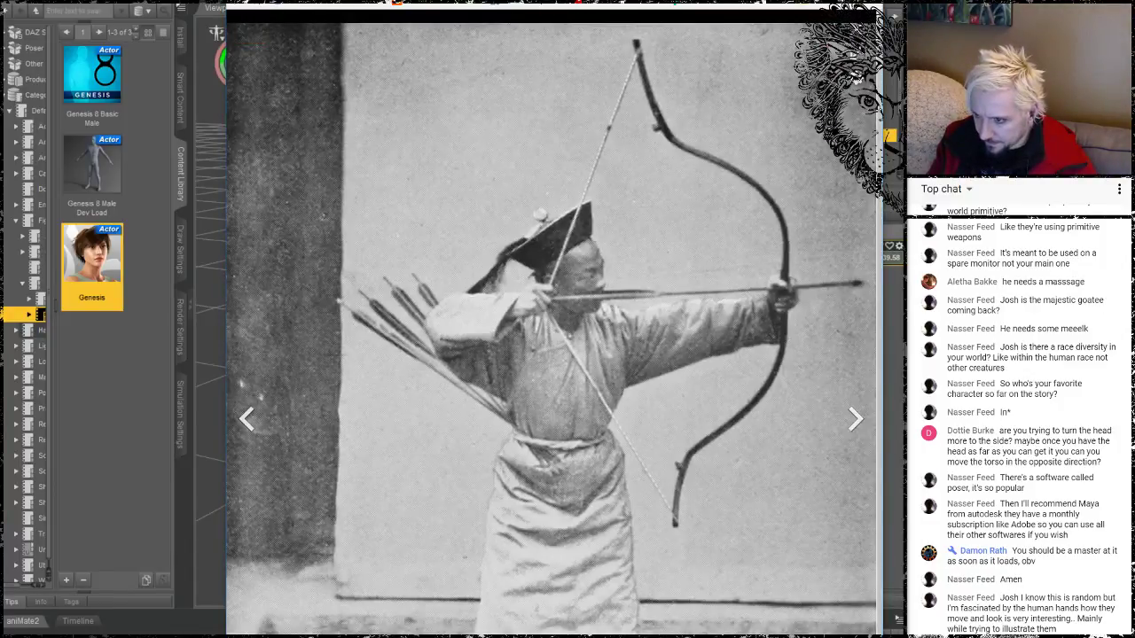
# Close the Chinese archery photo and look further through the "proper form for short bow" image results for a draw-hand reference
pyautogui.moveTo(609, 0); pyautogui.dragTo(454, 2)
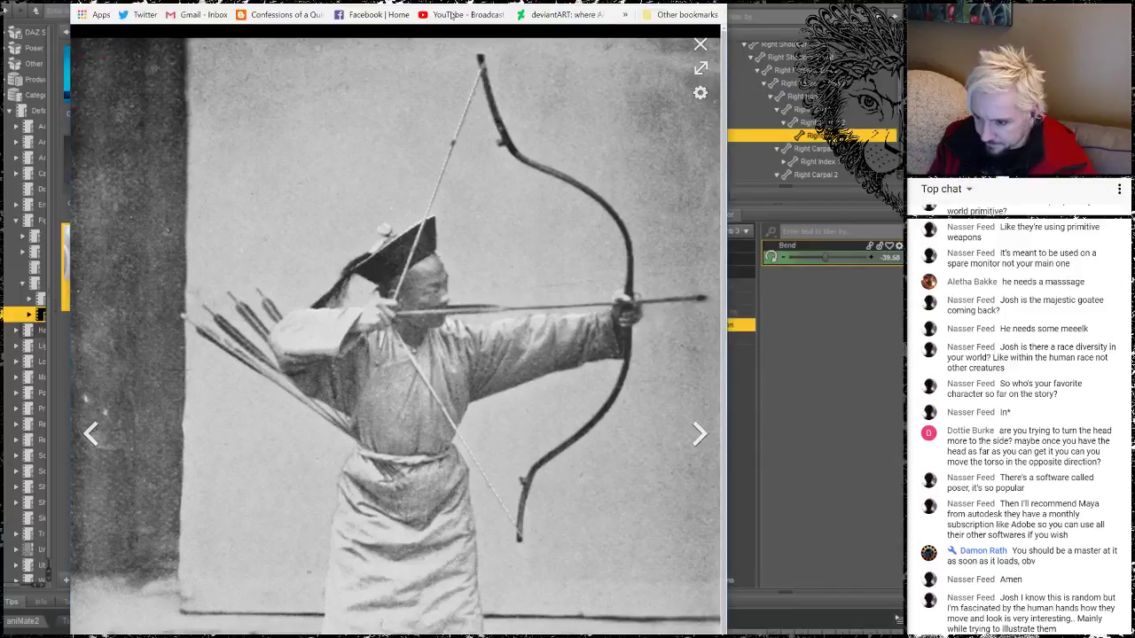
pyautogui.click(407, 306)
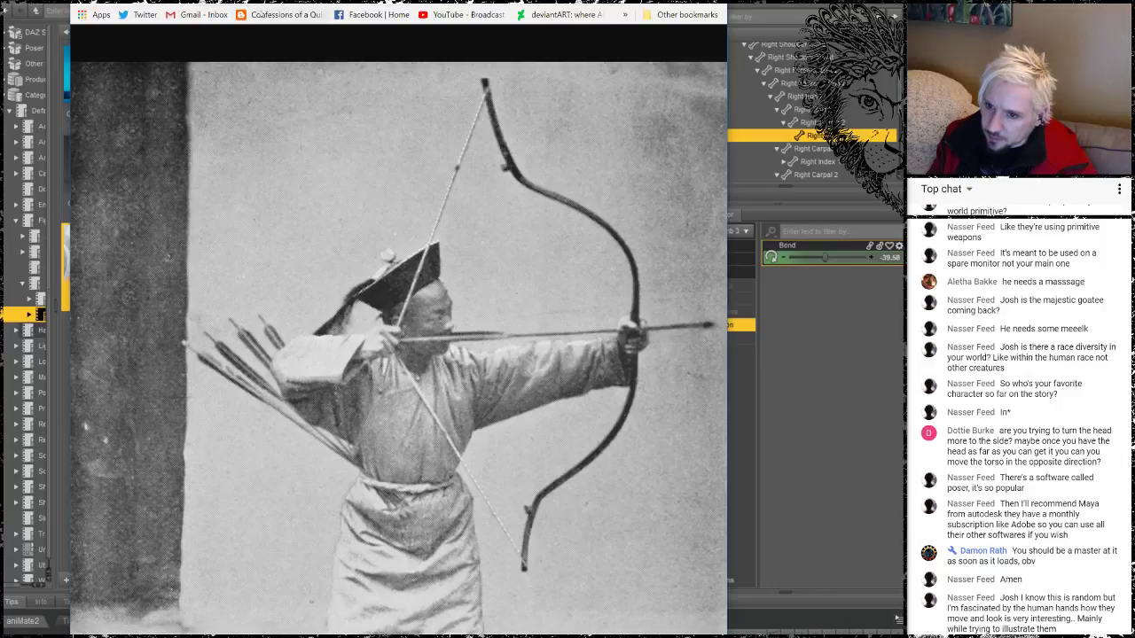
pyautogui.hotkey('ctrl', 'w')
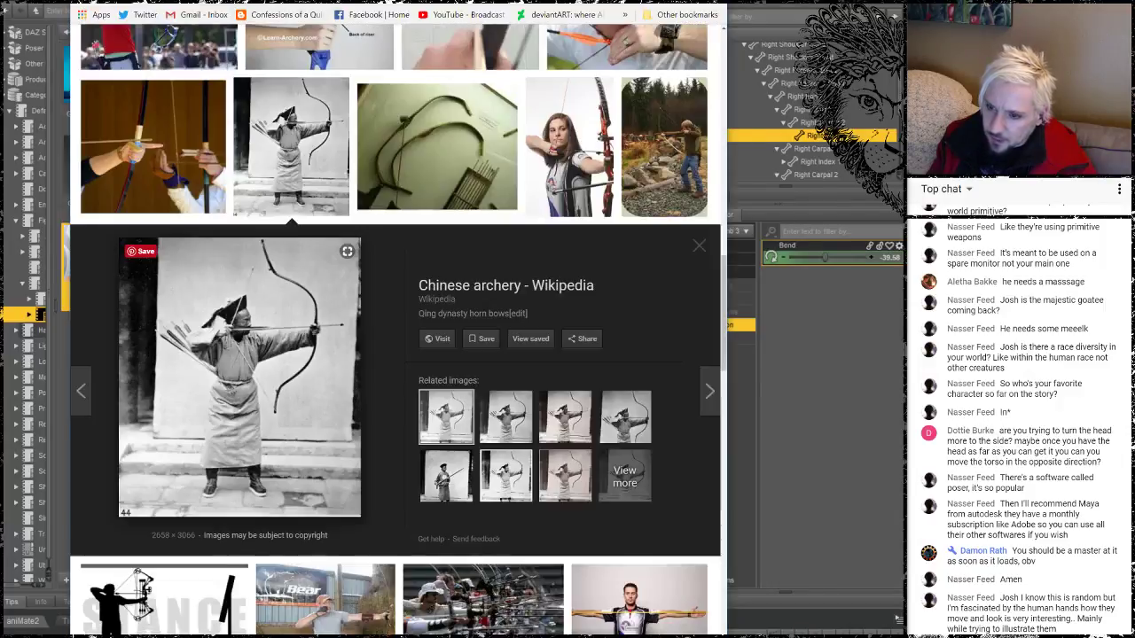
pyautogui.click(698, 247)
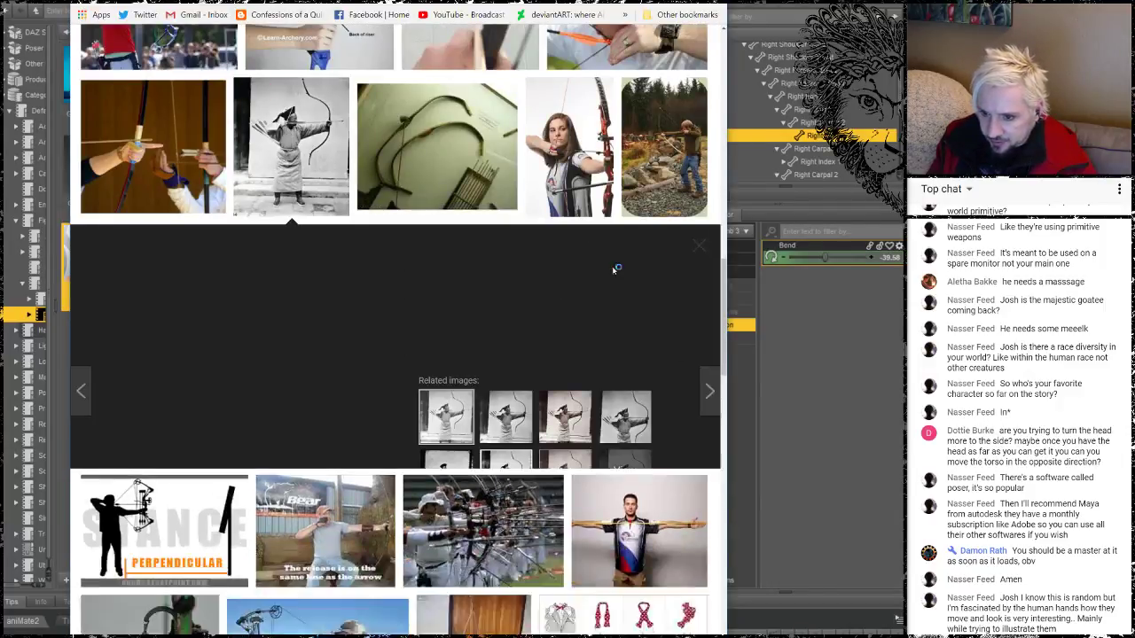
pyautogui.scroll(-3, 399, 315)
pyautogui.scroll(-3, 399, 315)
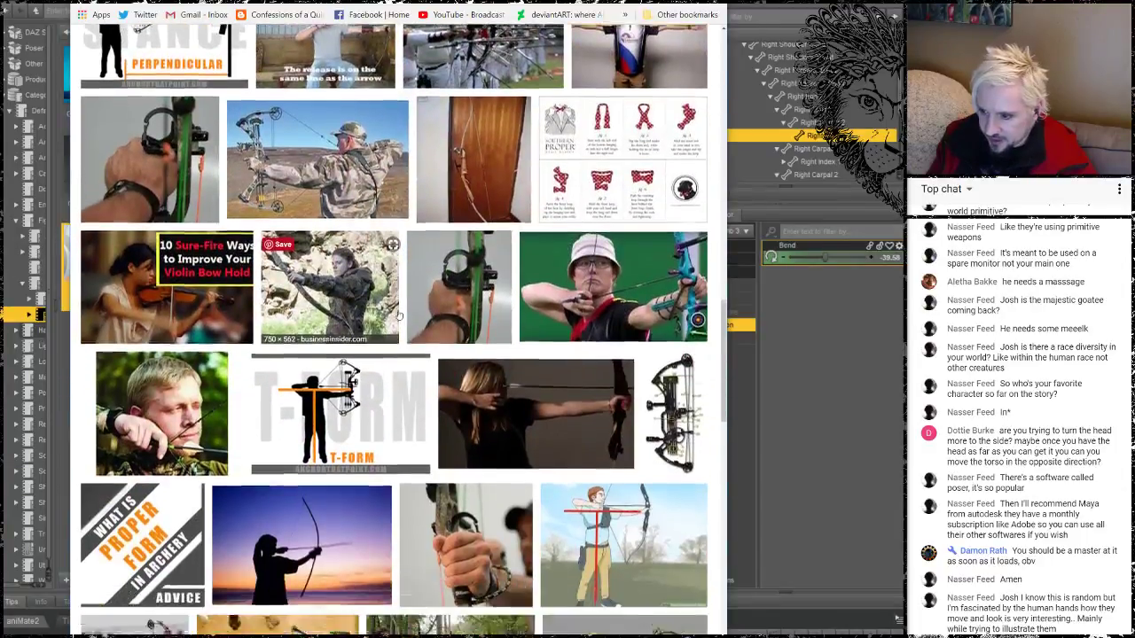
pyautogui.scroll(-2, 399, 315)
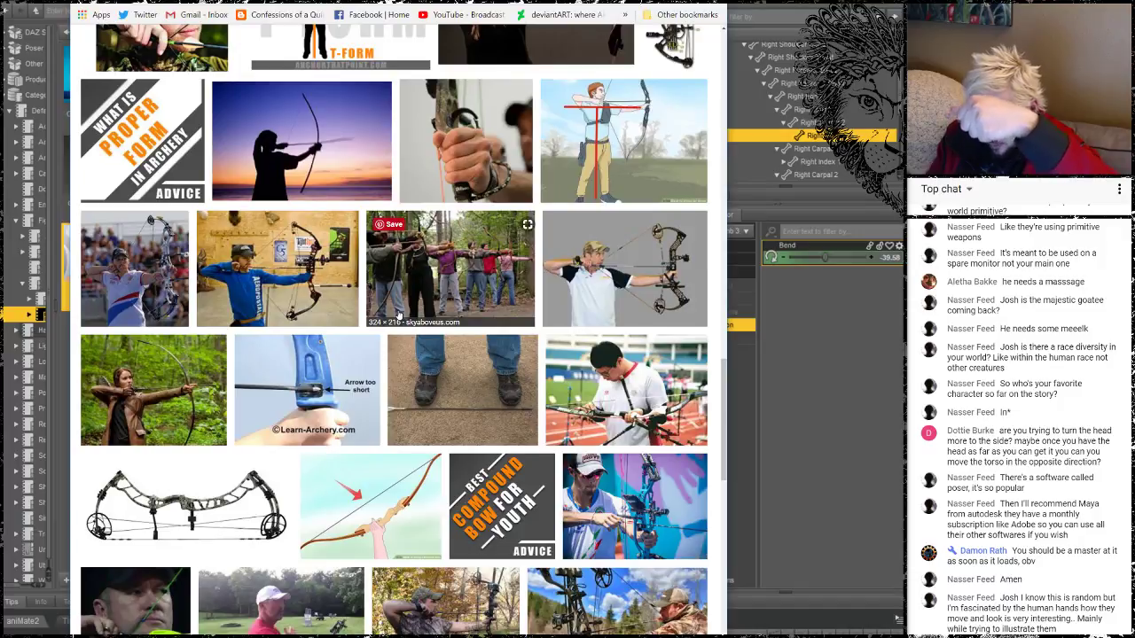
pyautogui.scroll(-4, 399, 314)
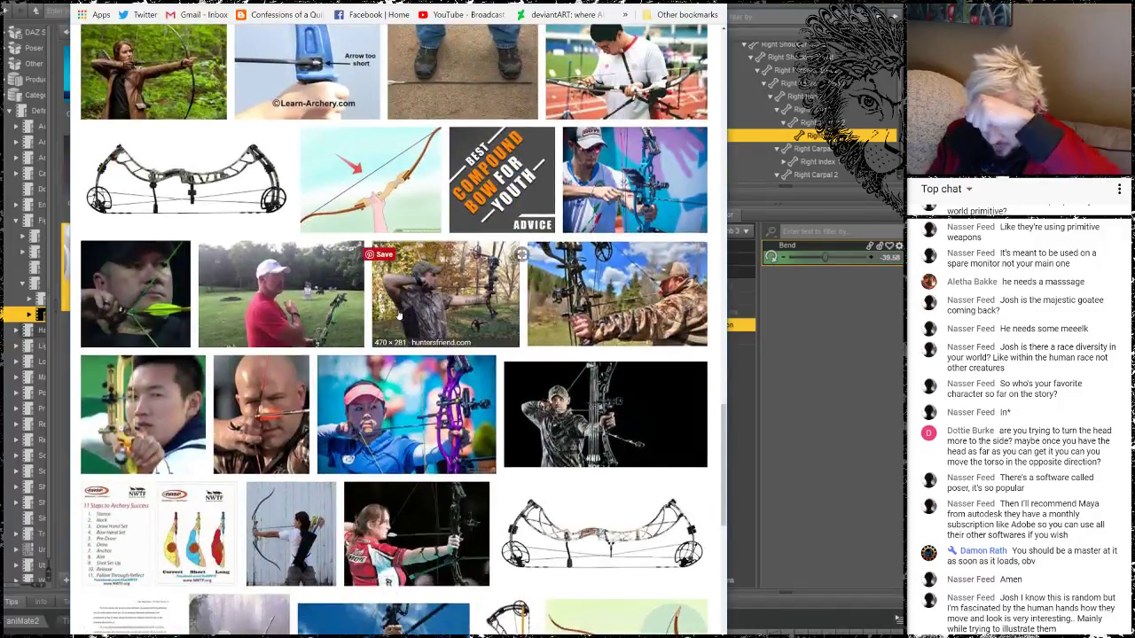
pyautogui.scroll(-2, 399, 315)
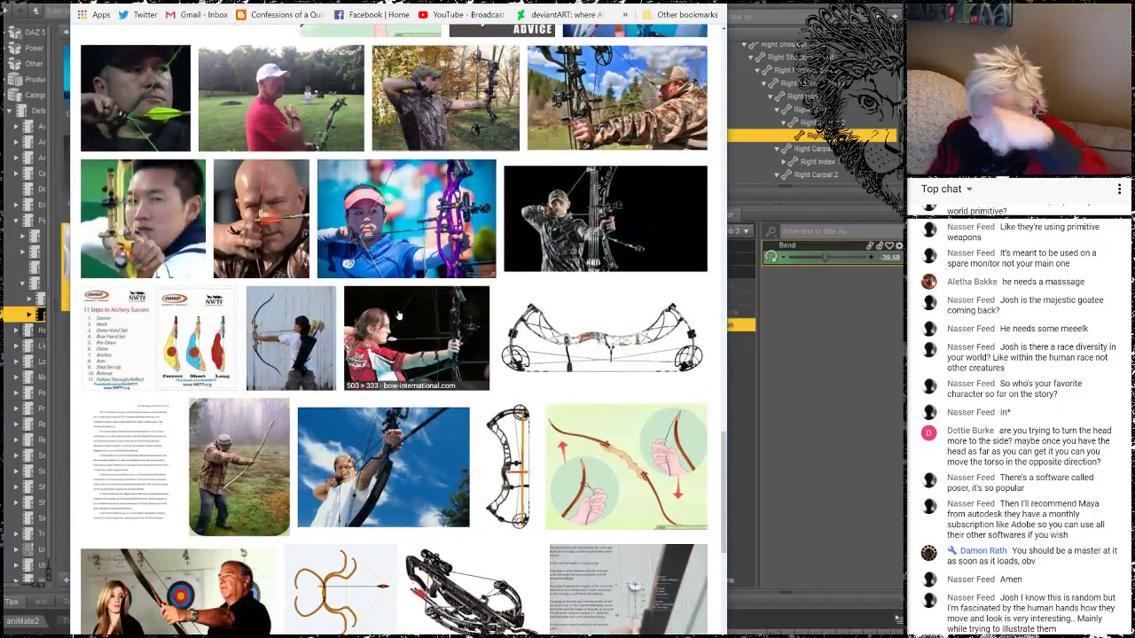
pyautogui.scroll(4, 399, 315)
# Switch back to DAZ Studio and pull the right hand slightly upward beside the face, bringing its Side-Side to about 7.49
pyautogui.hotkey('alt', 'Tab')
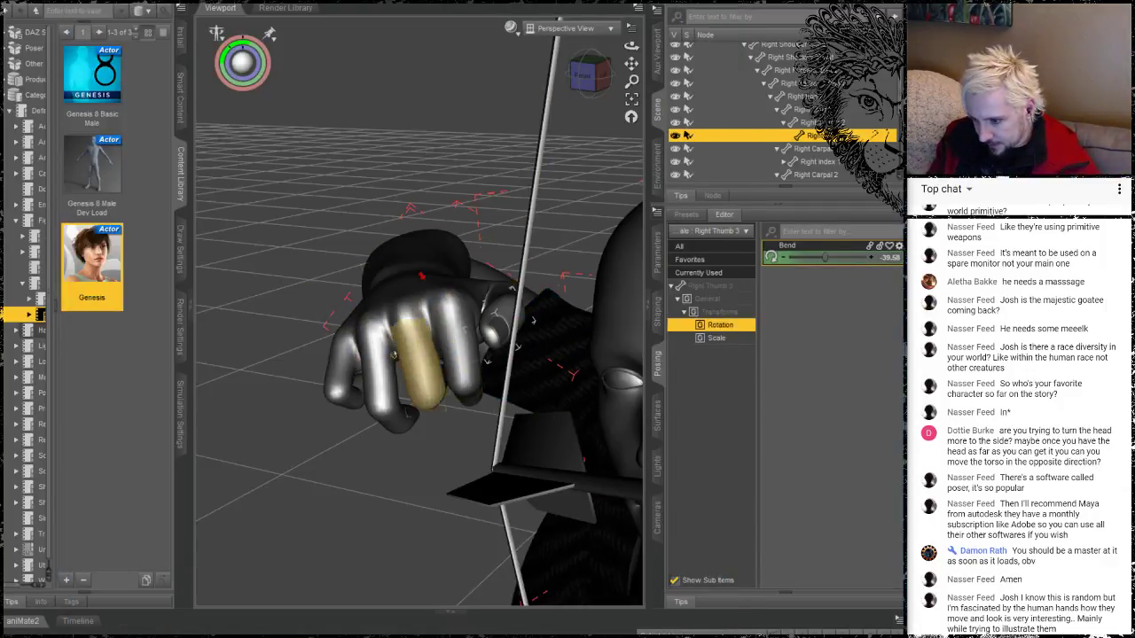
pyautogui.moveTo(632, 47); pyautogui.dragTo(784, 40)
pyautogui.moveTo(587, 75); pyautogui.dragTo(632, 35)
pyautogui.moveTo(631, 81); pyautogui.dragTo(659, 174)
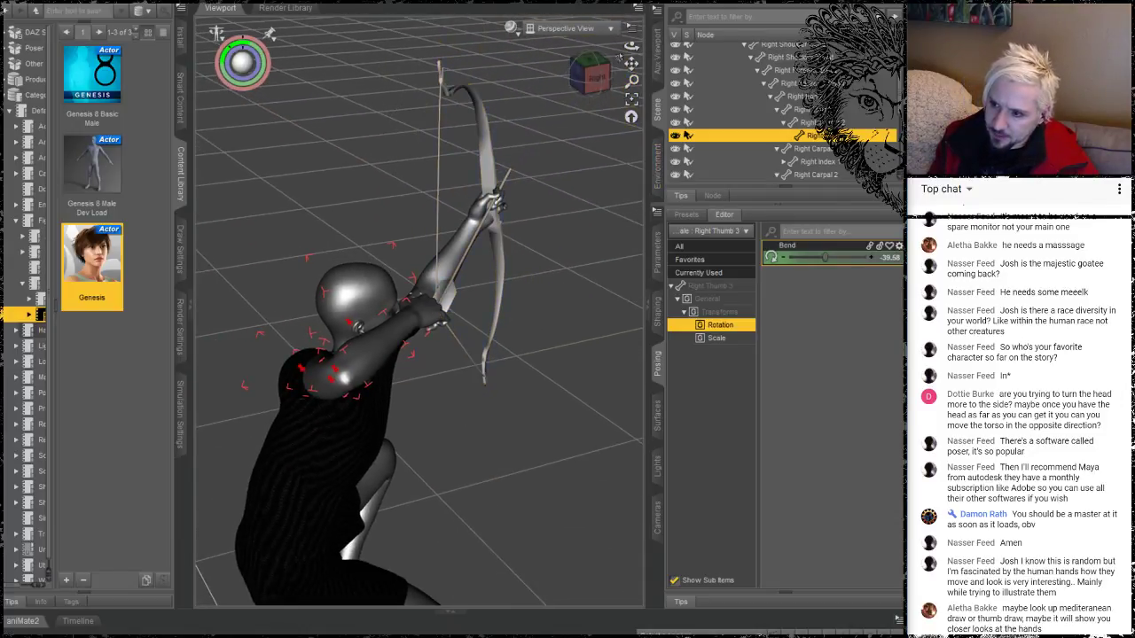
pyautogui.moveTo(632, 46); pyautogui.dragTo(572, 23)
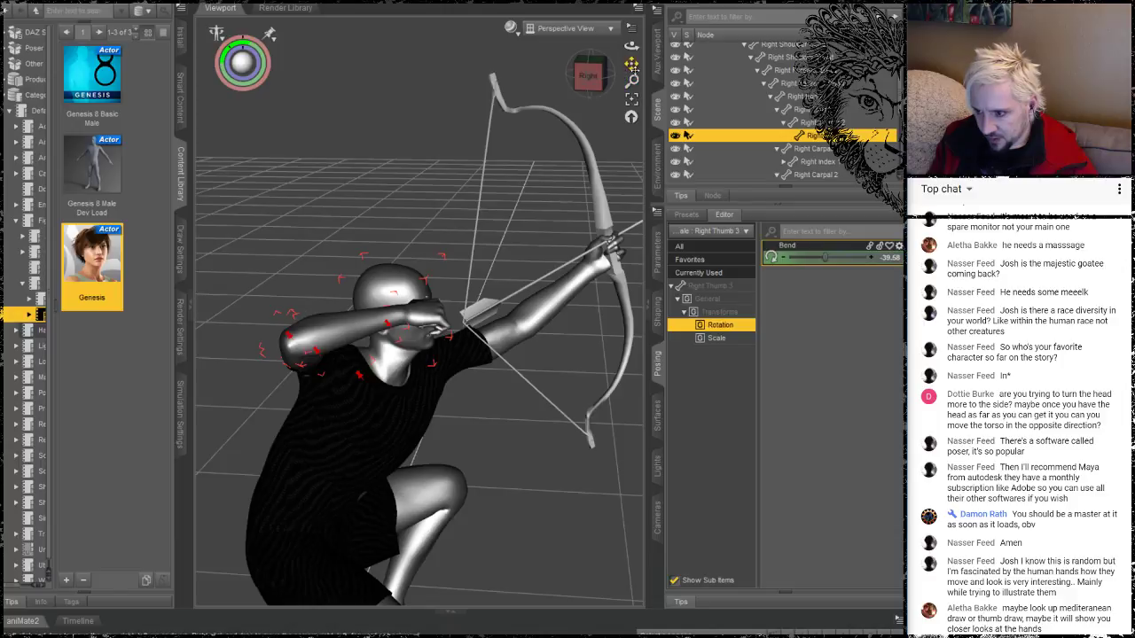
pyautogui.moveTo(631, 64); pyautogui.dragTo(636, 1)
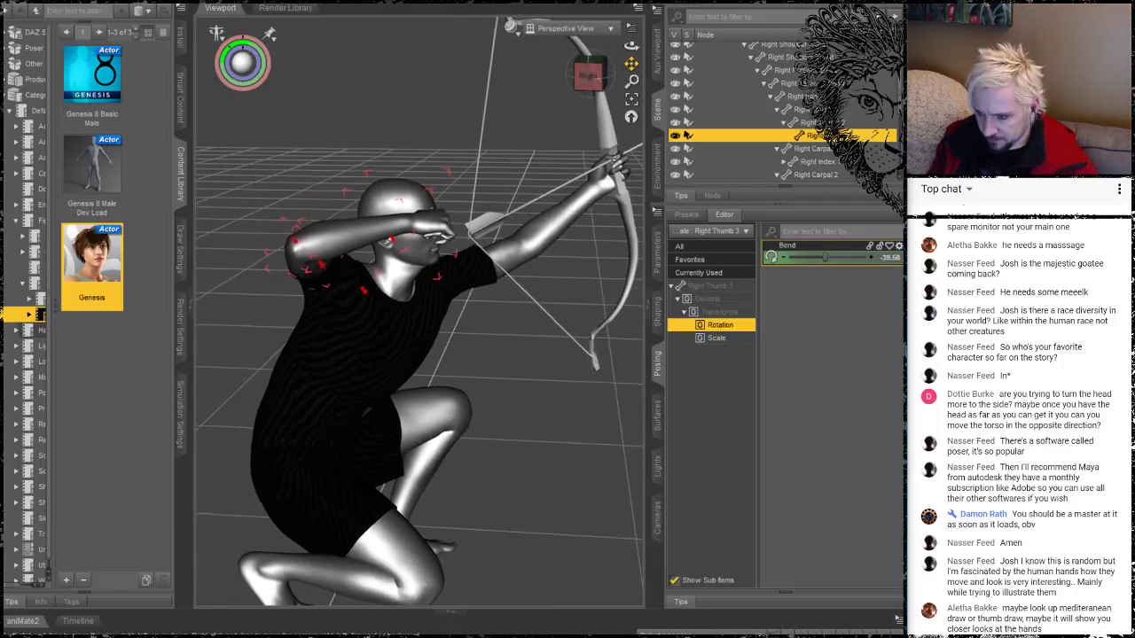
pyautogui.moveTo(631, 47); pyautogui.dragTo(631, 46)
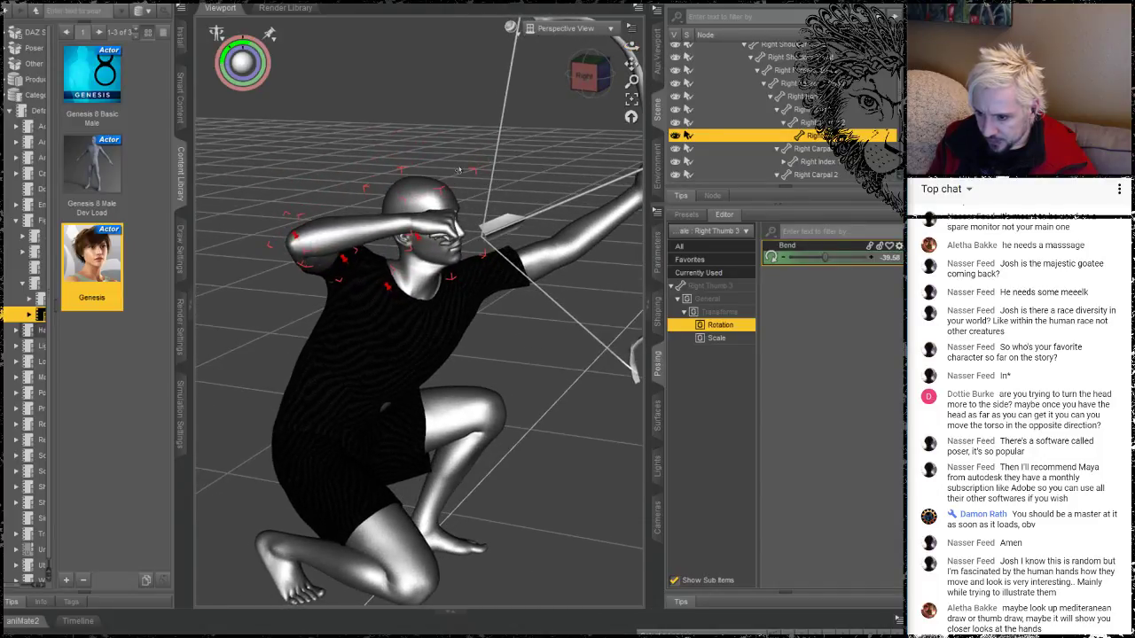
pyautogui.click(433, 227)
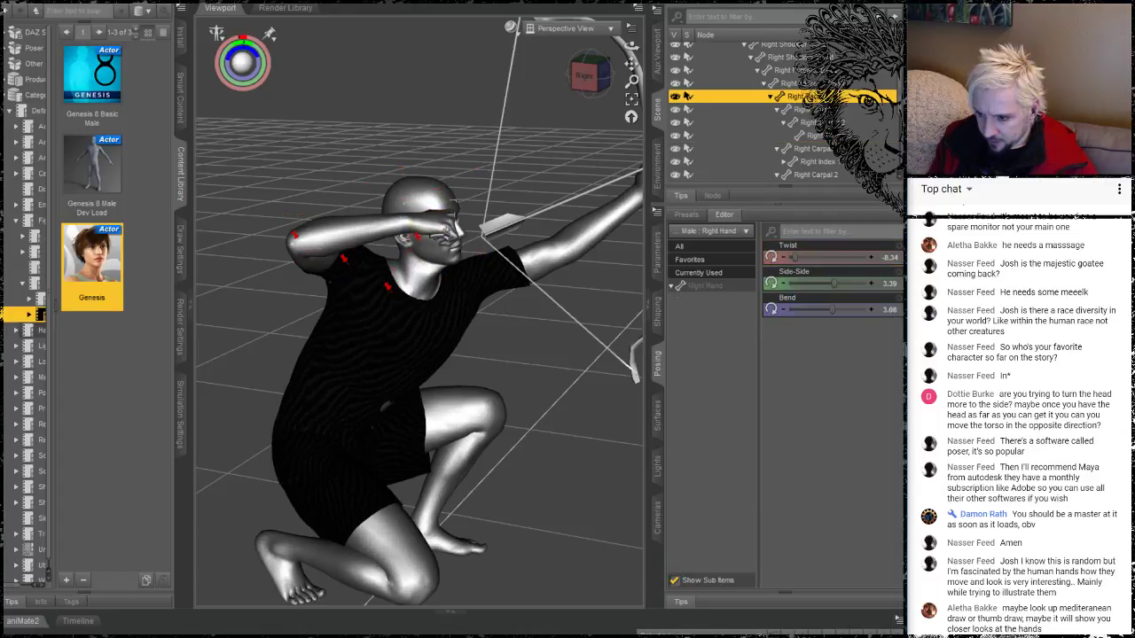
pyautogui.moveTo(455, 206); pyautogui.dragTo(454, 195)
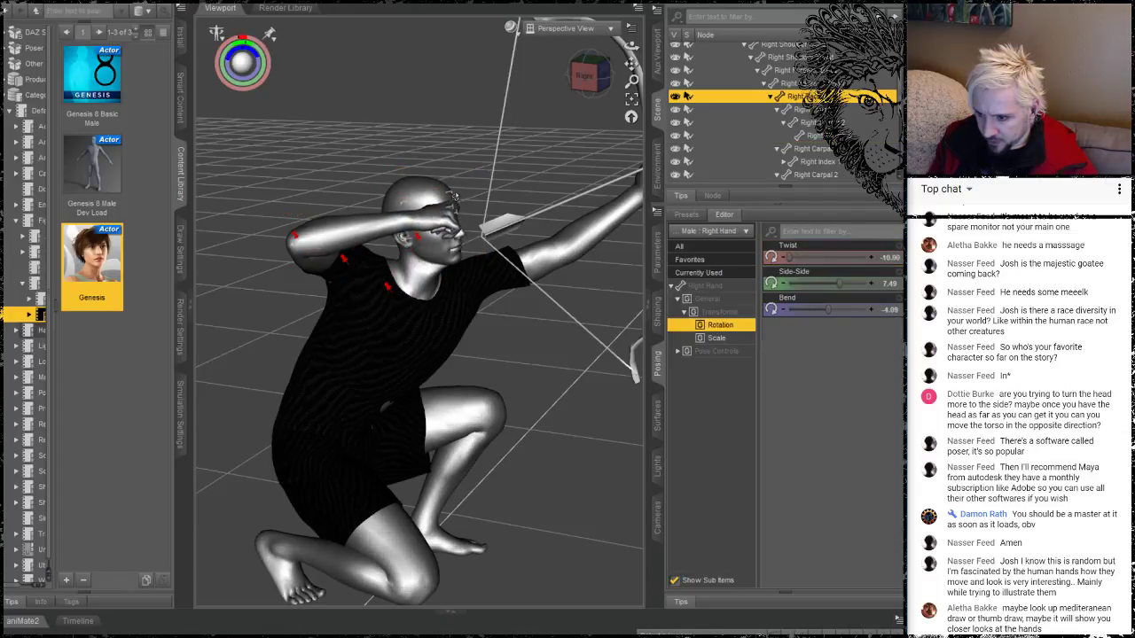
# Lower the right forearm clear of the face and bring the right hand forward to the rear end of the arrow
pyautogui.click(306, 246)
pyautogui.moveTo(443, 220); pyautogui.dragTo(487, 237)
pyautogui.moveTo(391, 240); pyautogui.dragTo(351, 282)
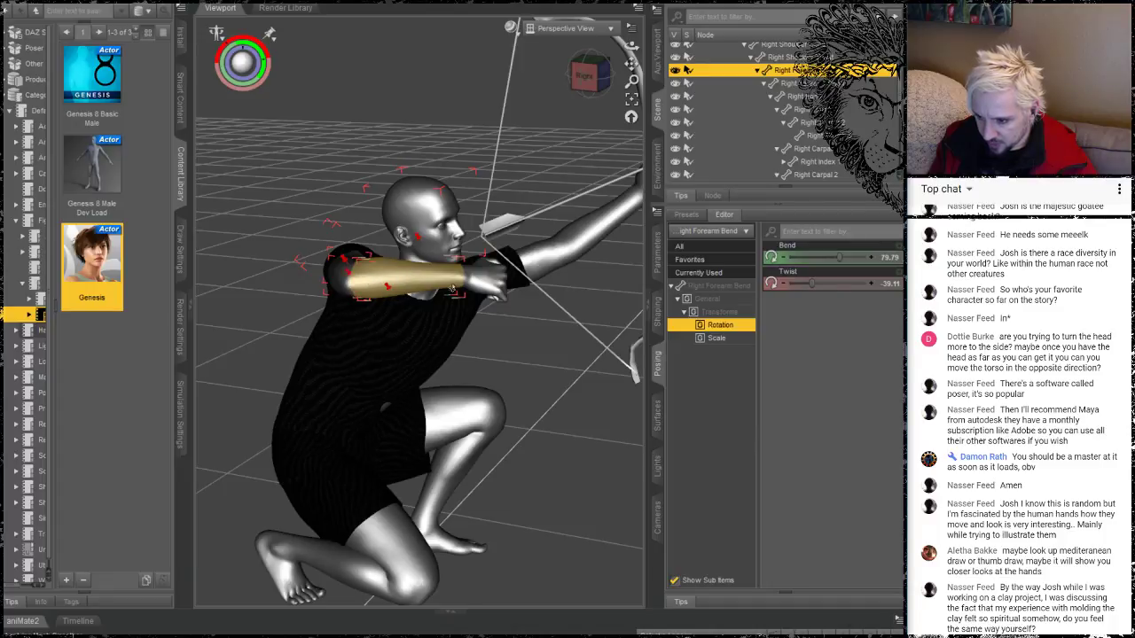
pyautogui.click(491, 266)
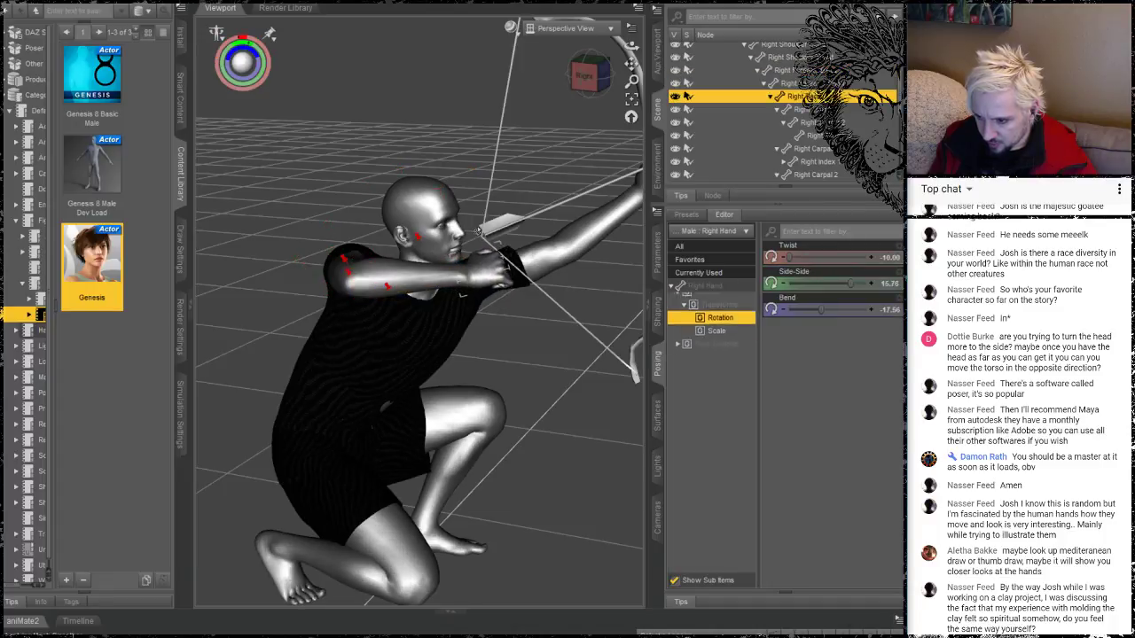
pyautogui.click(478, 244)
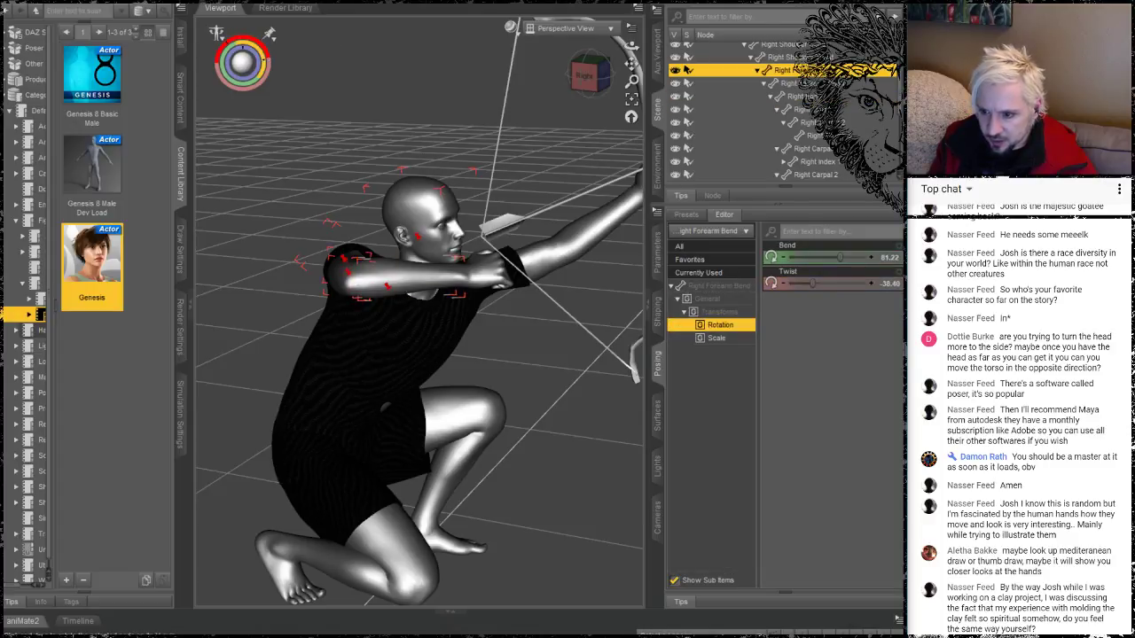
# Rotate the right forearm to a Bend of 81.28 and a Twist of -21.15
pyautogui.moveTo(253, 53); pyautogui.dragTo(255, 55)
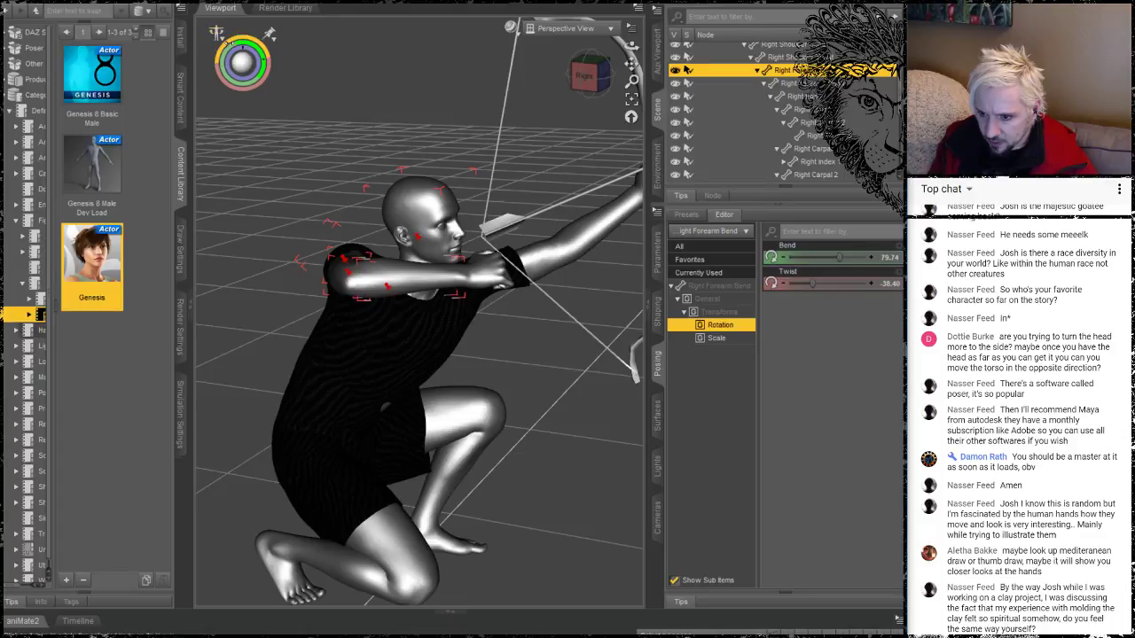
pyautogui.moveTo(812, 284); pyautogui.dragTo(803, 284)
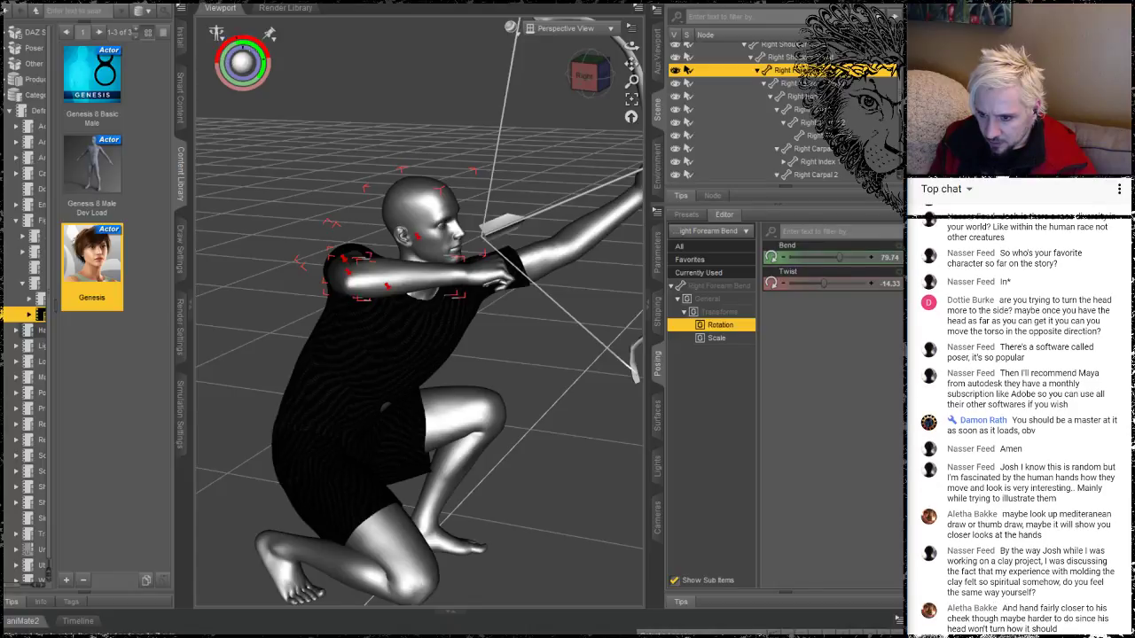
pyautogui.moveTo(246, 64)
pyautogui.mouseDown()
pyautogui.moveTo(246, 90)
pyautogui.moveTo(246, 64)
pyautogui.mouseUp()
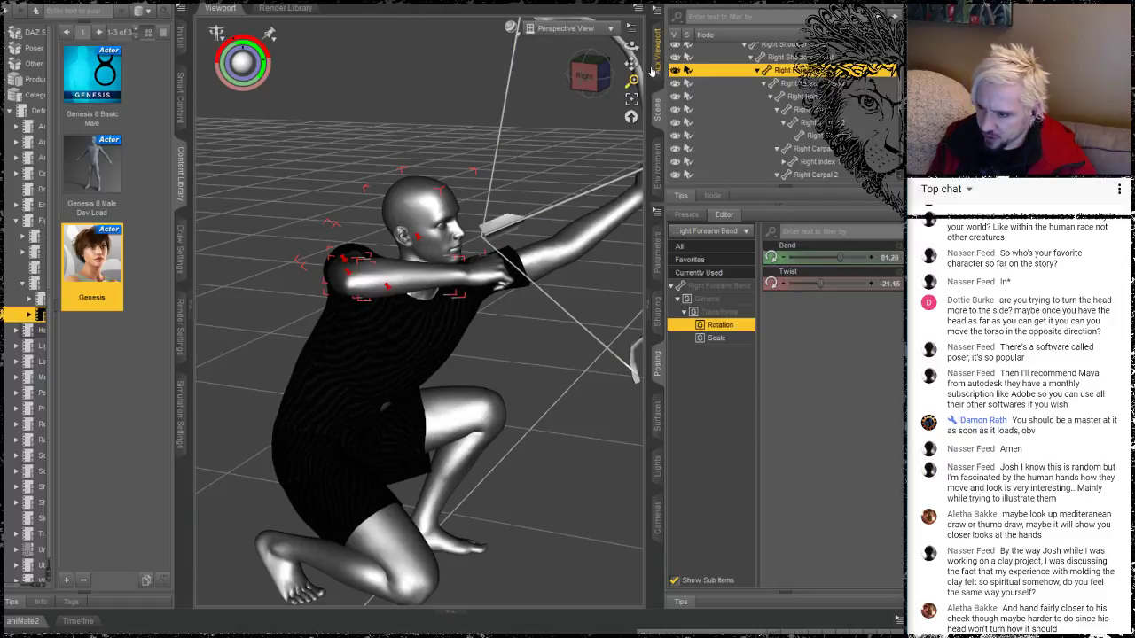
# Viewed from above, shift the right hand sideways at the arrow's rear end, with Side-Side 16.11 and Bend -18.42
pyautogui.moveTo(631, 46); pyautogui.dragTo(707, 142)
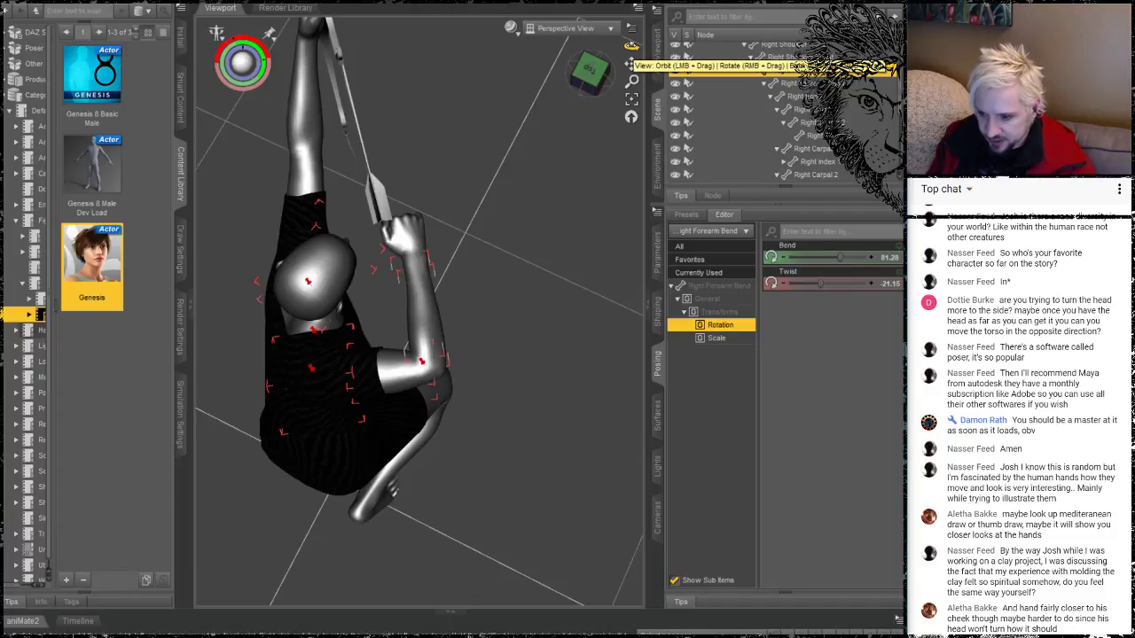
pyautogui.click(415, 251)
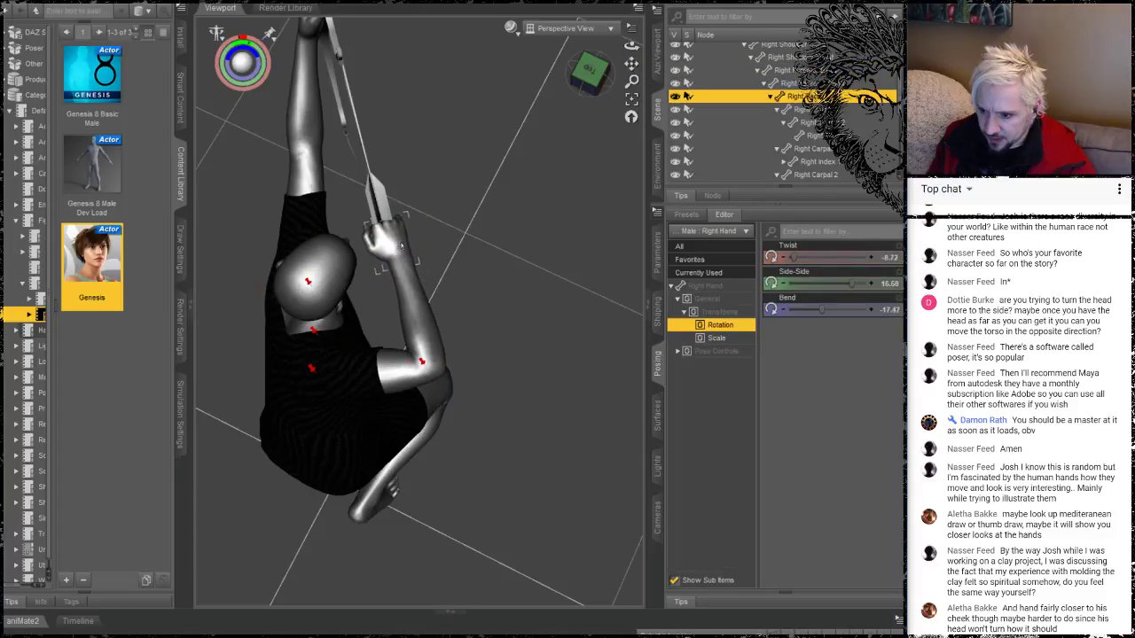
pyautogui.moveTo(401, 246); pyautogui.dragTo(458, 225)
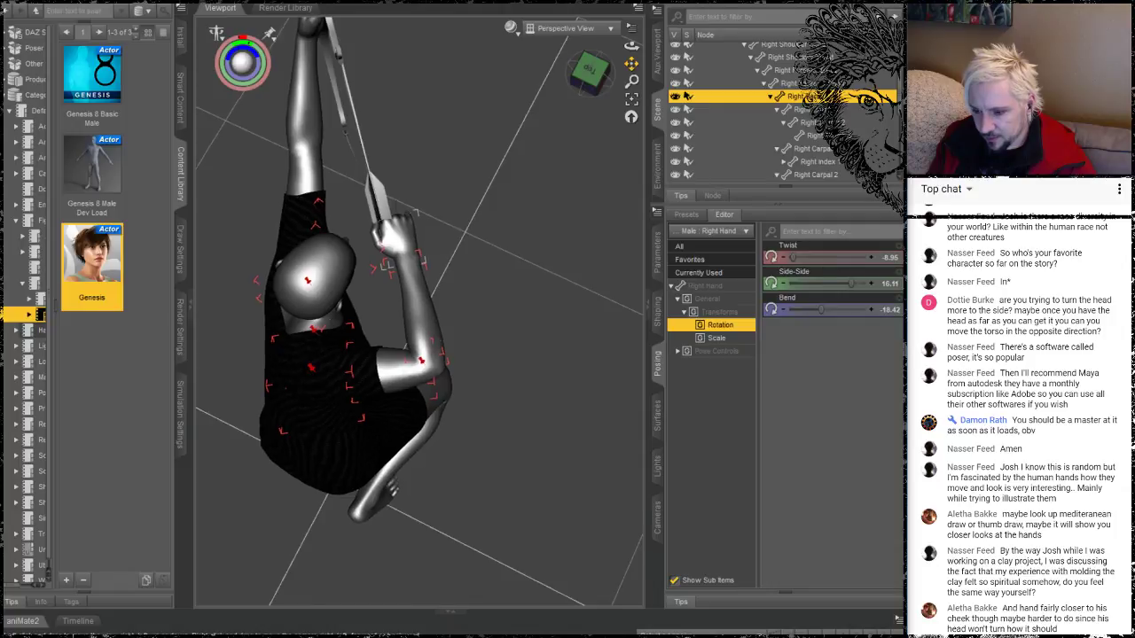
# Pull the right shoulder down from behind, bringing the right collar to Front-Back -10.37 and Bend 7.14
pyautogui.moveTo(631, 64)
pyautogui.mouseDown()
pyautogui.moveTo(620, 18)
pyautogui.moveTo(636, 67)
pyautogui.moveTo(631, 45)
pyautogui.mouseUp()
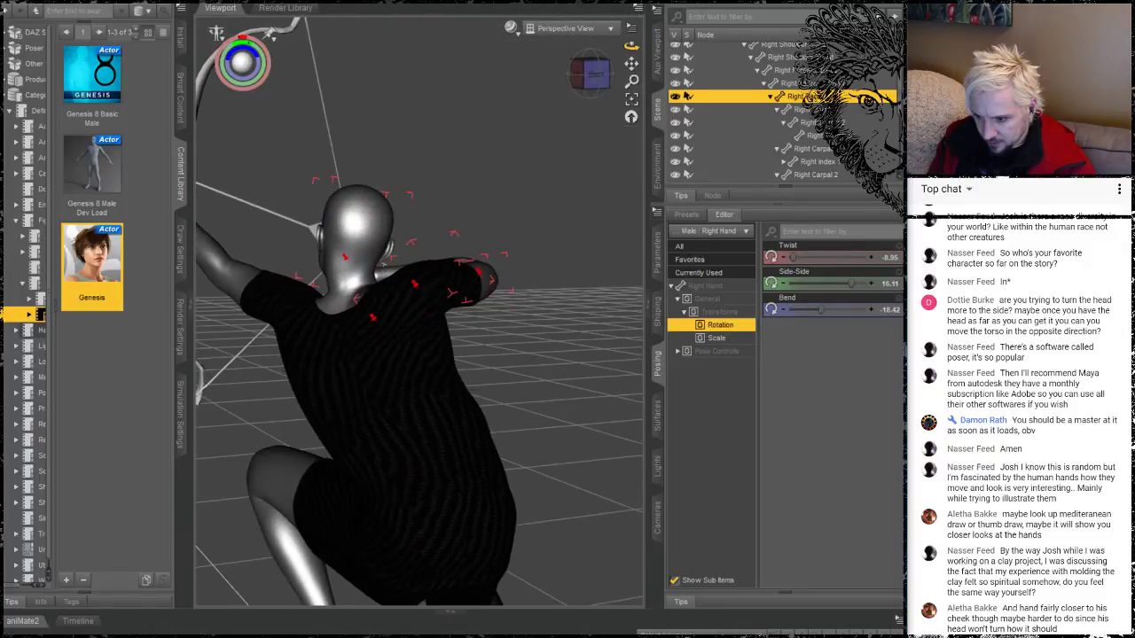
pyautogui.click(432, 294)
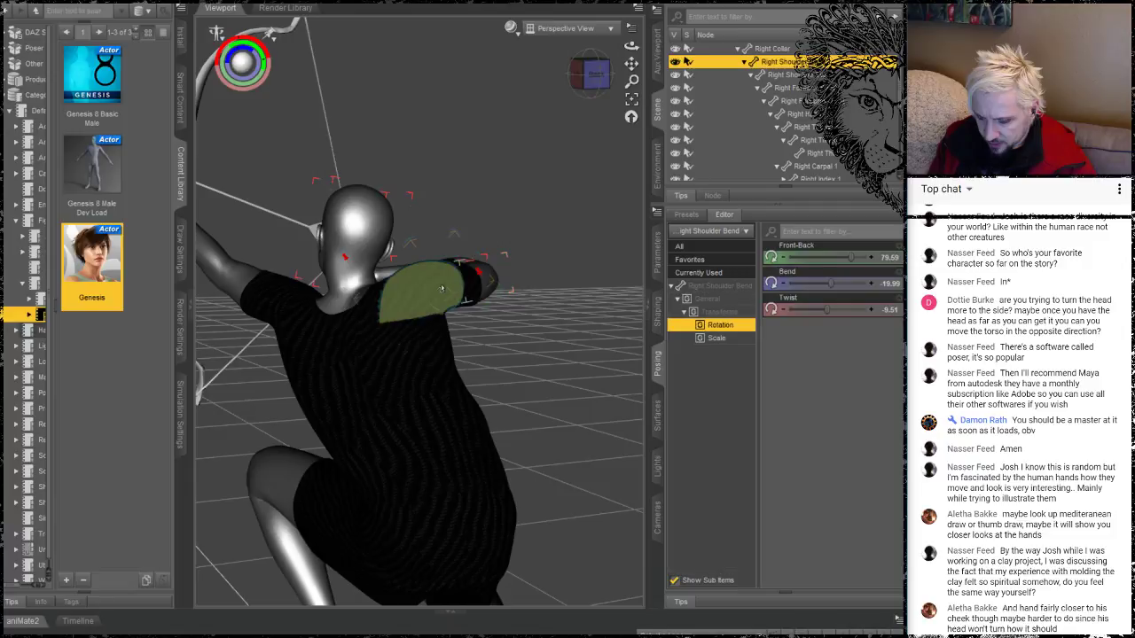
pyautogui.moveTo(443, 293); pyautogui.dragTo(463, 403)
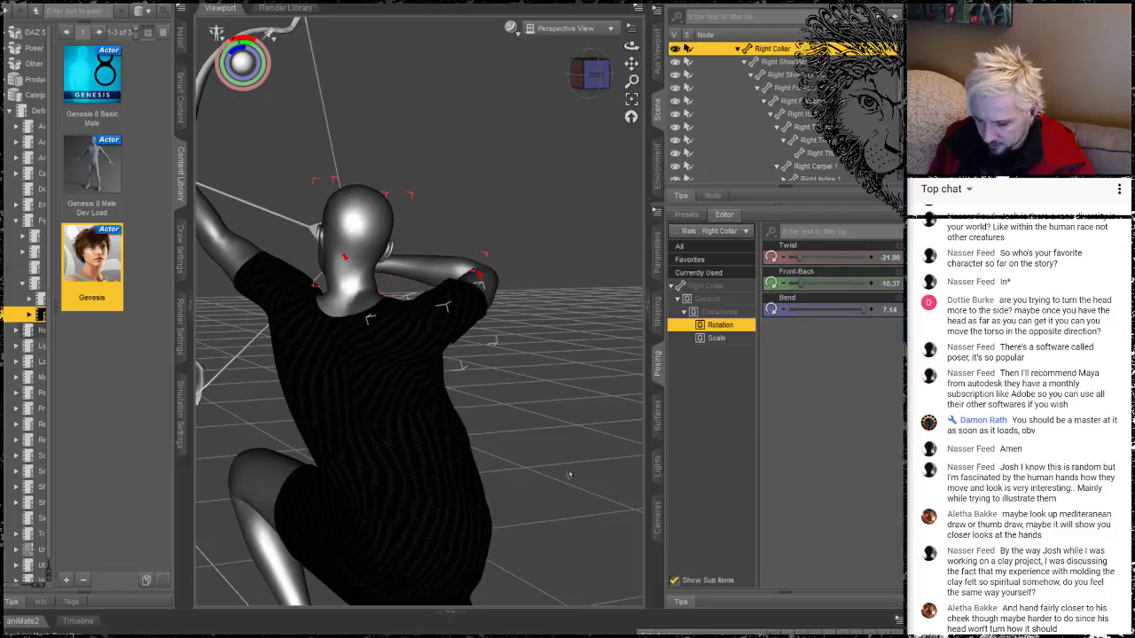
# Rotate the Right Shoulder Bend to Front-Back 77.55, Bend -76.53 and Twist -63.38, and check the arm against the bowstring from several sides
pyautogui.moveTo(631, 44); pyautogui.dragTo(655, 37)
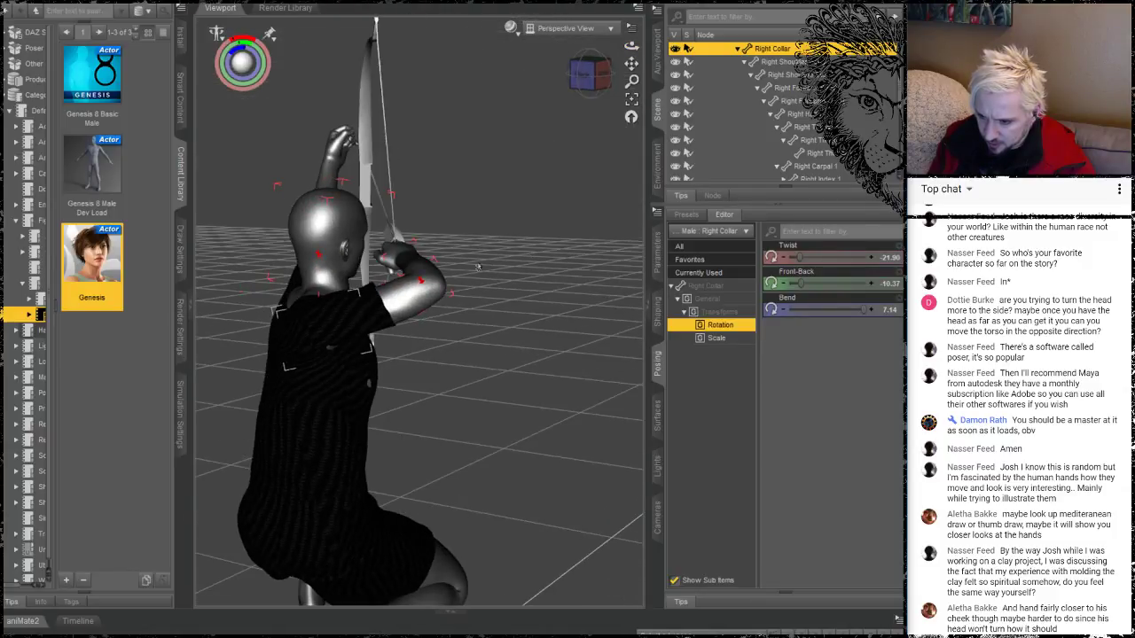
pyautogui.click(422, 294)
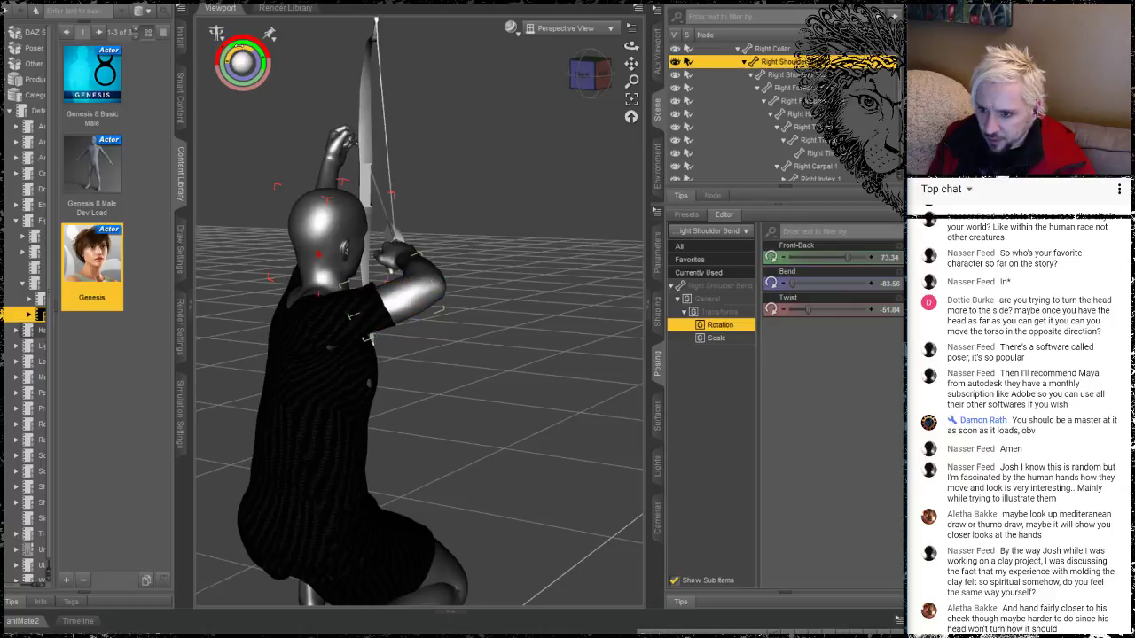
pyautogui.moveTo(242, 62); pyautogui.dragTo(248, 78)
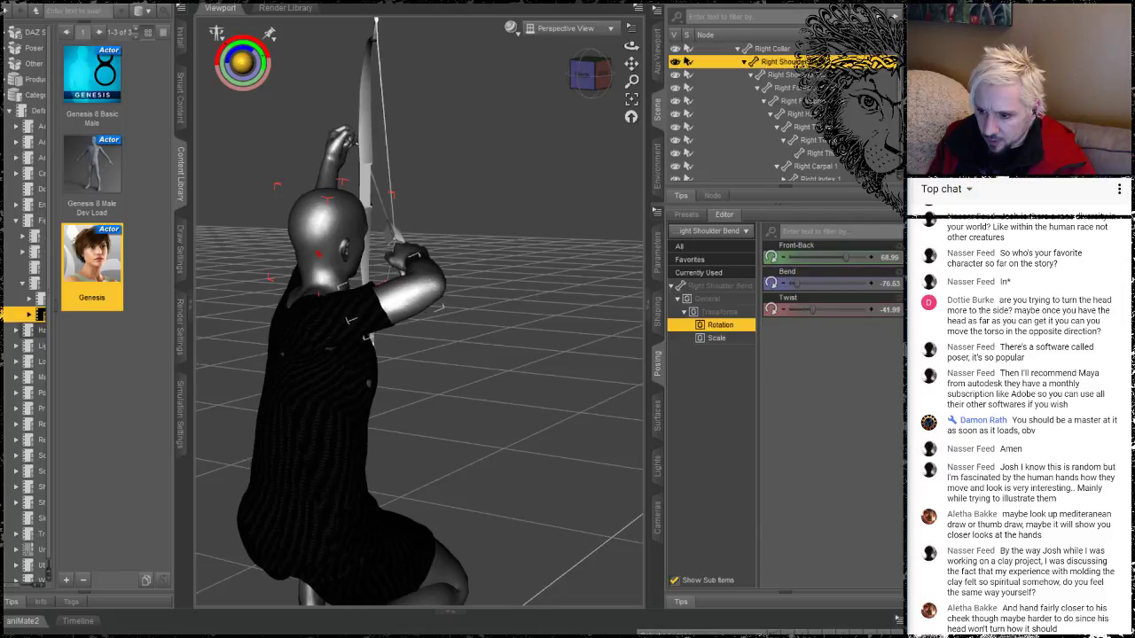
pyautogui.moveTo(252, 55); pyautogui.dragTo(252, 55)
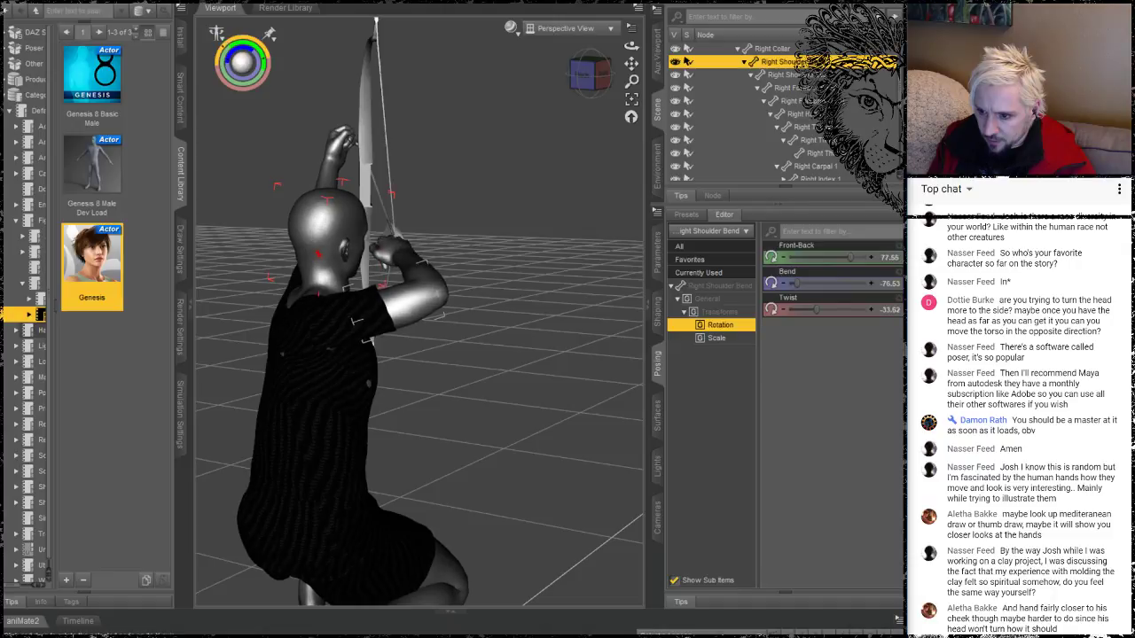
pyautogui.moveTo(221, 63); pyautogui.dragTo(220, 66)
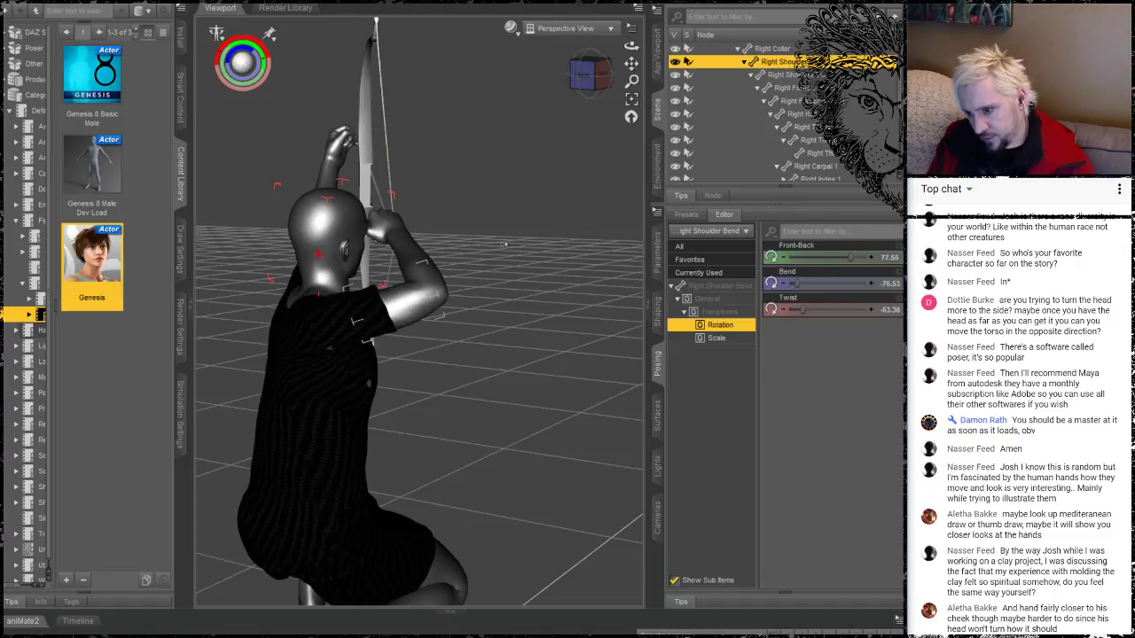
pyautogui.moveTo(632, 46); pyautogui.dragTo(590, 74)
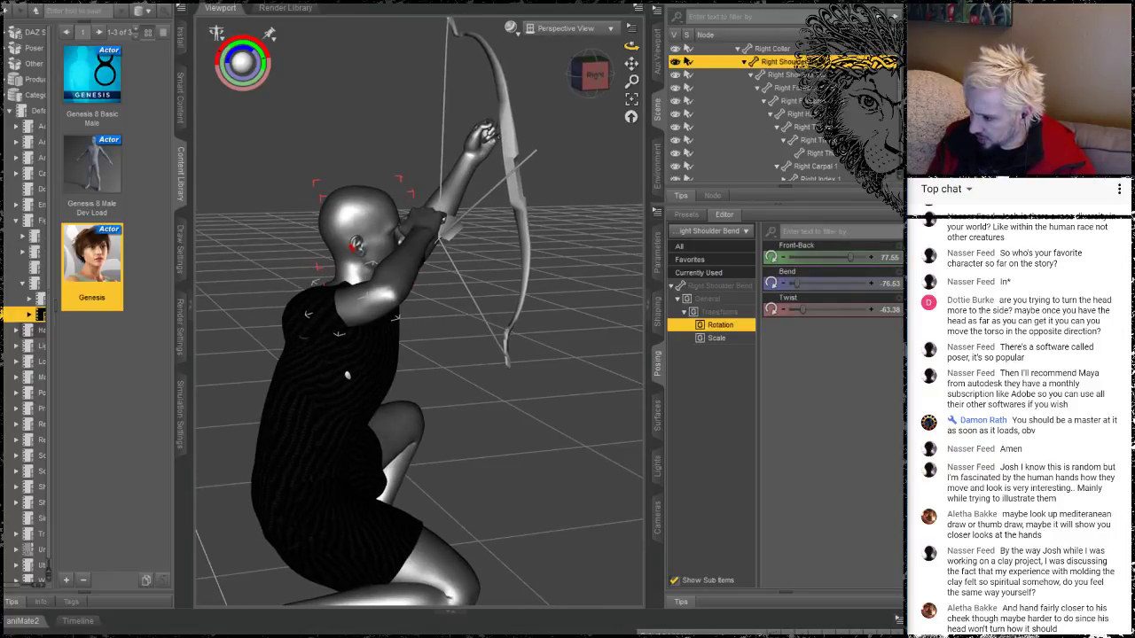
pyautogui.moveTo(590, 74); pyautogui.dragTo(615, 51)
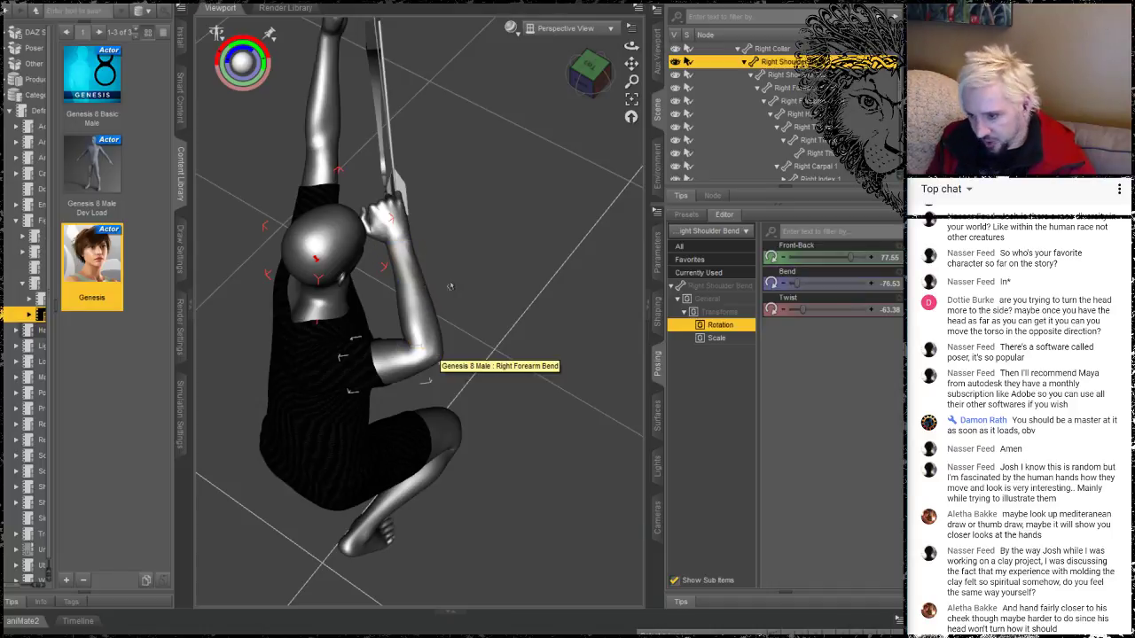
pyautogui.moveTo(632, 46); pyautogui.dragTo(580, 27)
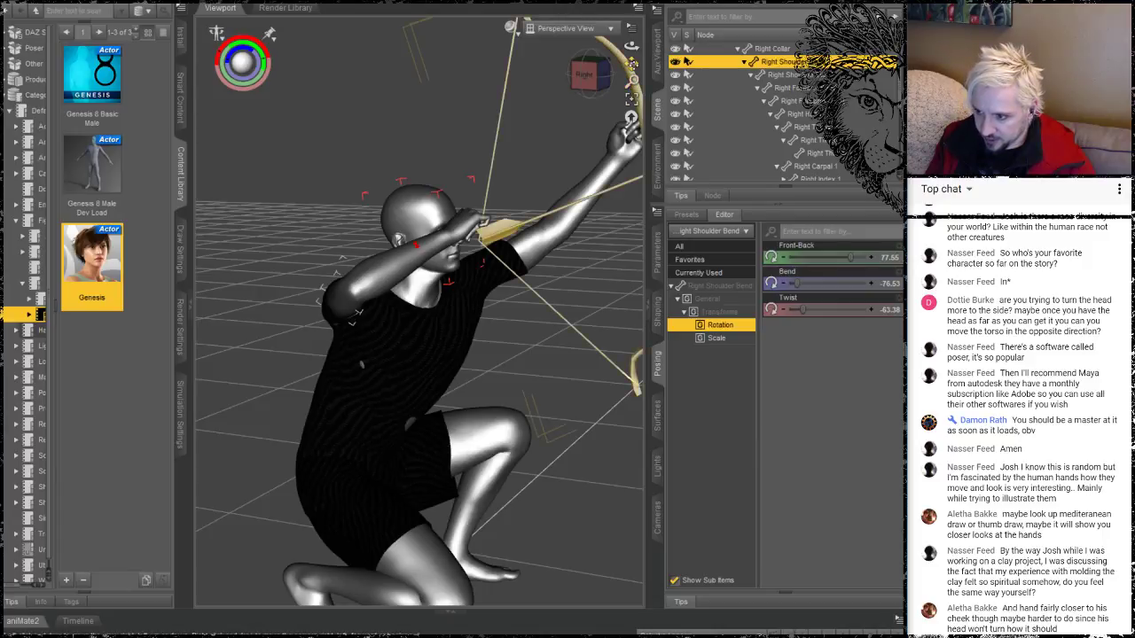
# Rotate the right forearm to a Bend of 86.60 to lower the hand toward the arrow's rear end
pyautogui.moveTo(631, 64); pyautogui.dragTo(540, 60)
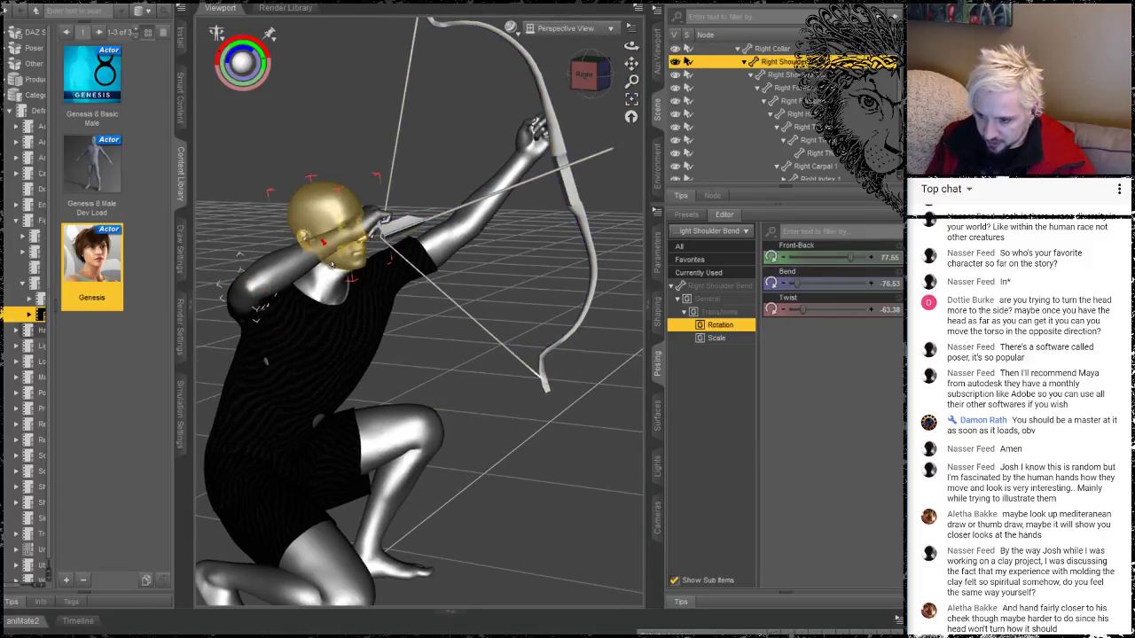
pyautogui.click(346, 248)
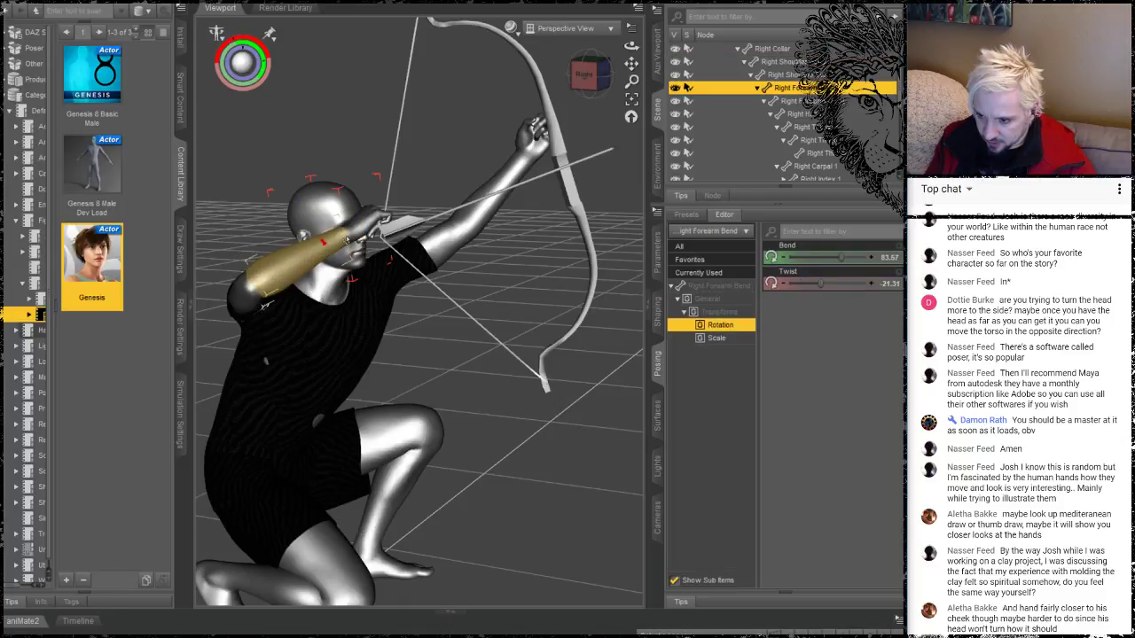
pyautogui.moveTo(348, 250)
pyautogui.mouseDown()
pyautogui.moveTo(352, 273)
pyautogui.moveTo(358, 263)
pyautogui.mouseUp()
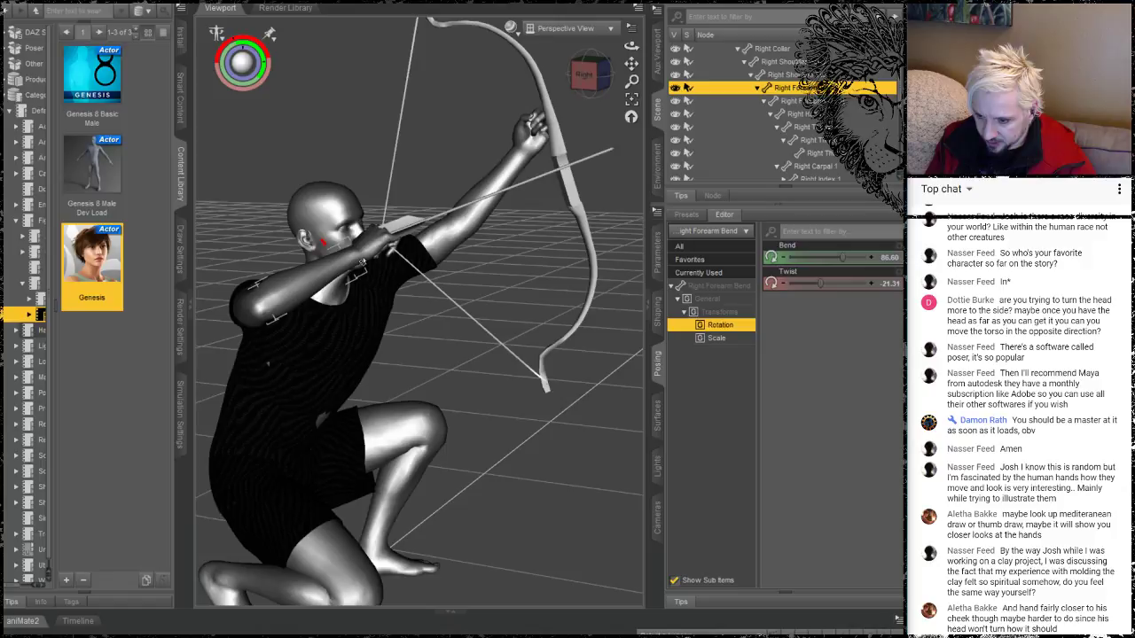
# Viewed from behind, rotate the Right Collar to Twist -13.89 and Front-Back -17.00
pyautogui.moveTo(631, 46); pyautogui.dragTo(734, 99)
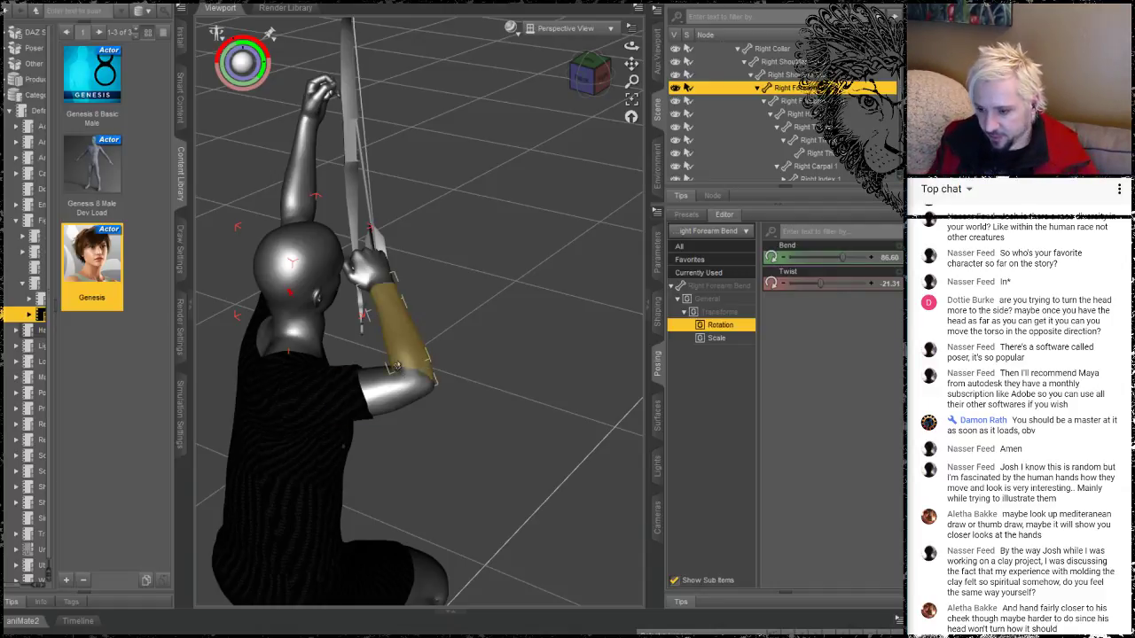
pyautogui.click(410, 392)
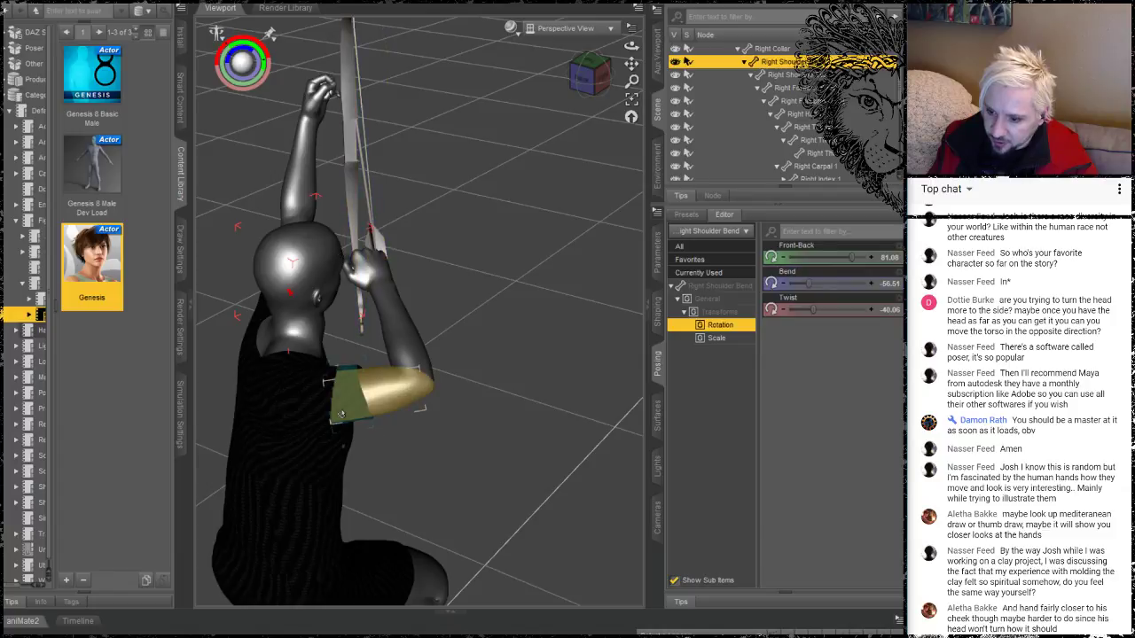
pyautogui.click(322, 399)
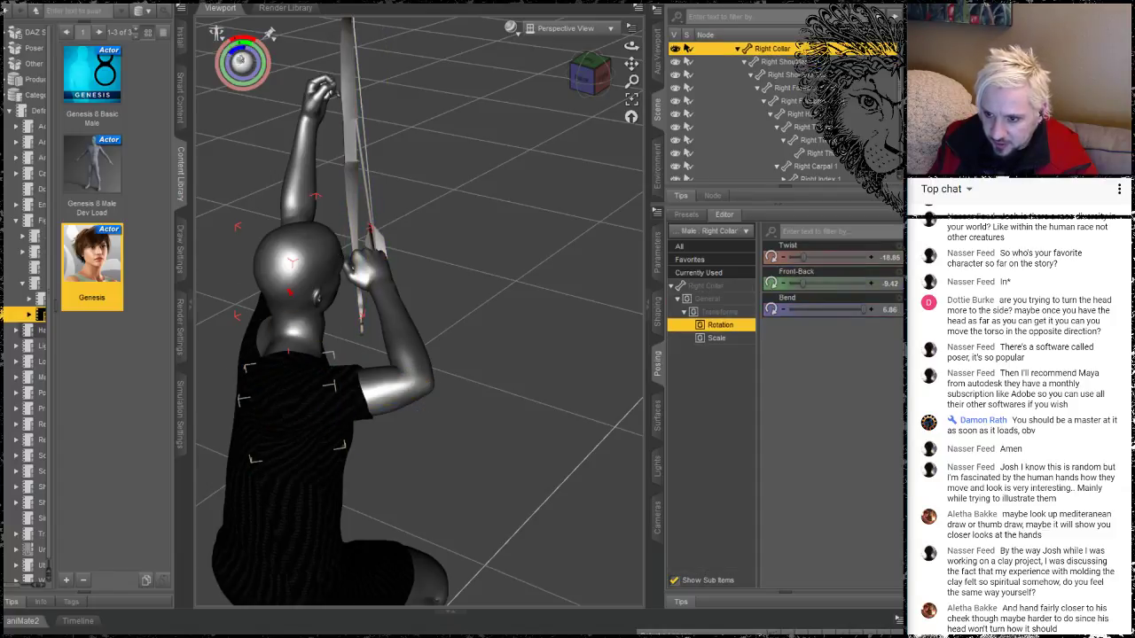
pyautogui.moveTo(241, 43); pyautogui.dragTo(240, 39)
pyautogui.hotkey('ctrl', 'z')
pyautogui.moveTo(327, 390); pyautogui.dragTo(322, 390)
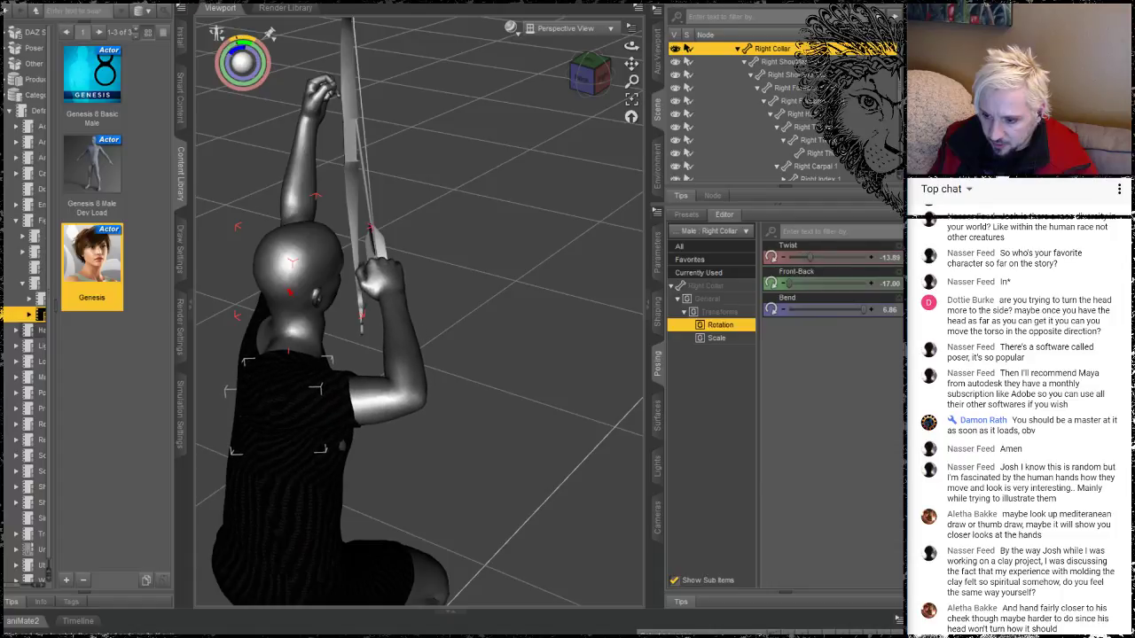
# Rotate the Right Shoulder Bend to Front-Back 67.43, Bend -54.56 and Twist -44.37, and lower the right hand in front of the chin
pyautogui.click(346, 386)
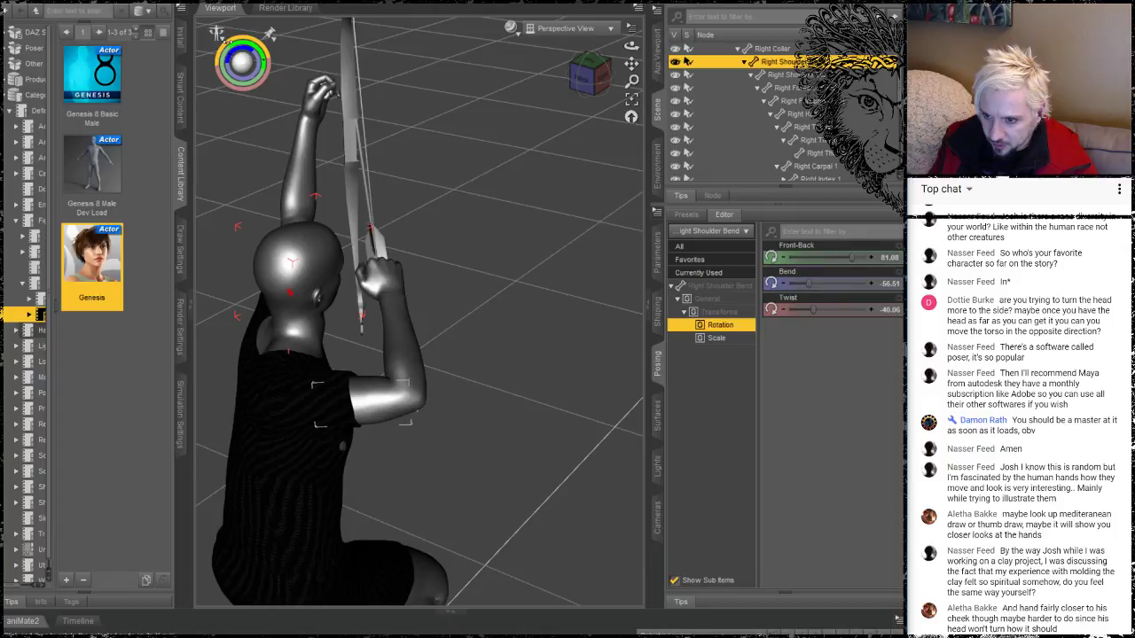
pyautogui.moveTo(225, 46); pyautogui.dragTo(227, 48)
pyautogui.moveTo(348, 386); pyautogui.dragTo(354, 387)
pyautogui.moveTo(233, 44)
pyautogui.mouseDown()
pyautogui.moveTo(243, 45)
pyautogui.moveTo(222, 47)
pyautogui.moveTo(241, 50)
pyautogui.moveTo(229, 55)
pyautogui.mouseUp()
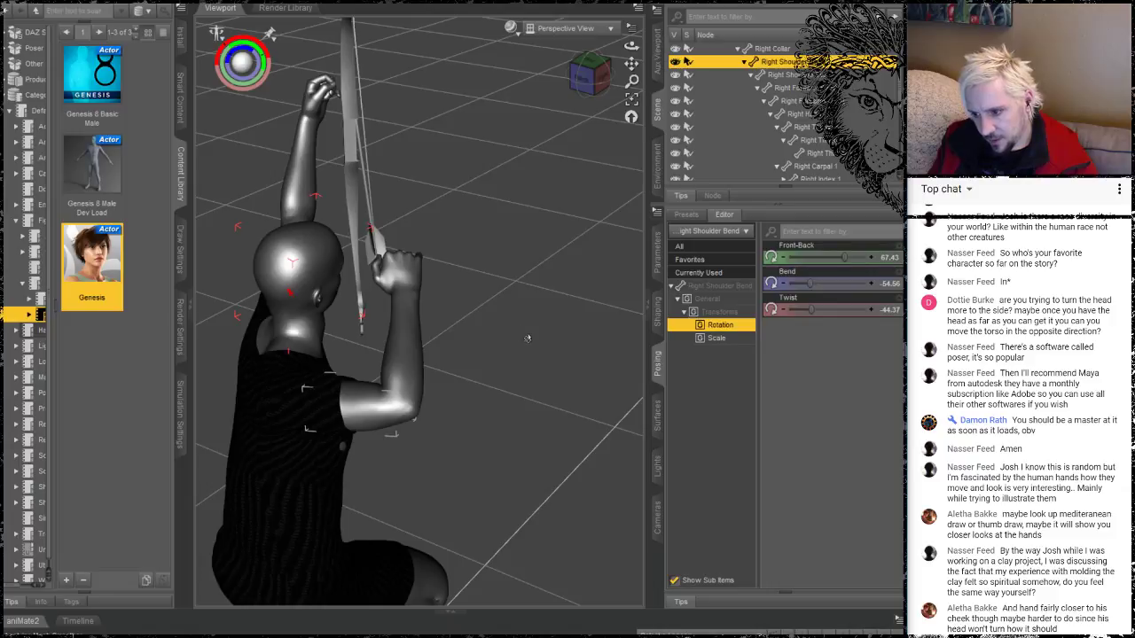
pyautogui.moveTo(631, 47); pyautogui.dragTo(631, 47)
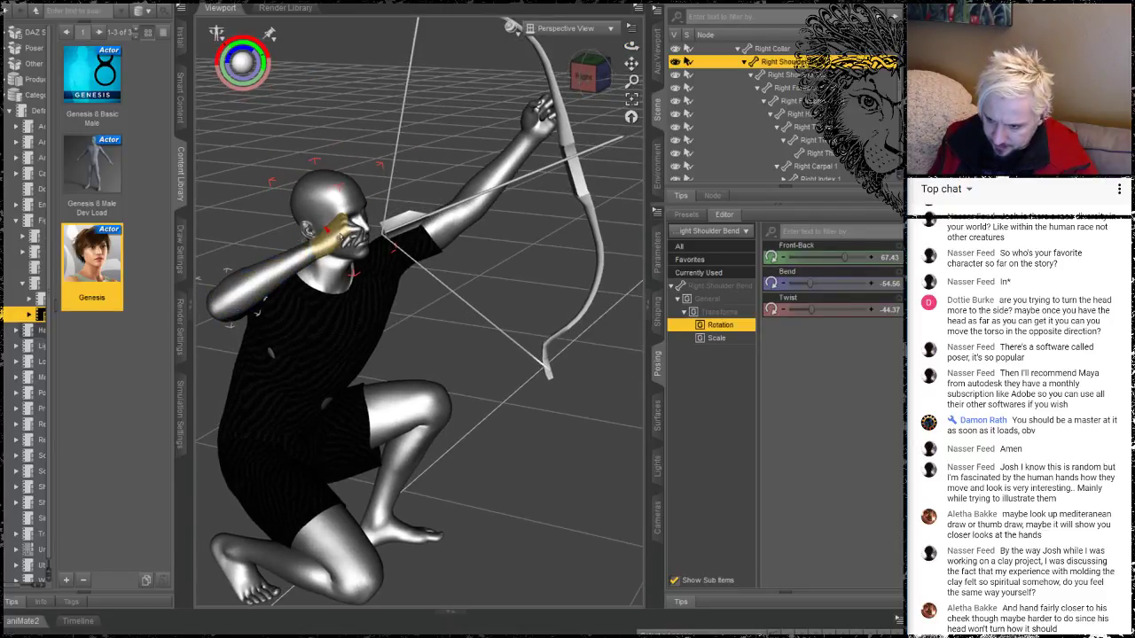
pyautogui.moveTo(341, 237); pyautogui.dragTo(354, 264)
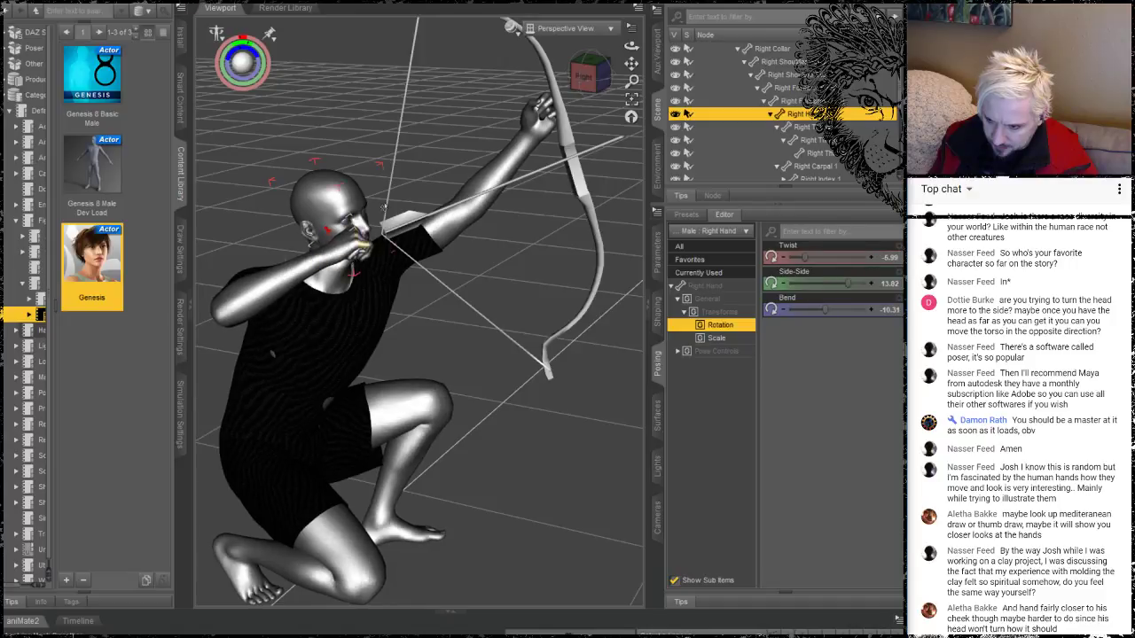
# Move the BowShort bow back along its X axis until the arrow's rear end meets the right hand
pyautogui.click(576, 171)
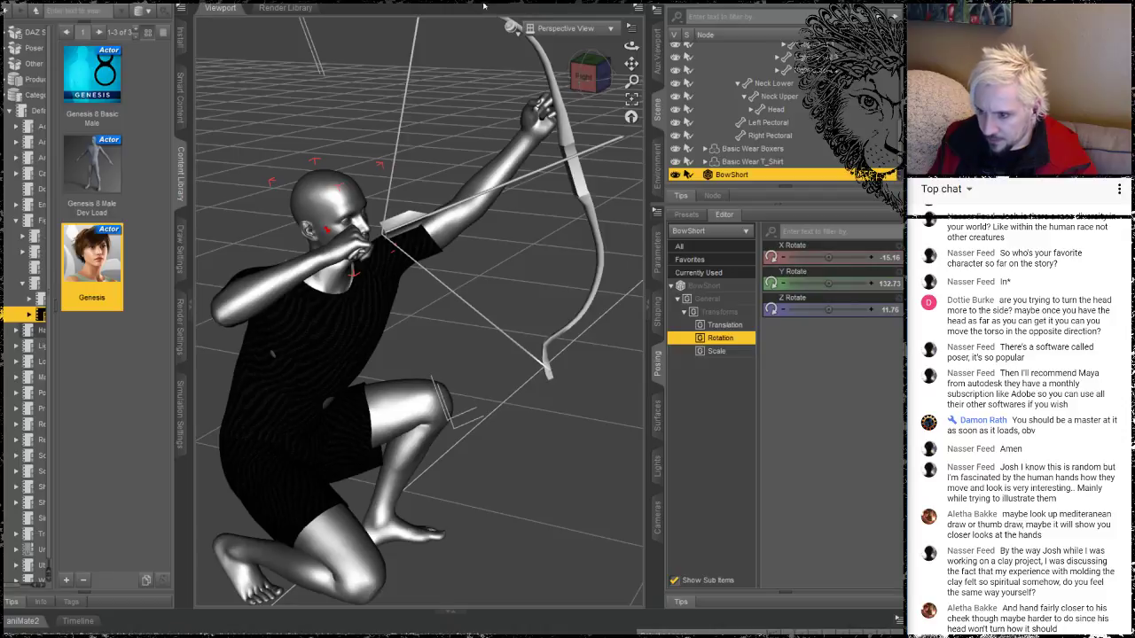
pyautogui.click(546, 4)
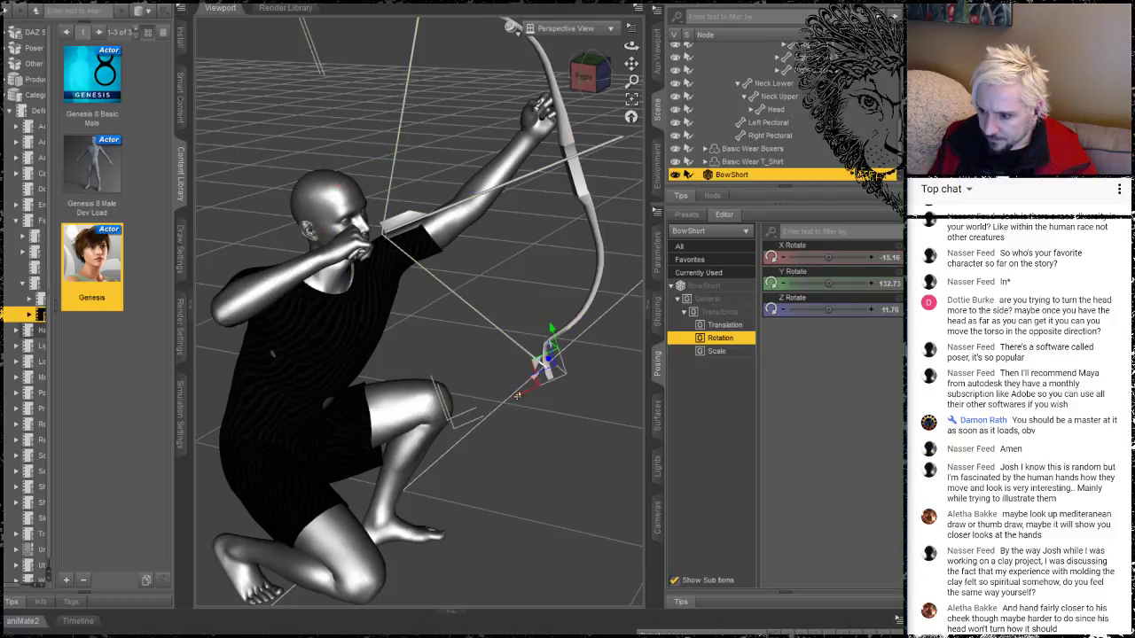
pyautogui.click(516, 396)
pyautogui.click(543, 366)
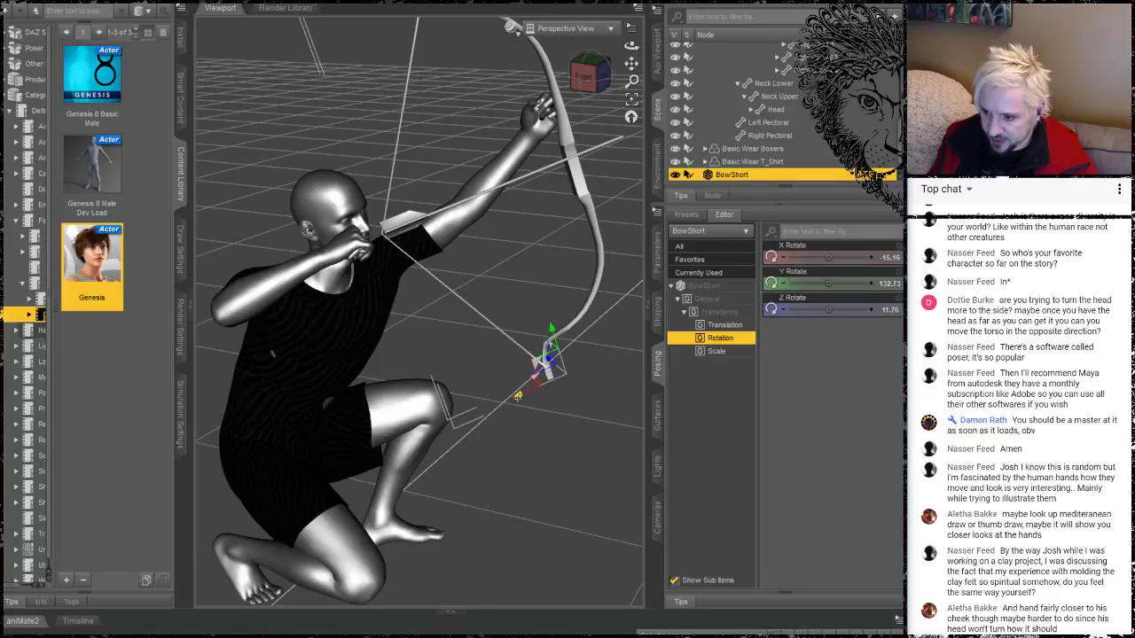
pyautogui.moveTo(516, 396); pyautogui.dragTo(455, 341)
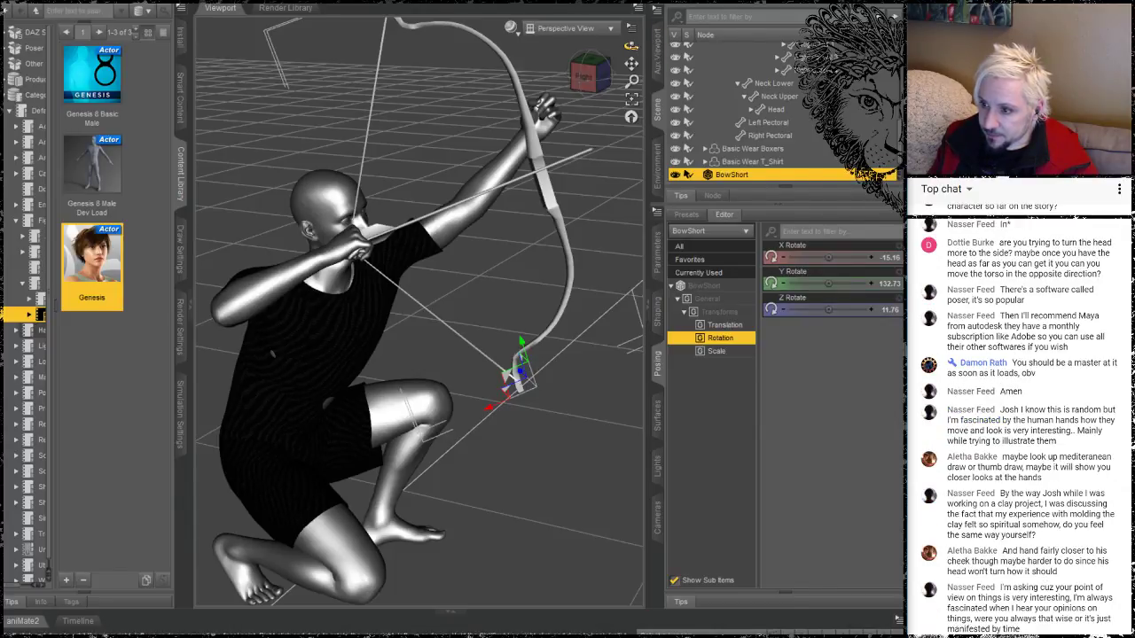
# Viewed from behind, rotate the right forearm to a Bend of 101.70 to bring the hand inward past the arrow
pyautogui.moveTo(631, 45); pyautogui.dragTo(514, 50)
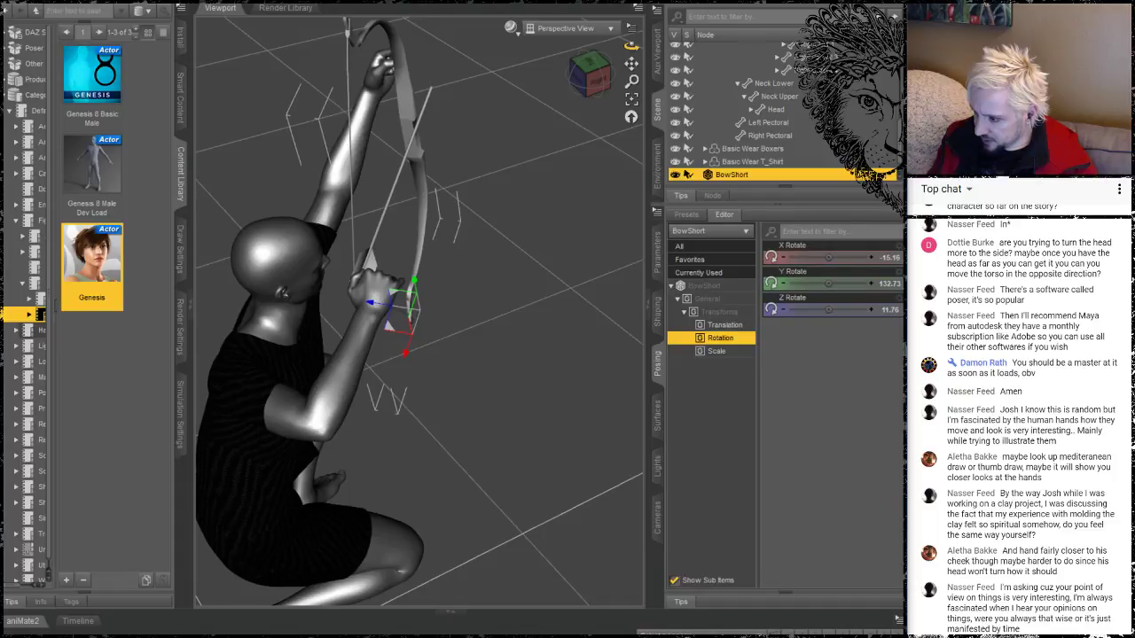
pyautogui.moveTo(631, 45); pyautogui.dragTo(613, 47)
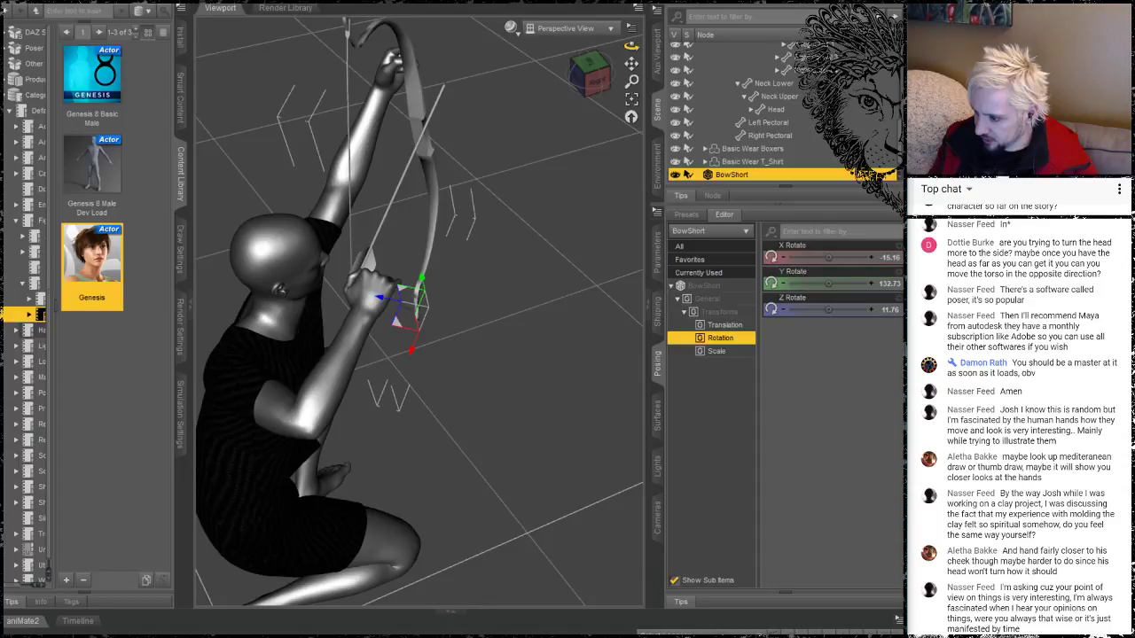
pyautogui.moveTo(631, 46); pyautogui.dragTo(603, 47)
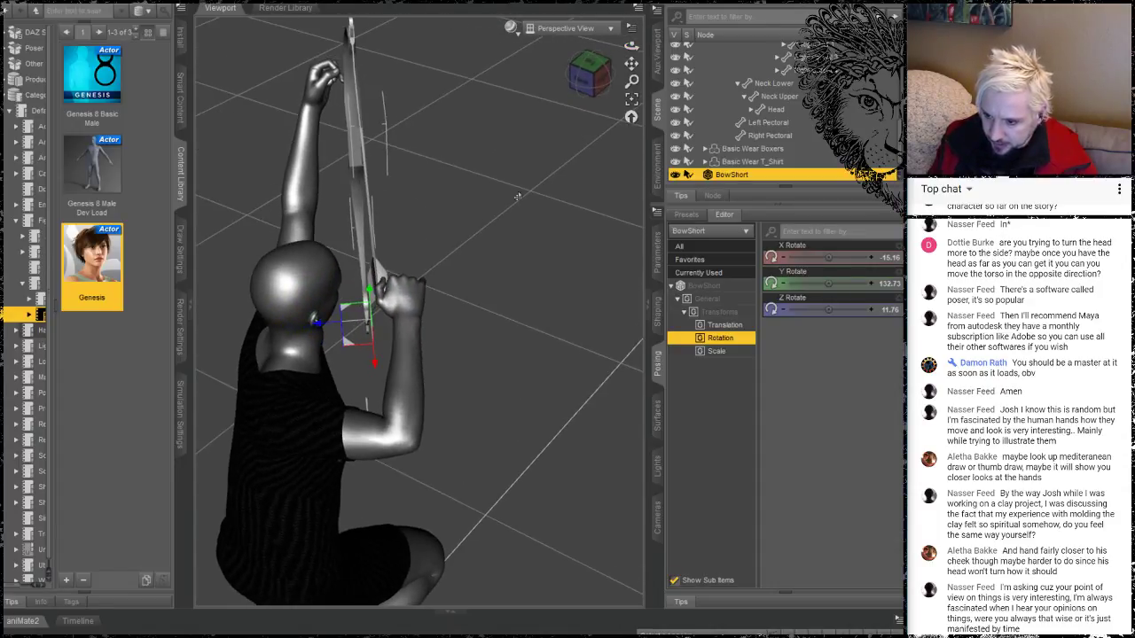
pyautogui.click(407, 329)
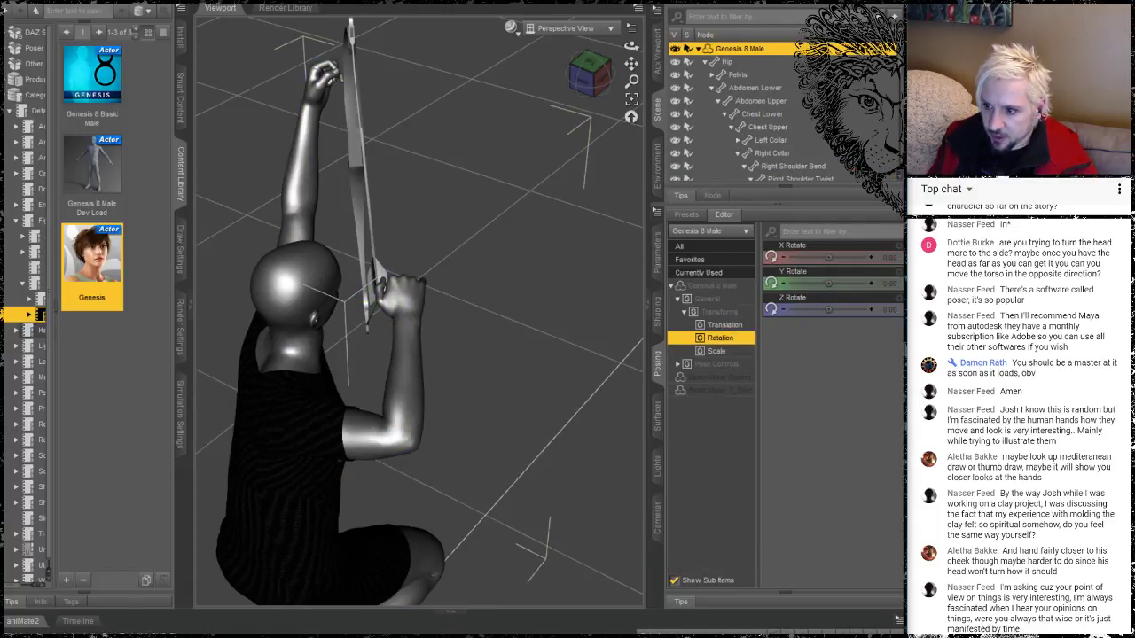
pyautogui.click(402, 336)
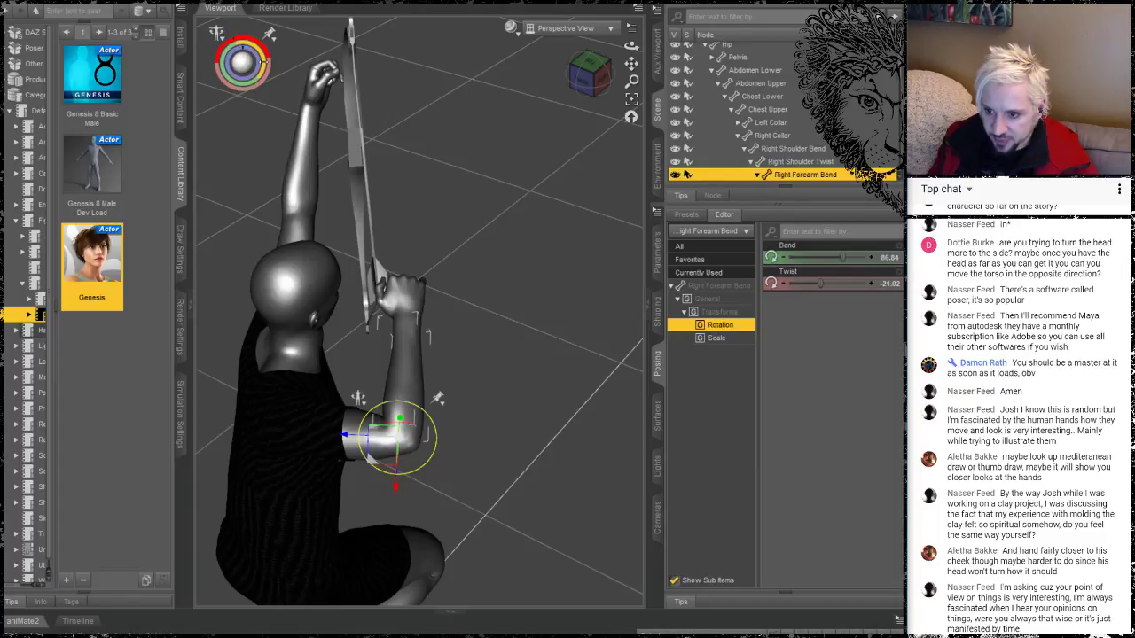
pyautogui.moveTo(435, 435); pyautogui.dragTo(433, 425)
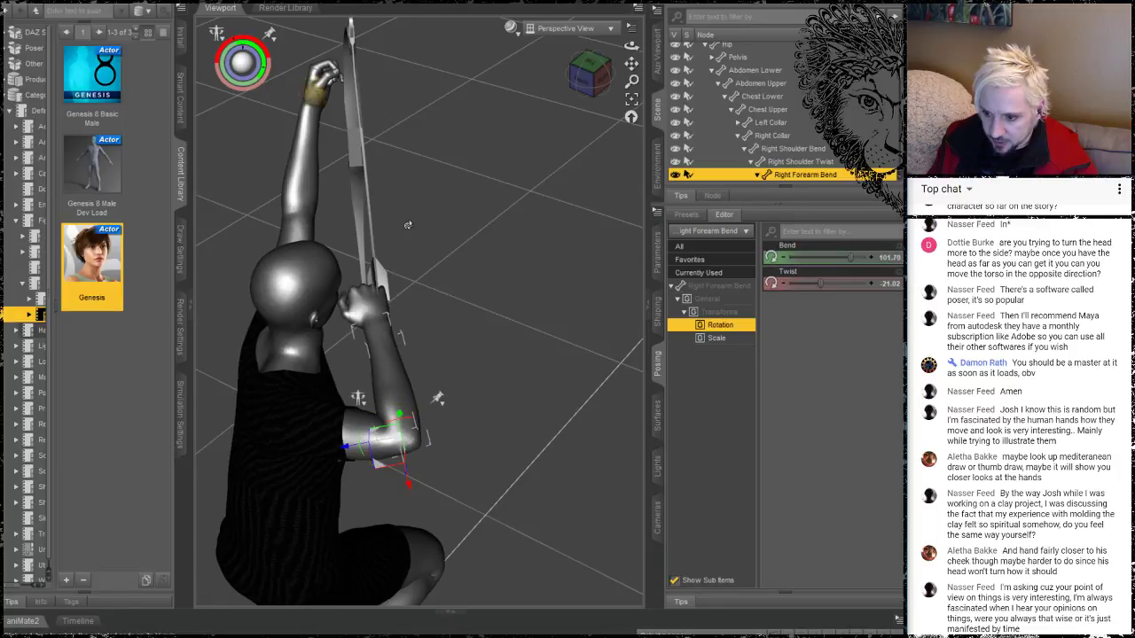
# Shift the BowShort bow sideways along its Z axis toward the head to line the arrow up with the right hand
pyautogui.moveTo(631, 46); pyautogui.dragTo(605, 69)
pyautogui.click(376, 130)
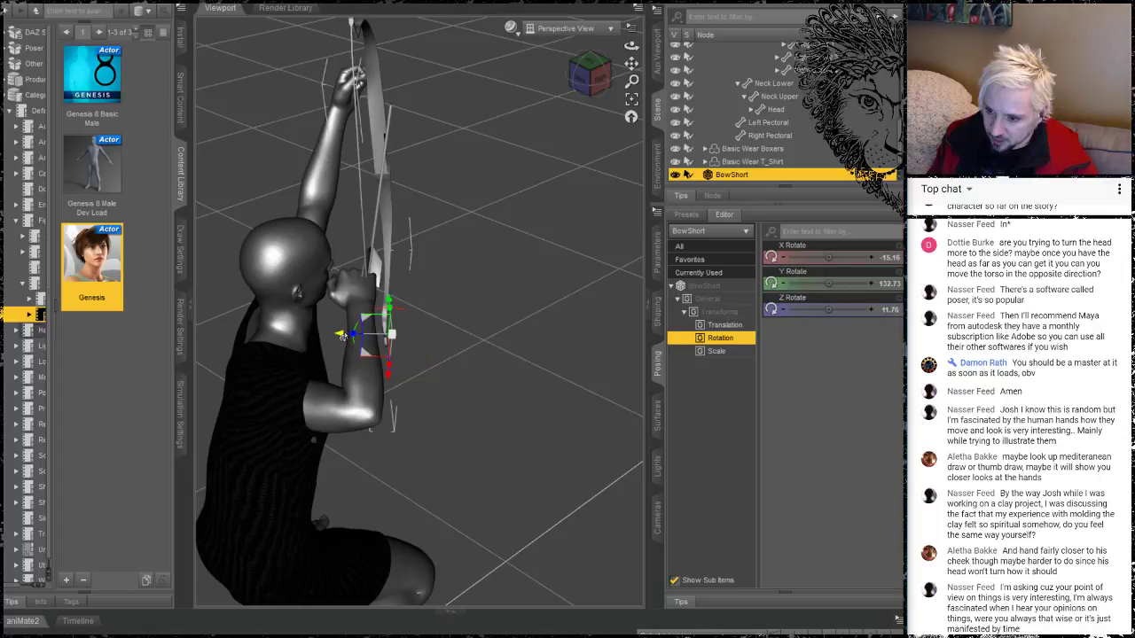
pyautogui.moveTo(340, 336); pyautogui.dragTo(316, 338)
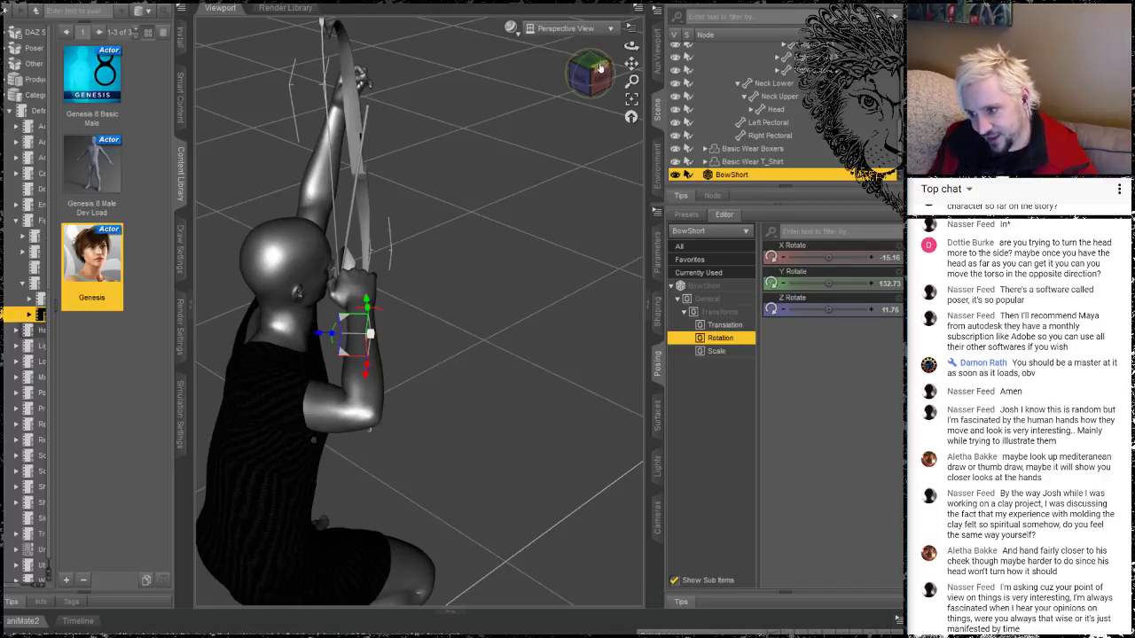
pyautogui.moveTo(631, 46); pyautogui.dragTo(547, 15)
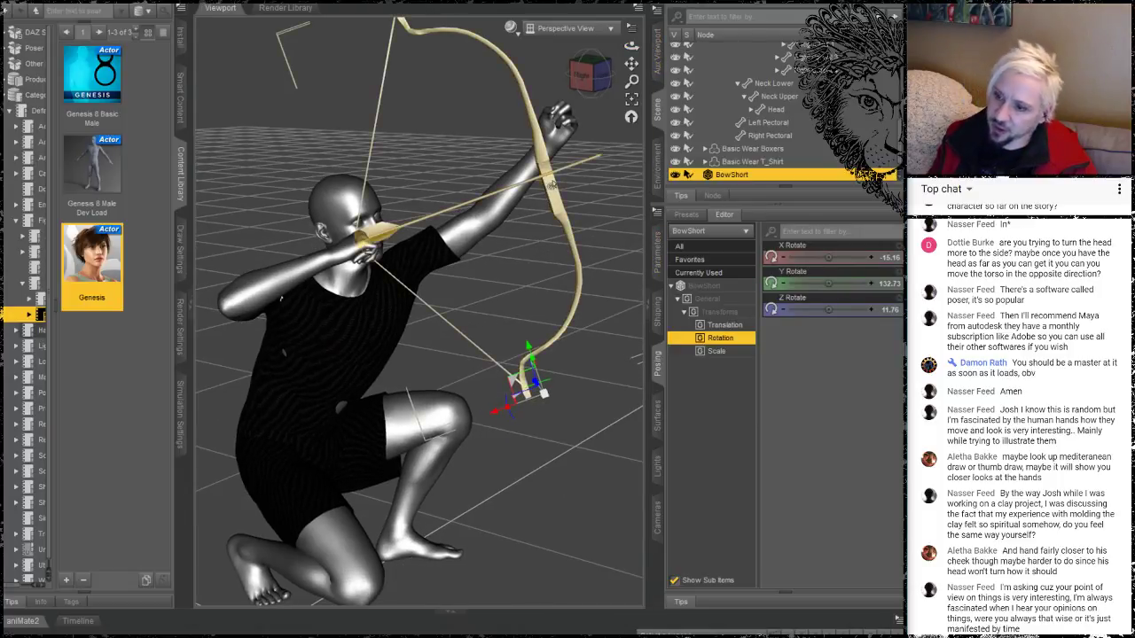
# Lower the left arm toward the bow's grip by rotating the Left Shoulder Bend to Front-Back 3.51 and Bend 39.20
pyautogui.click(522, 175)
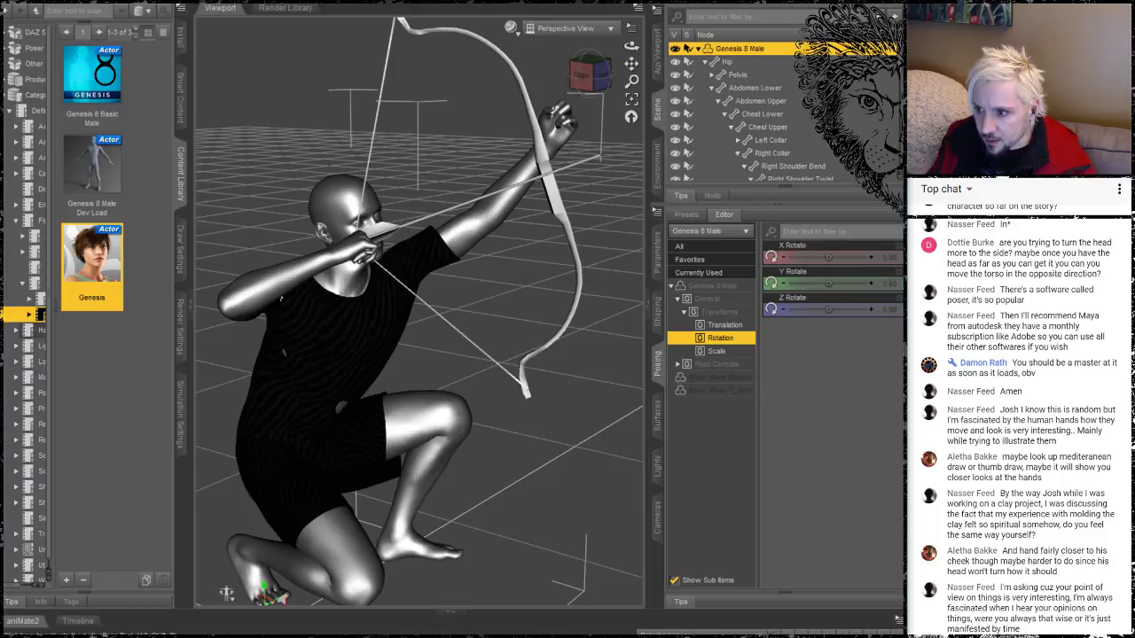
pyautogui.click(395, 294)
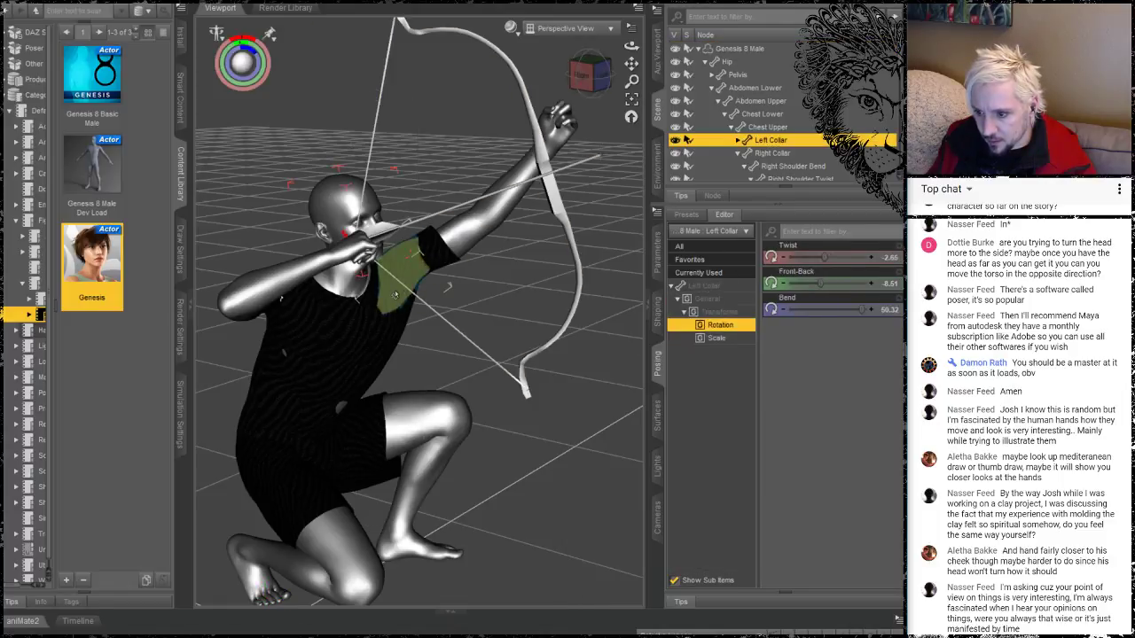
pyautogui.click(462, 256)
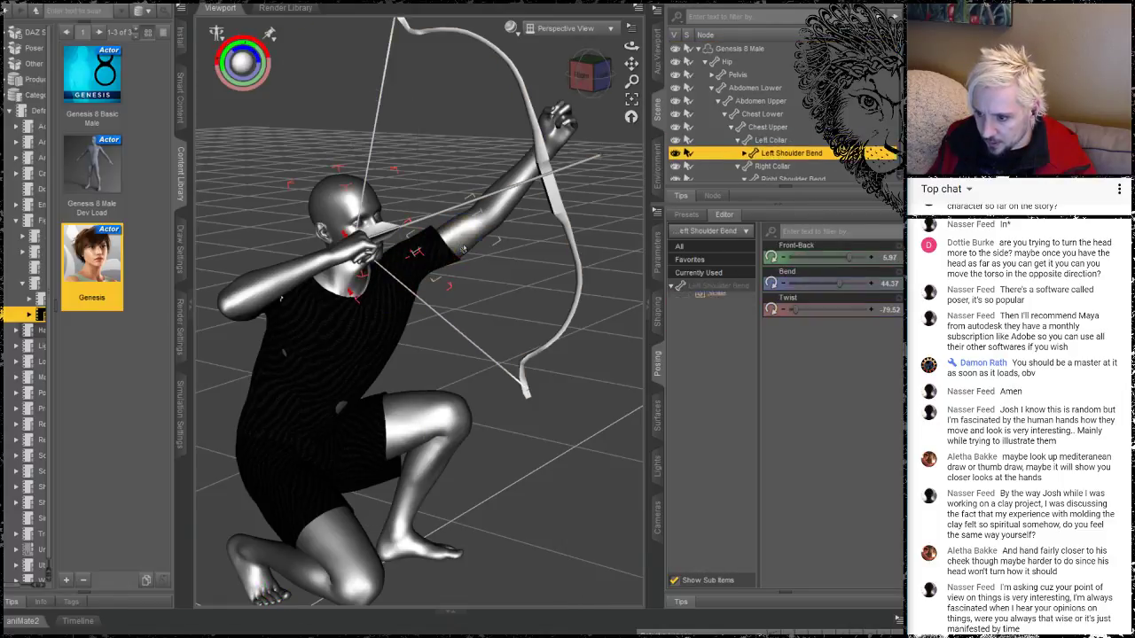
pyautogui.moveTo(462, 257); pyautogui.dragTo(454, 280)
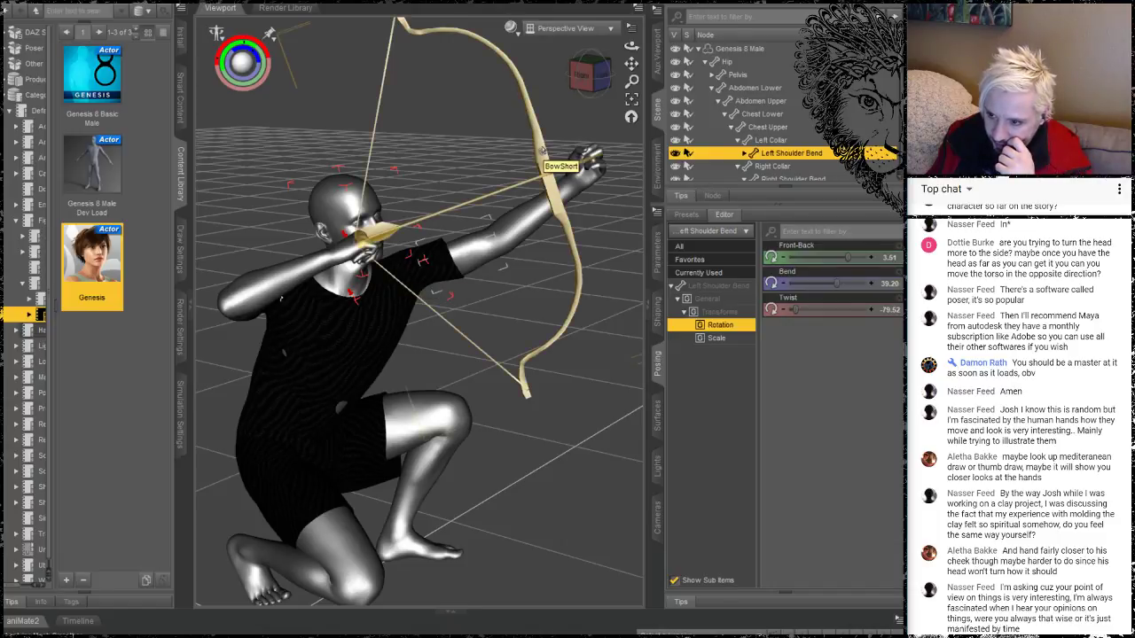
# Lengthen the BowShort bow by setting its X Scale to 120.2% so that its grip reaches the left hand
pyautogui.click(541, 151)
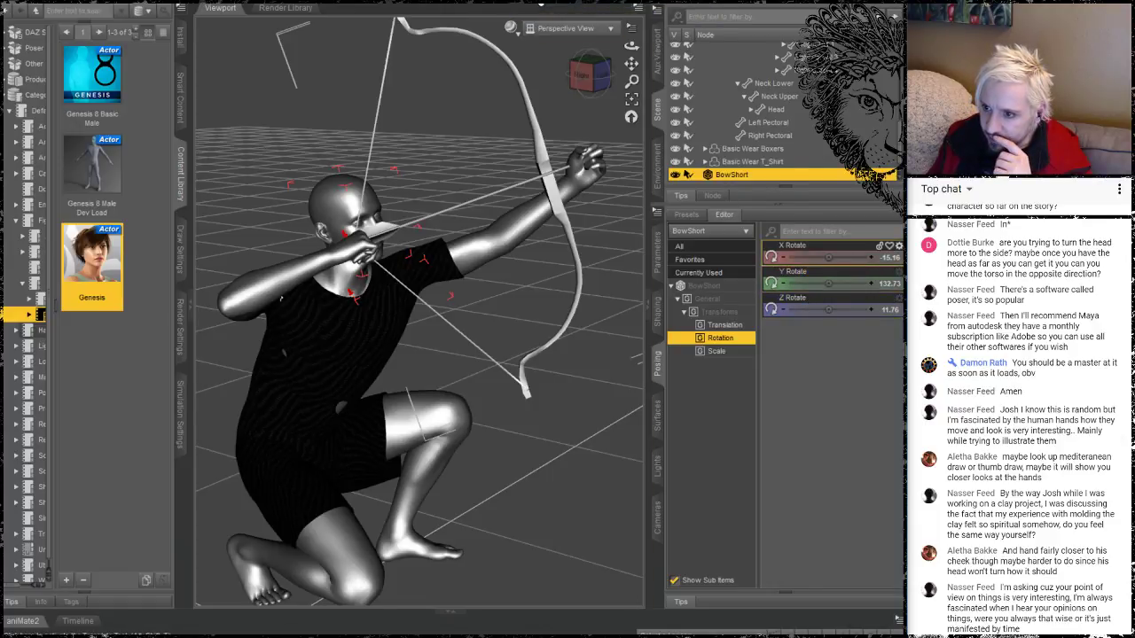
pyautogui.click(540, 5)
pyautogui.click(719, 351)
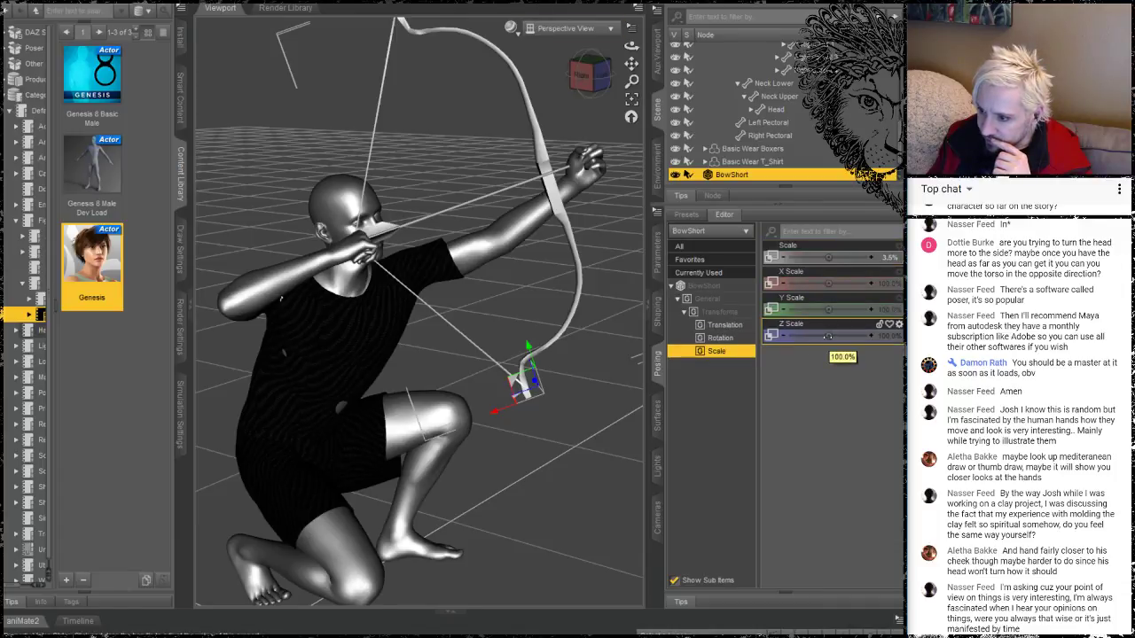
pyautogui.moveTo(828, 284); pyautogui.dragTo(845, 284)
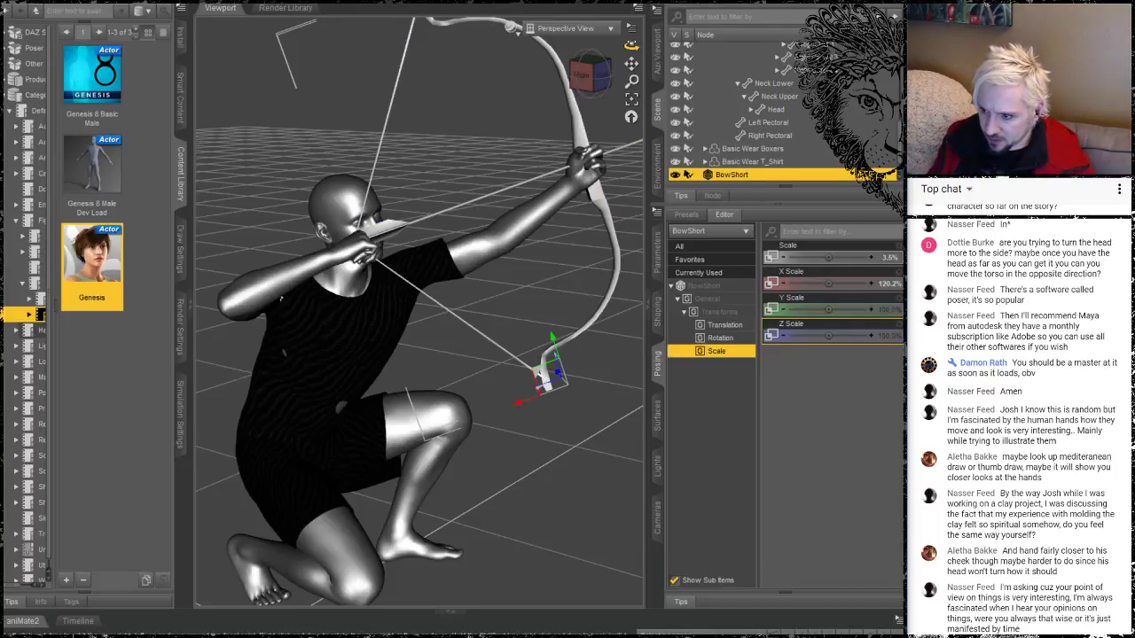
# Rotate the Left Forearm Bend from a rear view to swing the left hand sideways across the bow's grip
pyautogui.moveTo(631, 45); pyautogui.dragTo(754, 93)
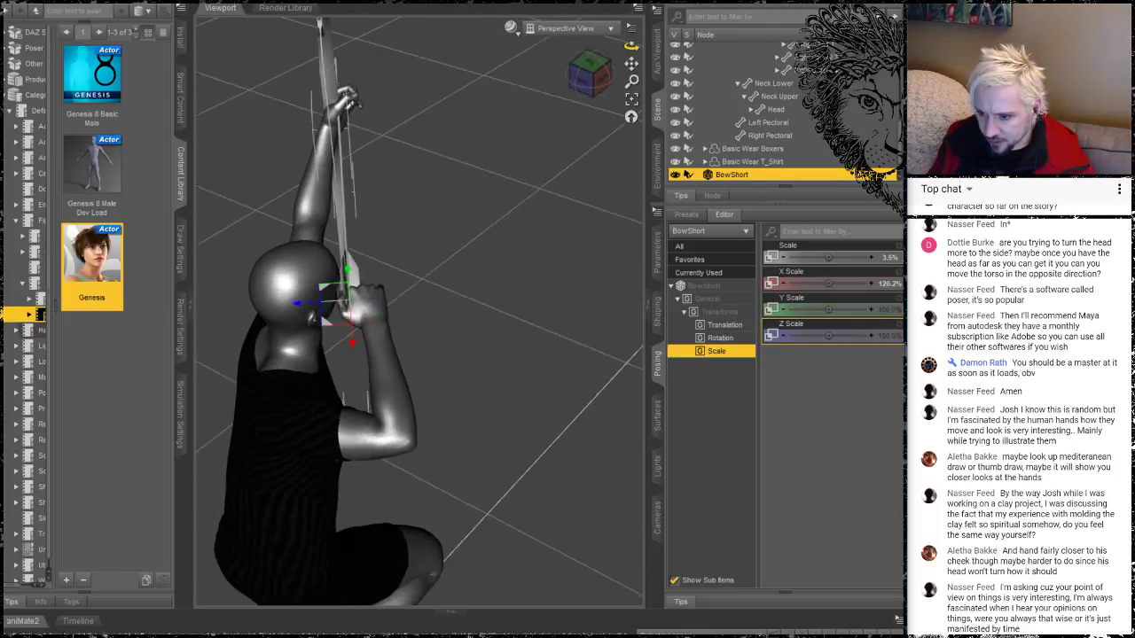
pyautogui.keyDown('alt'); pyautogui.moveTo(434, 305); pyautogui.dragTo(576, 312); pyautogui.keyUp('alt')
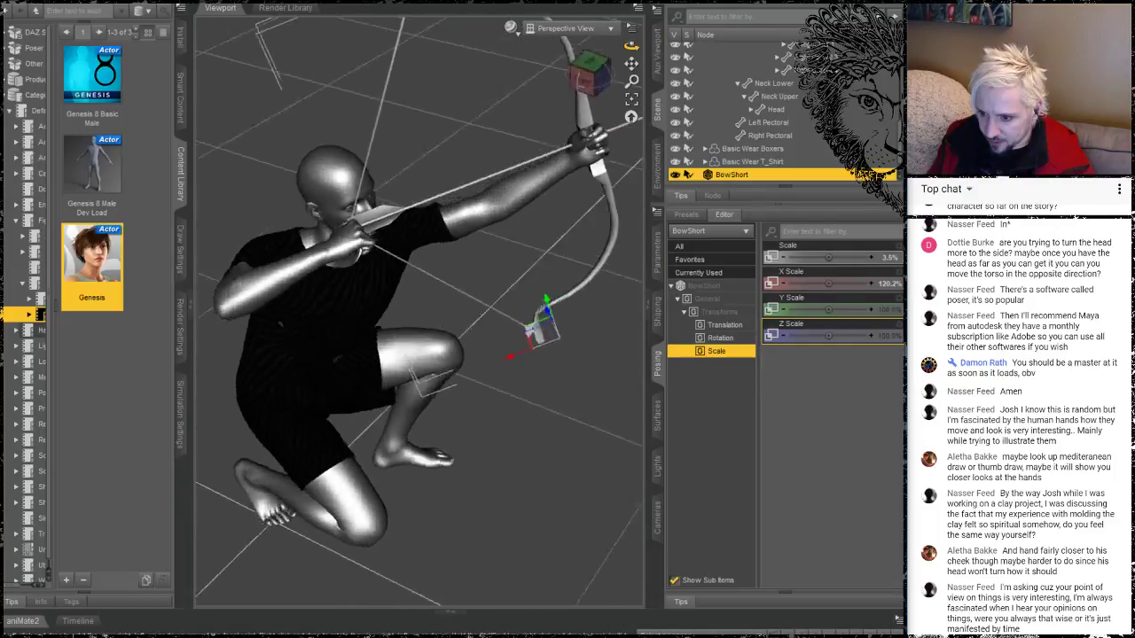
pyautogui.moveTo(632, 46); pyautogui.dragTo(587, 39)
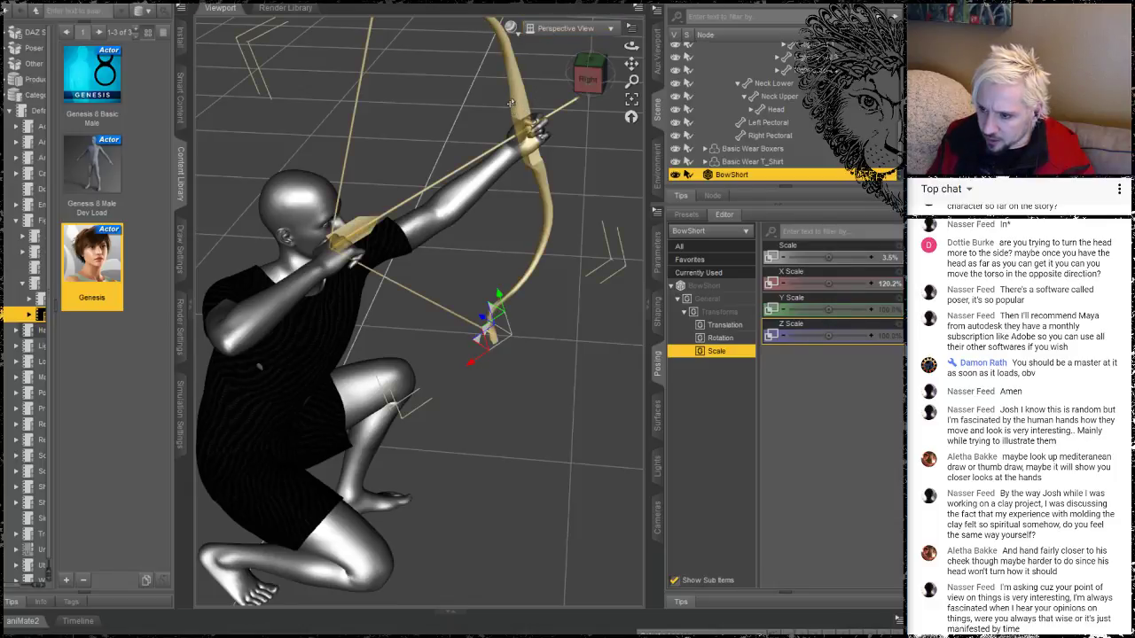
pyautogui.click(510, 156)
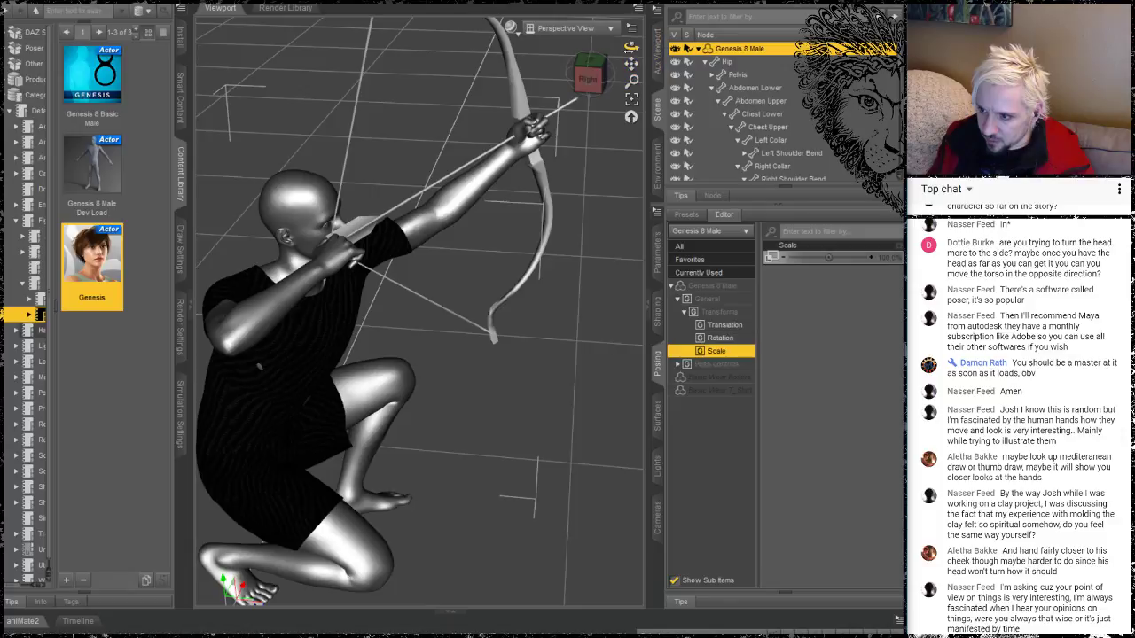
pyautogui.moveTo(628, 46); pyautogui.dragTo(443, 48)
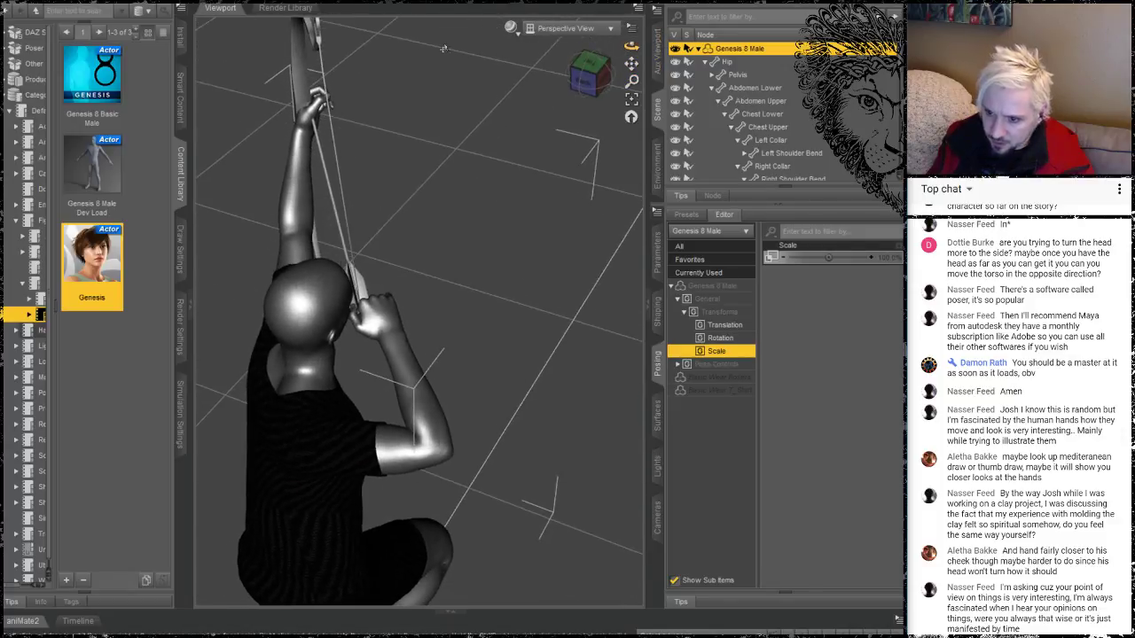
pyautogui.click(303, 210)
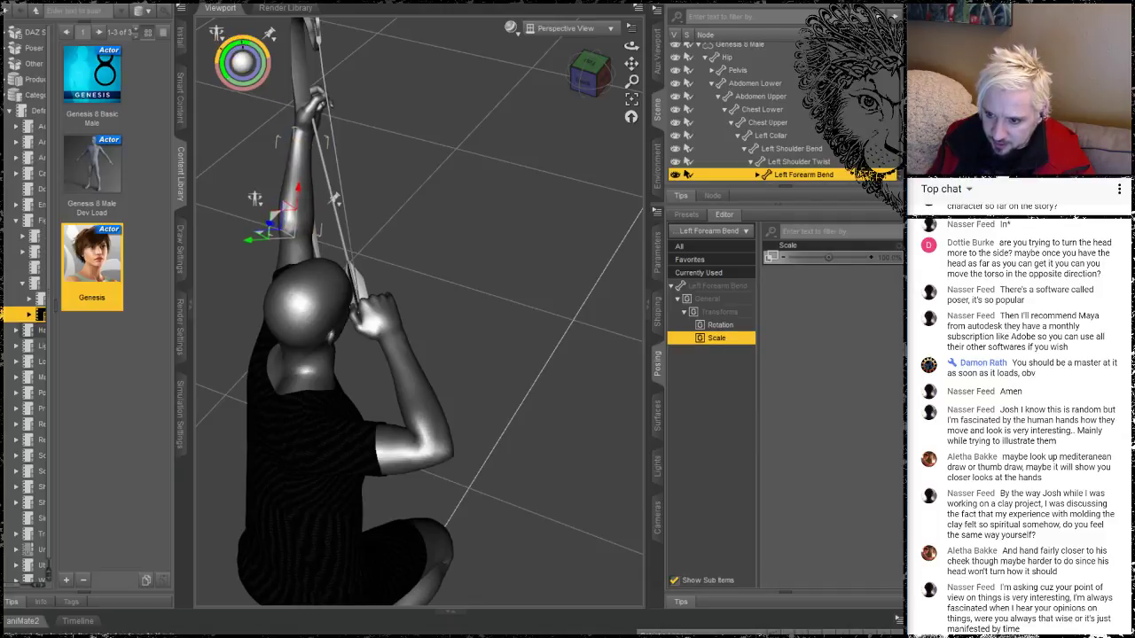
pyautogui.moveTo(229, 48); pyautogui.dragTo(233, 43)
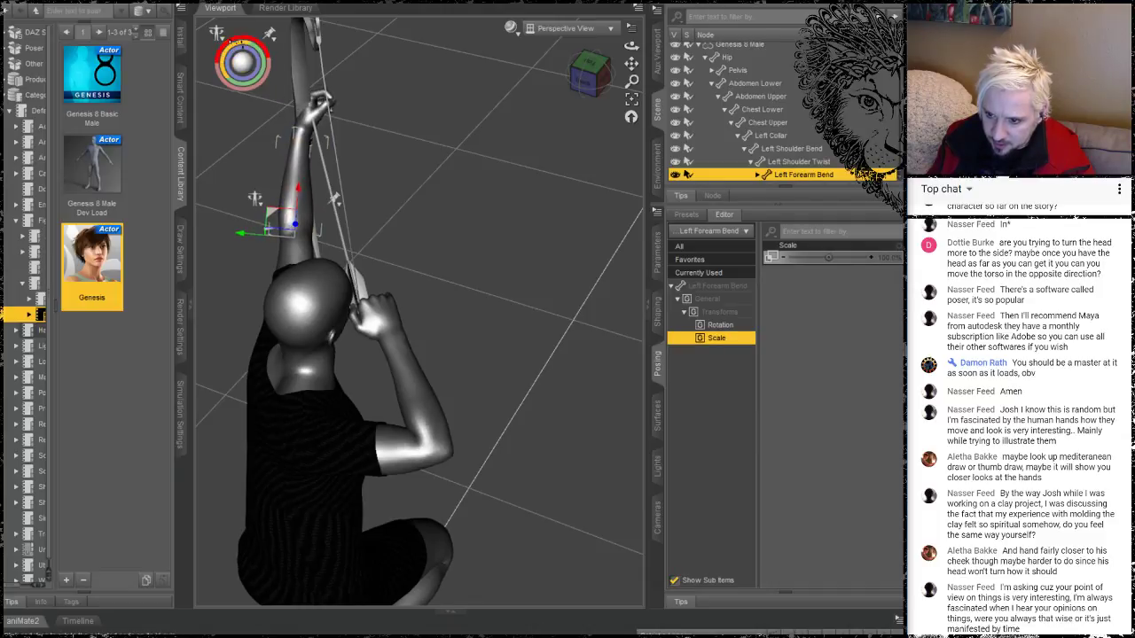
pyautogui.moveTo(255, 197); pyautogui.dragTo(254, 197)
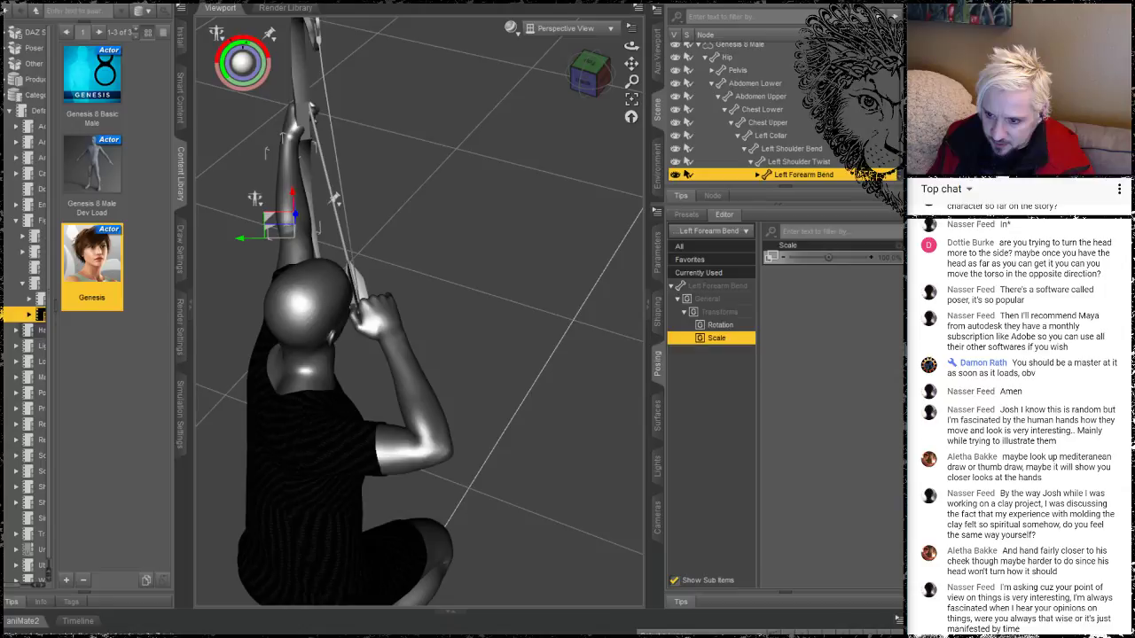
# Rotate the Left Shoulder Bend slightly outward to place the left hand beside the bow's grip
pyautogui.click(285, 254)
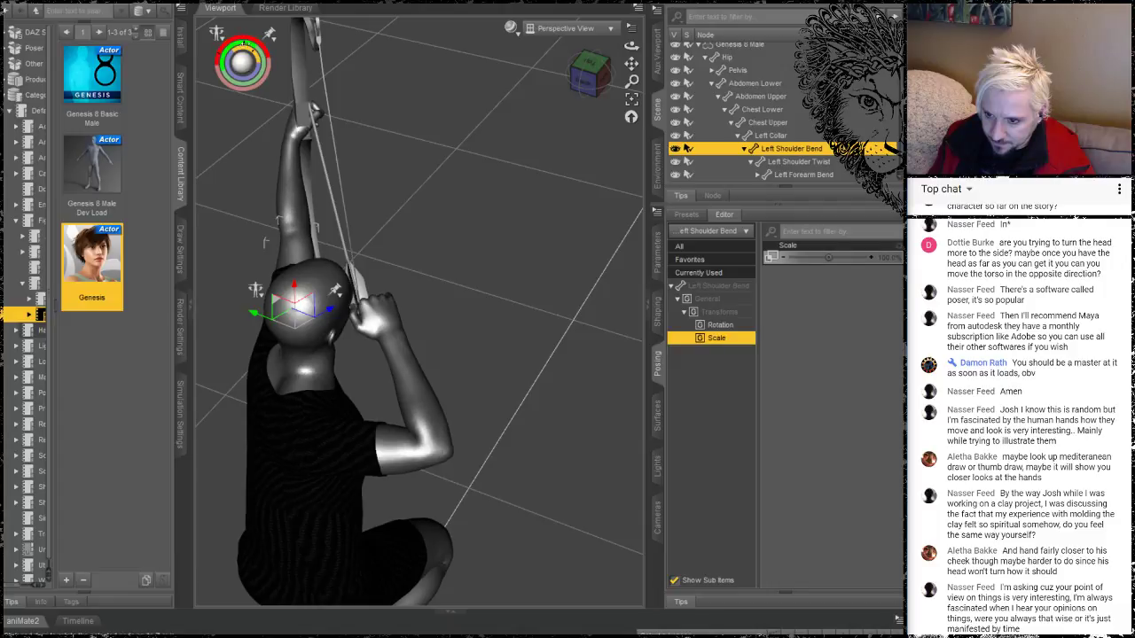
pyautogui.moveTo(244, 43); pyautogui.dragTo(246, 43)
pyautogui.moveTo(252, 242); pyautogui.dragTo(260, 242)
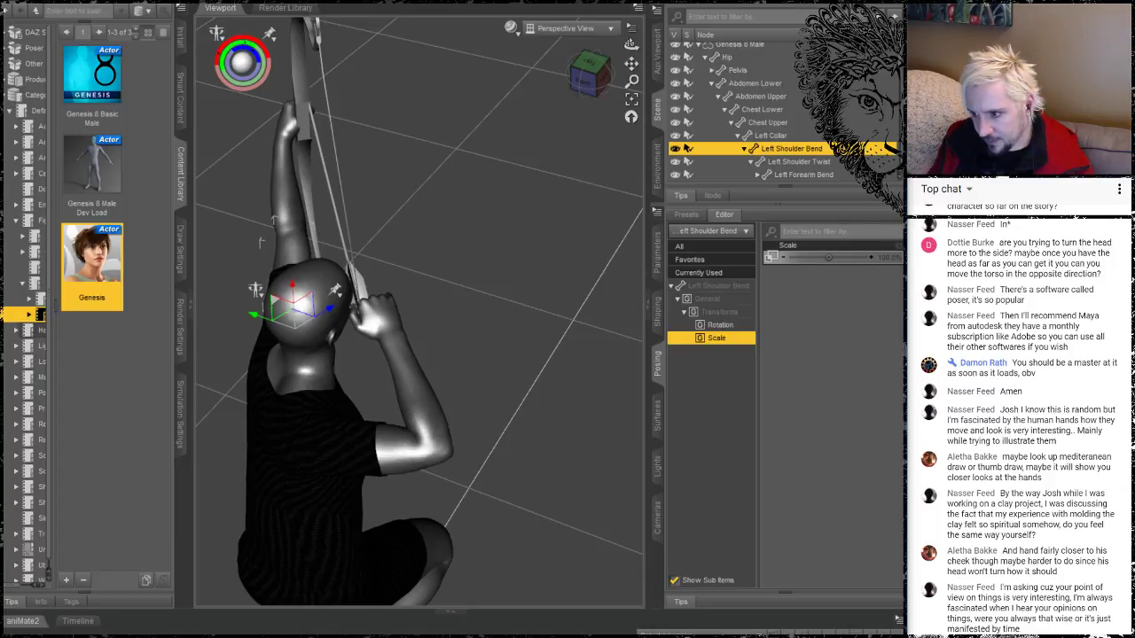
# View the archer from the side and save the scene
pyautogui.moveTo(631, 45); pyautogui.dragTo(663, 164)
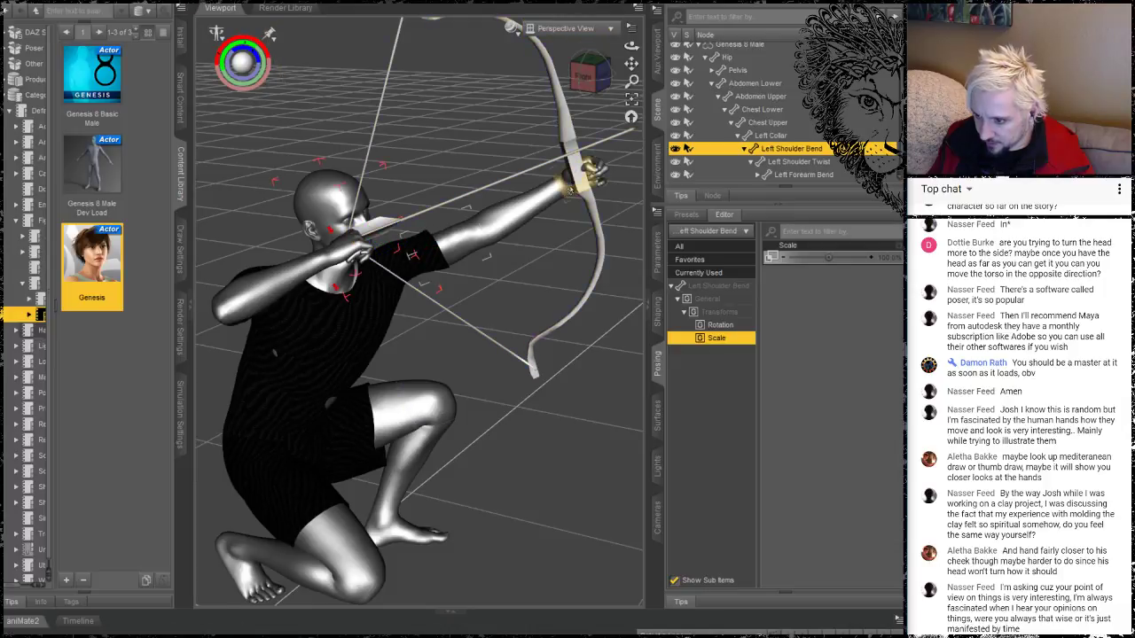
pyautogui.click(570, 190)
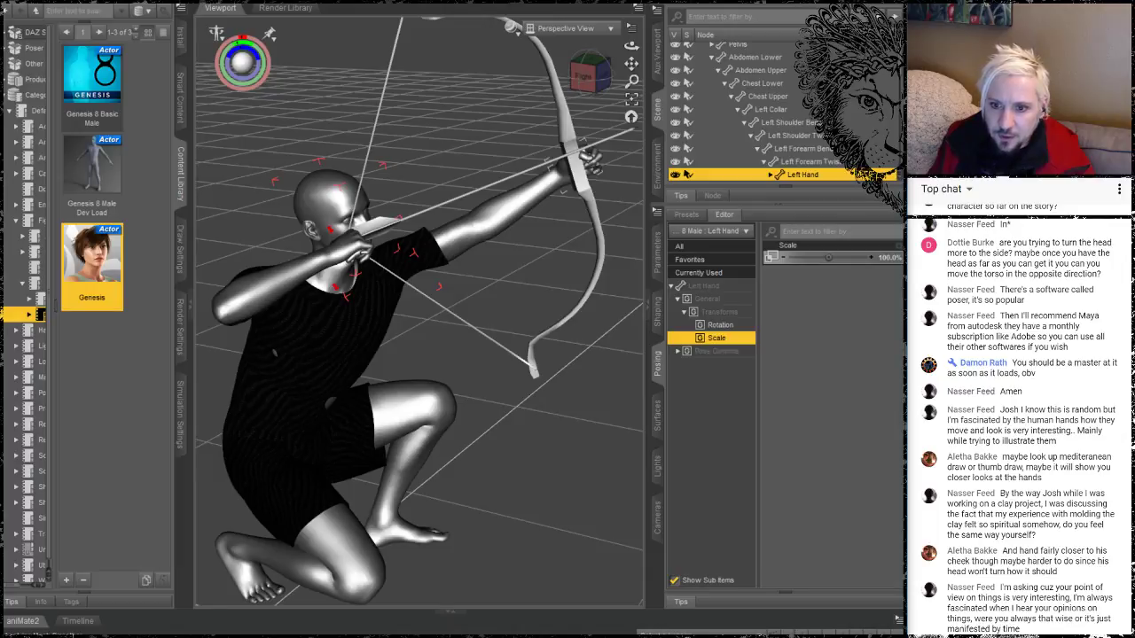
pyautogui.click(24, 2)
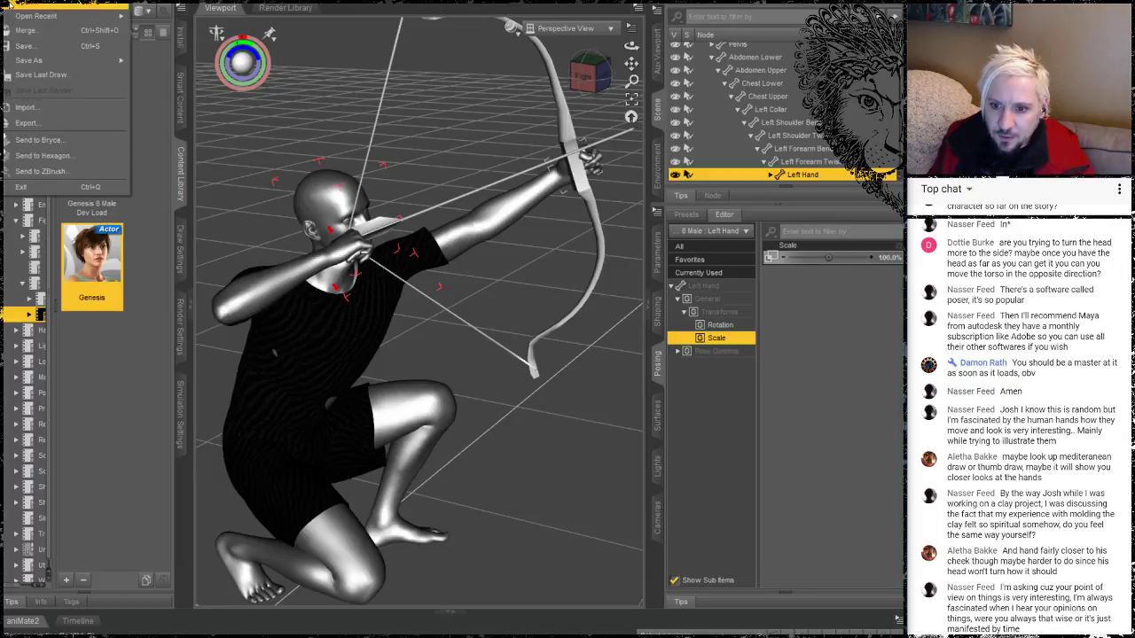
pyautogui.click(39, 47)
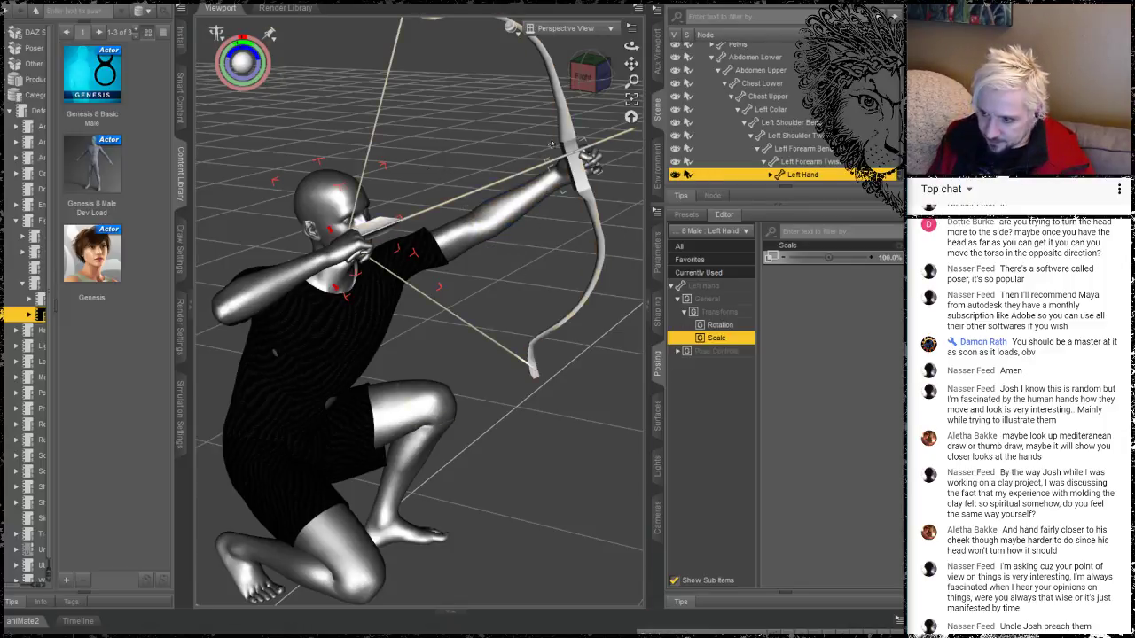
# Set the BowShort bow's X Scale to 129.2% and shift the bow along its X axis to refit the grip to the left hand
pyautogui.click(514, 200)
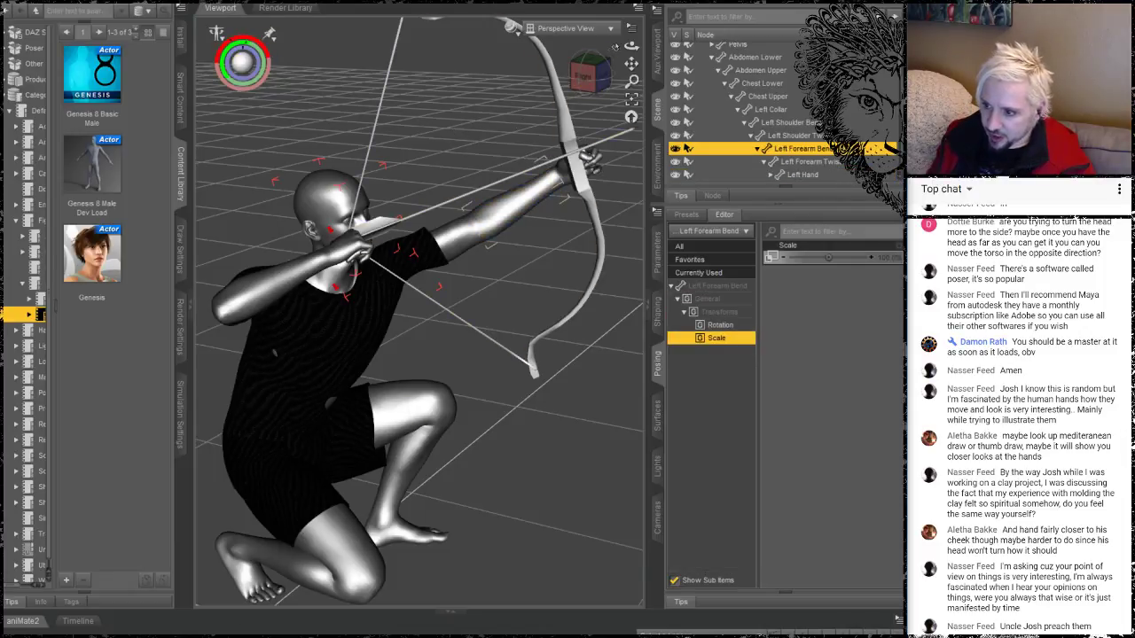
pyautogui.moveTo(631, 46)
pyautogui.mouseDown()
pyautogui.moveTo(667, 70)
pyautogui.moveTo(746, 76)
pyautogui.moveTo(825, 59)
pyautogui.moveTo(804, 67)
pyautogui.moveTo(763, 51)
pyautogui.moveTo(855, 54)
pyautogui.moveTo(624, 78)
pyautogui.moveTo(588, 127)
pyautogui.moveTo(529, 94)
pyautogui.moveTo(571, 55)
pyautogui.moveTo(648, 37)
pyautogui.mouseUp()
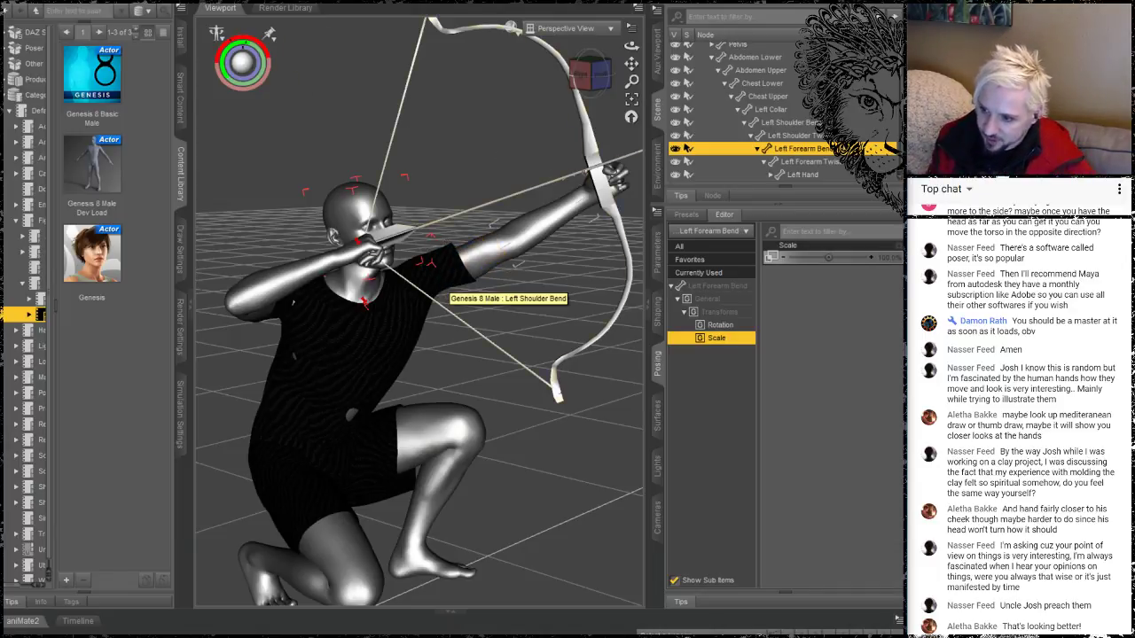
pyautogui.click(588, 169)
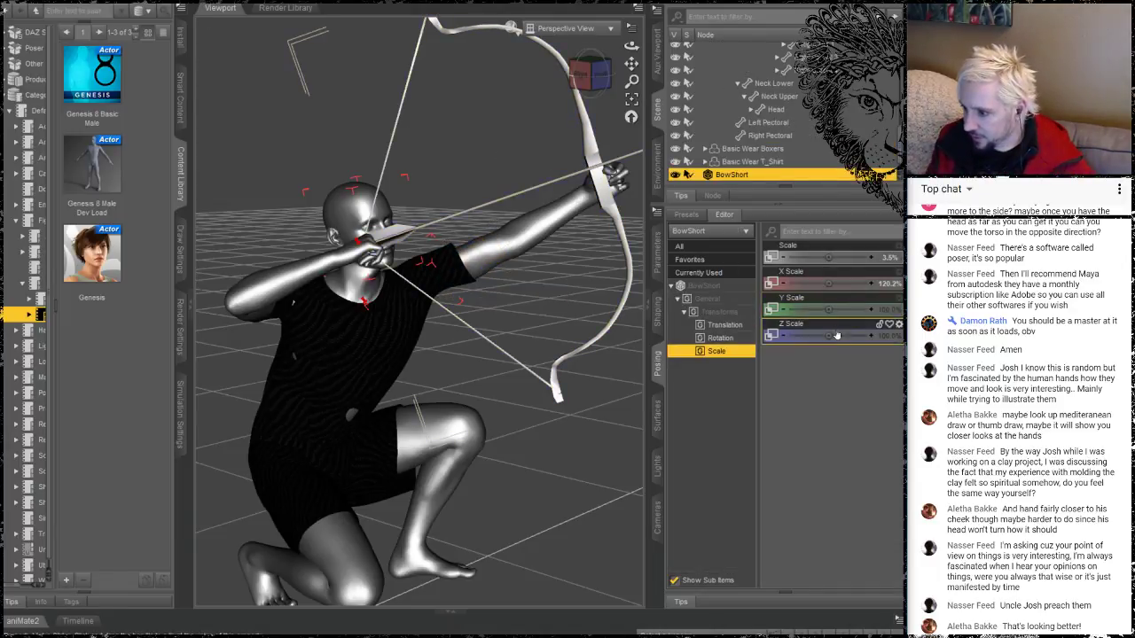
pyautogui.moveTo(829, 283); pyautogui.dragTo(839, 283)
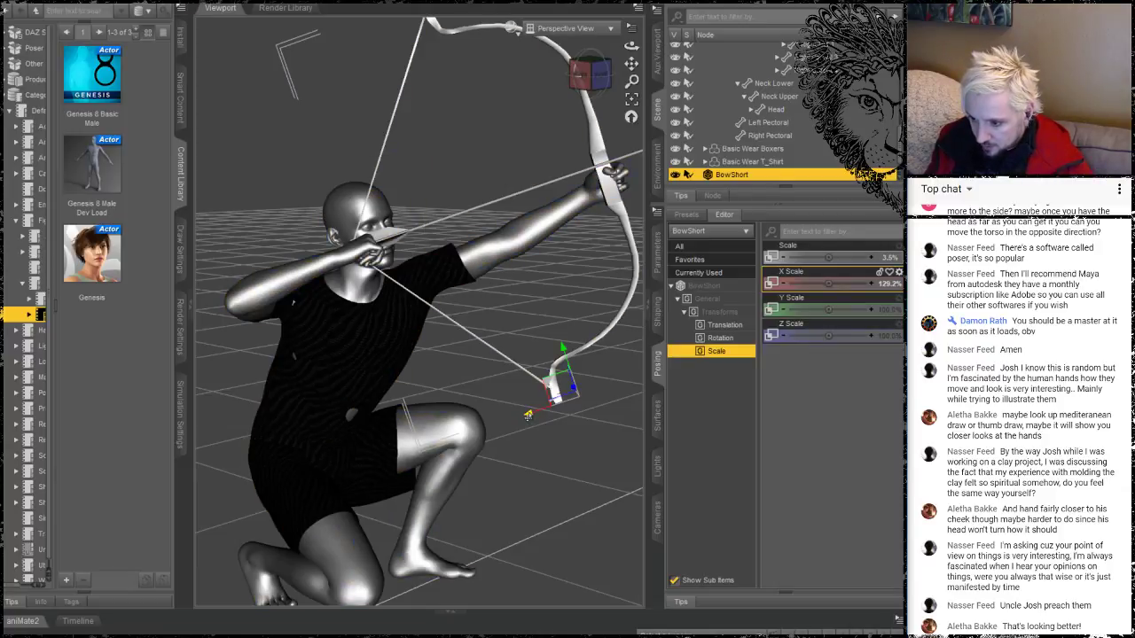
pyautogui.moveTo(528, 415); pyautogui.dragTo(534, 414)
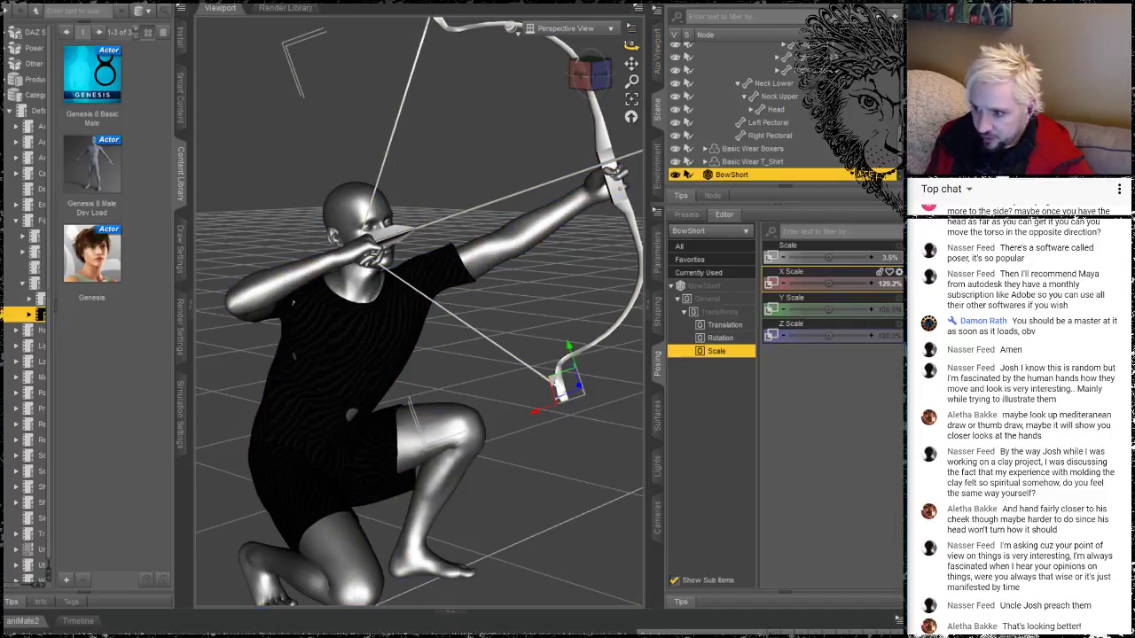
# Examine the archer's arms, head and bow alignment from behind, above and the side
pyautogui.moveTo(630, 45); pyautogui.dragTo(718, 46)
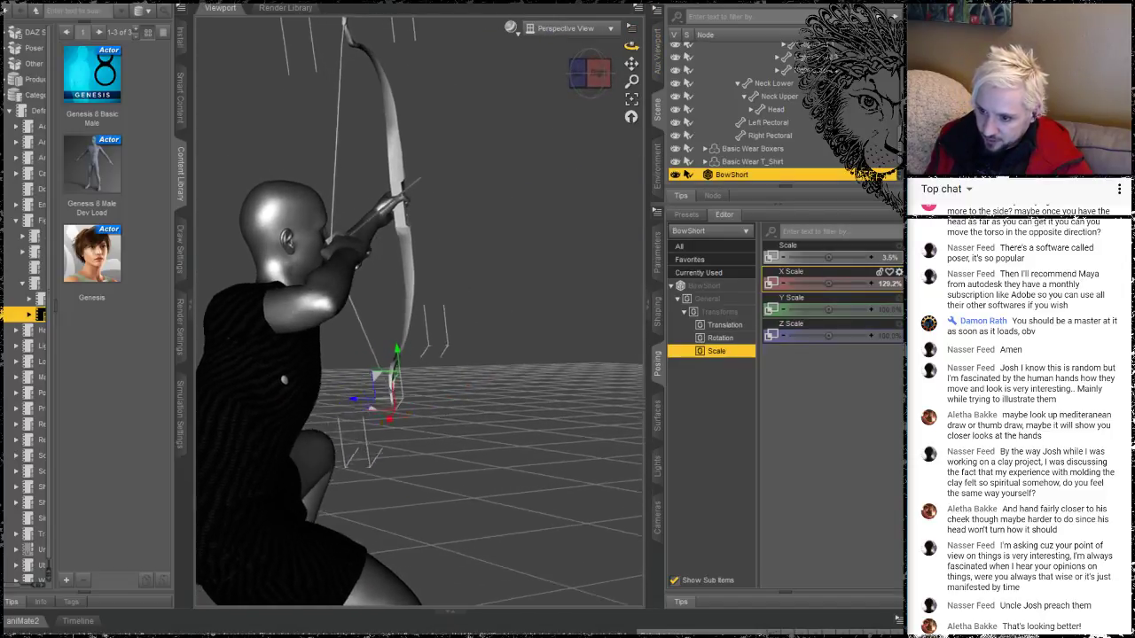
pyautogui.moveTo(559, 48); pyautogui.dragTo(488, 52)
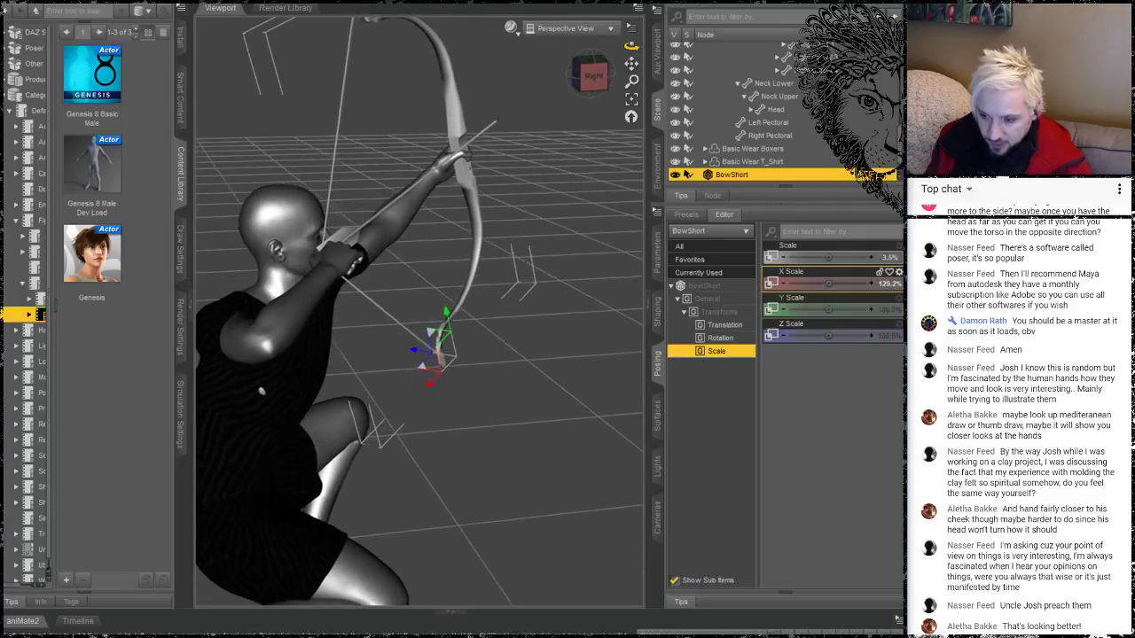
pyautogui.moveTo(631, 46); pyautogui.dragTo(619, 28)
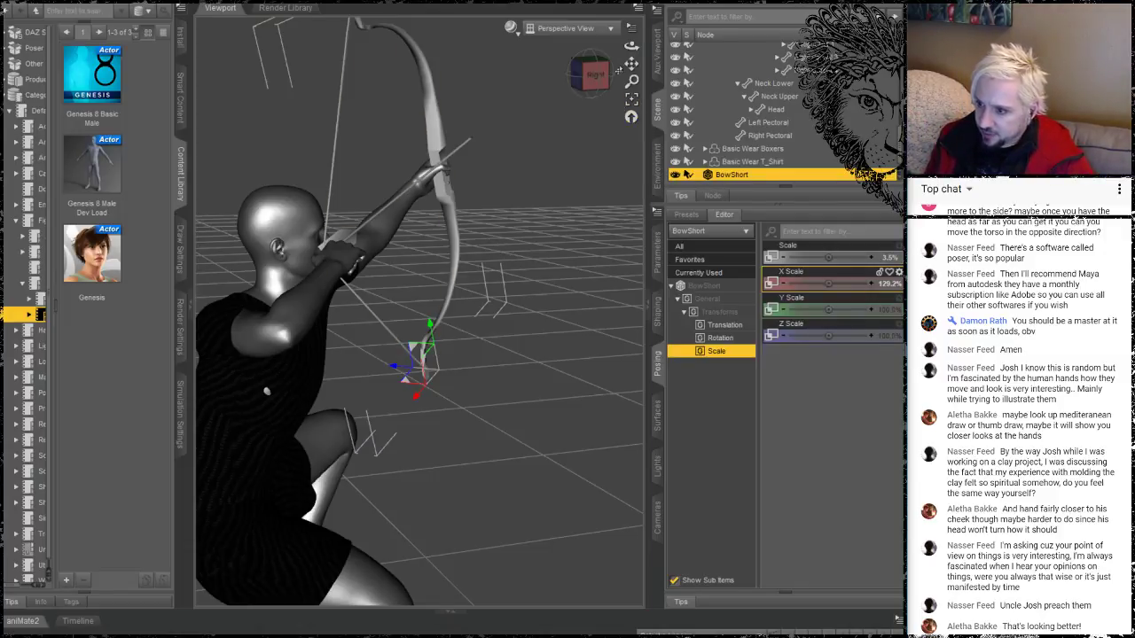
pyautogui.moveTo(632, 80)
pyautogui.mouseDown()
pyautogui.moveTo(631, 54)
pyautogui.moveTo(631, 116)
pyautogui.moveTo(631, 78)
pyautogui.mouseUp()
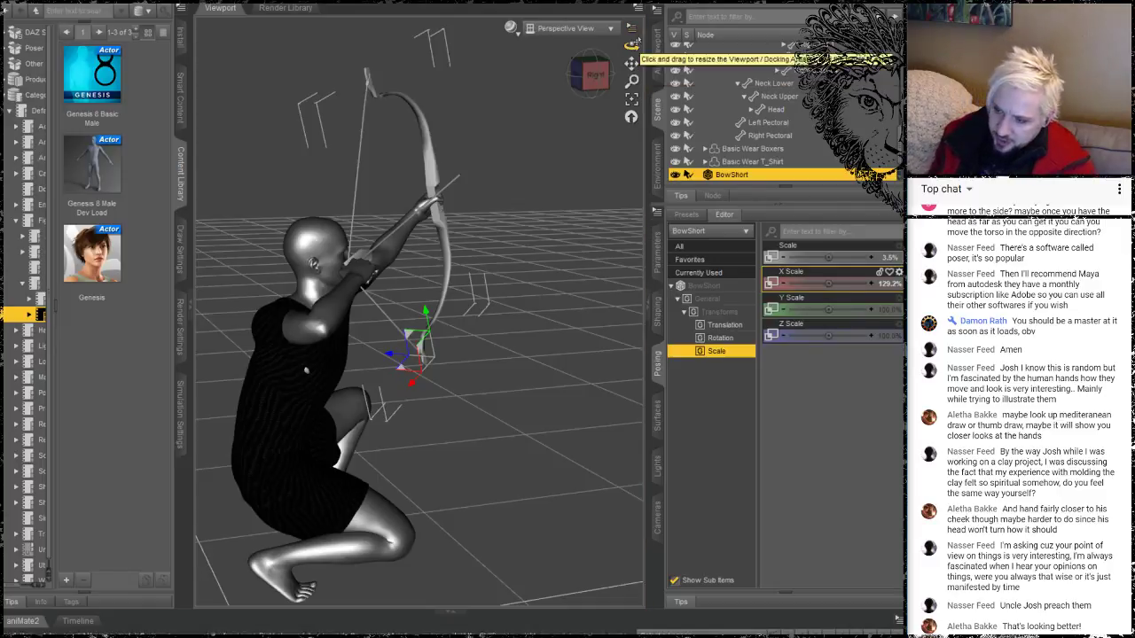
pyautogui.moveTo(630, 46); pyautogui.dragTo(631, 45)
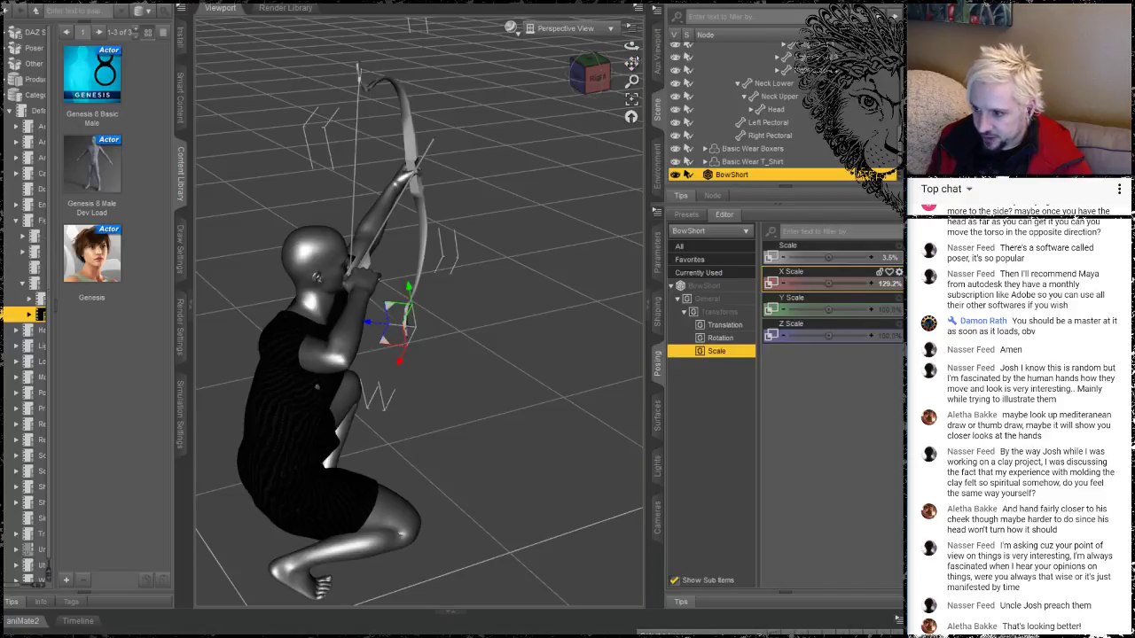
pyautogui.moveTo(630, 45); pyautogui.dragTo(630, 45)
pyautogui.moveTo(299, 367); pyautogui.dragTo(300, 364, button='middle')
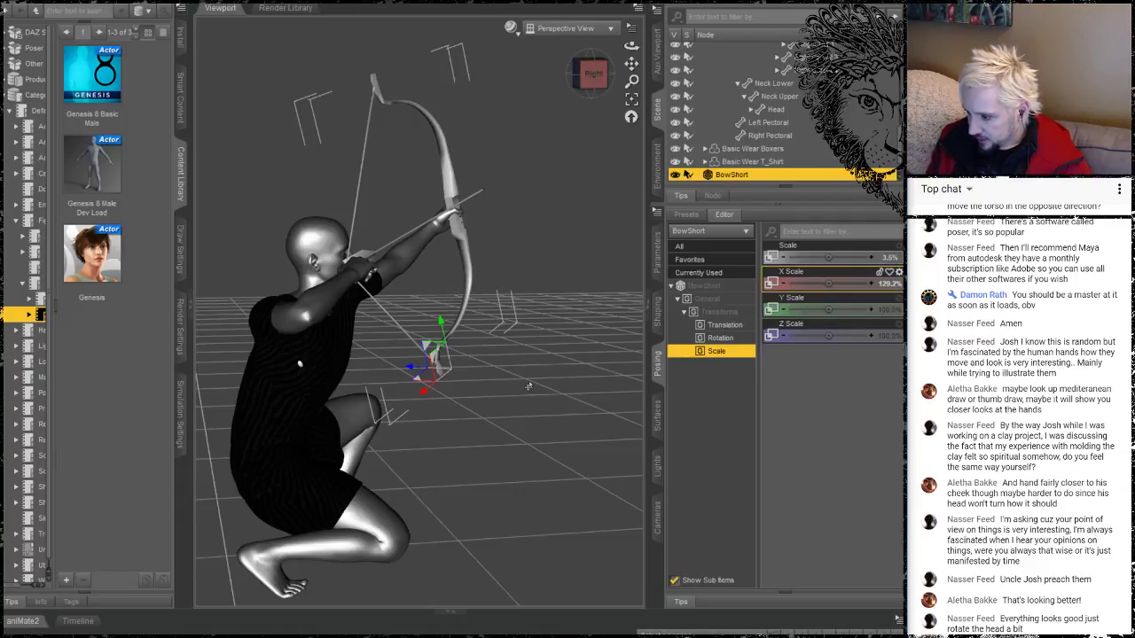
# Turn the figure's head toward the bow by setting its Twist rotation to 22.00
pyautogui.click(322, 247)
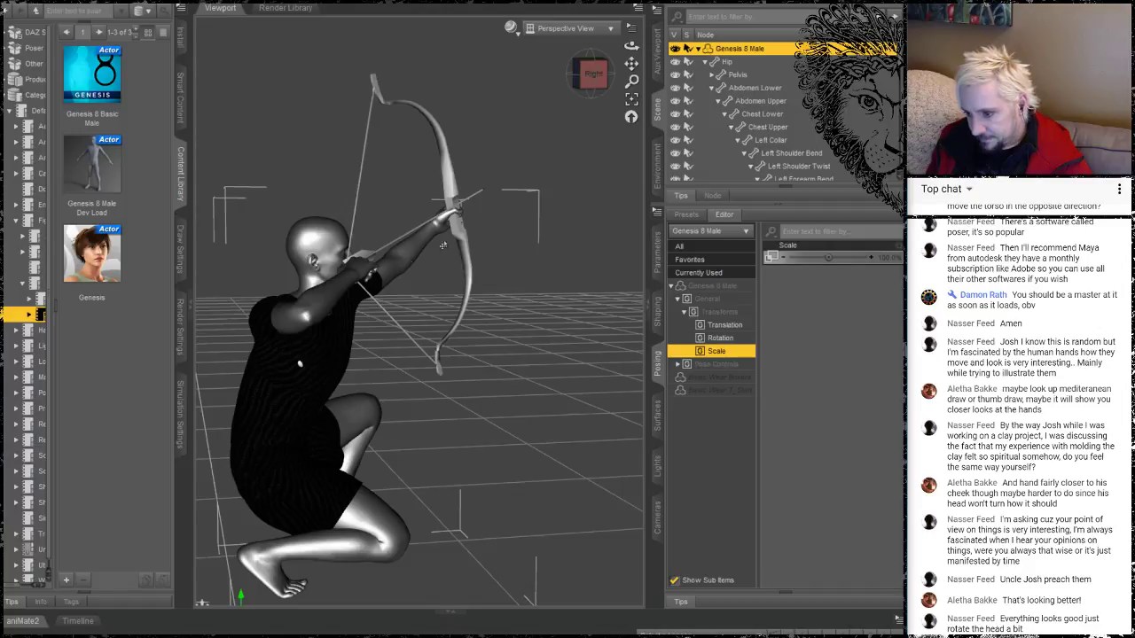
pyautogui.click(715, 337)
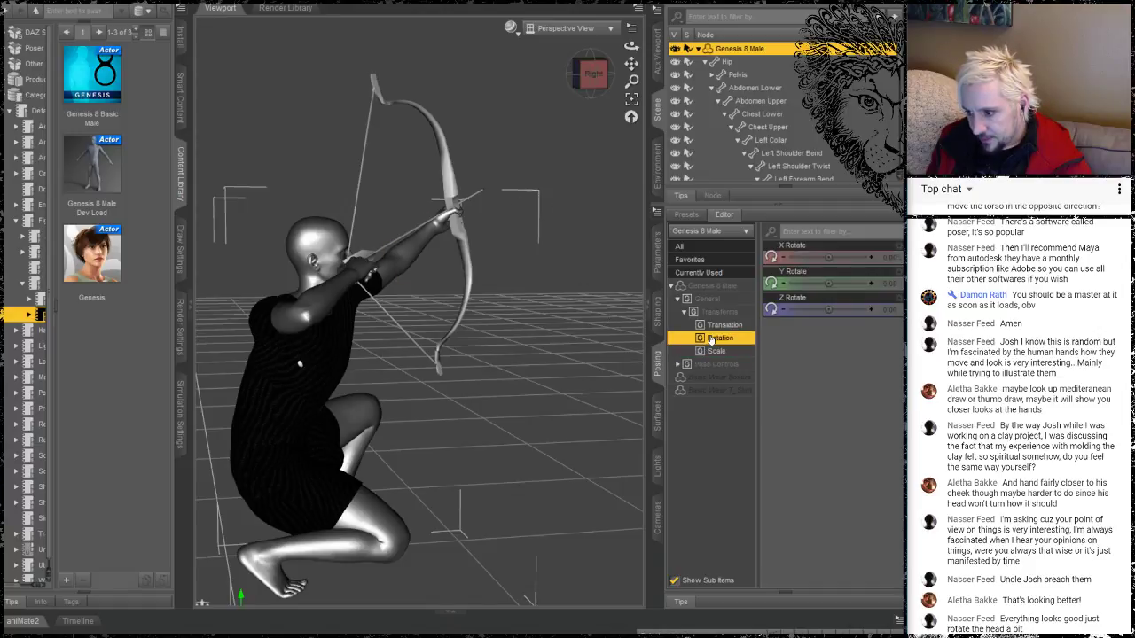
pyautogui.click(321, 237)
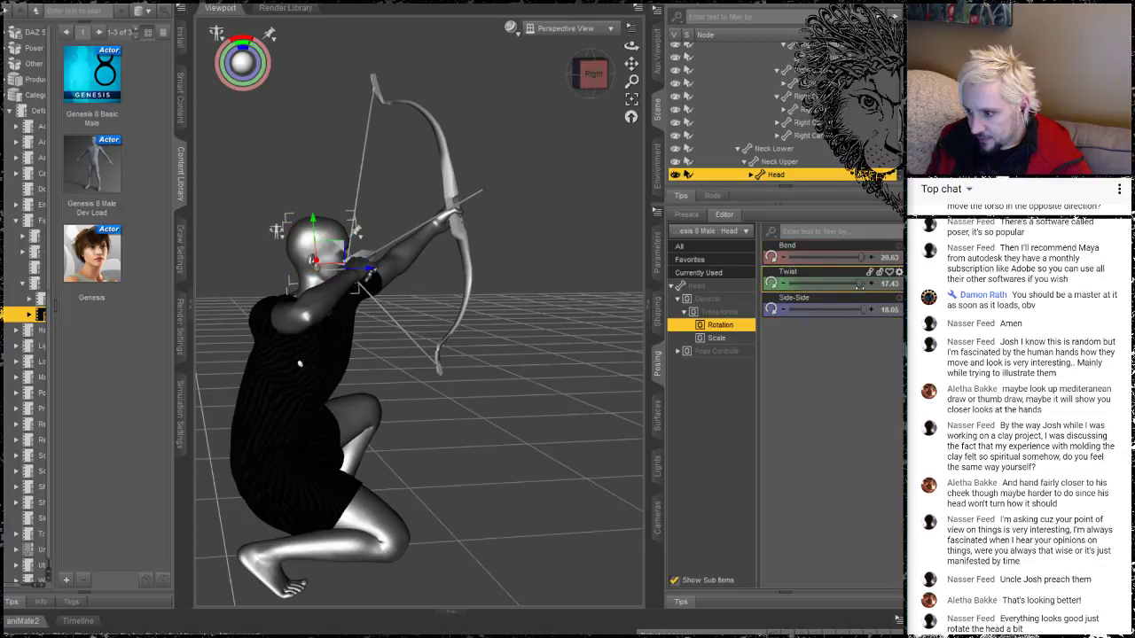
pyautogui.moveTo(858, 284); pyautogui.dragTo(864, 284)
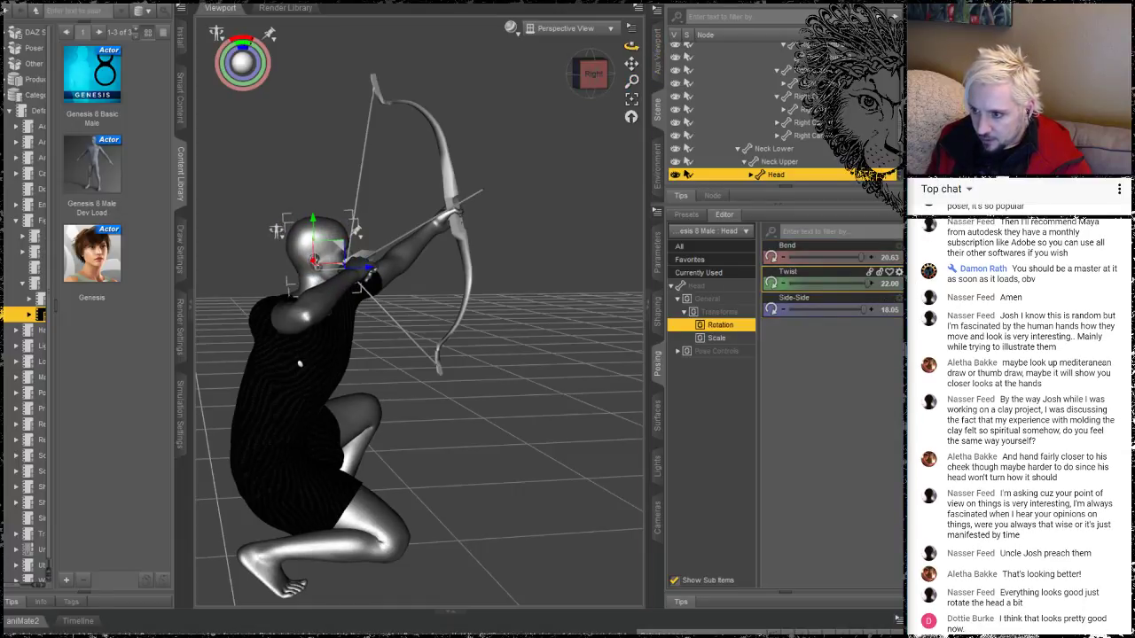
# Viewed from above, try to turn the head further by raising its Twist rotation
pyautogui.moveTo(631, 46); pyautogui.dragTo(628, 122)
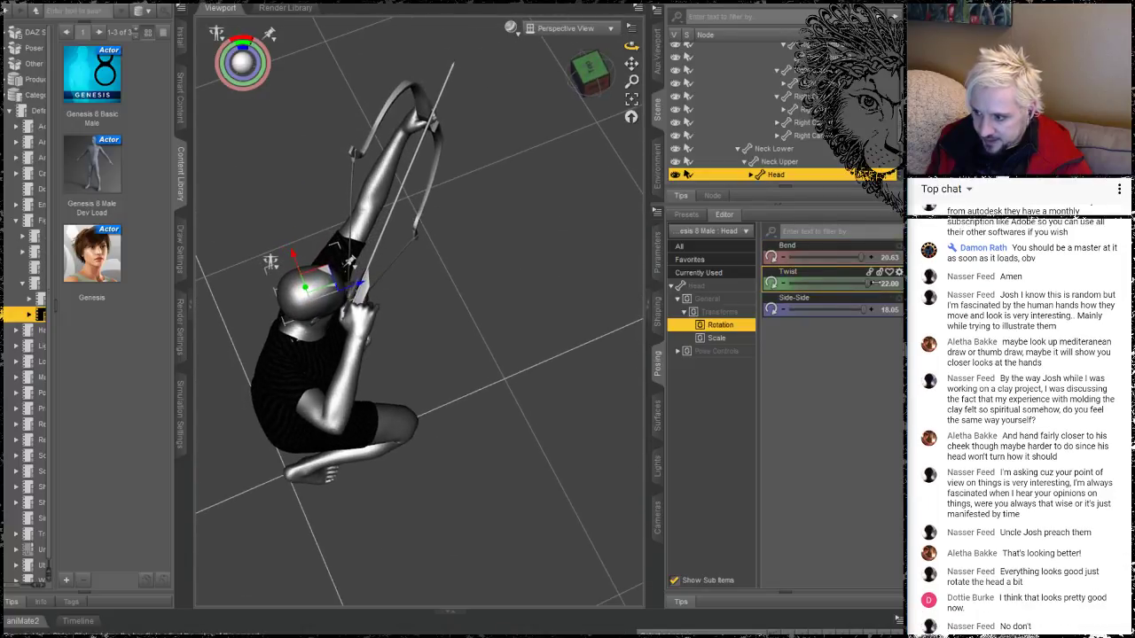
pyautogui.moveTo(887, 284); pyautogui.dragTo(1057, 261)
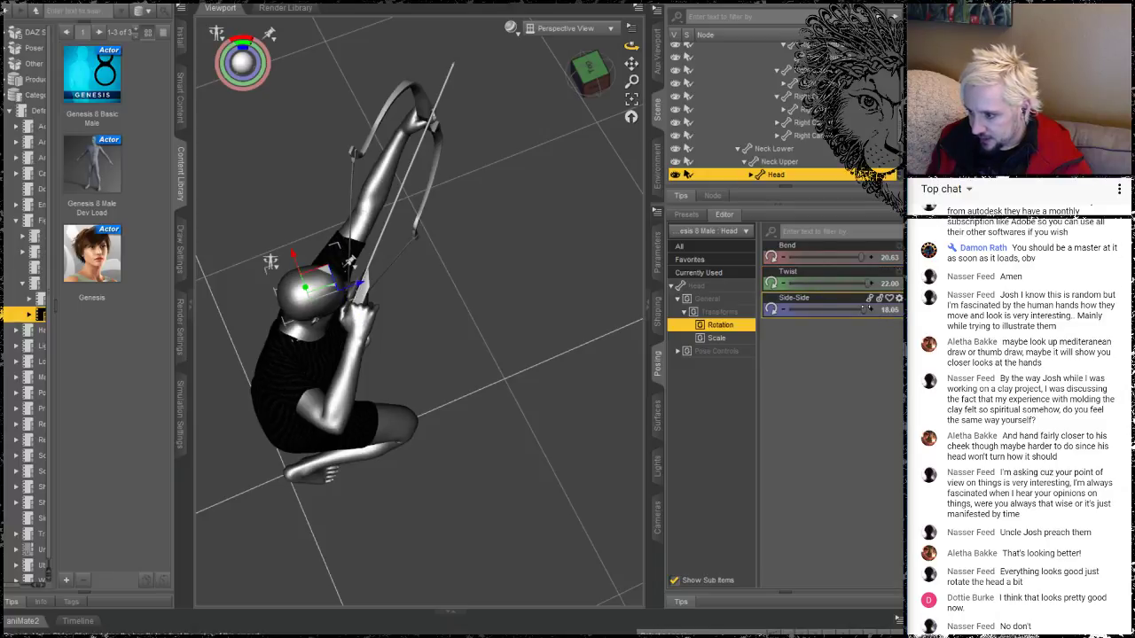
pyautogui.click(877, 275)
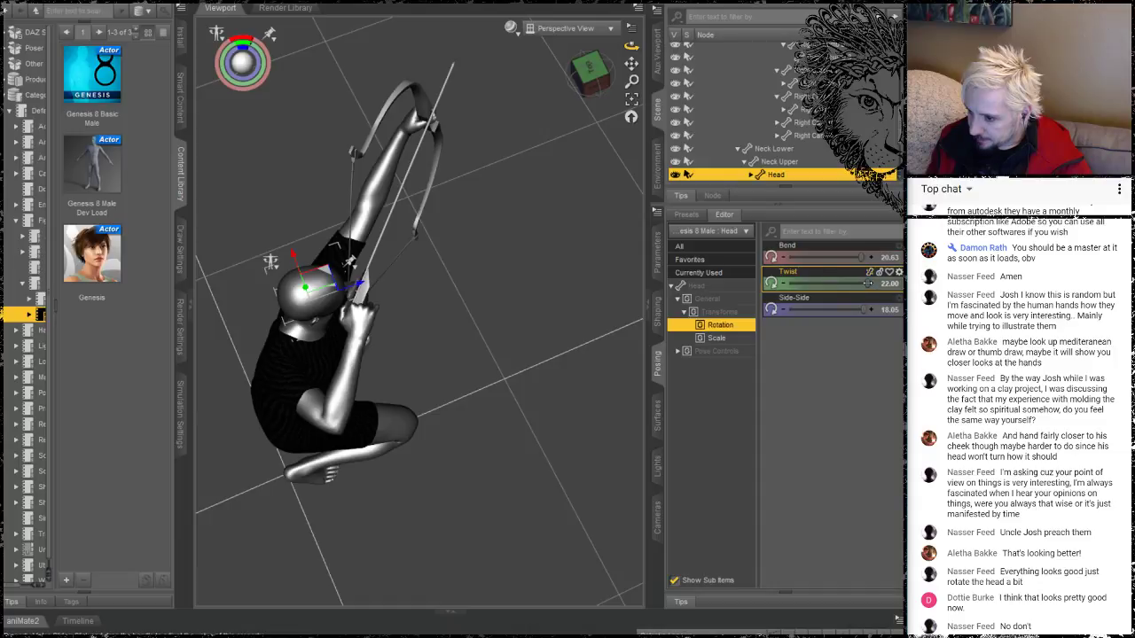
pyautogui.moveTo(868, 284); pyautogui.dragTo(995, 294)
# In the parameter settings for the head's Twist rotation, set the maximum to 45 and turn off Use Limits
pyautogui.click(898, 273)
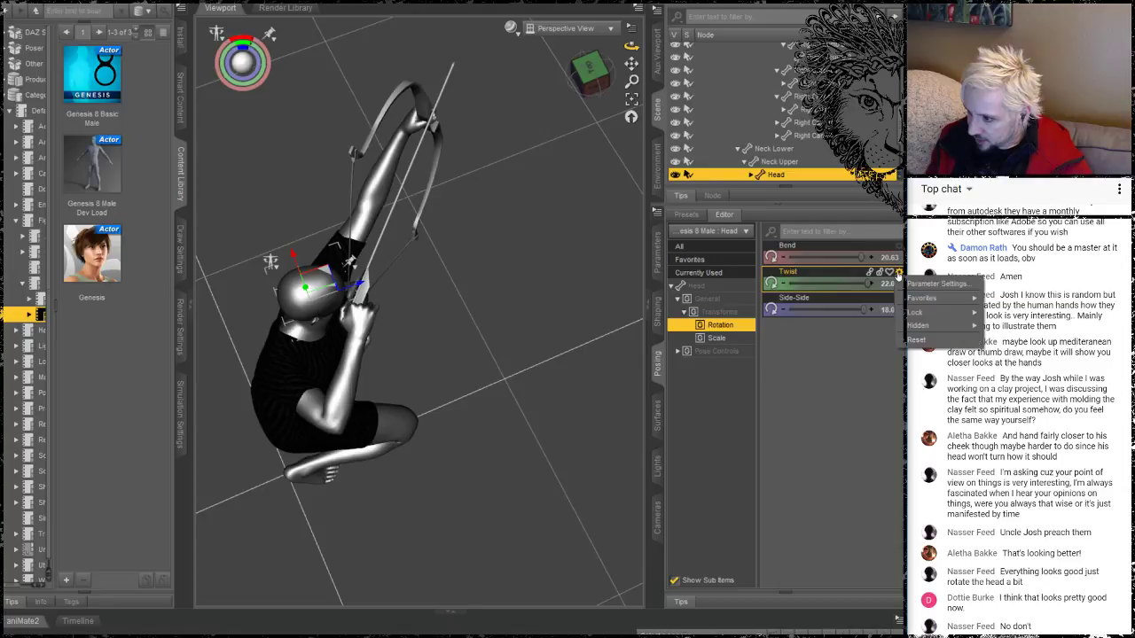
pyautogui.moveTo(913, 314)
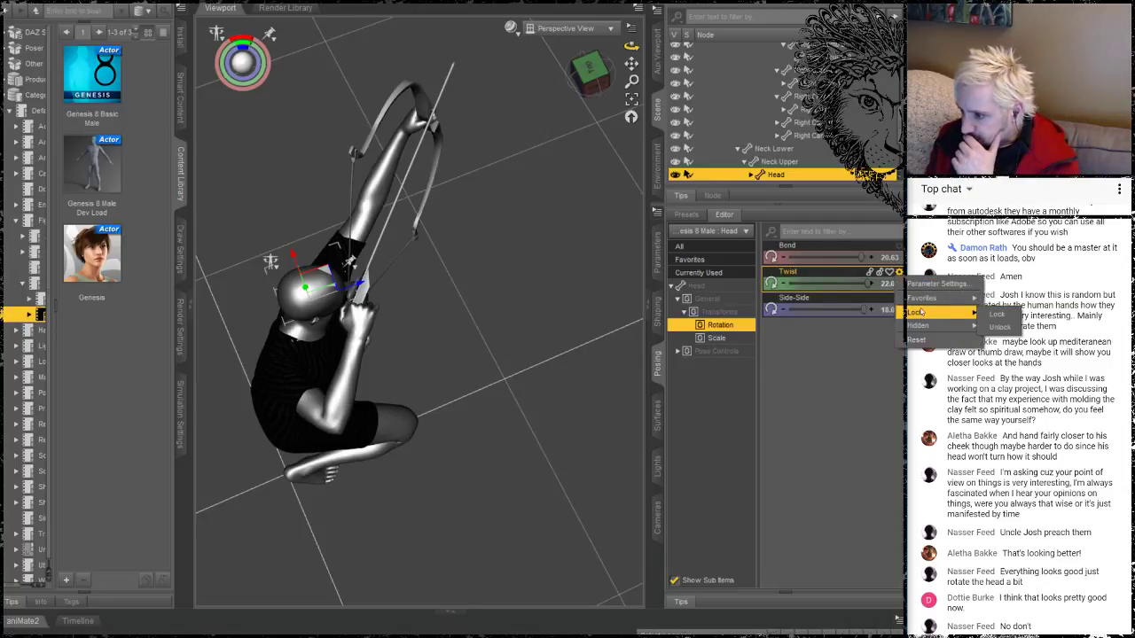
pyautogui.click(927, 285)
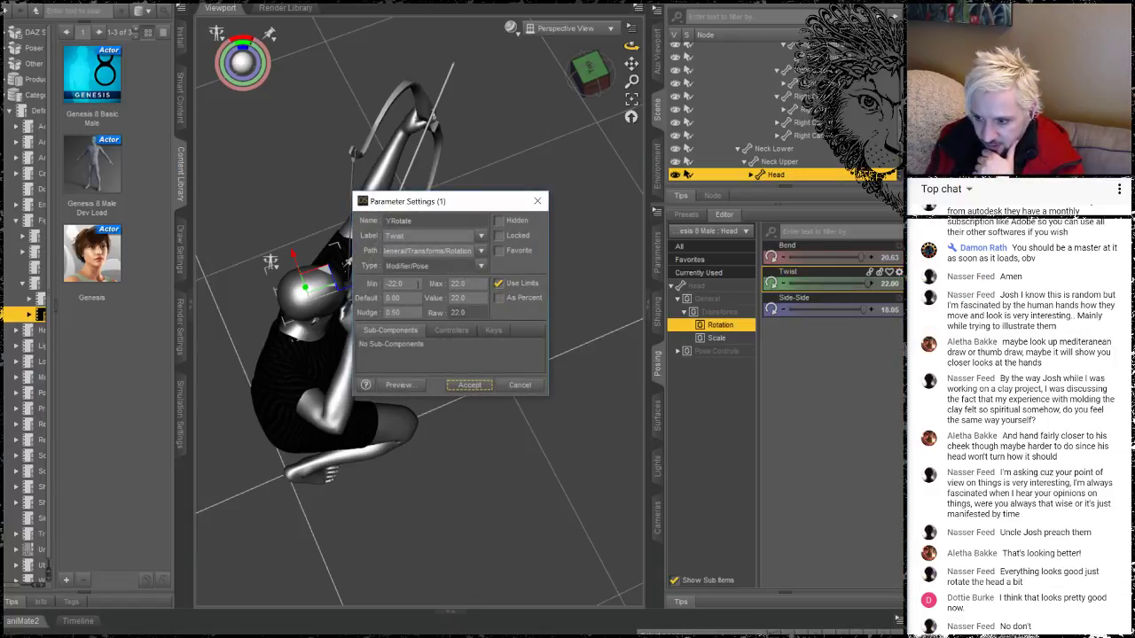
pyautogui.click(456, 285)
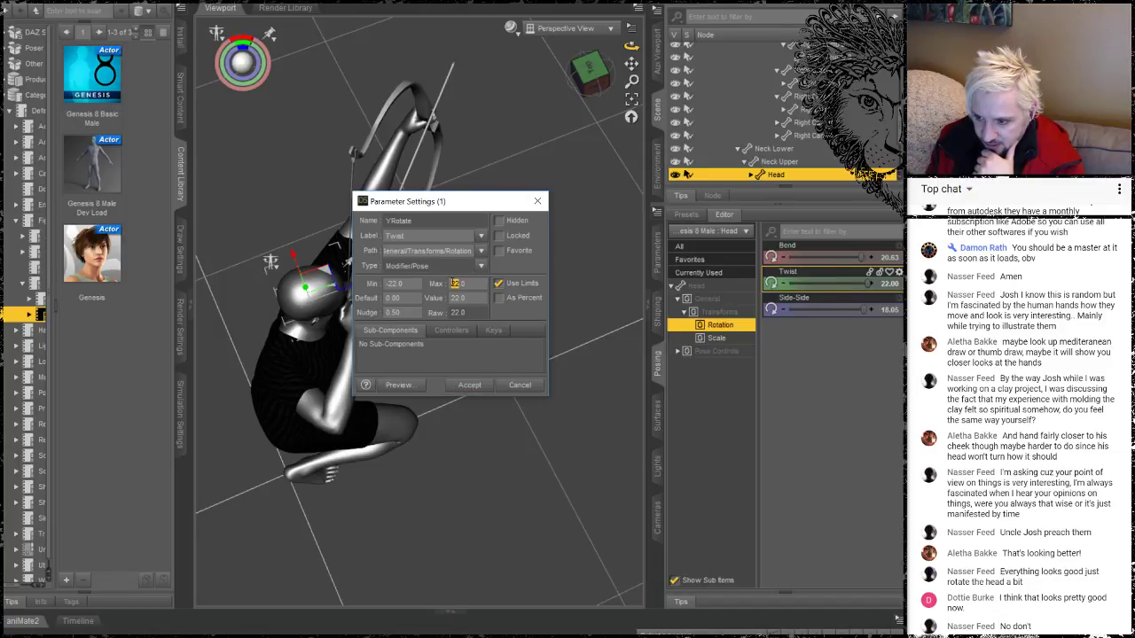
pyautogui.press('BackSpace')
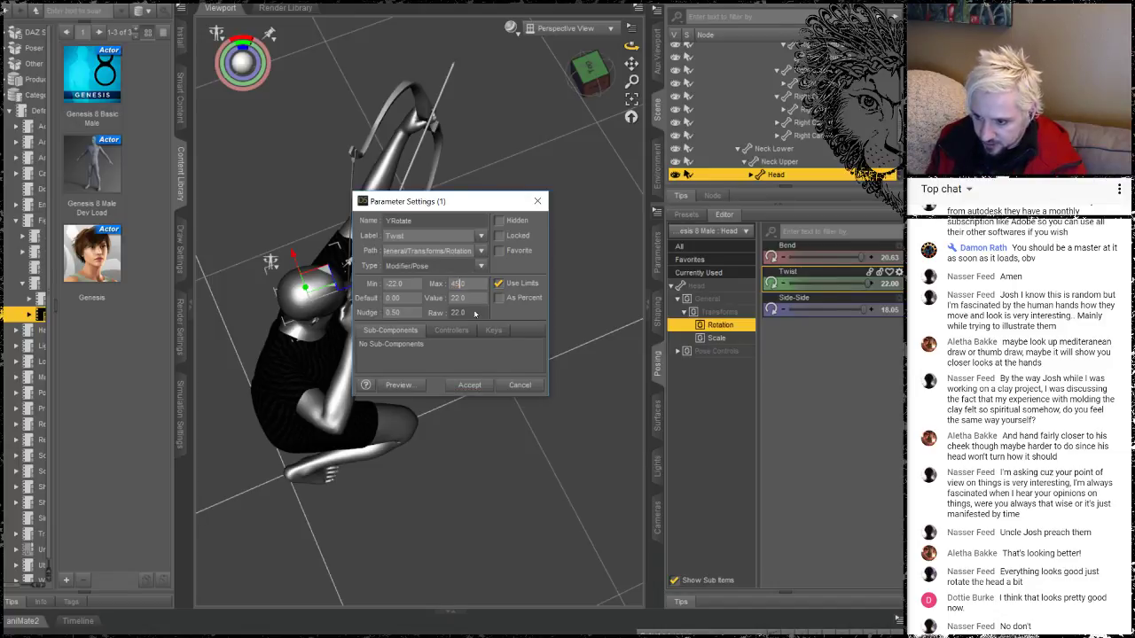
pyautogui.write('45')
pyautogui.click(499, 283)
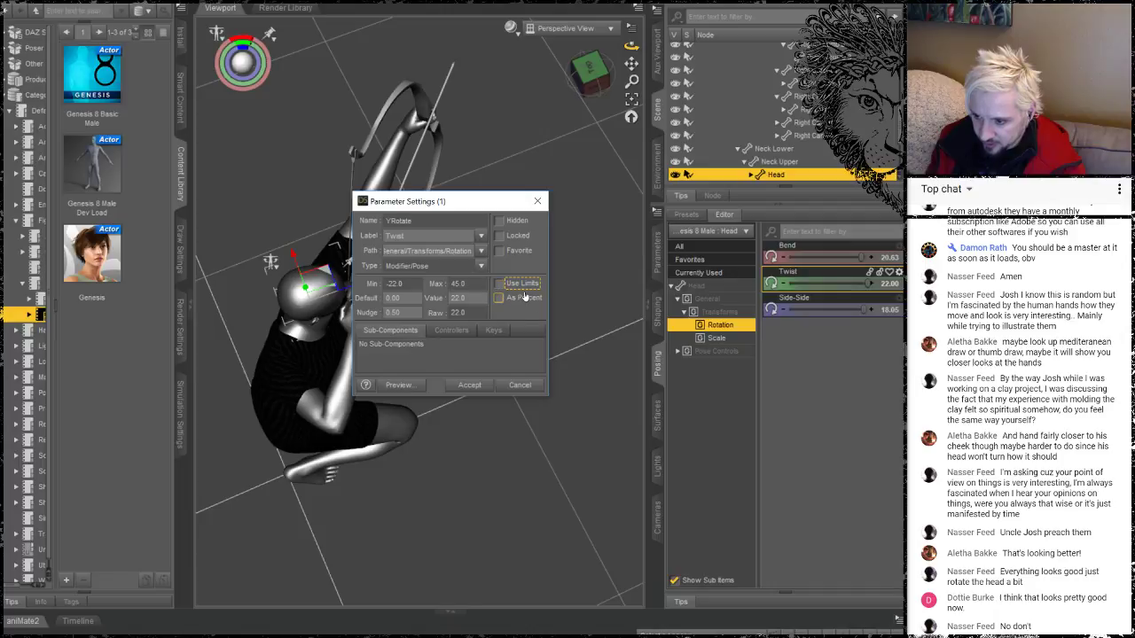
pyautogui.click(469, 384)
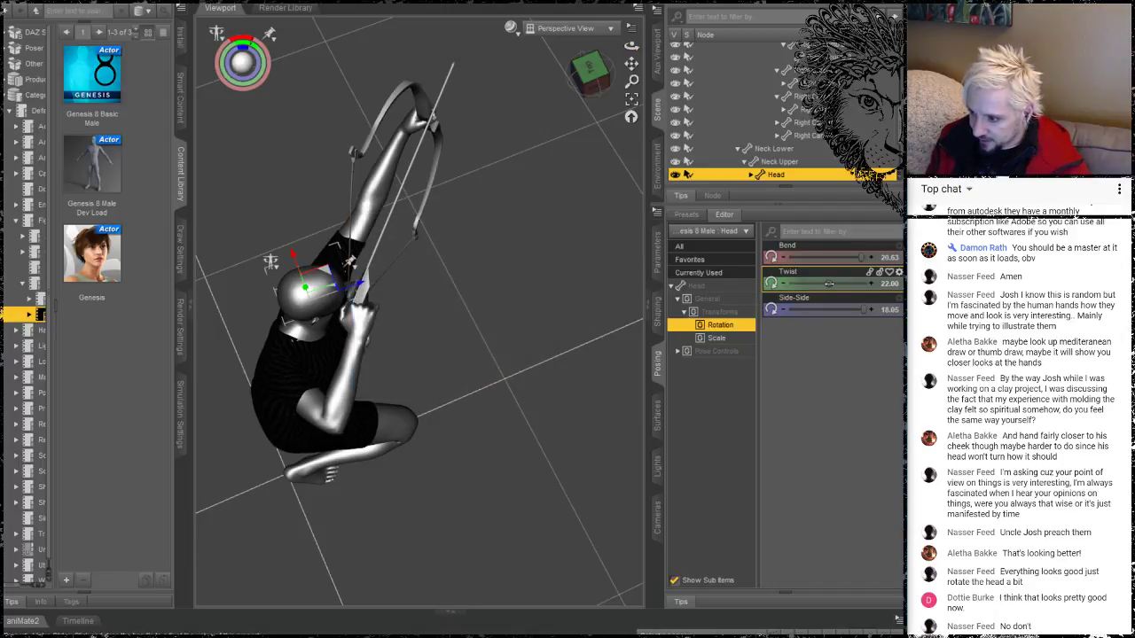
# Turn the head further toward the bow by setting its Twist rotation to 56.24, and save the scene
pyautogui.moveTo(828, 284)
pyautogui.mouseDown()
pyautogui.moveTo(844, 284)
pyautogui.moveTo(828, 284)
pyautogui.mouseUp()
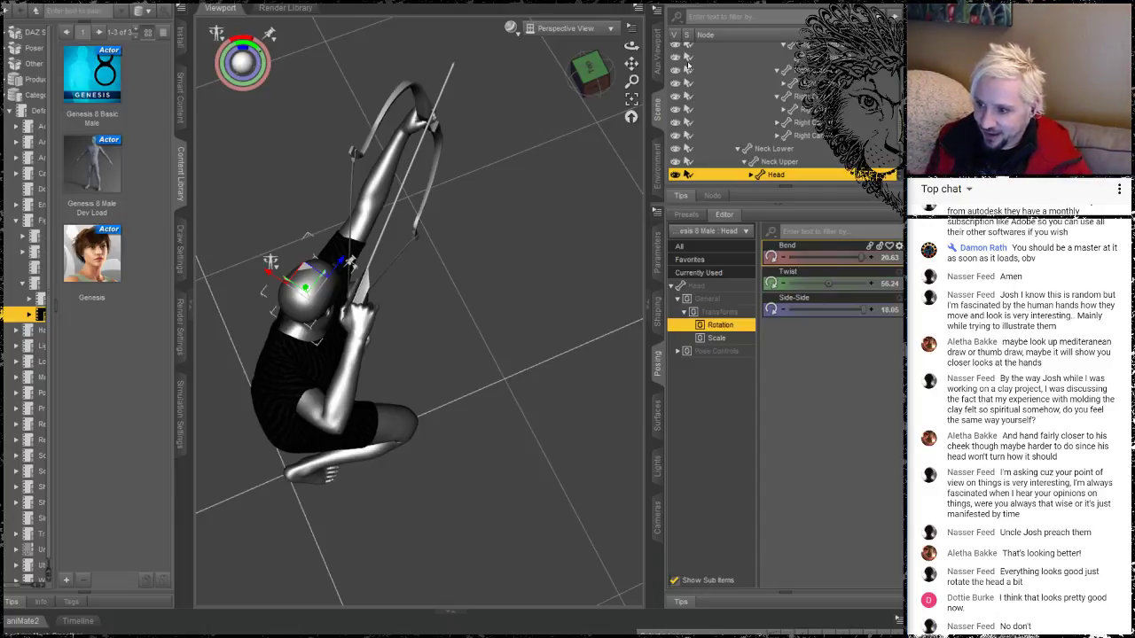
pyautogui.moveTo(631, 47); pyautogui.dragTo(640, 14)
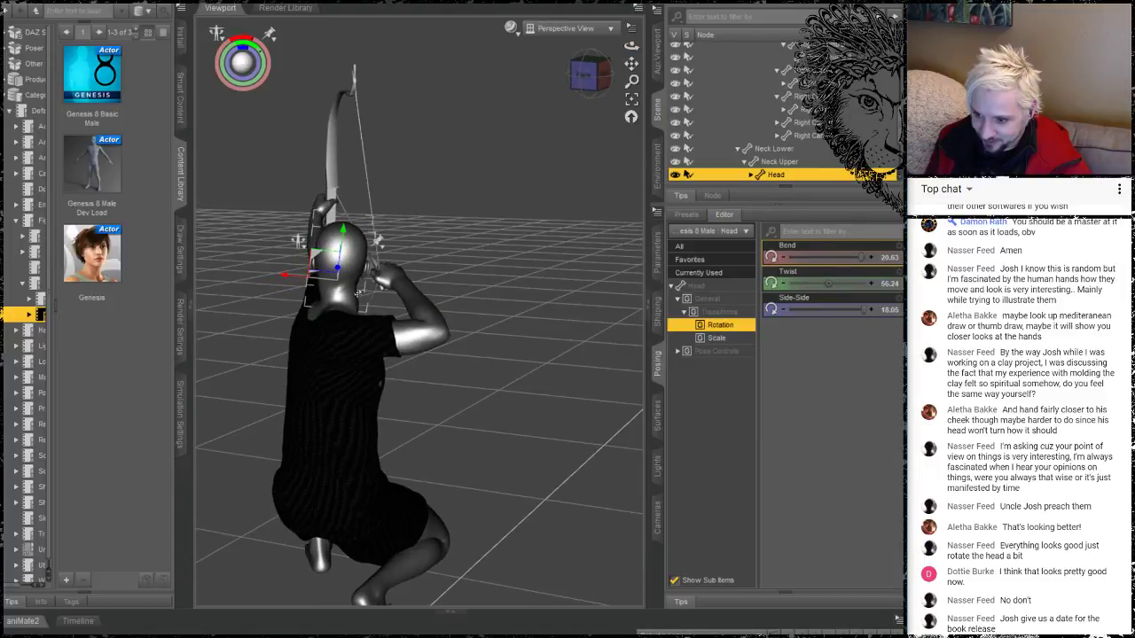
pyautogui.moveTo(631, 46); pyautogui.dragTo(486, 87)
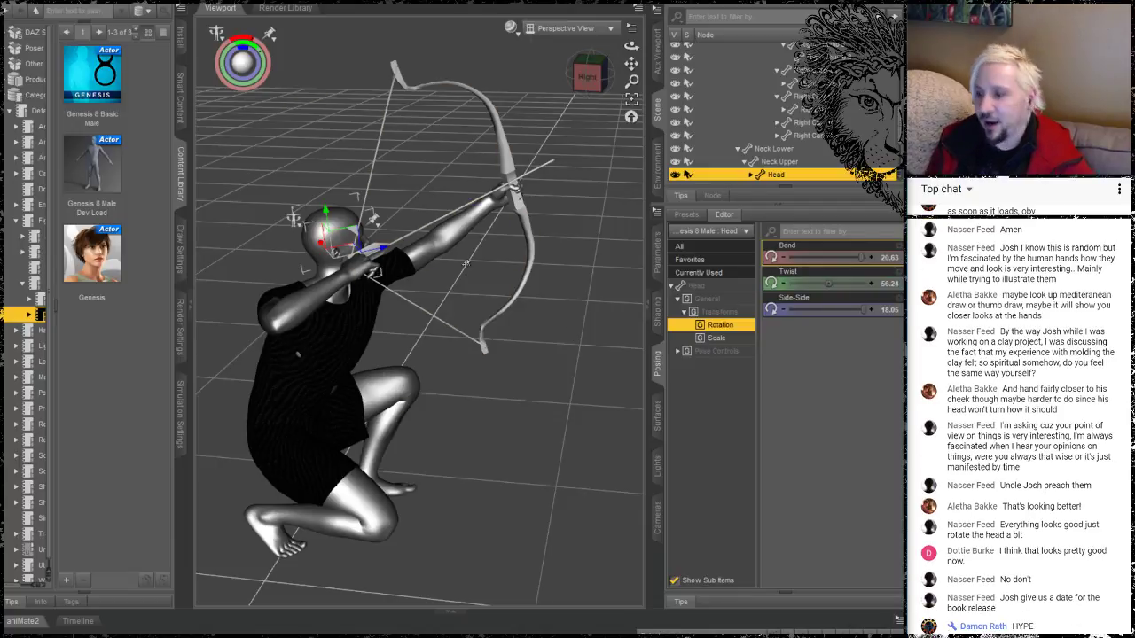
pyautogui.moveTo(632, 46); pyautogui.dragTo(658, 67)
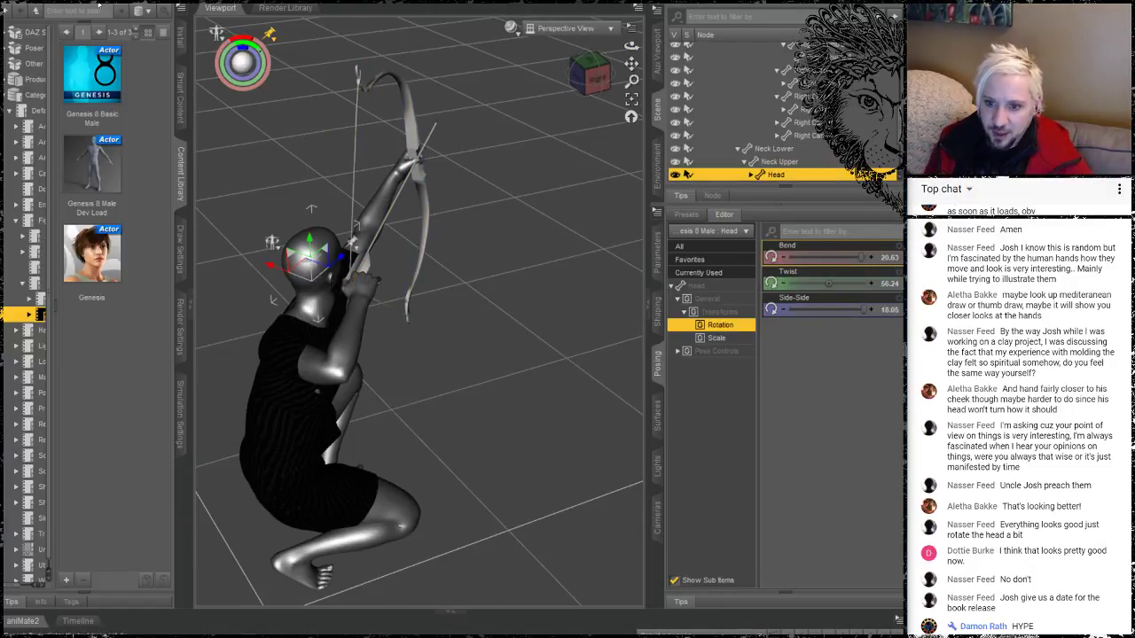
pyautogui.click(11, 1)
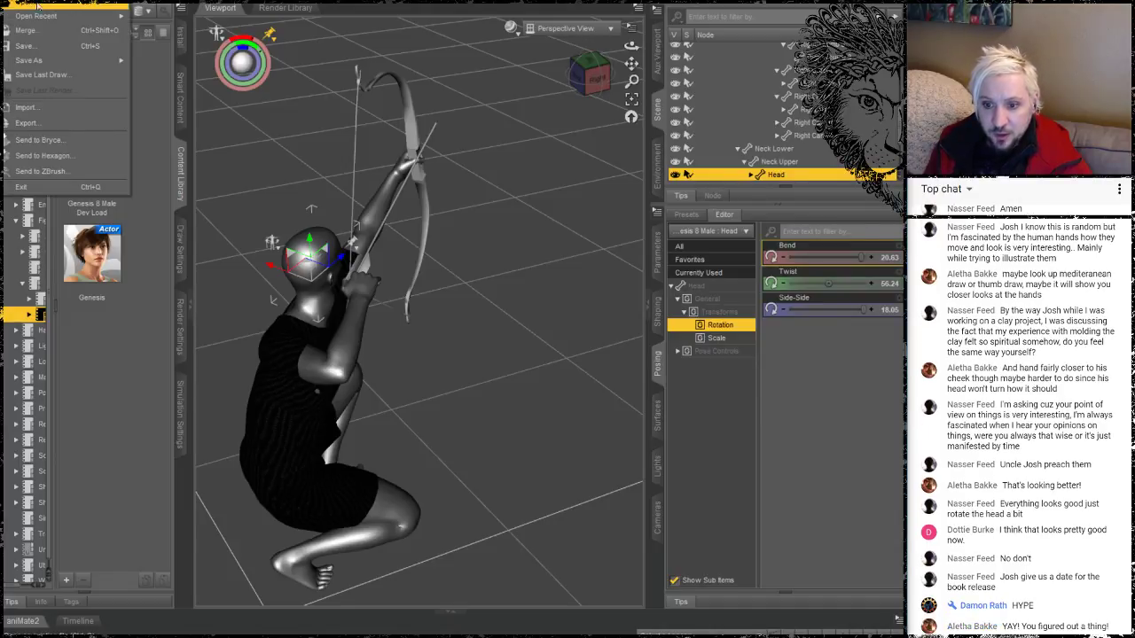
pyautogui.click(35, 46)
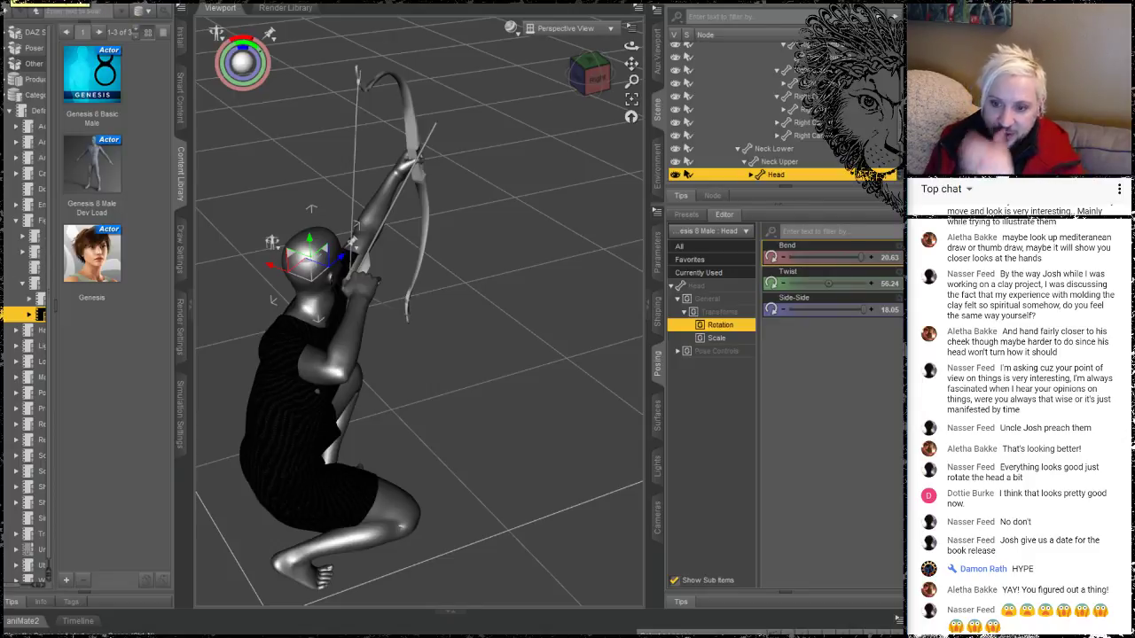
# Choose the Mulig OBJ model for import from the Common folder within the Illistrations folder of TalesFromTalifar
pyautogui.click(11, 1)
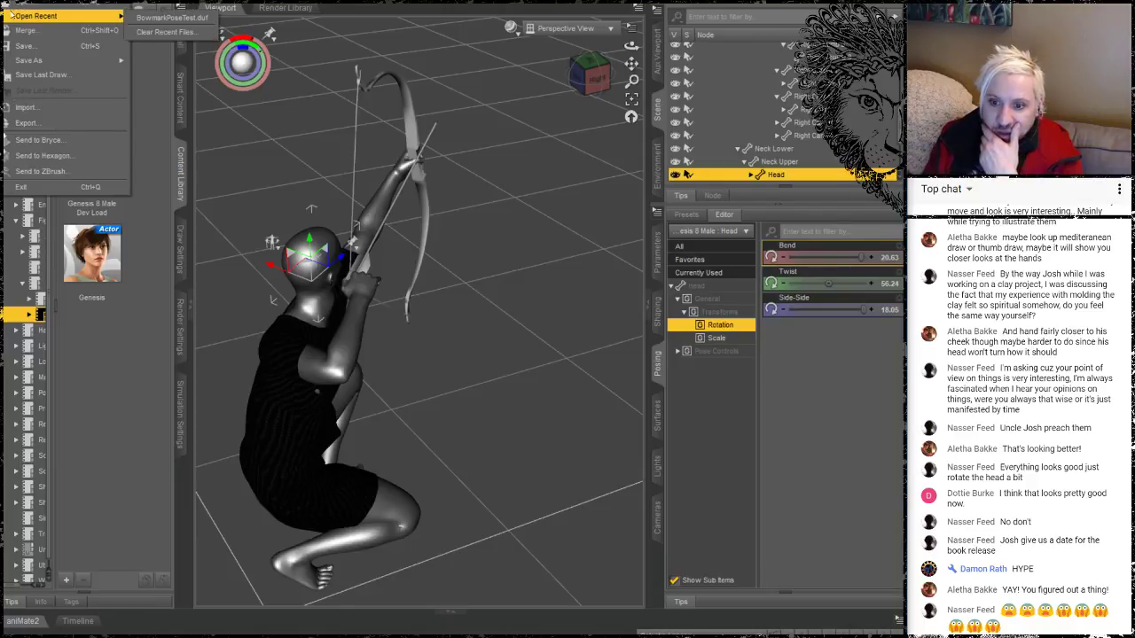
pyautogui.click(27, 110)
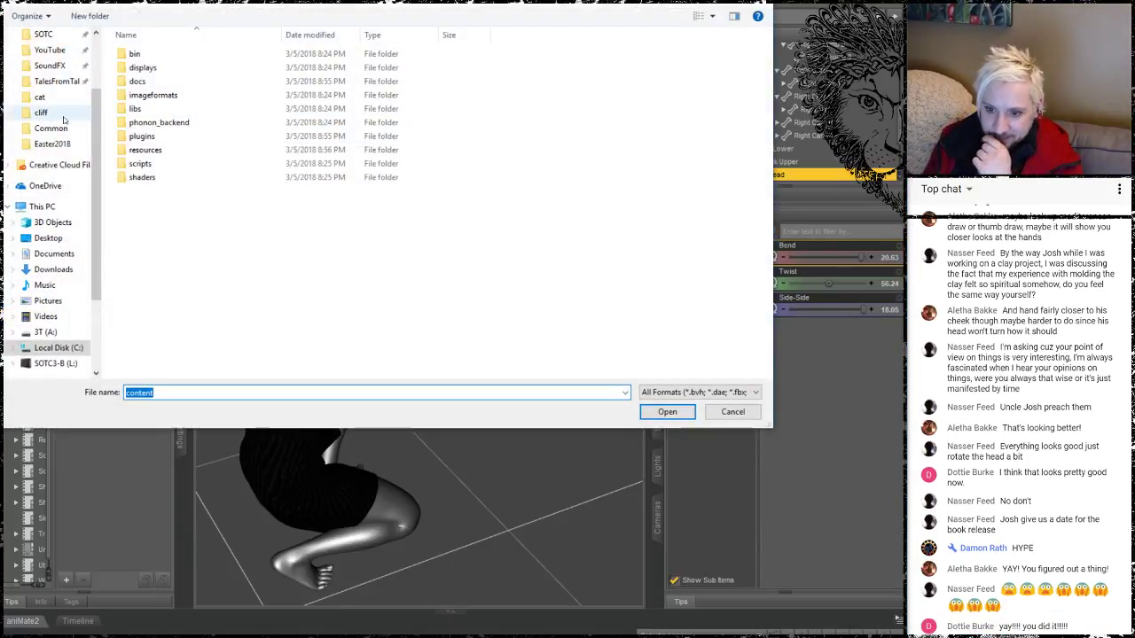
pyautogui.click(58, 82)
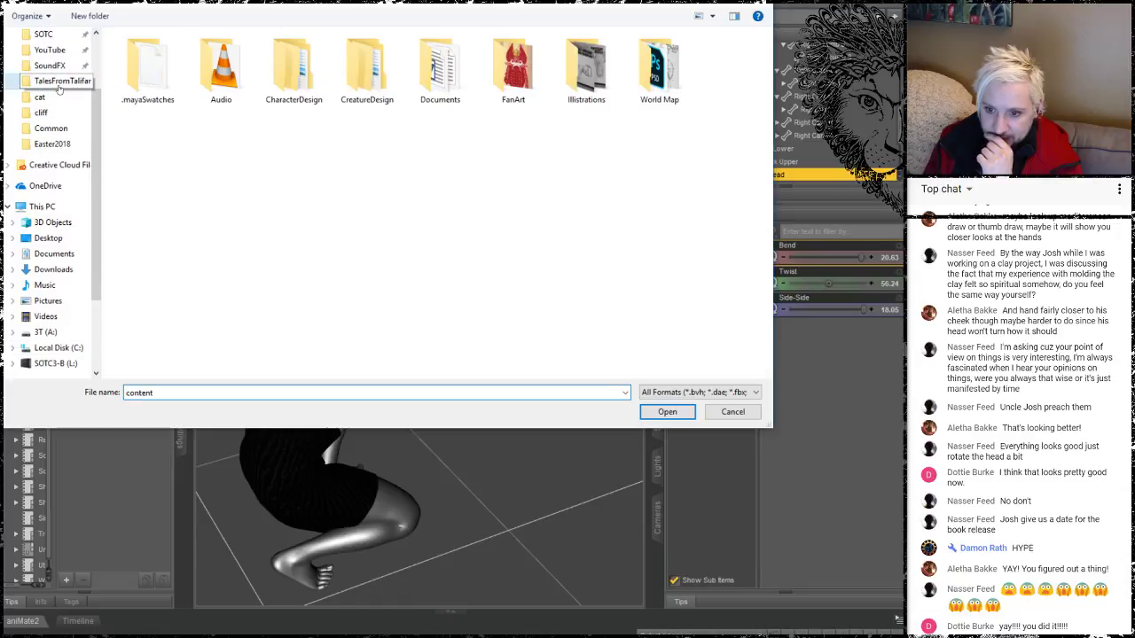
pyautogui.doubleClick(581, 71)
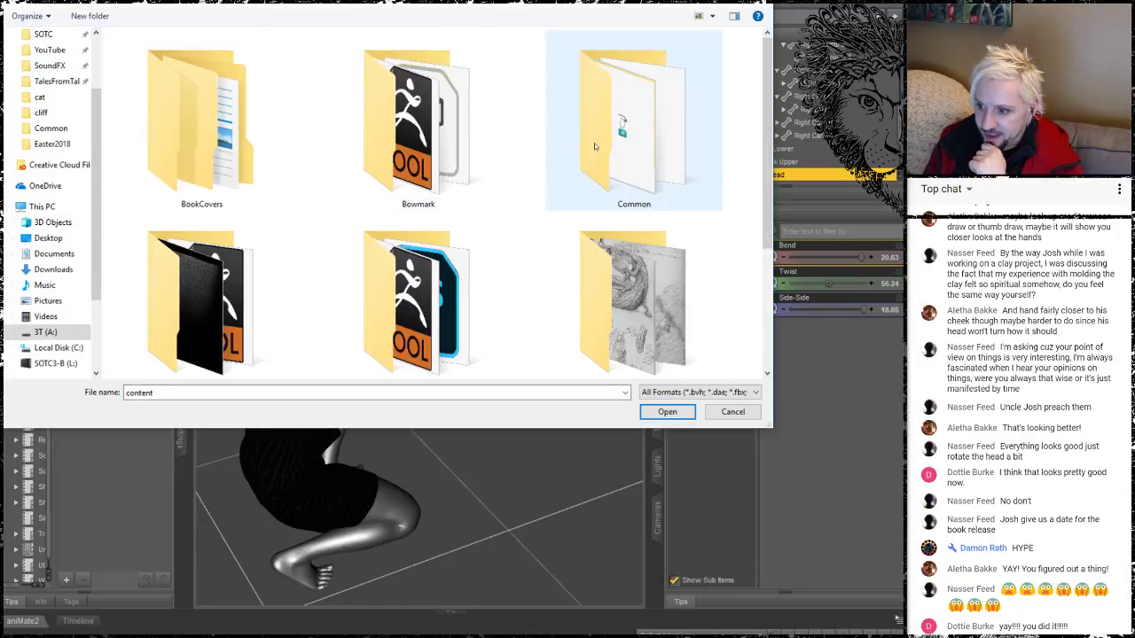
pyautogui.doubleClick(594, 142)
pyautogui.doubleClick(366, 67)
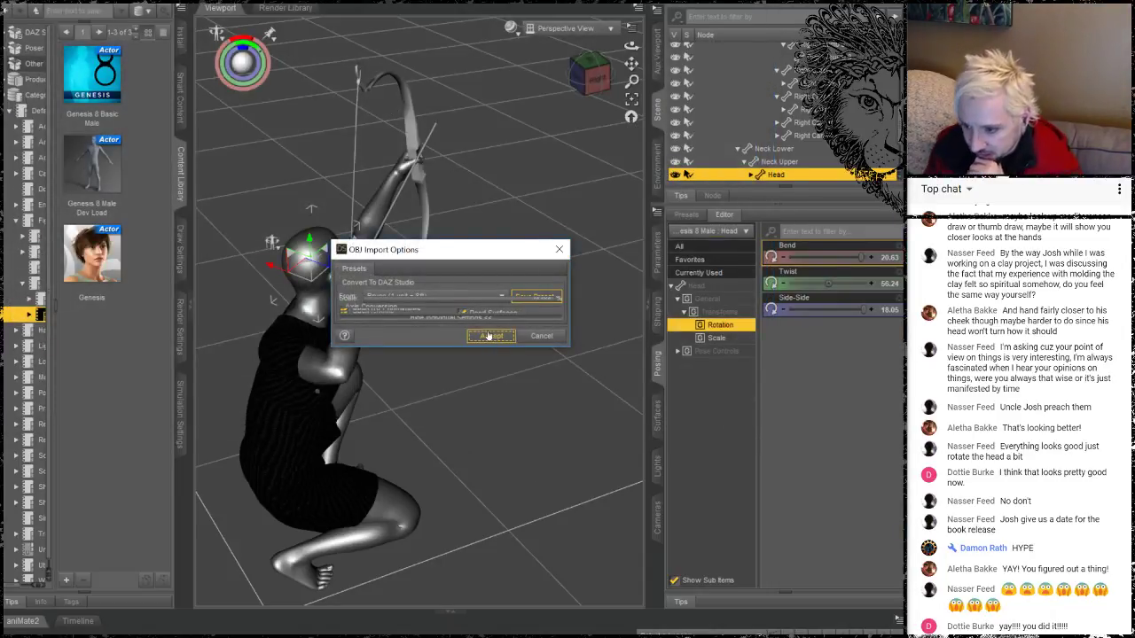
# Import the OBJ at 100% scale with Read UV Coordinates, Read Groups and Read Material Library turned off
pyautogui.moveTo(444, 346); pyautogui.dragTo(473, 558)
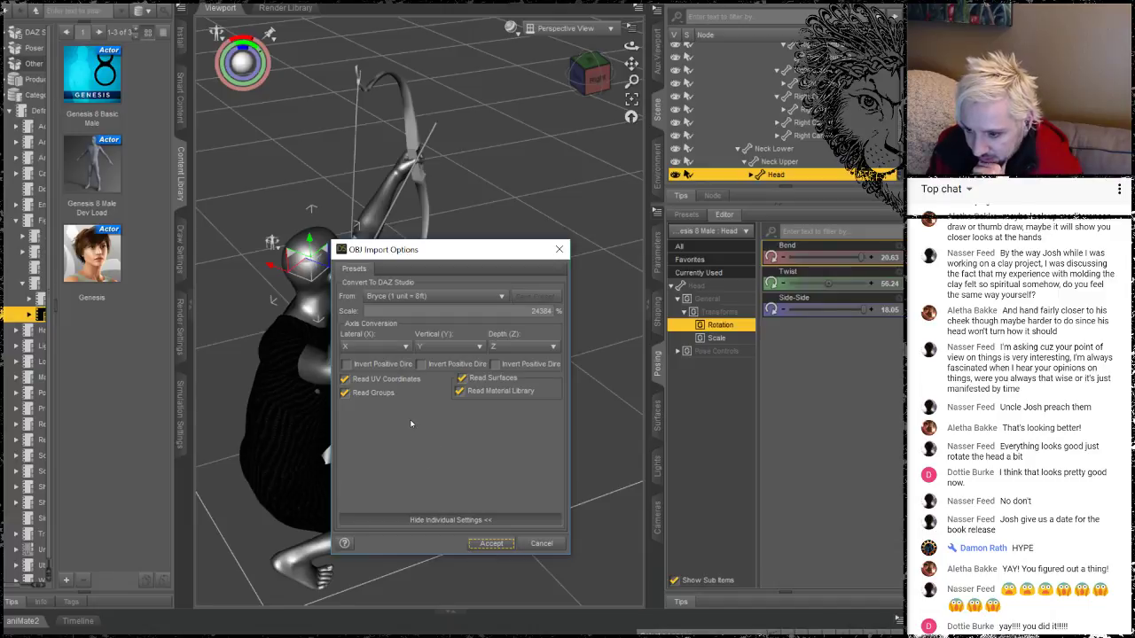
pyautogui.click(346, 379)
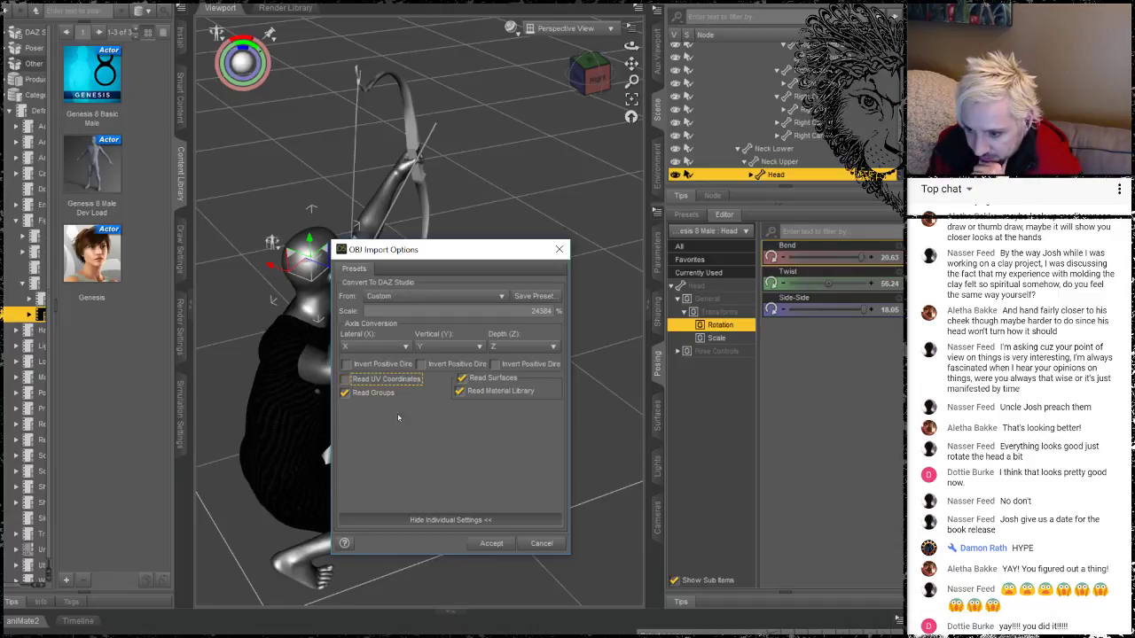
pyautogui.click(346, 394)
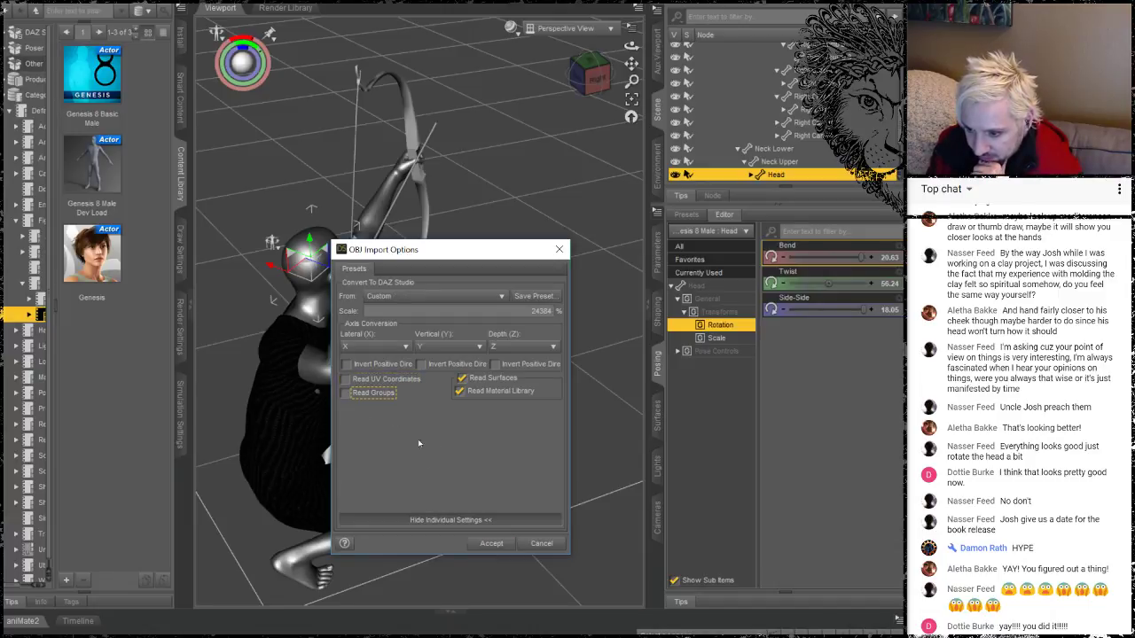
pyautogui.click(459, 396)
pyautogui.click(460, 396)
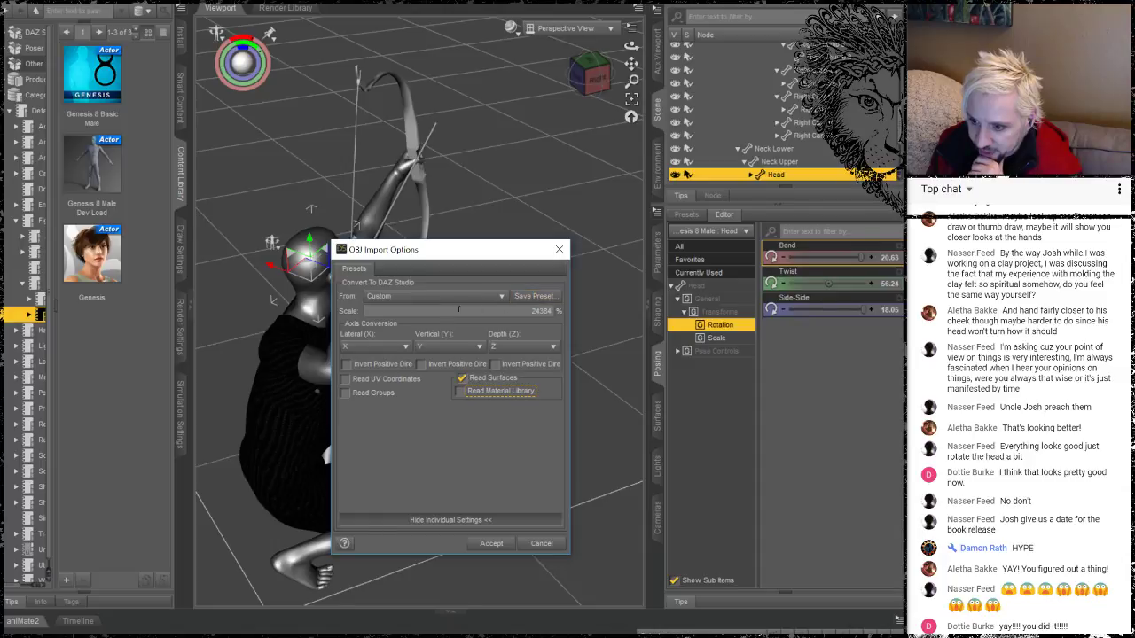
pyautogui.click(545, 312)
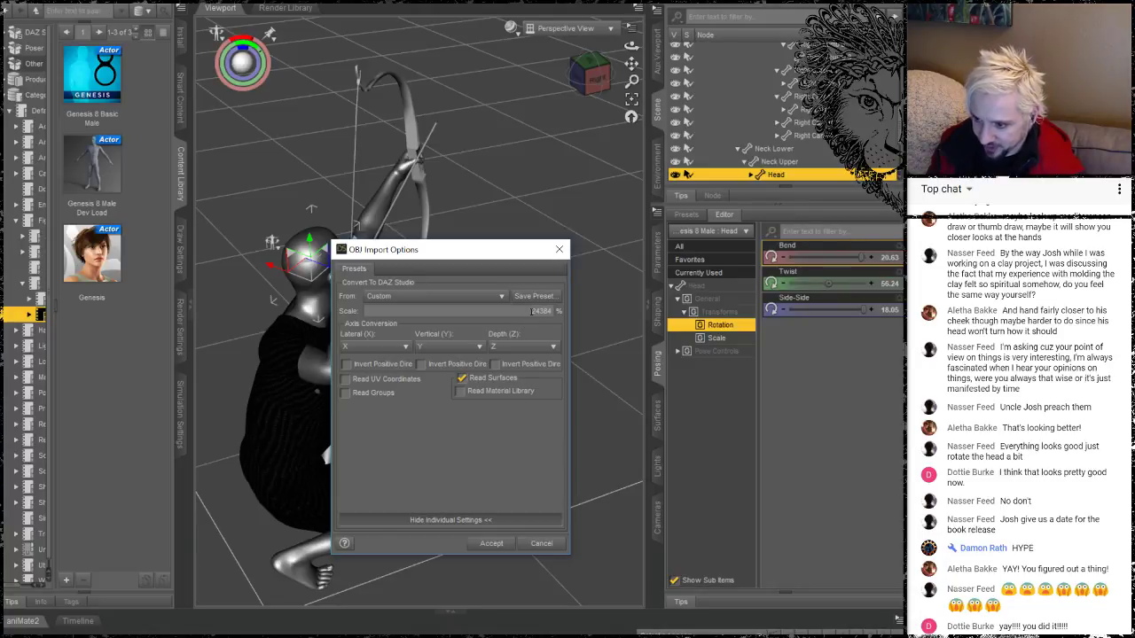
pyautogui.moveTo(532, 311); pyautogui.dragTo(559, 311)
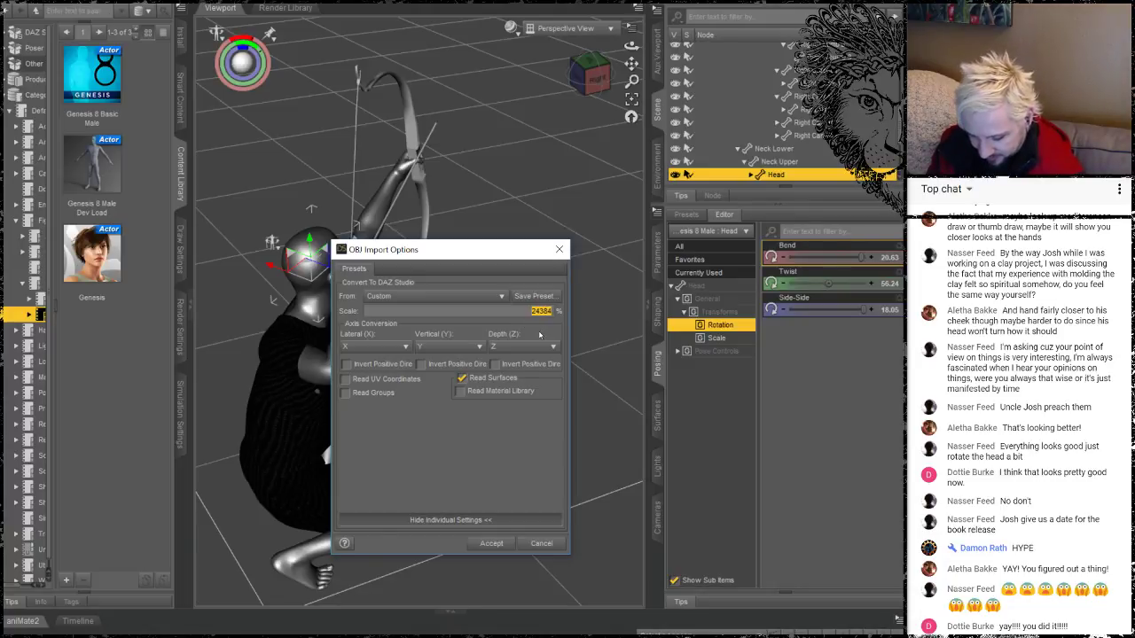
pyautogui.write('100')
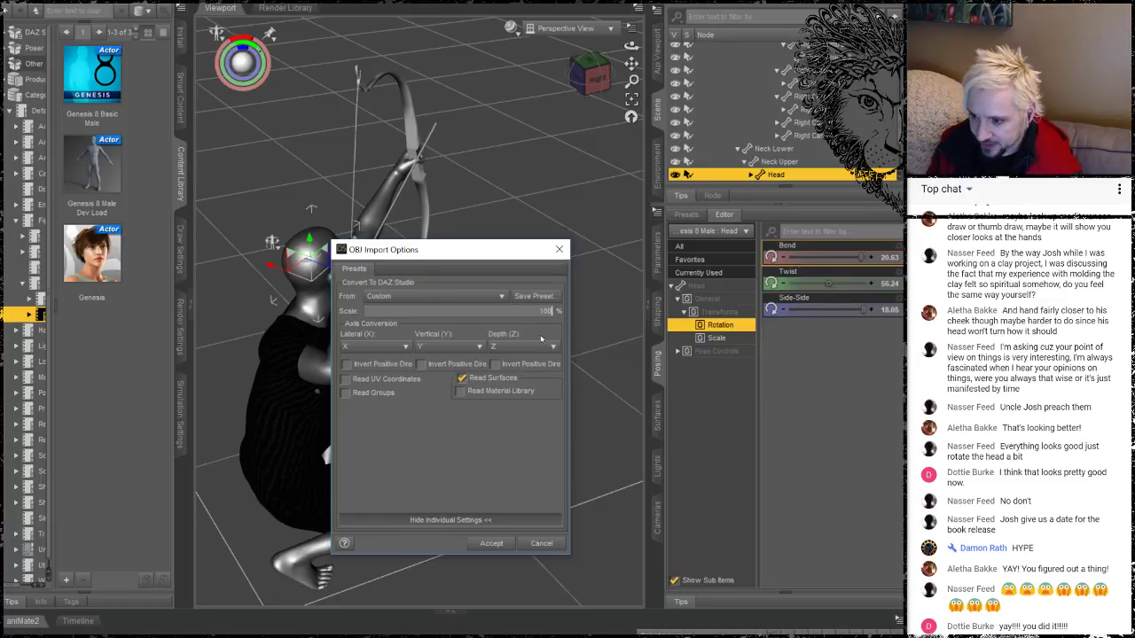
pyautogui.click(488, 543)
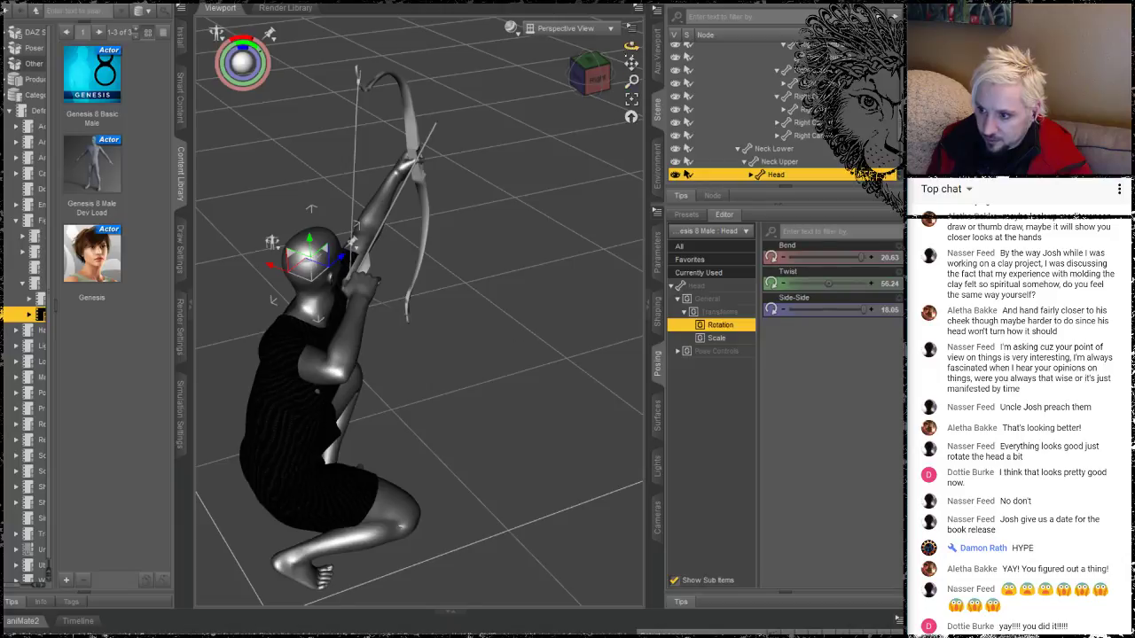
# Select the imported Mulig model and raise it along the vertical axis to above the archer's head height
pyautogui.moveTo(631, 81); pyautogui.dragTo(631, 115)
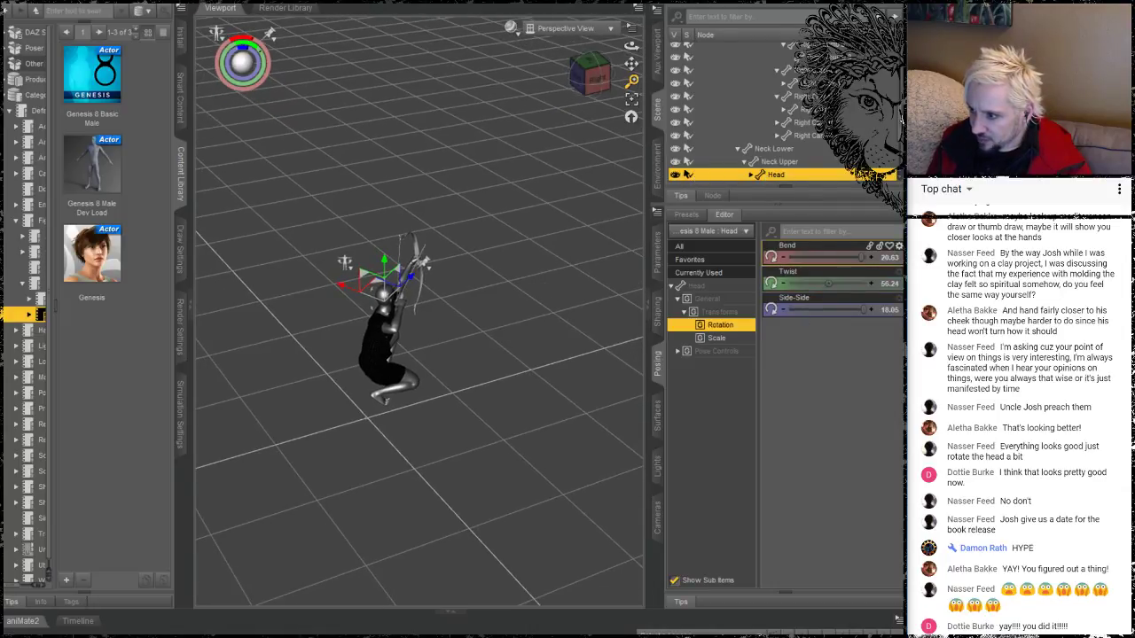
pyautogui.scroll(-2, 900, 169)
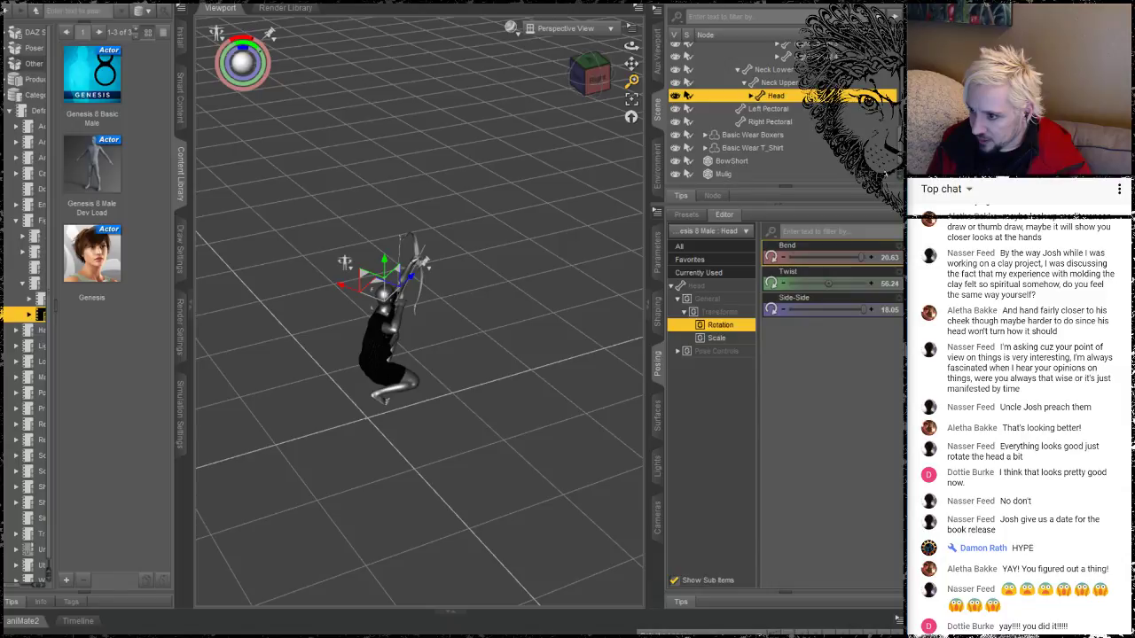
pyautogui.click(724, 173)
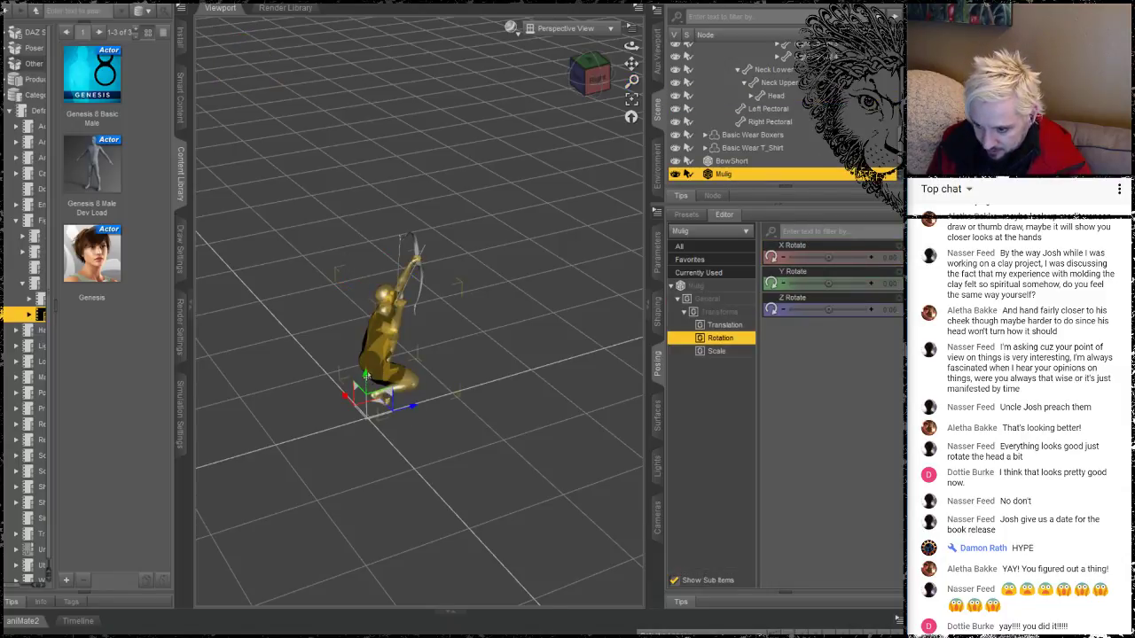
pyautogui.moveTo(358, 334); pyautogui.dragTo(367, 213)
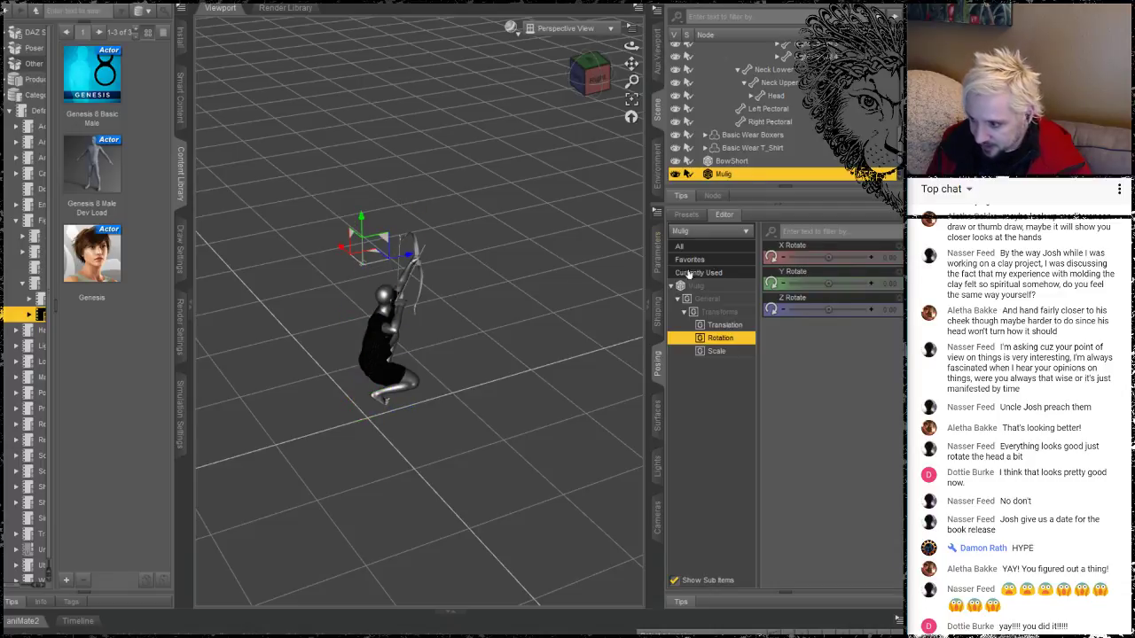
# Enlarge the Mulig model by setting its overall Scale to 1200%
pyautogui.click(717, 352)
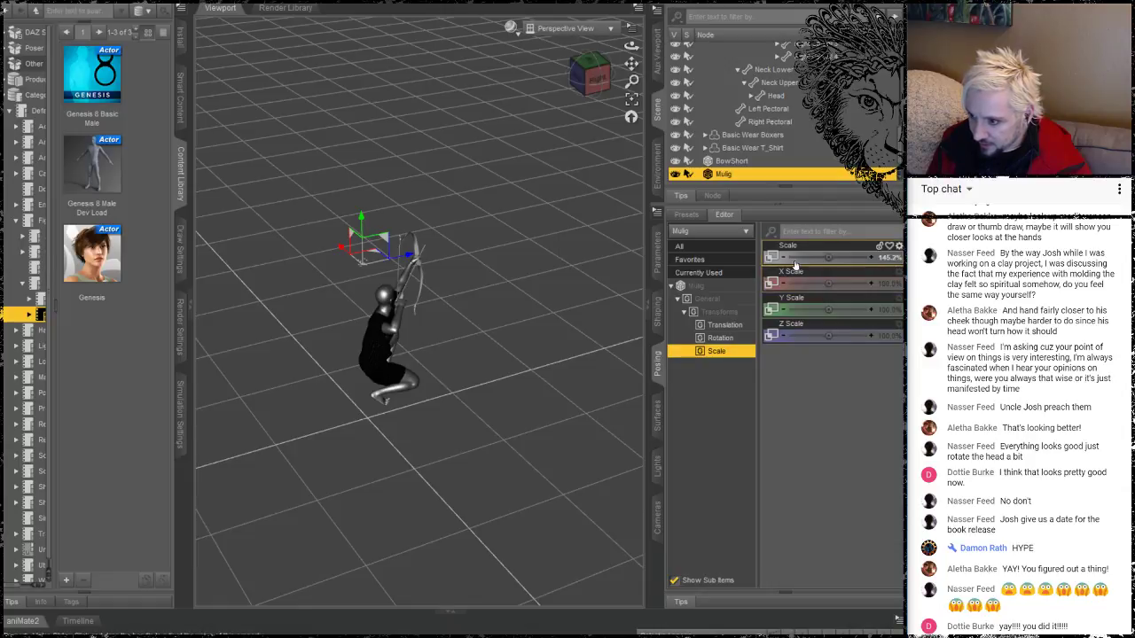
pyautogui.moveTo(848, 257); pyautogui.dragTo(850, 258)
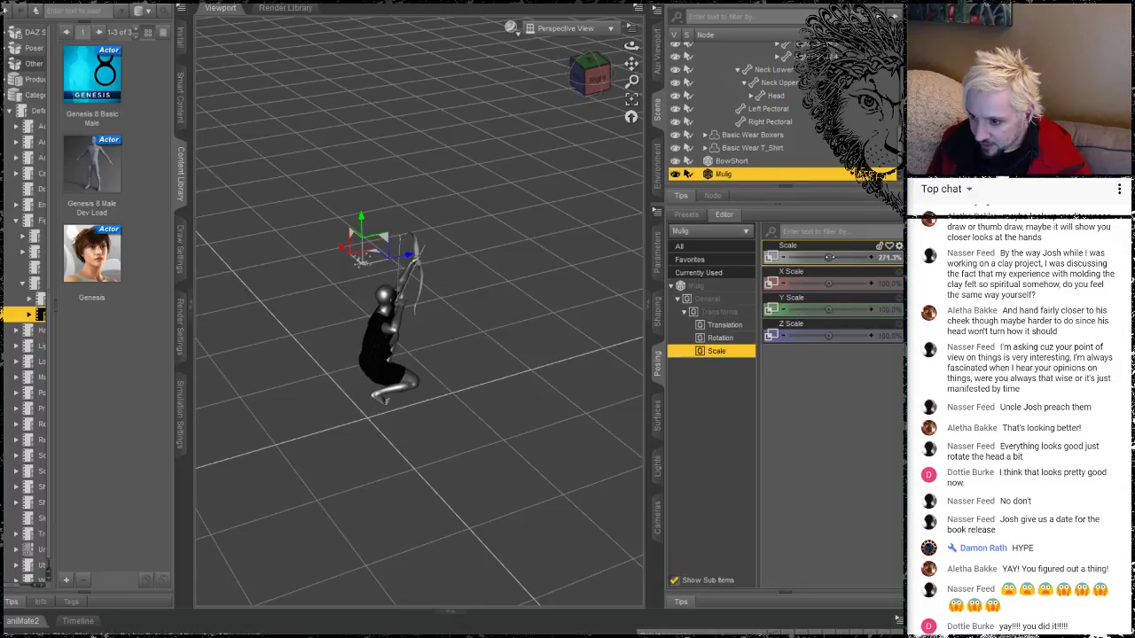
pyautogui.moveTo(848, 258); pyautogui.dragTo(849, 257)
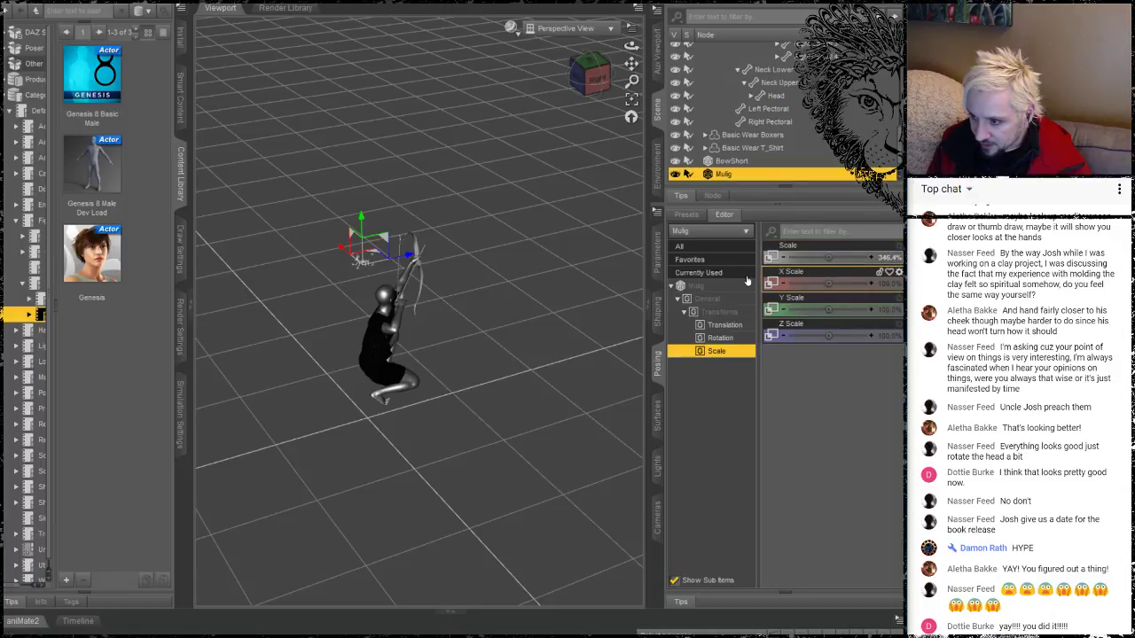
pyautogui.click(884, 258)
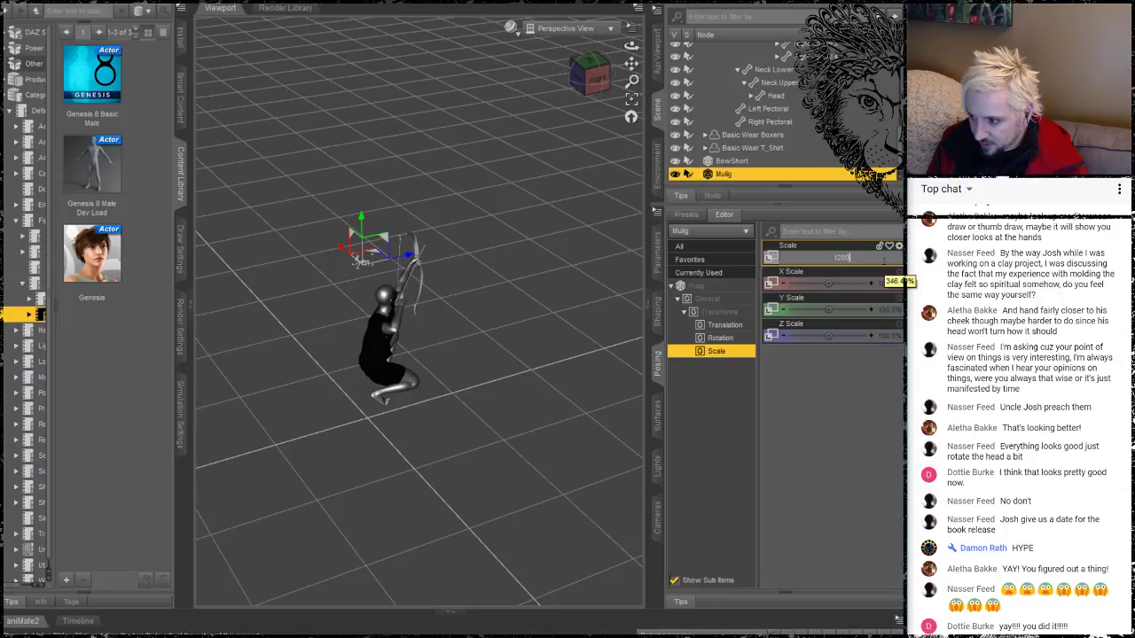
pyautogui.press('Return')
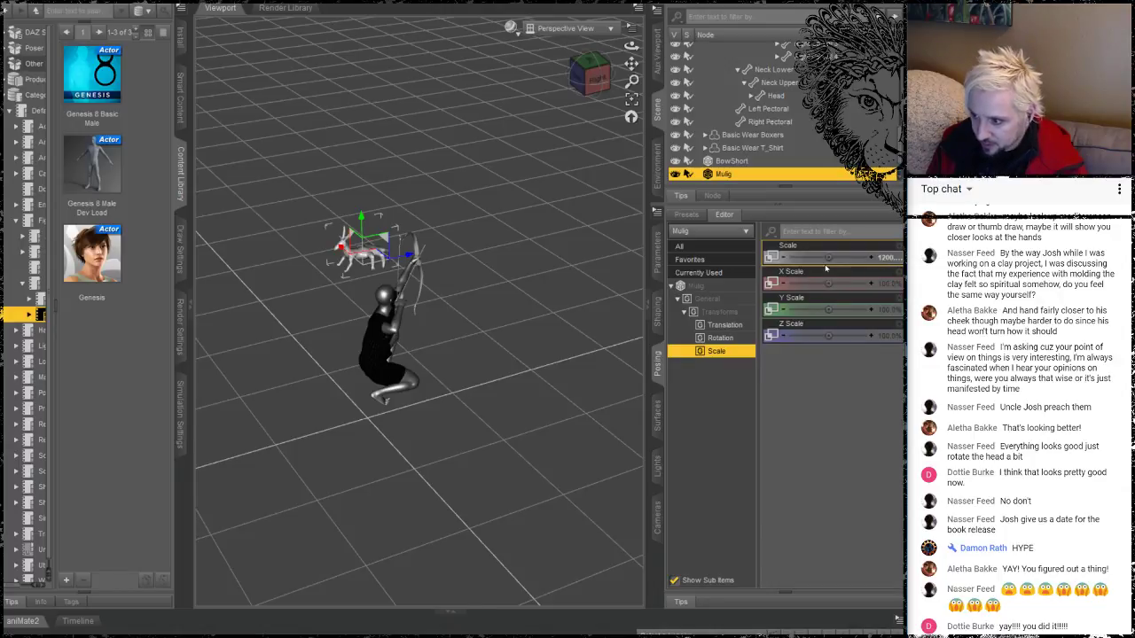
# Enlarge the Mulig model by setting its overall Scale to 6000% and increasing it further to about 7020%
pyautogui.click(887, 259)
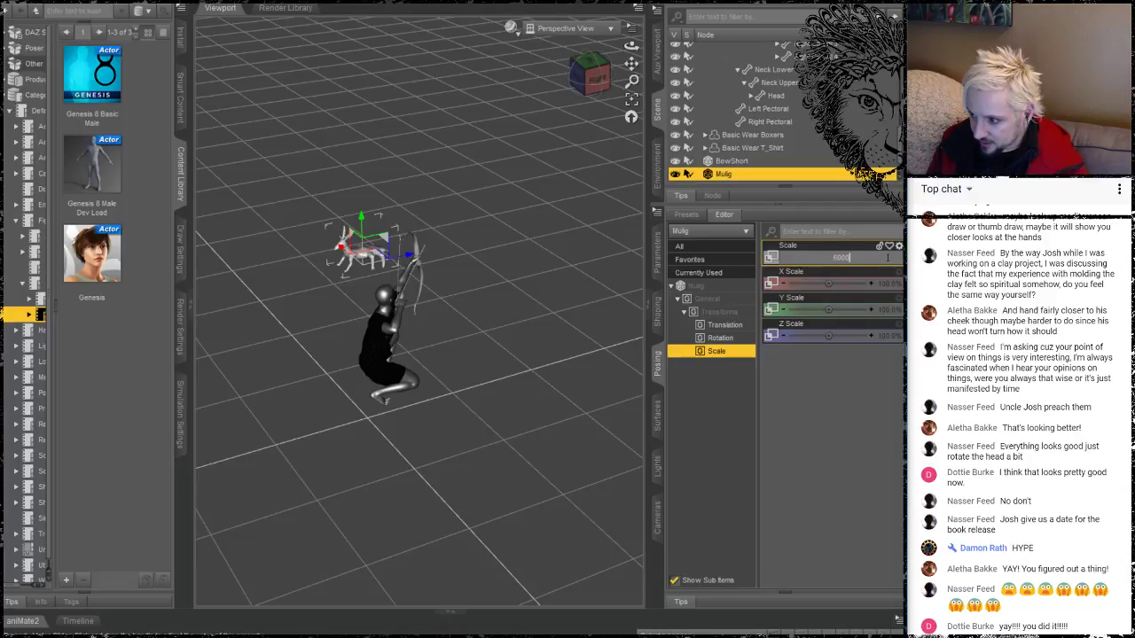
pyautogui.press('Return')
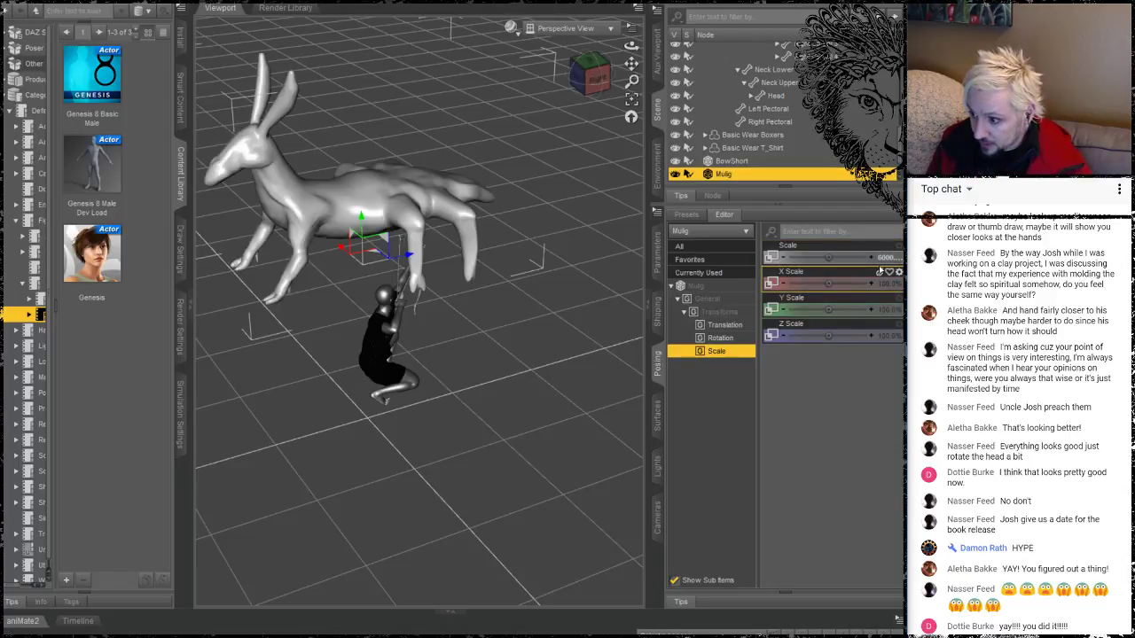
pyautogui.moveTo(837, 257); pyautogui.dragTo(848, 258)
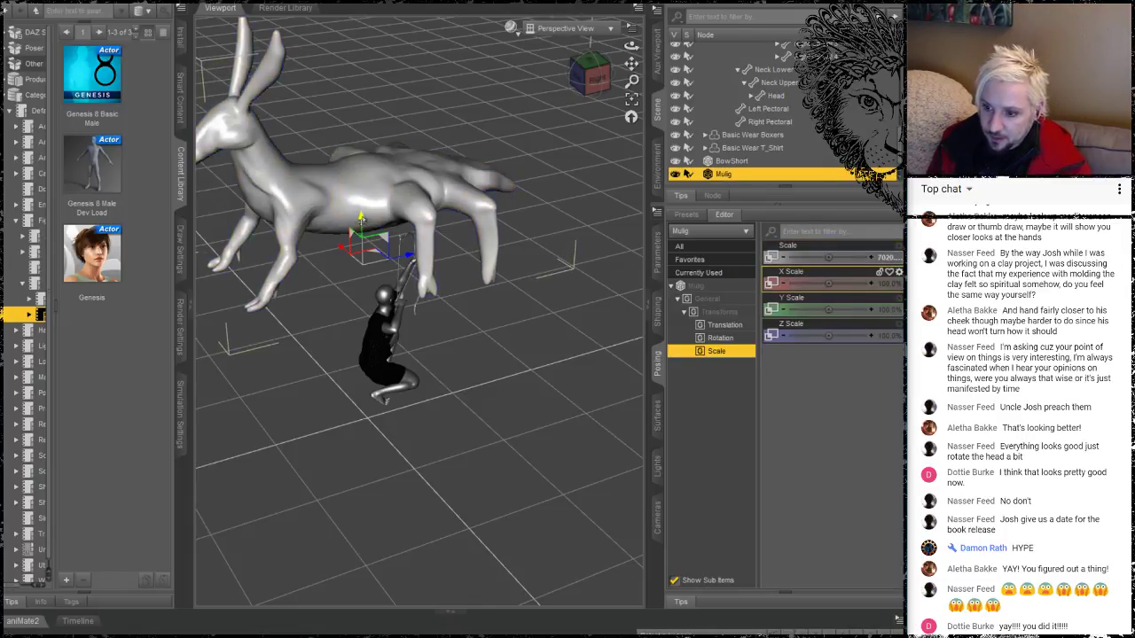
# Move the Mulig model down and along its Z axis to beside the archer, and rotate it about its vertical axis
pyautogui.moveTo(359, 215); pyautogui.dragTo(409, 341)
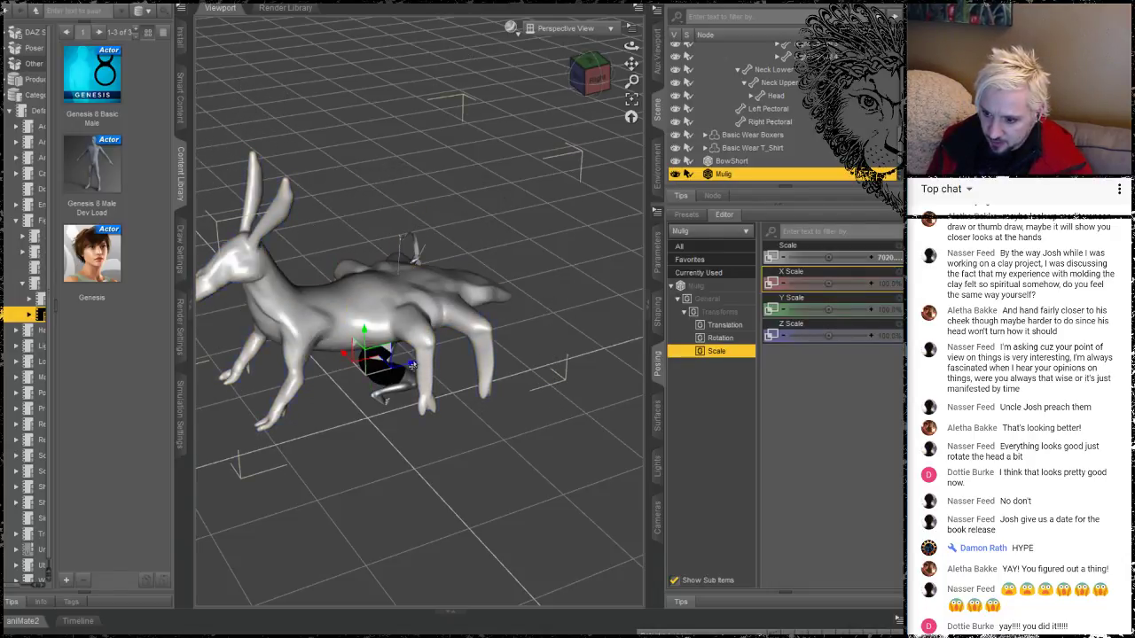
pyautogui.moveTo(411, 364); pyautogui.dragTo(547, 344)
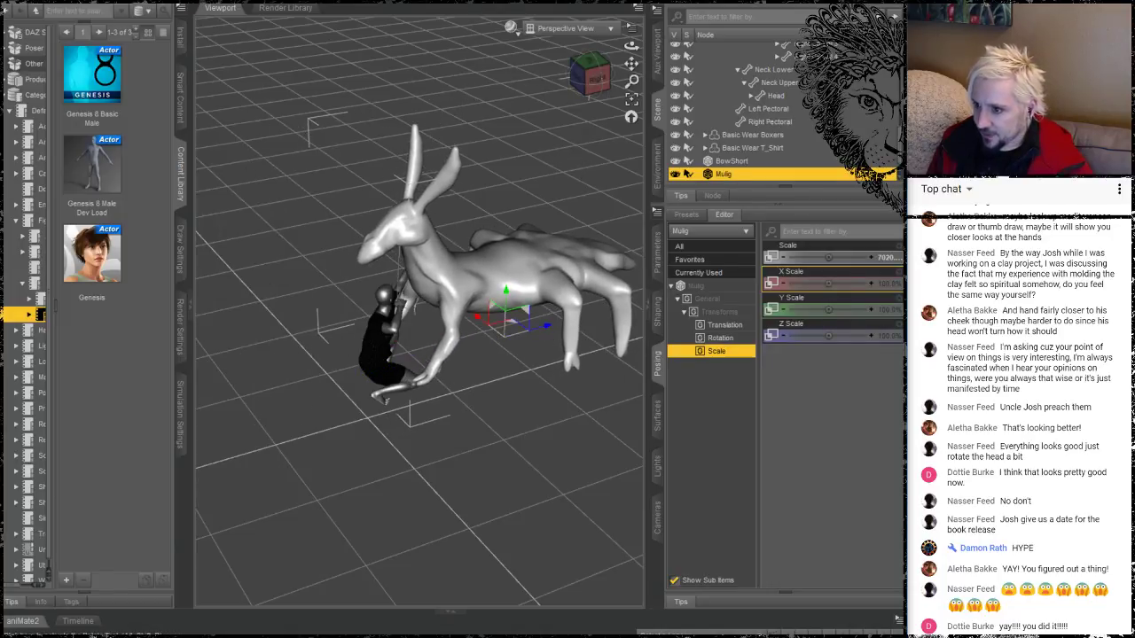
pyautogui.hotkey('alt', 'shift', 'r')
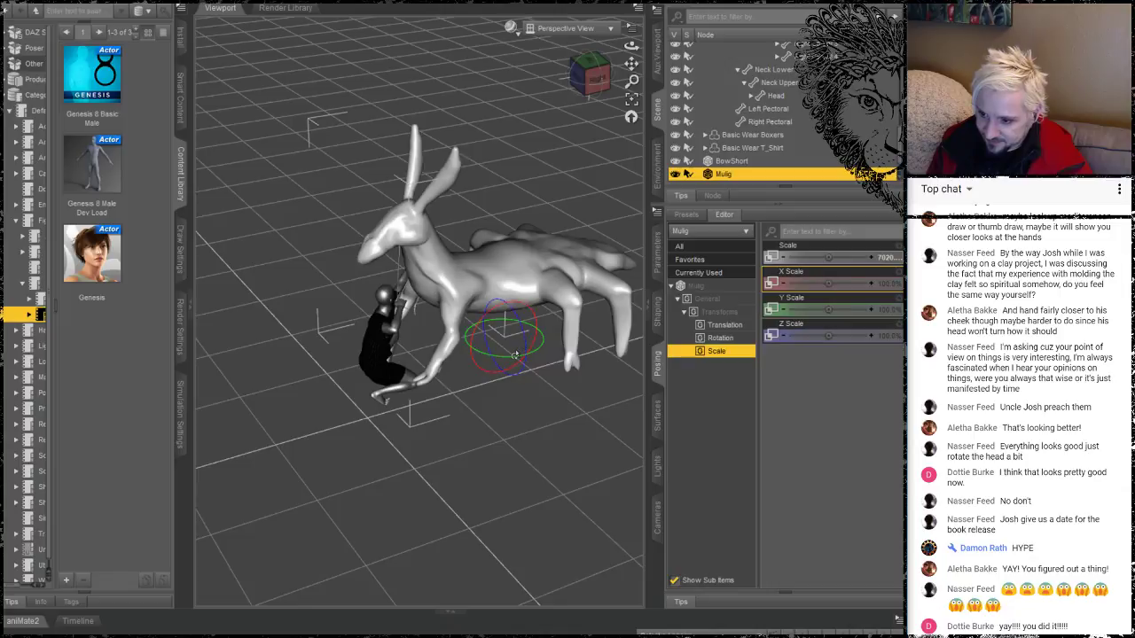
pyautogui.moveTo(511, 359); pyautogui.dragTo(106, 215)
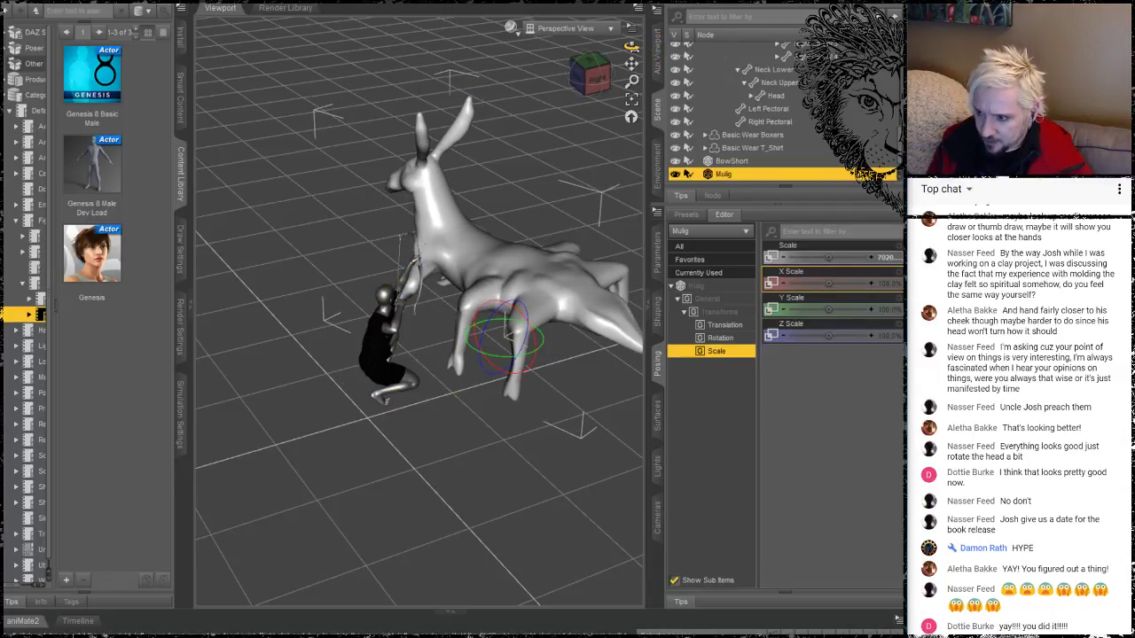
# Lower the Mulig model along the vertical axis so its feet sit near the ground grid beside the archer
pyautogui.moveTo(631, 46)
pyautogui.mouseDown()
pyautogui.moveTo(696, 20)
pyautogui.moveTo(631, 44)
pyautogui.mouseUp()
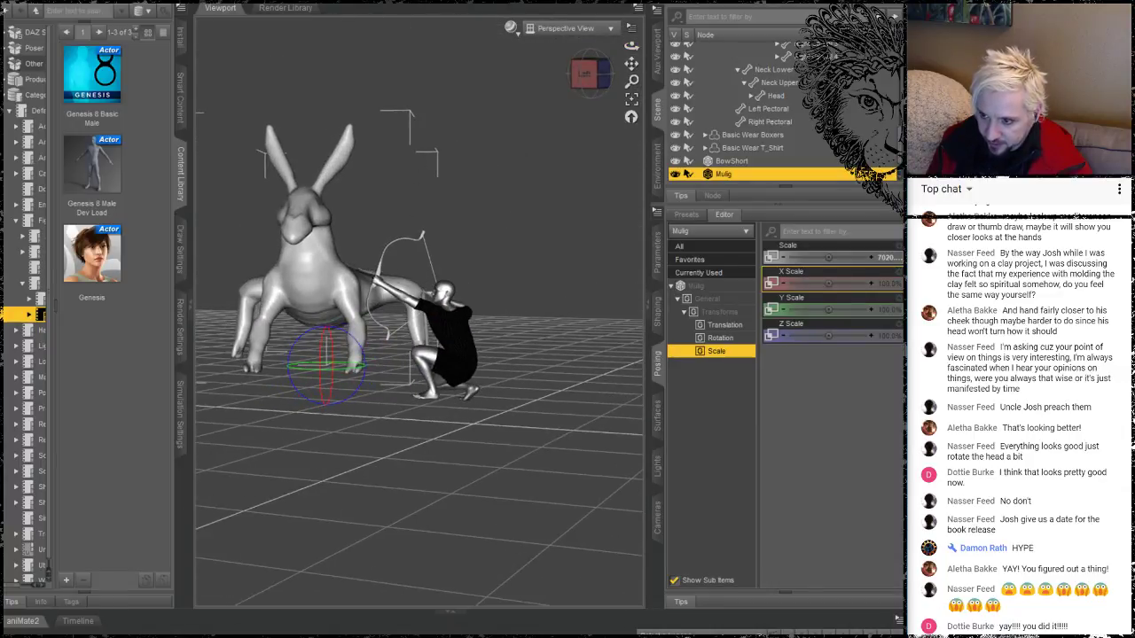
pyautogui.click(390, 1)
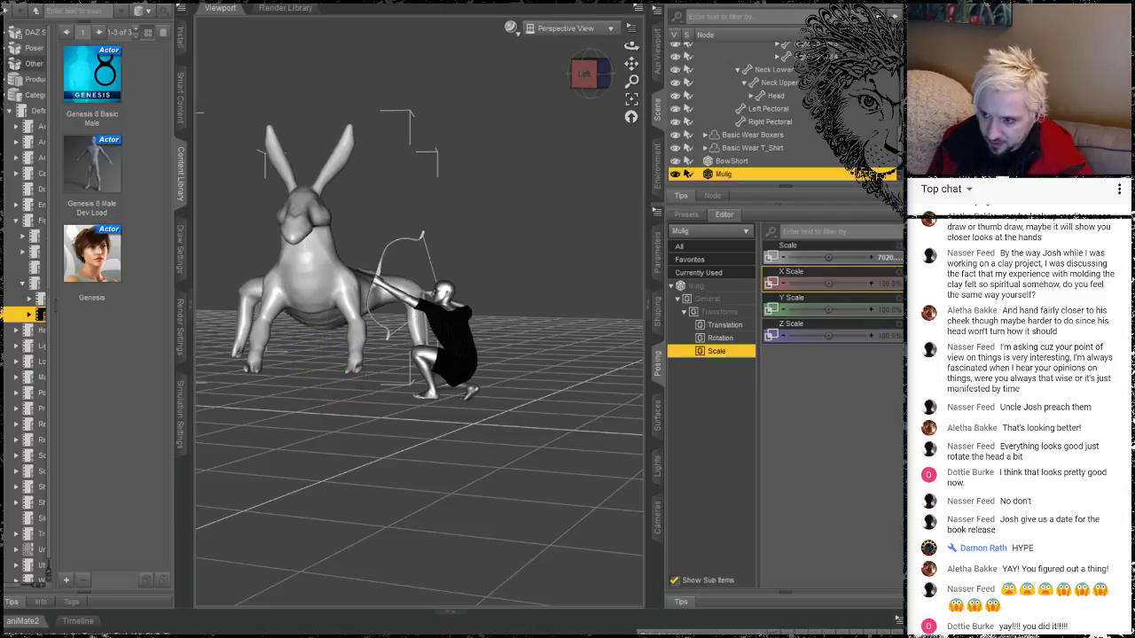
pyautogui.click(326, 314)
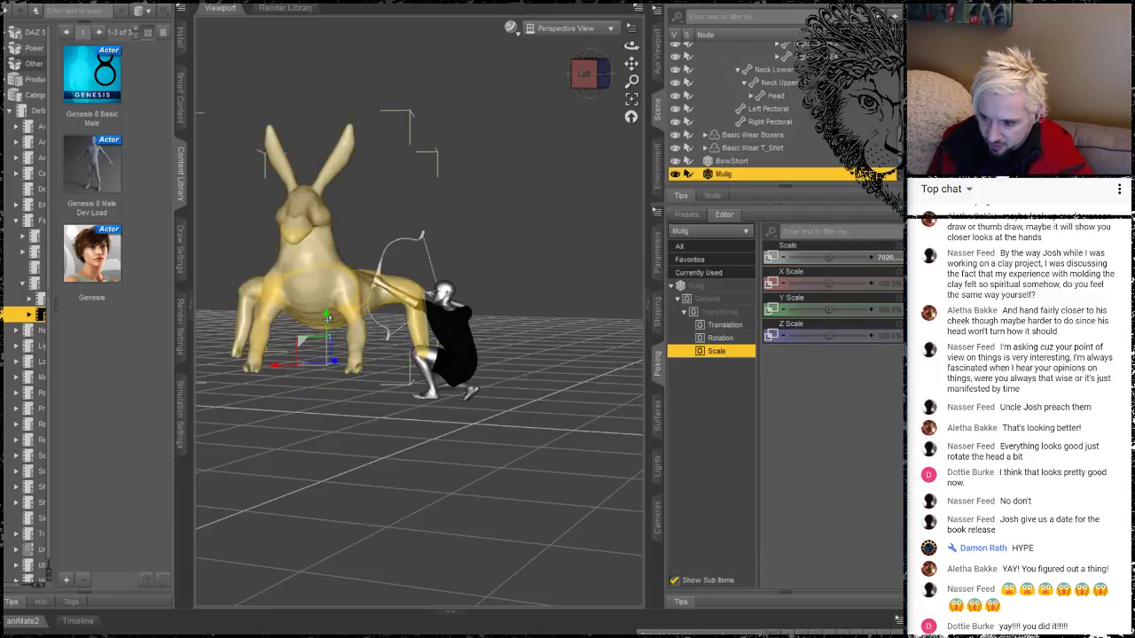
pyautogui.moveTo(326, 315); pyautogui.dragTo(328, 362)
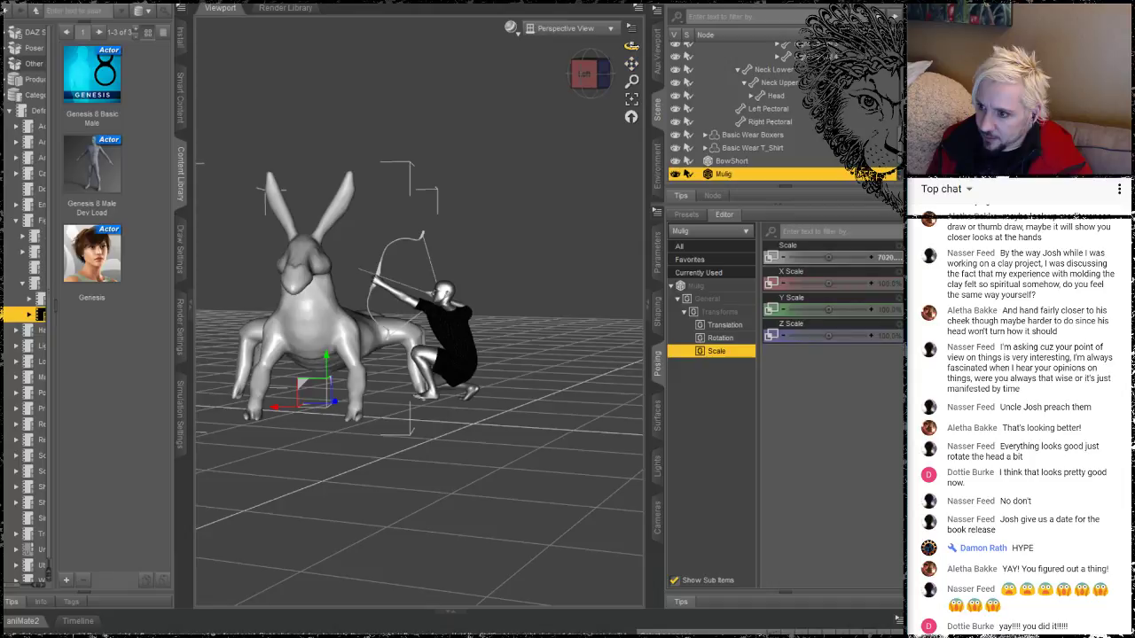
# Select the Genesis 8 Male figure and lower it slightly to bring its feet to the same ground level as the Mulig
pyautogui.moveTo(632, 46); pyautogui.dragTo(551, 29)
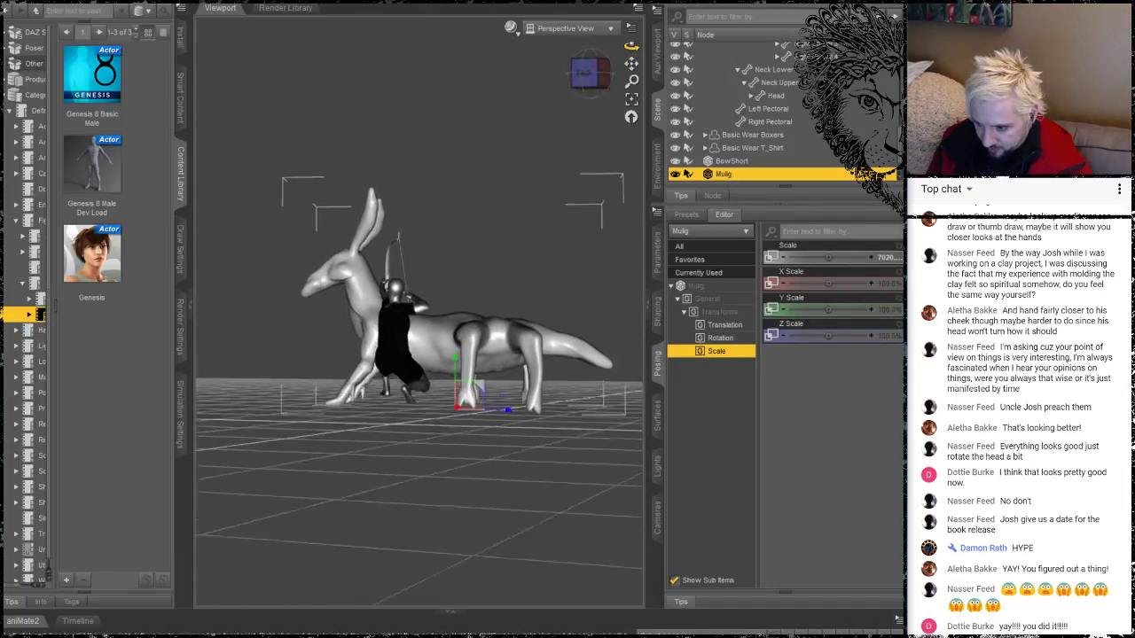
pyautogui.moveTo(689, 1); pyautogui.dragTo(688, 8)
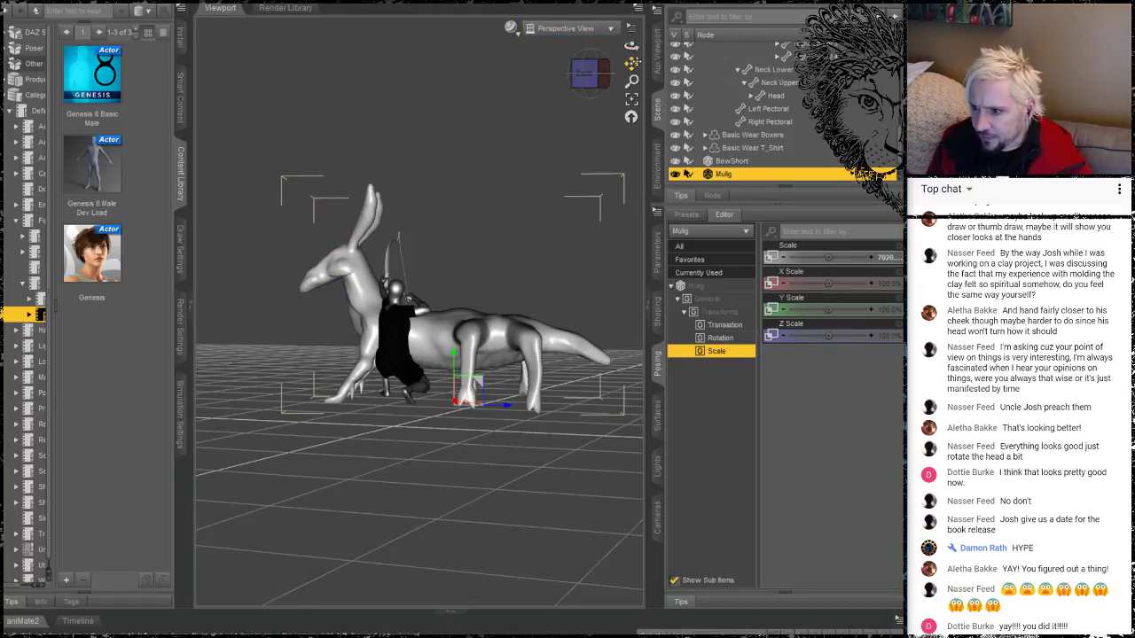
pyautogui.click(398, 343)
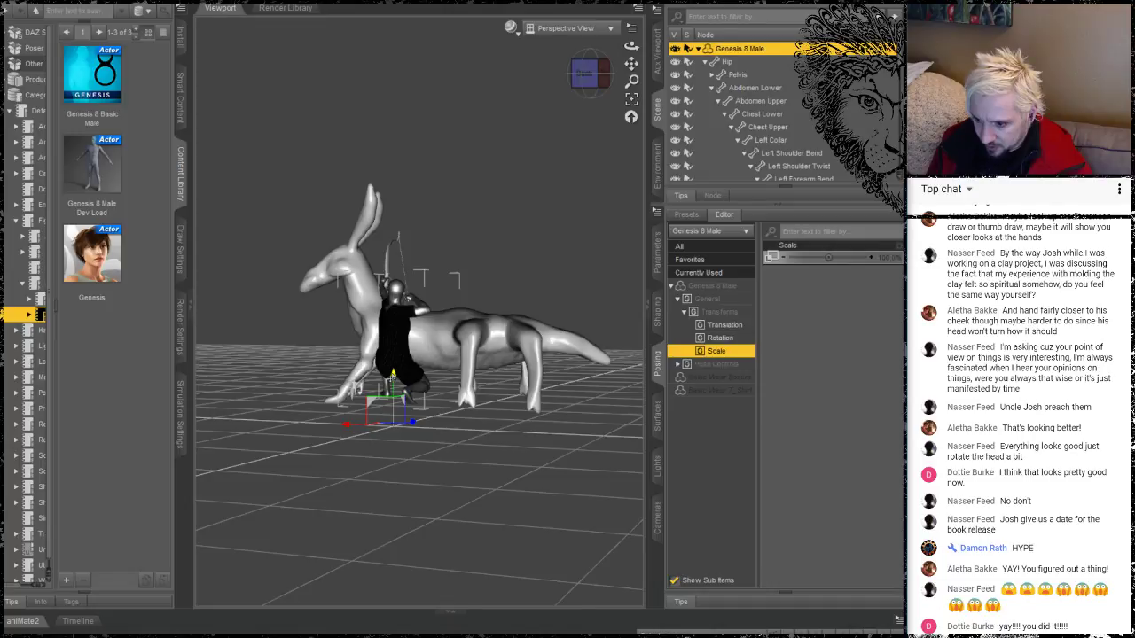
pyautogui.moveTo(409, 378)
pyautogui.mouseDown()
pyautogui.moveTo(414, 464)
pyautogui.moveTo(403, 397)
pyautogui.mouseUp()
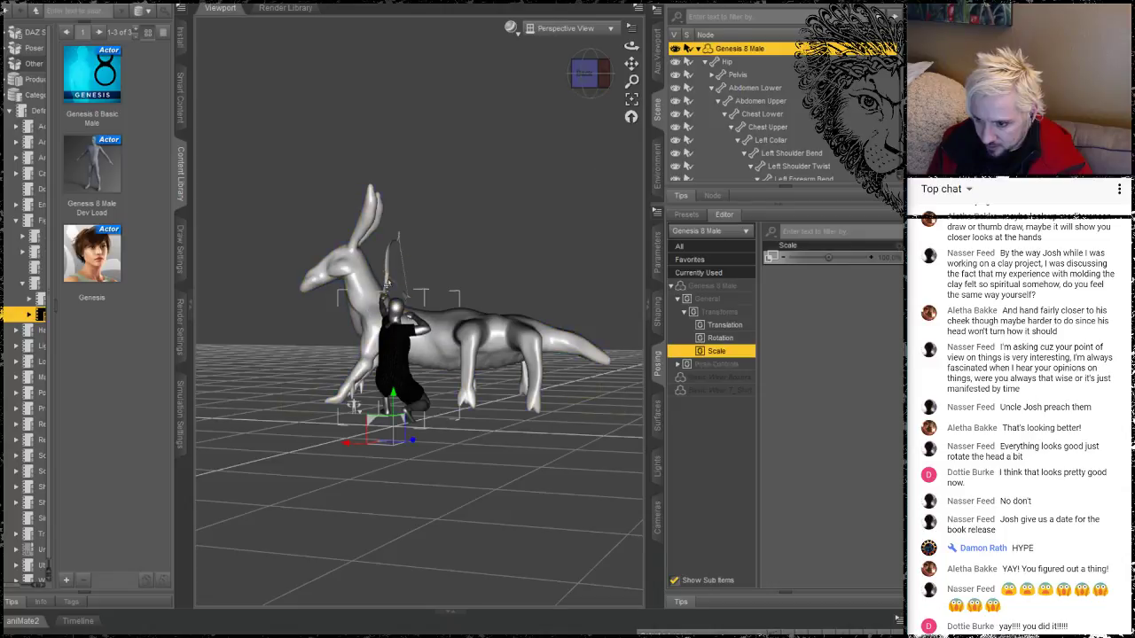
# Lower the BowShort bow and shift it back toward the archer to realign the grip and string with his hands
pyautogui.click(388, 283)
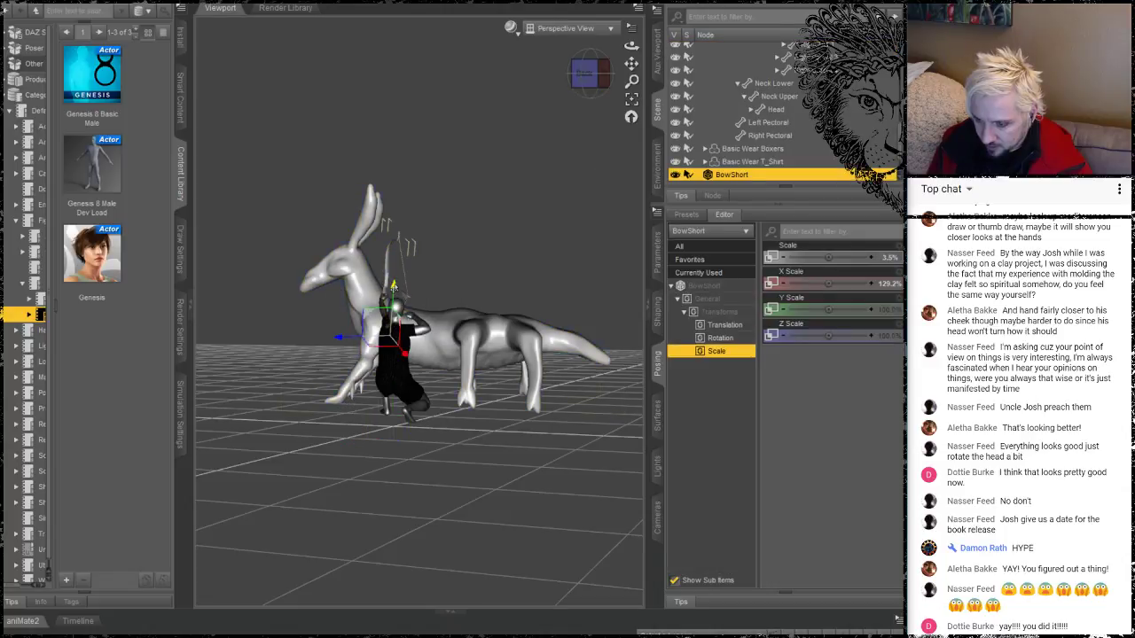
pyautogui.moveTo(393, 286); pyautogui.dragTo(396, 301)
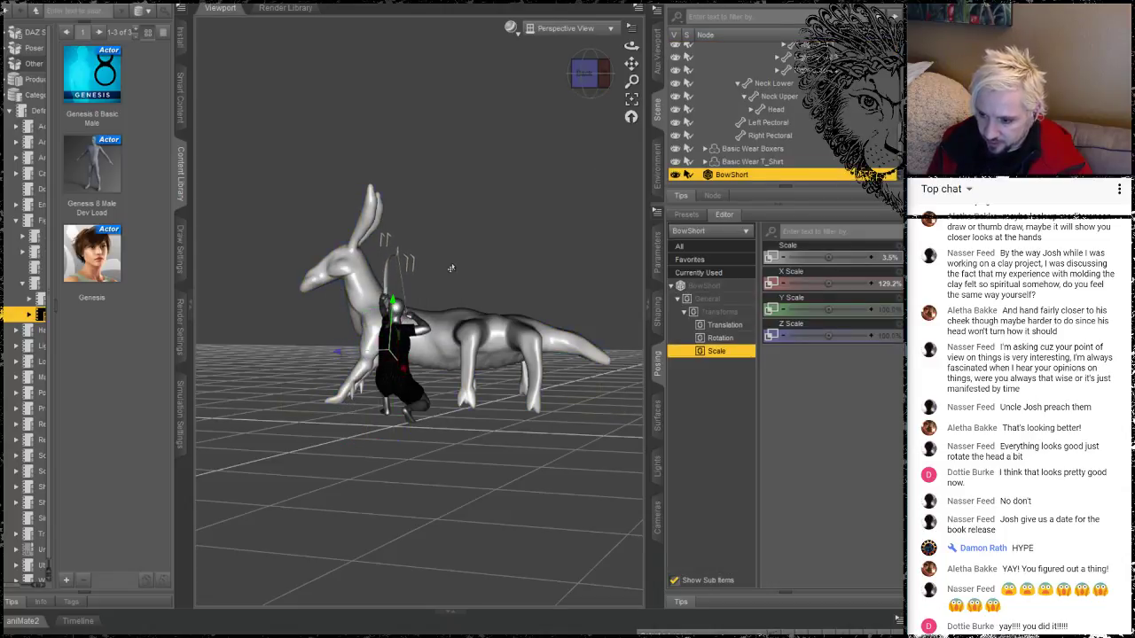
pyautogui.moveTo(631, 46); pyautogui.dragTo(539, 86)
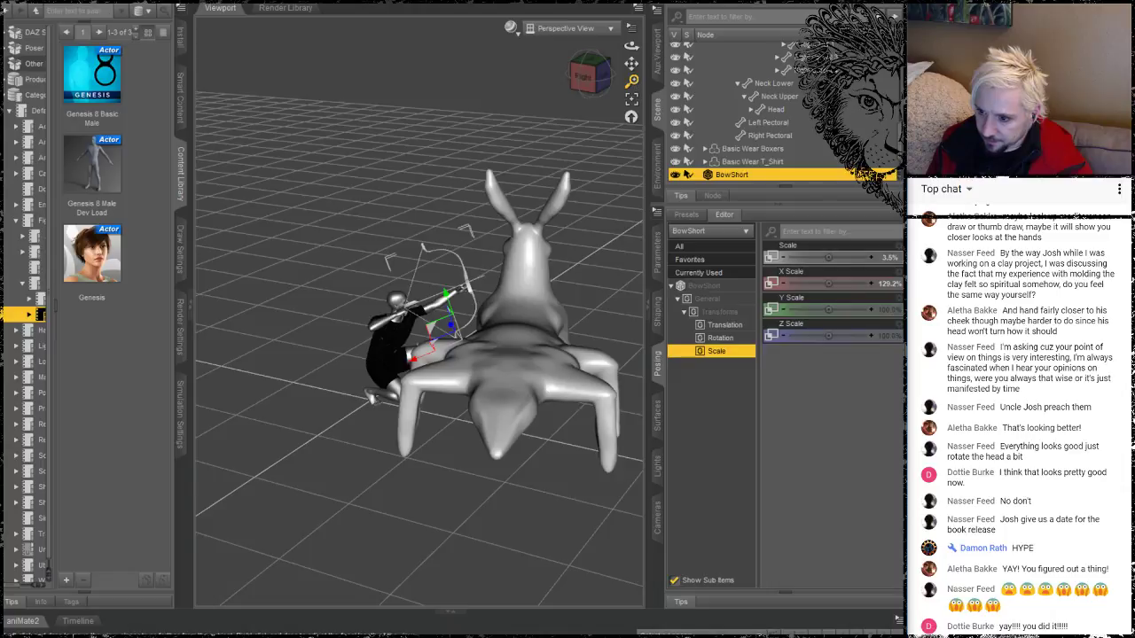
pyautogui.moveTo(631, 81)
pyautogui.mouseDown()
pyautogui.moveTo(632, 92)
pyautogui.moveTo(632, 49)
pyautogui.moveTo(631, 90)
pyautogui.mouseUp()
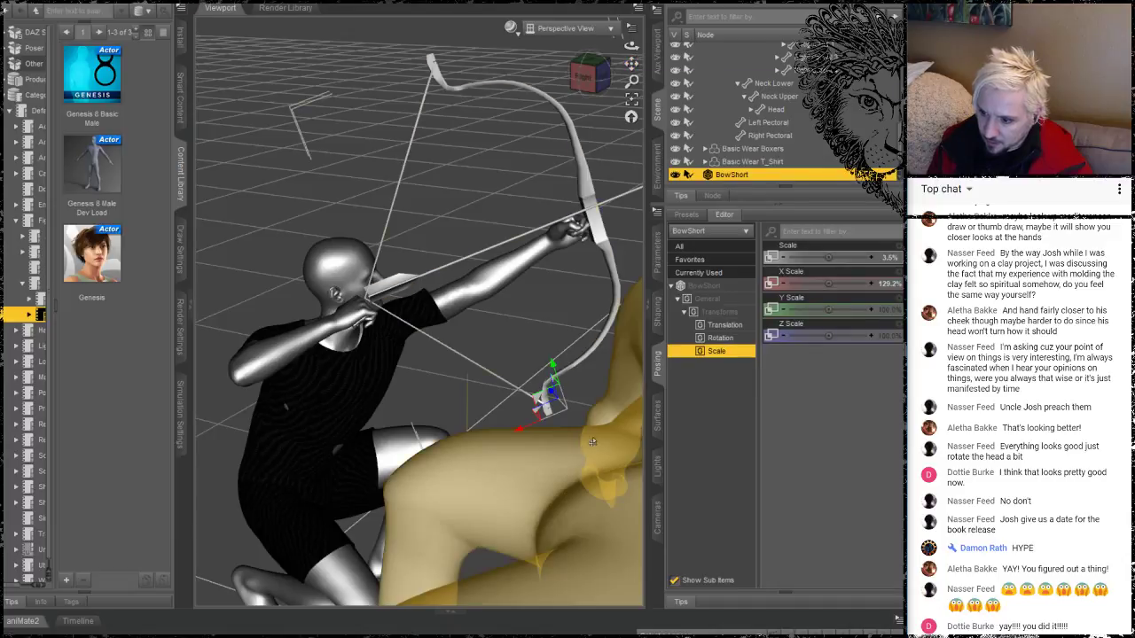
pyautogui.click(550, 363)
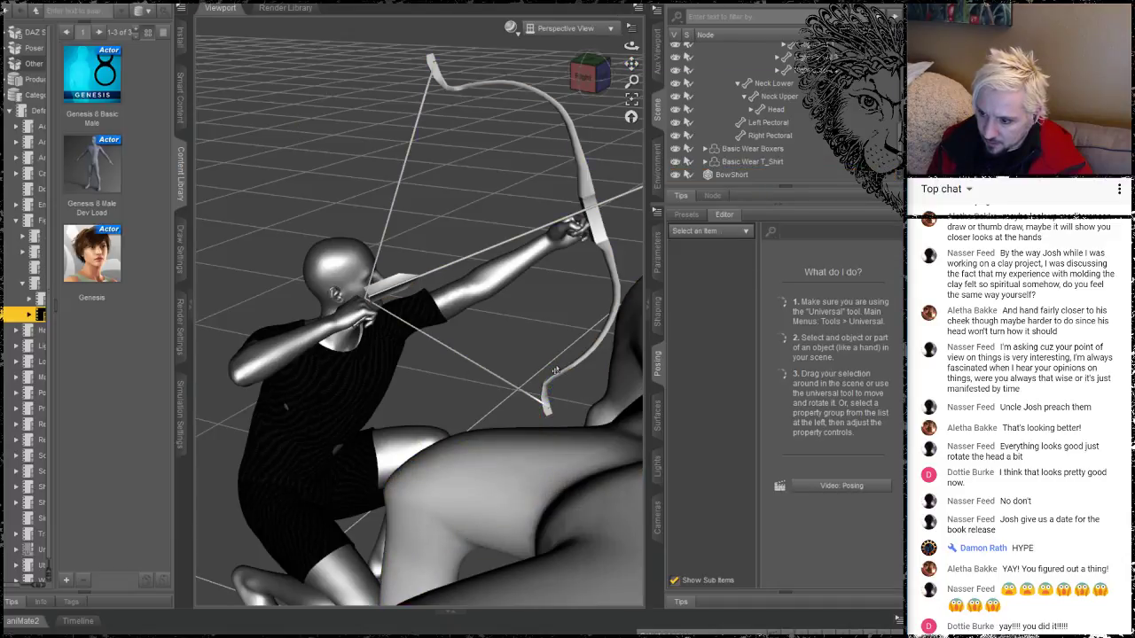
pyautogui.click(548, 387)
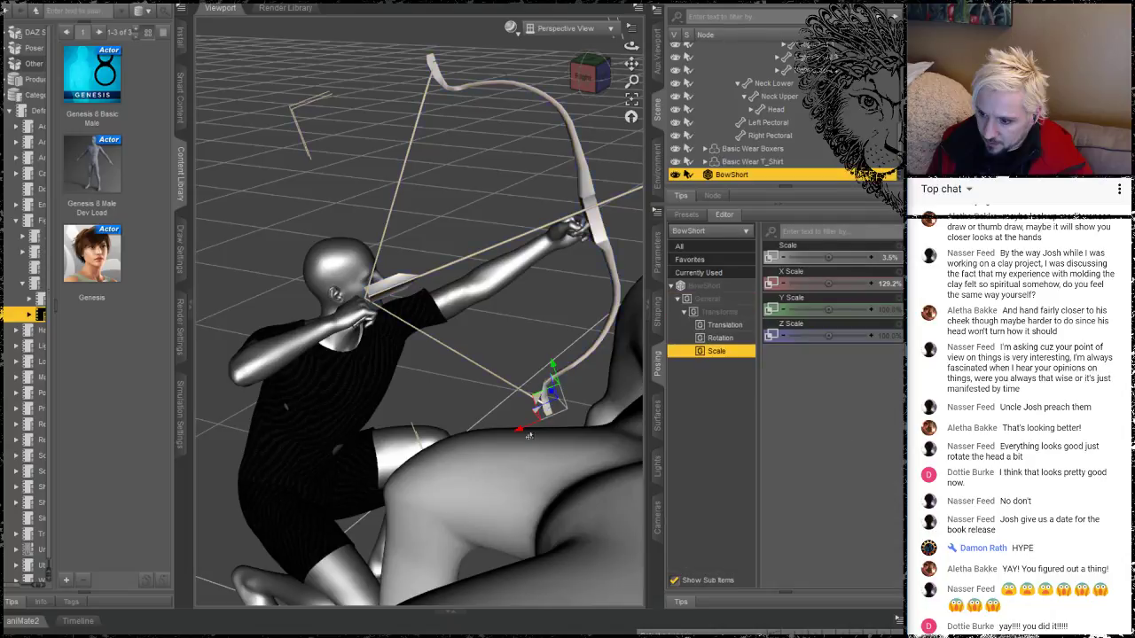
pyautogui.moveTo(541, 406); pyautogui.dragTo(499, 438)
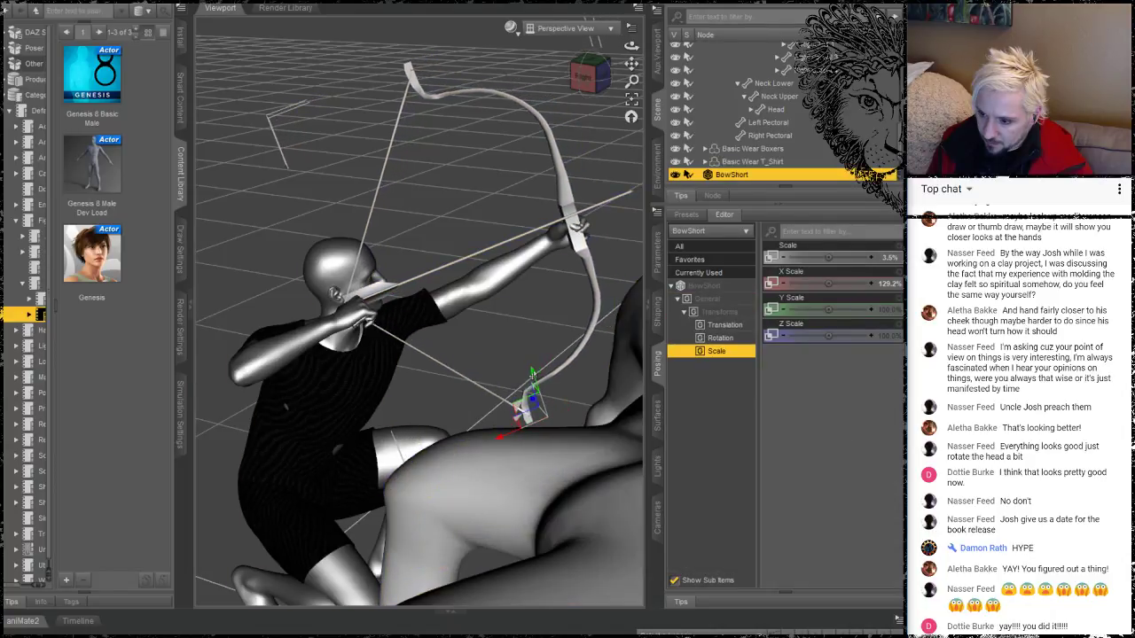
pyautogui.moveTo(532, 372); pyautogui.dragTo(533, 378)
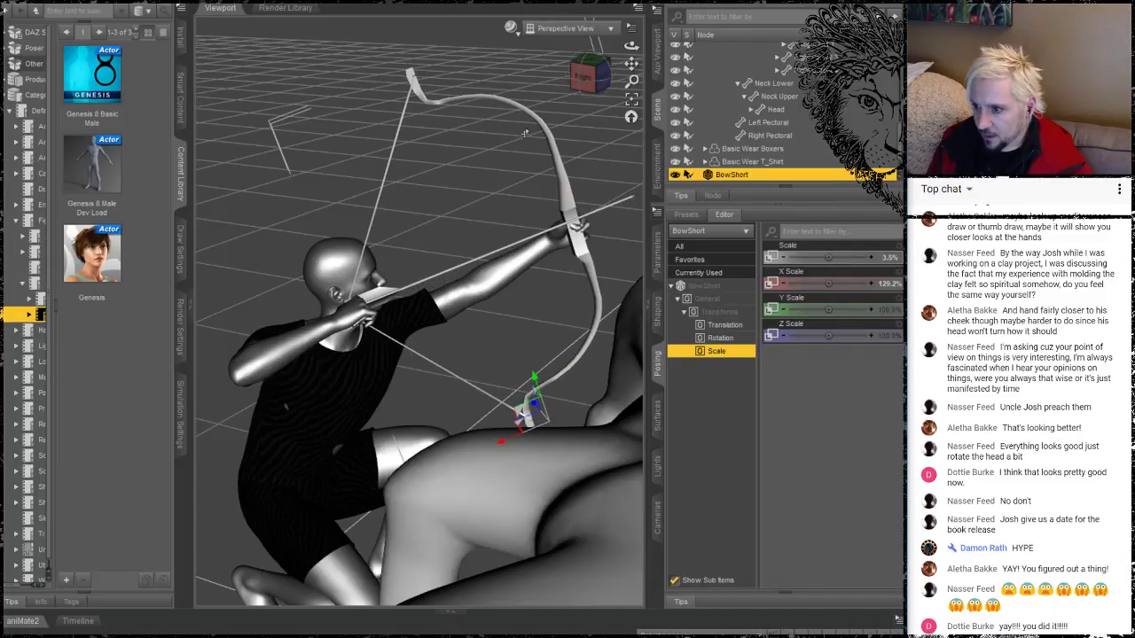
# Select the Mulig model and set its X Translate to 38.03 to separate it from the archer
pyautogui.moveTo(631, 46); pyautogui.dragTo(605, 68)
pyautogui.click(463, 282)
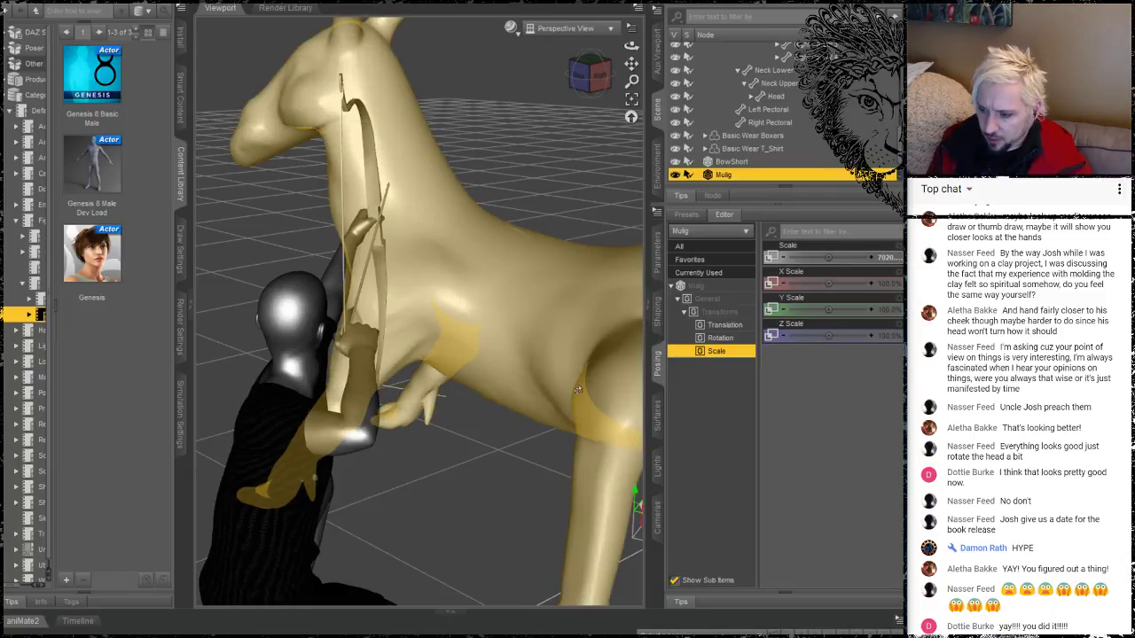
pyautogui.click(729, 328)
pyautogui.moveTo(826, 258); pyautogui.dragTo(856, 257)
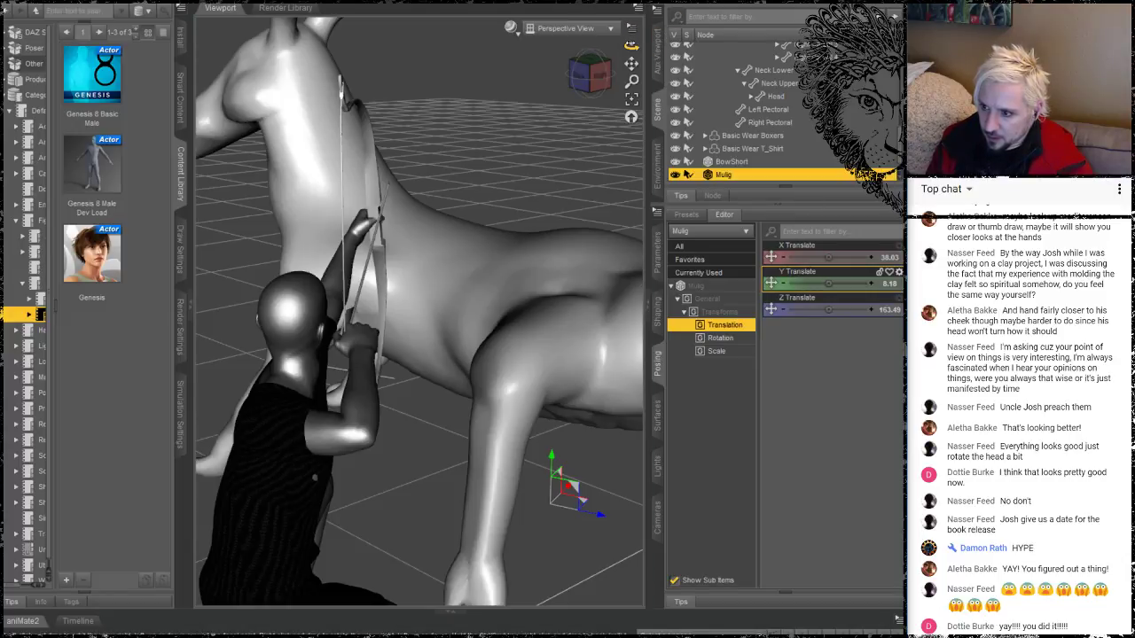
# Examine the archer, bow and Mulig from several angles to judge their relative size and placement
pyautogui.moveTo(632, 47)
pyautogui.mouseDown()
pyautogui.moveTo(700, 50)
pyautogui.moveTo(596, 46)
pyautogui.moveTo(624, 31)
pyautogui.moveTo(676, 48)
pyautogui.moveTo(620, 42)
pyautogui.mouseUp()
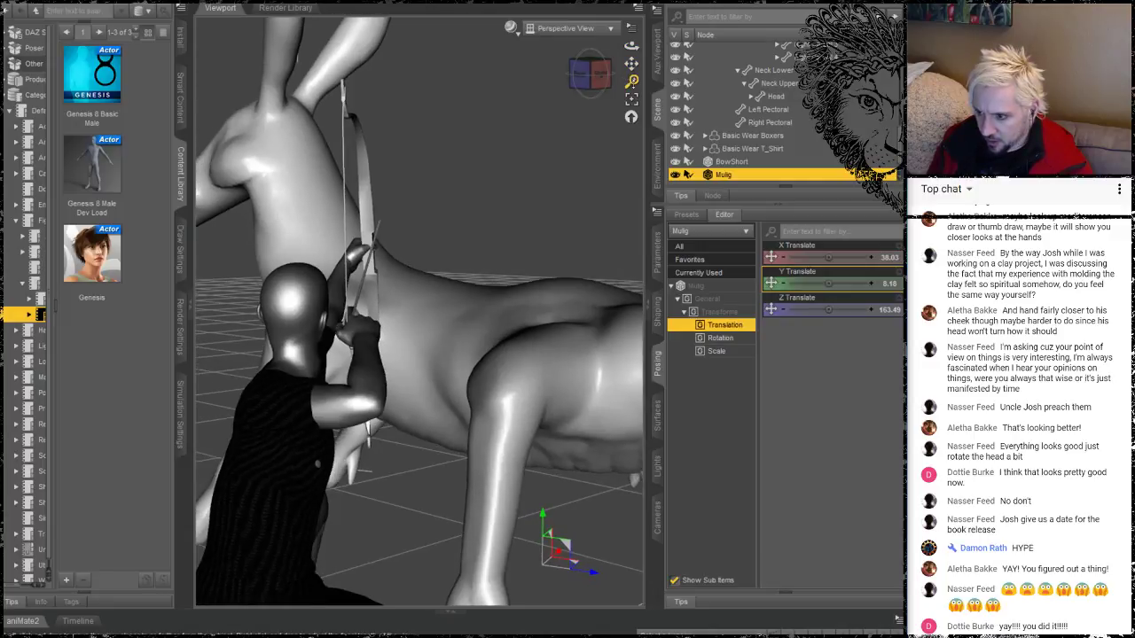
pyautogui.moveTo(631, 81); pyautogui.dragTo(620, 120)
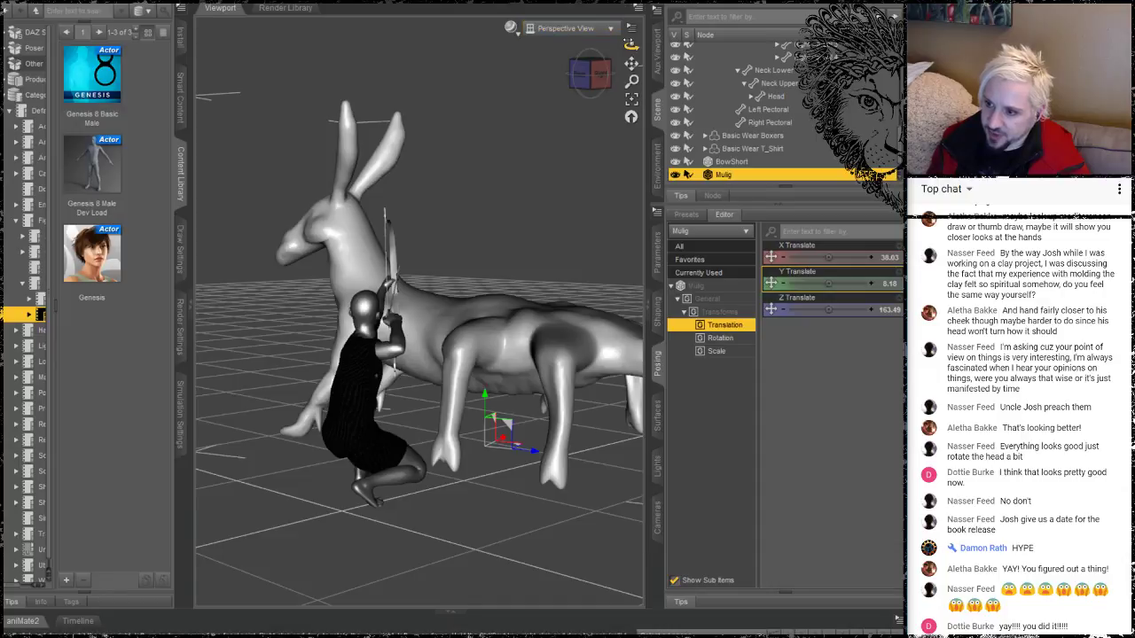
pyautogui.moveTo(631, 45); pyautogui.dragTo(598, 48)
pyautogui.moveTo(669, 61); pyautogui.dragTo(677, 69)
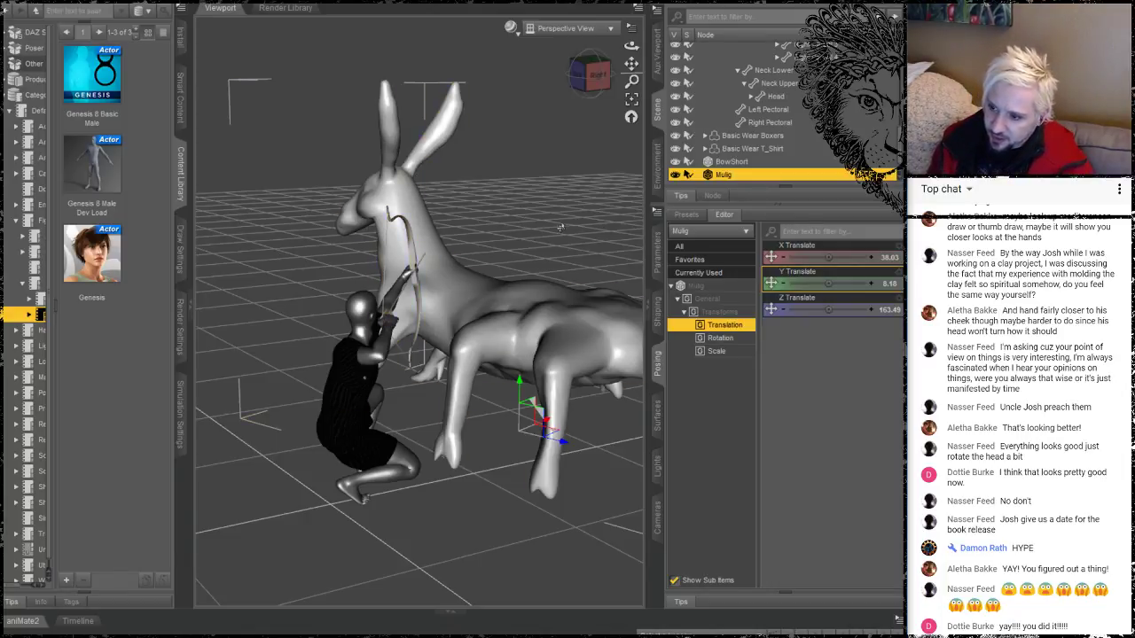
pyautogui.moveTo(631, 46); pyautogui.dragTo(626, 20)
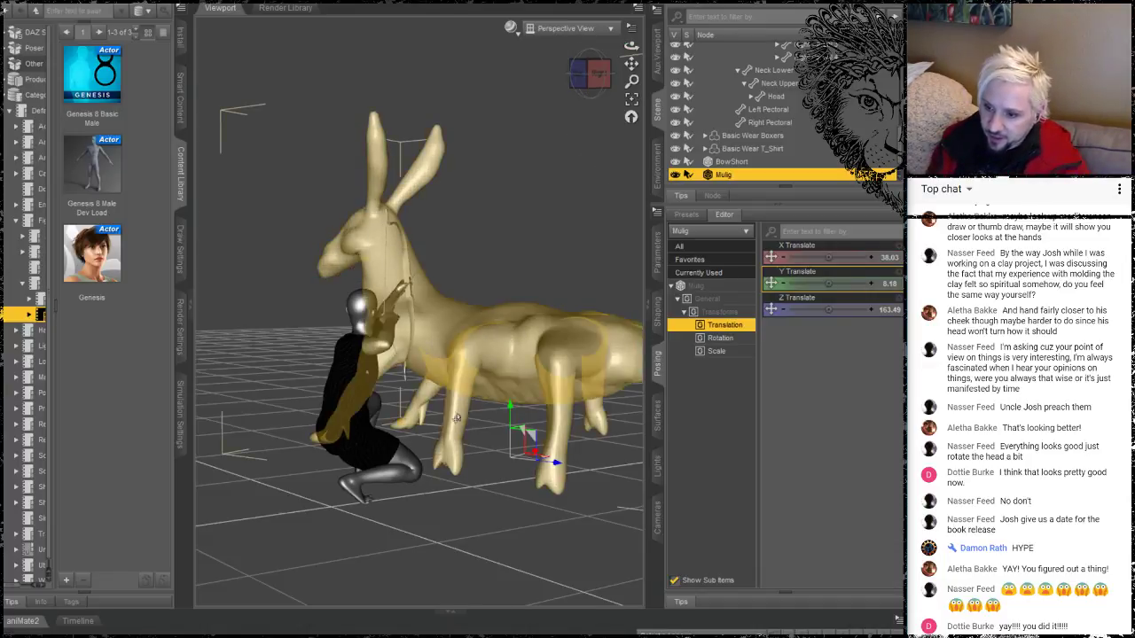
pyautogui.click(395, 229)
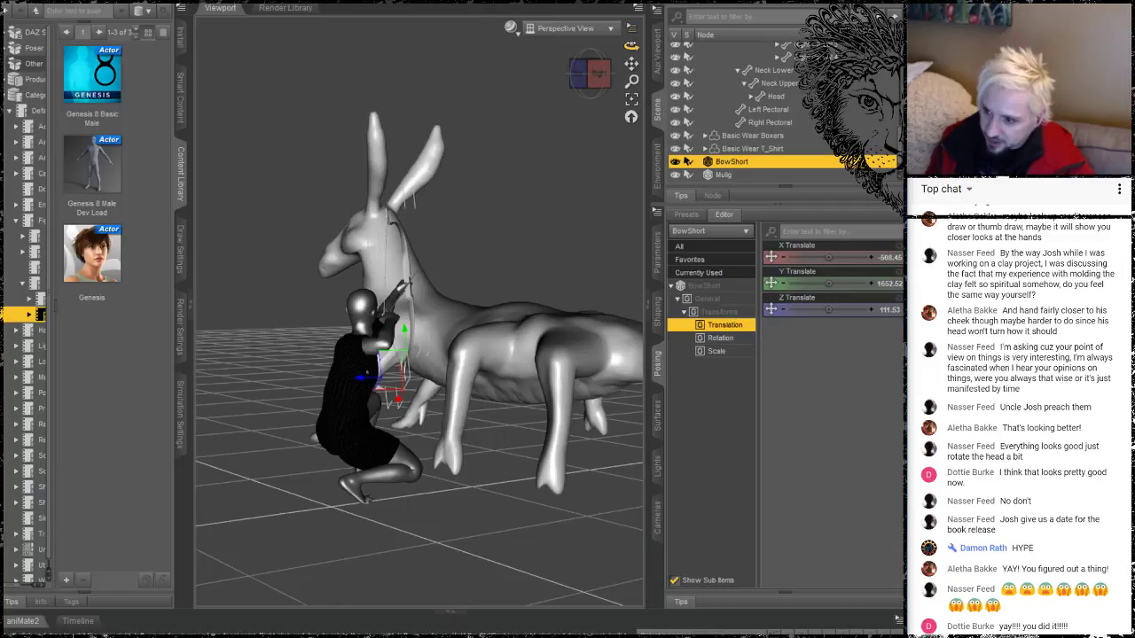
pyautogui.moveTo(631, 46); pyautogui.dragTo(647, 20)
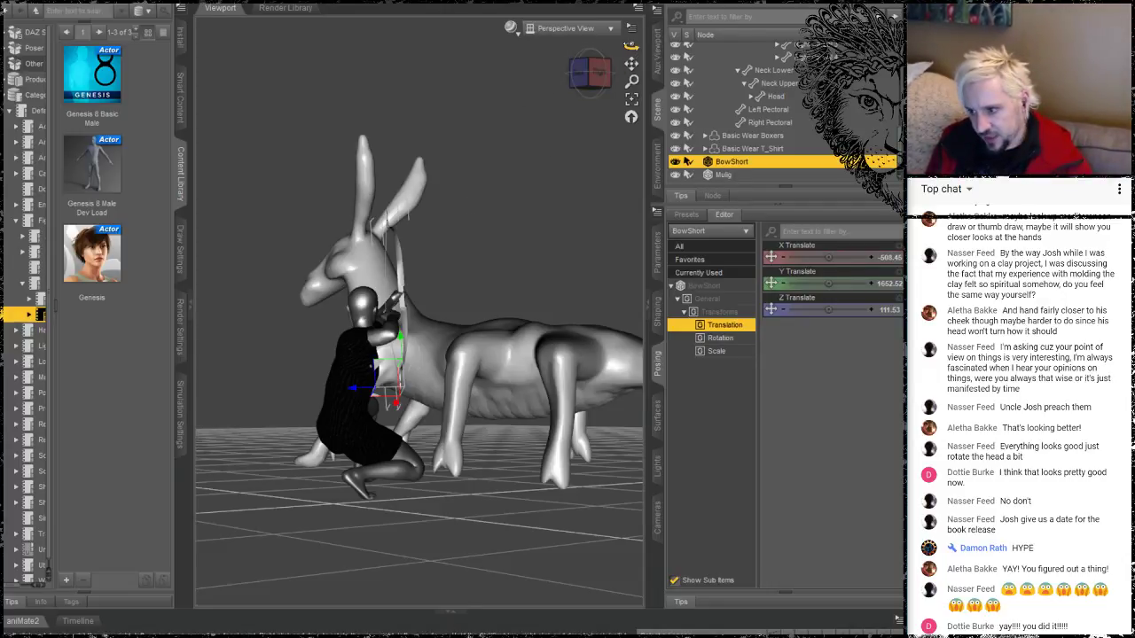
pyautogui.moveTo(631, 46); pyautogui.dragTo(696, 80)
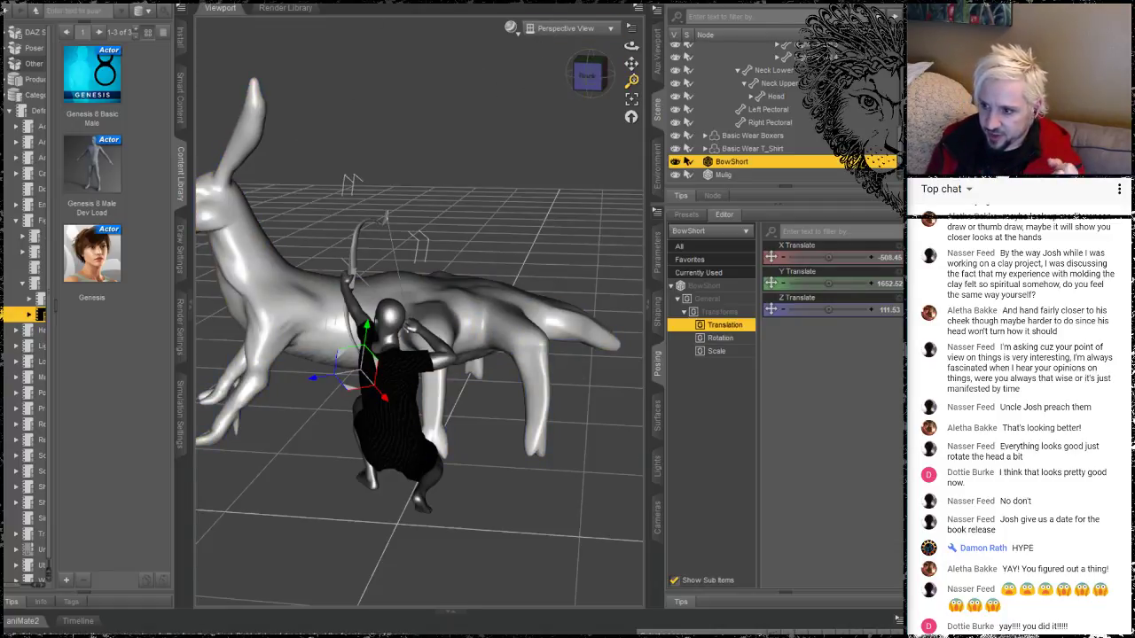
pyautogui.moveTo(631, 46); pyautogui.dragTo(484, 64)
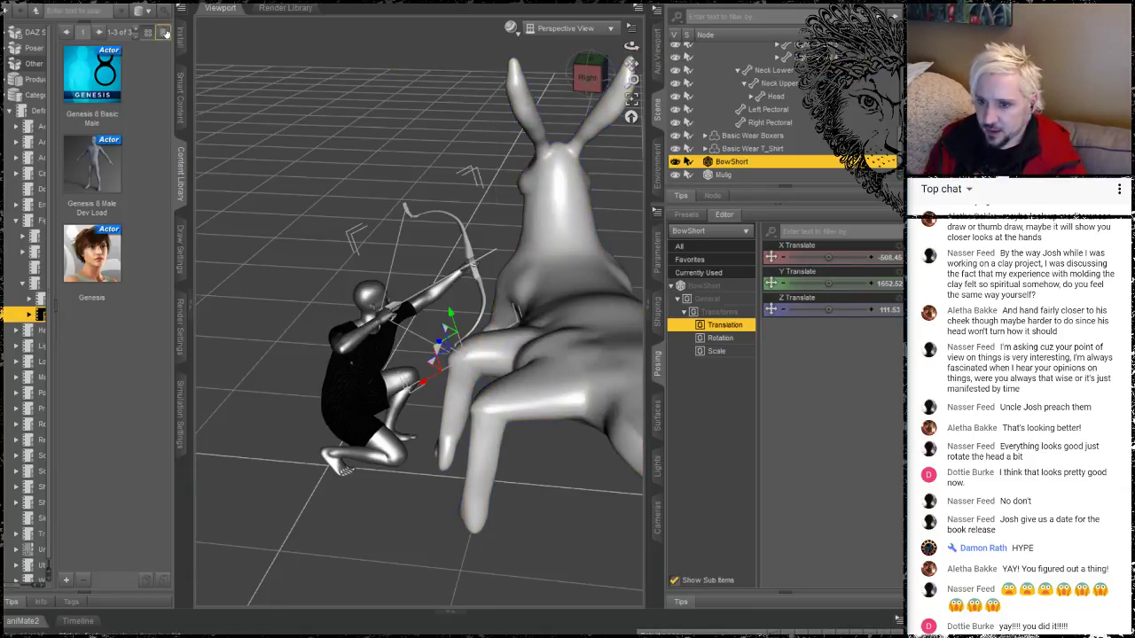
# Save the scene with the archer, bow and Mulig
pyautogui.hotkey('alt', 'f')
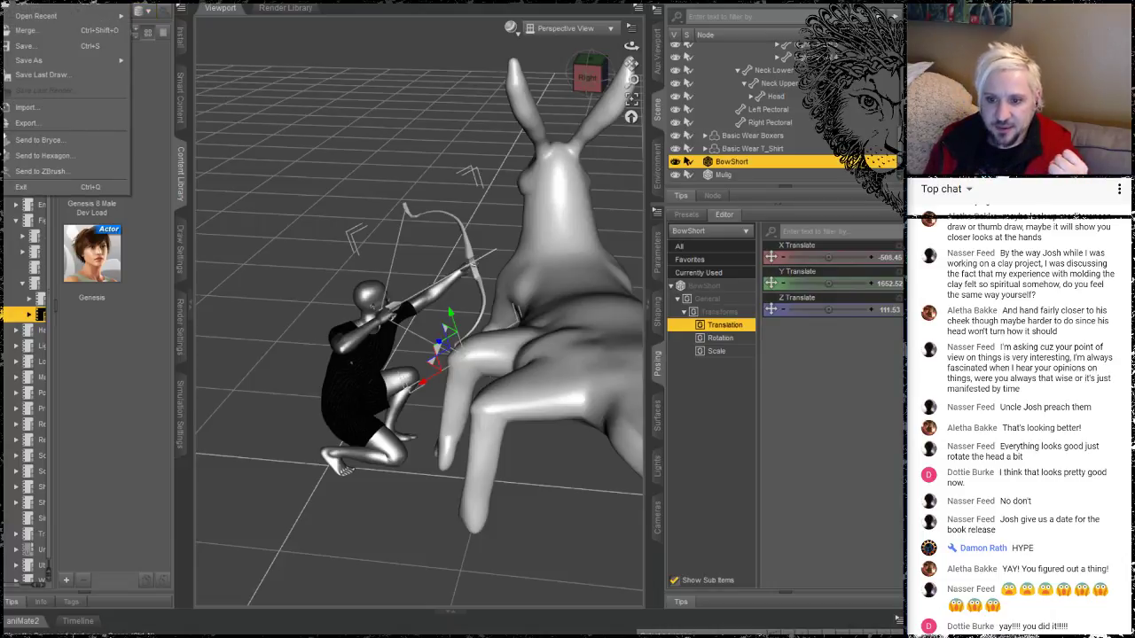
pyautogui.press('Down')
pyautogui.press('Down')
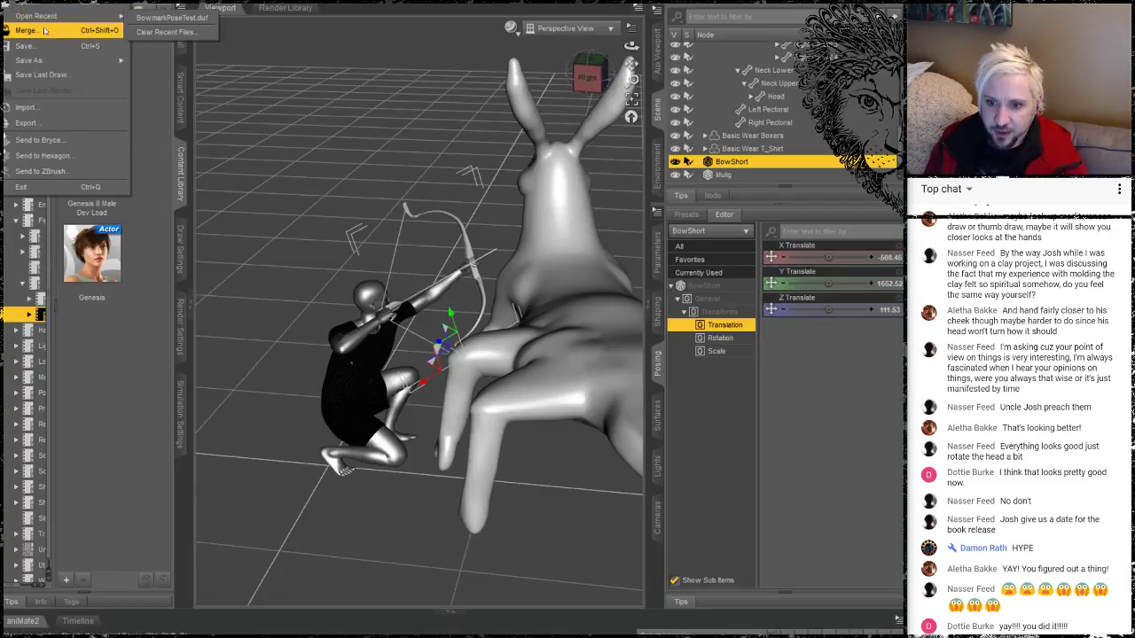
pyautogui.press('Down')
pyautogui.press('Return')
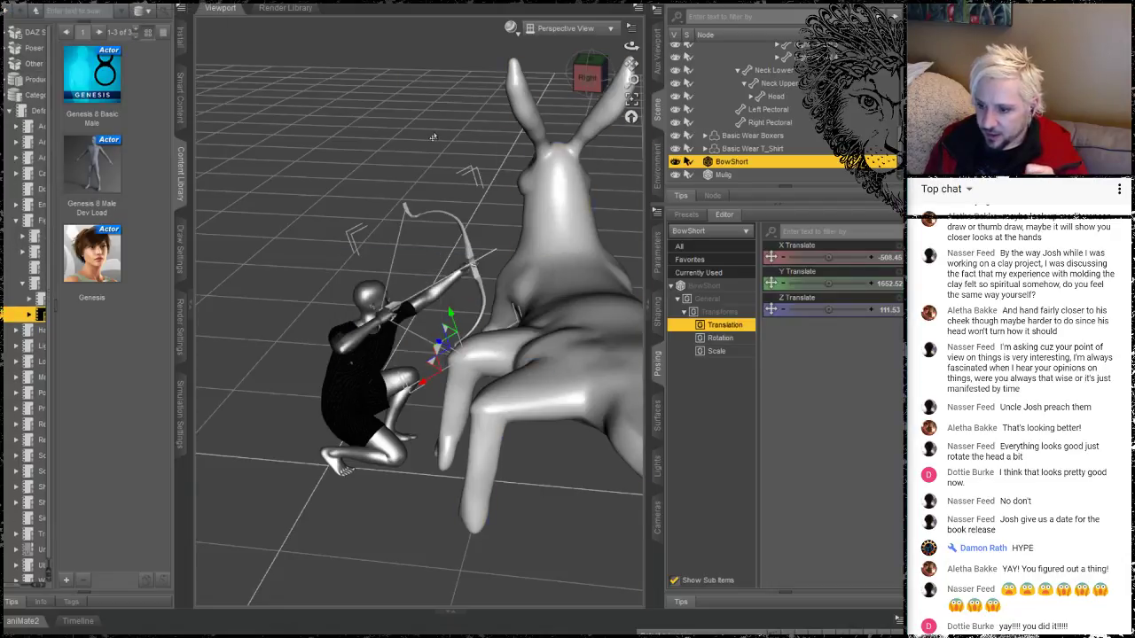